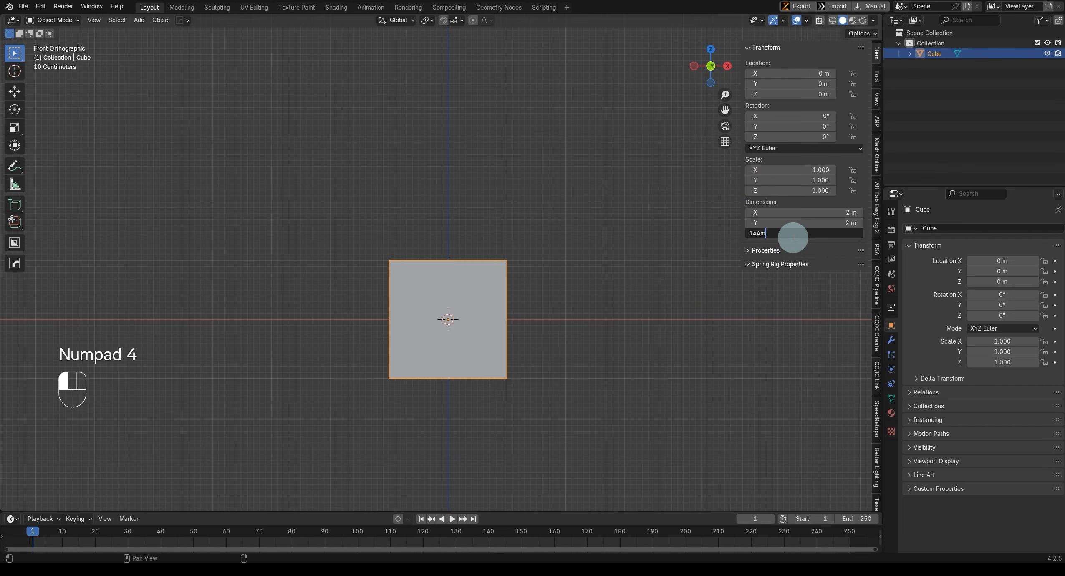
Step: Set the cube's dimensions to 70 mm in X, 30 mm in Y and 144 mm in Z
key("Return")
middle_click_drag(538, 317, 435, 370)
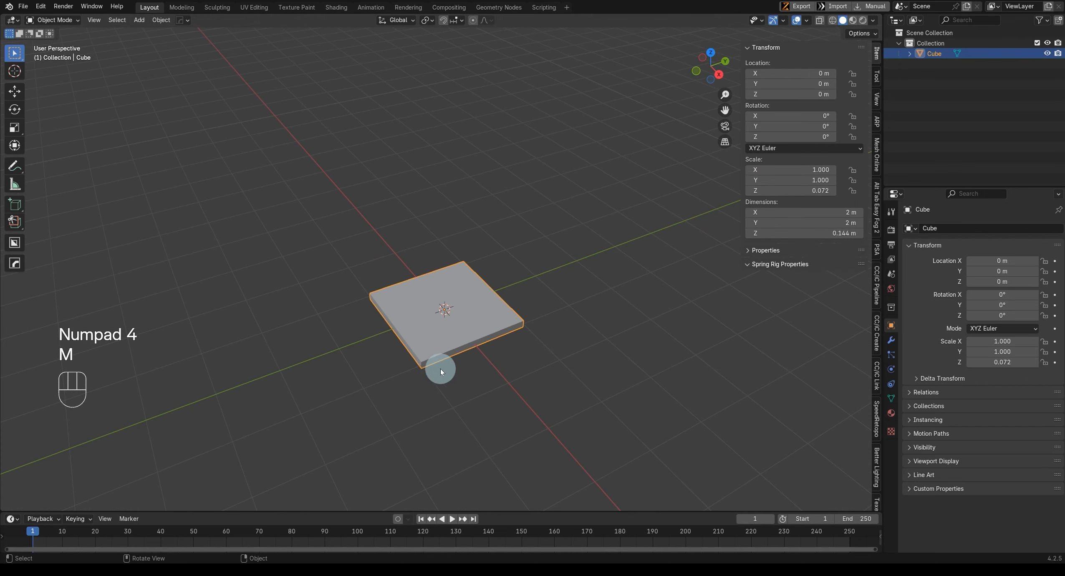
left_click(778, 223)
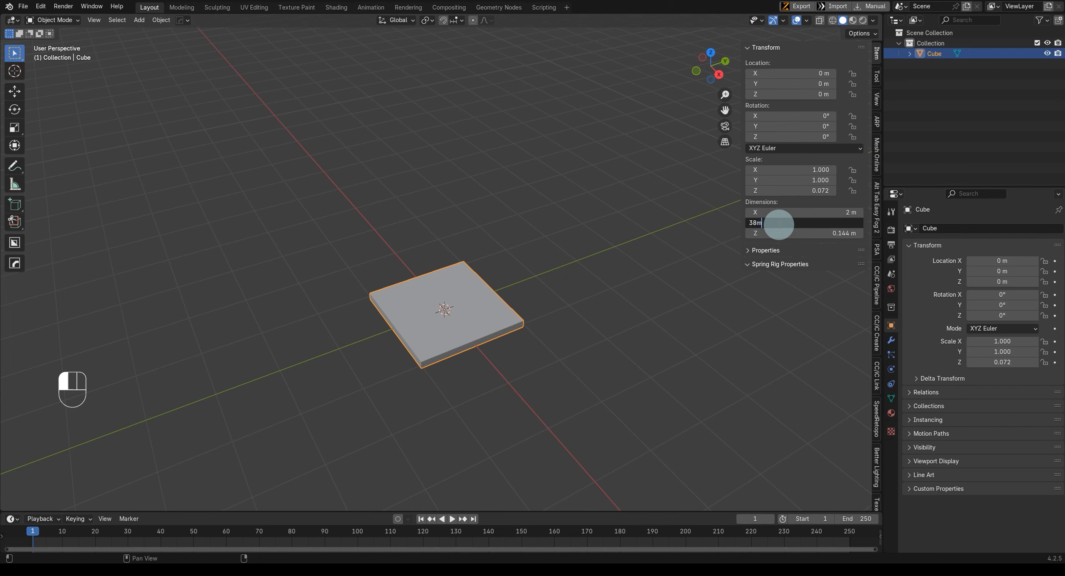
type("30mm")
key("Return")
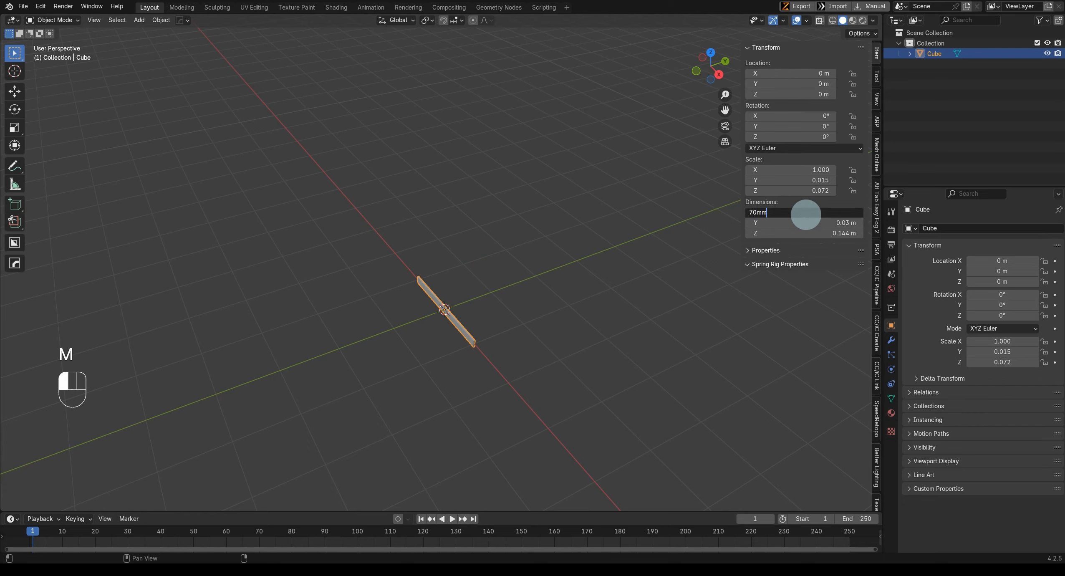
left_click(622, 309)
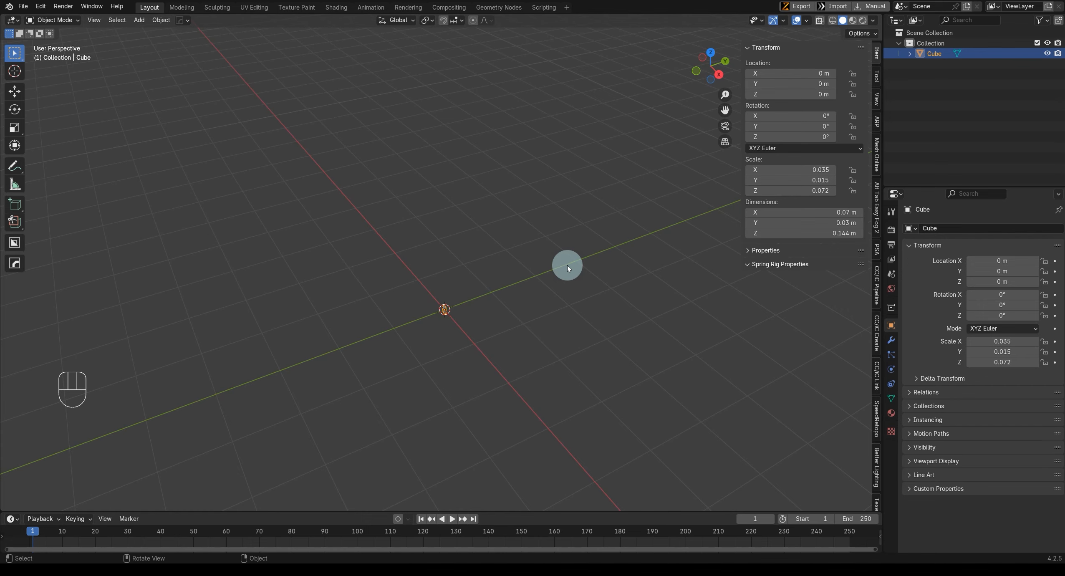
key("grave")
left_click(589, 349)
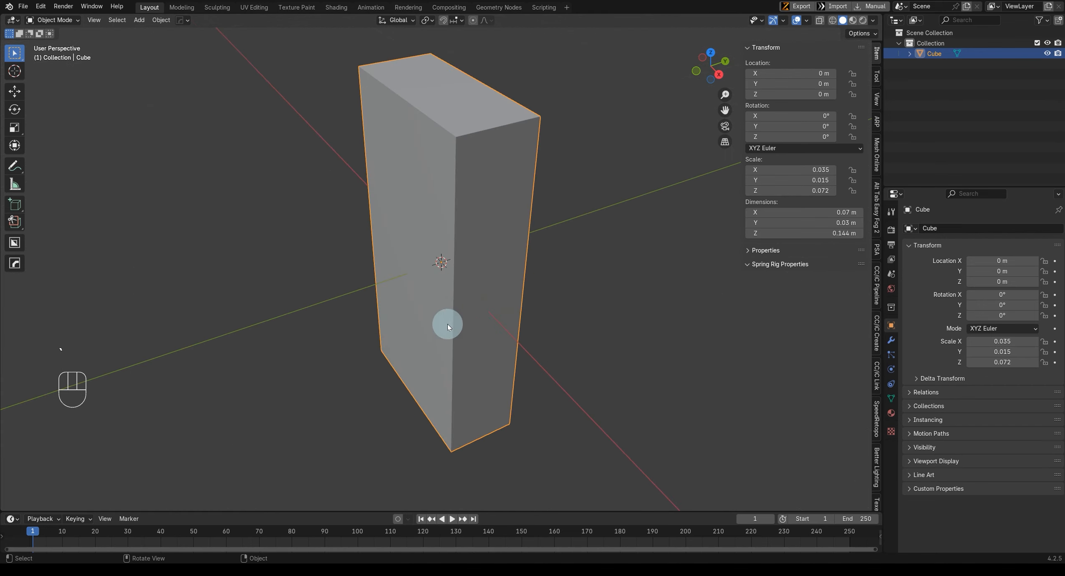
Step: Move the block up 0.072 m along the Z axis so its base sits on the ground plane
middle_click_drag(448, 324, 542, 269)
key("KP_1")
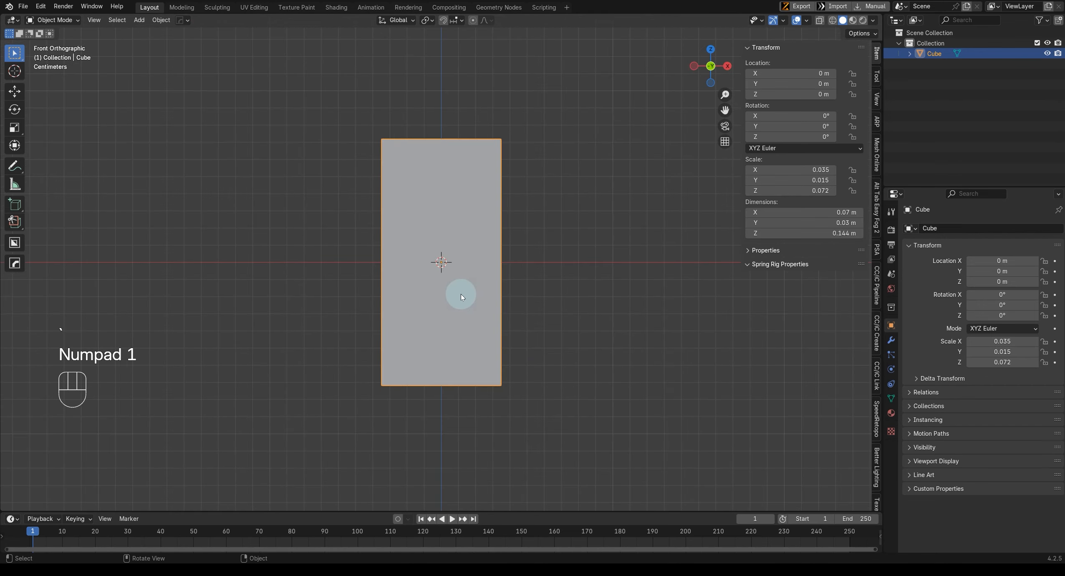
scroll(461, 294, "up", 3)
middle_click_drag(477, 270, 468, 341, "shift")
scroll(468, 343, "down", 3)
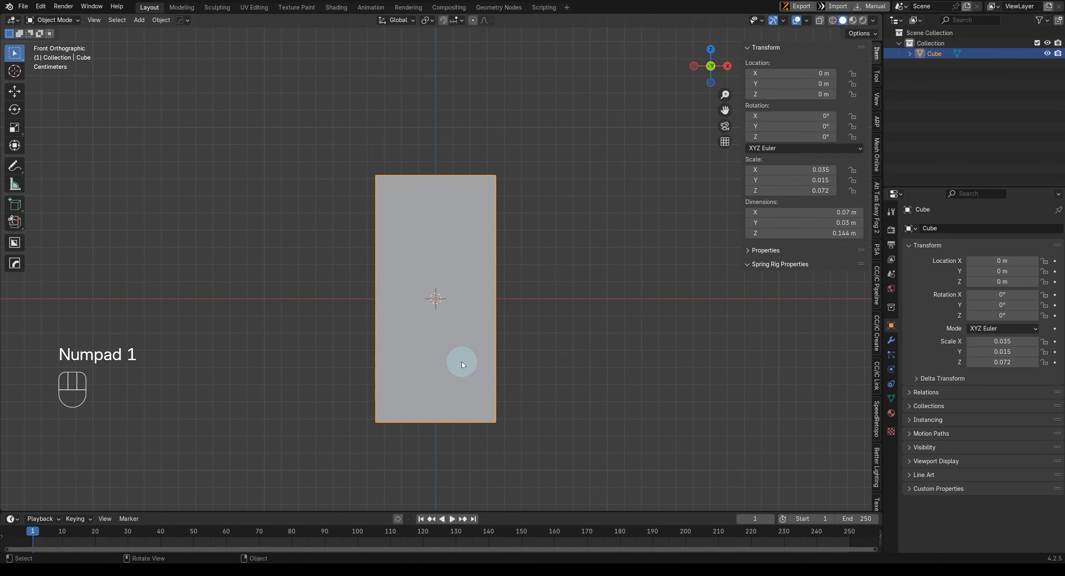
key("g")
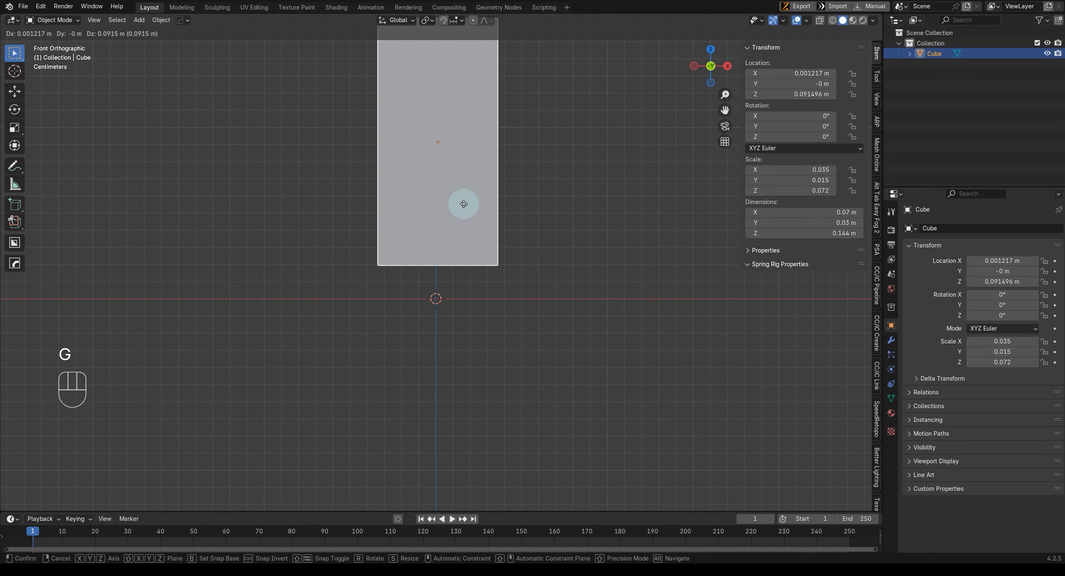
right_click(464, 206)
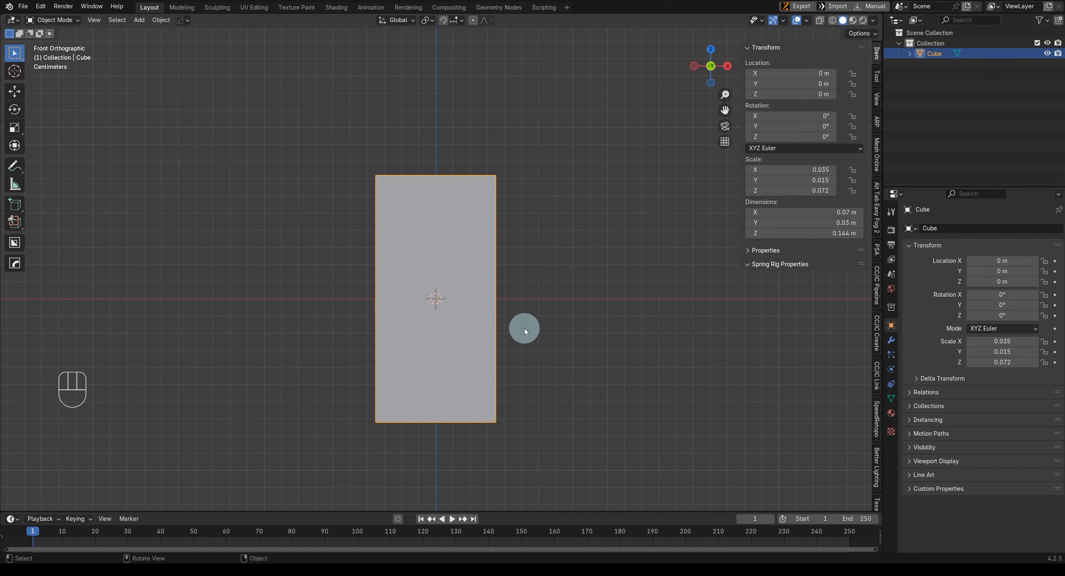
key("g")
key("z")
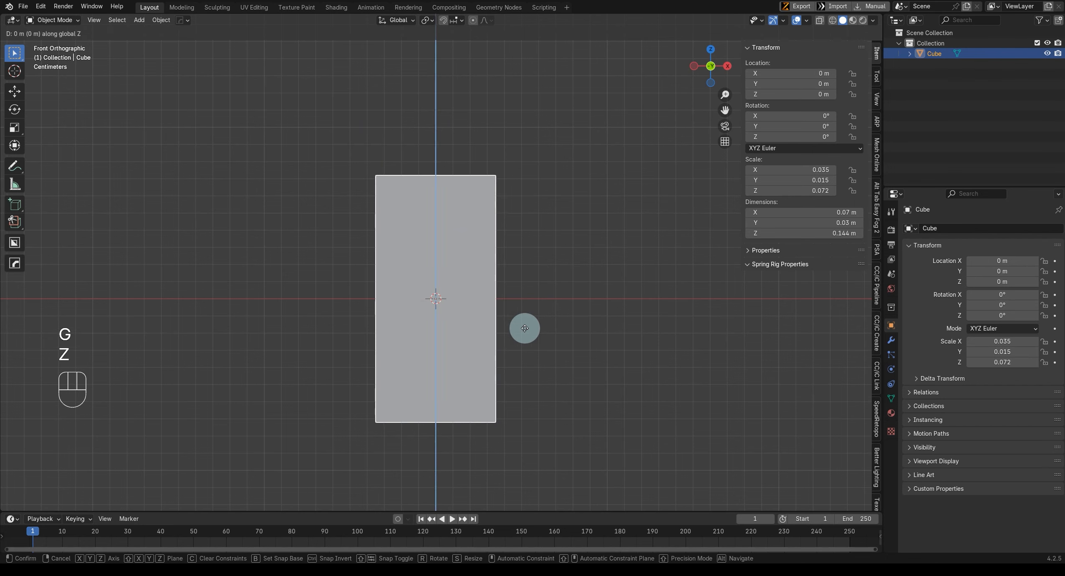
key("KP_0")
key("period")
key("KP_0")
key("KP_7")
key("KP_2")
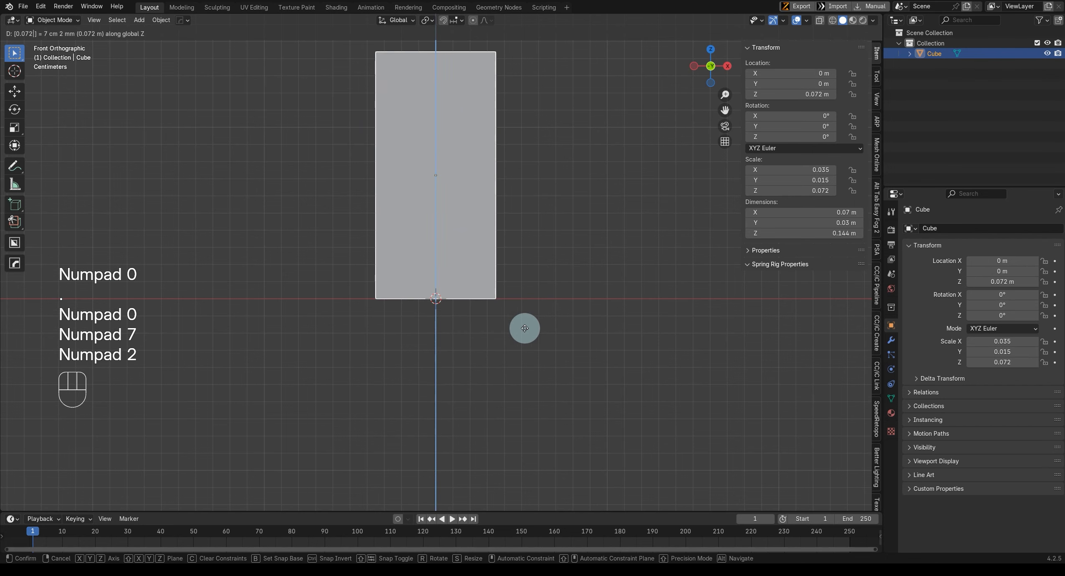
key("Return")
Step: Duplicate the block and place the copy about 0.17 m away along negative X
middle_click_drag(466, 235, 380, 420)
middle_click_drag(436, 361, 518, 306)
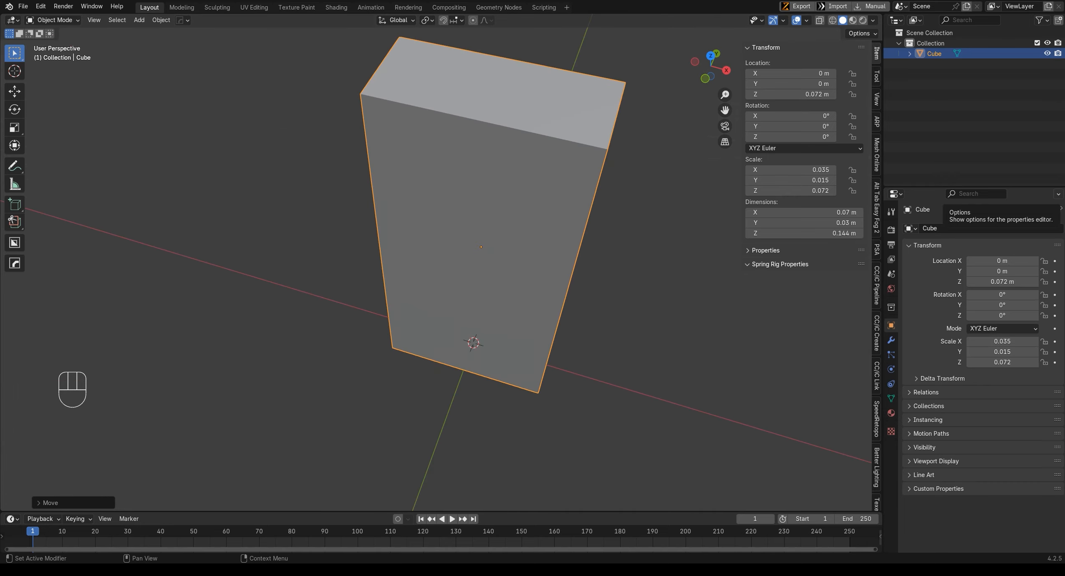
scroll(459, 209, "down", 3)
middle_click_drag(459, 209, 511, 219)
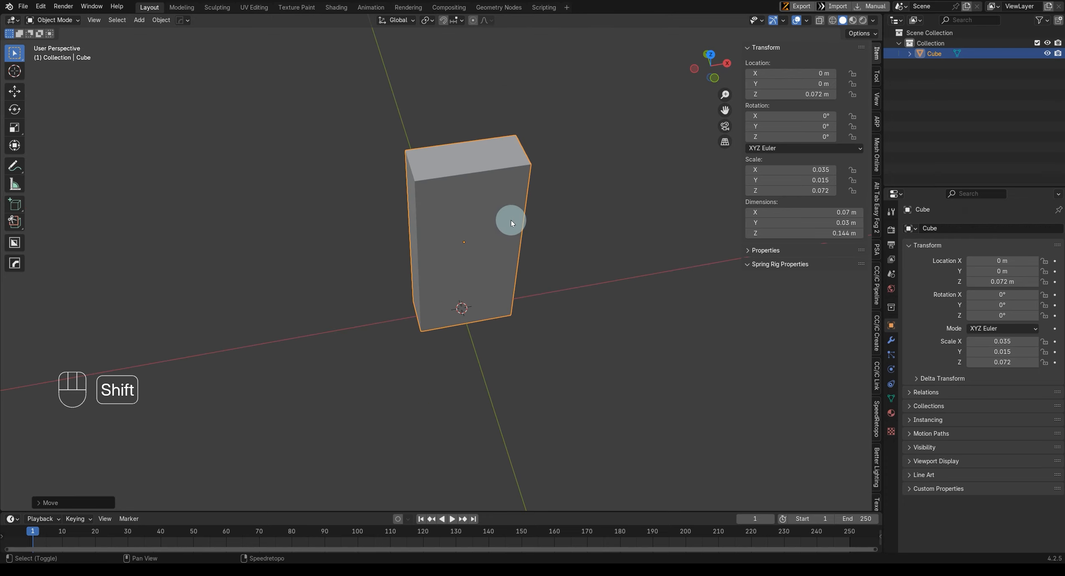
key("shift+d")
key("x")
left_click(247, 266)
middle_click_drag(279, 259, 415, 233)
Step: Bevel the duplicate's vertical edges with 4 segments and an offset of about 0.57 m, leaving its scale unapplied
key("Tab")
middle_click_drag(226, 245, 269, 212)
key("Tab")
left_click(279, 262)
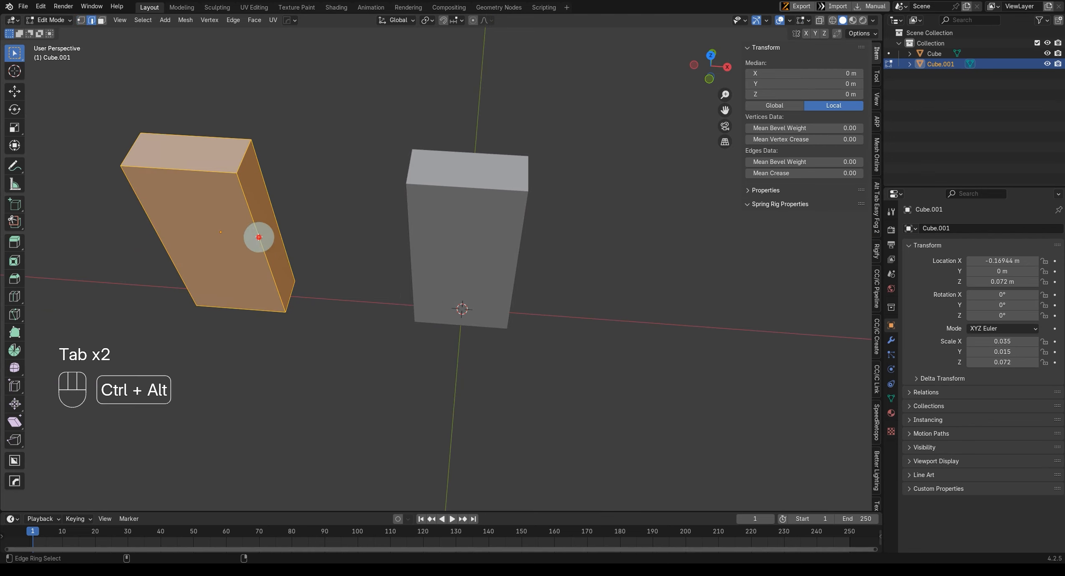
left_click(259, 238, "ctrl+alt")
key("ctrl+b")
scroll(335, 245, "up", 3)
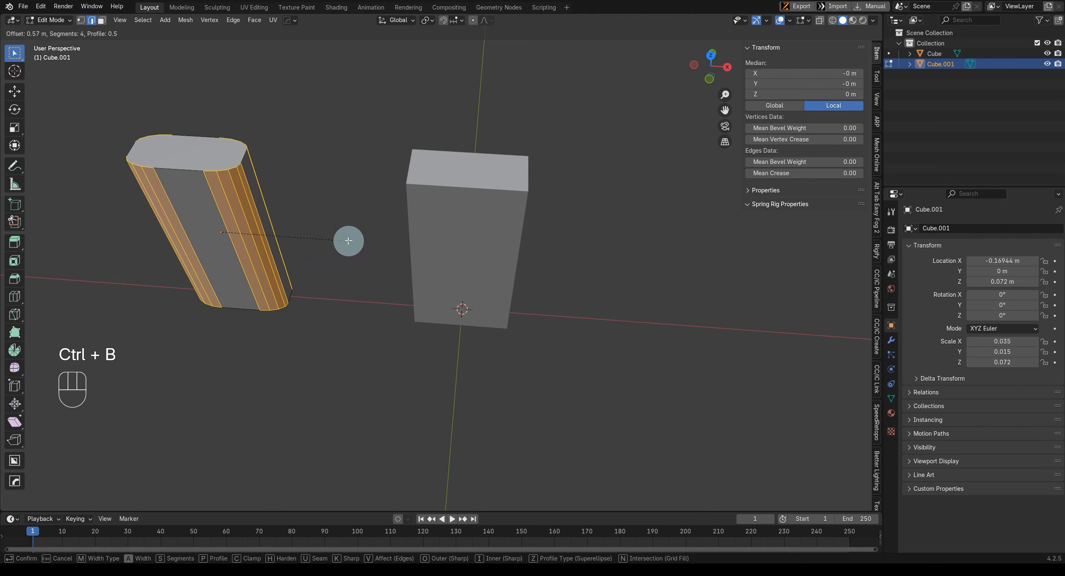
left_click(349, 241)
key("Tab")
Step: Apply the scale of the original block at the world origin
left_click(468, 253)
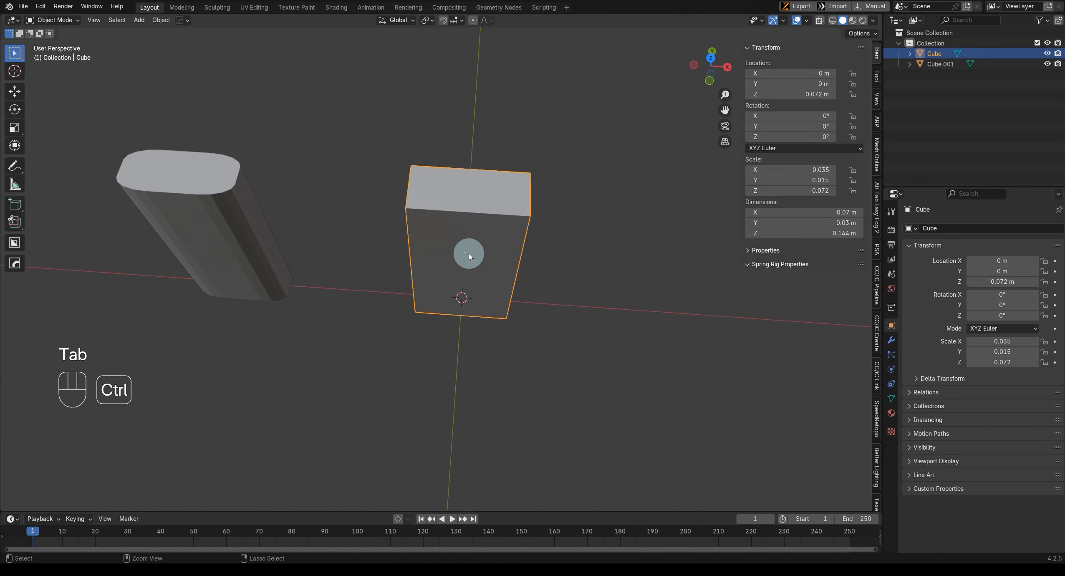
key("ctrl+a")
left_click(469, 253)
Step: Round the original block's four vertical edges with a multi-segment bevel and inspect it beside the duplicate
key("Tab")
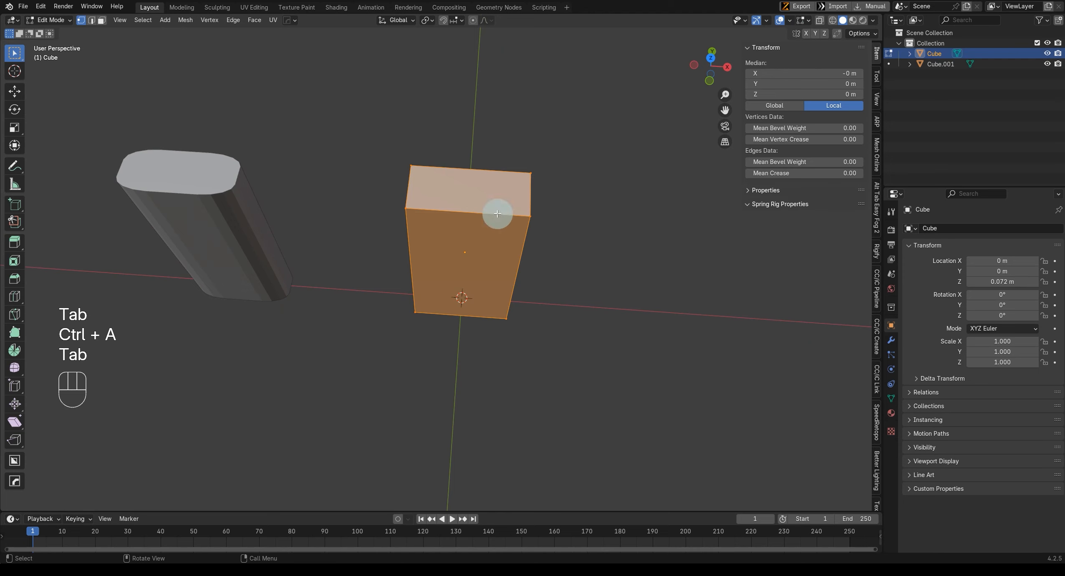
left_click(91, 21)
middle_click_drag(306, 257, 329, 181)
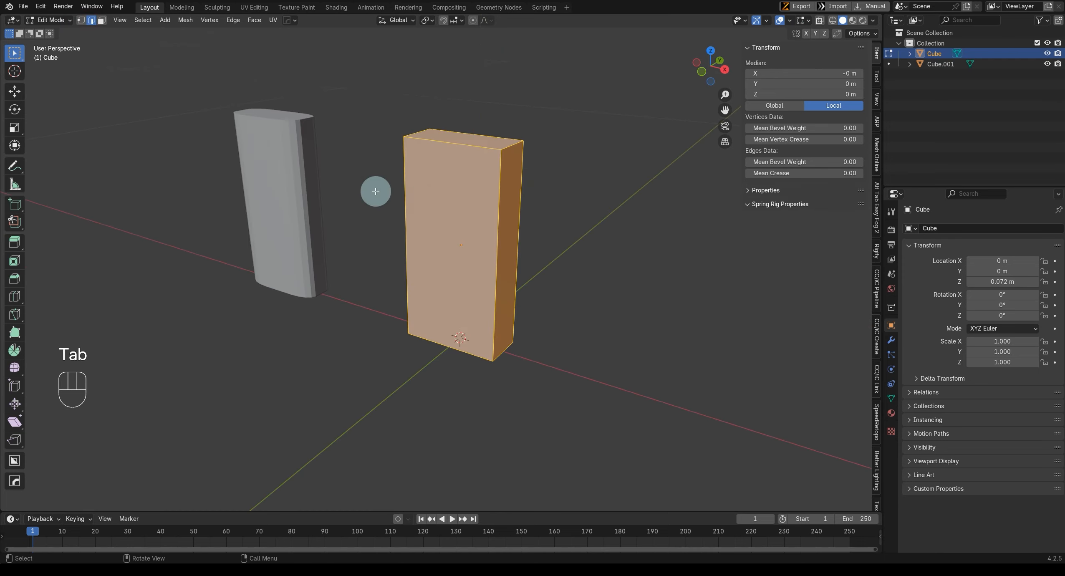
left_click(493, 240, "ctrl+alt")
middle_click_drag(492, 240, 549, 279)
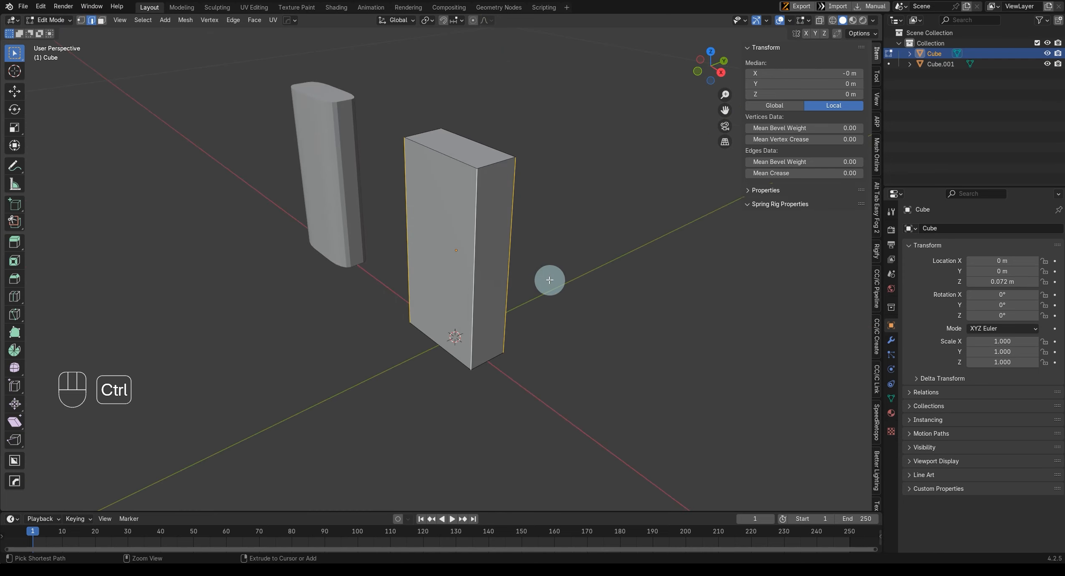
key("ctrl+b")
left_click(564, 283)
key("Tab")
left_click(501, 147)
middle_click_drag(502, 147, 443, 284)
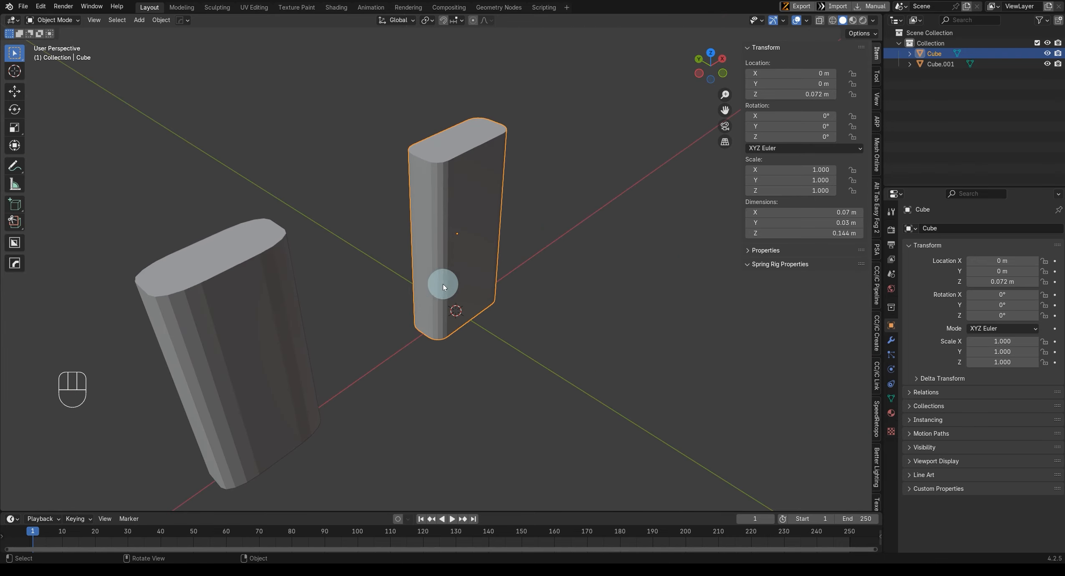
Step: Undo the bevel on the original block and delete the beveled duplicate
key("ctrl+z")
key("ctrl+z")
key("Tab")
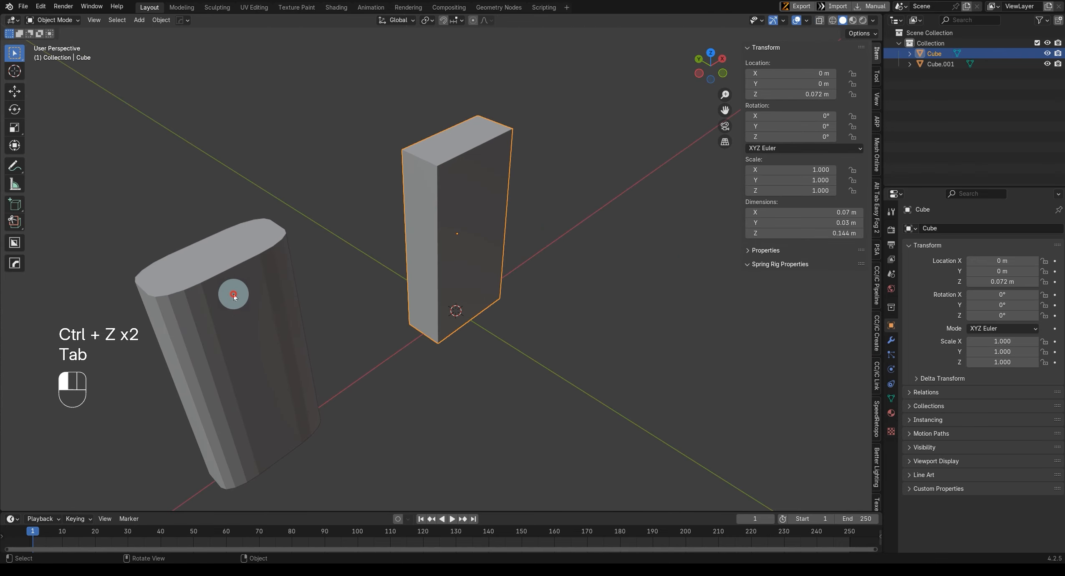
left_click(233, 292)
key("x")
left_click(475, 246)
Step: Select the block's vertical edges one at a time in edge select mode
middle_click_drag(475, 248, 455, 333)
left_click(466, 232)
key("Tab")
scroll(454, 334, "up", 2)
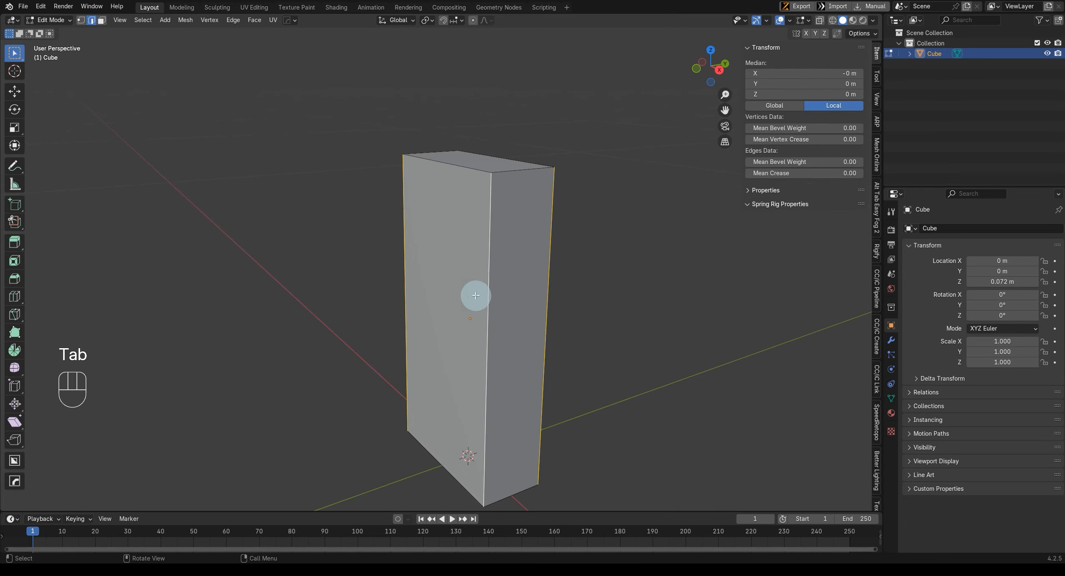
left_click(488, 286)
left_click(538, 291, "shift")
middle_click_drag(369, 294, 450, 298)
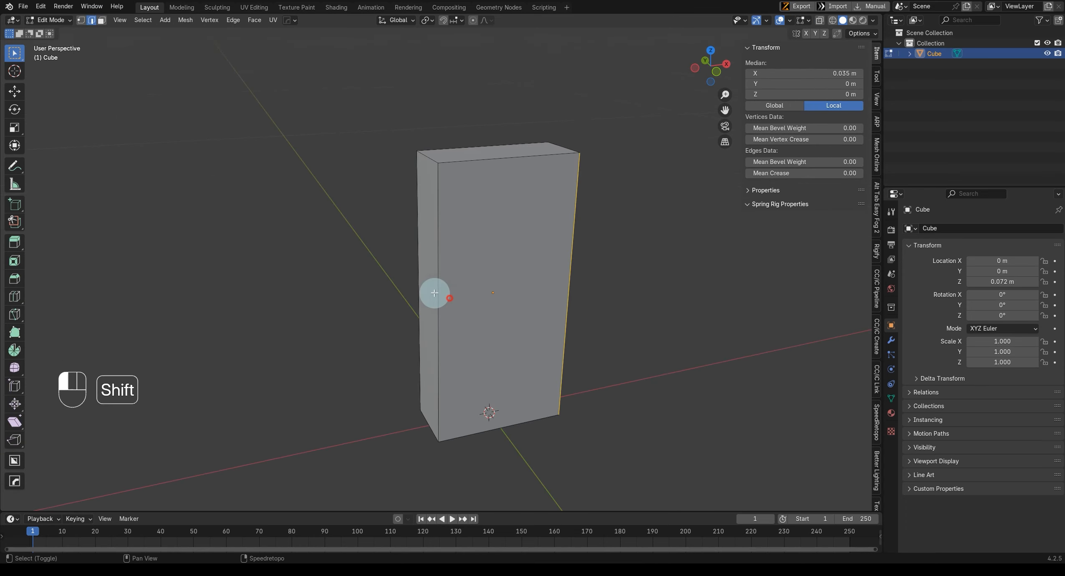
left_click(438, 278, "shift")
middle_click_drag(511, 311, 438, 310)
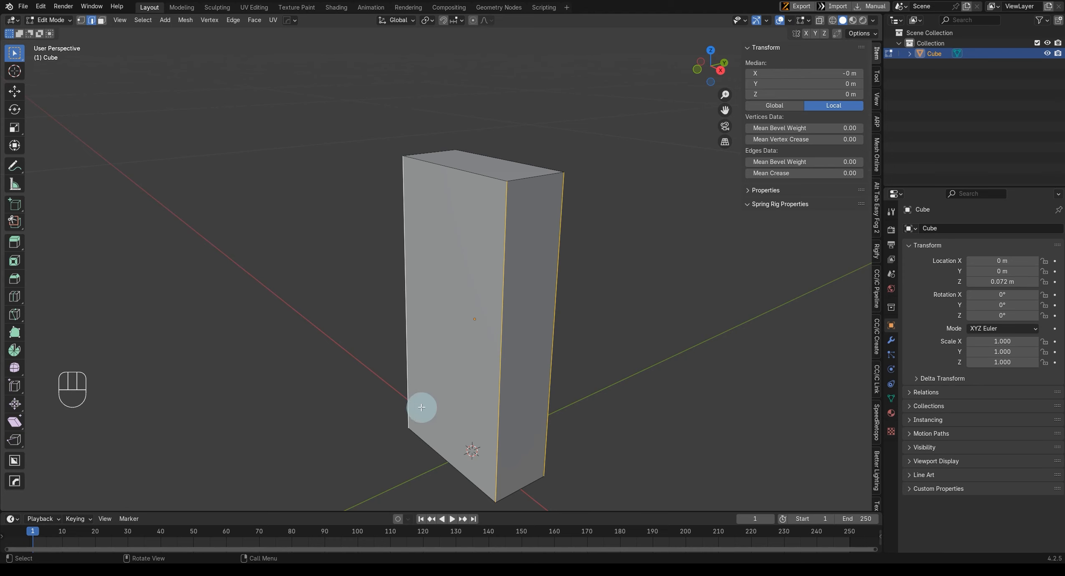
Step: Clear the edge selection and select all four vertical edges of the block as one edge ring
left_click(604, 304)
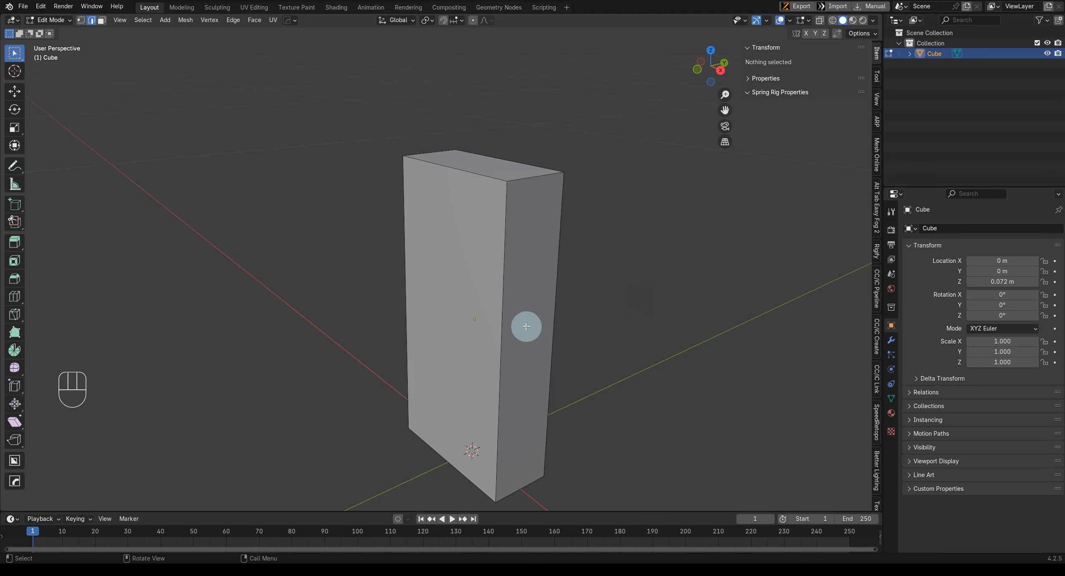
left_click(502, 317, "ctrl+alt")
middle_click_drag(499, 323, 581, 358)
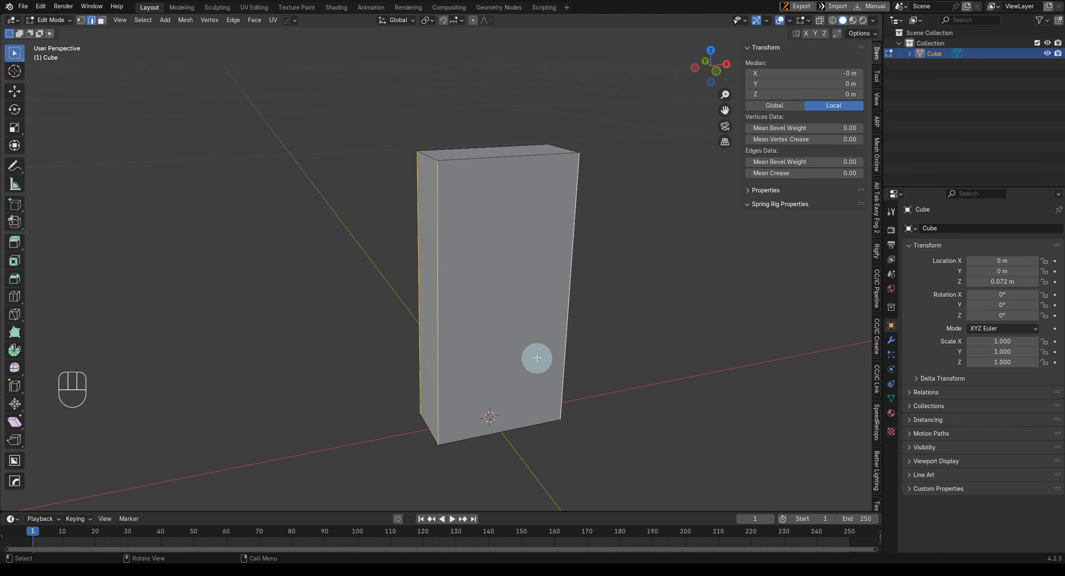
middle_click_drag(556, 308, 537, 365)
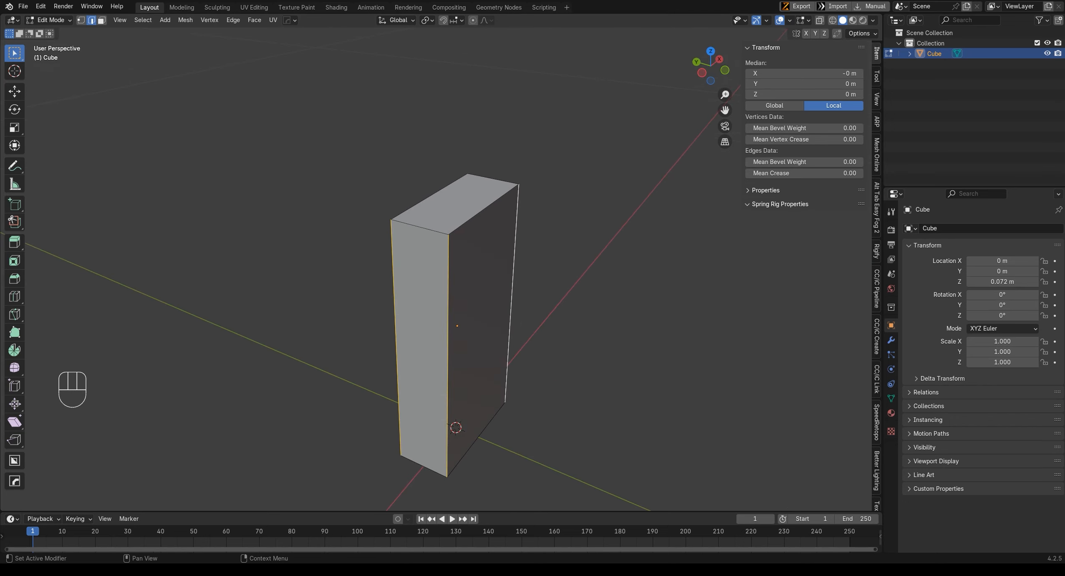
middle_click_drag(499, 264, 494, 300)
key("KP_7")
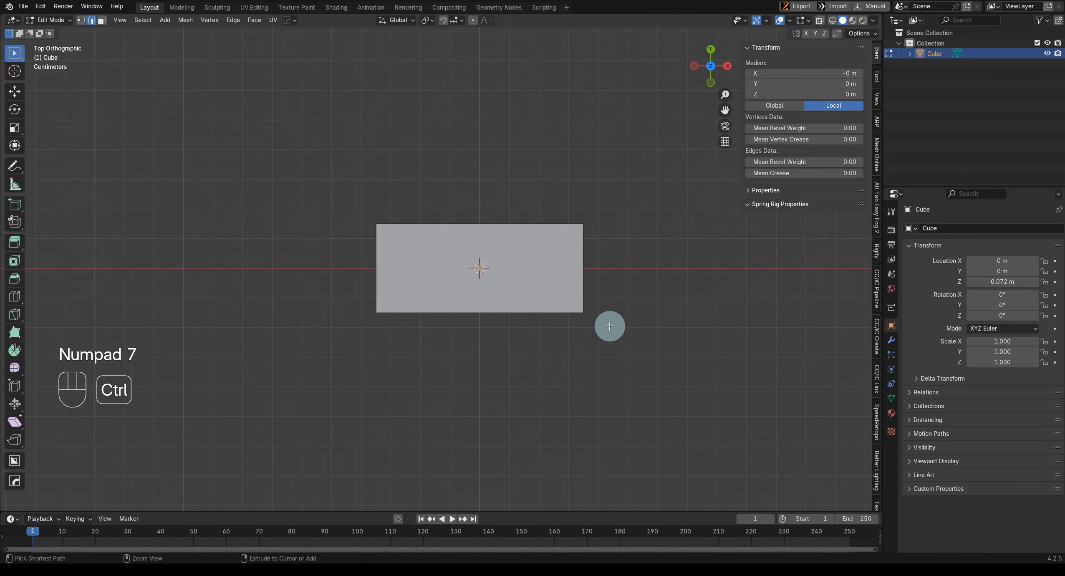
key("ctrl+b")
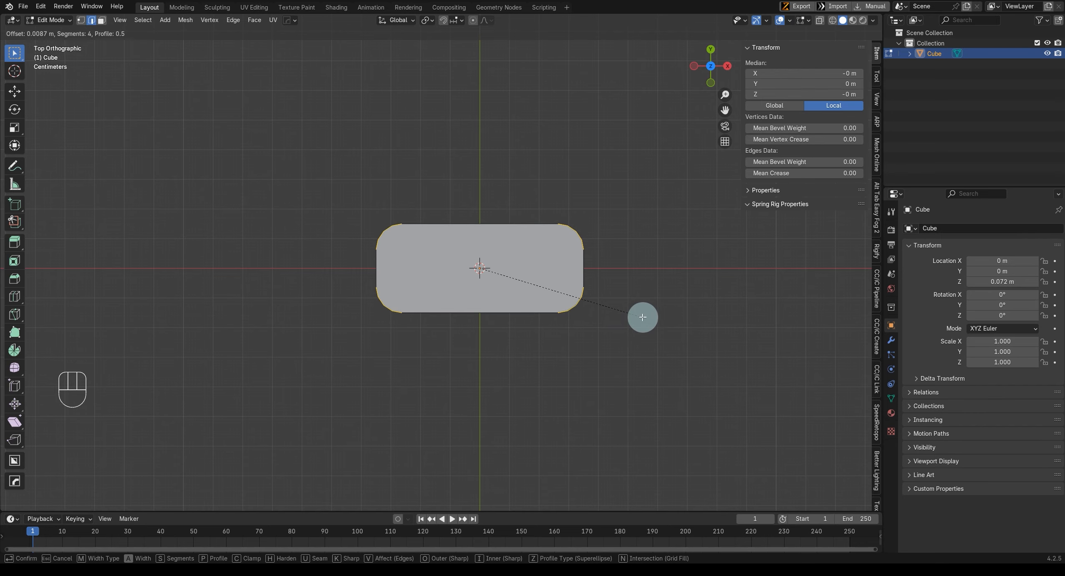
key("Escape")
Step: Bevel the block's four vertical edges with an offset of 0.01 m, trying fewer segments before settling on 4
middle_click_drag(621, 326, 533, 325)
key("ctrl+b")
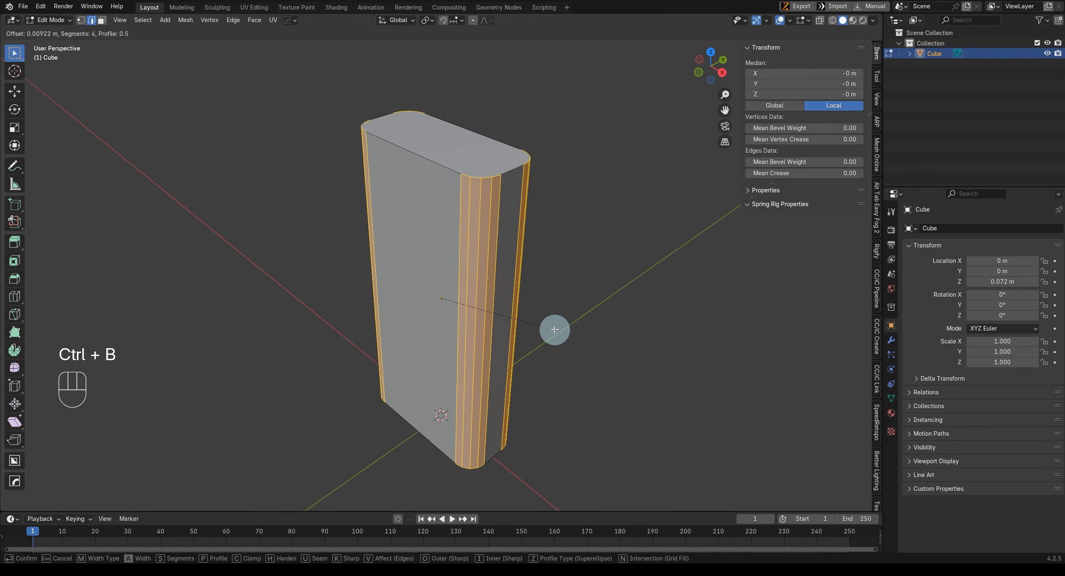
scroll(554, 330, "down", 1)
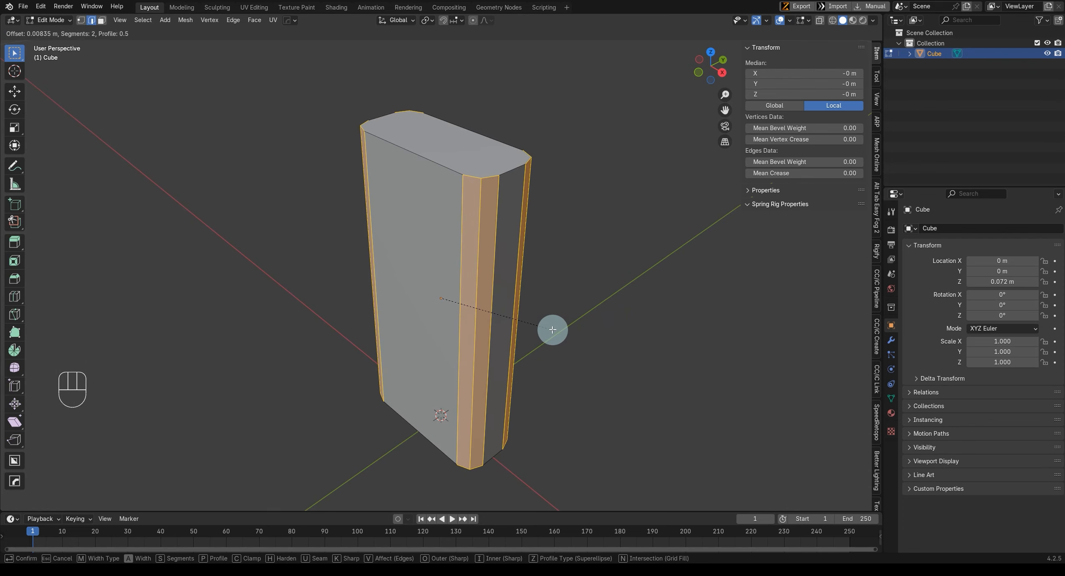
scroll(552, 329, "down", 1)
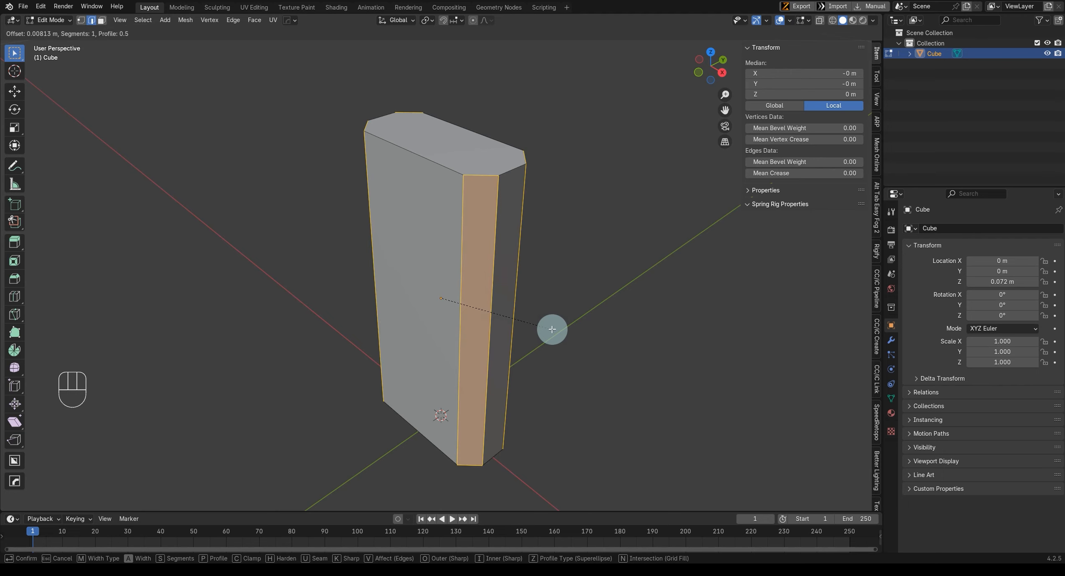
scroll(553, 329, "up", 1)
scroll(552, 330, "up", 2)
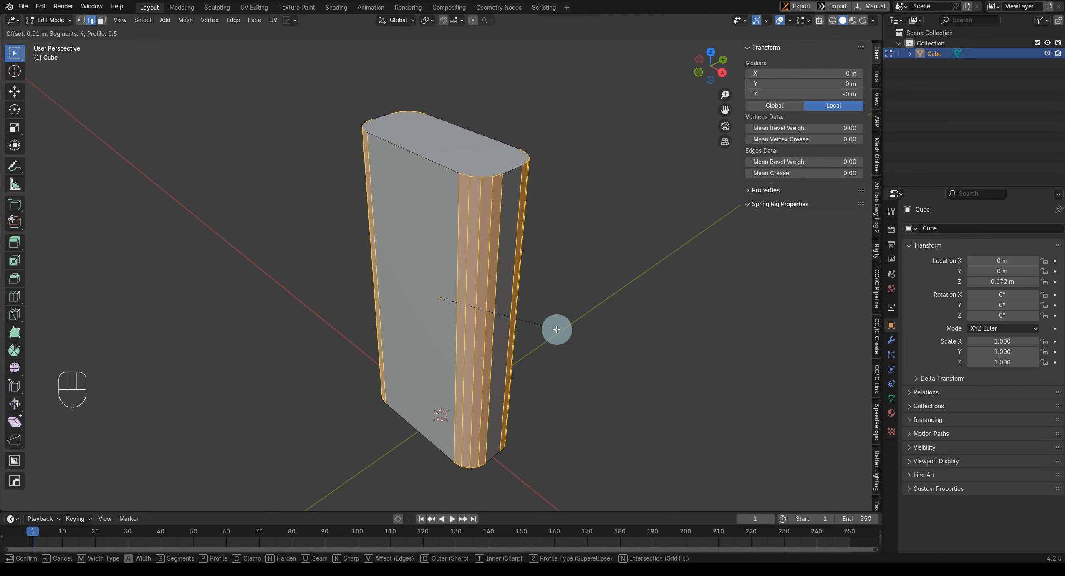
left_click(557, 329)
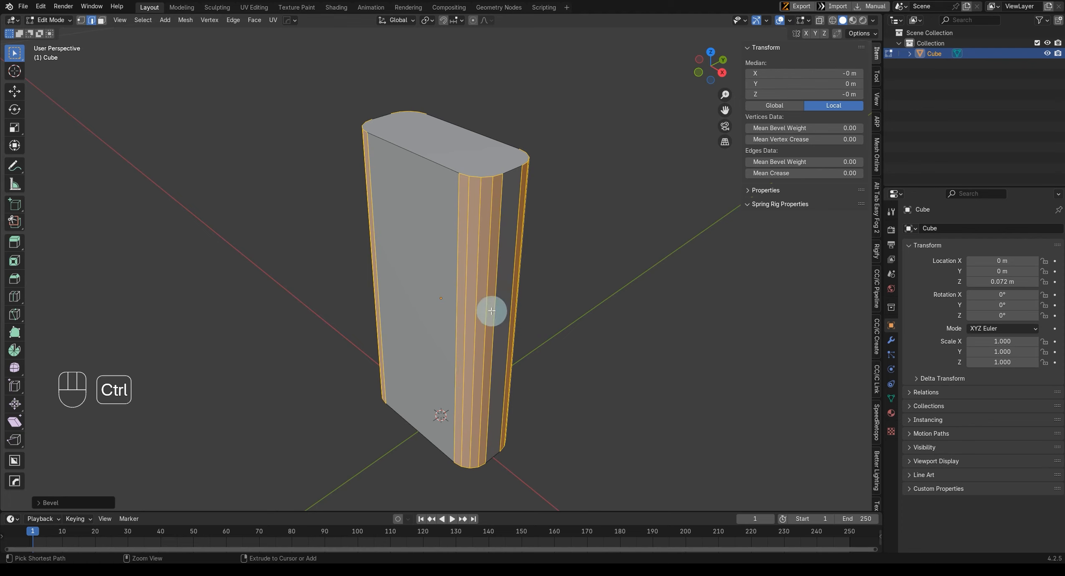
Step: Undo the last bevel and bevel the four vertical edges again with a single segment about 5.4 mm wide
key("ctrl+z")
key("ctrl+v")
key("ctrl+v")
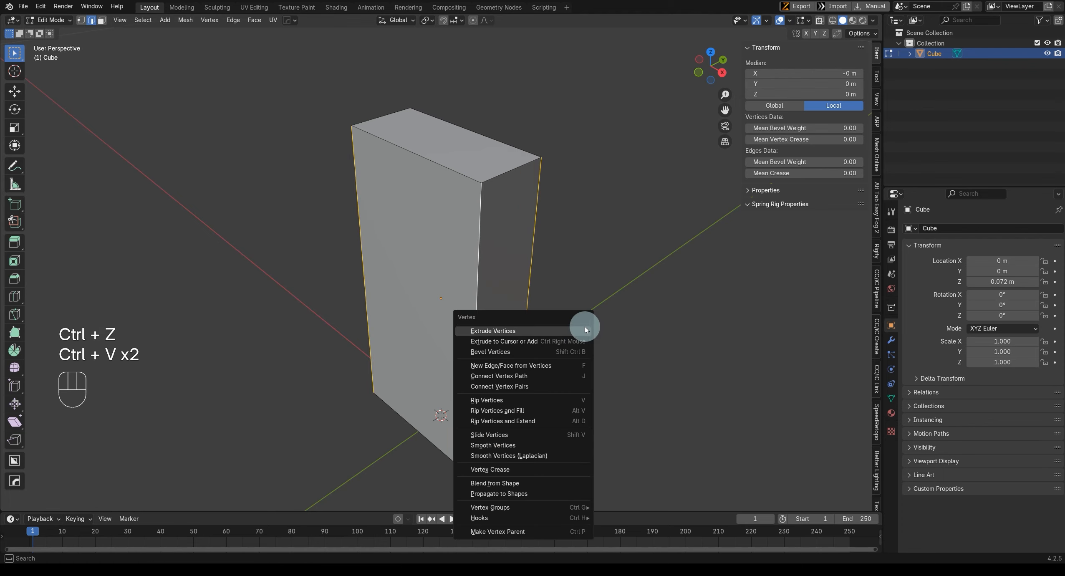
key("ctrl+b")
scroll(564, 293, "down", 3)
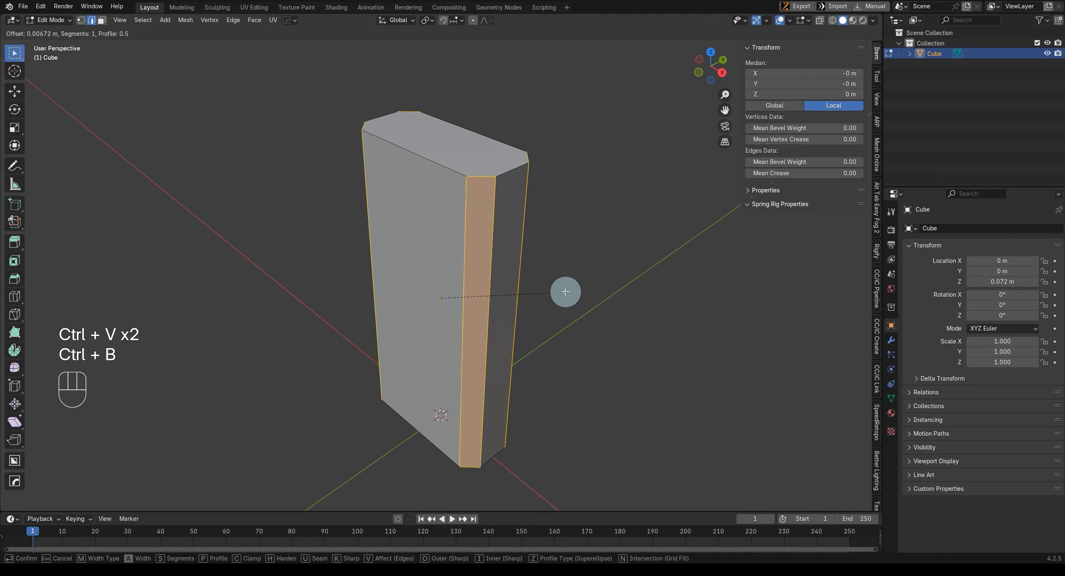
left_click(563, 292)
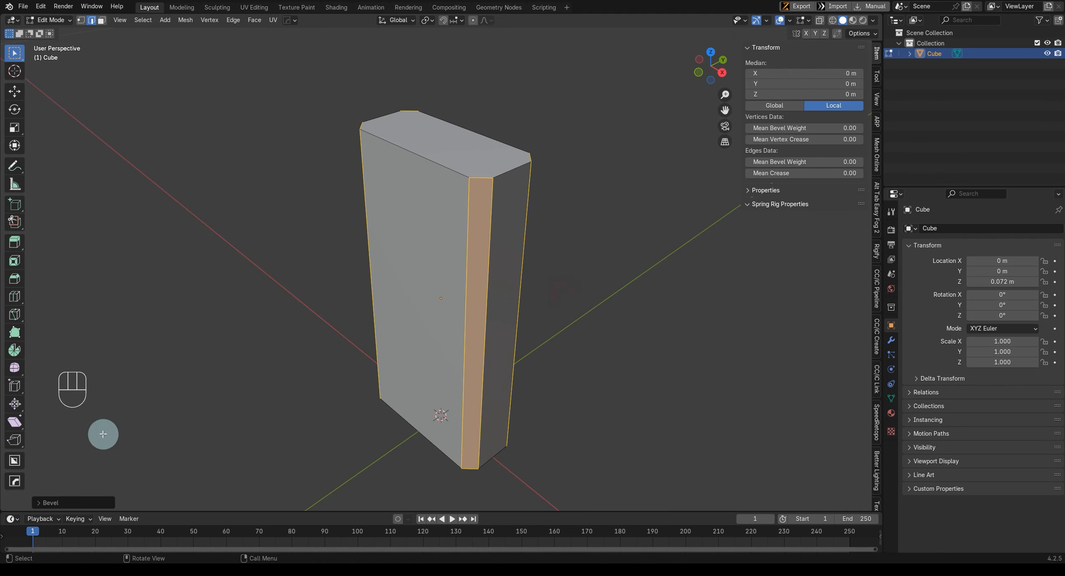
Step: Raise the vertical-edge bevel to 3 segments and fine-tune its width
left_click(76, 503)
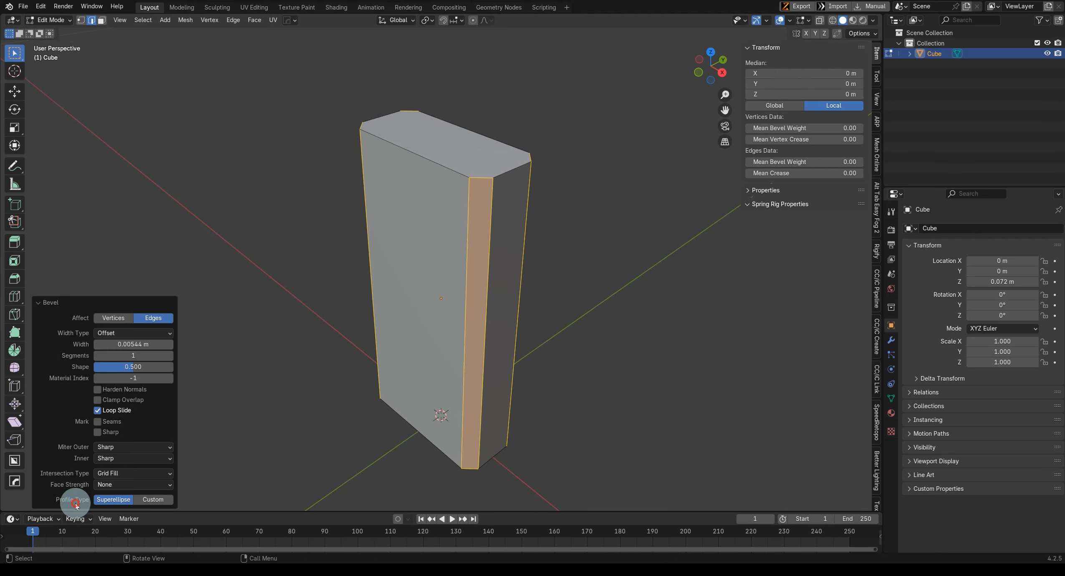
left_click(170, 356)
left_click(169, 357)
mouse_move(131, 345)
left_mouse_down("shift")
mouse_move(165, 345)
mouse_move(146, 345)
left_mouse_up("shift")
middle_click_drag(335, 274, 332, 324)
left_click(81, 303)
Step: Select the edge loops around the block's top and bottom faces
middle_click_drag(466, 299, 495, 205)
left_click(494, 205, "alt")
middle_click_drag(456, 269, 509, 442)
left_click(437, 384, "alt+shift")
key("shift+r")
middle_click_drag(533, 290, 508, 332)
key("ctrl+z")
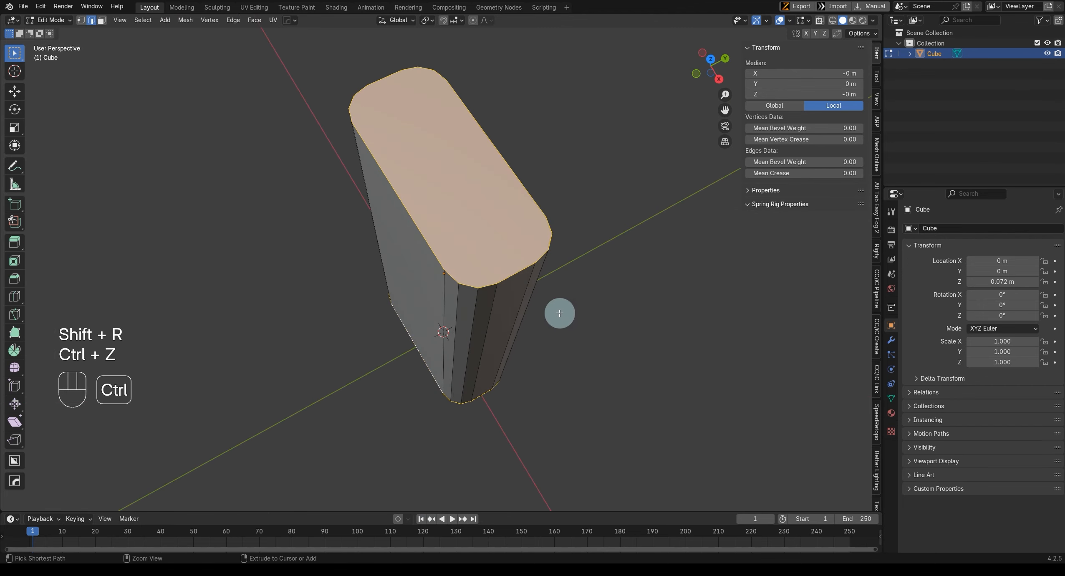
Step: Bevel the top and bottom edge loops by about 6 mm with 3 segments and return to Object Mode
key("ctrl+b")
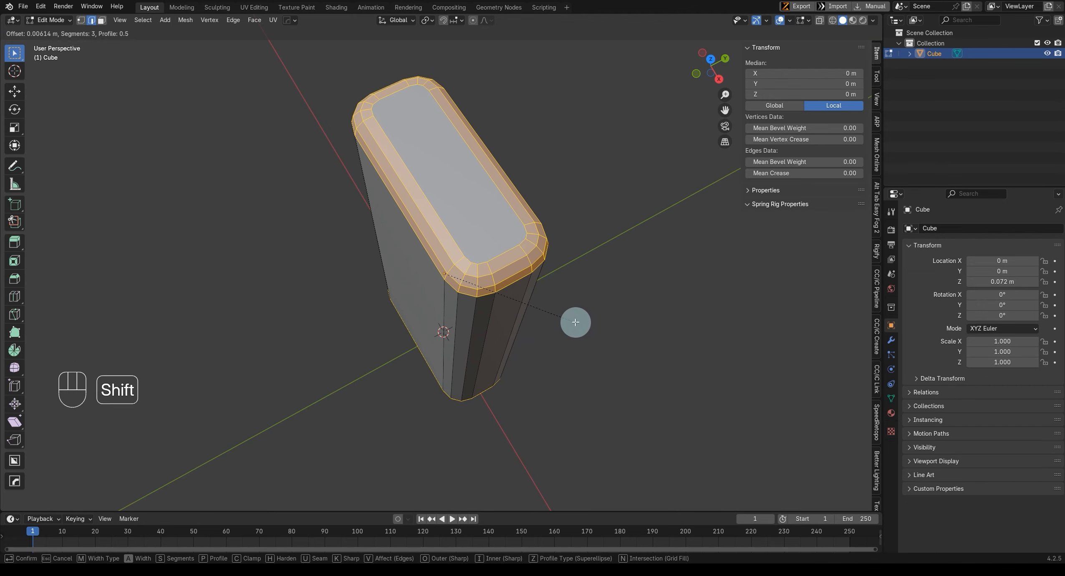
left_click(578, 324)
middle_click_drag(575, 323, 462, 190)
key("Tab")
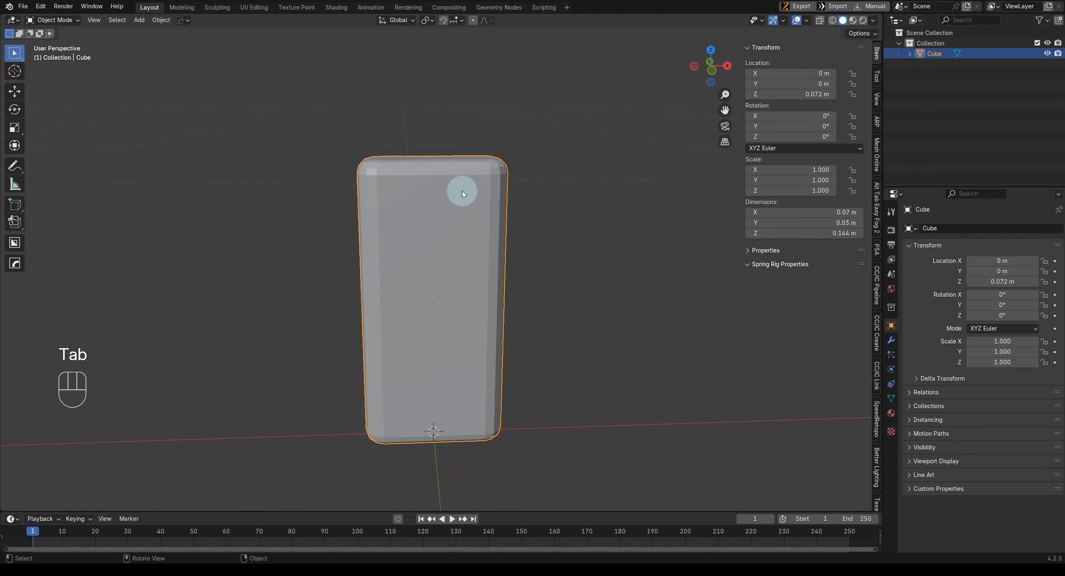
Step: Apply Shade Auto Smooth to the block with an angle of 60°
right_click(487, 159)
left_click(456, 119)
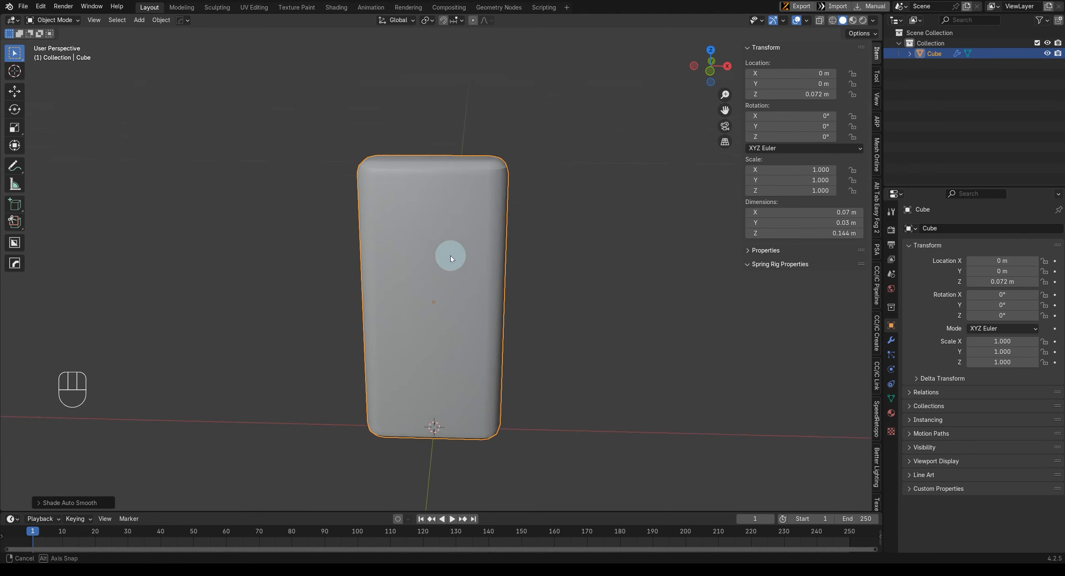
middle_click_drag(464, 252, 305, 361)
left_click(45, 502)
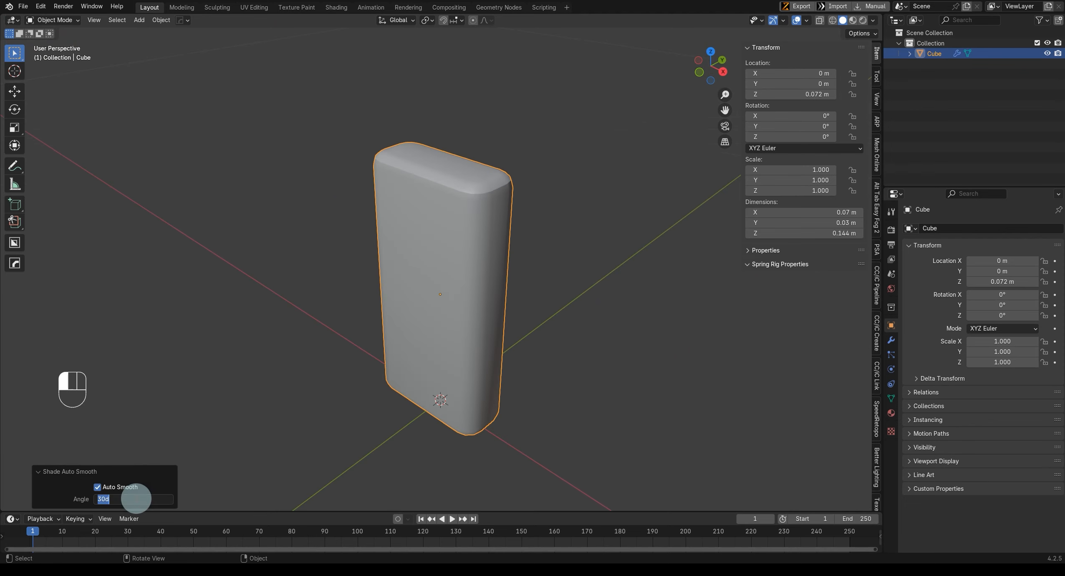
left_click(136, 498)
type("60")
key("Return")
middle_click_drag(150, 470, 582, 262)
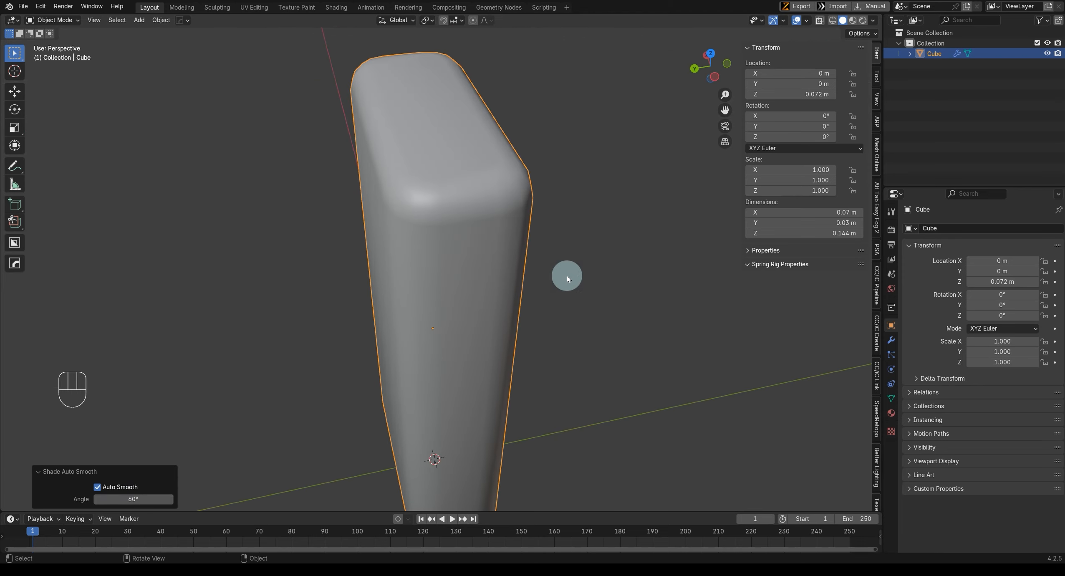
left_click(89, 471)
middle_click_drag(402, 320, 513, 314)
key("KP_1")
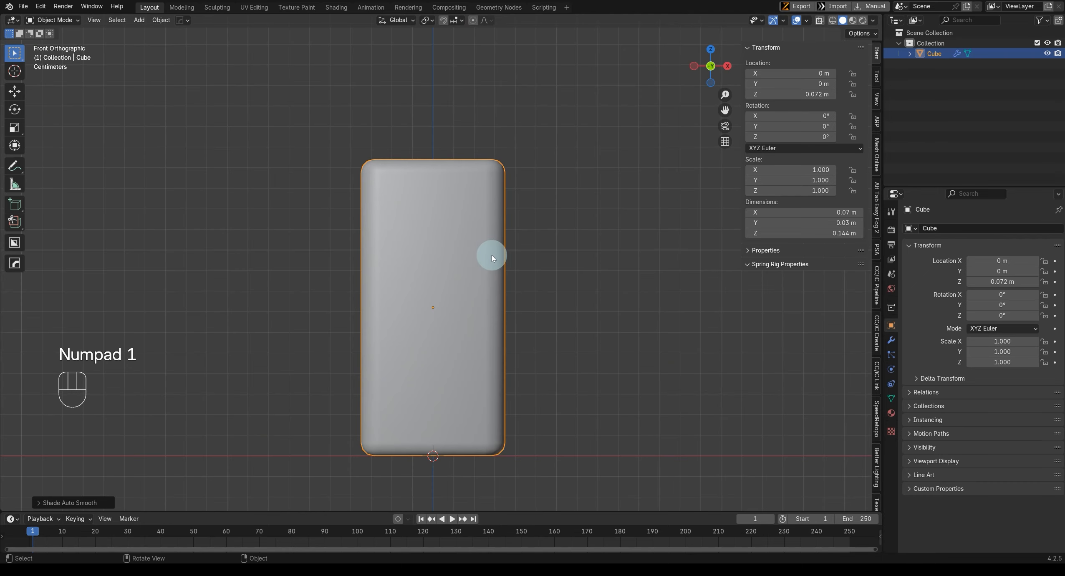
middle_click_drag(427, 261, 483, 277)
middle_click_drag(450, 226, 455, 278)
key("Tab")
key("ctrl+r")
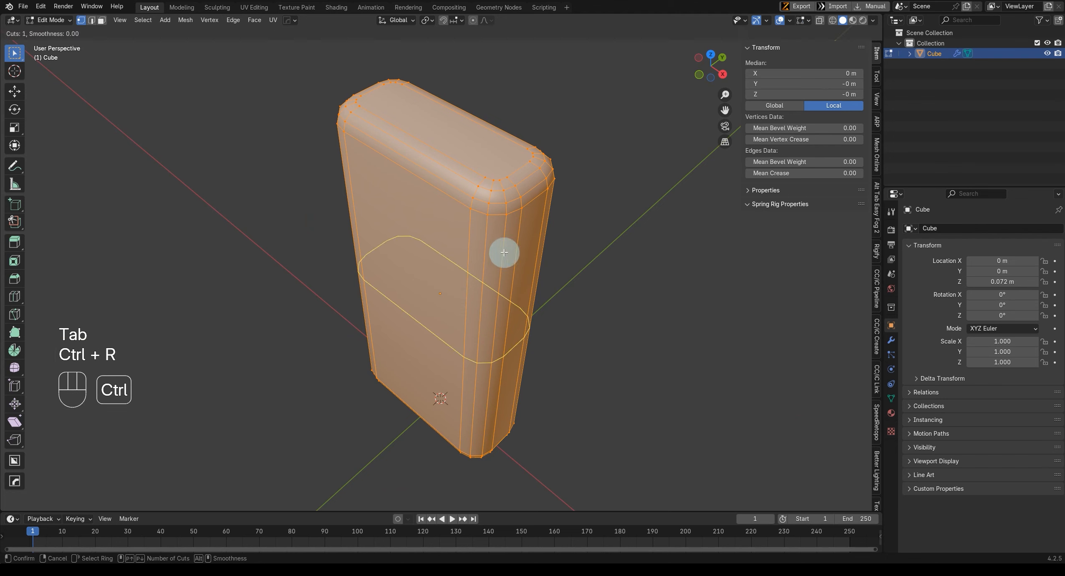
right_click(493, 185)
middle_click_drag(430, 210, 549, 243)
key("Tab")
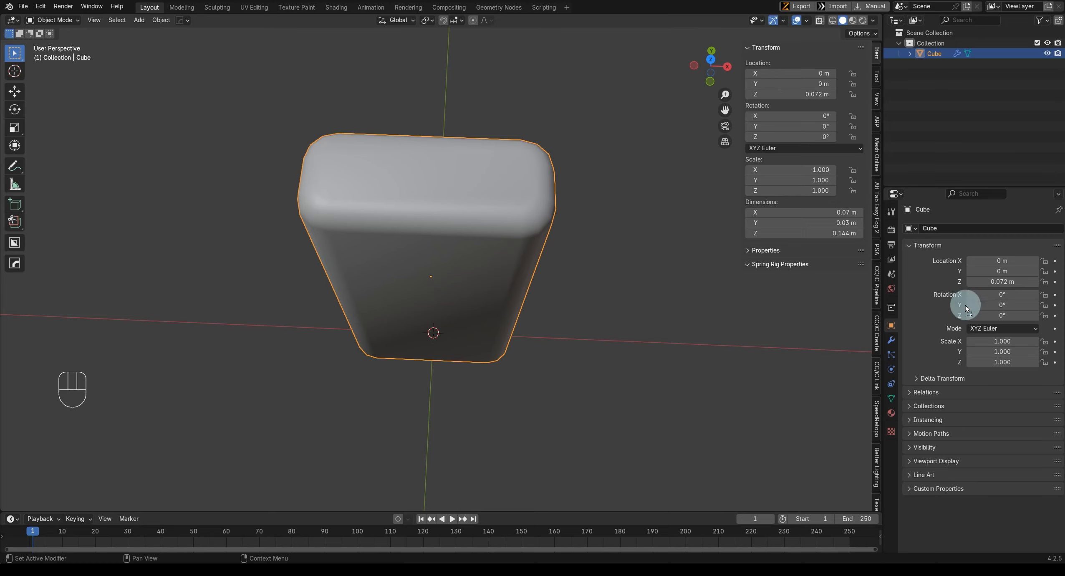
Step: Add the photo of the power bank's port side as a reference image and clear its rotation
left_click_drag(559, 389, 517, 388)
scroll(516, 383, "down", 5)
scroll(517, 381, "up", 4)
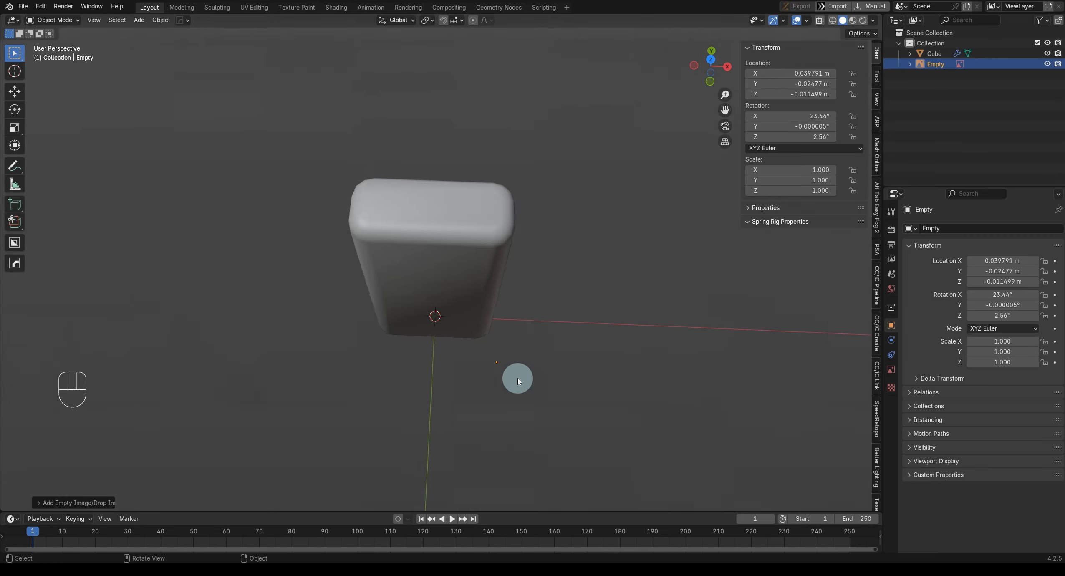
scroll(519, 372, "down", 10)
key("alt+r")
scroll(536, 247, "down", 5)
key("KP_7")
scroll(448, 280, "up", 8)
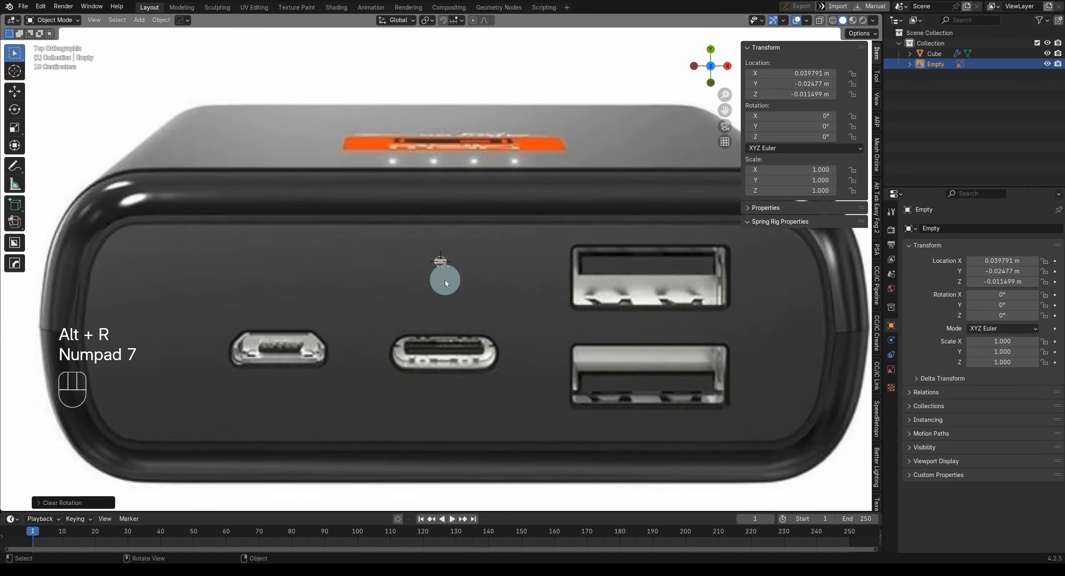
Step: Outline the port panel on the reference photo with a freehand annotation
scroll(447, 288, "down", 8)
middle_click_drag(406, 338, 422, 298, "shift")
scroll(426, 303, "up", 4)
middle_click_drag(495, 308, 397, 319, "shift")
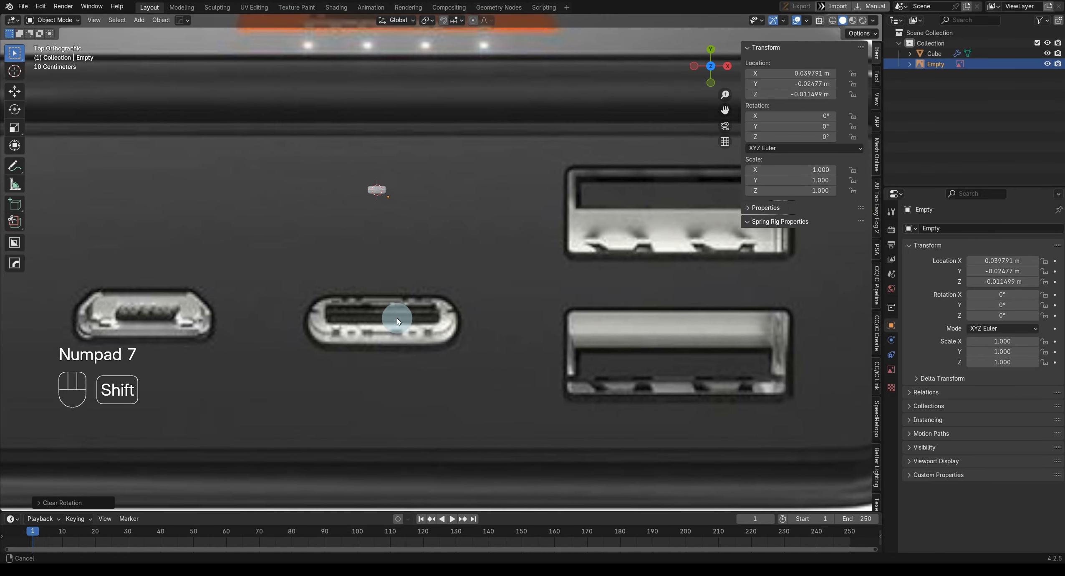
scroll(417, 313, "down", 3)
key("d")
mouse_move(104, 278)
left_mouse_down()
mouse_move(102, 235)
mouse_move(174, 188)
mouse_move(571, 184)
mouse_move(684, 202)
mouse_move(697, 316)
mouse_move(294, 354)
mouse_move(104, 358)
left_mouse_up()
scroll(417, 302, "down", 4)
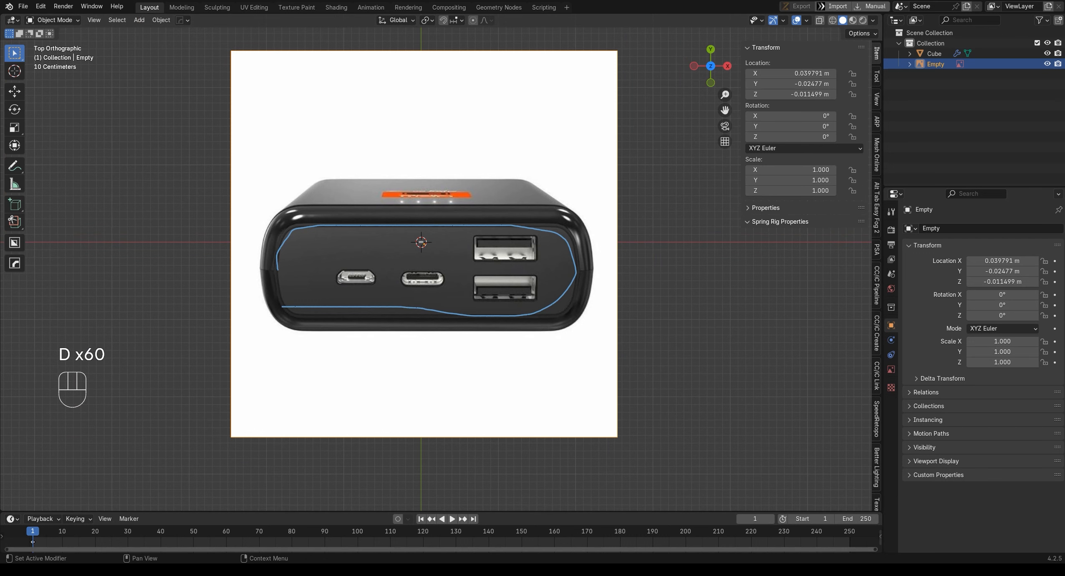
Step: Add the angled power bank photo as a second reference image and hide the first one
left_click_drag(656, 318, 656, 318)
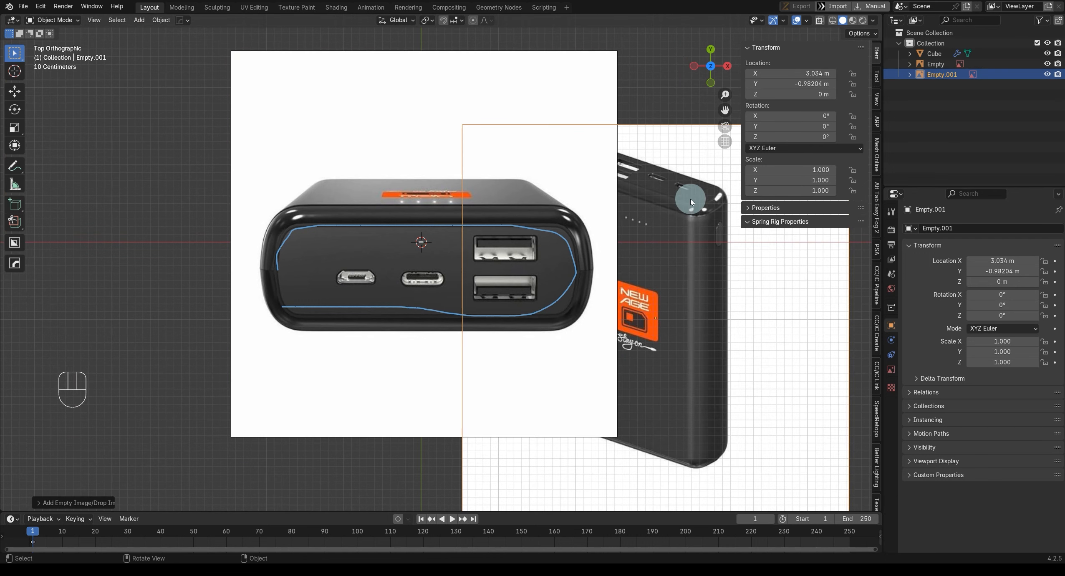
left_click(1047, 63)
middle_click_drag(592, 266, 497, 251, "shift")
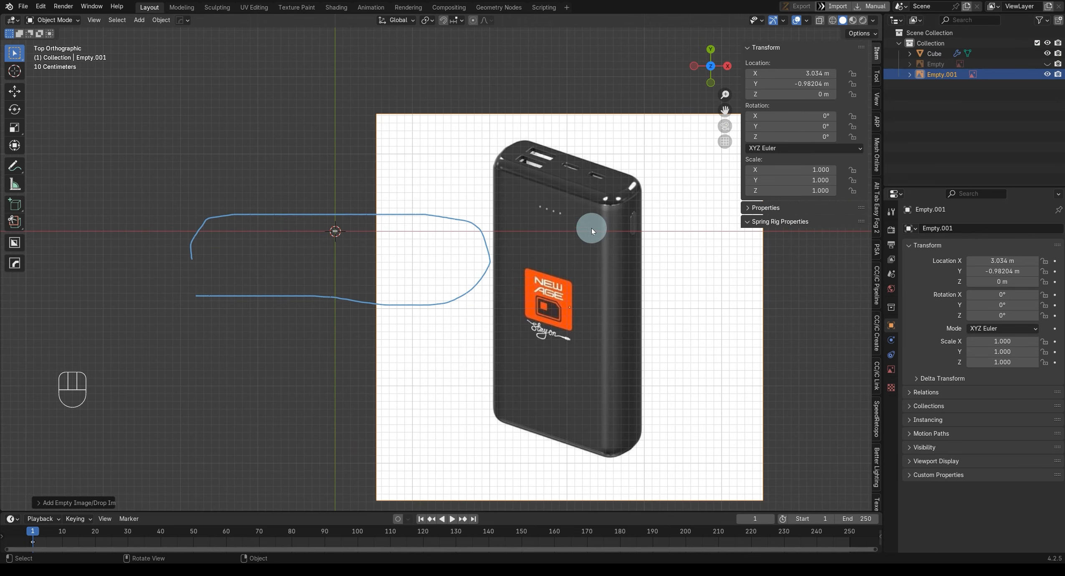
Step: Trace the power bank's body on the angled photo with annotations and erase all annotation strokes
mouse_move(500, 167)
left_mouse_down()
mouse_move(624, 202)
mouse_move(637, 352)
mouse_move(625, 430)
mouse_move(535, 447)
mouse_move(502, 378)
left_mouse_up()
mouse_move(628, 458)
left_mouse_down()
mouse_move(556, 449)
mouse_move(582, 422)
left_mouse_up()
mouse_move(654, 431)
right_mouse_down()
mouse_move(599, 459)
mouse_move(492, 369)
mouse_move(611, 271)
mouse_move(535, 159)
mouse_move(370, 284)
mouse_move(219, 207)
mouse_move(487, 229)
right_mouse_up()
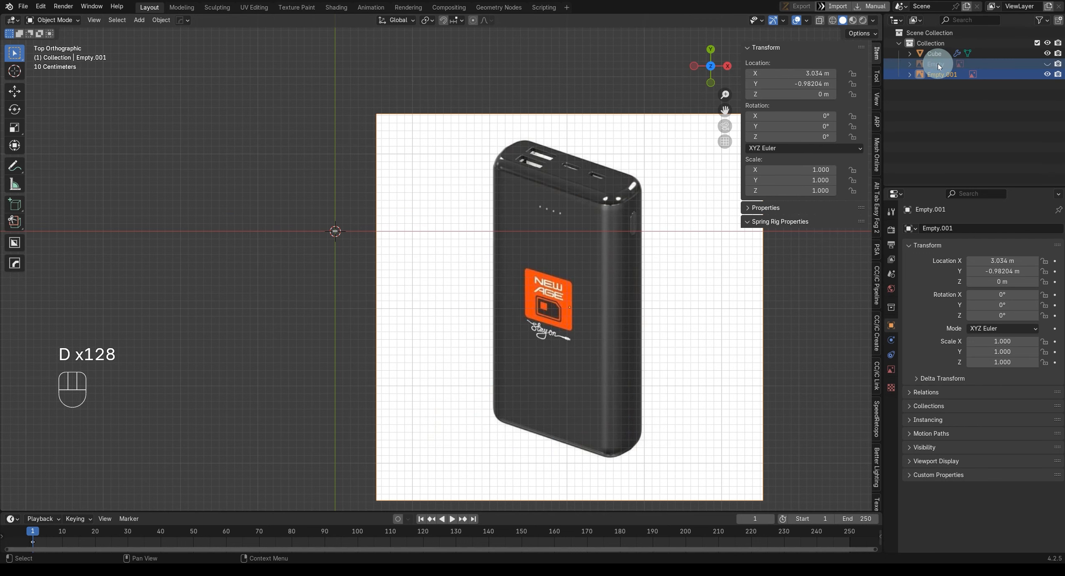
Step: Delete both reference images and frame the block in the view
key("Delete")
left_click(923, 54)
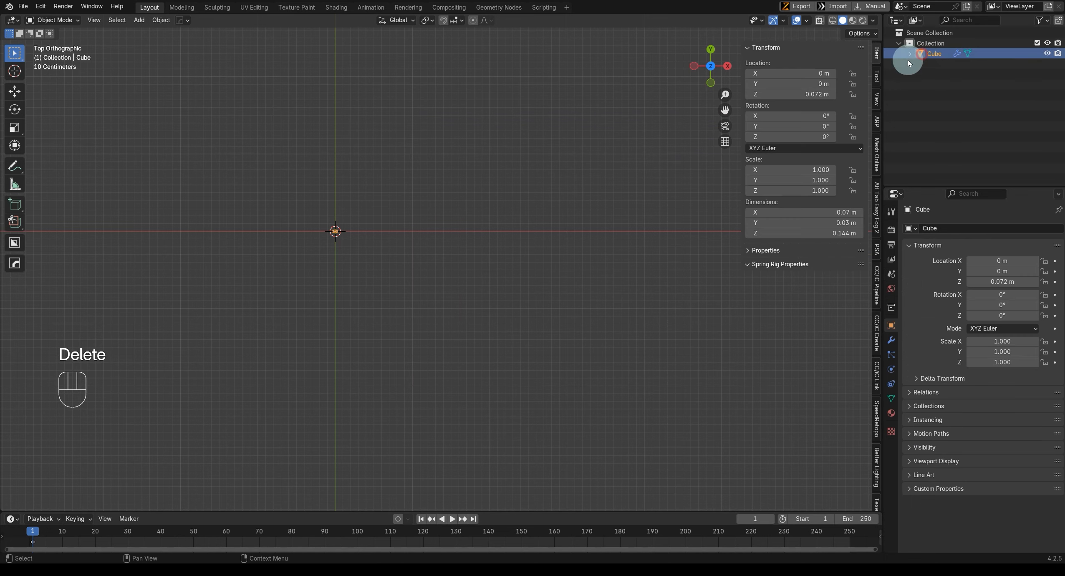
key("KP_Decimal")
middle_click_drag(443, 283, 350, 225)
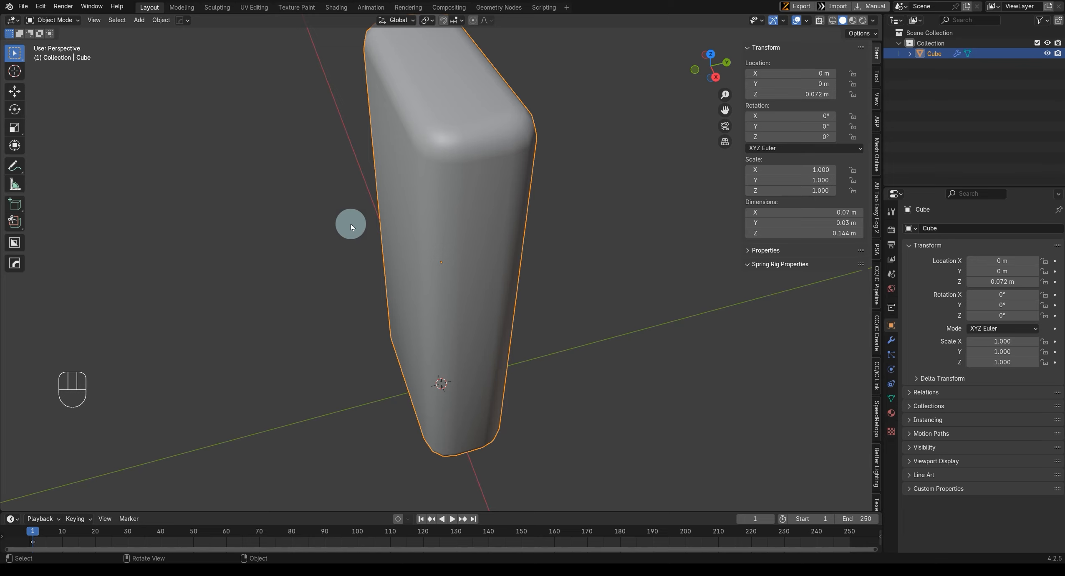
Step: Rename the block object to Power_bankBody
middle_click_drag(395, 317, 488, 167)
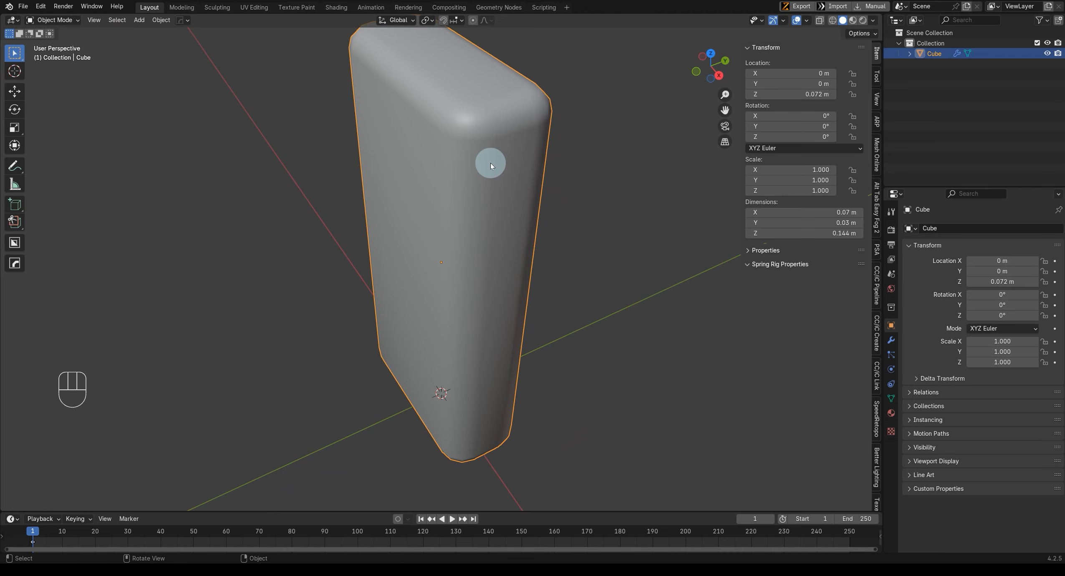
mouse_move(522, 170)
middle_mouse_down()
mouse_move(499, 270)
mouse_move(527, 284)
middle_mouse_up()
left_click(934, 54)
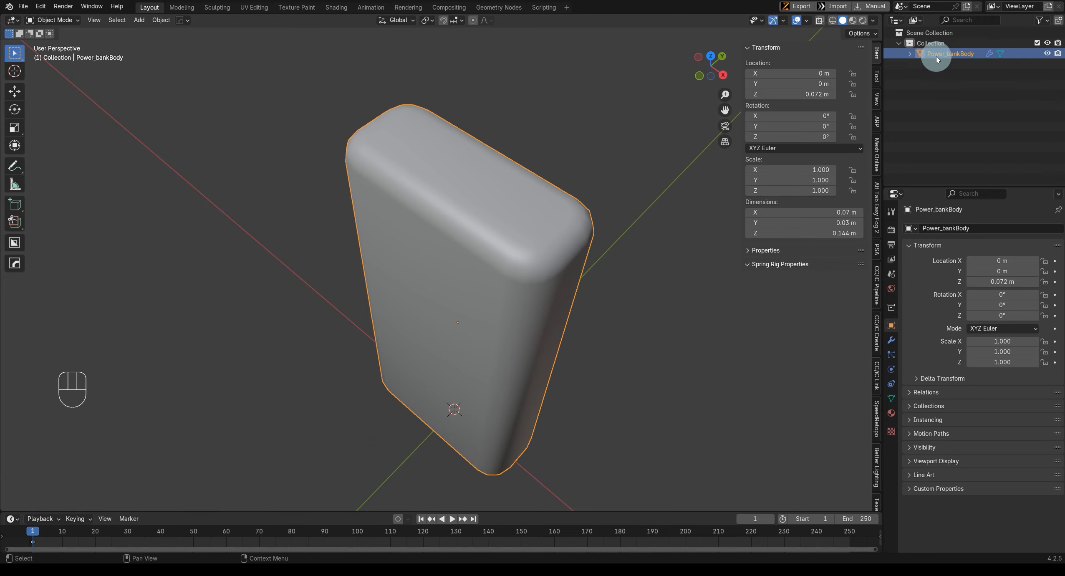
Step: Separate the body's flat top and bottom faces into their own object and return to Object Mode
middle_click_drag(650, 190, 487, 201)
key("Tab")
scroll(485, 202, "down", 2)
left_click(466, 200)
middle_click_drag(457, 278, 471, 147)
middle_click_drag(504, 341, 568, 282)
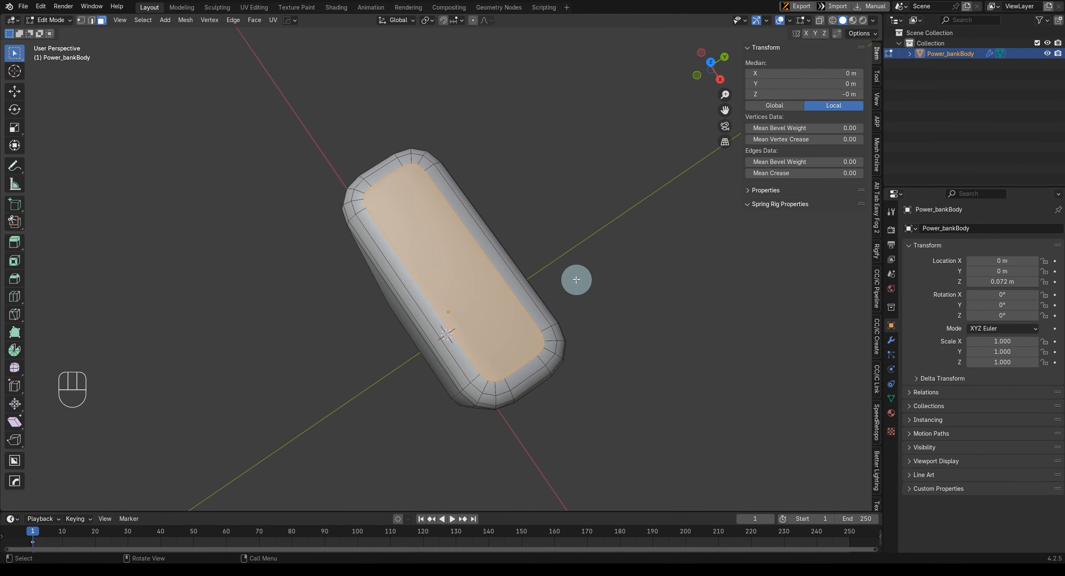
key("p")
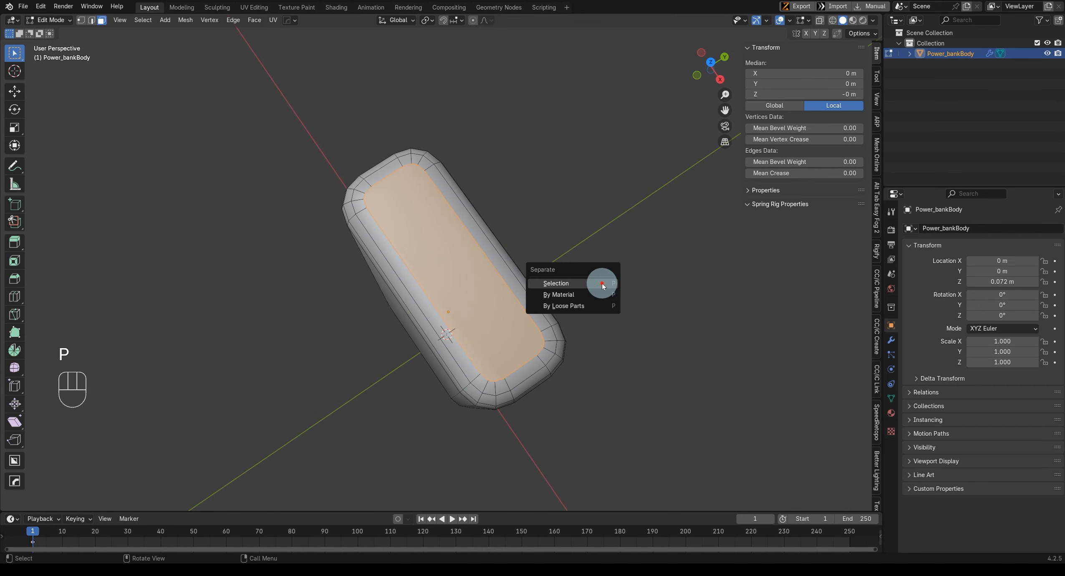
left_click(602, 283)
key("Tab")
Step: Rename the separated end-face object to Top&Bot
left_click(484, 319)
middle_click_drag(484, 319, 651, 288)
double_click(951, 63, "shift")
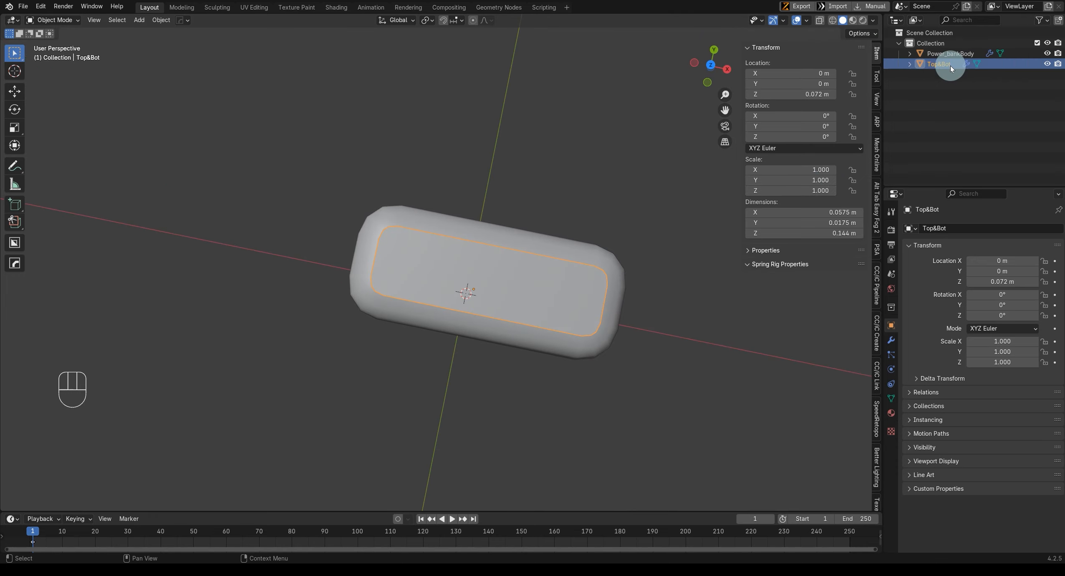
middle_click_drag(588, 256, 363, 204)
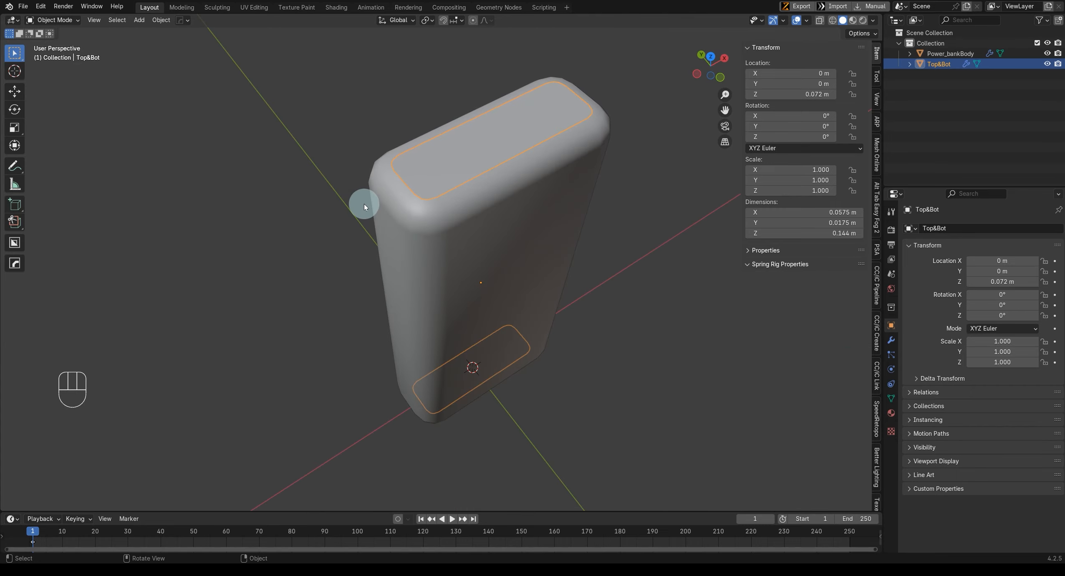
Step: Add a cube at the origin and scale it down to about 25 mm
middle_click_drag(464, 229, 463, 229)
key("KP_7")
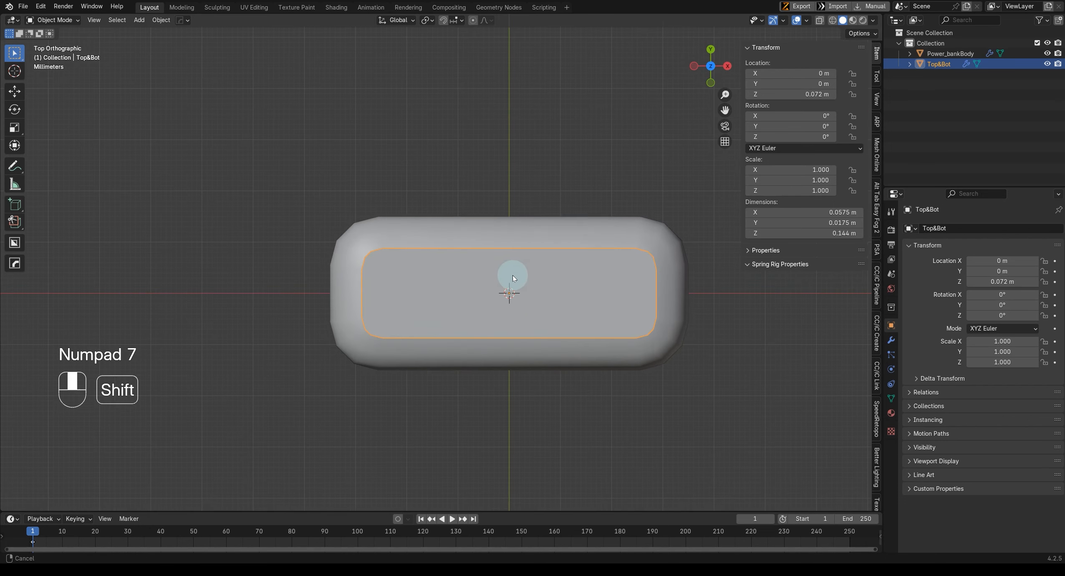
middle_click_drag(513, 275, 454, 228, "shift")
scroll(491, 258, "up", 2)
scroll(563, 274, "down", 1)
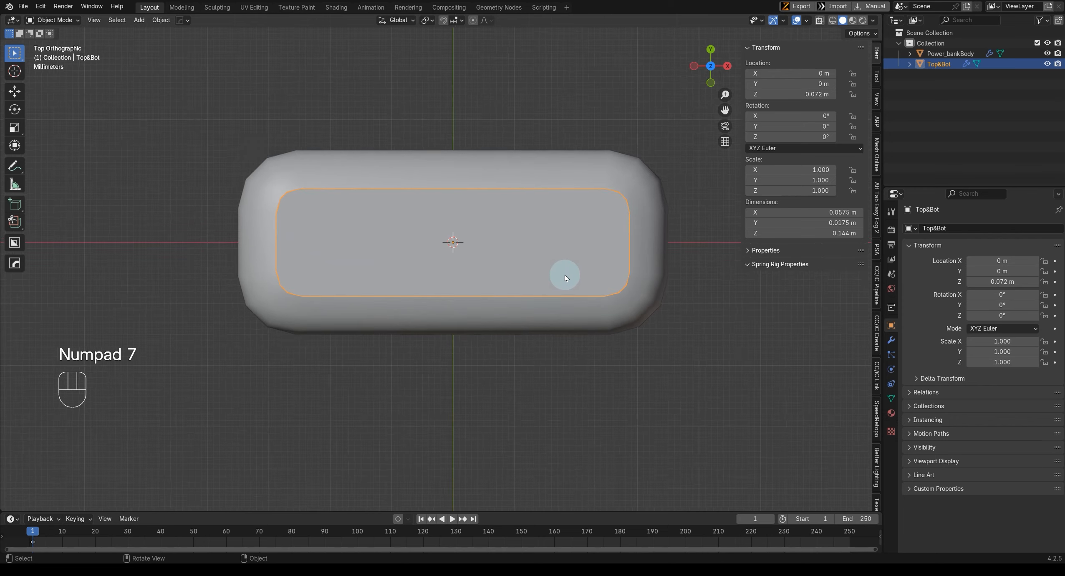
key("shift+a")
mouse_move(563, 275)
left_click(593, 292)
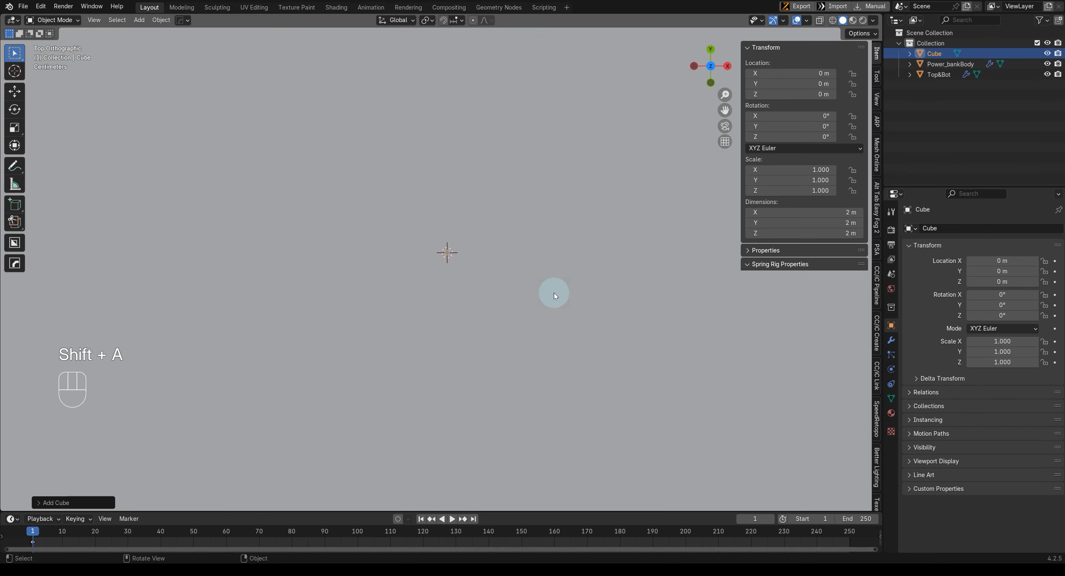
scroll(544, 281, "down", 2)
key("s")
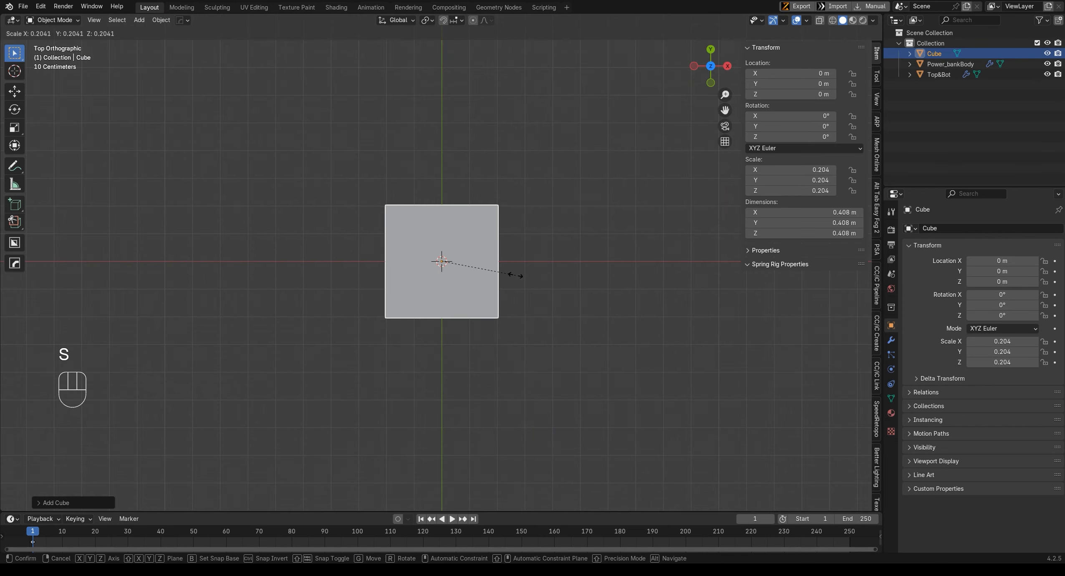
left_click(459, 262)
key("KP_1")
key("s")
left_click(551, 340)
Step: Move the cube to the body's top end at about X 12 mm, Z 139 mm and shrink it to about 19 mm
key("g")
left_click(563, 204)
scroll(559, 194, "up", 6)
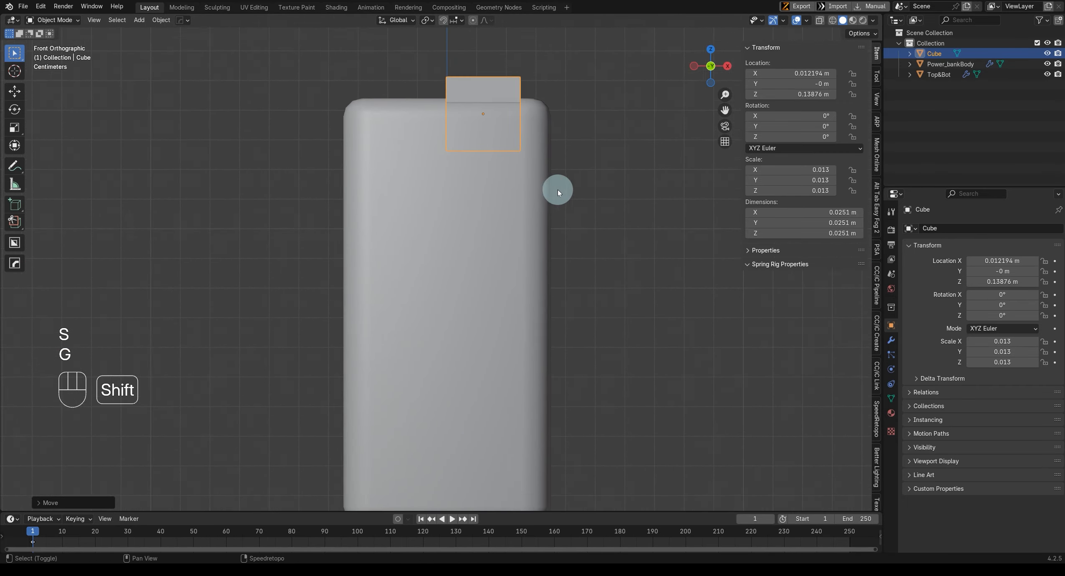
middle_click_drag(558, 190, 527, 361, "shift")
key("s")
left_click(622, 312)
Step: Scale the cube along X and Y in top view to a port-sized rectangle of about 14.5 × 6 mm
key("KP_7")
scroll(597, 333, "up", 5)
middle_click_drag(607, 340, 607, 380, "shift")
key("s")
key("y")
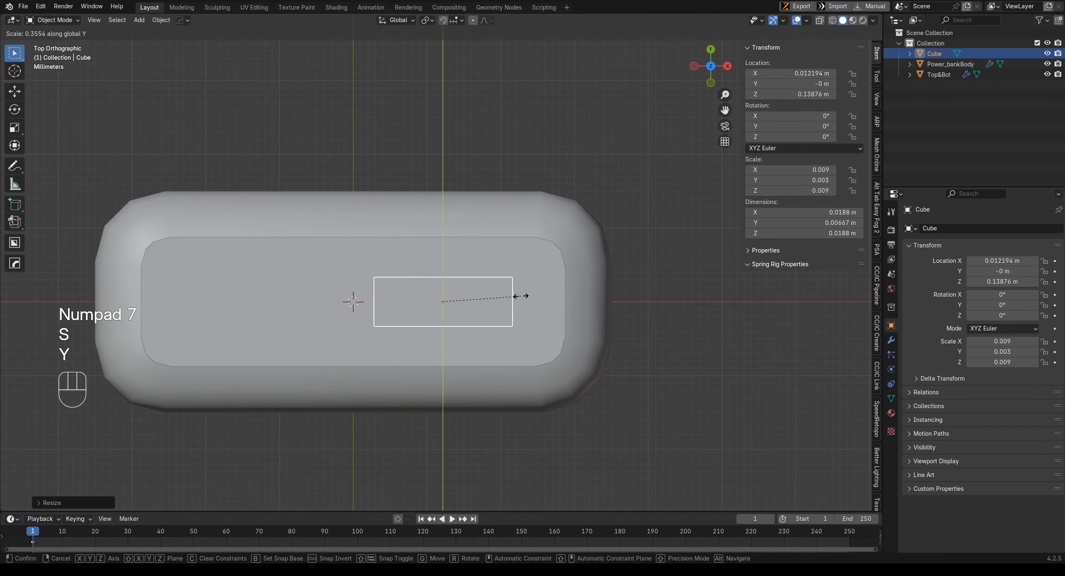
left_click(520, 296)
key("s")
key("x")
left_click(565, 319)
key("s")
key("y")
left_click(606, 315)
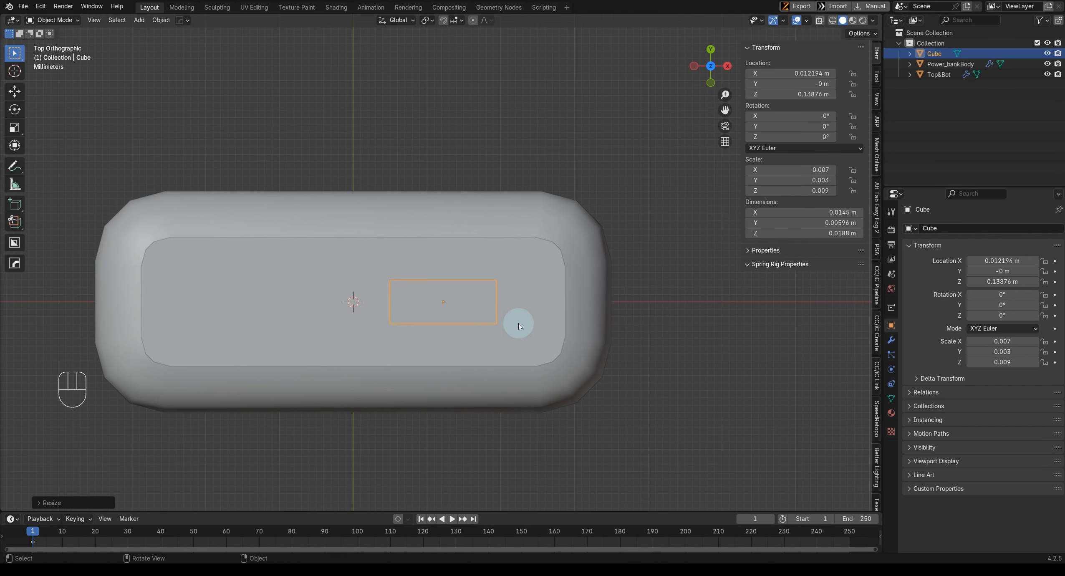
Step: Widen the cube along X to about 15.4 mm and move it to about X 16.2 mm, Y -2.6 mm
scroll(518, 324, "up", 1)
key("s")
key("x")
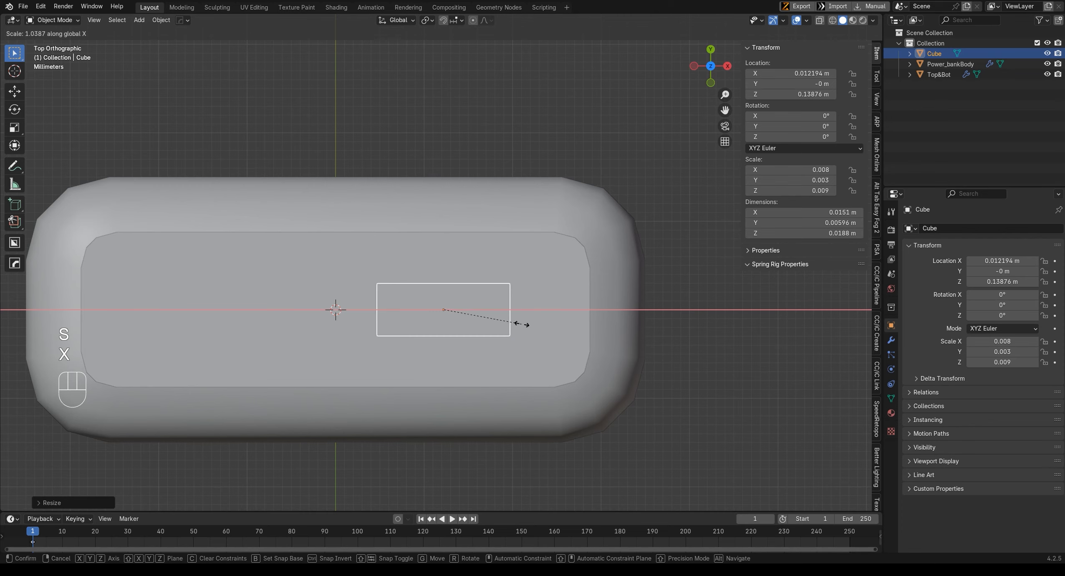
left_click(523, 325)
scroll(524, 328, "down", 2)
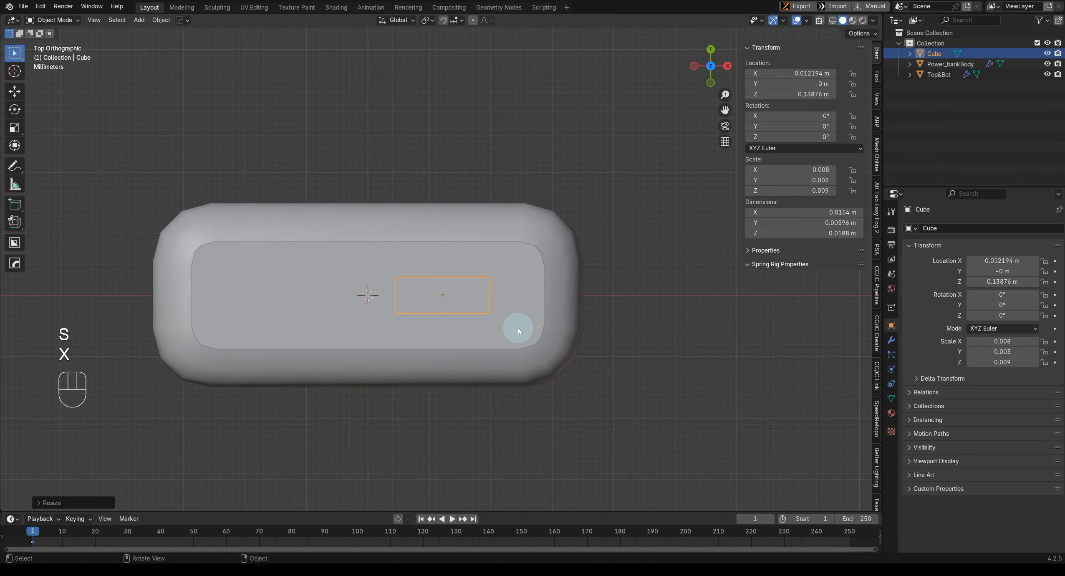
key("g")
left_click(542, 345)
Step: Scale the cube along Y to about 5.4 mm in top view
middle_click_drag(536, 330, 426, 374)
scroll(480, 287, "down", 2)
key("KP_1")
scroll(479, 313, "up", 2)
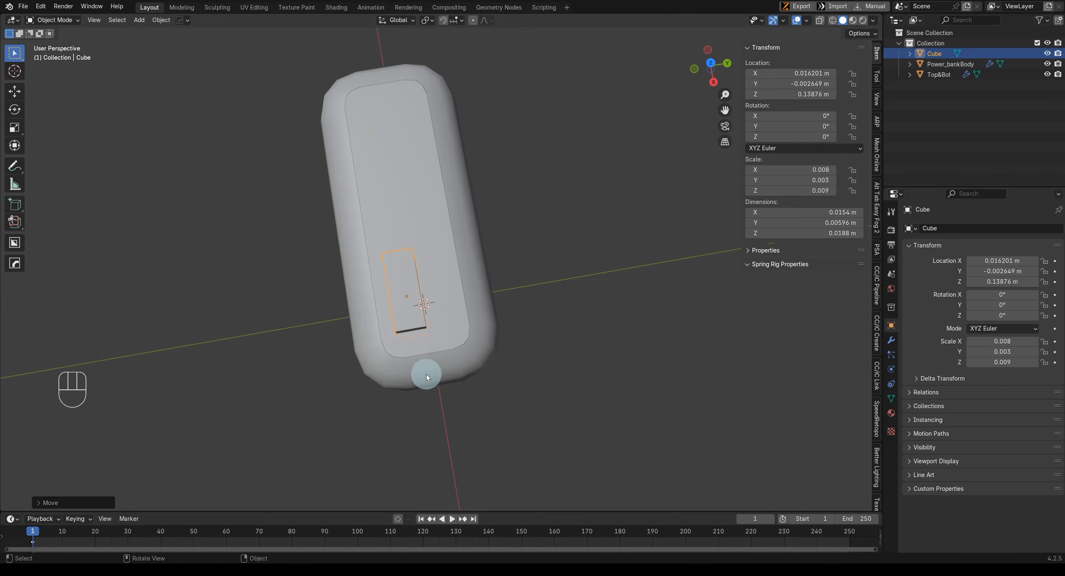
key("KP_7")
middle_click_drag(497, 331, 468, 339, "shift")
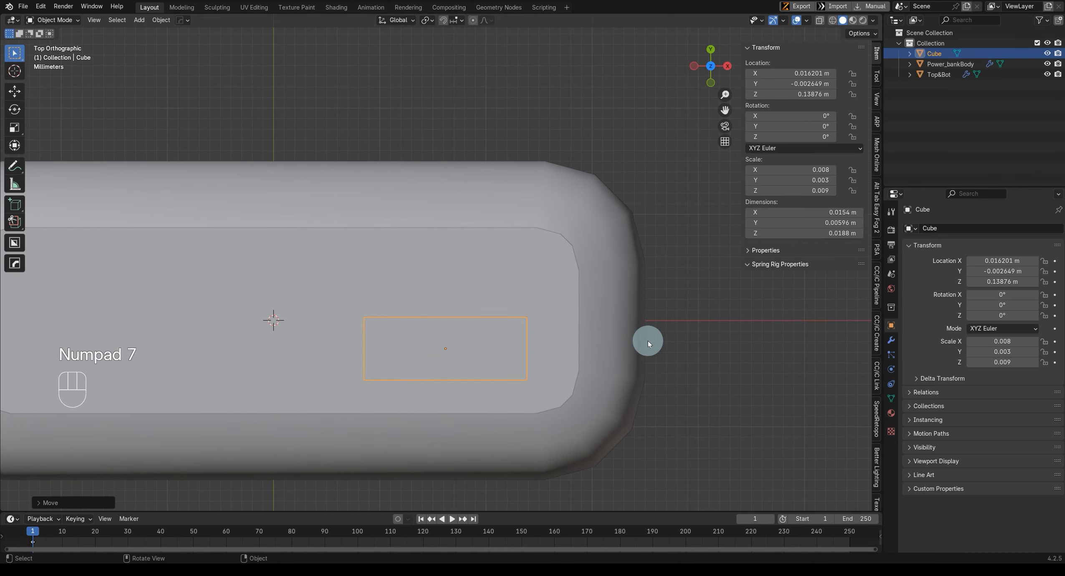
key("s")
key("y")
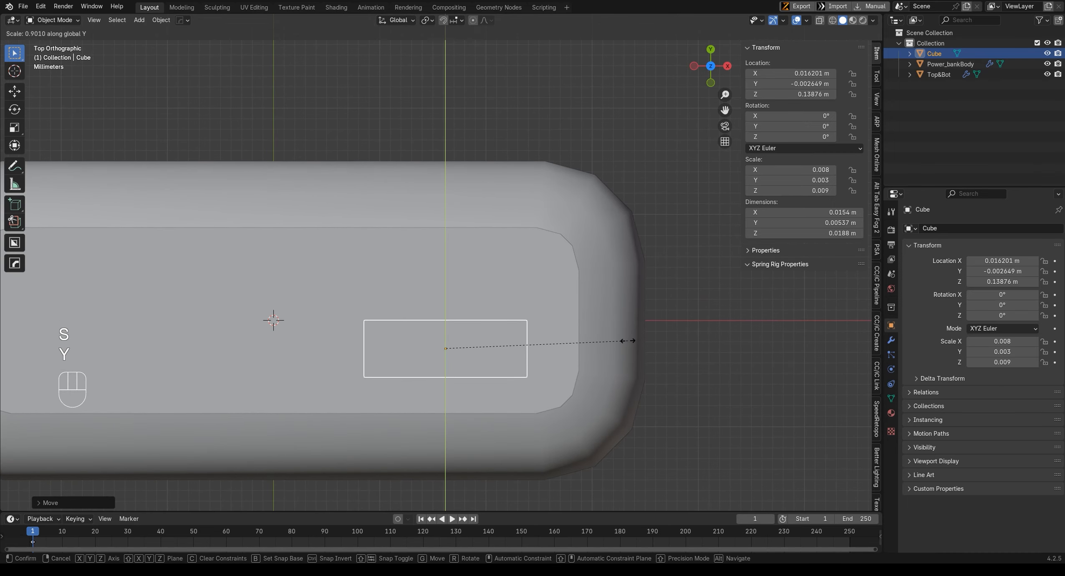
left_click(627, 341)
Step: Add a Boolean modifier set to Difference on the Top&Bot object, using the cube as its cutter object
middle_click_drag(422, 369, 419, 234)
left_click(388, 325)
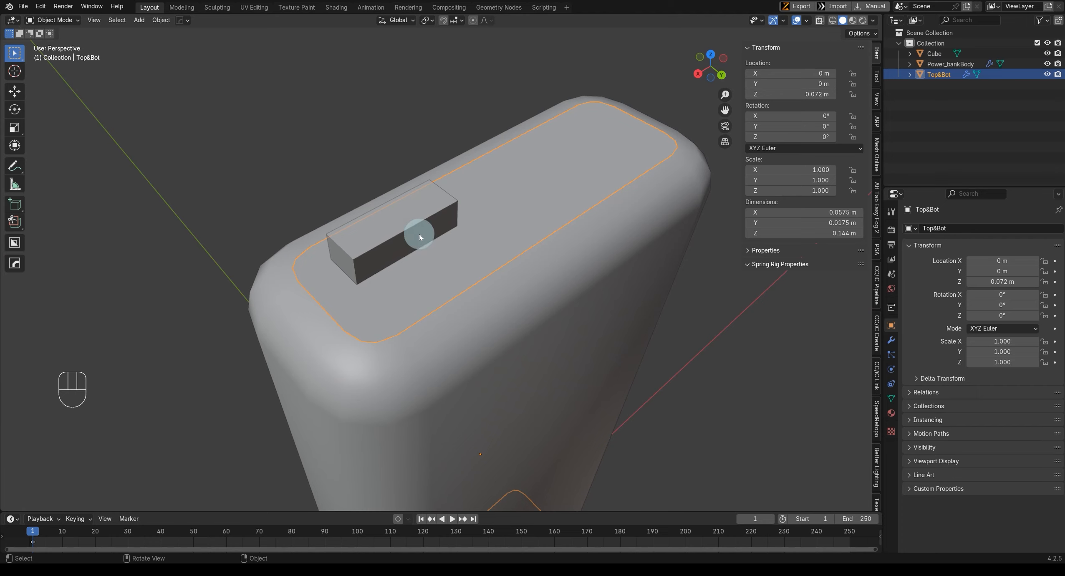
middle_click_drag(441, 296, 442, 322)
middle_click_drag(439, 368, 543, 346)
middle_click_drag(478, 327, 529, 326)
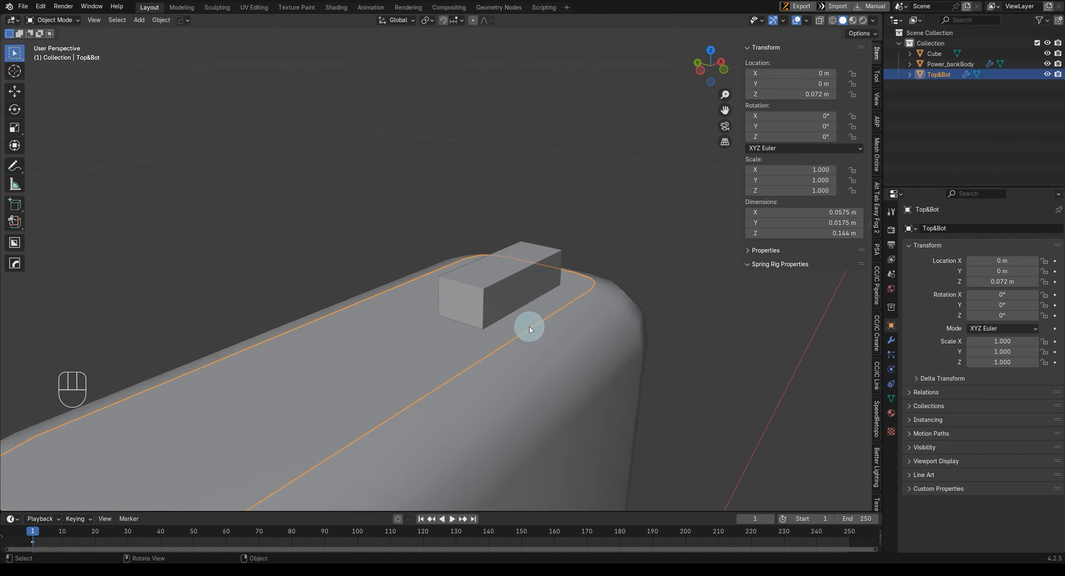
scroll(496, 283, "down", 2)
key("g")
right_click(392, 290)
left_click(892, 342)
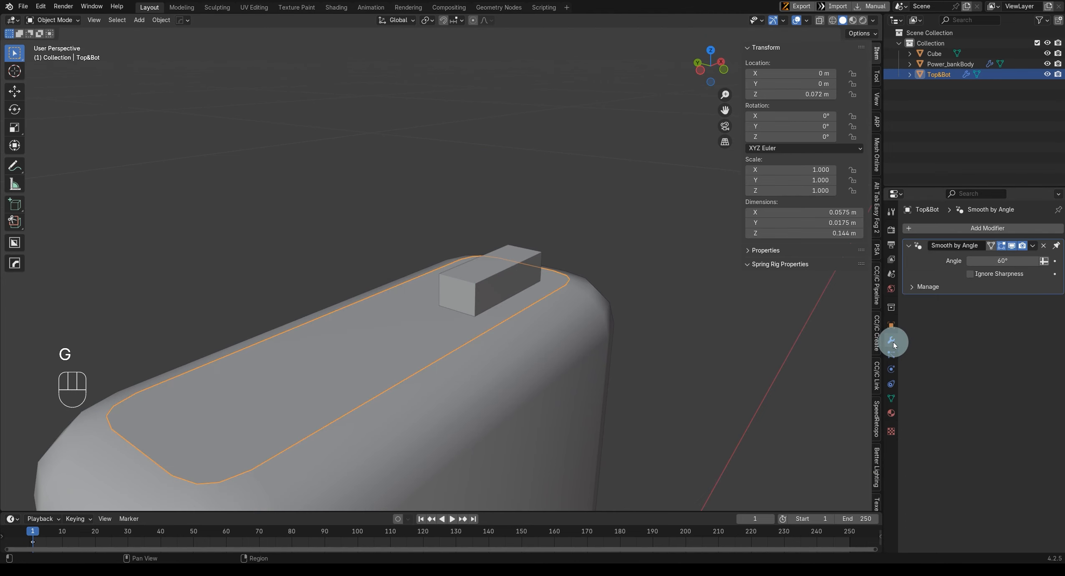
left_click(951, 228)
mouse_move(920, 228)
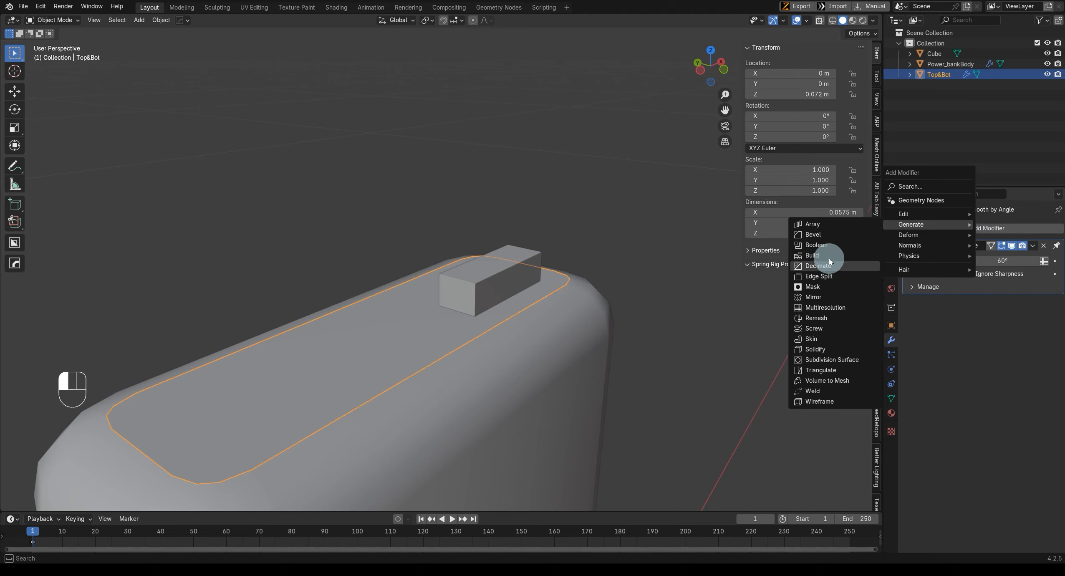
left_click(827, 247)
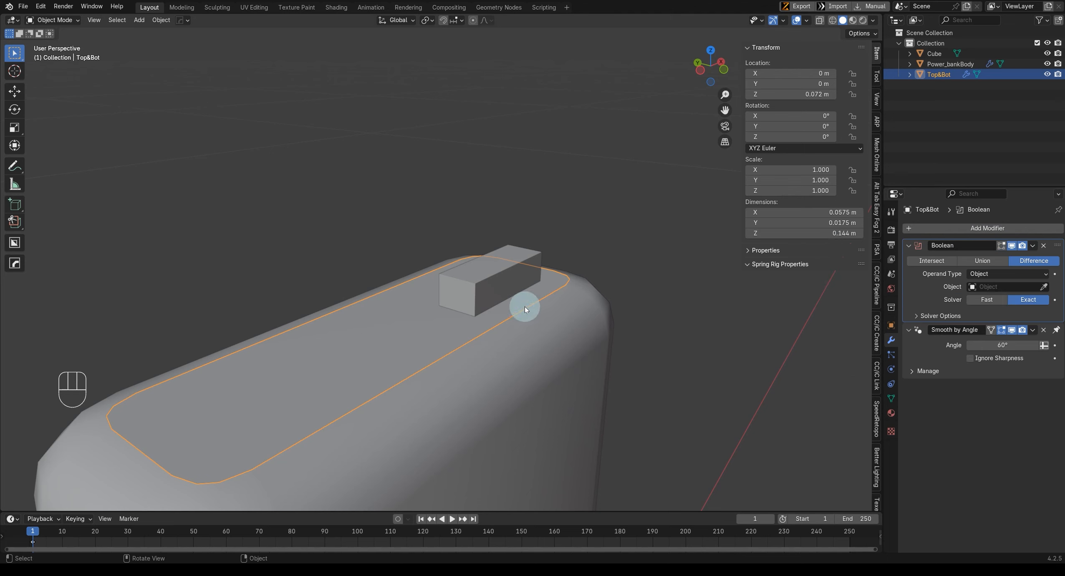
middle_click_drag(524, 306, 540, 339)
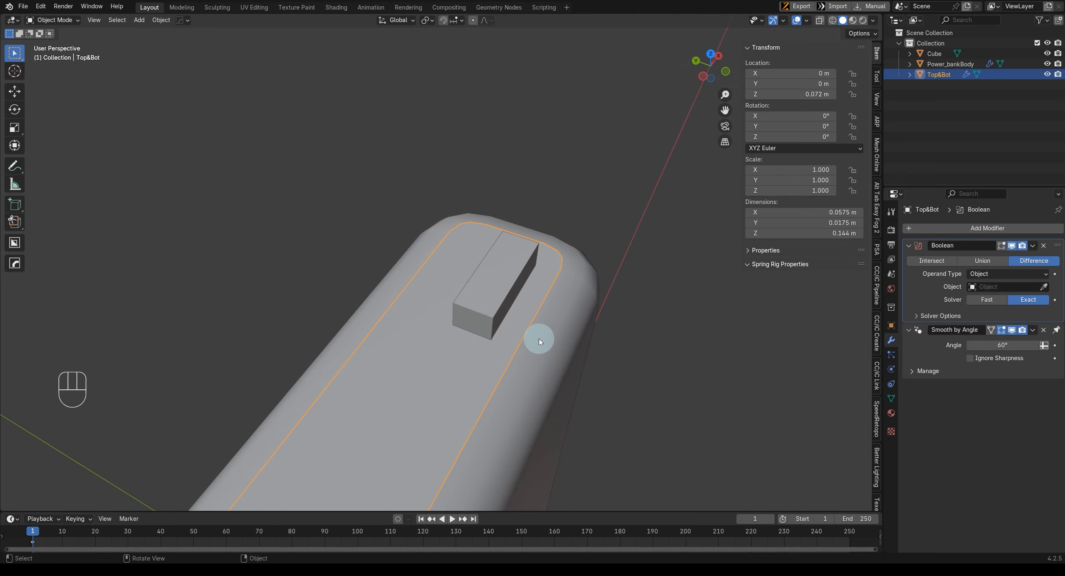
left_click(1044, 287)
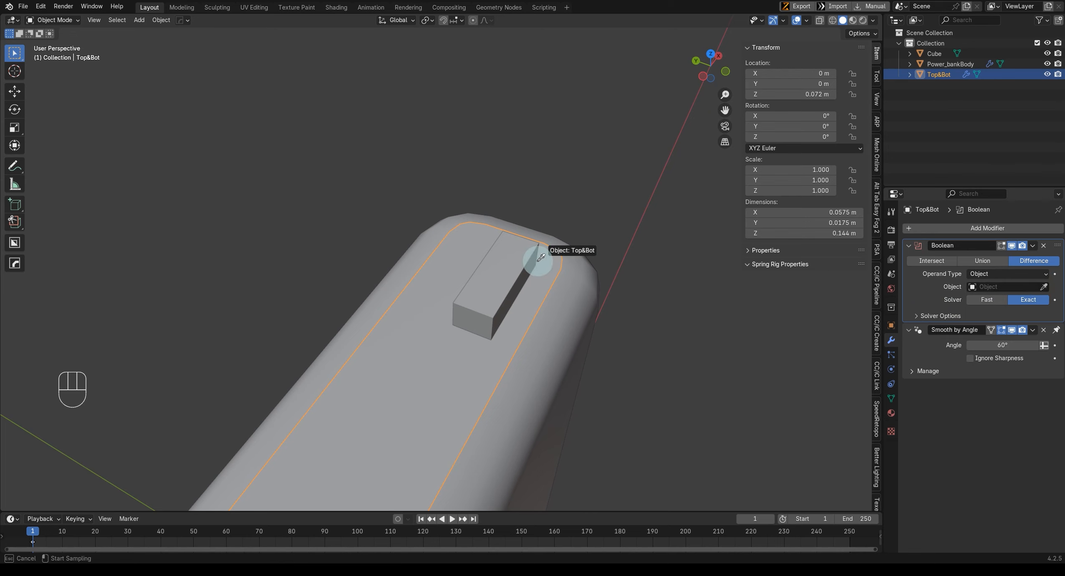
middle_click_drag(524, 261, 409, 298)
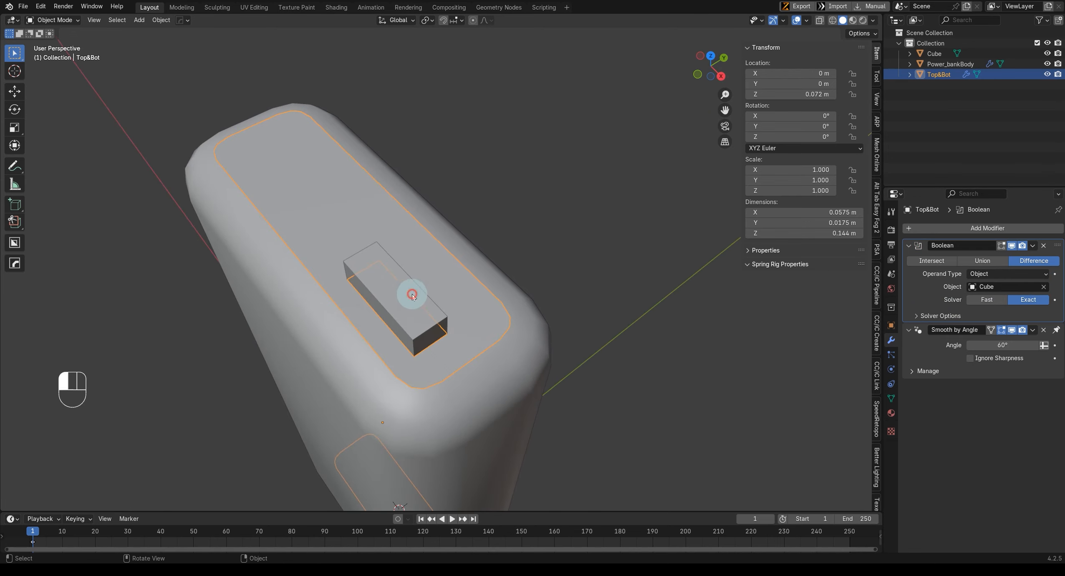
Step: Try moving the cube away and hiding it to check the cut, and undo both changes
left_click(422, 304)
key("g")
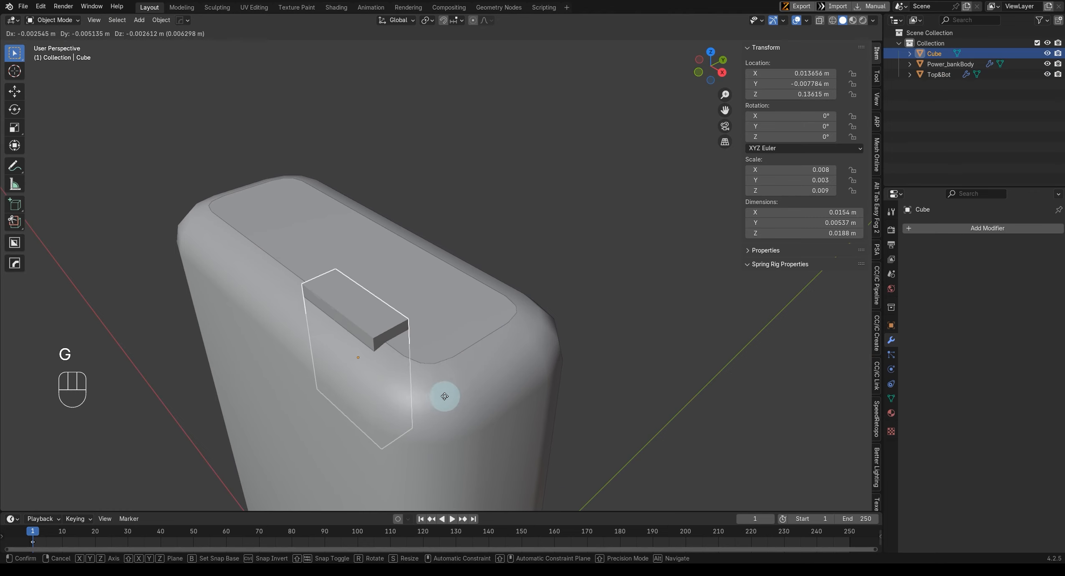
left_click(430, 402)
middle_click_drag(431, 402, 386, 393)
key("h")
key("ctrl+z")
key("ctrl+z")
Step: Move the cube into a new collection named Cutter and disable that collection in renders
scroll(385, 393, "up", 1)
middle_click_drag(439, 305, 442, 361)
key("g")
right_click(561, 305)
key("m")
left_click(577, 299)
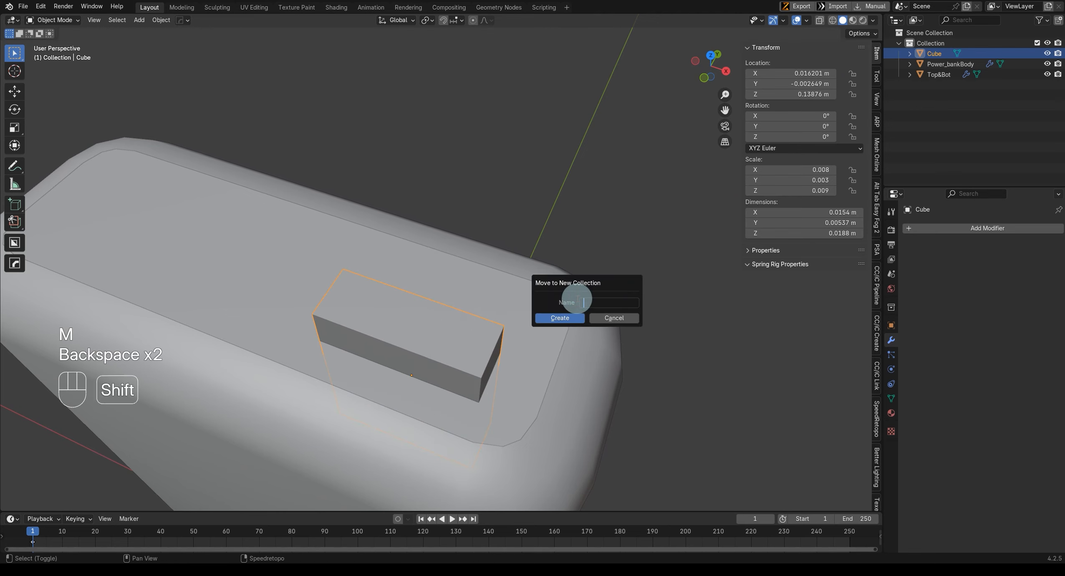
type("Cutter")
key("Return")
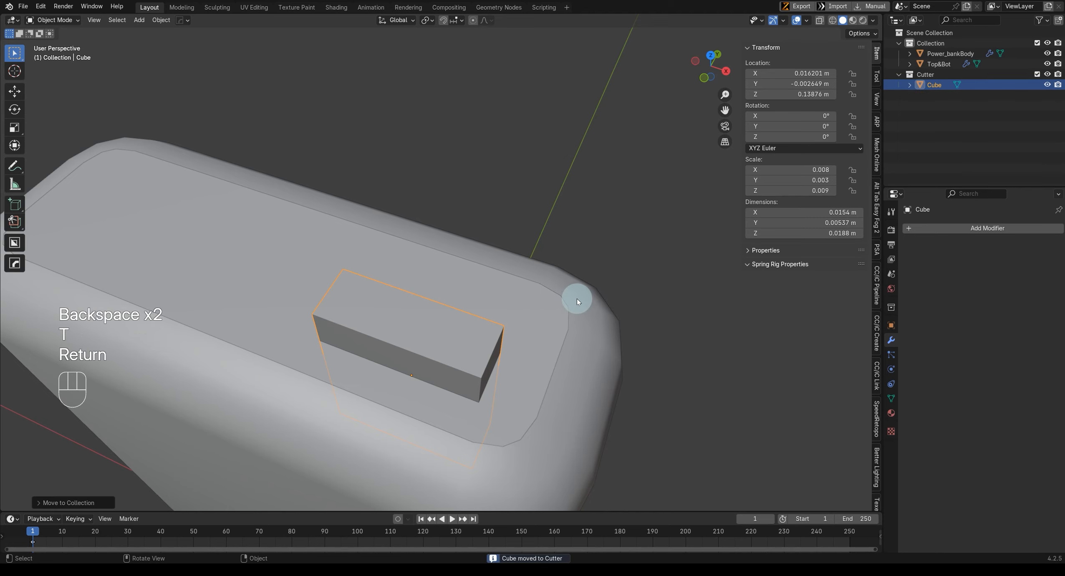
left_click(1058, 74)
Step: Add an Array modifier with two copies to the cube and set its relative offset to X 0 and Y 2
middle_click_drag(632, 238, 532, 363)
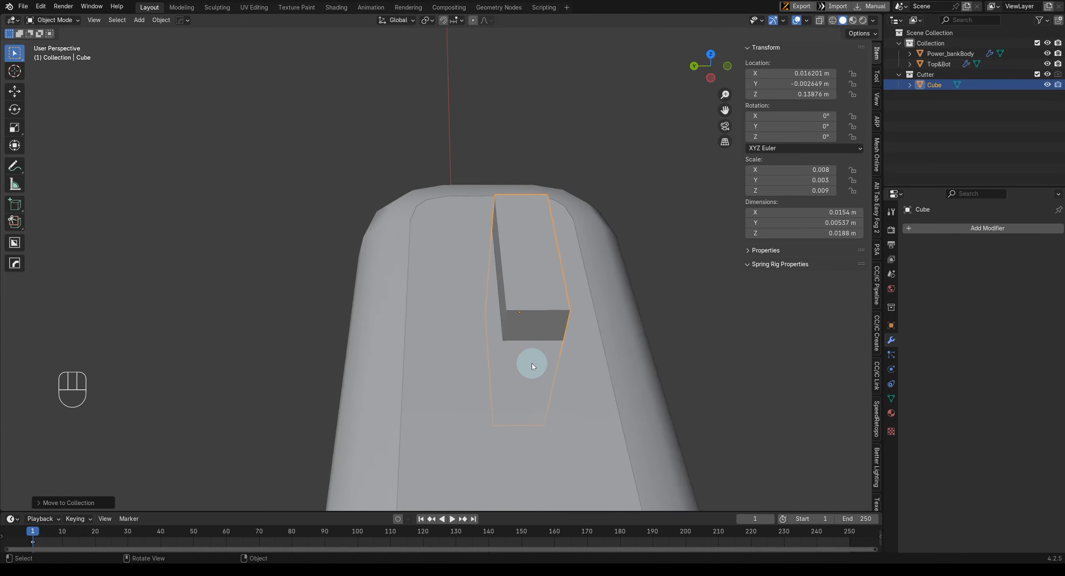
key("KP_7")
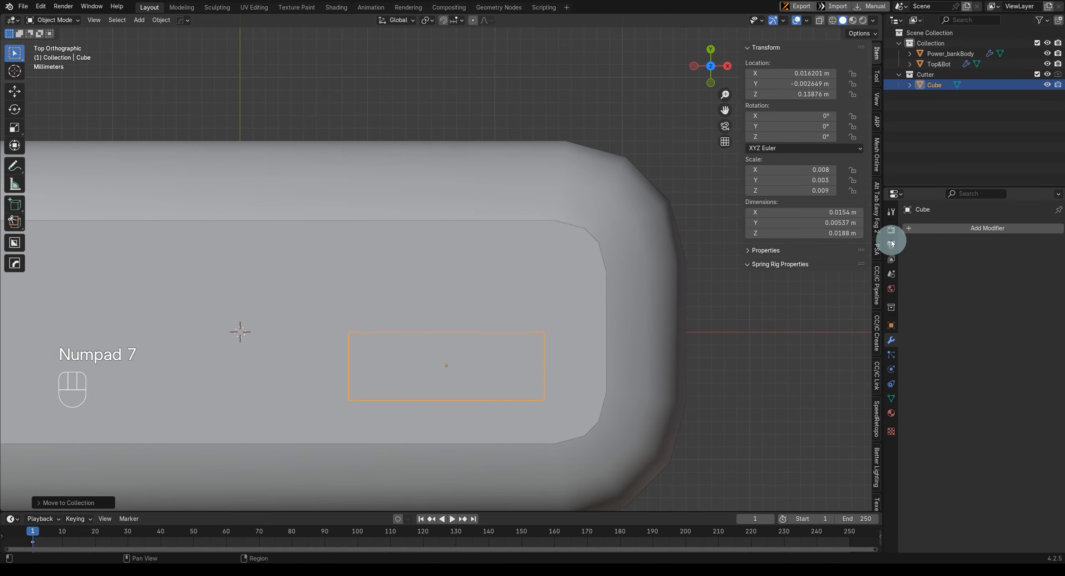
left_click(925, 230)
mouse_move(917, 232)
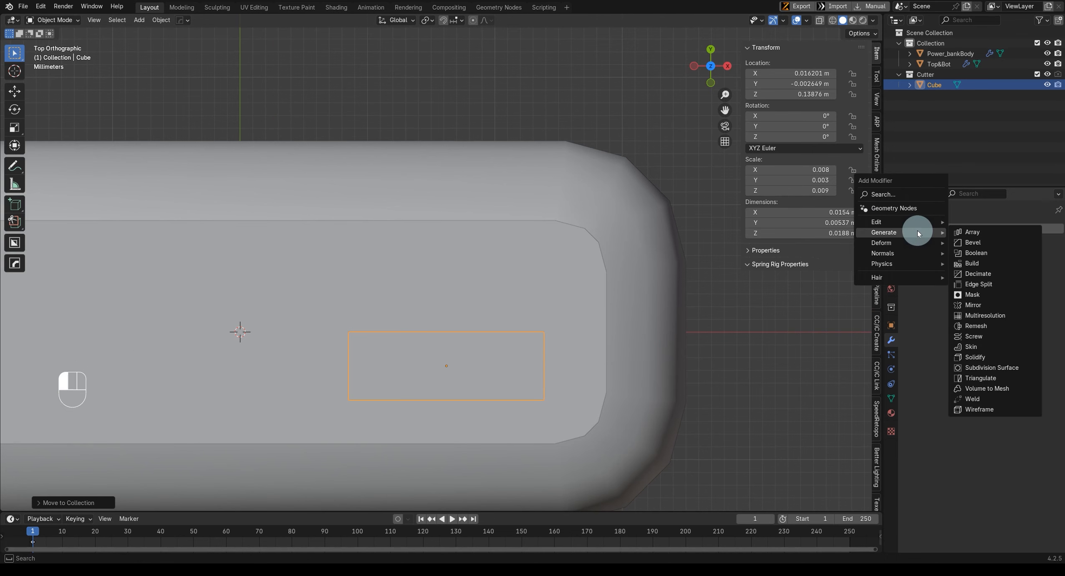
left_click(981, 233)
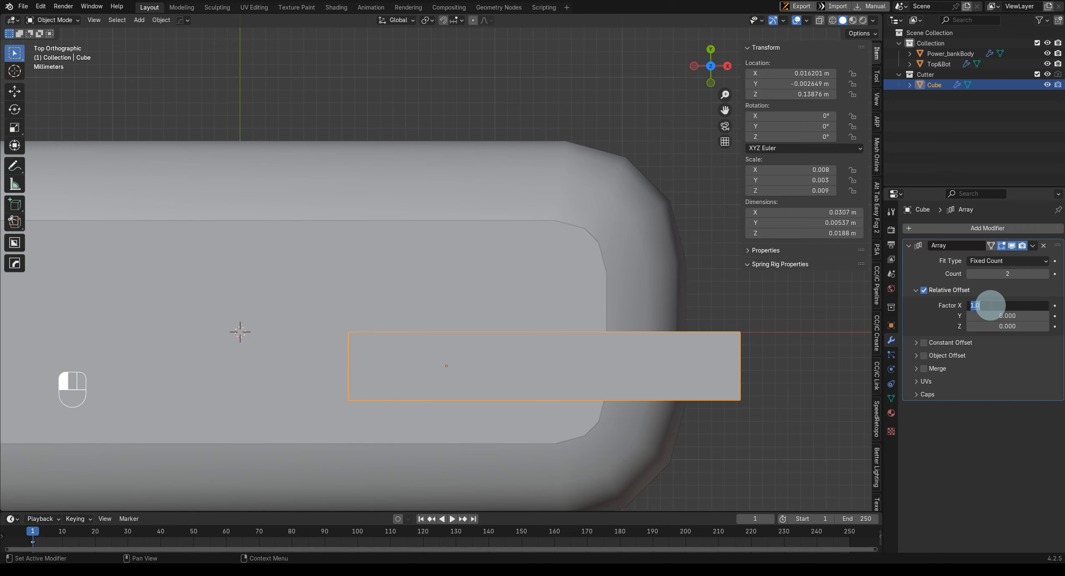
key("Return")
left_click(990, 316)
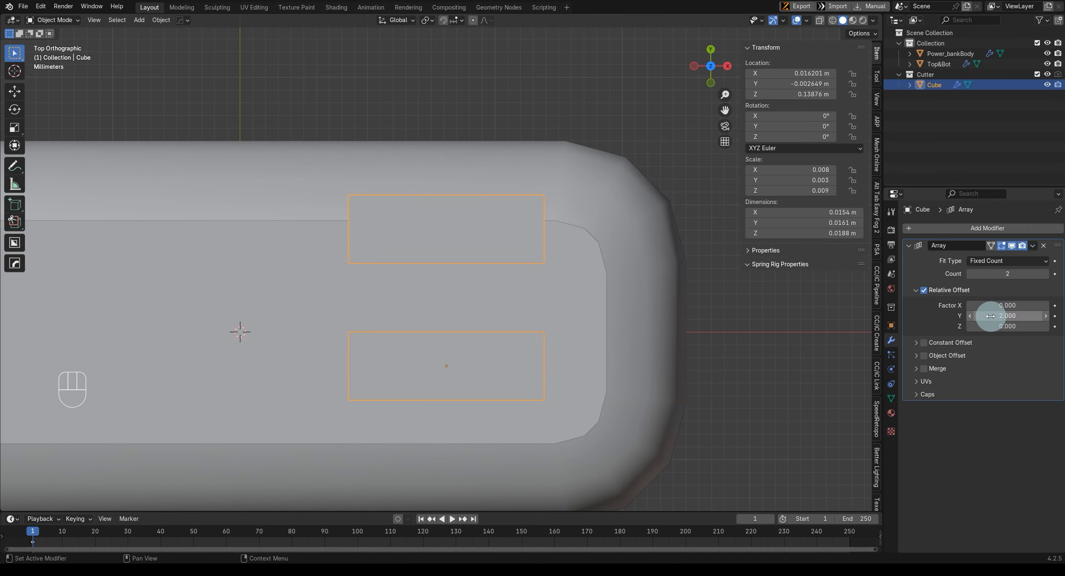
Step: Show the model in wireframe and move the arrayed cubes along Y to about Y -5.1 mm
key("shift+z")
scroll(528, 347, "down", 3)
scroll(517, 347, "up", 1)
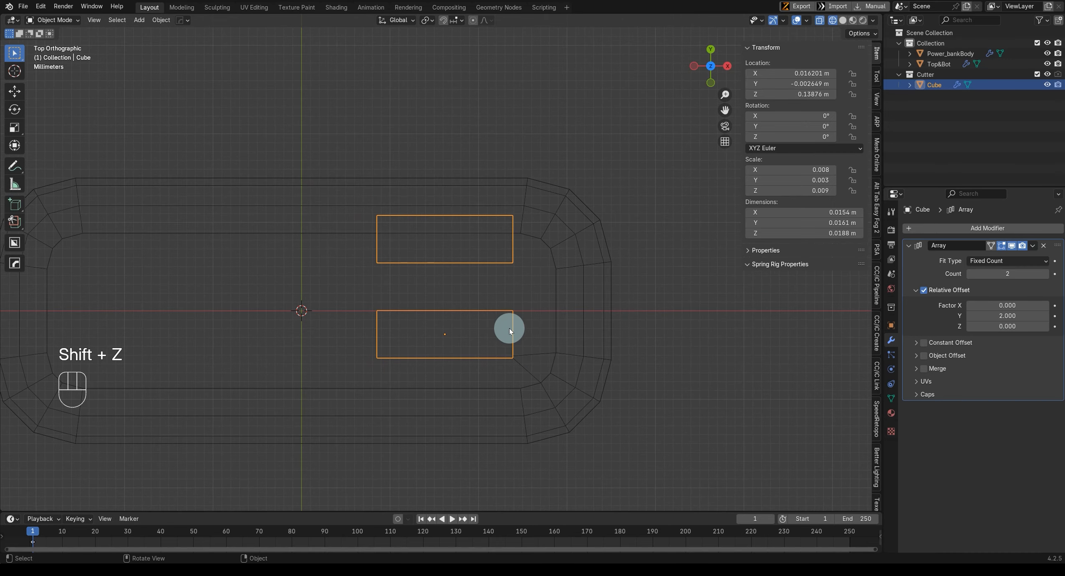
key("g")
key("y")
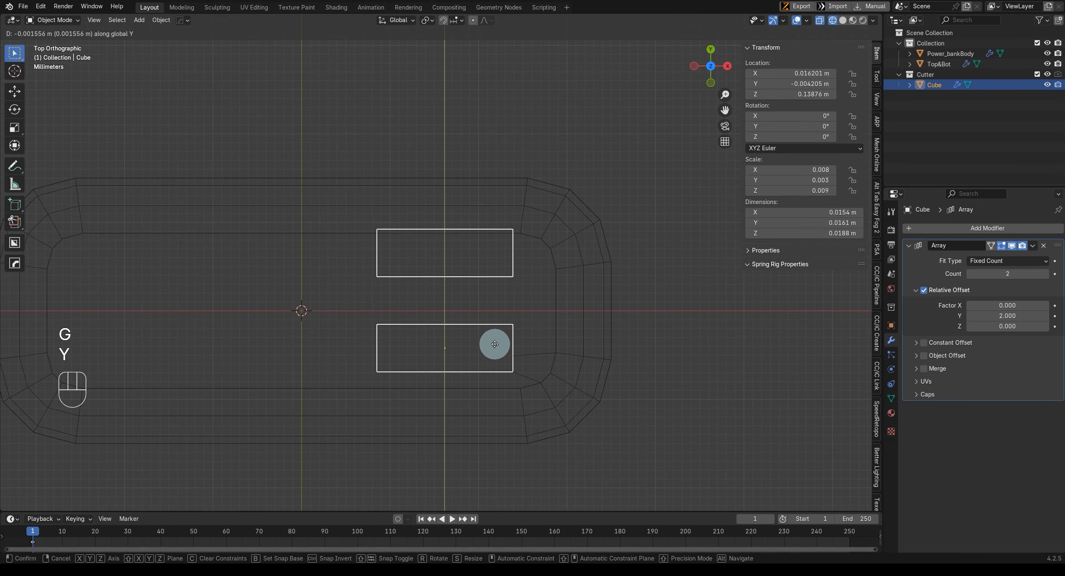
left_click(491, 351)
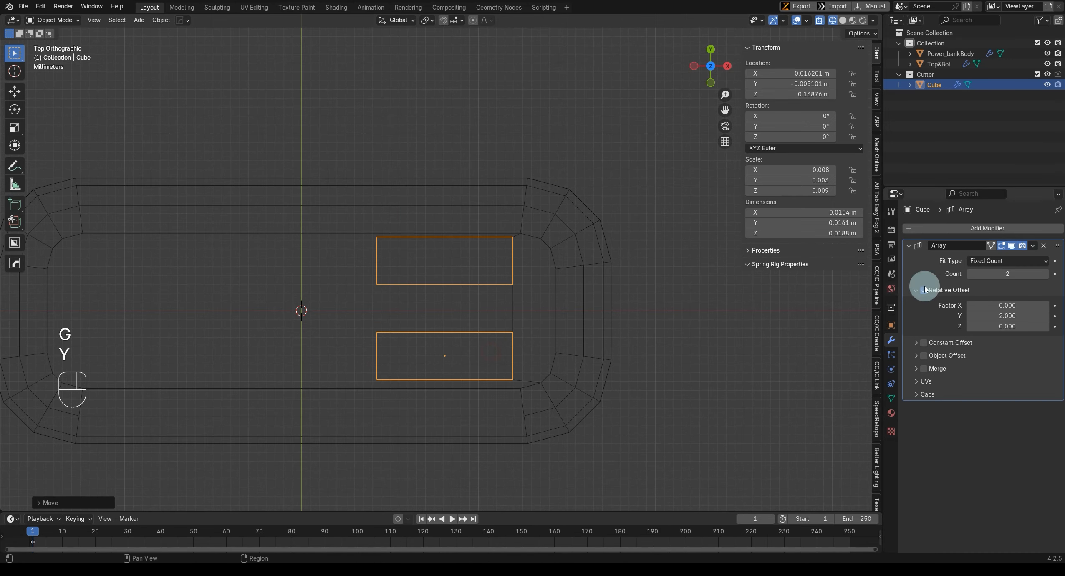
Step: Set the array's relative Y offset to 1.5 and move the cubes along Y to about Y -3.45 mm
left_click(999, 316)
type("1.5")
key("Return")
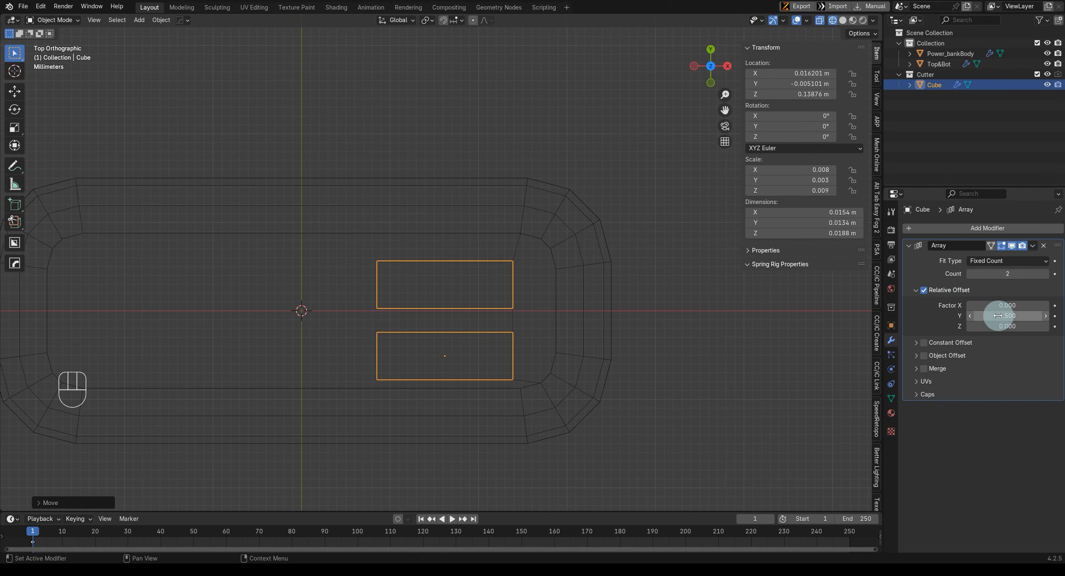
key("g")
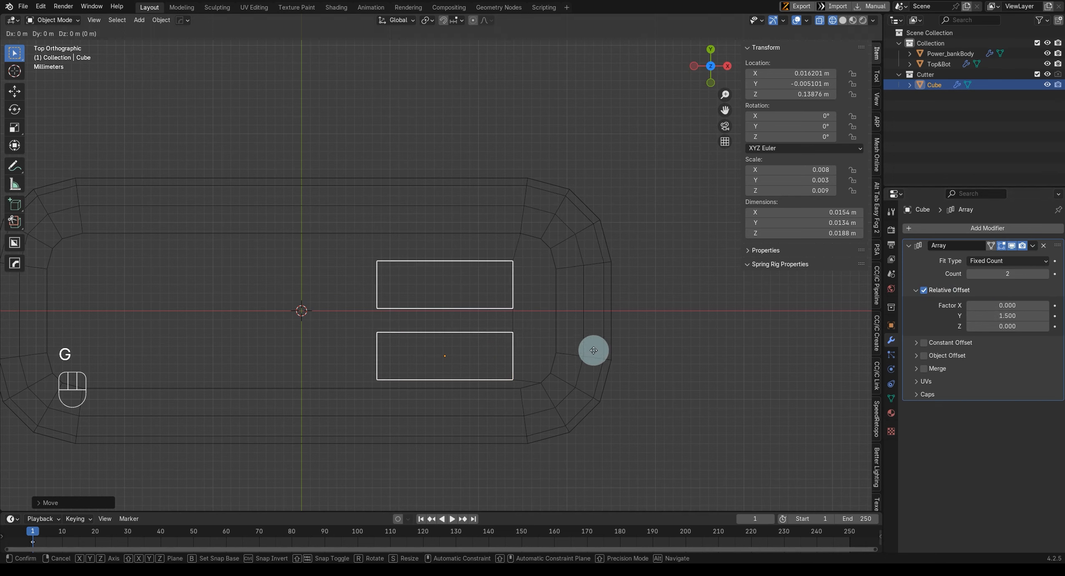
key("y")
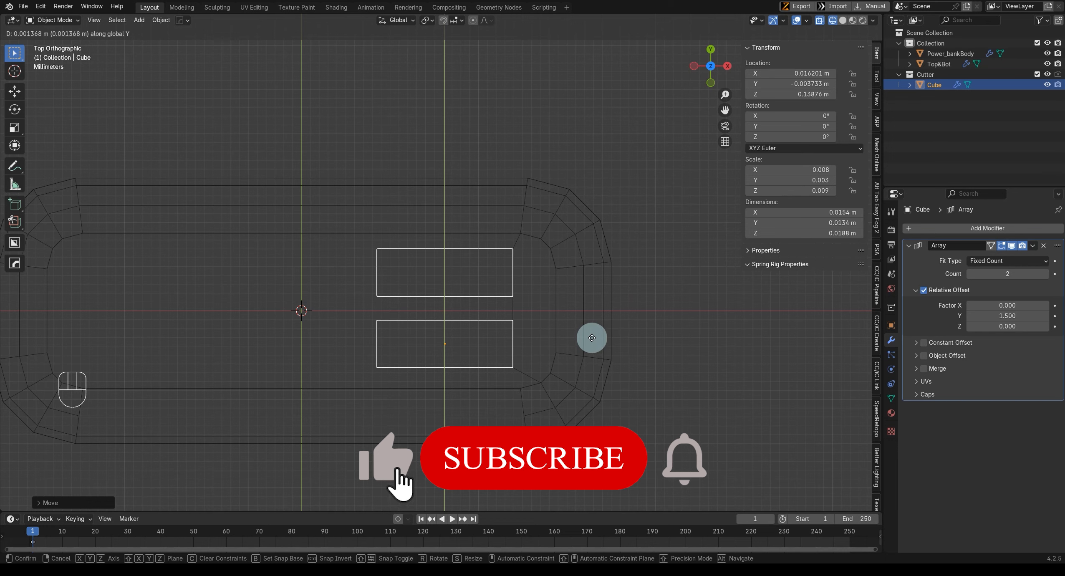
left_click(586, 336)
scroll(502, 373, "down", 2)
middle_click_drag(455, 381, 586, 367, "shift")
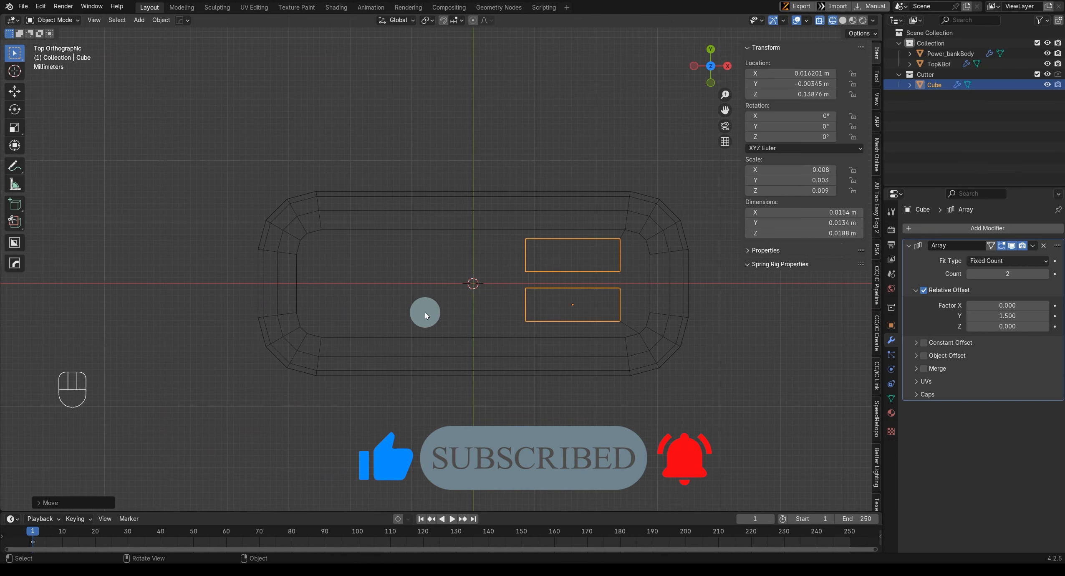
Step: Restore solid shading and apply the arrayed cube's scale
left_click(908, 245)
key("shift+z")
middle_click_drag(439, 353, 365, 350)
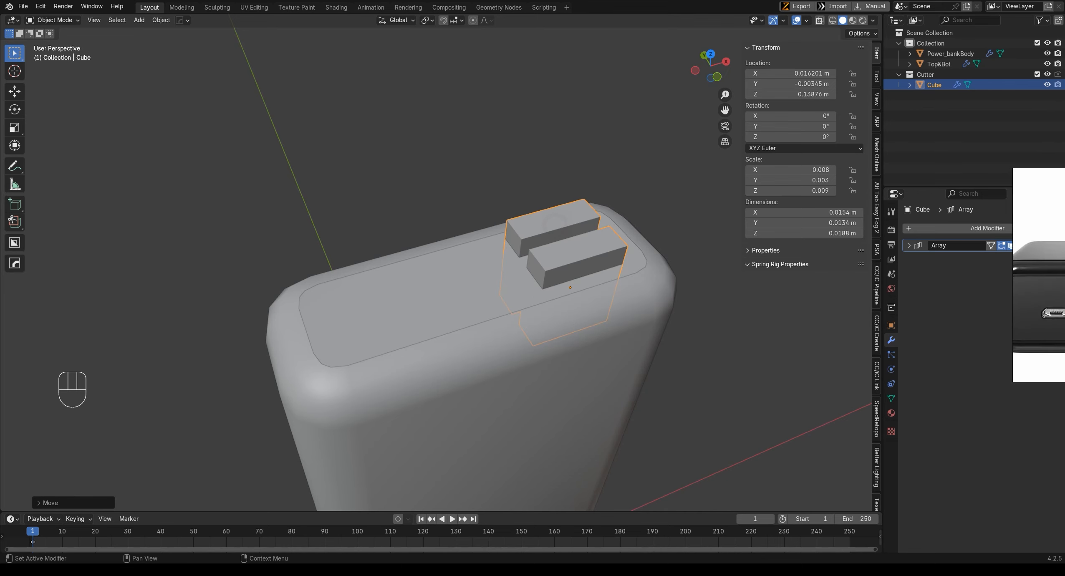
middle_click_drag(592, 249, 545, 392)
key("KP_7")
scroll(535, 377, "up", 2)
middle_click_drag(514, 326, 472, 328, "shift")
middle_click_drag(478, 334, 518, 242)
key("s")
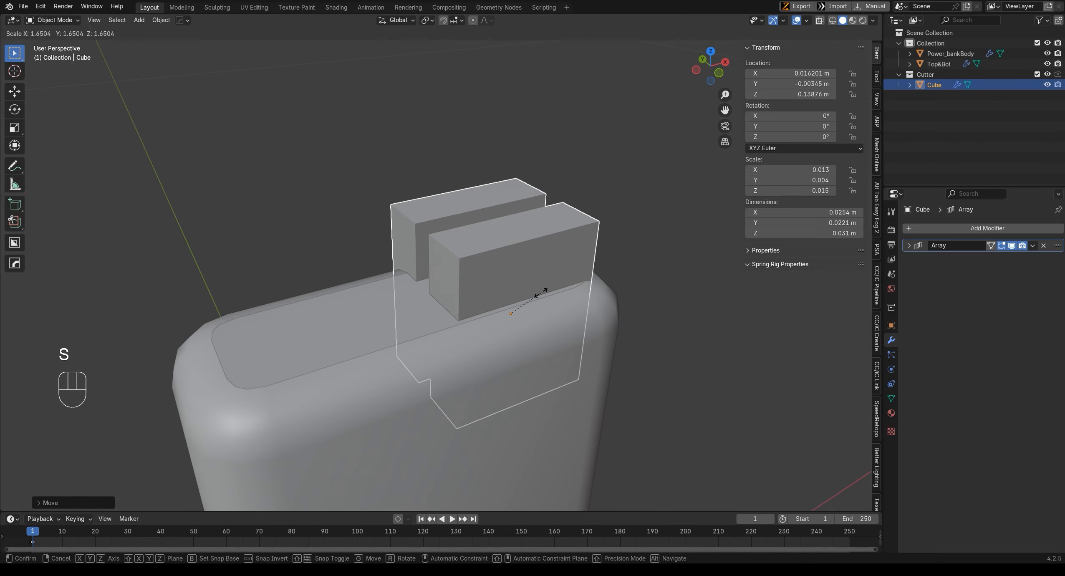
right_click(422, 284)
middle_click_drag(422, 284, 733, 221)
key("ctrl+a")
left_click(579, 295)
Step: Shrink the arrayed cubes to about 14.6 mm along X and 12.5 mm overall along Y, and apply the scale
middle_click_drag(579, 295, 524, 385)
key("KP_7")
scroll(601, 352, "up", 3)
key("s")
key("x")
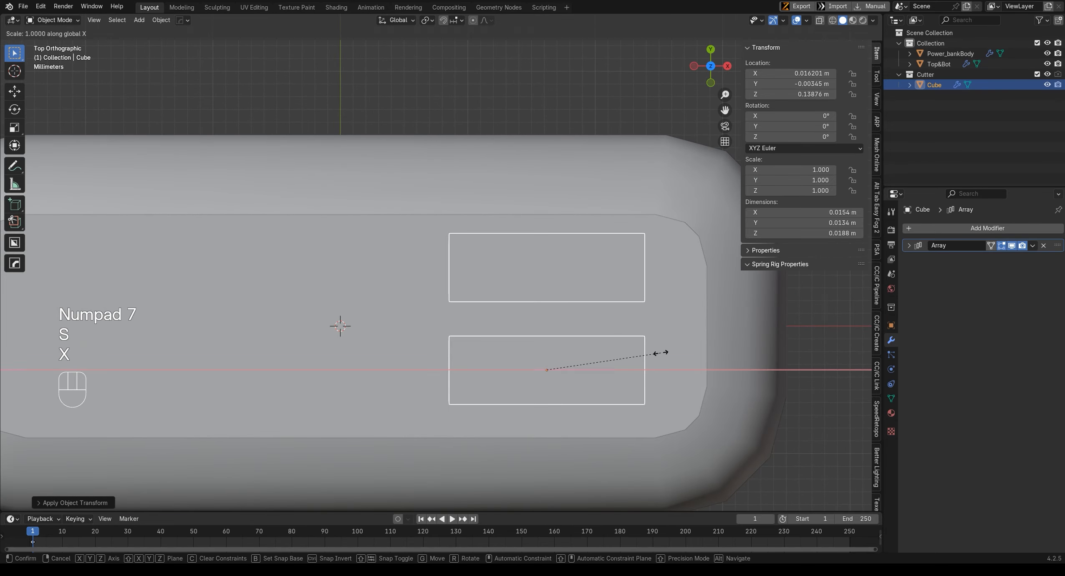
left_click(656, 355)
key("s")
key("y")
left_click(652, 356)
middle_click_drag(653, 355, 670, 319)
key("ctrl+a")
left_click(659, 321)
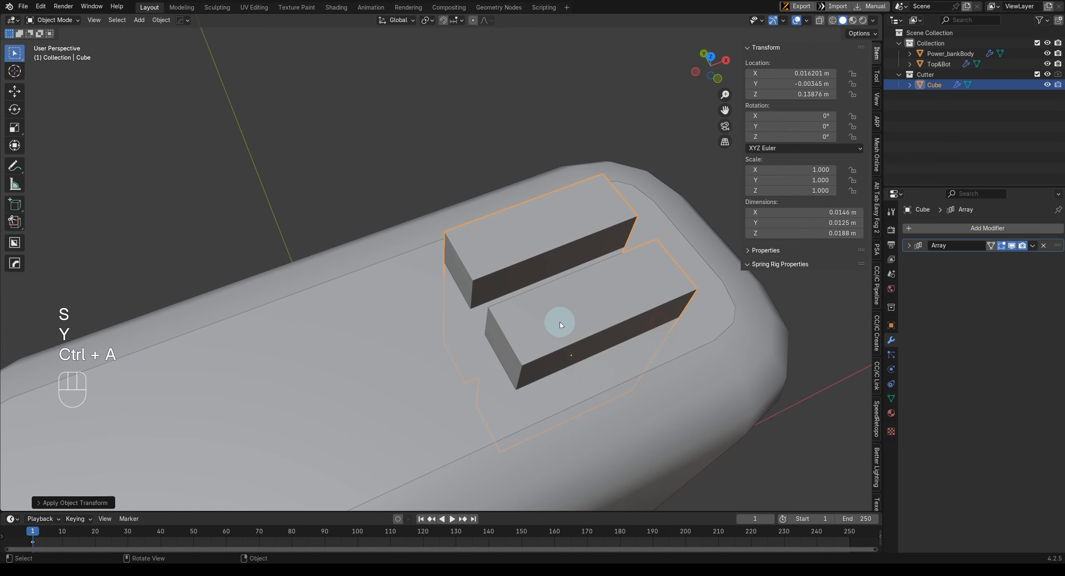
Step: Set the array's relative Y offset to 1.7 in wireframe top view
middle_click_drag(560, 322, 801, 275)
left_click(904, 245)
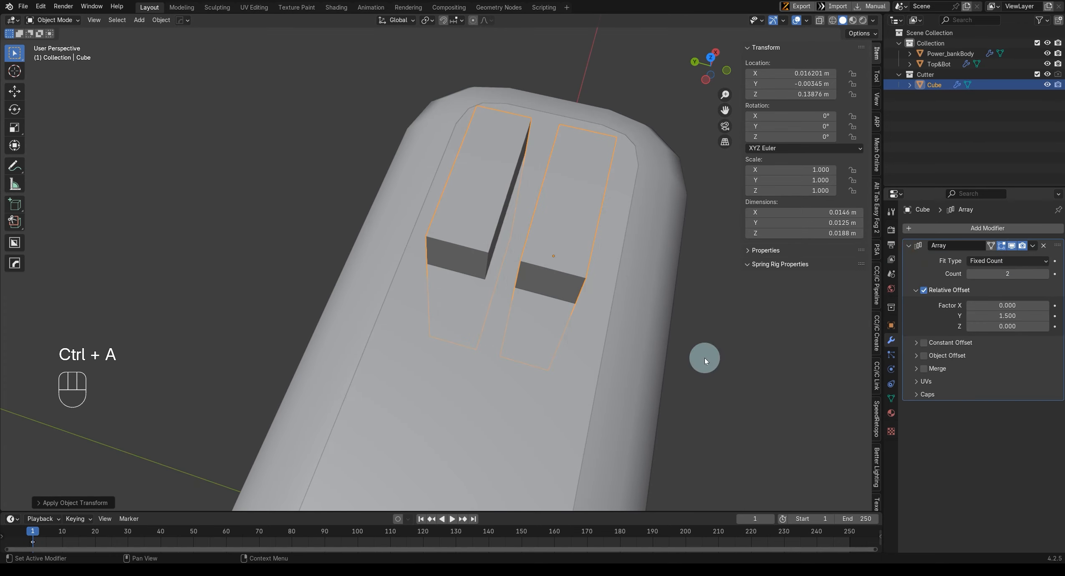
key("KP_7")
key("shift+z")
middle_click_drag(556, 356, 503, 356, "shift")
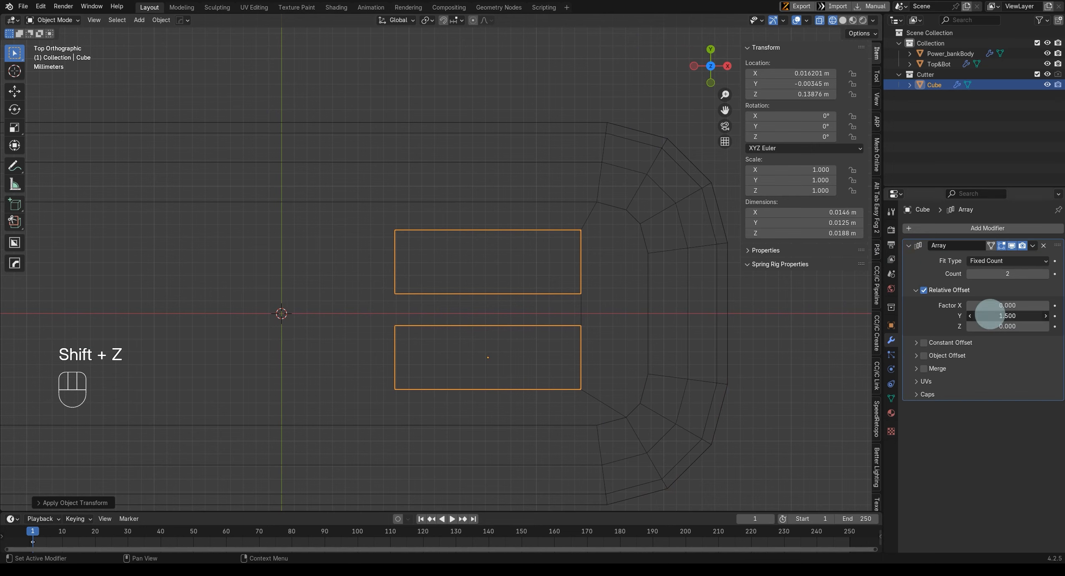
key("Return")
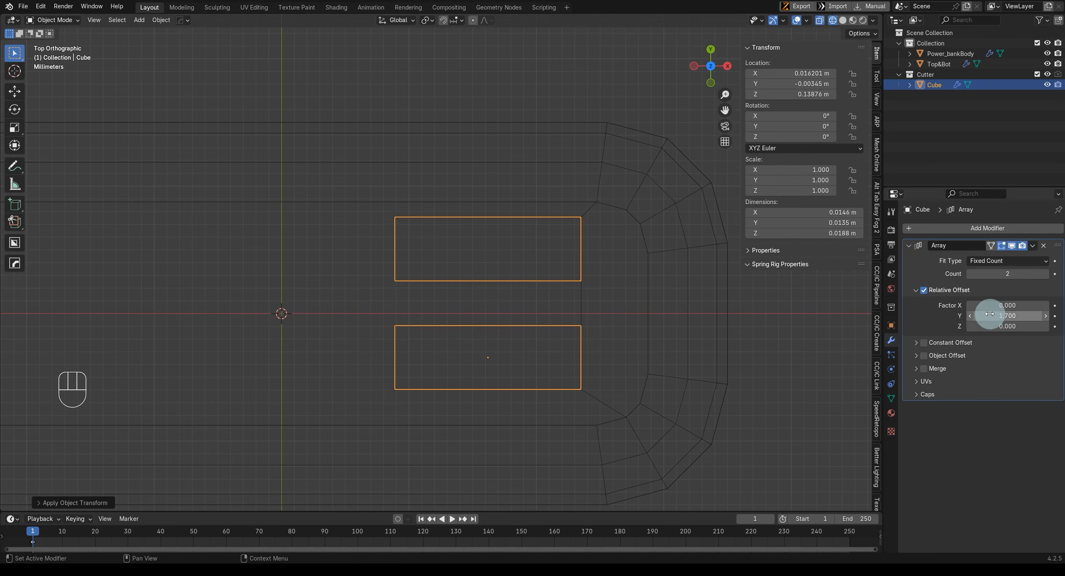
Step: Move the arrayed cubes along Y to about Y -4.01 mm and restore solid shading
key("g")
key("y")
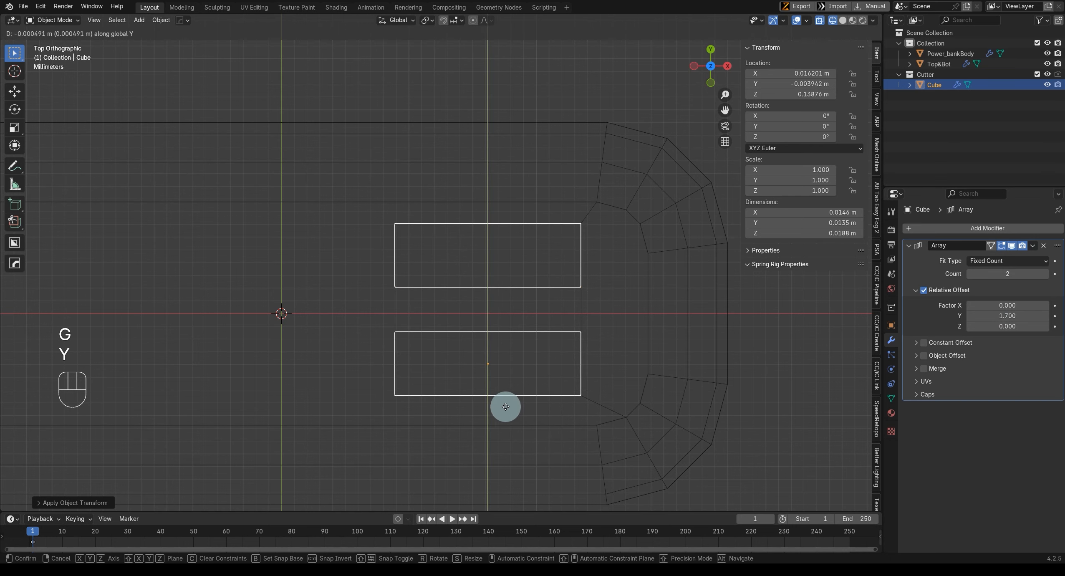
left_click(502, 410)
scroll(446, 369, "down", 3)
mouse_move(446, 369)
middle_mouse_down("shift")
mouse_move(561, 256)
mouse_move(472, 301)
mouse_move(504, 322)
mouse_move(392, 367)
mouse_move(443, 326)
middle_mouse_up("shift")
key("shift+z")
Step: Duplicate the arrayed cubes and move the copy along X to about X -2.5 mm
left_click(472, 300)
left_click(529, 297)
mouse_move(529, 297)
middle_mouse_down()
mouse_move(542, 278)
mouse_move(528, 299)
middle_mouse_up()
key("shift+d")
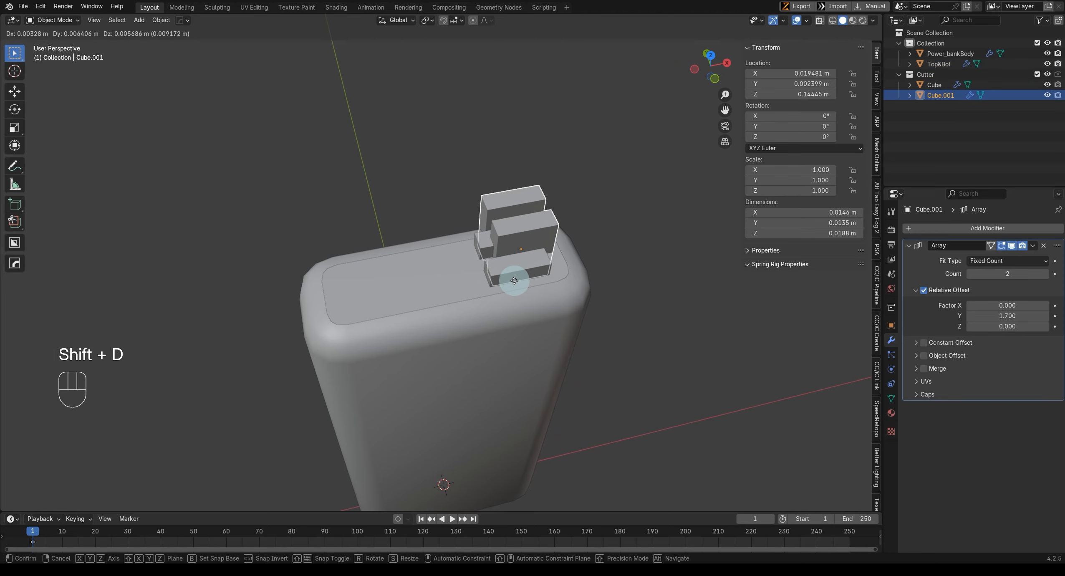
left_click(524, 280)
key("g")
key("x")
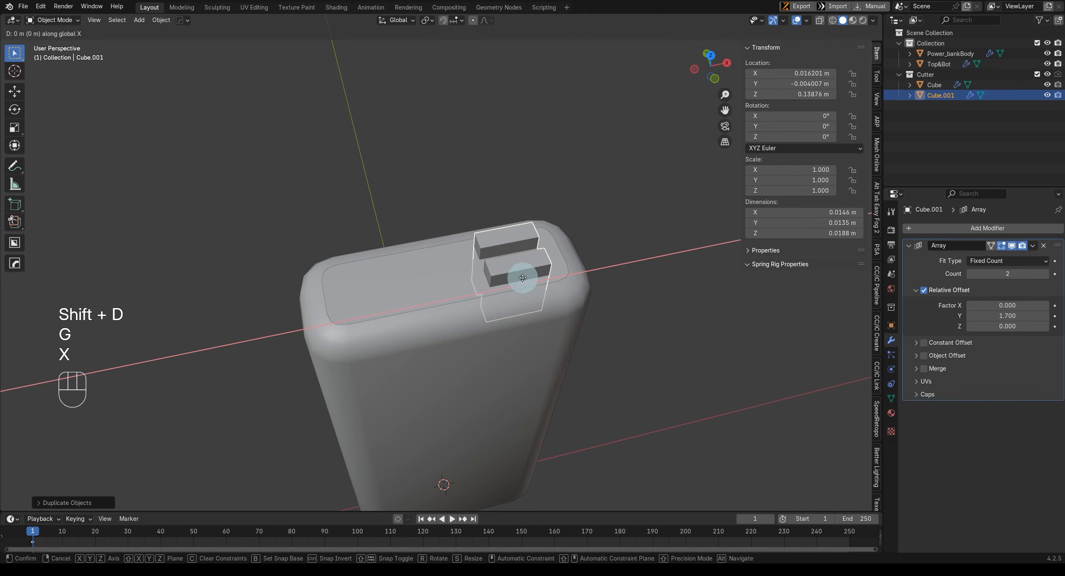
left_click(461, 289)
key("KP_7")
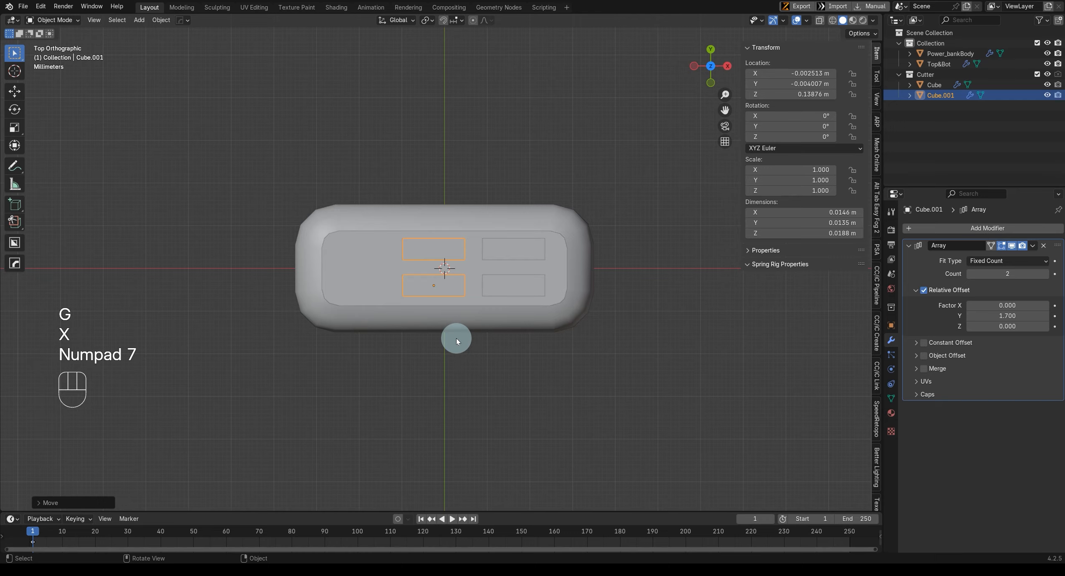
Step: Remove the Array modifier from the duplicated cubes in the middle of the top face
scroll(520, 298, "up", 5)
key("Tab")
key("Tab")
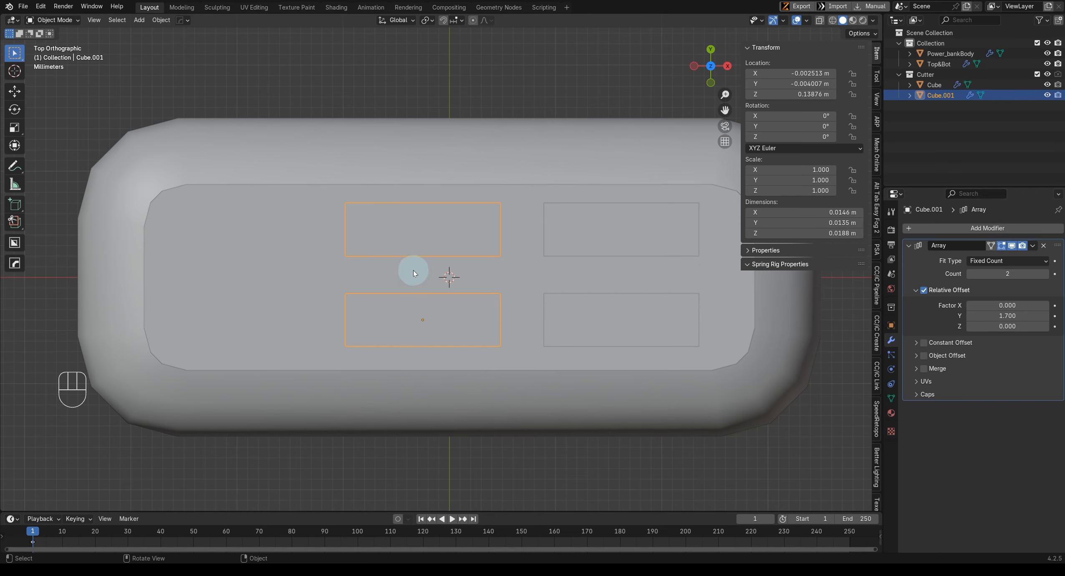
left_click(1044, 247)
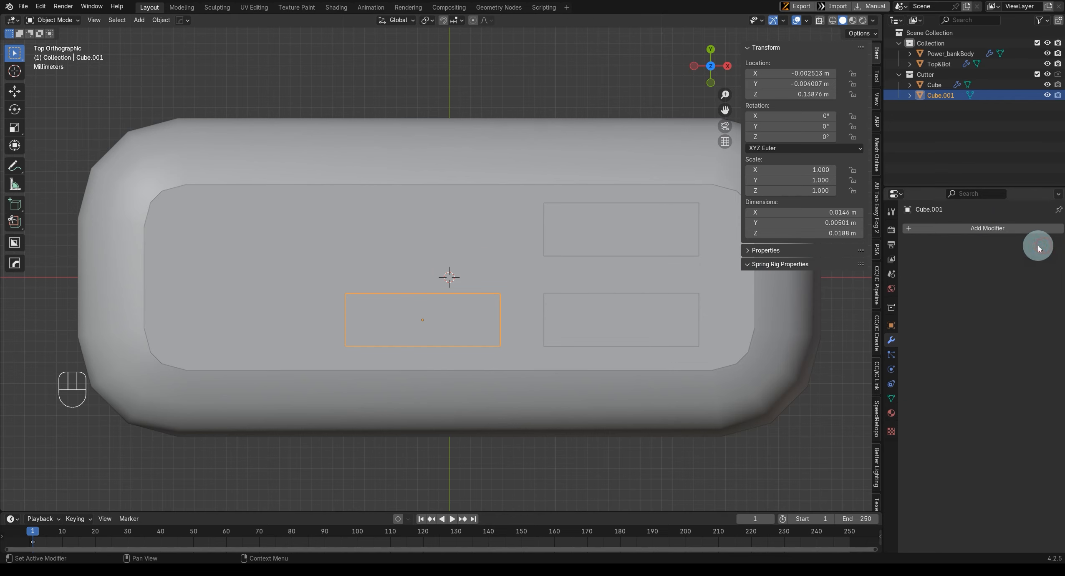
scroll(466, 323, "up", 2)
scroll(476, 322, "down", 2, "shift")
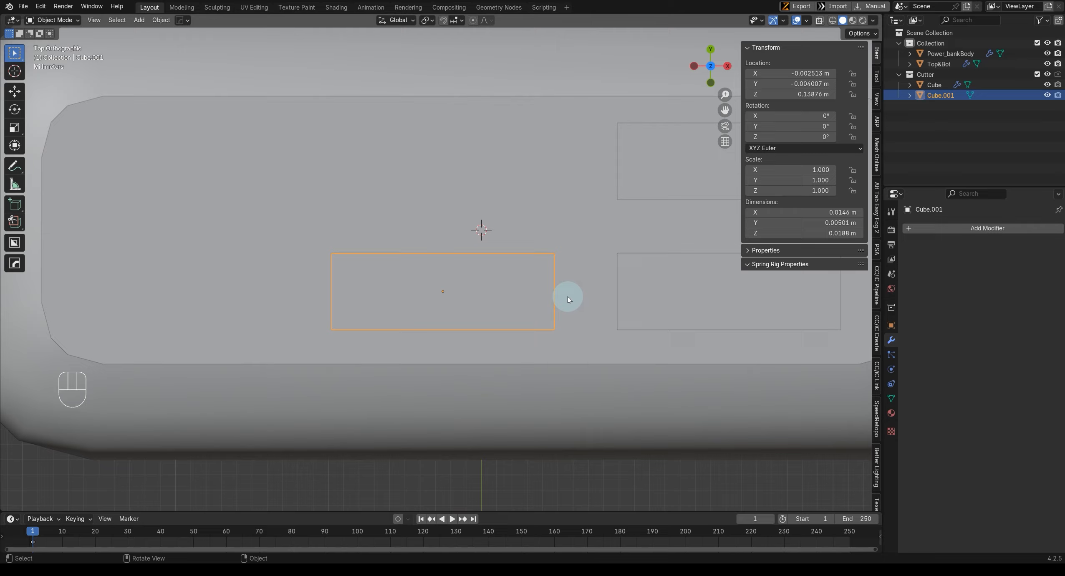
Step: Open the duplicated cube's mesh for edge selection and narrow the whole mesh along Y
key("Tab")
middle_click_drag(446, 305, 468, 238)
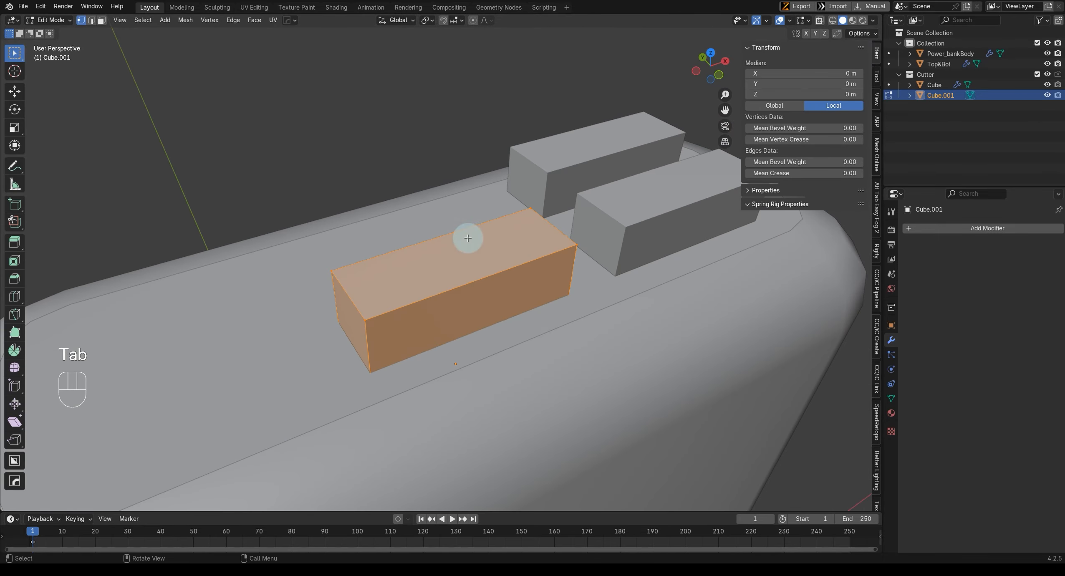
left_click(95, 22)
left_click(373, 345, "ctrl+alt")
middle_click_drag(373, 345, 501, 360)
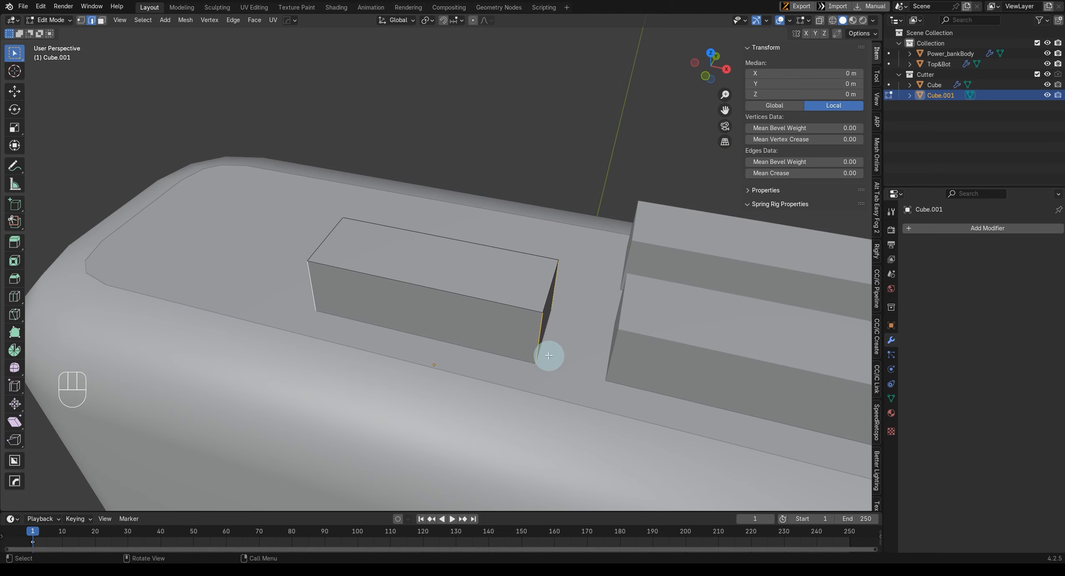
key("a")
key("s")
key("y")
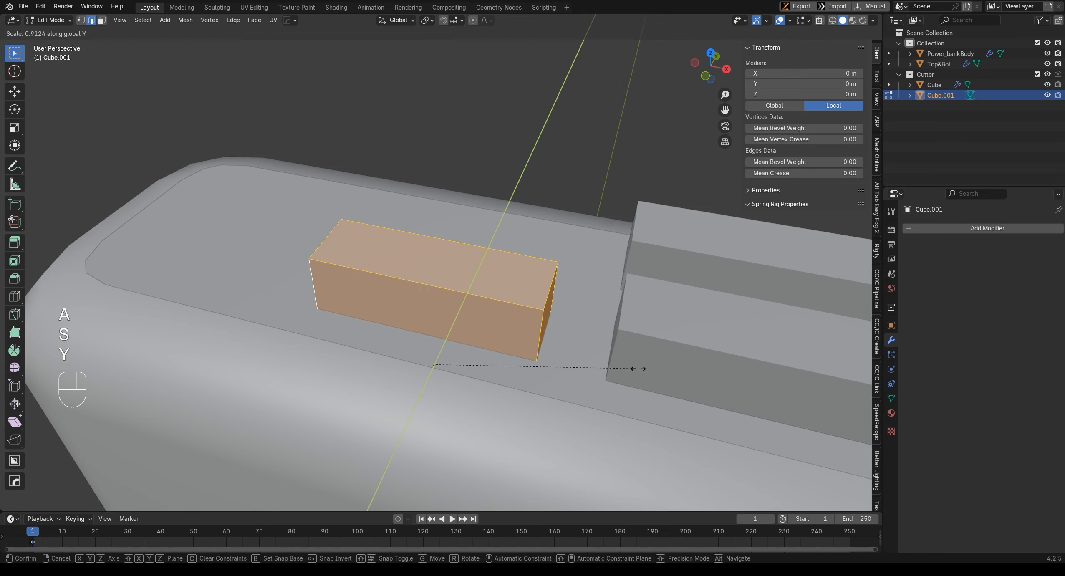
left_click(612, 365)
Step: Shrink the cube's mesh to about 8.93 mm along X and about 2.76 mm along Y
key("x")
key("s")
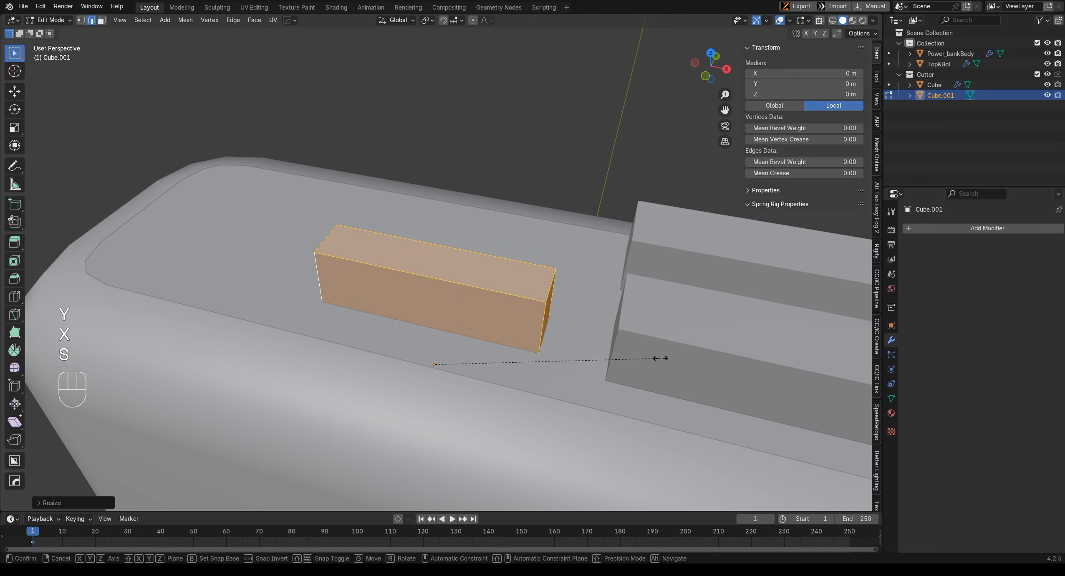
key("x")
left_click(572, 347)
key("KP_7")
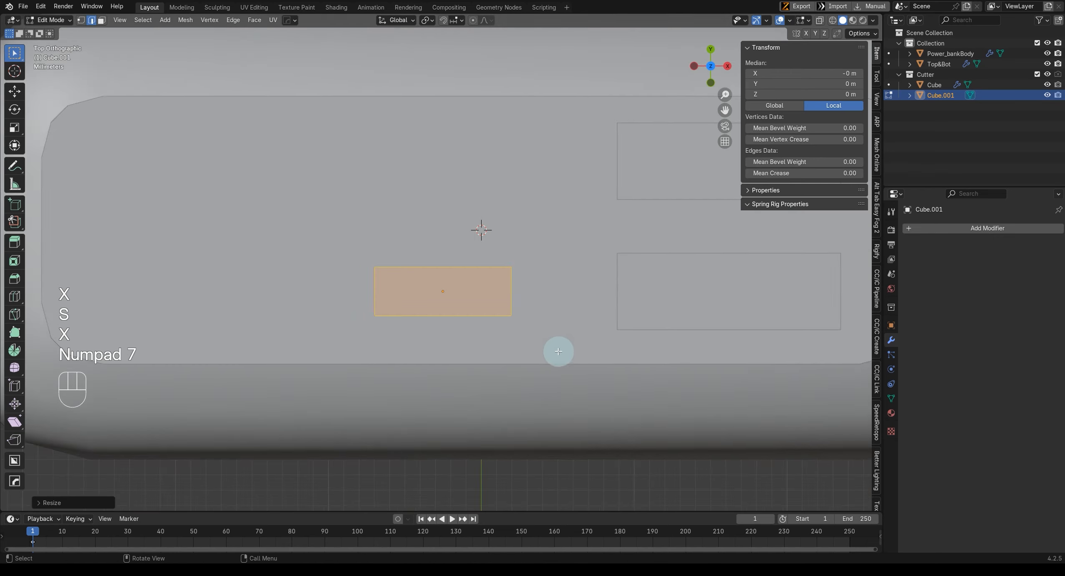
middle_click_drag(530, 361, 485, 299)
key("s")
key("y")
left_click(556, 337)
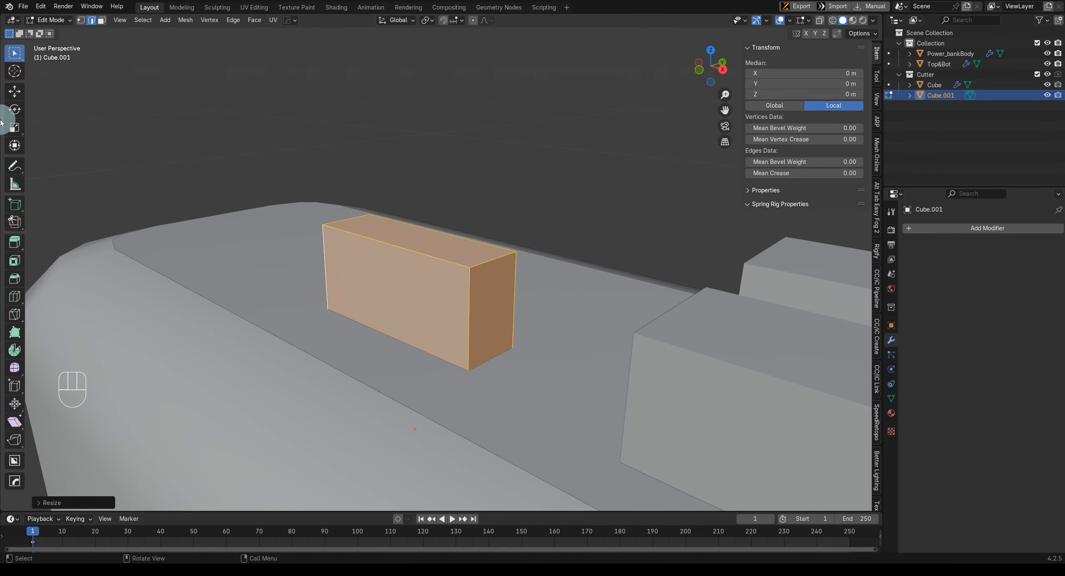
Step: Bevel the small cube's four vertical edges with 3 segments
left_click(470, 311, "ctrl+alt")
middle_click_drag(471, 310, 543, 381)
key("ctrl+b")
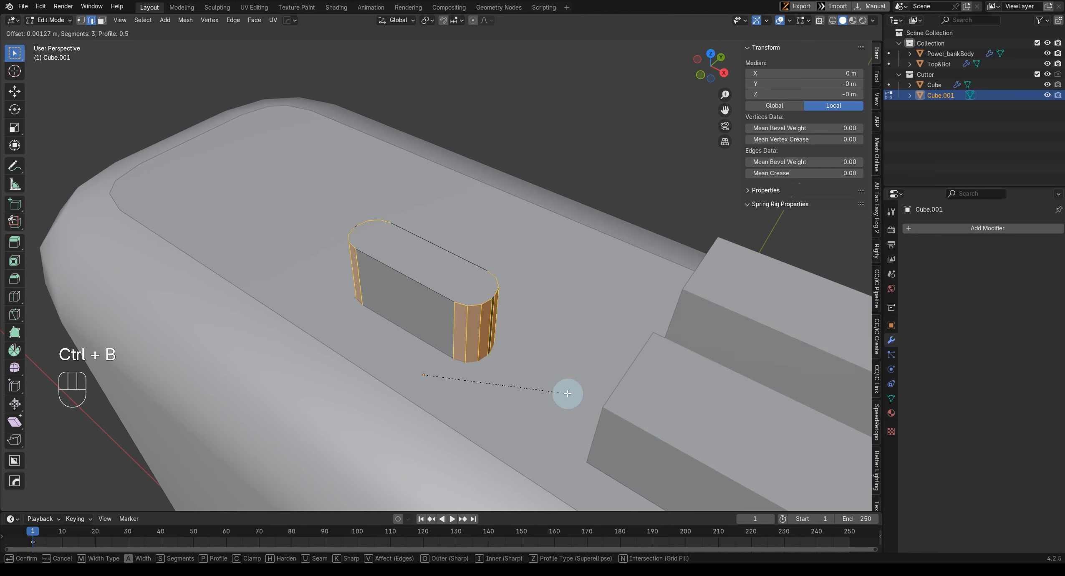
left_click(566, 393)
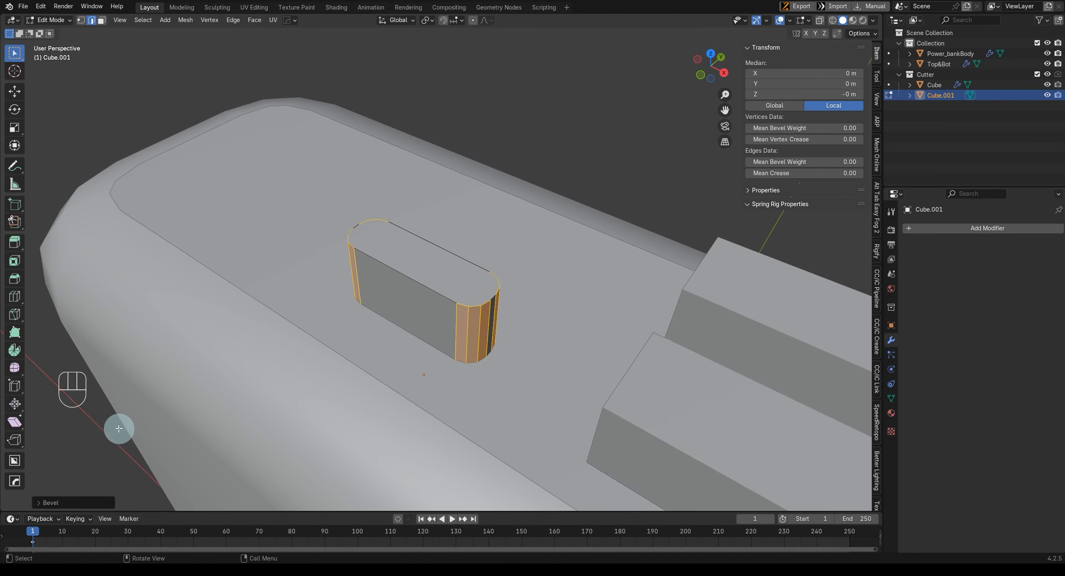
Step: Widen the bevel to 6.14 mm with Clamp Overlap enabled so the slot's ends are fully rounded
left_click(55, 503)
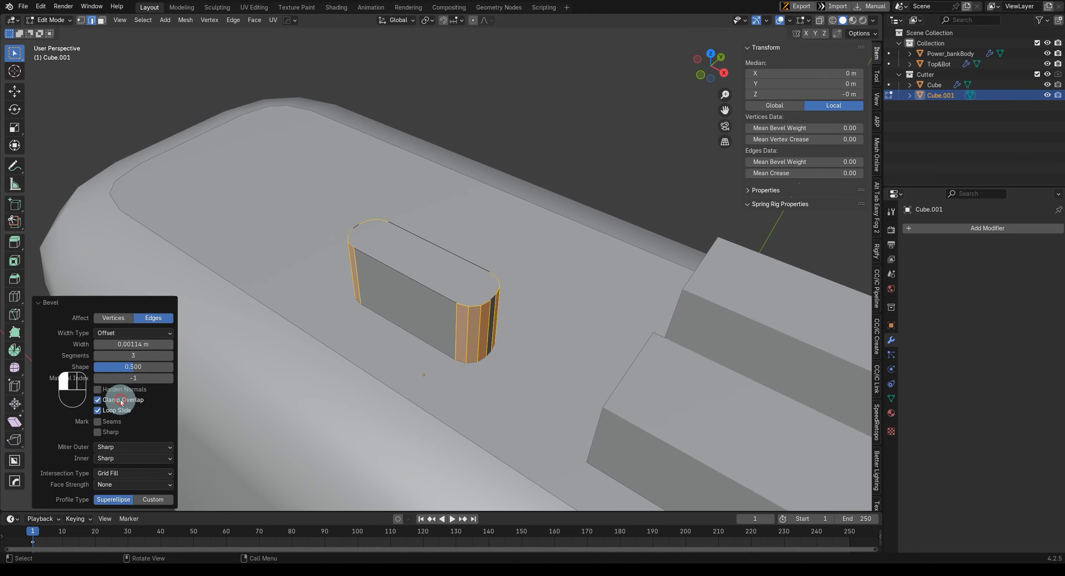
left_click_drag(127, 347, 138, 347, "shift")
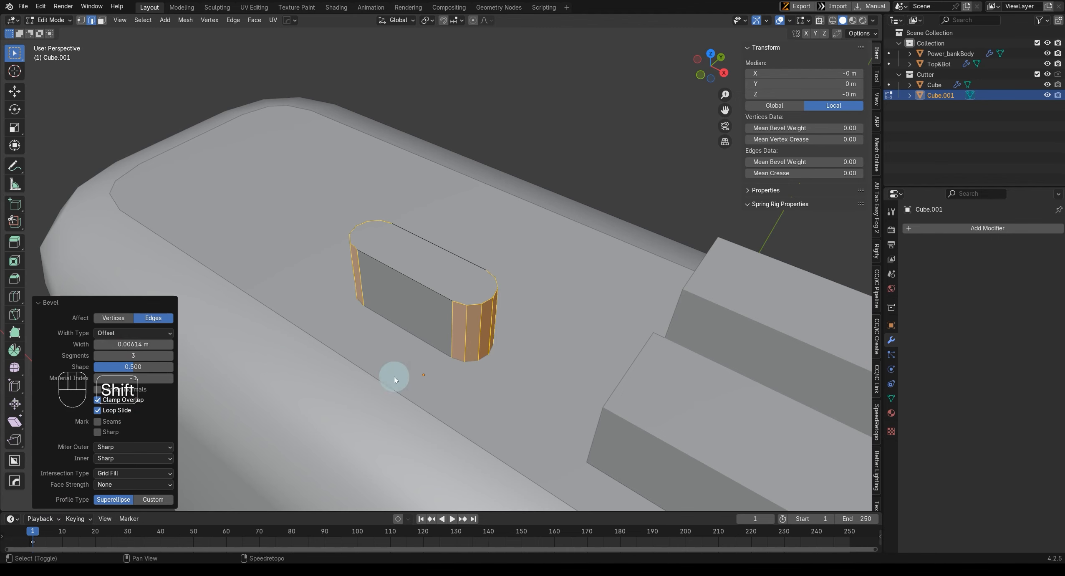
middle_click_drag(393, 376, 421, 380)
scroll(421, 381, "up", 2)
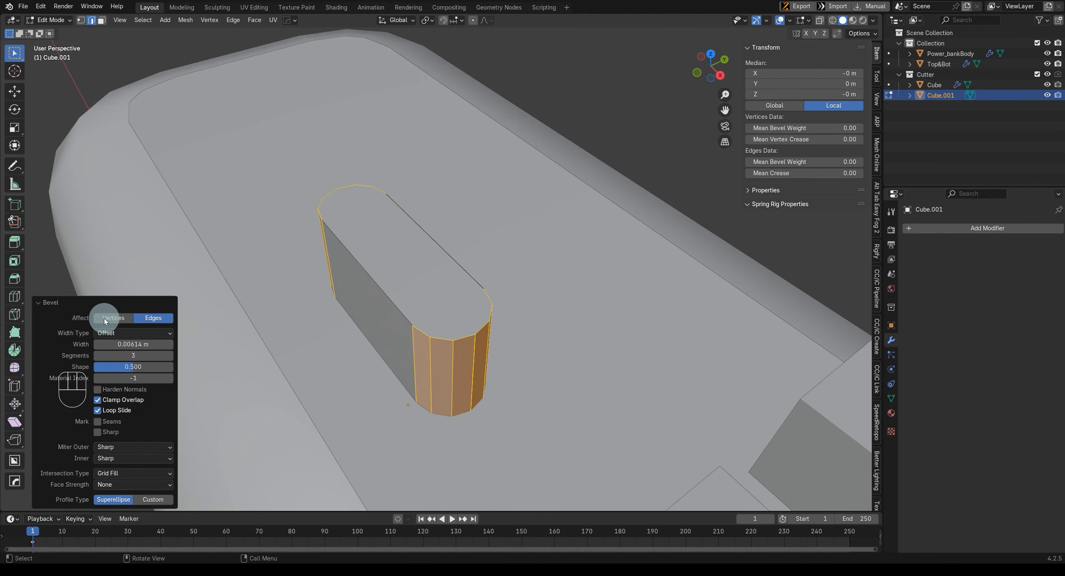
middle_click_drag(430, 399, 186, 436)
left_click(108, 403)
left_click(100, 400)
middle_click_drag(496, 400, 449, 378)
Step: Check the slot's rounded end for overlapping vertices by test-moving its end vertex and cancelling each move
key("Tab")
left_click(411, 405)
left_click(463, 373)
scroll(449, 378, "up", 2)
scroll(442, 453, "down", 2)
key("g")
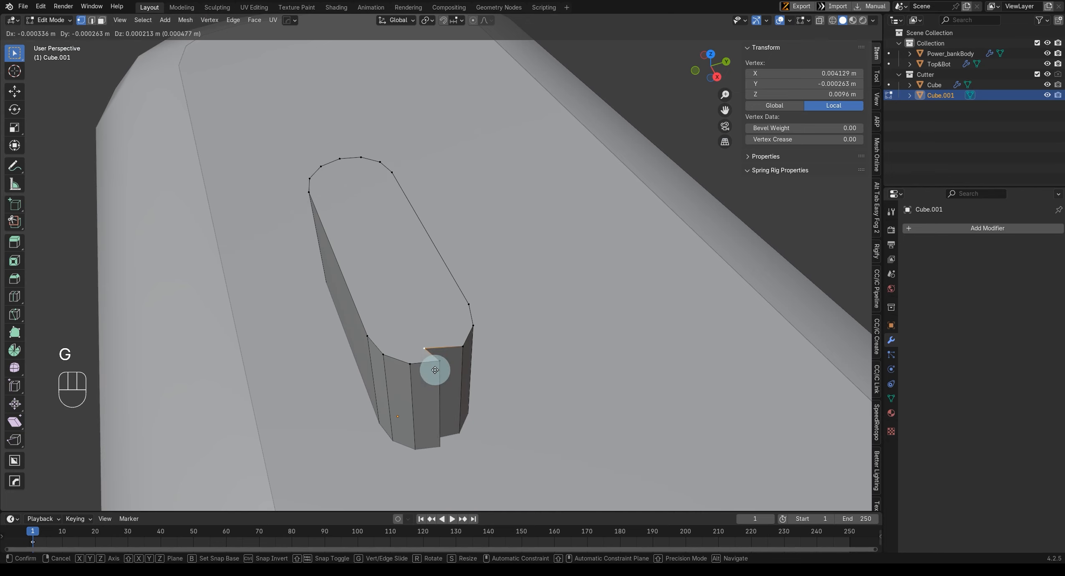
right_click(449, 378)
key("g")
right_click(463, 365)
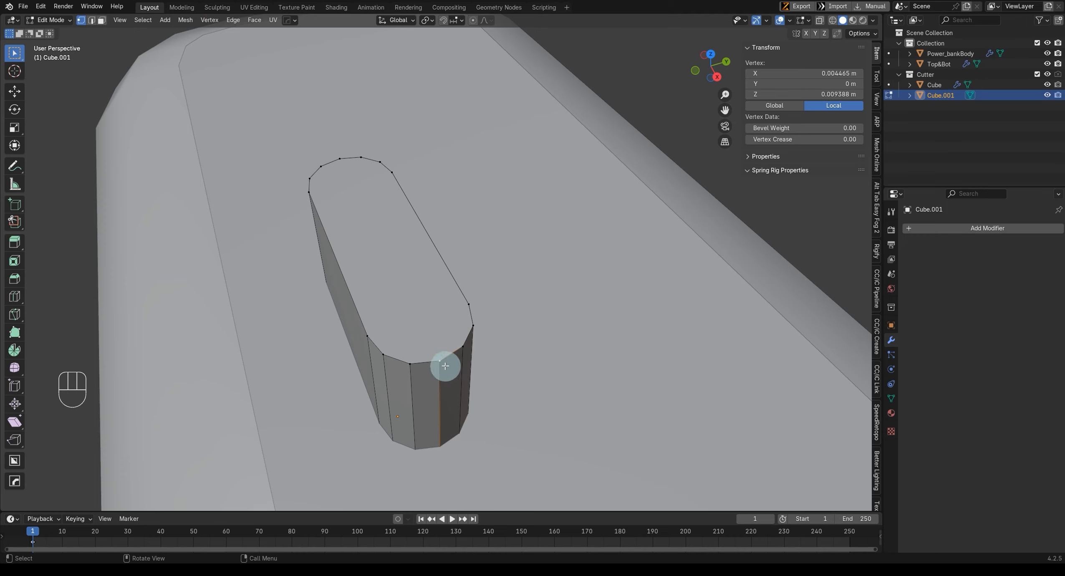
Step: Merge all of the slot mesh's vertices by distance at 0.0001 m
key("a")
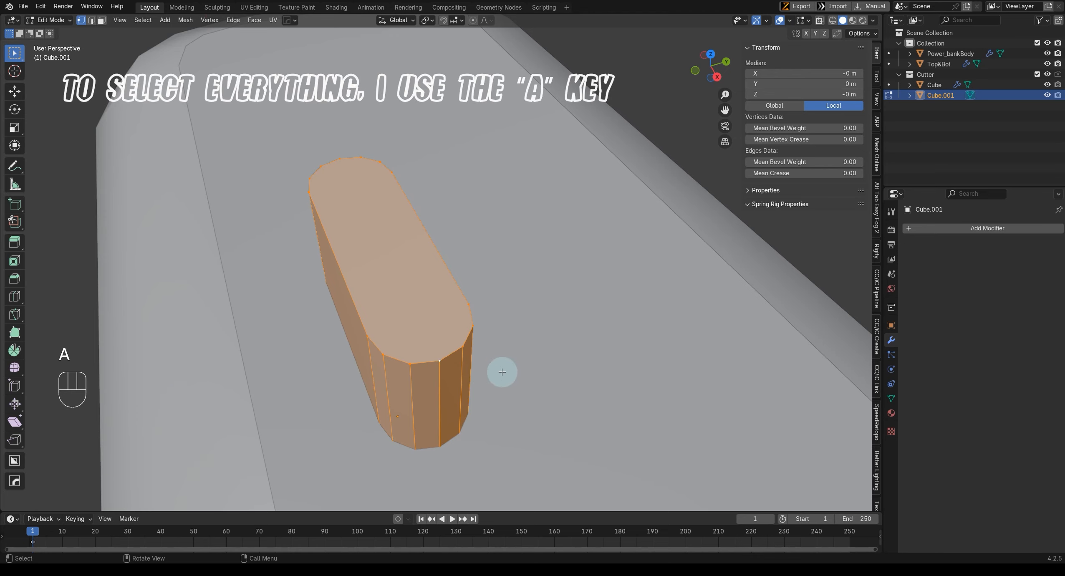
key("m")
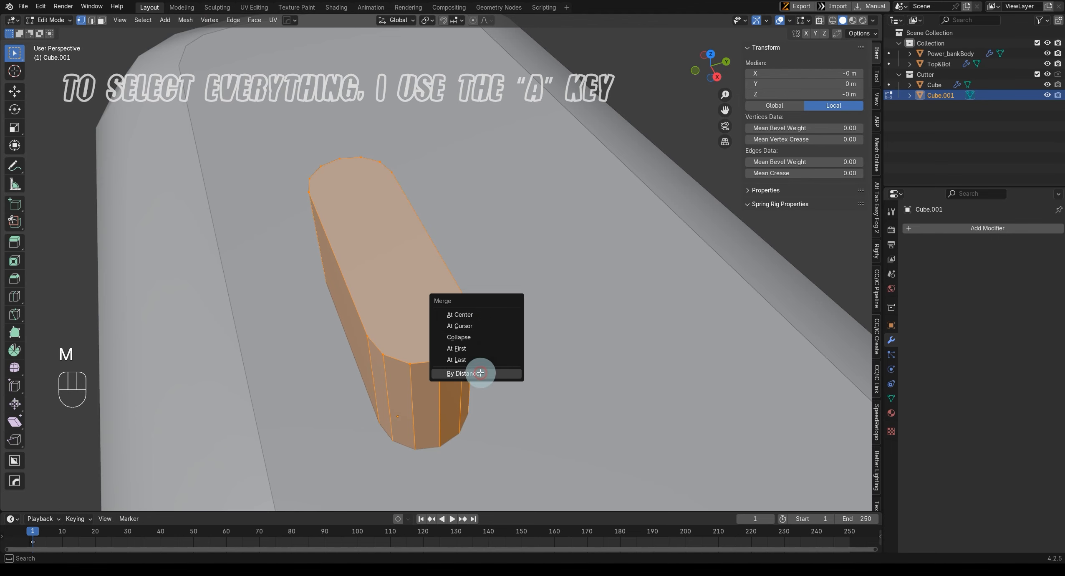
left_click(463, 373)
middle_click_drag(476, 373, 474, 410)
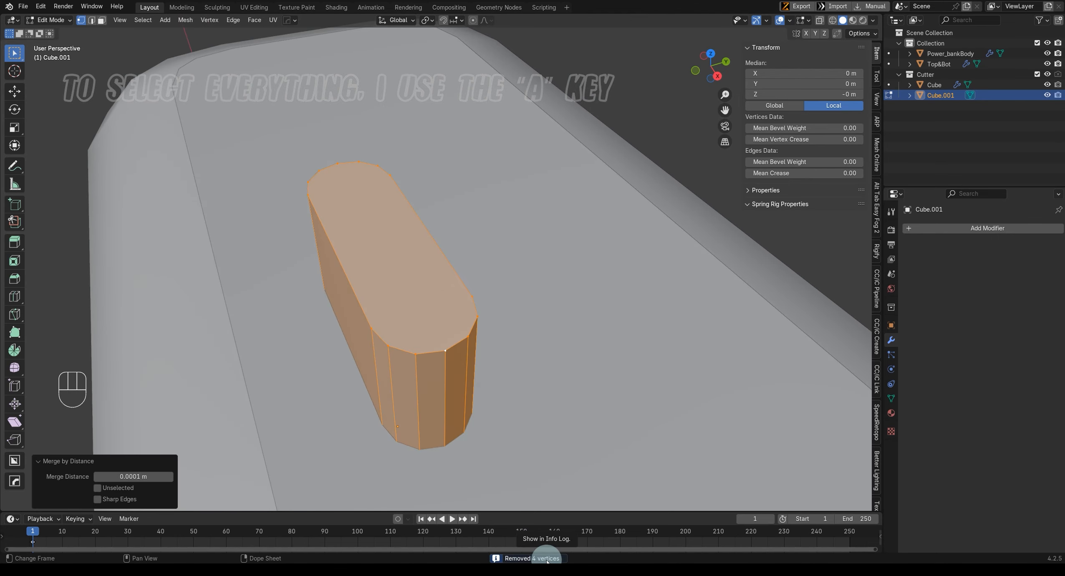
middle_click_drag(385, 388, 198, 457)
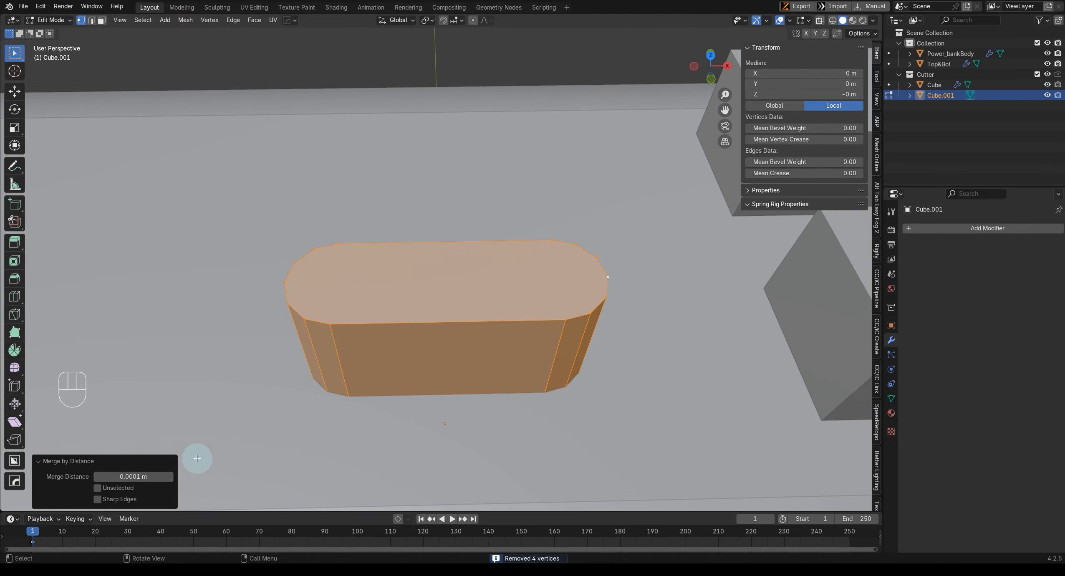
left_click(69, 461)
middle_click_drag(491, 344, 492, 369)
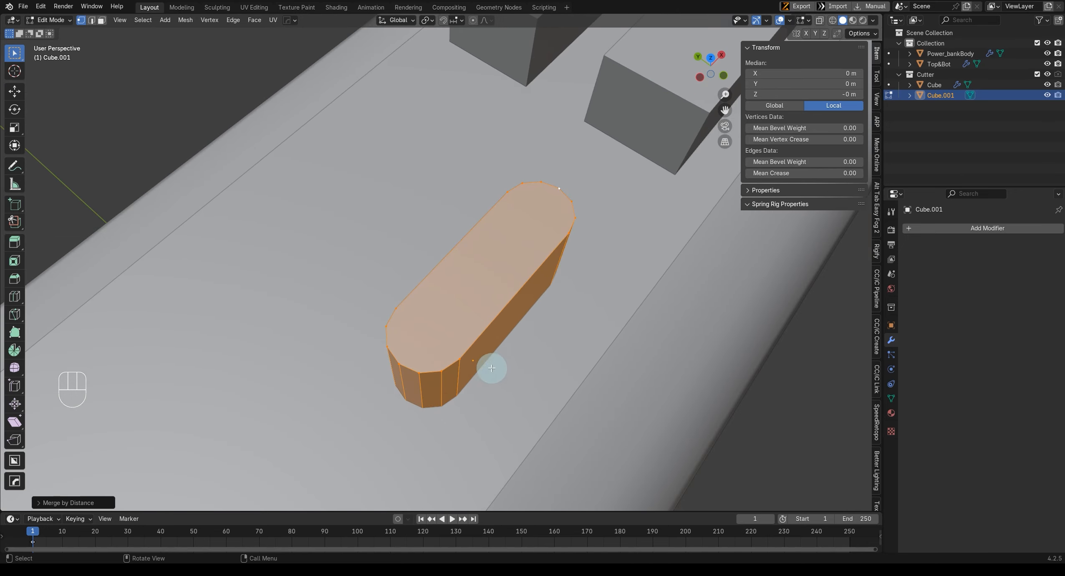
Step: Return the slot cutter to Object Mode and shade it auto smooth with a 60° angle
key("Tab")
middle_click_drag(502, 316, 457, 284)
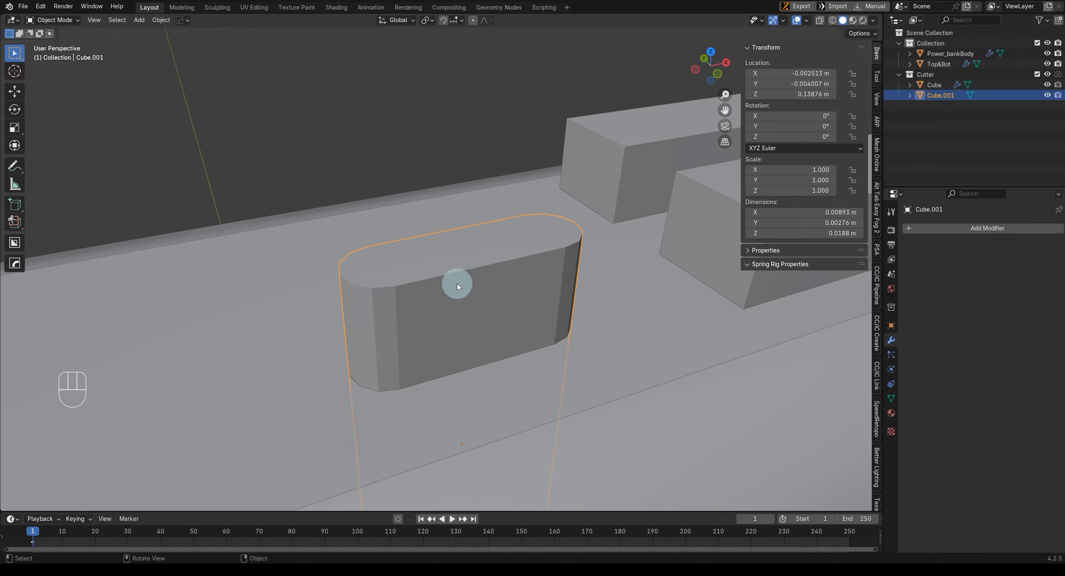
right_click(456, 282)
left_click(455, 282)
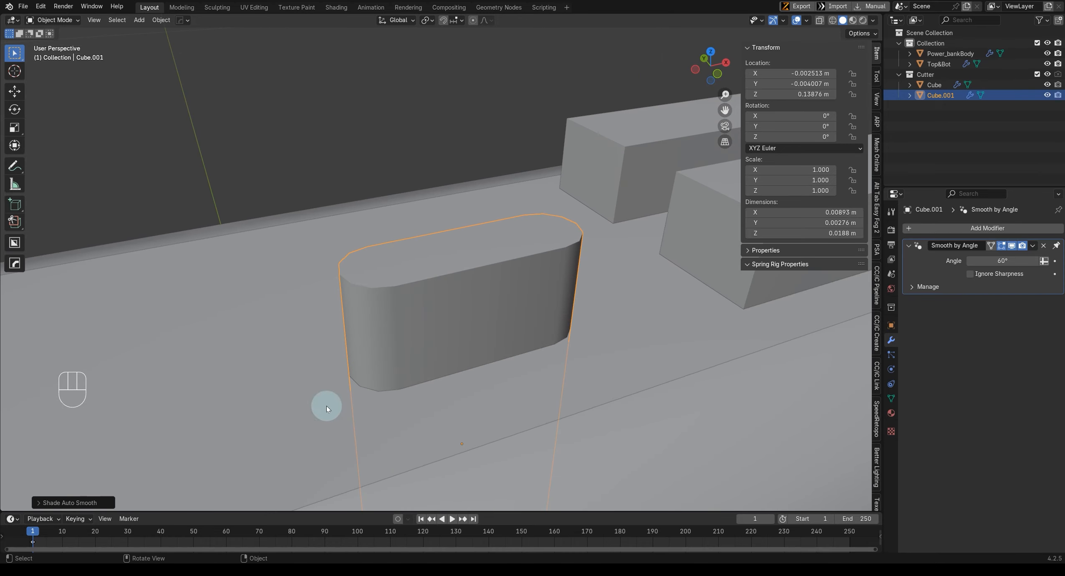
left_click(65, 500)
left_click(71, 472)
Step: Duplicate the arrayed rectangular cubes again and move the copy along X to about X -17.6 mm
mouse_move(433, 356)
middle_mouse_down()
mouse_move(589, 337)
mouse_move(584, 330)
mouse_move(530, 340)
mouse_move(514, 361)
mouse_move(593, 370)
mouse_move(498, 332)
mouse_move(343, 363)
mouse_move(426, 386)
mouse_move(435, 339)
mouse_move(427, 361)
middle_mouse_up()
scroll(434, 339, "down", 3)
key("KP_7")
scroll(499, 313, "up", 3)
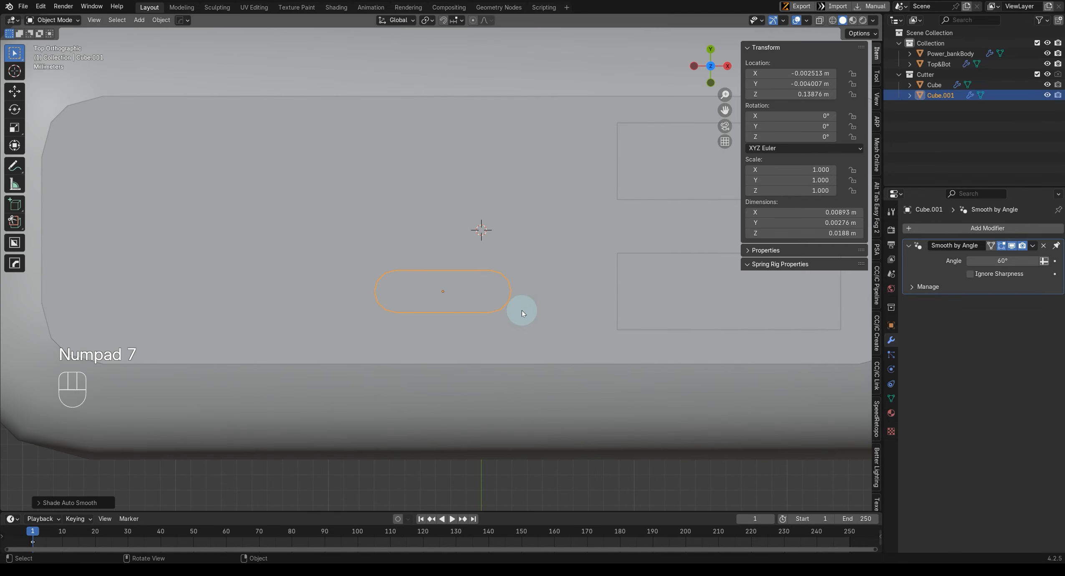
scroll(539, 285, "down", 5)
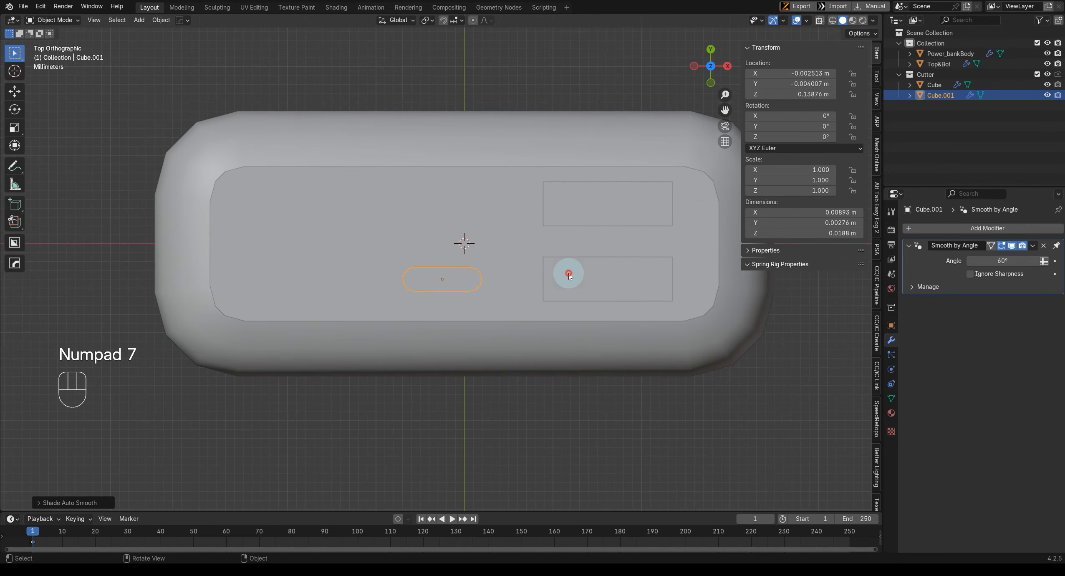
left_click(569, 274)
key("shift+d")
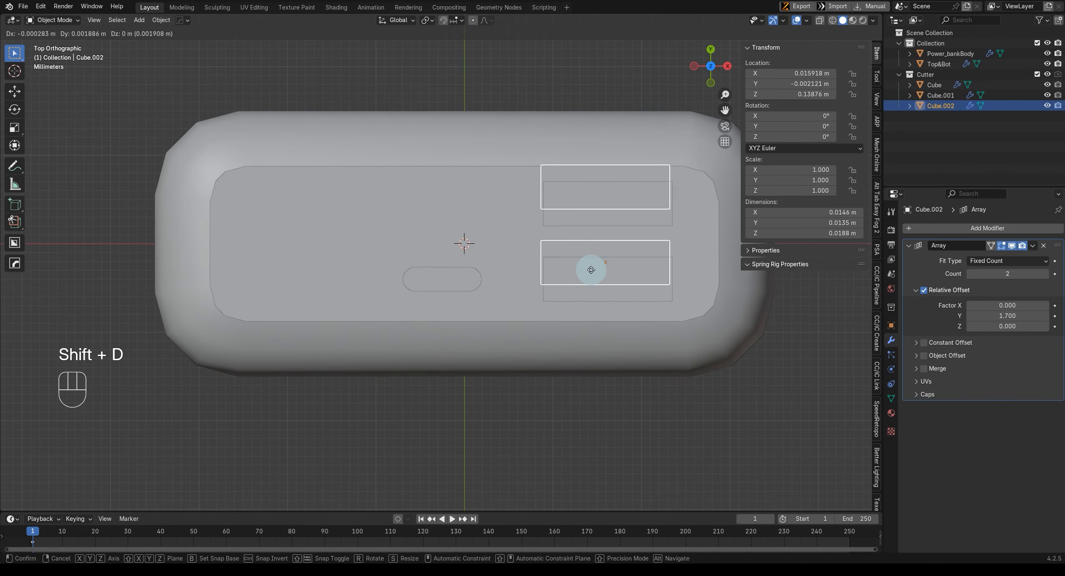
right_click(580, 271)
key("g")
key("x")
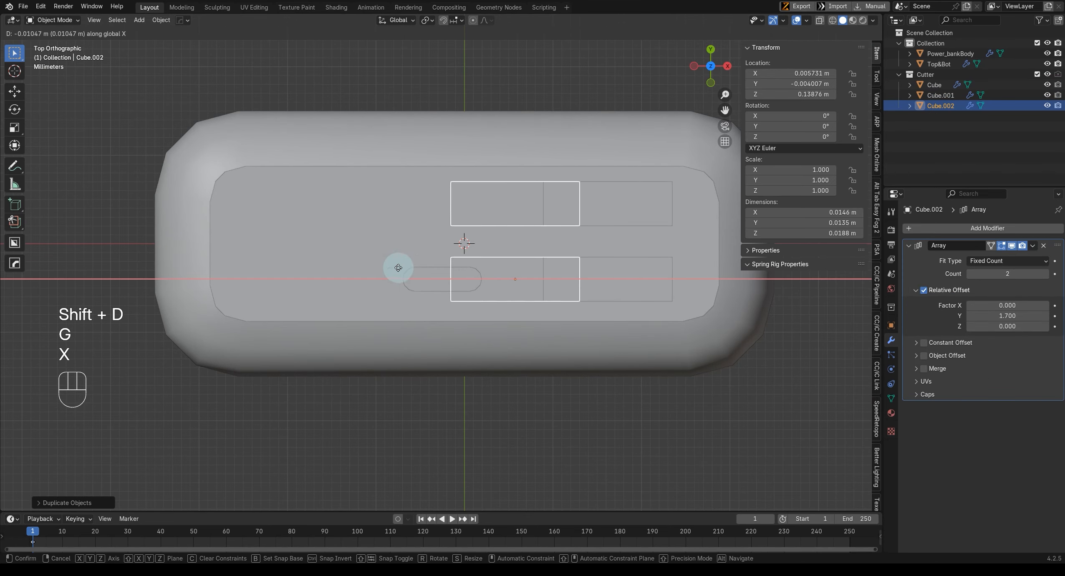
left_click(282, 263)
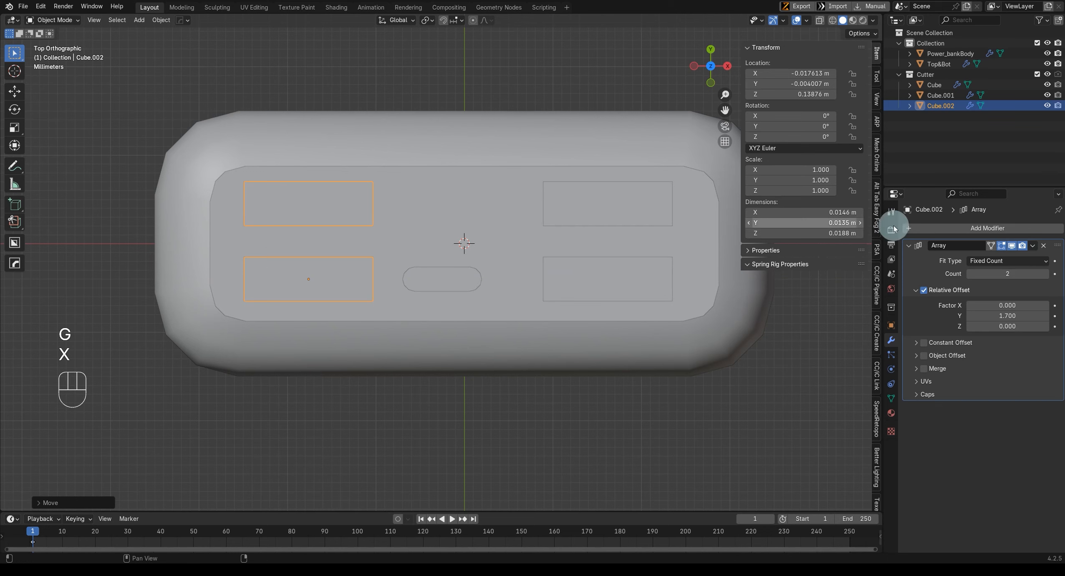
Step: Remove the Array modifier from the duplicated cutter and scale its mesh down in X and Y to about 6.5 mm long
left_click(1044, 246)
key("Tab")
key("s")
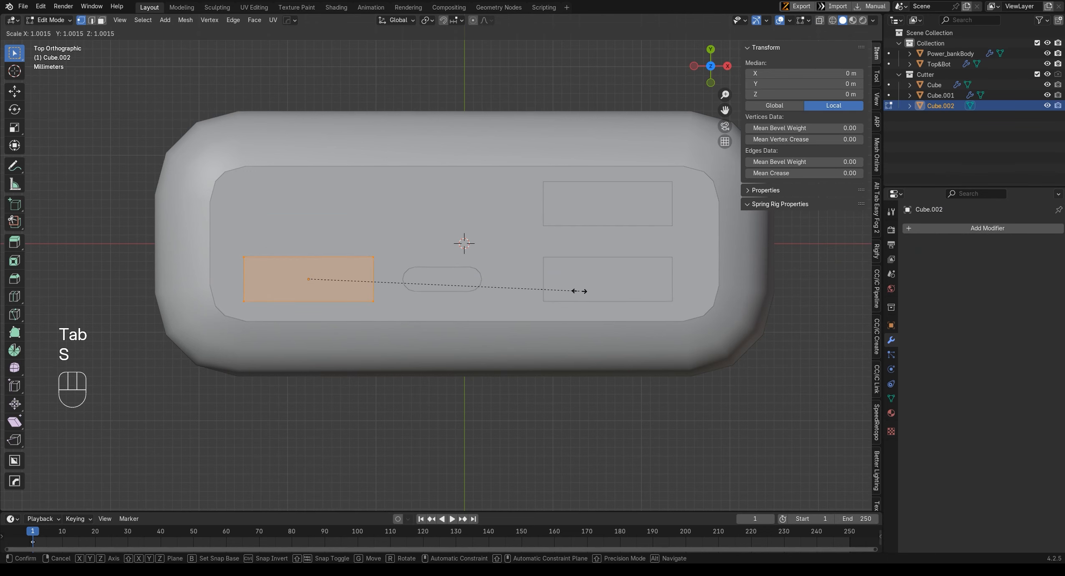
key("shift+z")
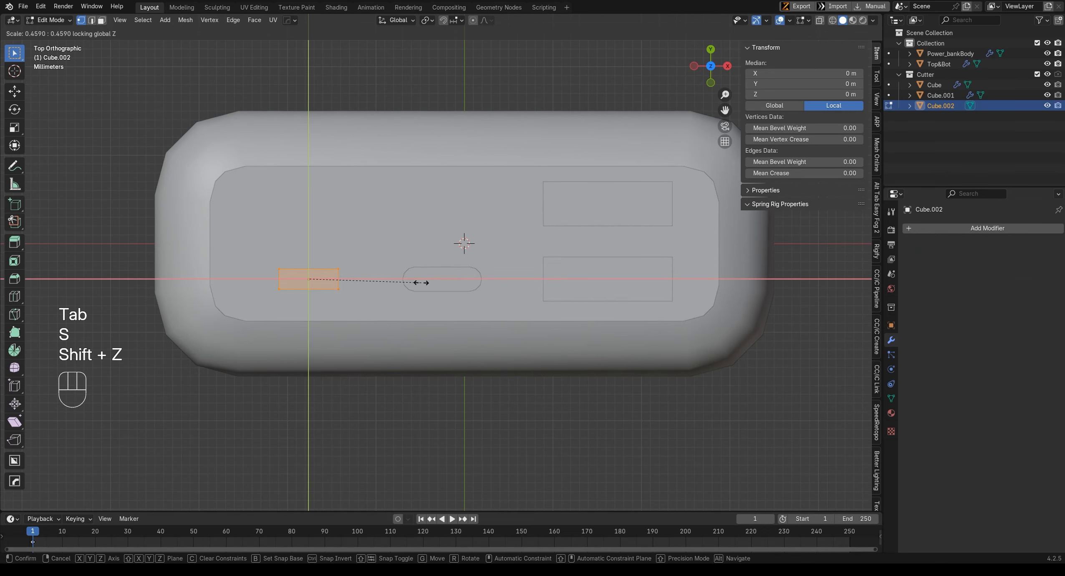
left_click(383, 297)
middle_click_drag(382, 297, 632, 337)
key("s")
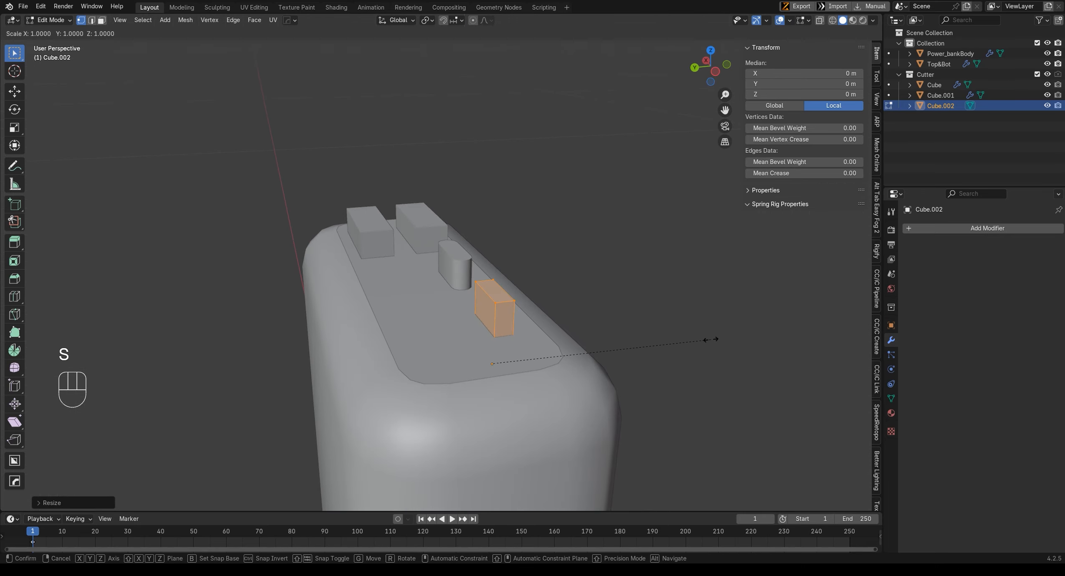
key("shift+z")
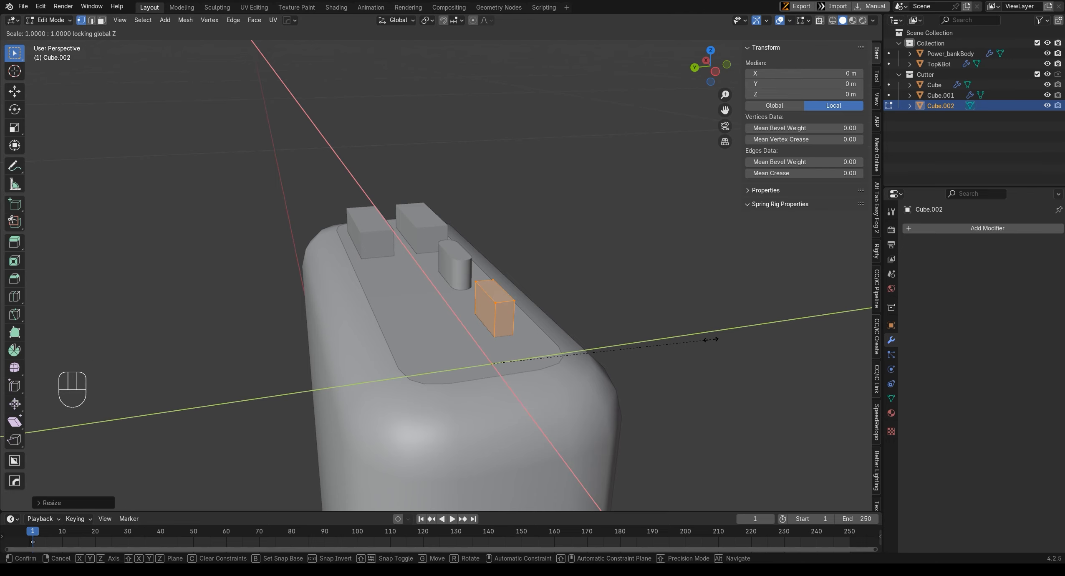
key("Escape")
Step: Add a centered loop cut running lengthwise through the small cutter
middle_click_drag(497, 363, 468, 404)
key("KP_7")
middle_click_drag(340, 306, 517, 336, "shift")
scroll(517, 335, "up", 3)
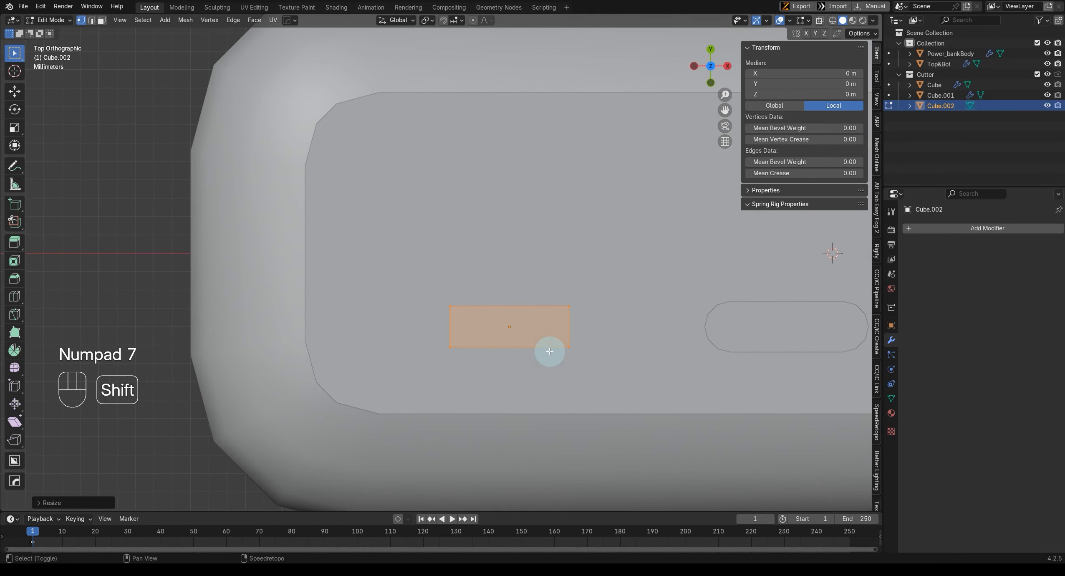
key("ctrl+r")
left_click(569, 327)
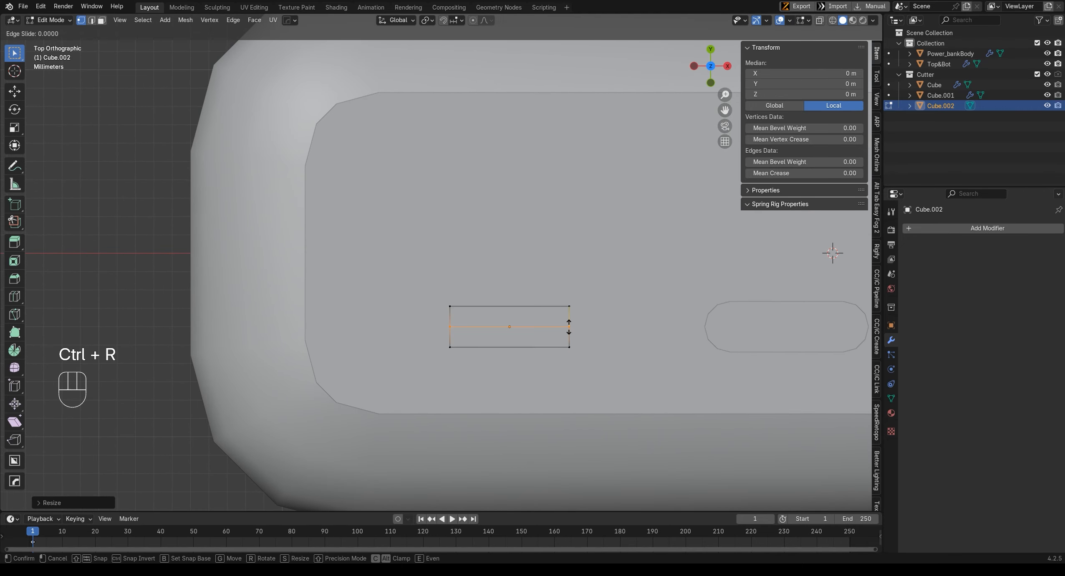
Step: Narrow the small cutter's upper-edge vertices along X and lower them about 0.4 mm along Y, then return to Object Mode
key("shift+z")
mouse_move(417, 273)
left_mouse_down()
mouse_move(587, 301)
mouse_move(599, 312)
mouse_move(671, 293)
left_mouse_up()
key("shift+z")
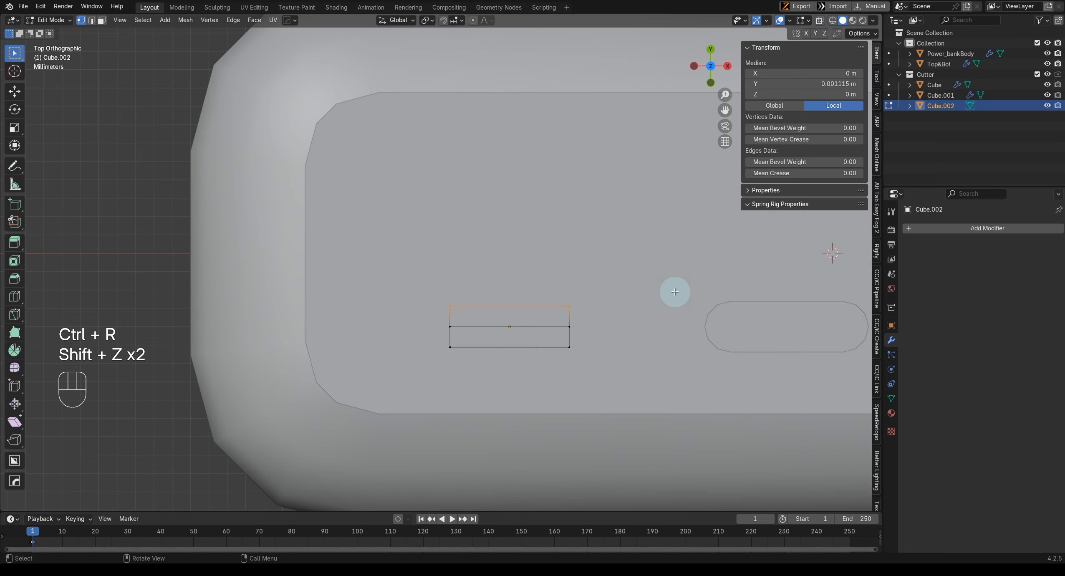
key("s")
key("x")
left_click(616, 288)
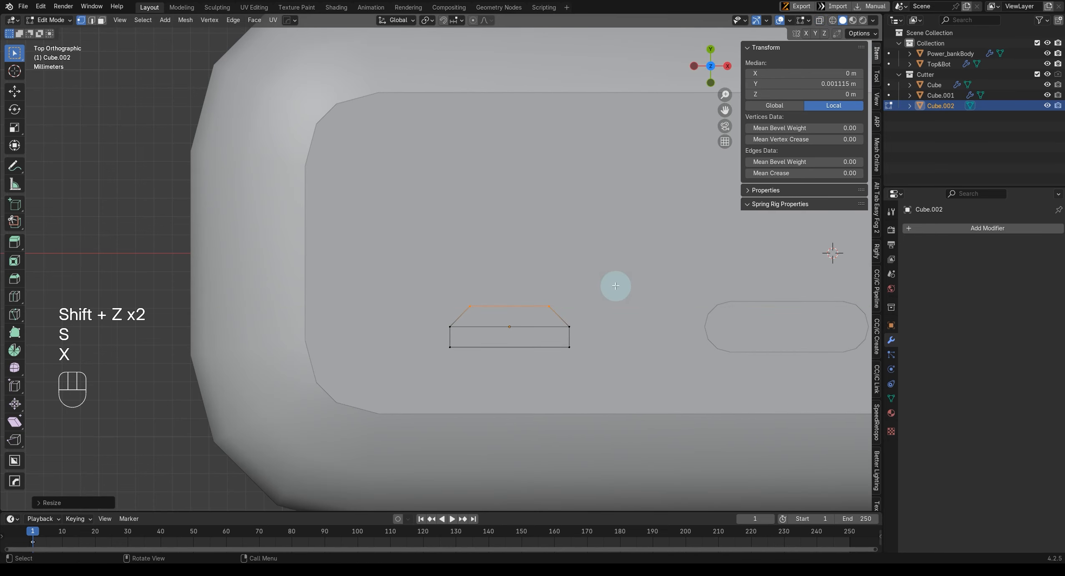
key("g")
key("y")
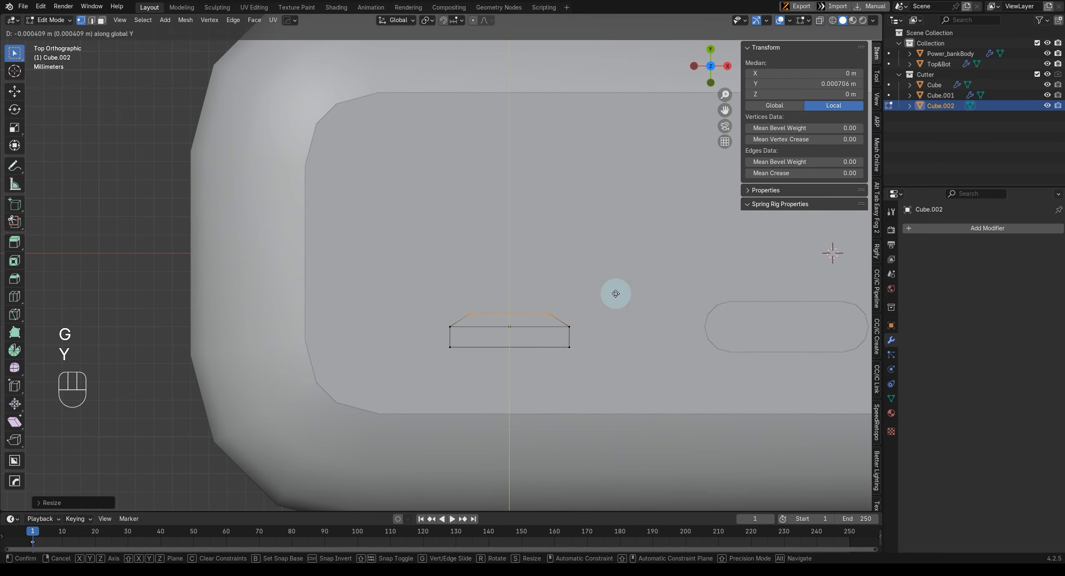
left_click(616, 292)
key("Tab")
middle_click_drag(542, 343, 535, 389)
key("KP_7")
scroll(460, 371, "up", 2)
middle_click_drag(460, 371, 484, 338, "shift")
key("d")
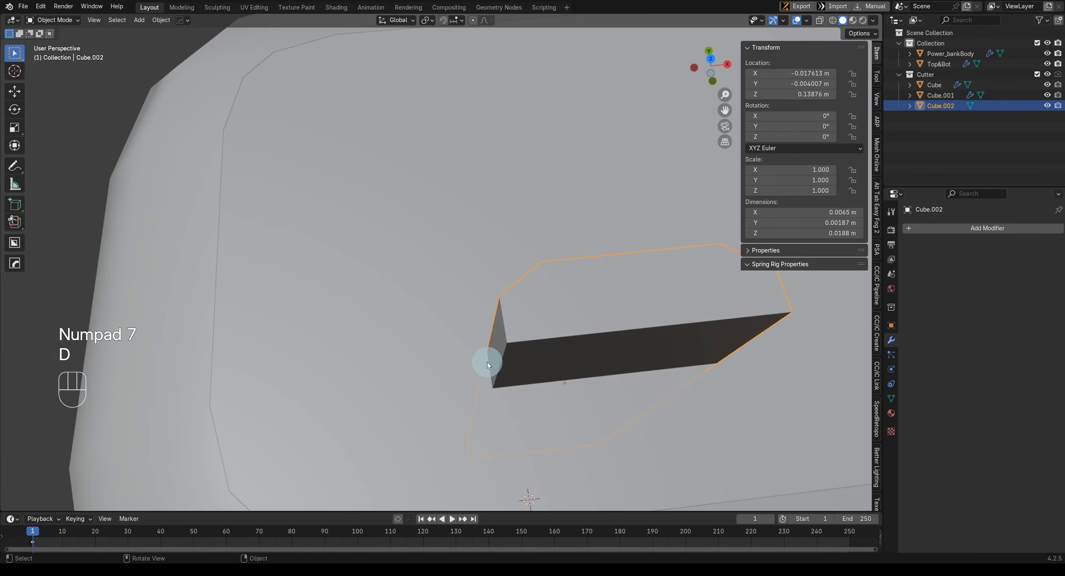
right_click(485, 363)
key("Escape")
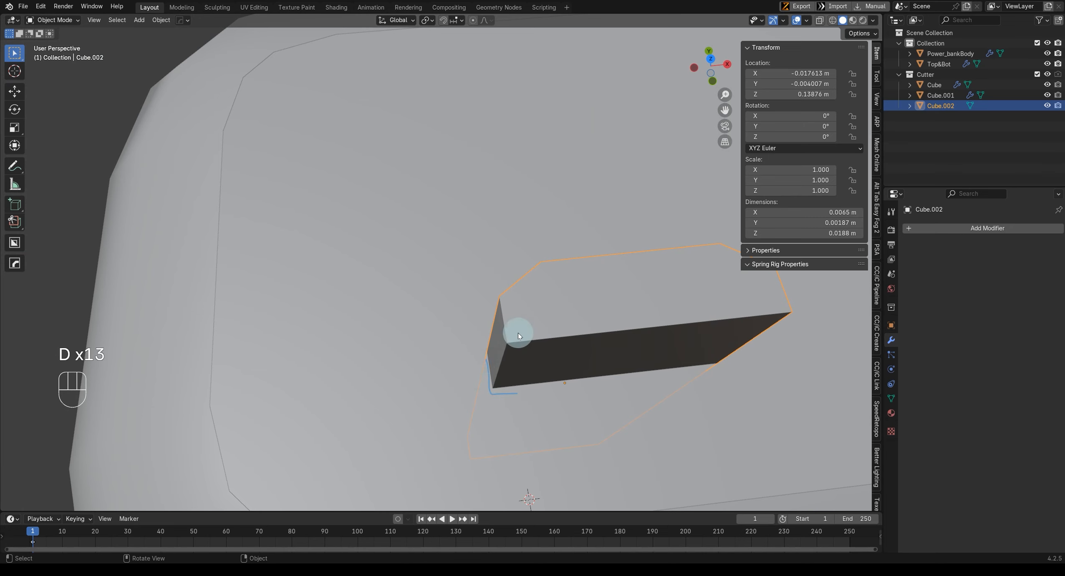
key("d")
scroll(525, 350, "down", 1)
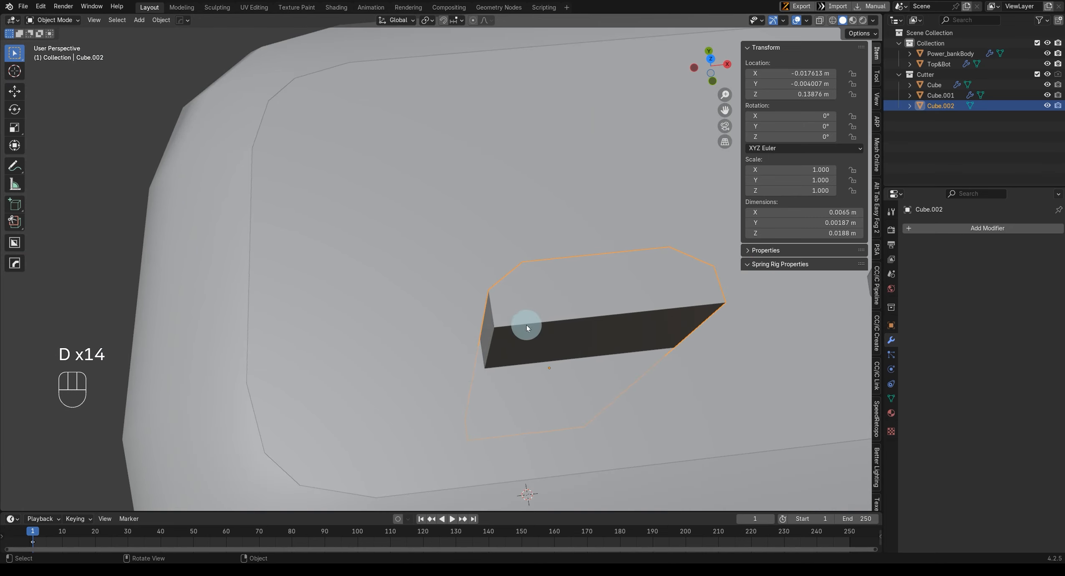
middle_click_drag(526, 326, 548, 314)
Step: Add a Bevel modifier to the small cutter with an amount of 0.0001 m and 3 segments
left_click(922, 233)
left_click(962, 242)
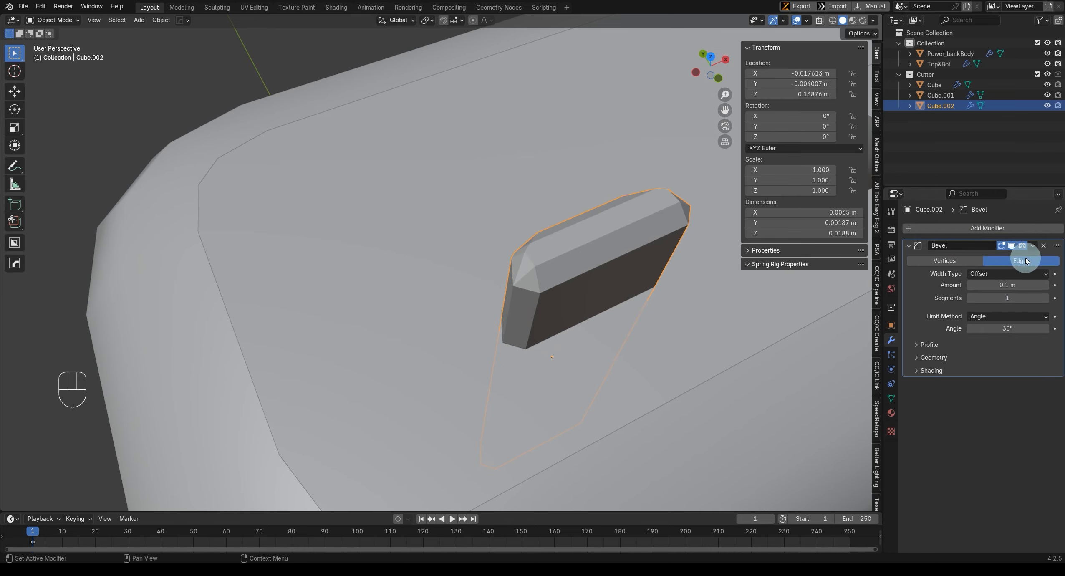
left_click(1006, 285)
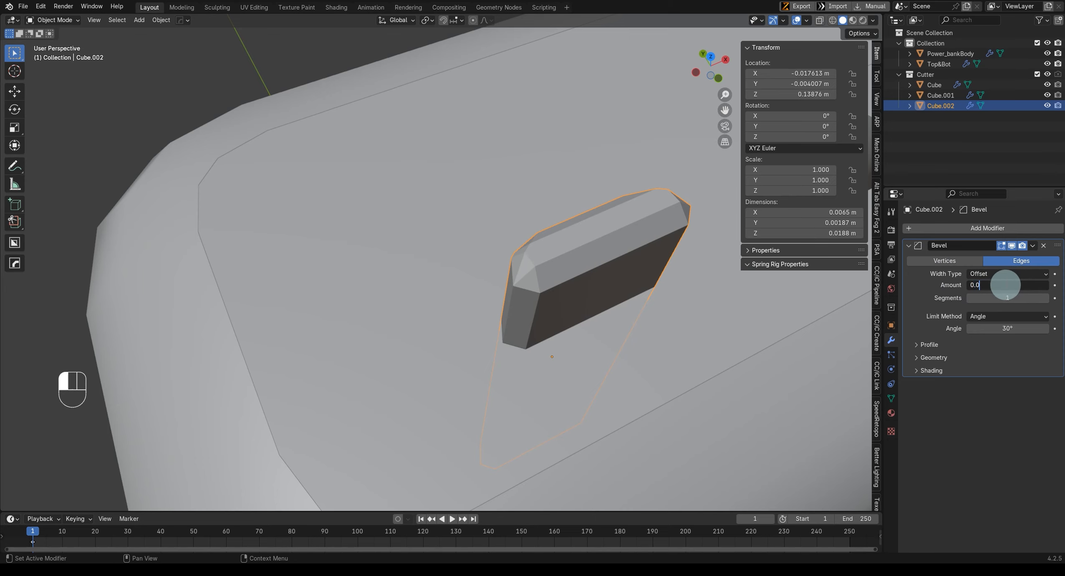
type("0.0001")
key("Return")
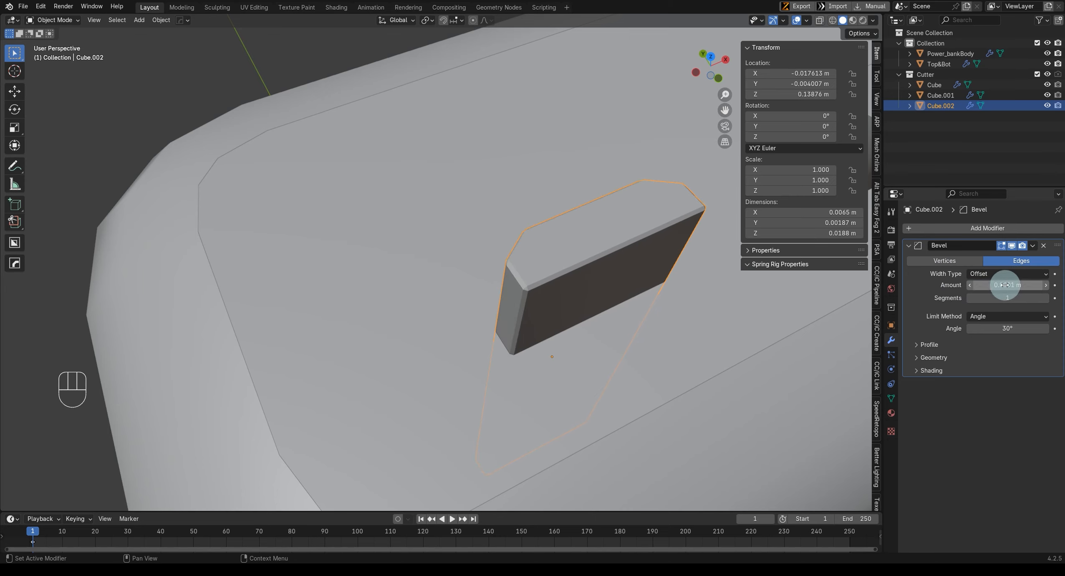
middle_click_drag(559, 341, 730, 317)
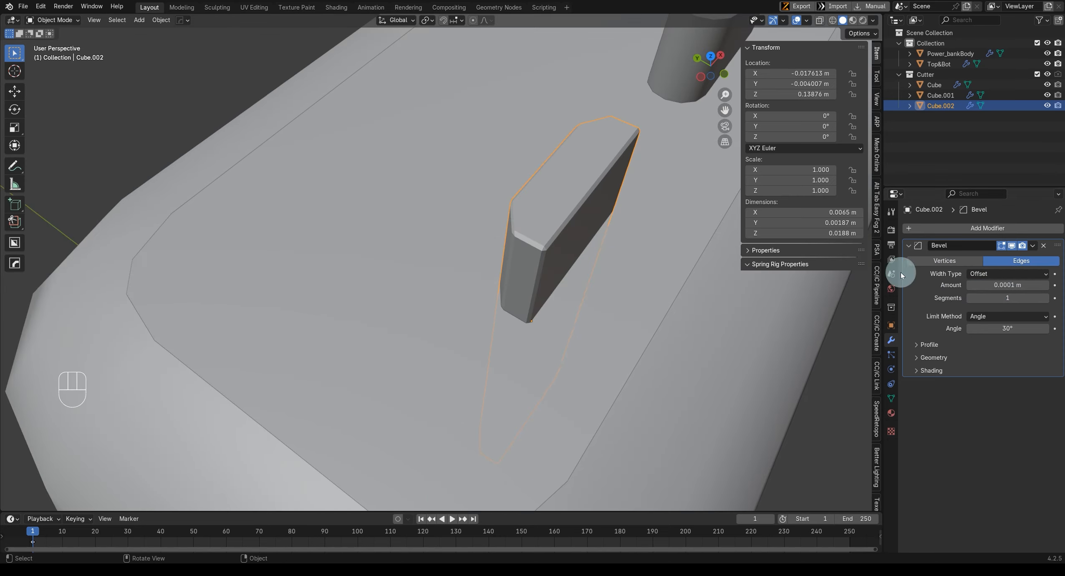
left_click(1046, 298)
left_click(1046, 298)
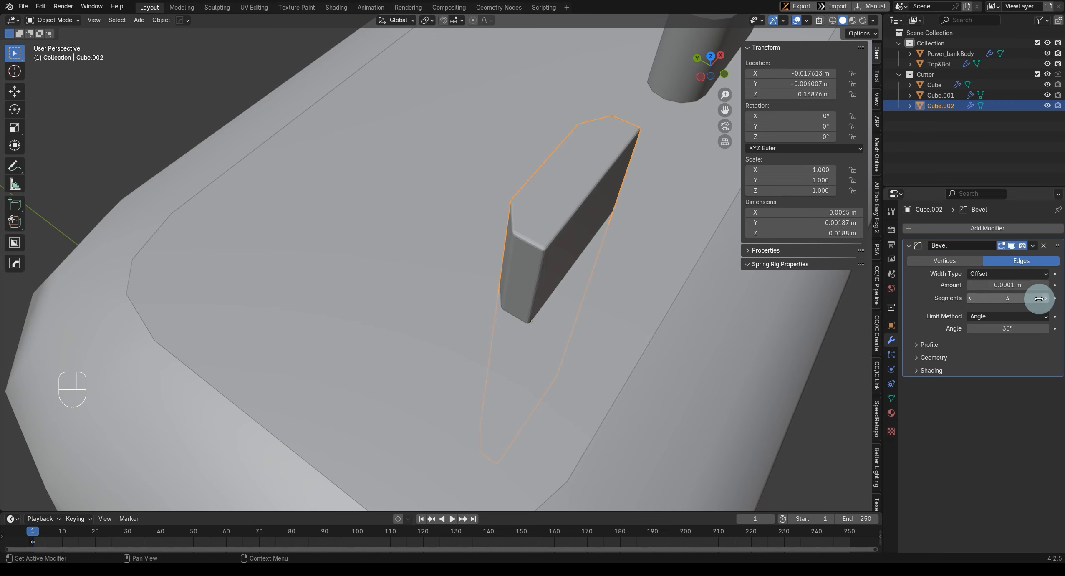
Step: Shade the small cutter auto smooth with a 60° angle and set its bevel amount to 0.0003 m
right_click(567, 249)
left_click(561, 237)
middle_click_drag(525, 258, 586, 302)
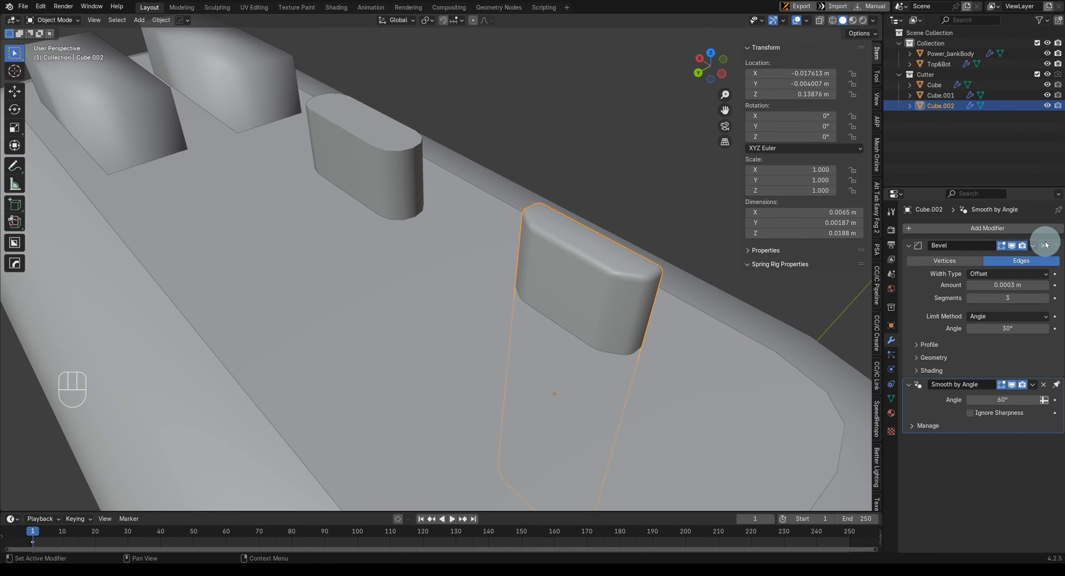
Step: Try removing the Bevel modifier from the small cutter
left_click(1045, 247)
middle_click_drag(701, 316, 591, 312)
scroll(591, 311, "down", 2)
middle_click_drag(475, 324, 560, 285, "shift")
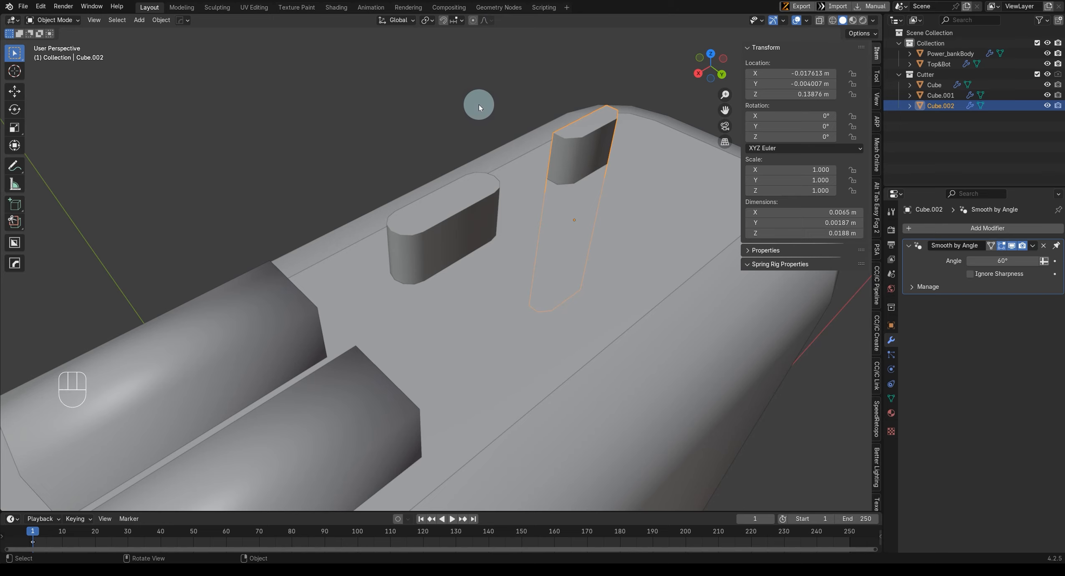
Step: Bevel the arrayed rectangular cutters by 0.0002 m with 3 segments and shade them smooth
middle_click_drag(611, 164, 430, 293)
left_click(1048, 74)
middle_click_drag(651, 276, 605, 305)
left_click(563, 302)
mouse_move(539, 292)
middle_mouse_down()
mouse_move(603, 282)
mouse_move(478, 288)
mouse_move(543, 293)
middle_mouse_up()
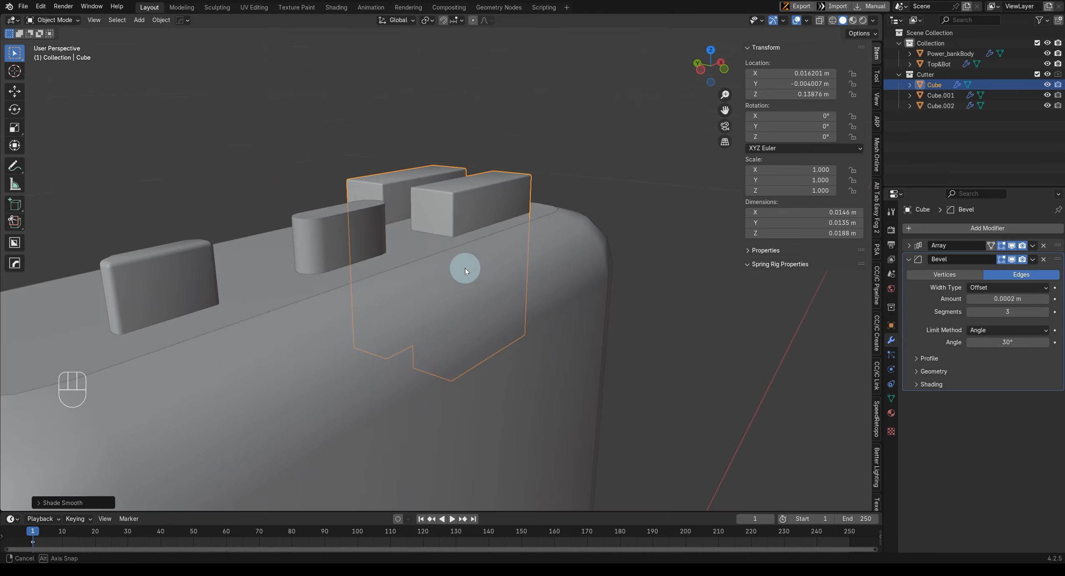
Step: Add two more Difference Boolean modifiers to the Top&Bot object
middle_click_drag(465, 268, 368, 276)
left_click(358, 285)
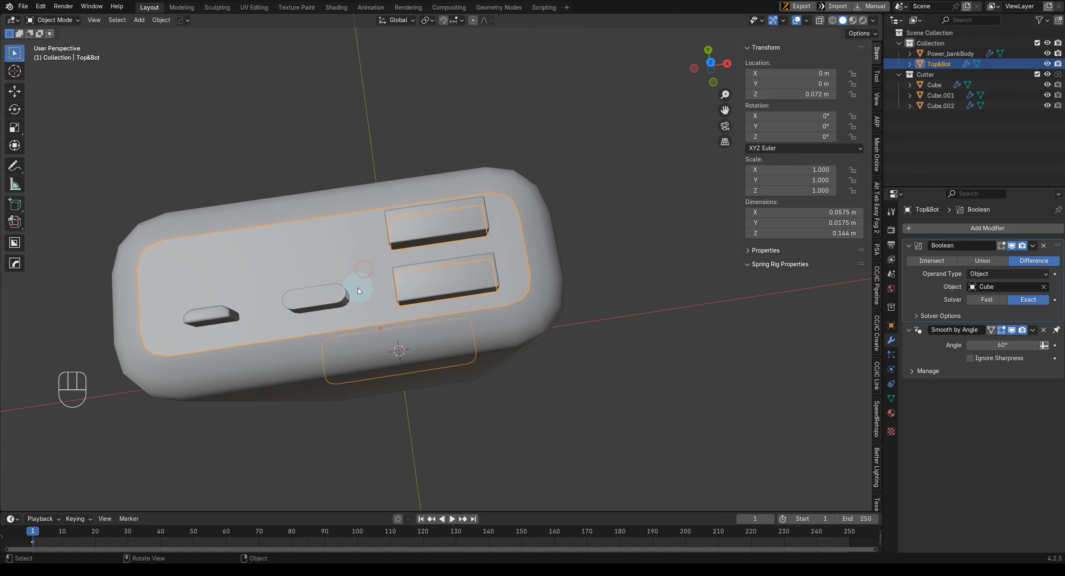
middle_click_drag(363, 321, 428, 325, "shift")
key("g")
right_click(405, 271)
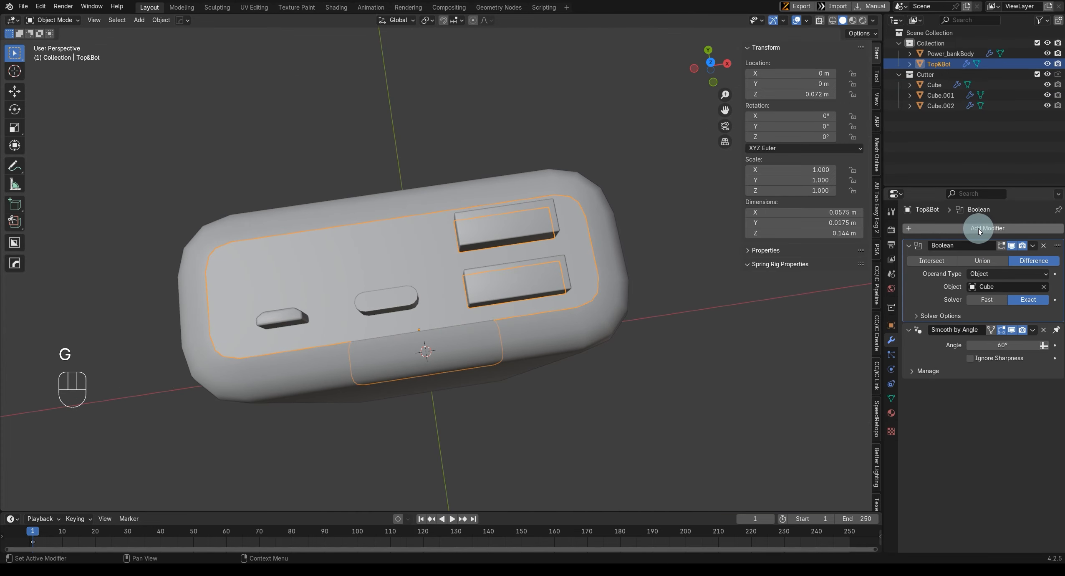
left_click(980, 231)
mouse_move(940, 230)
left_click(839, 245)
left_click(987, 228)
left_click(882, 250)
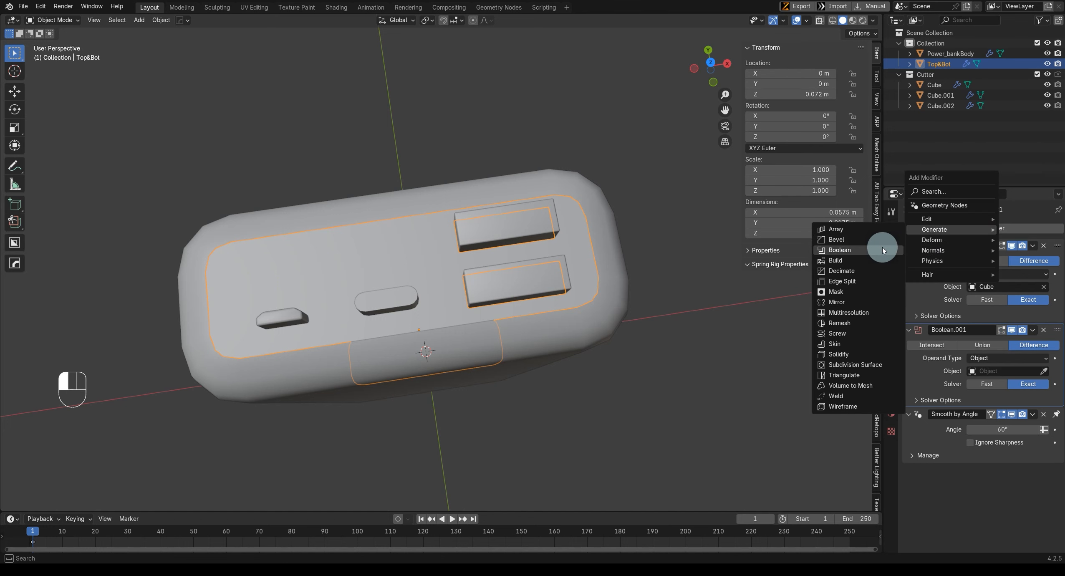
middle_click_drag(564, 333, 674, 293)
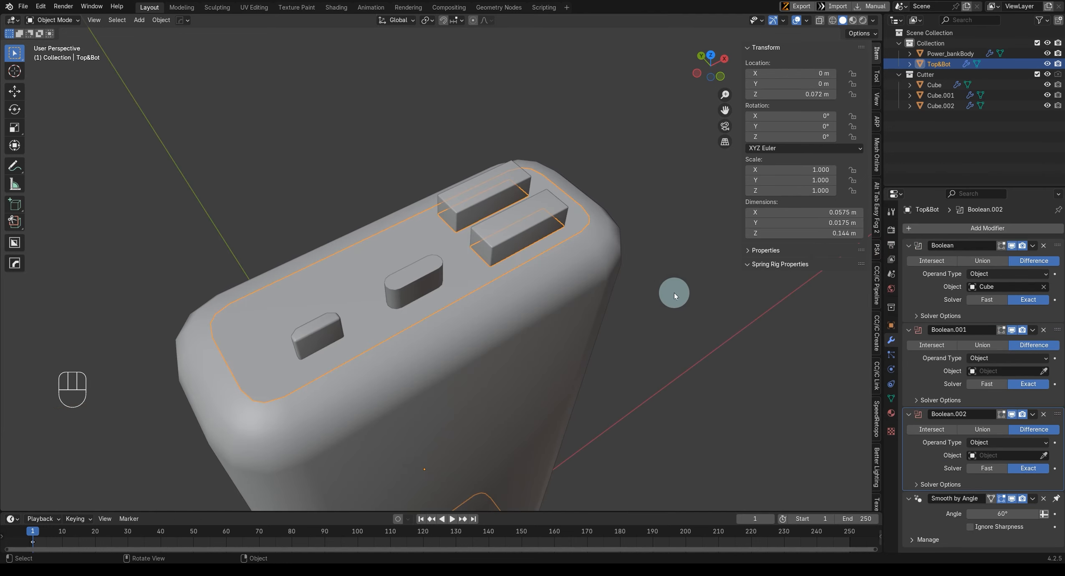
Step: Assign the rounded slot cutter and the small tapered cutter to the two new Booleans, and hide the Cutter collection
left_click(909, 246)
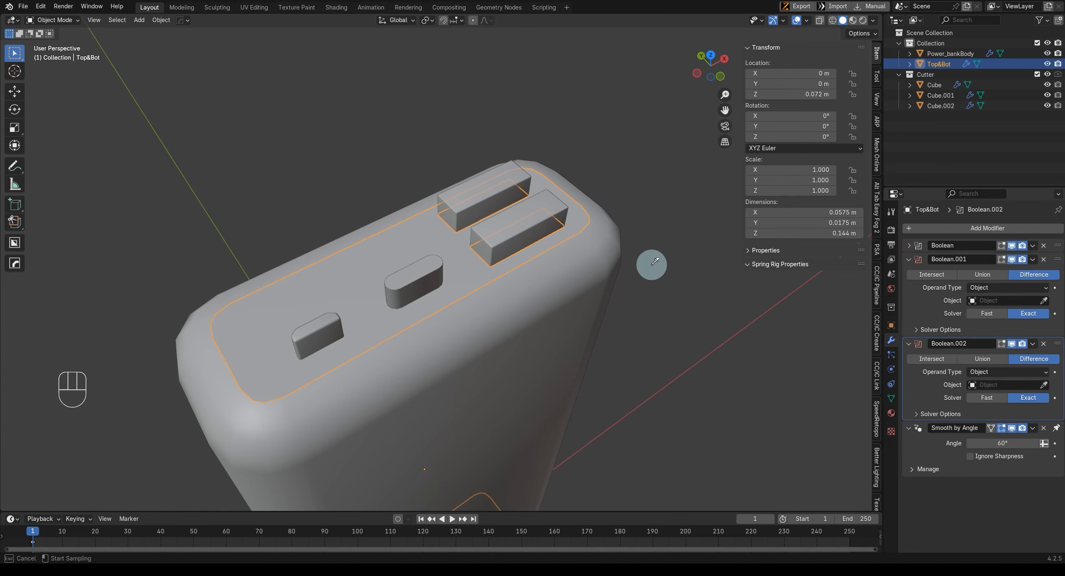
left_click(428, 299)
middle_click_drag(429, 299, 463, 301)
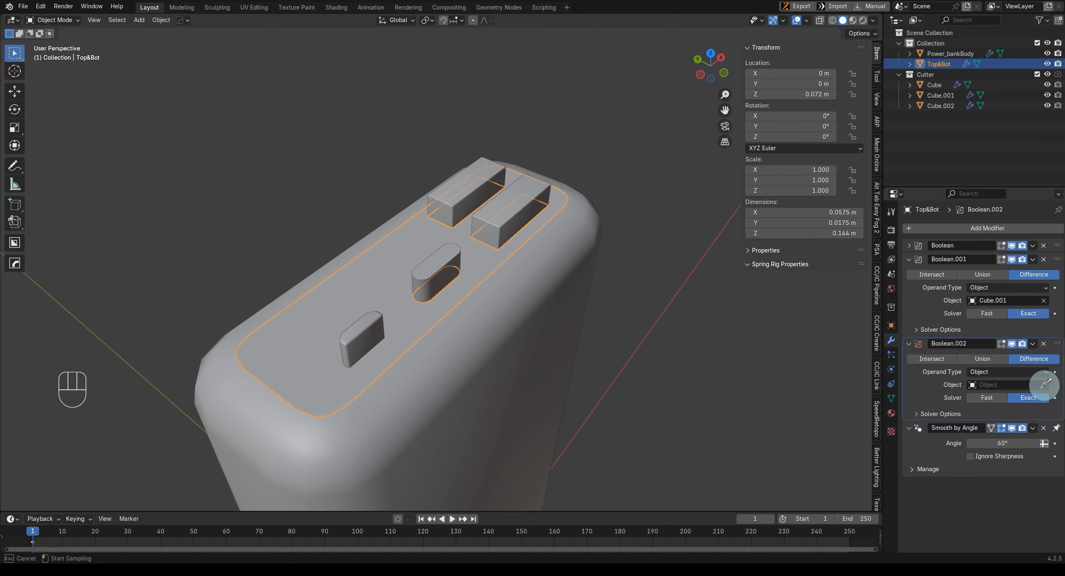
left_click(350, 344)
middle_click_drag(416, 357, 414, 293)
left_click(1047, 74)
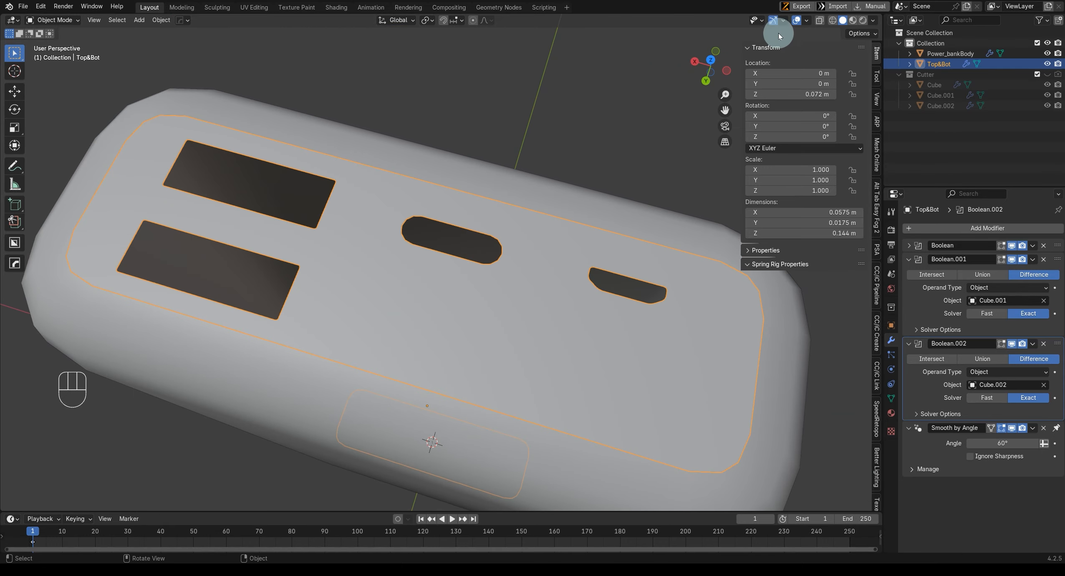
Step: Turn on the wireframe overlay to show the topology of the cut top face
left_click(807, 20)
left_click(743, 195)
key("KP_7")
scroll(492, 301, "up", 1)
middle_click_drag(552, 290, 496, 296, "shift")
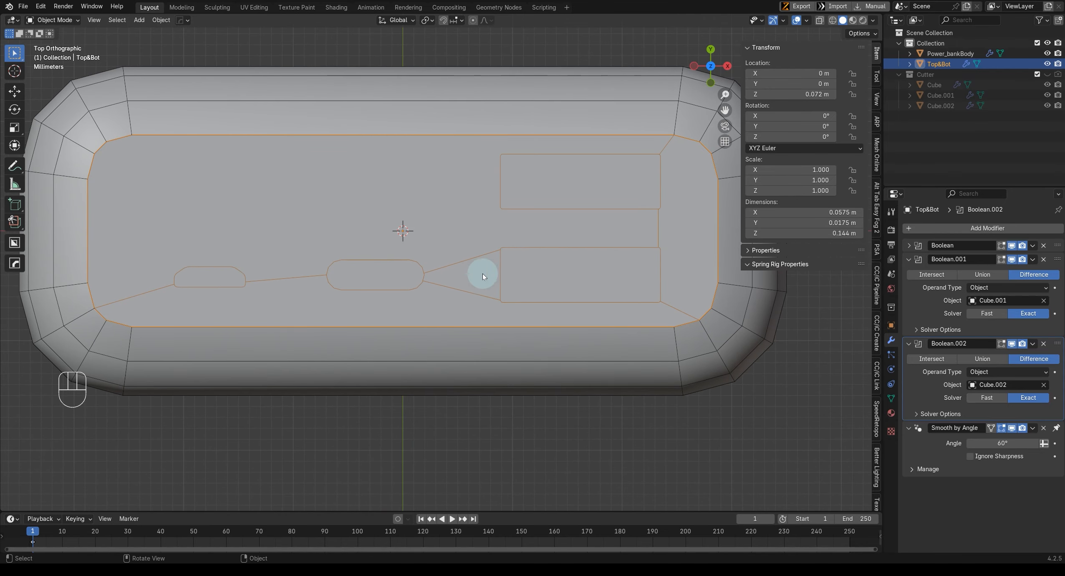
Step: Draw temporary annotation strokes across the top face and around its port openings
mouse_move(471, 282)
right_mouse_down()
mouse_move(502, 292)
mouse_move(404, 256)
mouse_move(494, 257)
right_mouse_up()
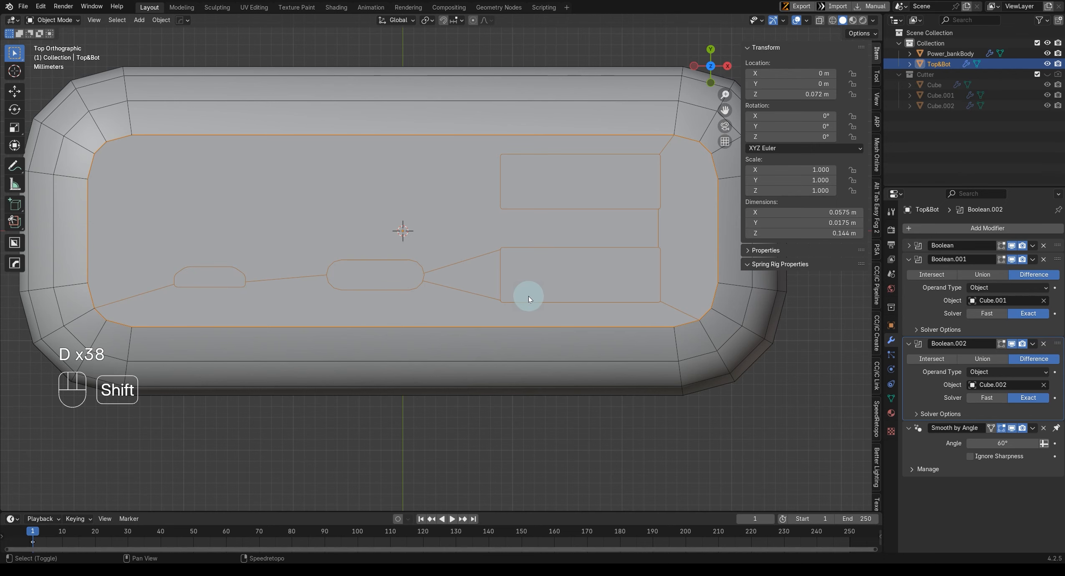
middle_click_drag(352, 304, 378, 301, "shift")
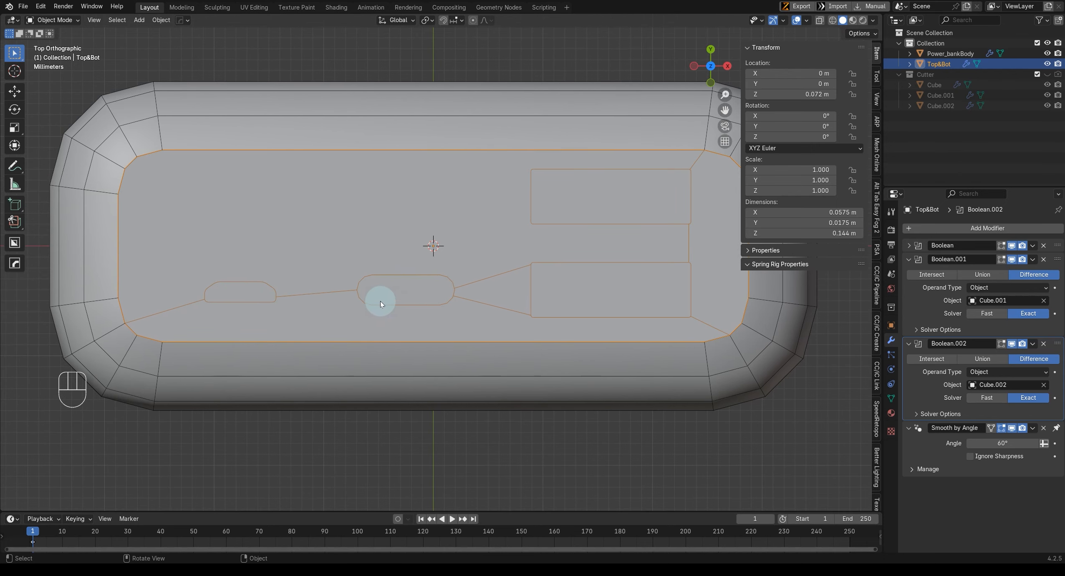
left_click_drag(397, 149, 404, 373)
left_click_drag(227, 135, 233, 348)
left_click_drag(592, 340, 587, 388)
mouse_move(599, 419)
right_mouse_down()
mouse_move(577, 144)
mouse_move(374, 296)
mouse_move(405, 309)
mouse_move(214, 318)
mouse_move(236, 122)
right_mouse_up()
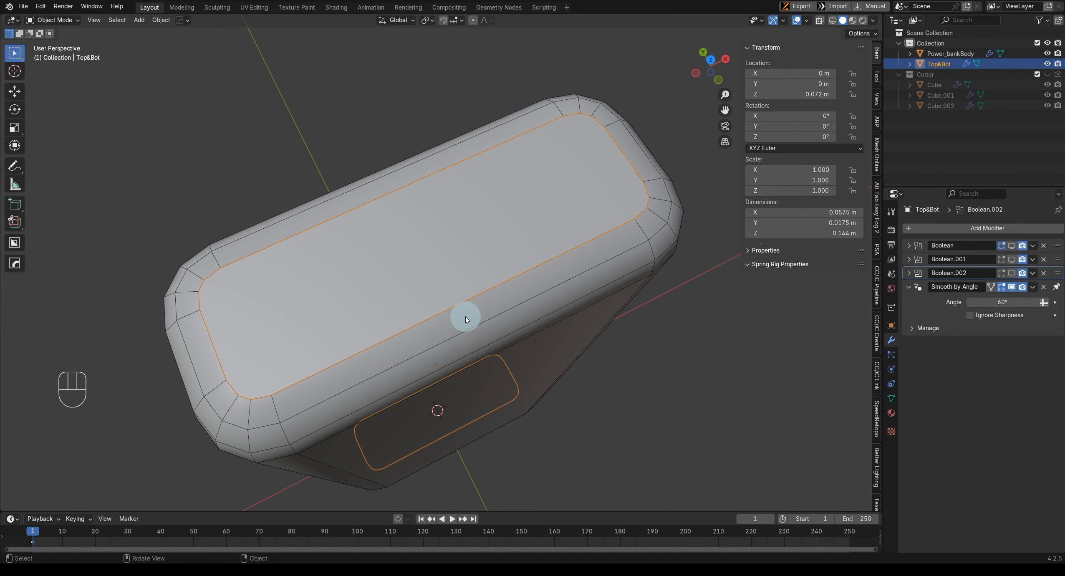
Step: Inspect the uncut Top&Bot face by test-moving it and examining its vertices in Edit Mode
key("g")
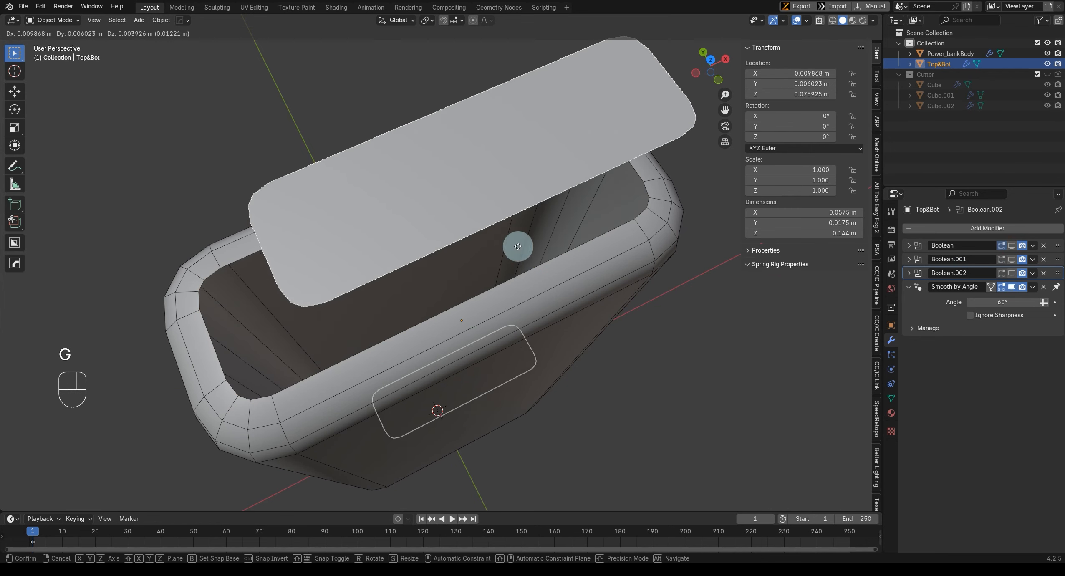
right_click(388, 306)
key("Tab")
middle_click_drag(388, 306, 294, 402)
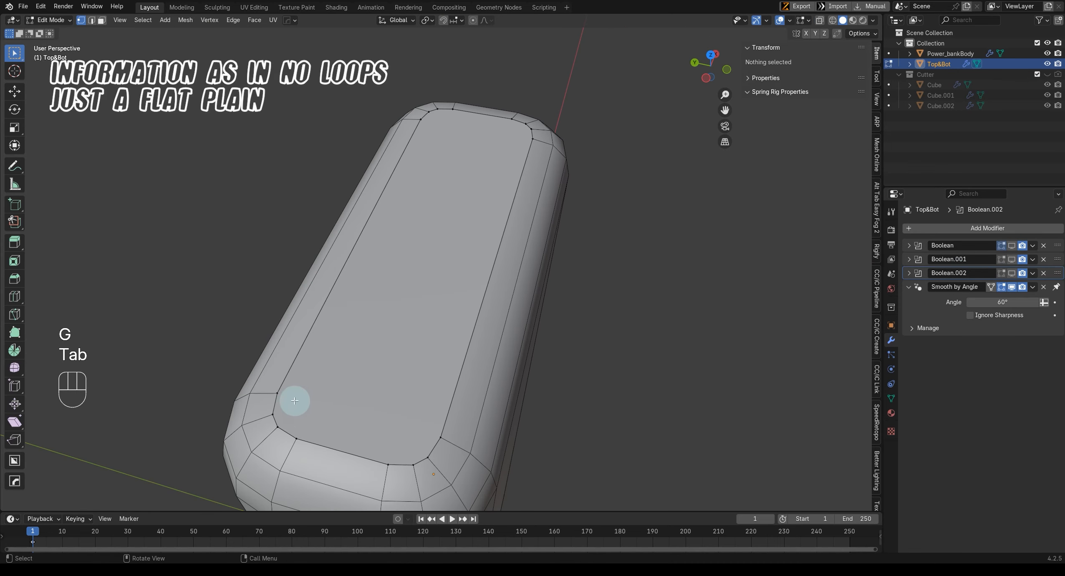
scroll(292, 398, "up", 1)
left_click_drag(212, 338, 510, 452)
scroll(501, 417, "down", 3)
key("Tab")
scroll(481, 324, "down", 2)
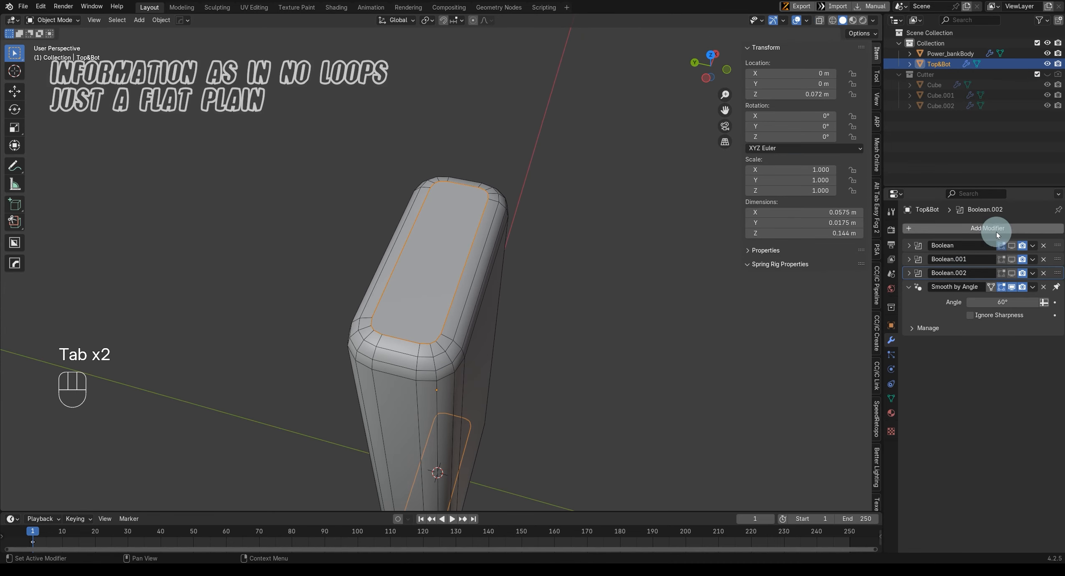
Step: Re-enable the viewport display of all three Boolean modifiers on Top&Bot and inspect the cut face's topology, ending in top view
left_click(1011, 245)
left_click(1010, 260)
left_click(1010, 267)
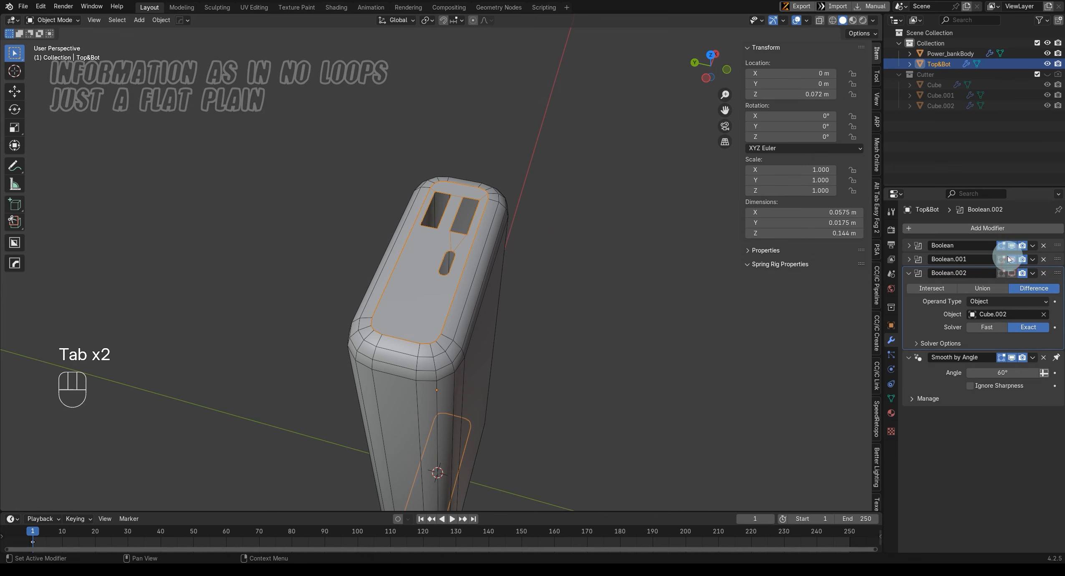
left_click(1003, 249)
mouse_move(497, 293)
middle_mouse_down()
mouse_move(418, 329)
mouse_move(478, 296)
middle_mouse_up()
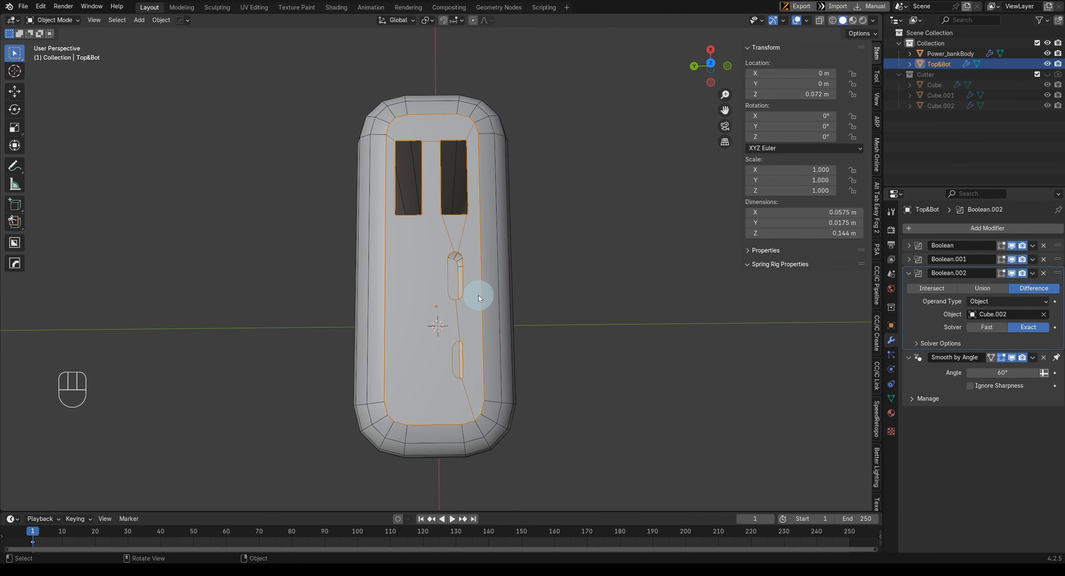
scroll(479, 296, "up", 3)
middle_click_drag(470, 225, 476, 199)
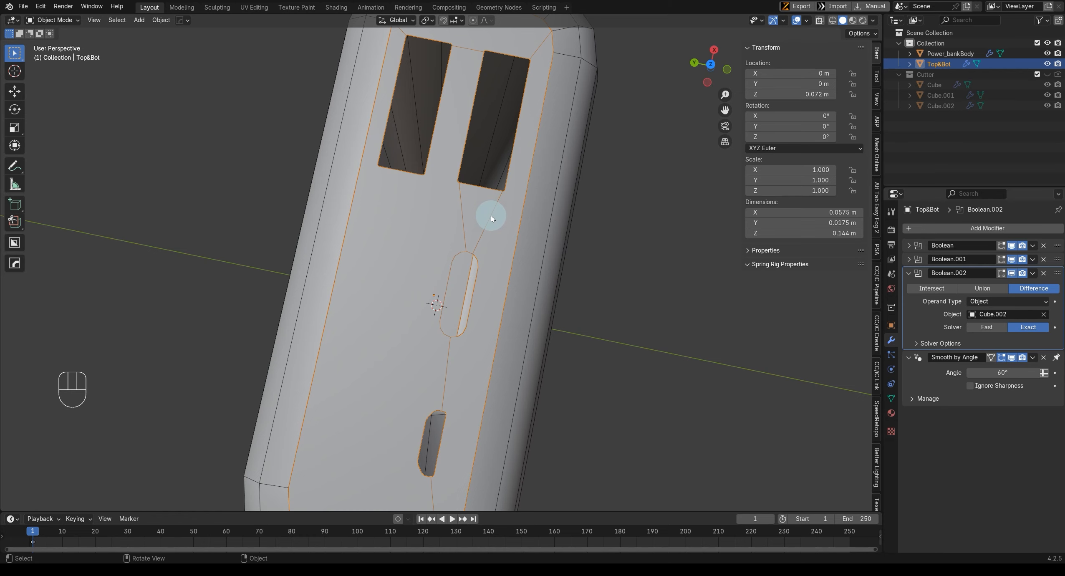
middle_click_drag(497, 250, 452, 241)
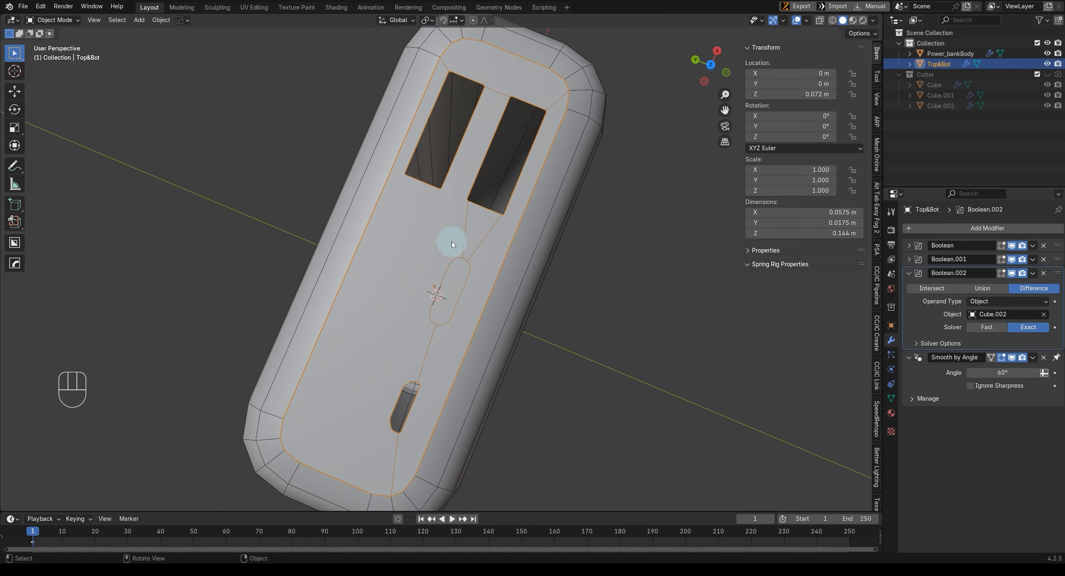
middle_click_drag(397, 469, 395, 339)
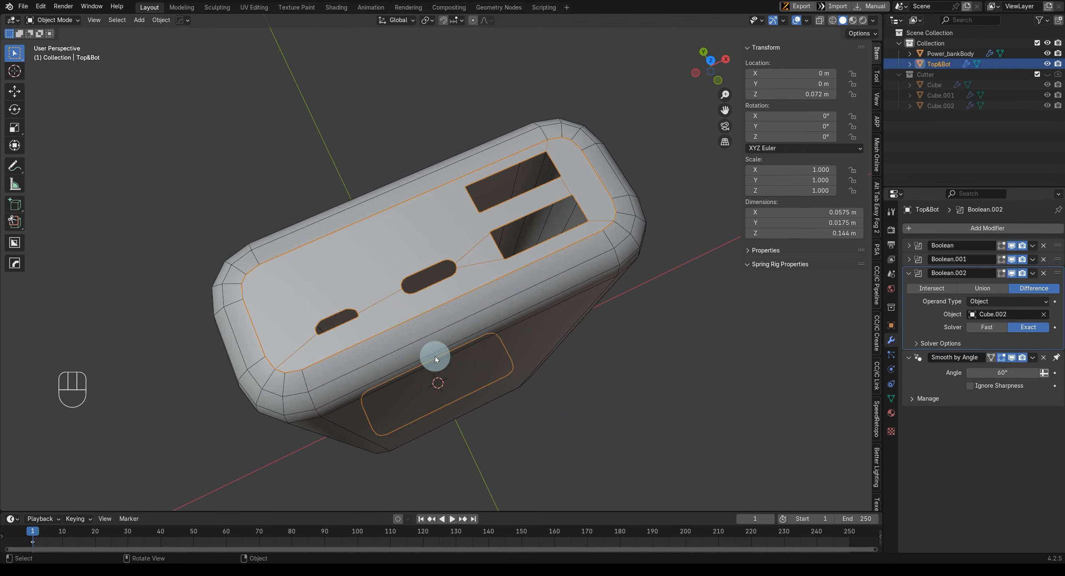
key("KP_7")
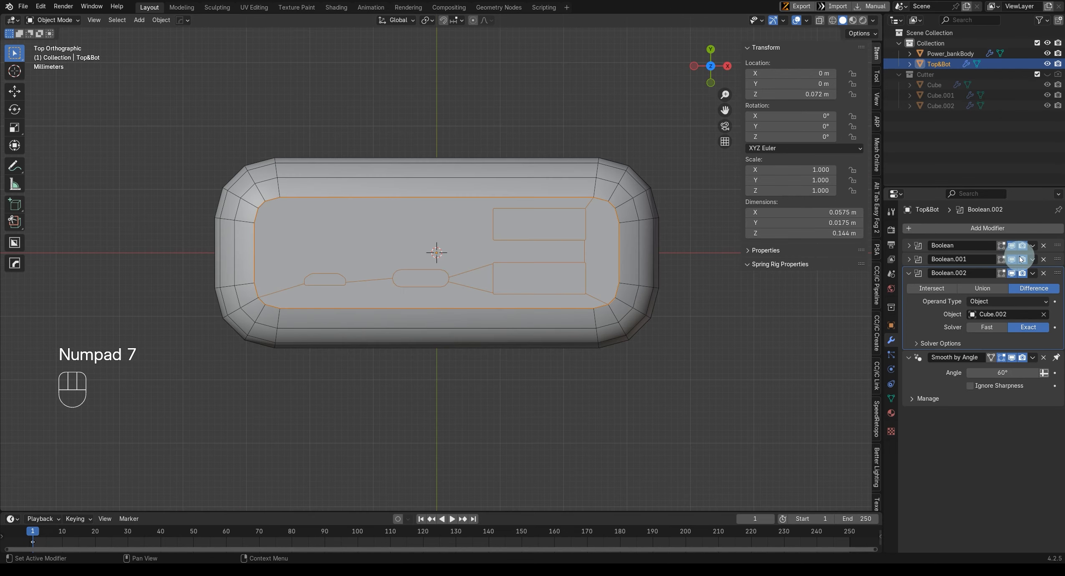
Step: In Edit Mode, knife a straight cut along Y across the Top&Bot face through the area of the two rectangular ports
left_click(909, 273)
scroll(427, 271, "up", 2)
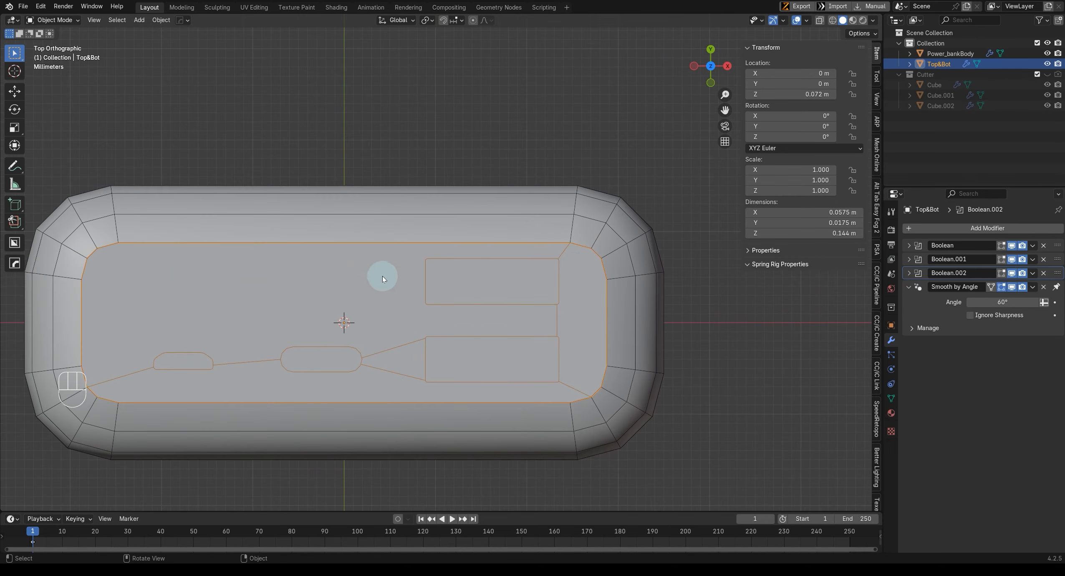
key("Tab")
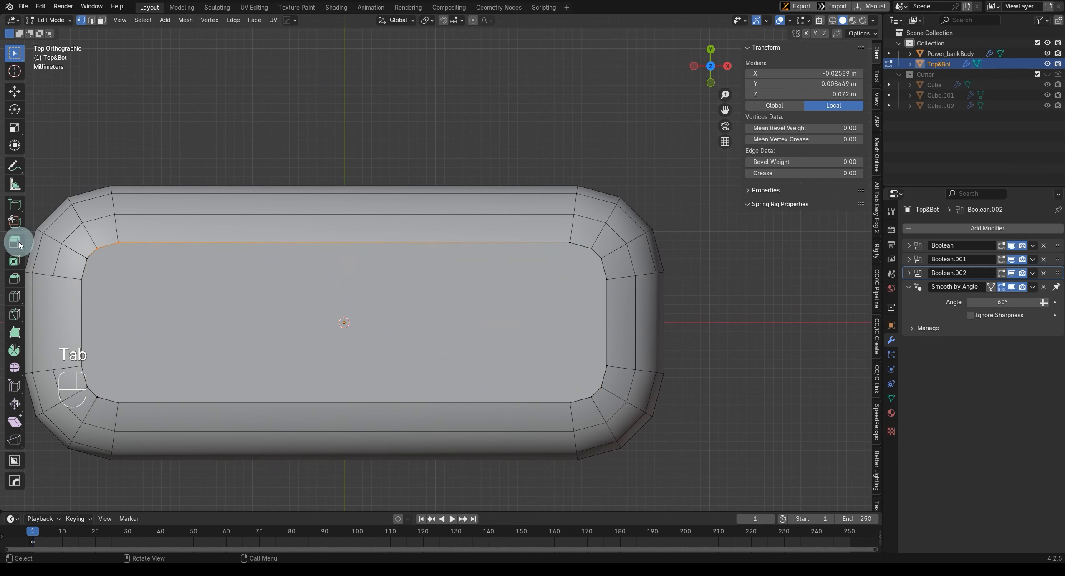
left_click(15, 314)
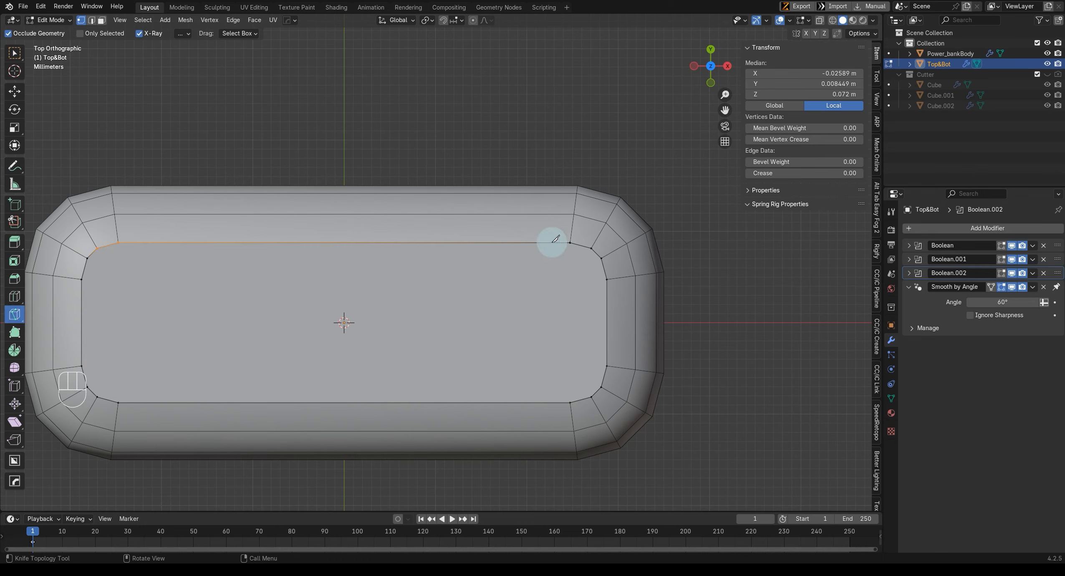
left_click(497, 243)
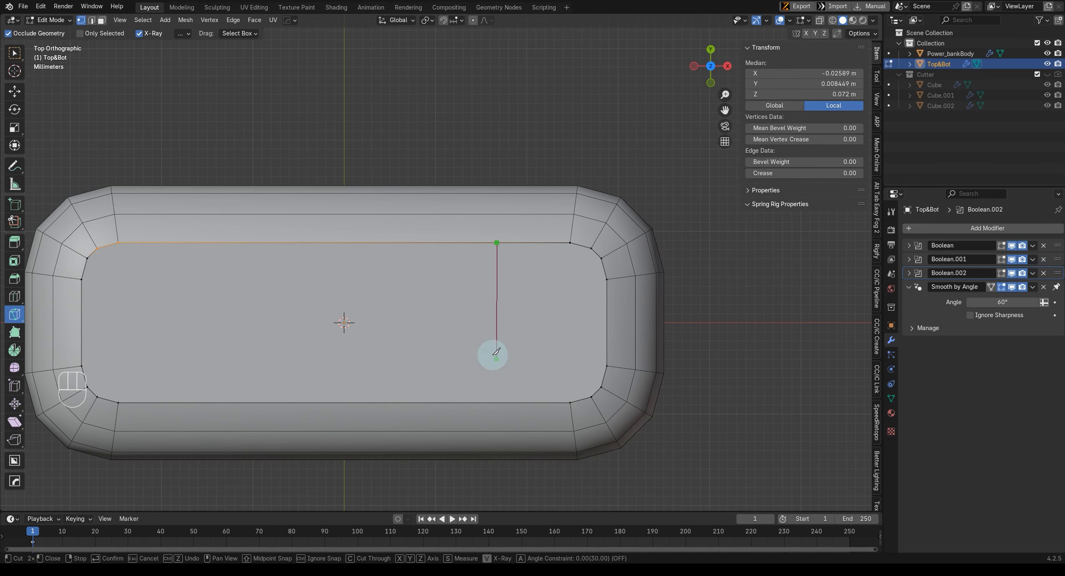
key("y")
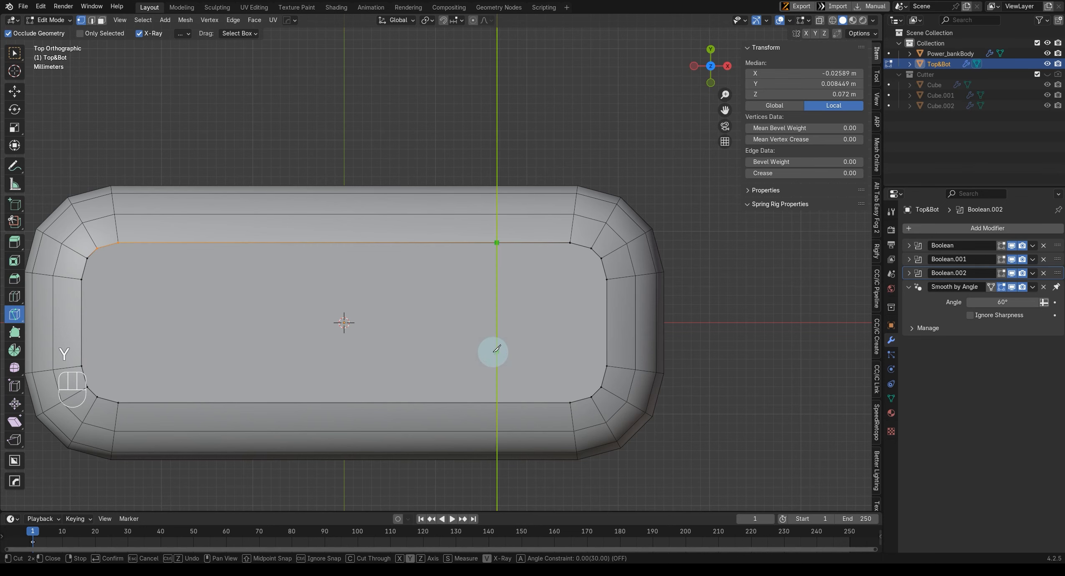
left_click(498, 400)
key("Return")
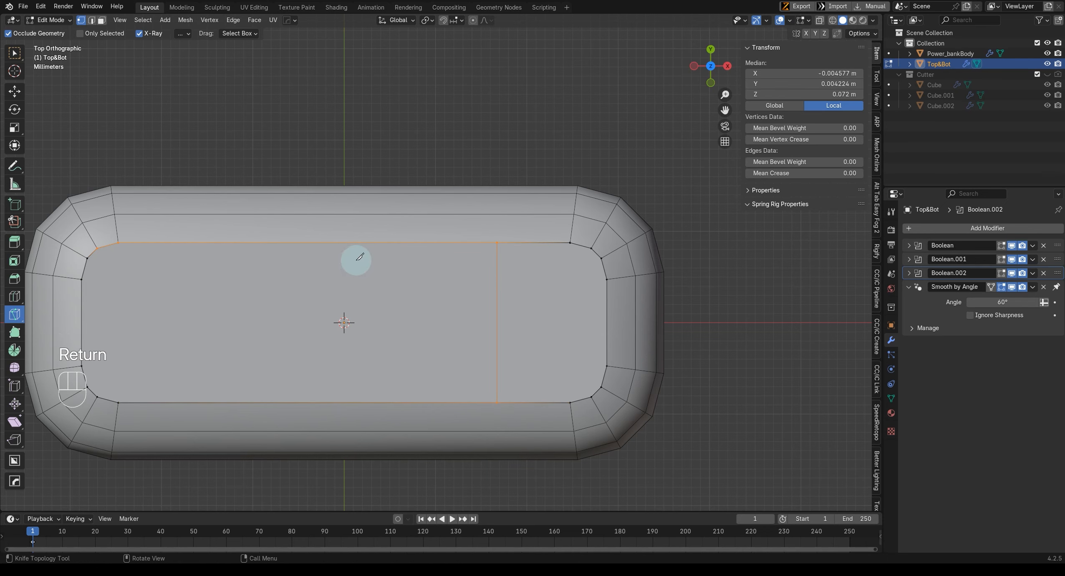
Step: Show the three Booleans in Edit Mode and knife a second straight Y cut across the face through the rounded slot
left_click_drag(1000, 249, 1002, 286)
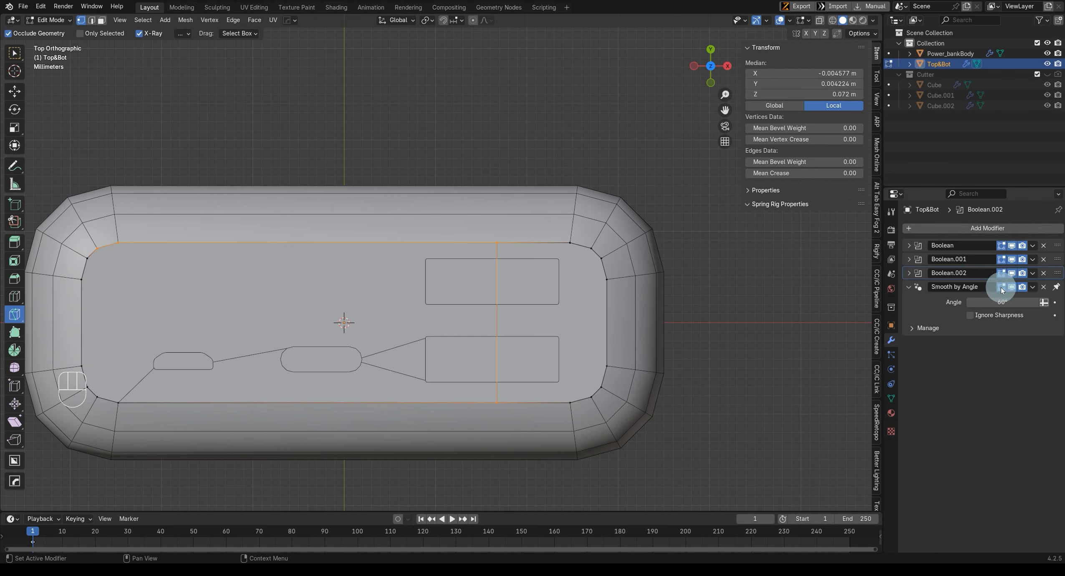
left_click(316, 242)
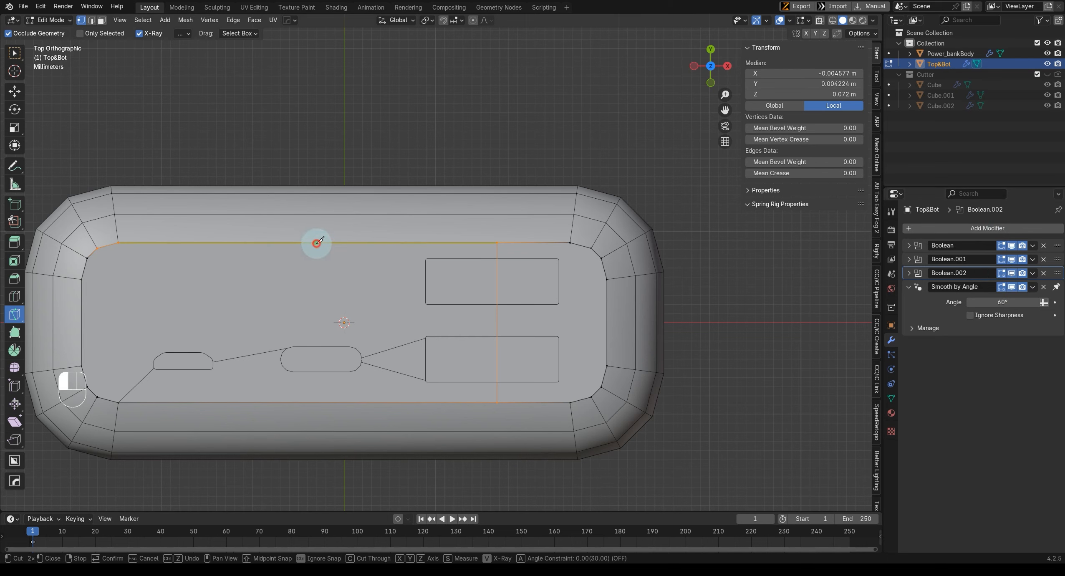
key("y")
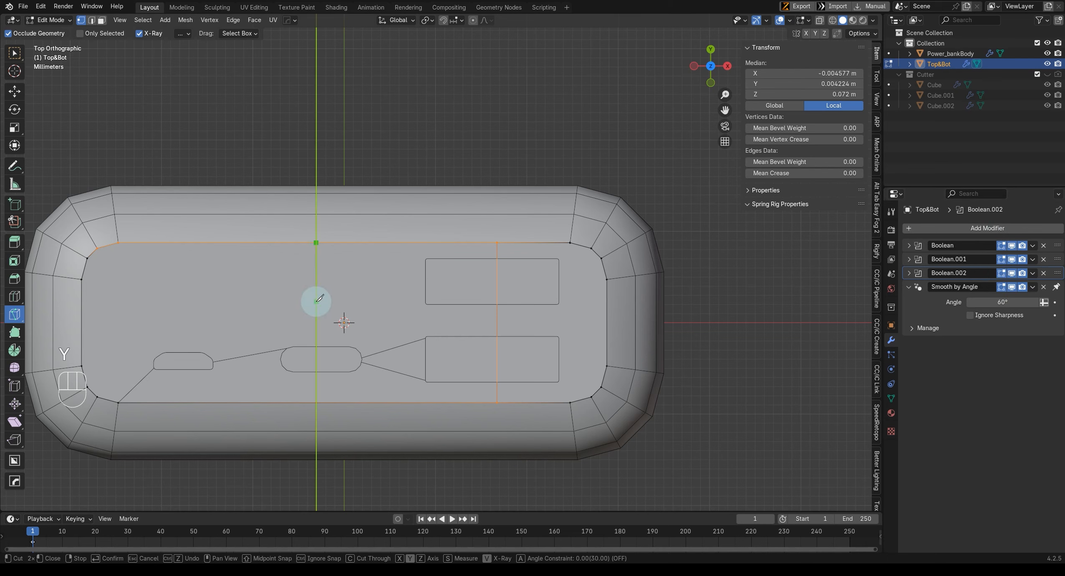
left_click(313, 401)
key("Return")
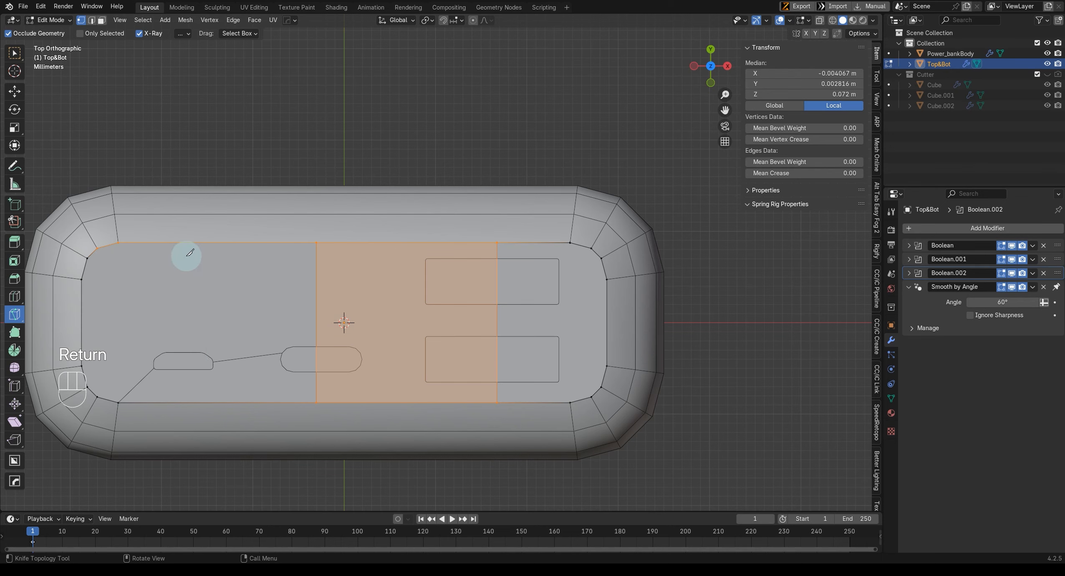
left_click(171, 242)
key("y")
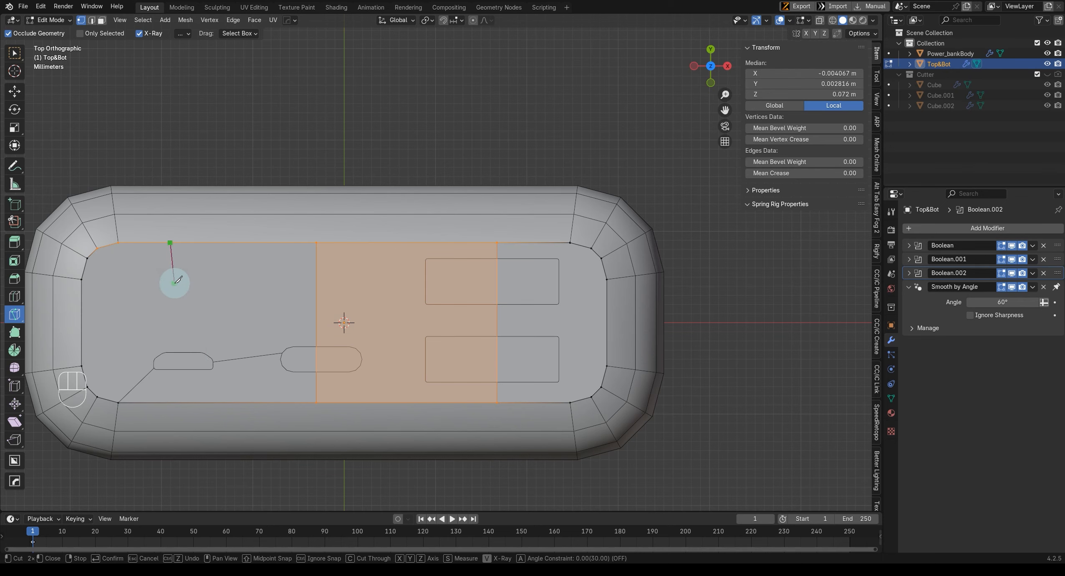
key("Escape")
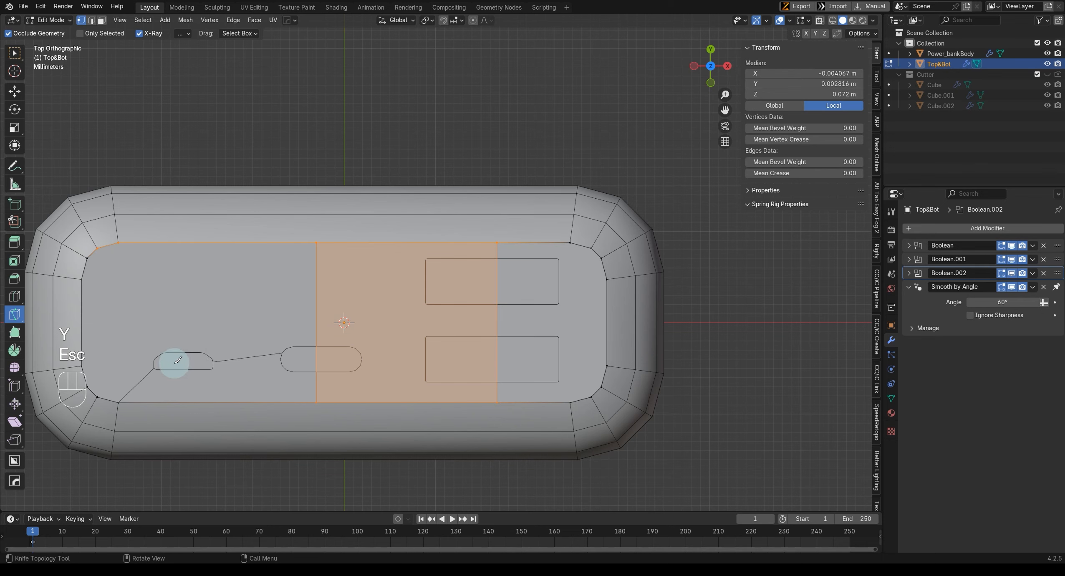
left_click(175, 243)
key("y")
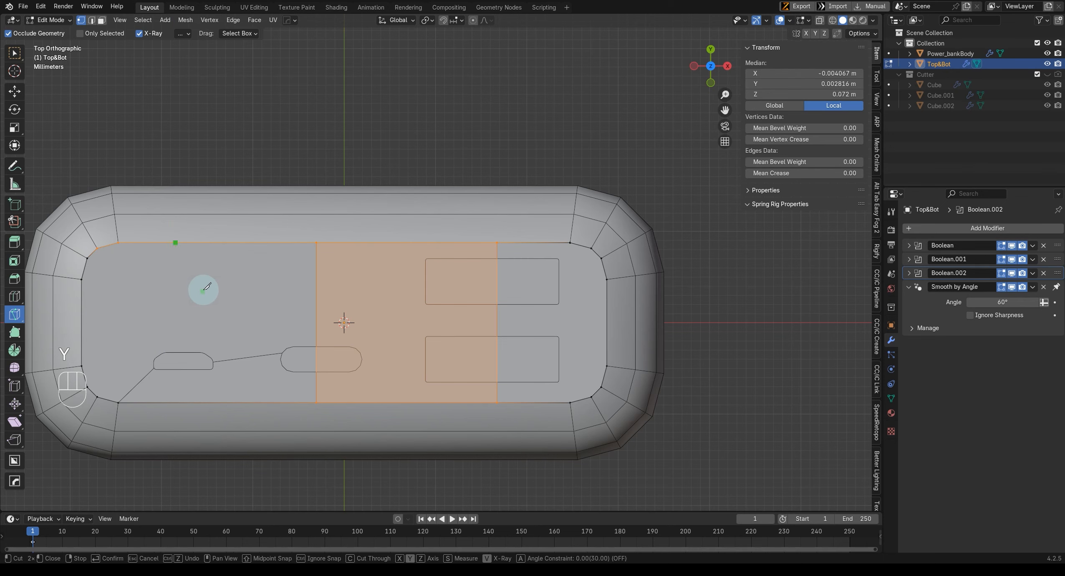
key("Escape")
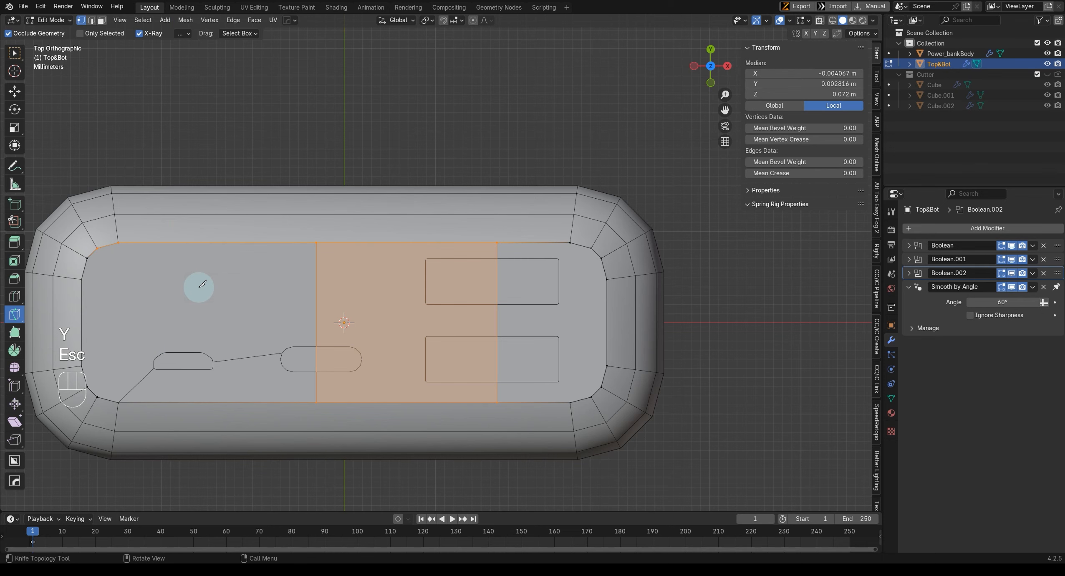
Step: Knife a third straight Y cut across the face through the small tapered port opening
left_click(179, 243)
key("y")
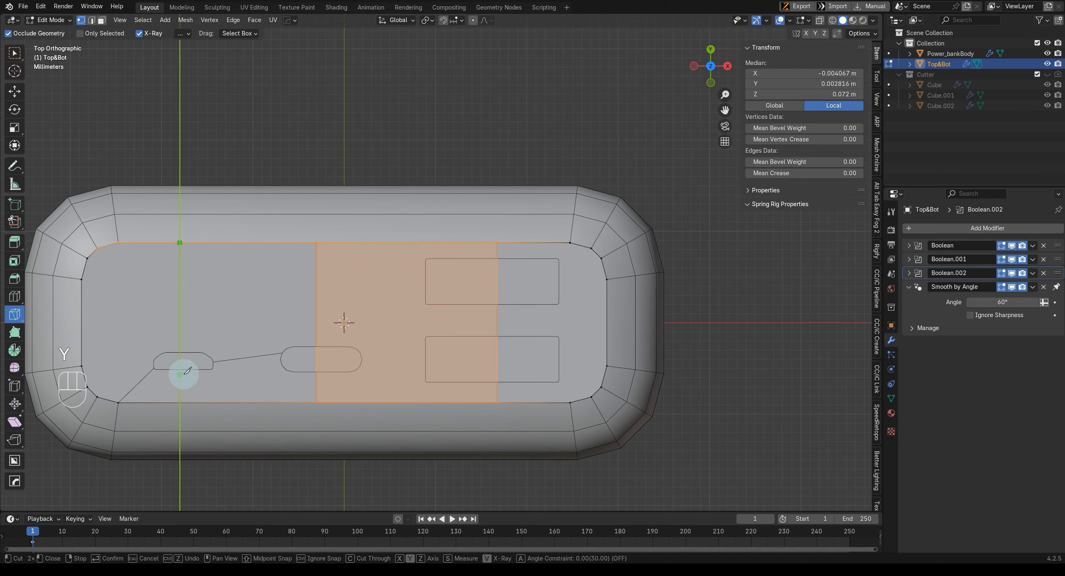
left_click(185, 399)
key("Return")
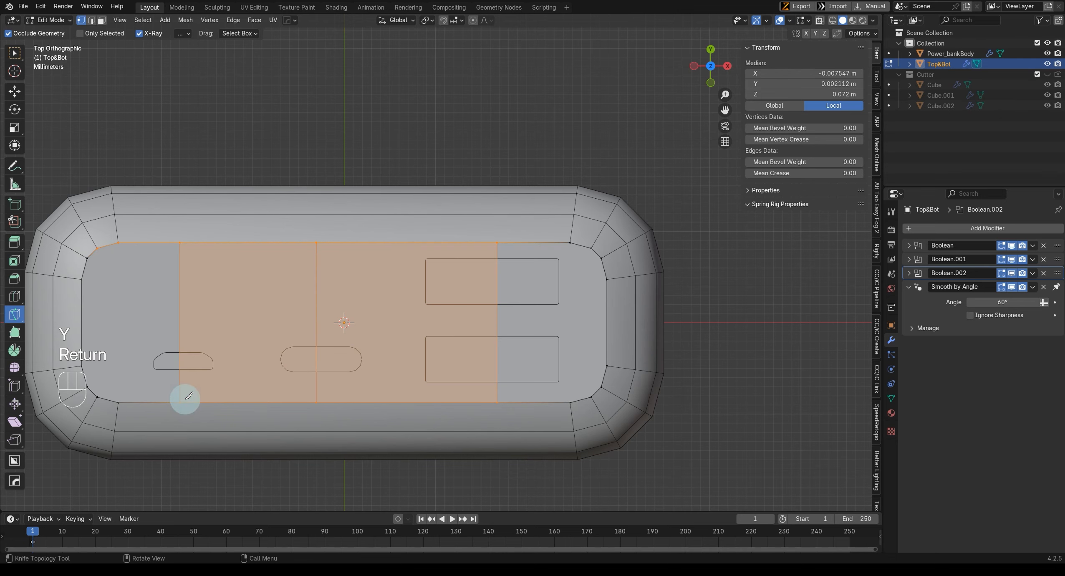
Step: Switch back to the selection tool, examine the knife cuts around the port openings, and return to Object Mode
middle_click_drag(381, 355, 400, 324)
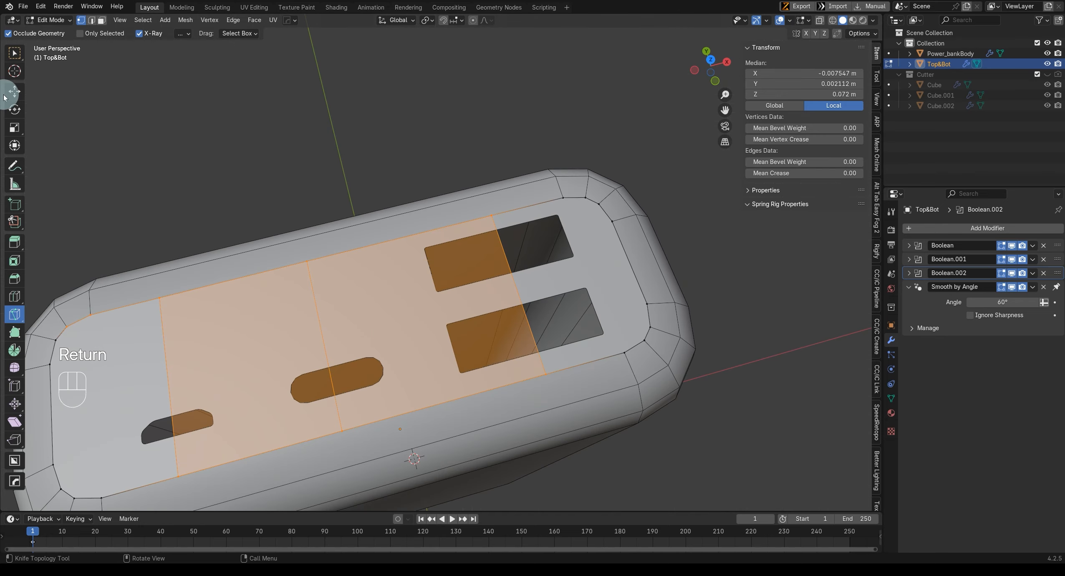
left_click(16, 53)
middle_click_drag(83, 88, 525, 388)
middle_click_drag(528, 324, 447, 237)
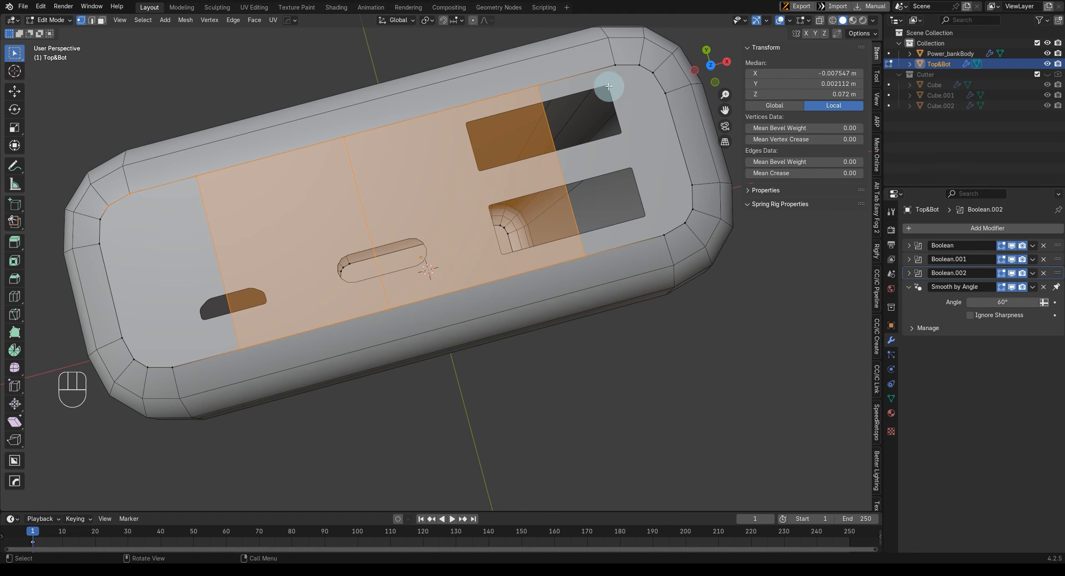
middle_click_drag(394, 237, 478, 289)
key("Tab")
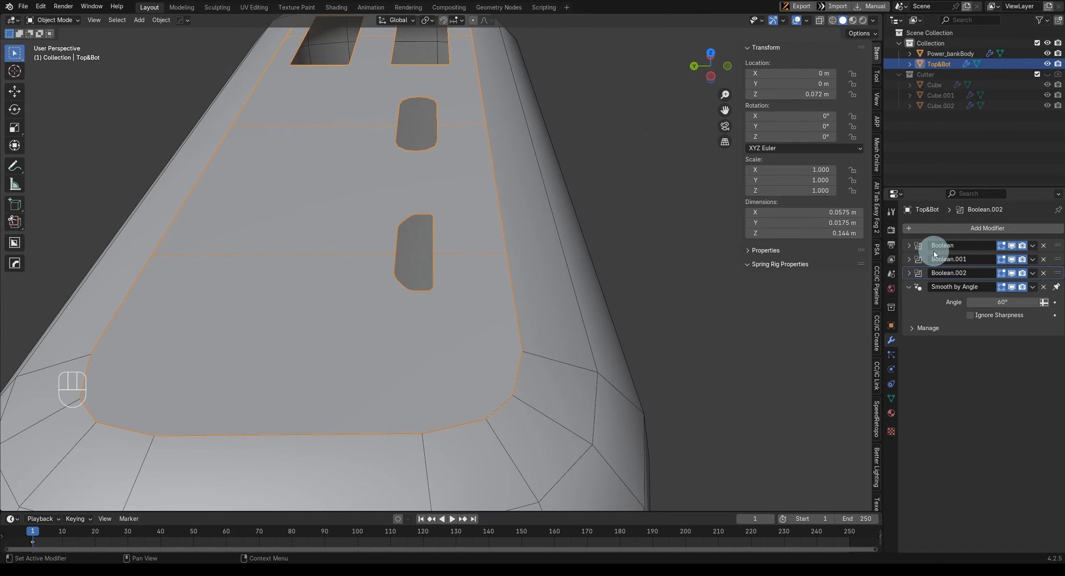
Step: Inspect the port openings from several angles and turn off the wireframe overlay
middle_click_drag(517, 213, 377, 241)
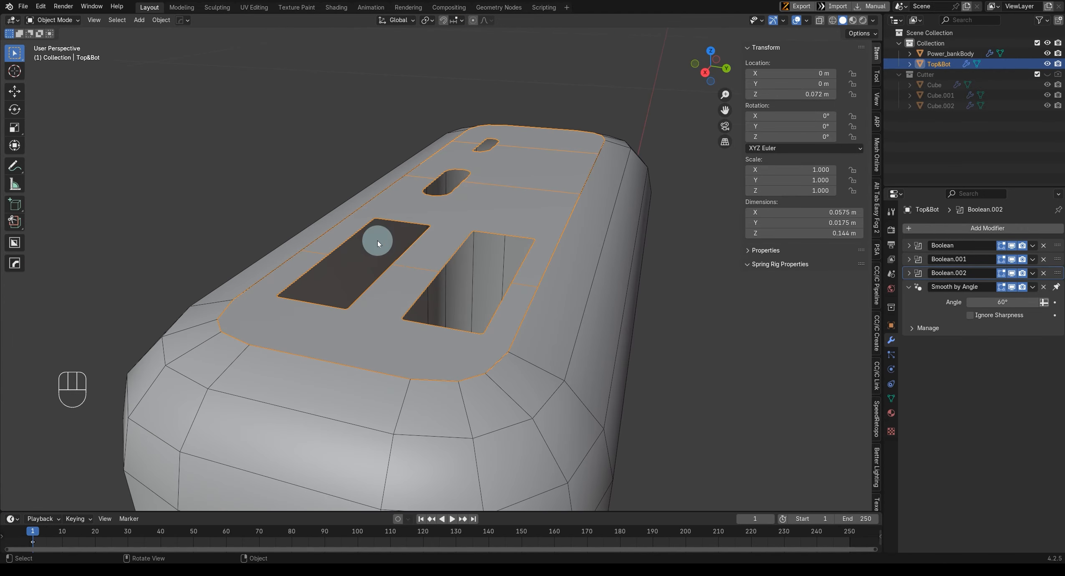
middle_click_drag(446, 173, 525, 203)
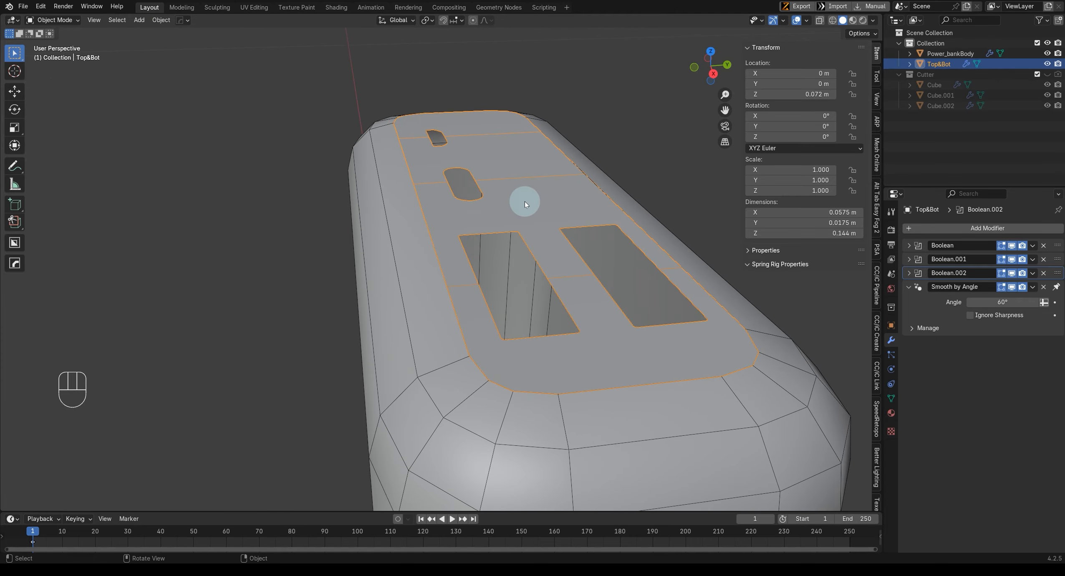
left_click(807, 21)
left_click(742, 194)
middle_click_drag(743, 195, 526, 292)
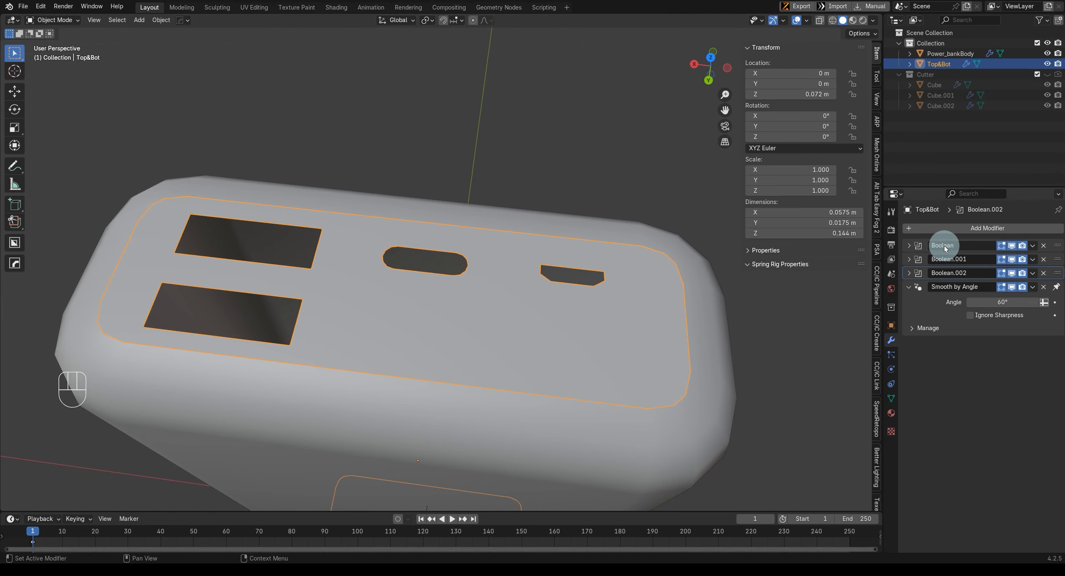
Step: Add a Solidify modifier to Top&Bot and inspect the depth it gives the port openings
left_click(939, 230)
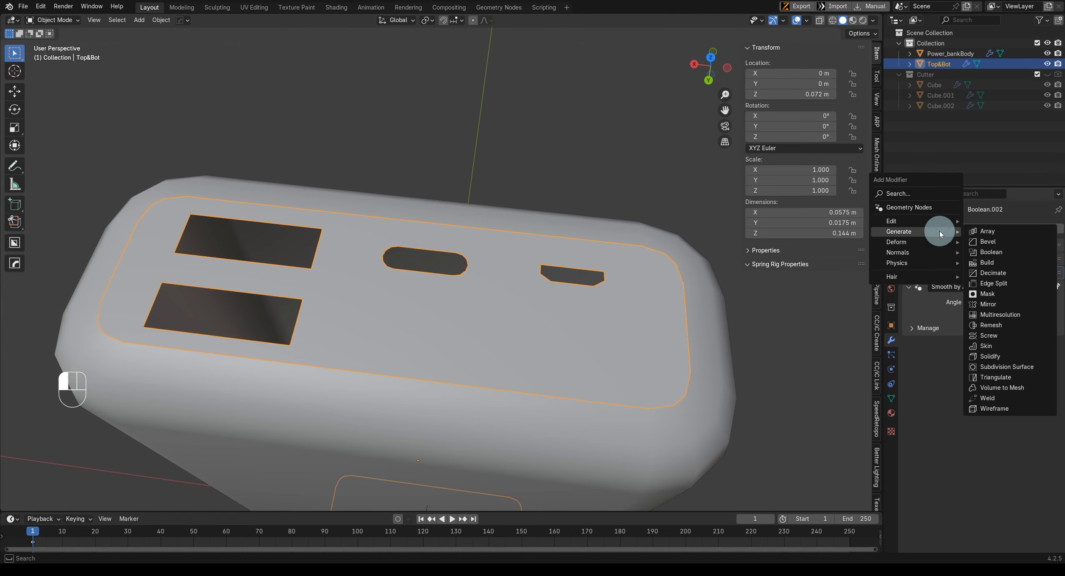
left_click(986, 356)
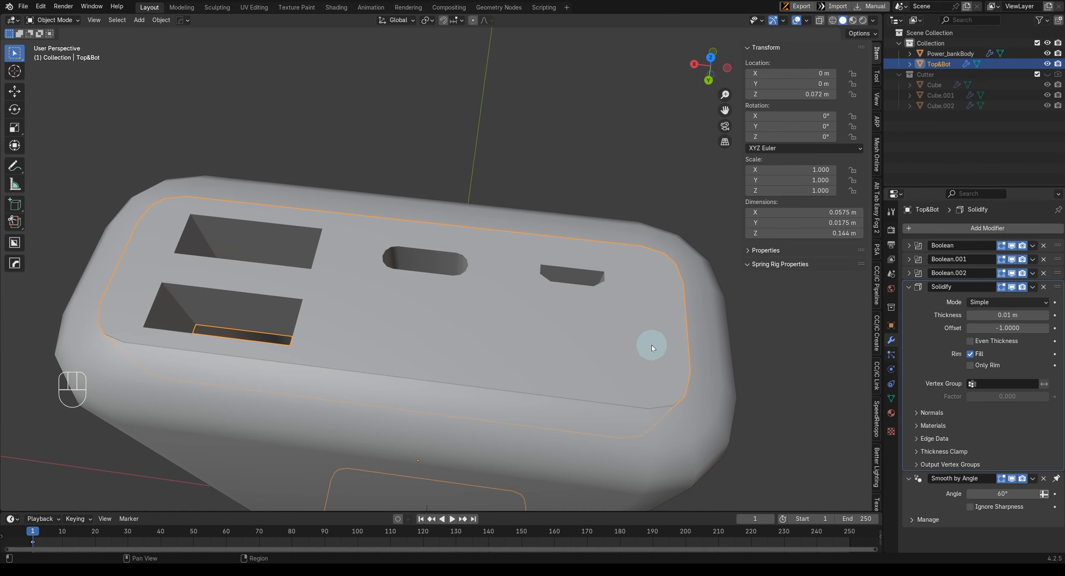
middle_click_drag(651, 345, 492, 297)
key("Tab")
middle_click_drag(400, 309, 537, 341)
key("Tab")
Step: Set the Solidify thickness to 0.012 m and check the plate's depth in a front wireframe view
left_click(992, 315)
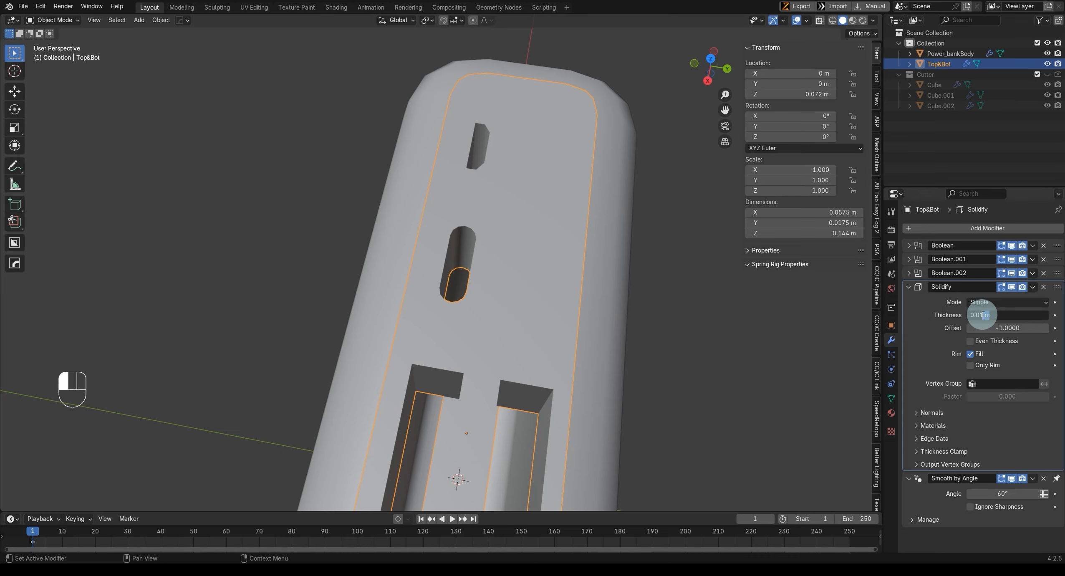
key("Return")
middle_click_drag(314, 396, 379, 348)
key("KP_1")
key("shift+z")
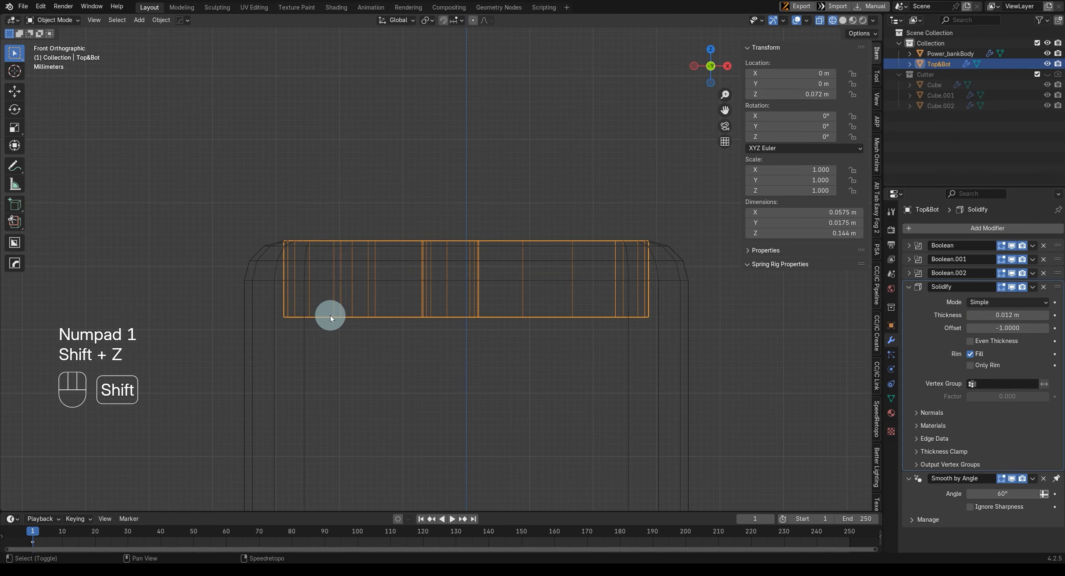
key("shift+z")
mouse_move(341, 319)
middle_mouse_down()
mouse_move(433, 355)
mouse_move(502, 362)
middle_mouse_up()
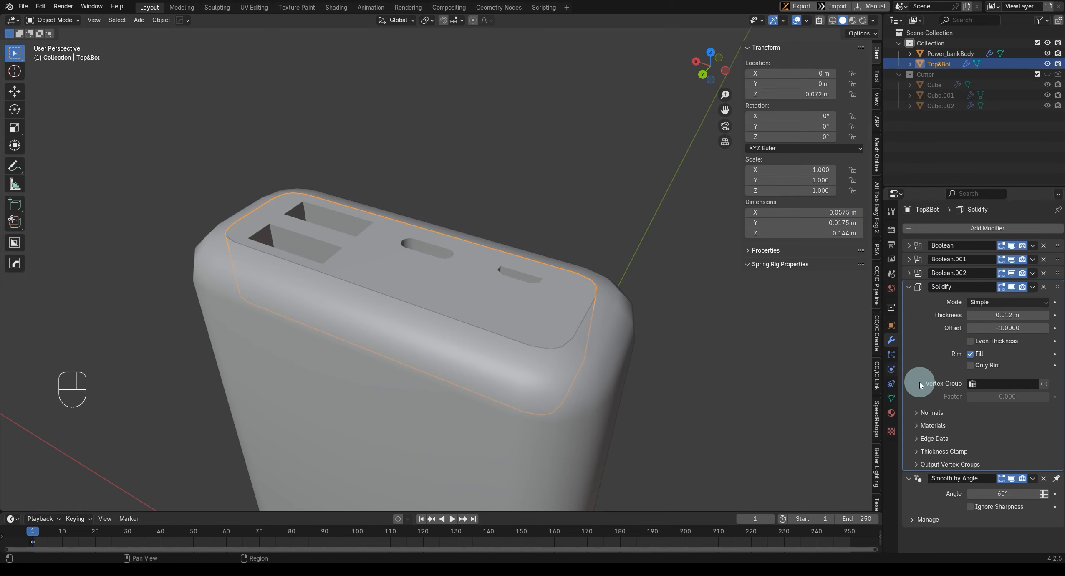
Step: Apply the three Boolean modifiers and the Solidify modifier on Top&Bot
middle_click_drag(614, 352, 457, 344)
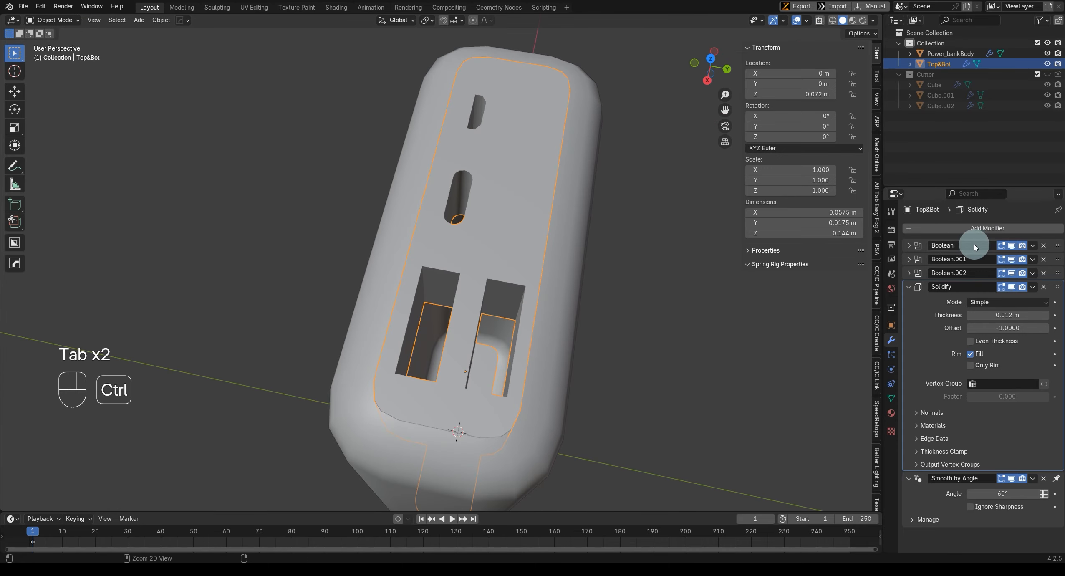
key("ctrl+a")
key("ctrl+a")
key("ctrl+a")
key("ctrl+a")
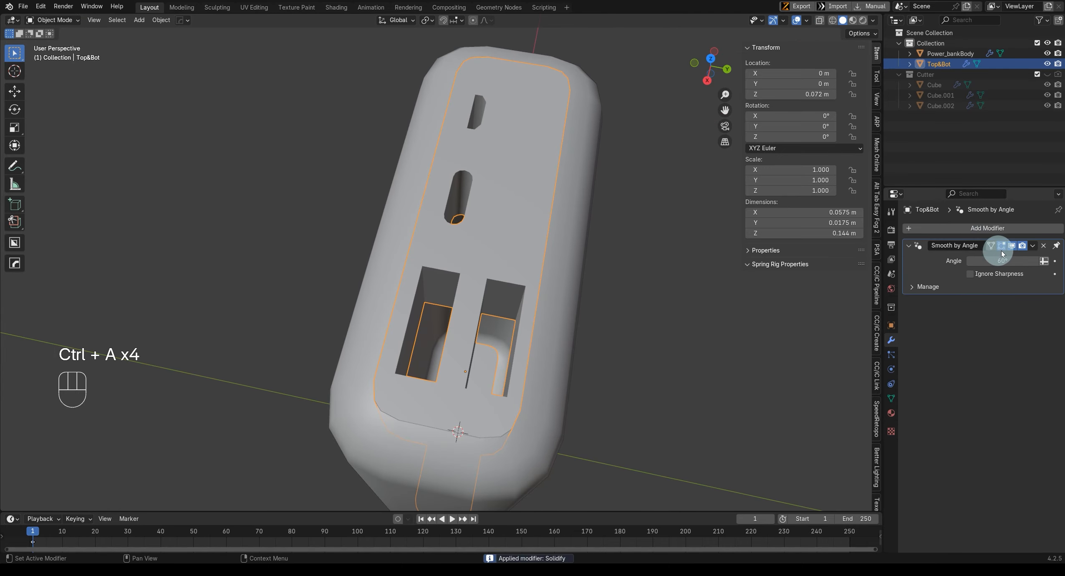
Step: Select the bottom edge loops of all four port openings on Top&Bot and fill them with faces
middle_click_drag(486, 410, 384, 378)
key("Tab")
left_click(435, 350, "alt")
left_click(485, 407, "alt+shift")
left_click(442, 382, "alt+shift")
left_click(385, 430, "alt+shift")
middle_click_drag(386, 430, 576, 434)
middle_click_drag(428, 154, 485, 318)
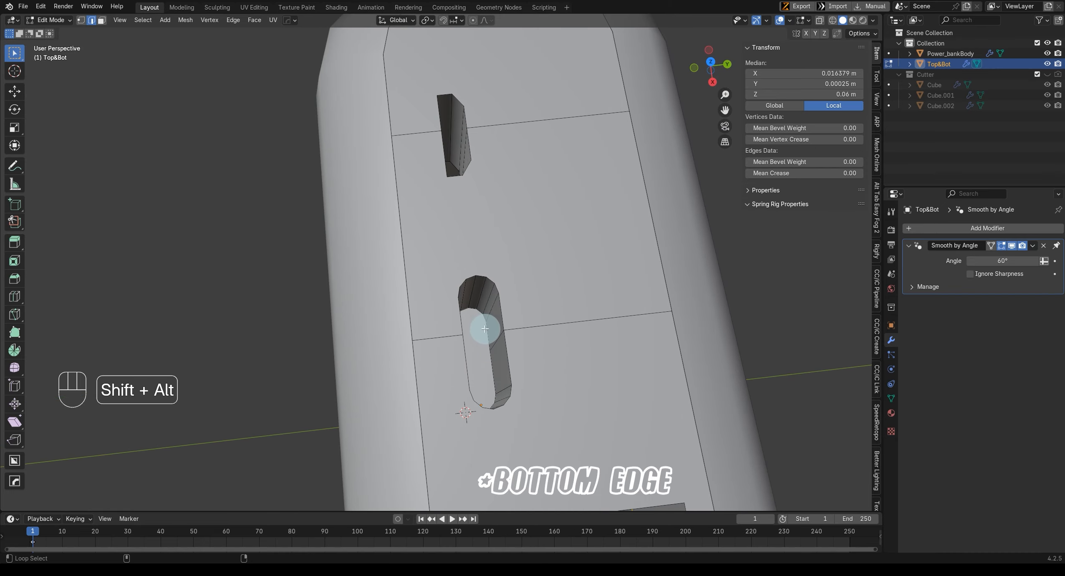
left_click(490, 368, "alt+shift")
middle_click_drag(490, 368, 383, 381)
left_click(597, 255, "alt+shift")
middle_click_drag(632, 256, 484, 282)
left_click(475, 276, "alt+shift")
key("f")
middle_click_drag(356, 309, 364, 361)
key("Tab")
middle_click_drag(343, 317, 481, 307)
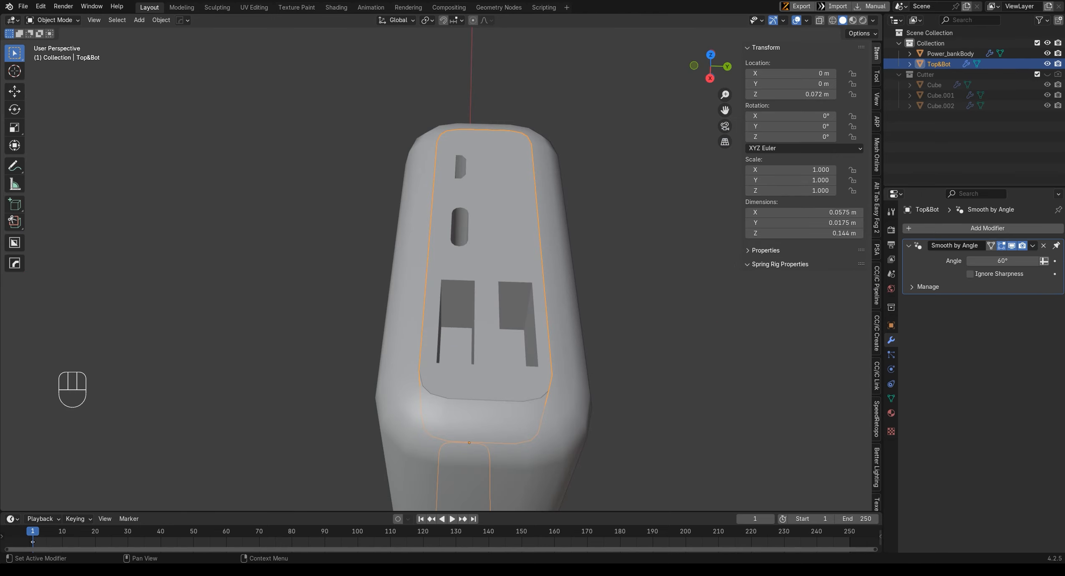
Step: Check the port reference photo and inset the floor faces of the two rectangular ports by about 0.0017 m
right_click_drag(1064, 188, 719, 243)
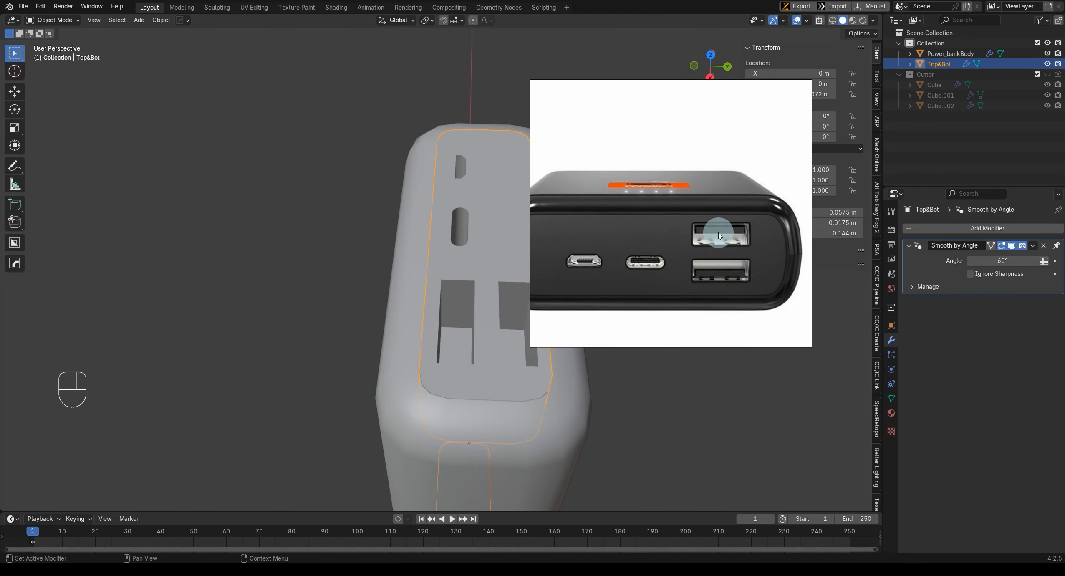
right_click_drag(709, 250, 1064, 318)
middle_click_drag(517, 366, 498, 385)
key("KP_7")
key("Tab")
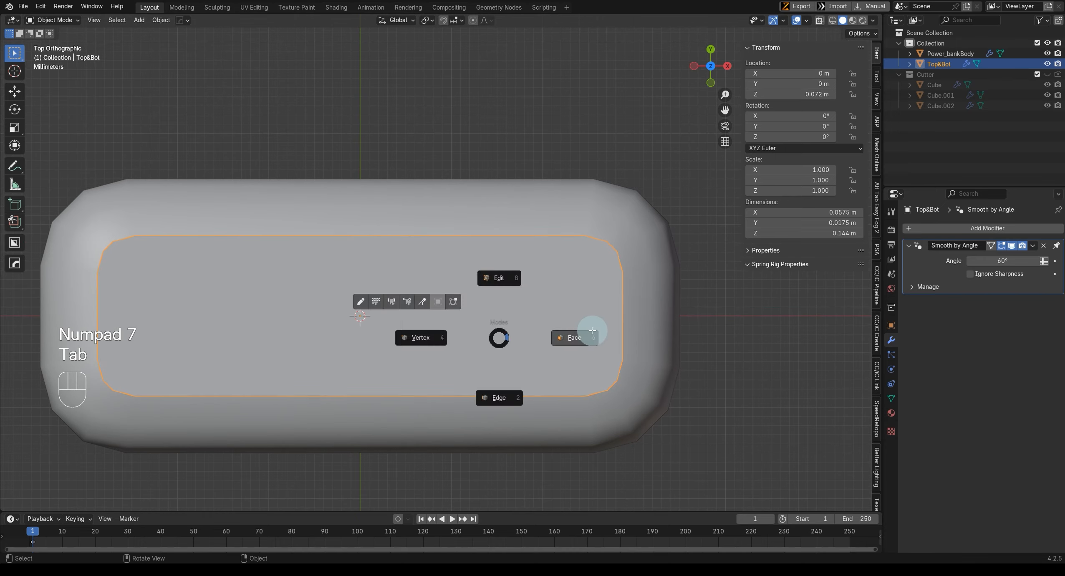
left_click(586, 339)
left_click_drag(238, 380, 393, 410, "ctrl")
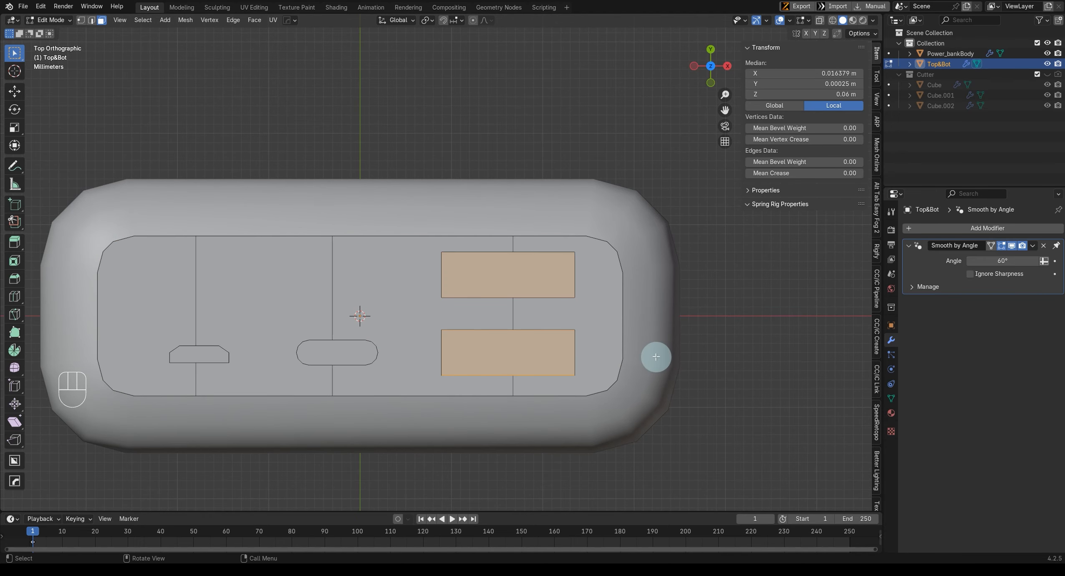
key("i")
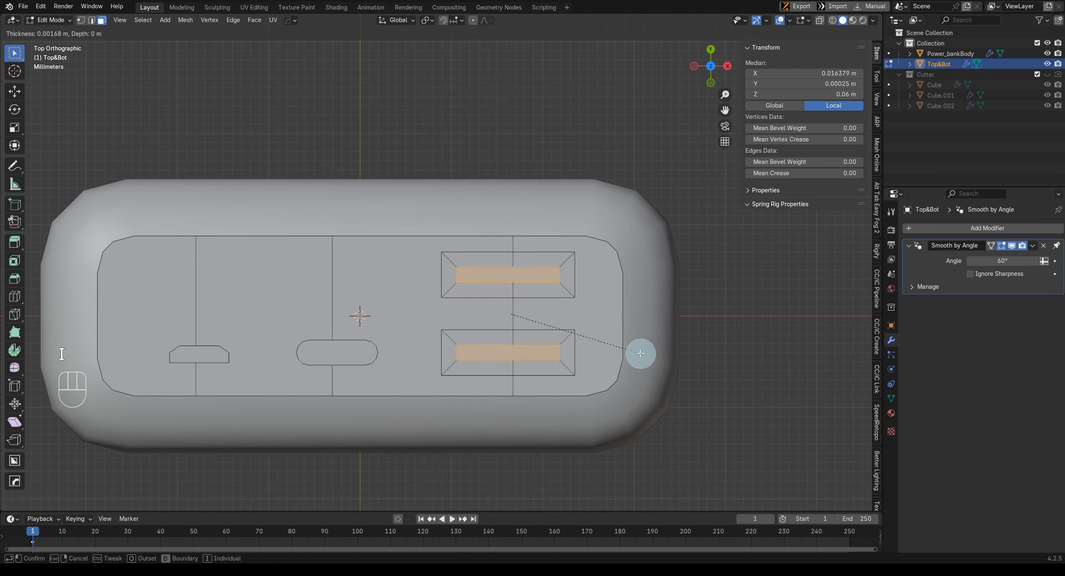
left_click(640, 353)
Step: Scale the two inset faces in the rectangular ports by about 1.11 along X
key("s")
key("x")
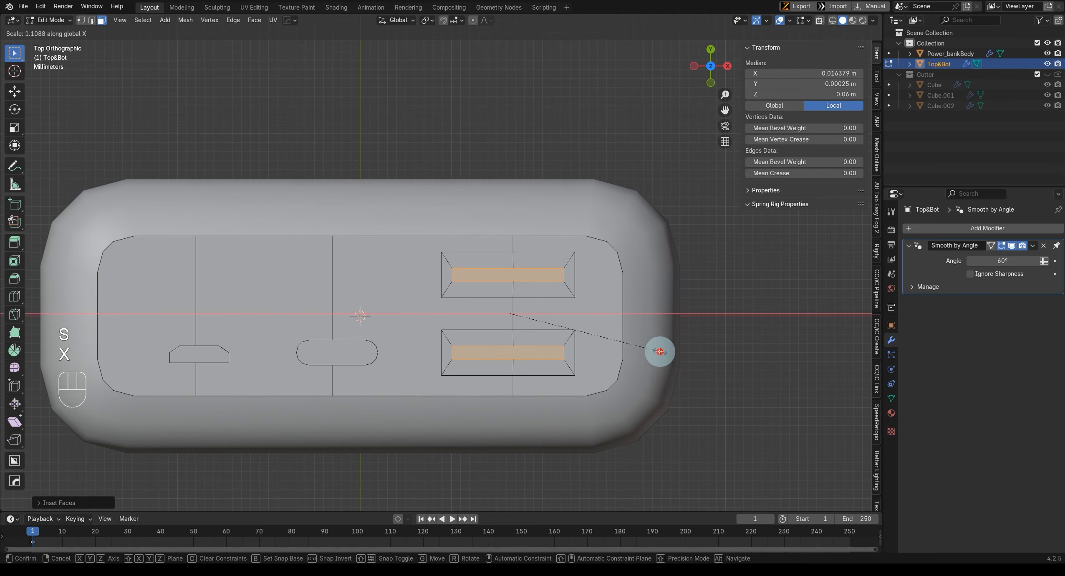
left_click(660, 352)
Step: Move the inset face of the upper rectangular port 0.001 m along Y, toward its outer long edge
left_click(502, 274)
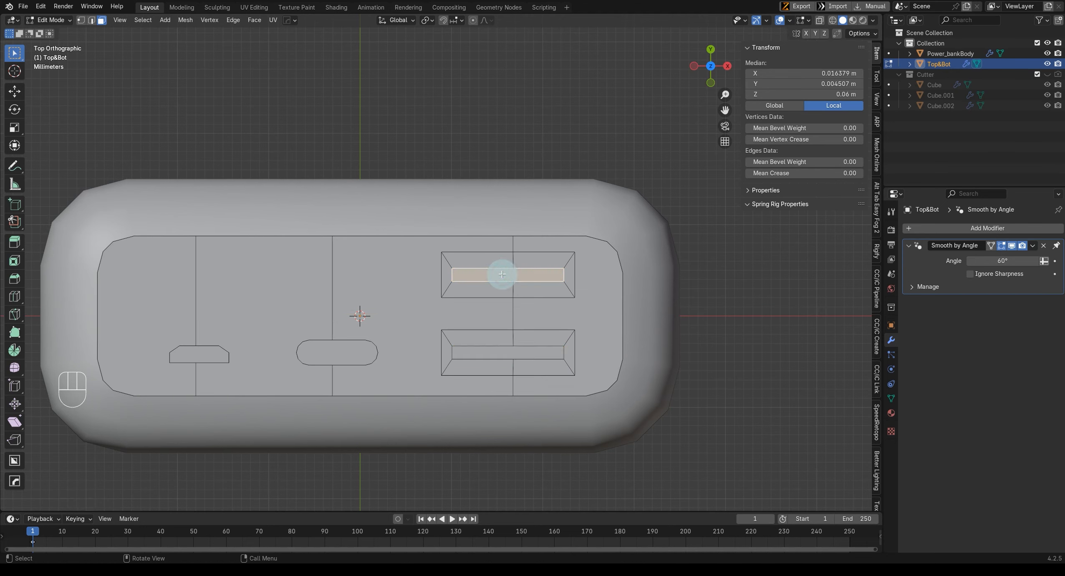
key("g")
key("y")
key("ctrl")
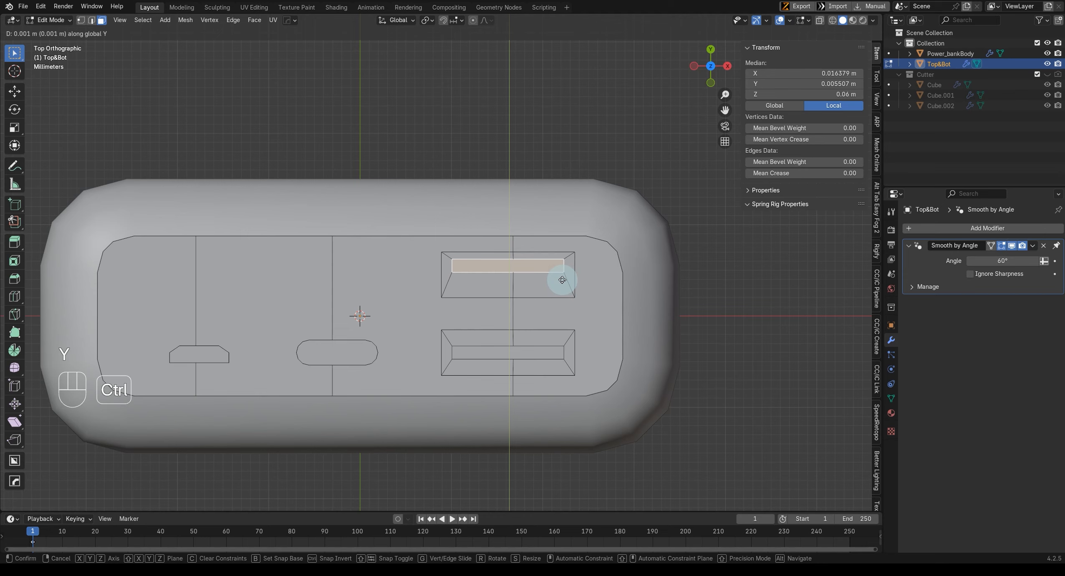
left_click(562, 280)
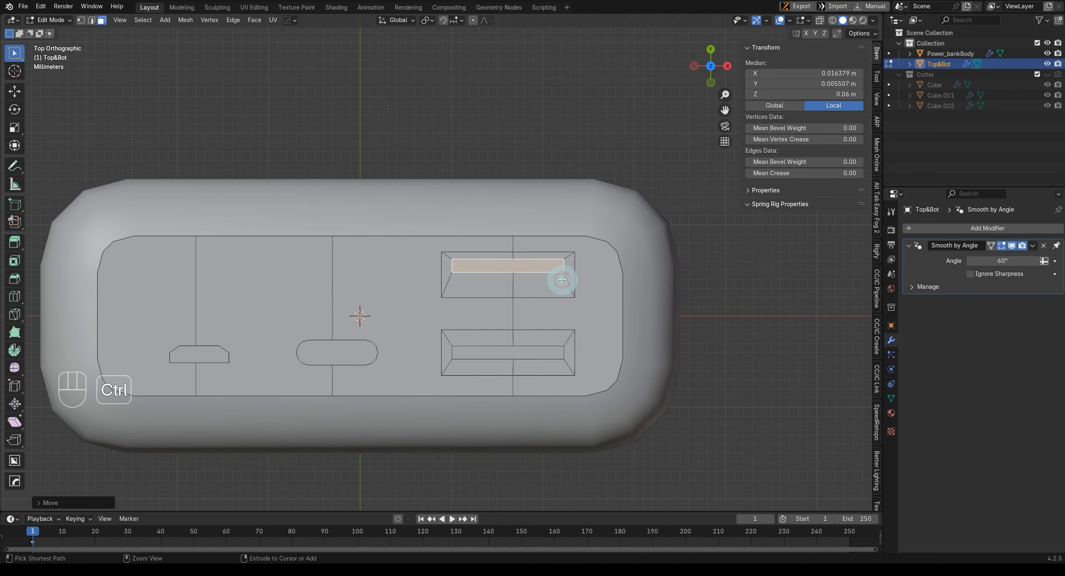
Step: Move the inset face of the lower rectangular port -0.001 m along Y, toward its outer long edge
left_click(517, 355)
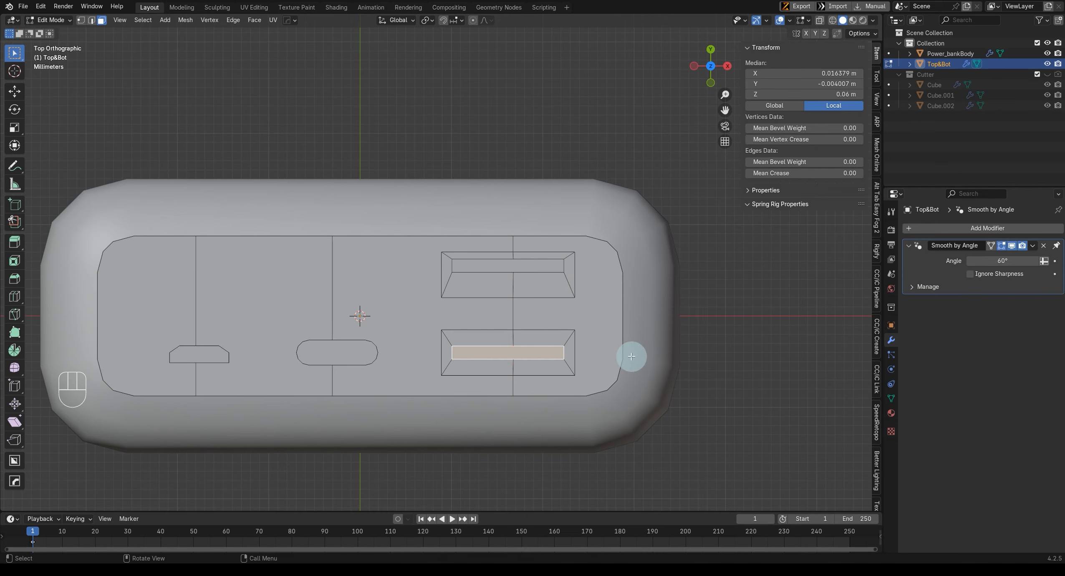
key("g")
key("y")
key("ctrl")
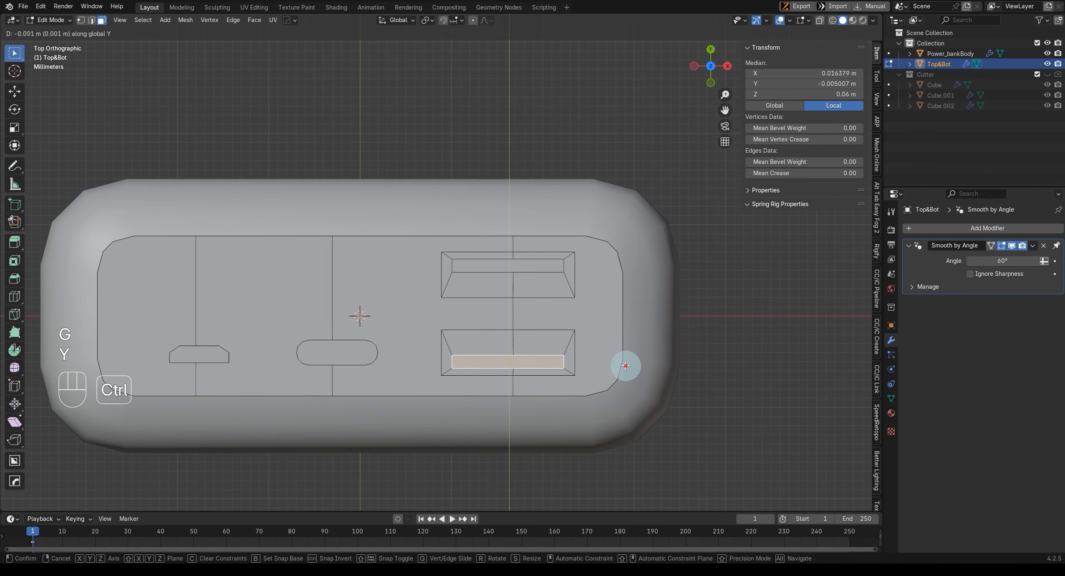
left_click(626, 366)
Step: Extrude both offset inset faces in the rectangular ports upward by about 0.0115 m to form the connector tongues
middle_click_drag(423, 370, 495, 266)
left_click(461, 229, "shift")
middle_click_drag(461, 229, 509, 275)
key("e")
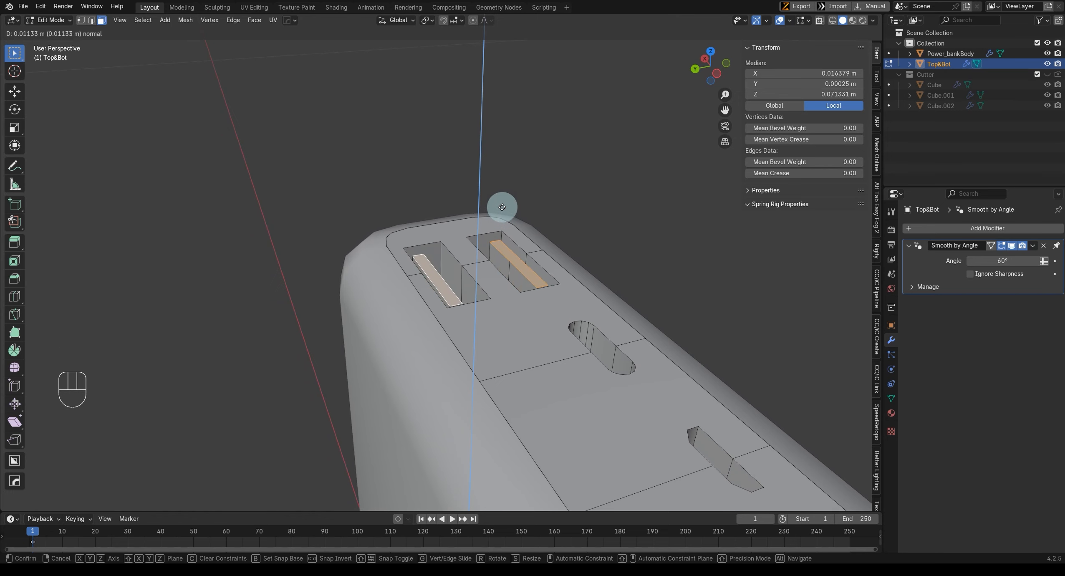
left_click(502, 205)
mouse_move(475, 317)
middle_mouse_down()
mouse_move(578, 338)
mouse_move(675, 305)
mouse_move(597, 302)
mouse_move(390, 393)
mouse_move(580, 438)
mouse_move(475, 400)
mouse_move(462, 302)
middle_mouse_up()
Step: Inset the floor face of the pill-shaped port by about 0.0008 m
left_click(467, 274)
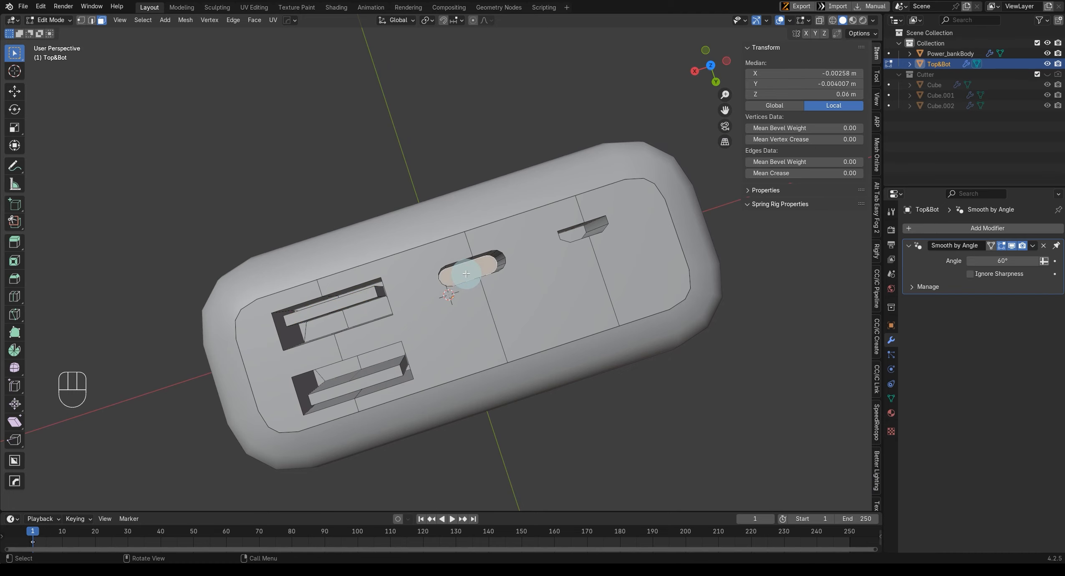
key("KP_7")
middle_click_drag(433, 283, 459, 329, "shift")
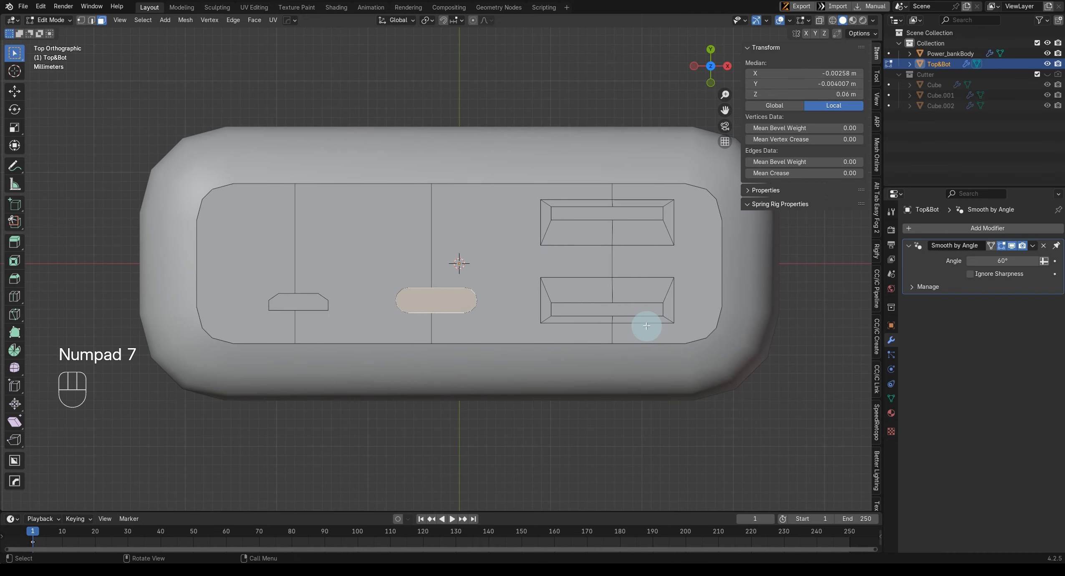
key("i")
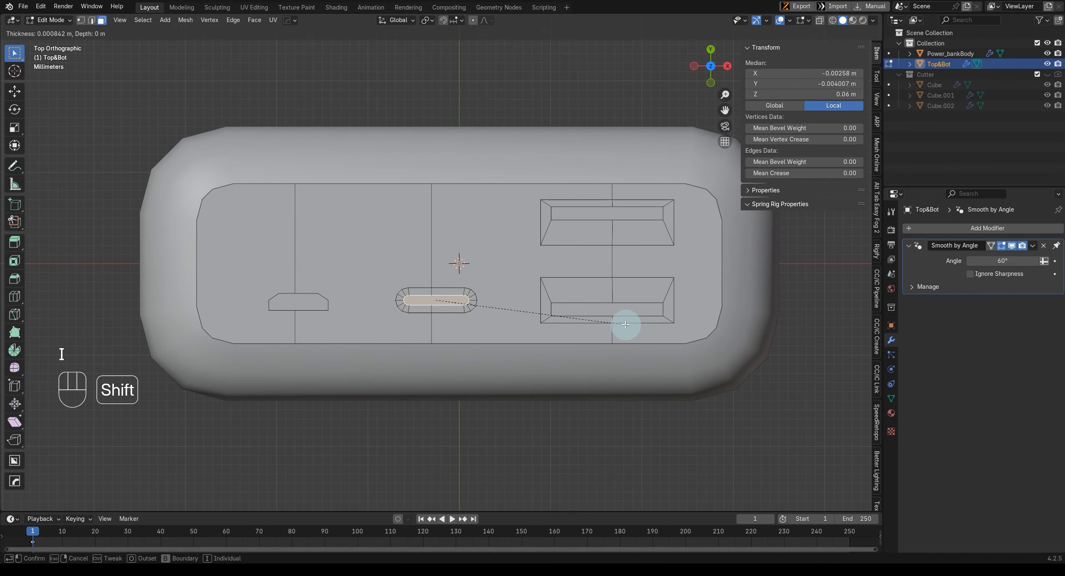
left_click(626, 324)
scroll(419, 312, "up", 3)
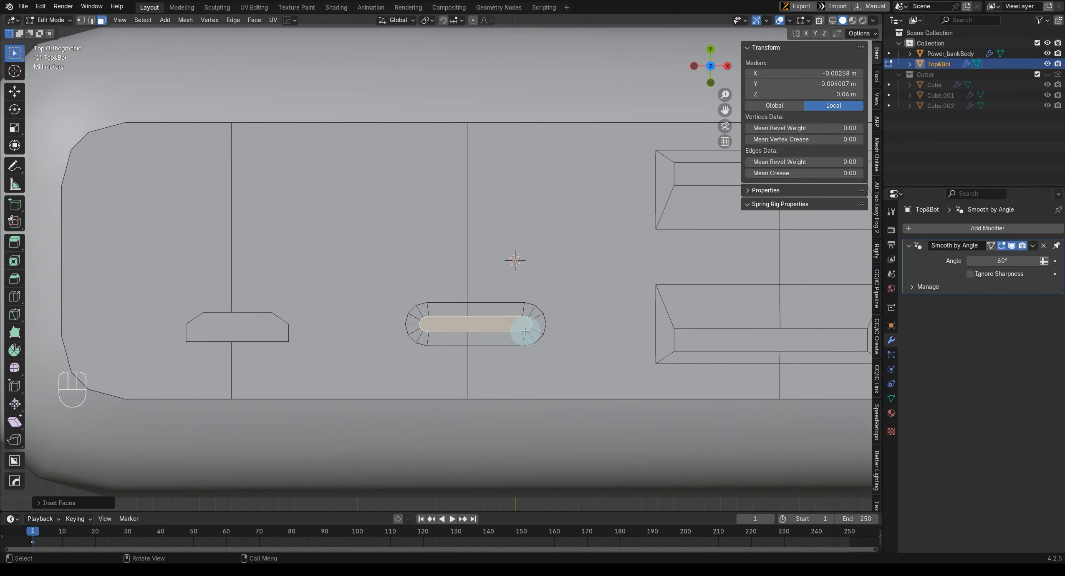
scroll(525, 331, "up", 2)
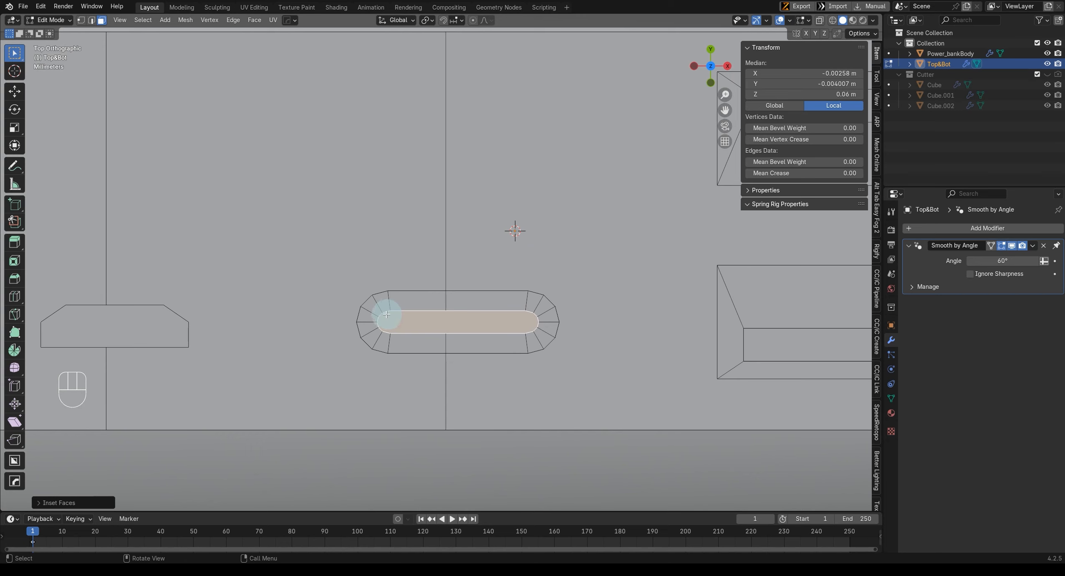
key("s")
right_click(397, 295)
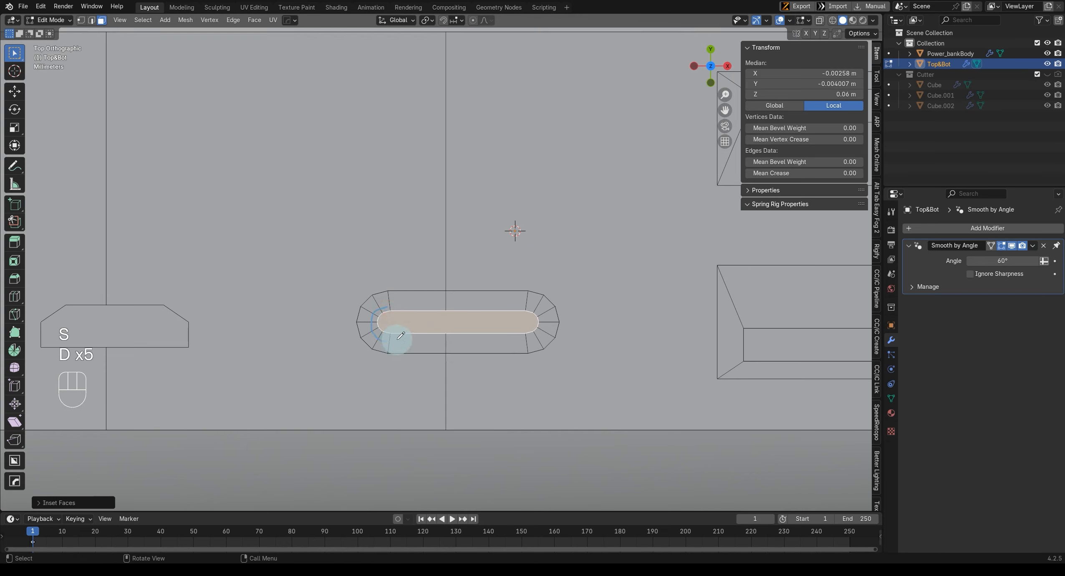
left_click_drag(396, 340, 399, 340)
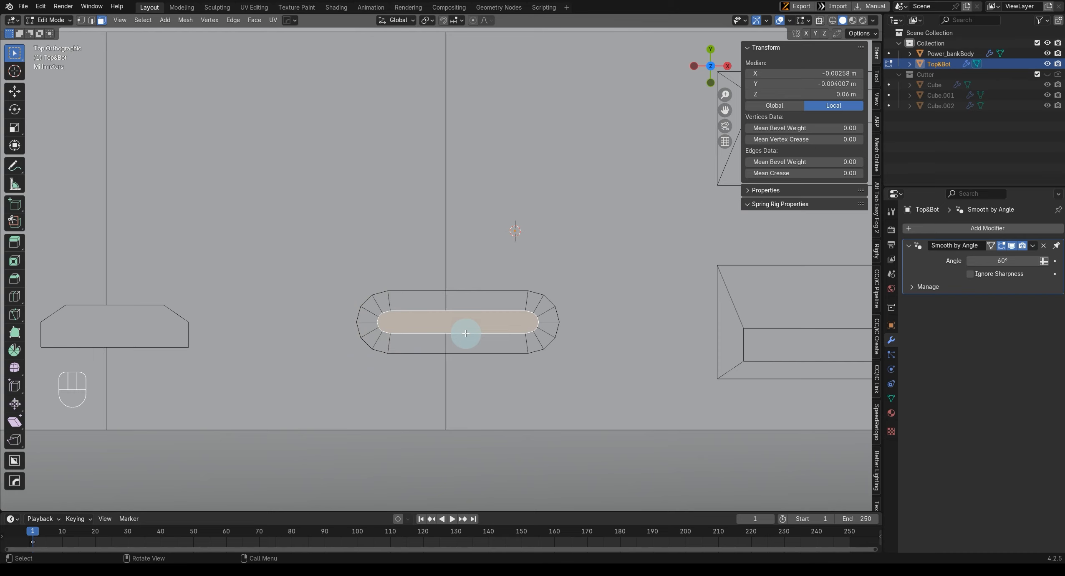
Step: Scale the pill-shaped port's inset face down along Y to make it a narrower strip
key("s")
key("y")
left_click(532, 304)
Step: Select the curved edges at the left end of the pill-shaped port's inset strip and flatten them along X
scroll(441, 303, "up", 2)
middle_click_drag(440, 304, 490, 327, "shift")
left_click(411, 345)
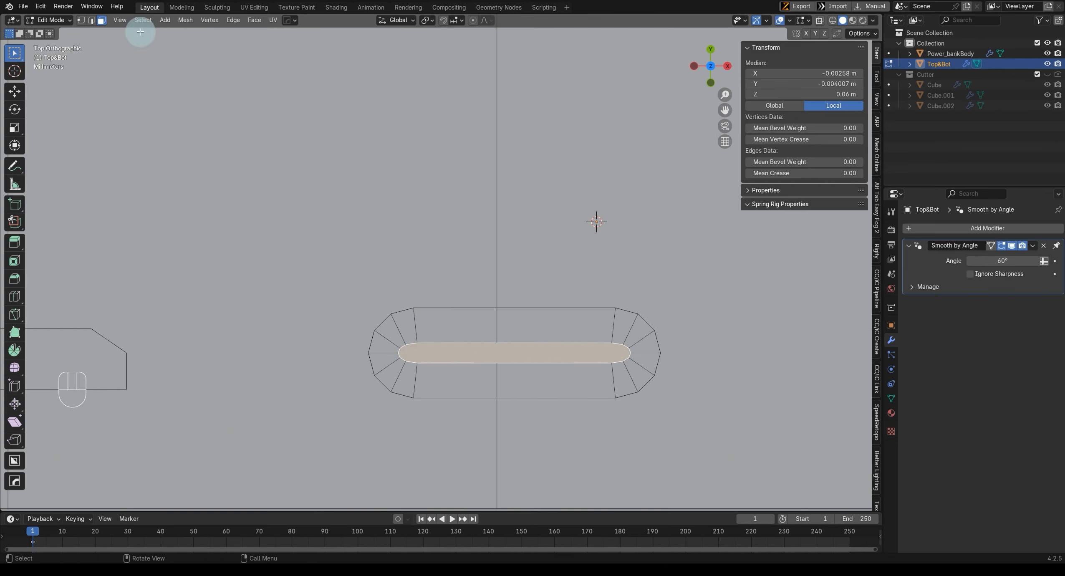
left_click(93, 20)
left_click(414, 342)
left_click(408, 363, "ctrl")
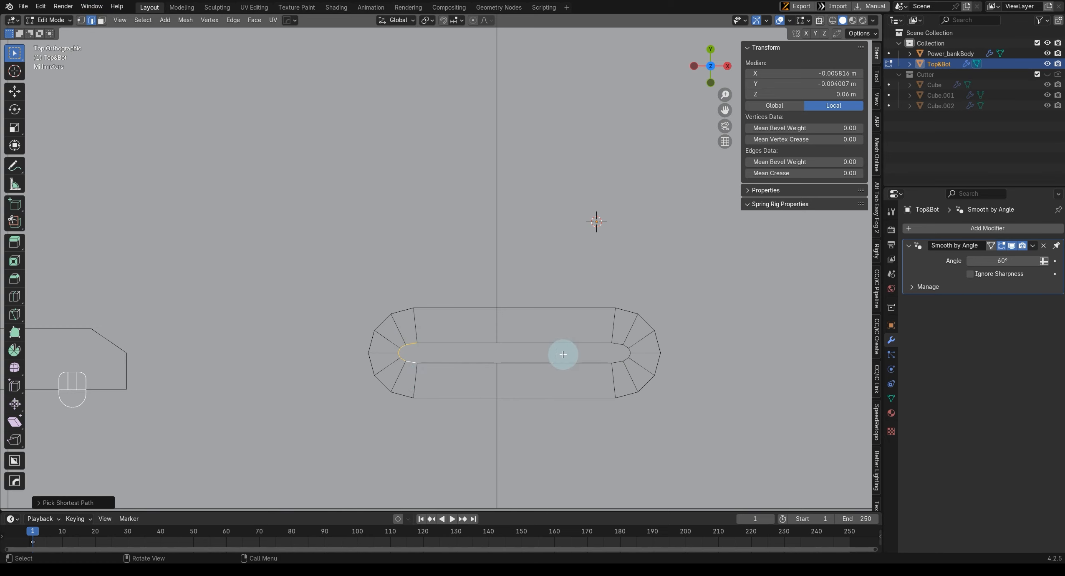
key("s")
key("x")
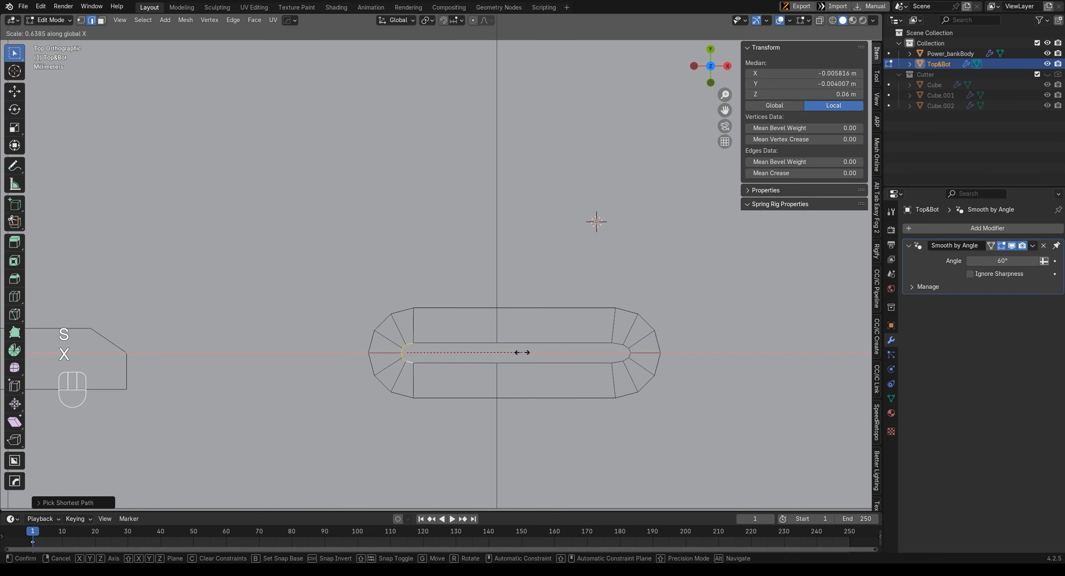
left_click(466, 351)
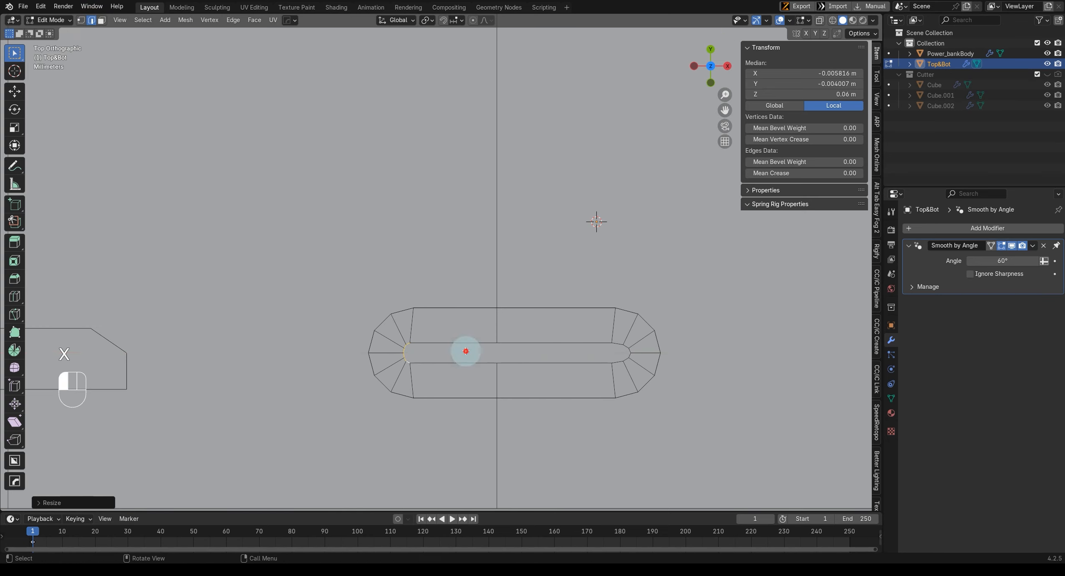
Step: Select the curved edges at the strip's right end and scale them by about 0.35 along X
left_click(619, 342, "ctrl")
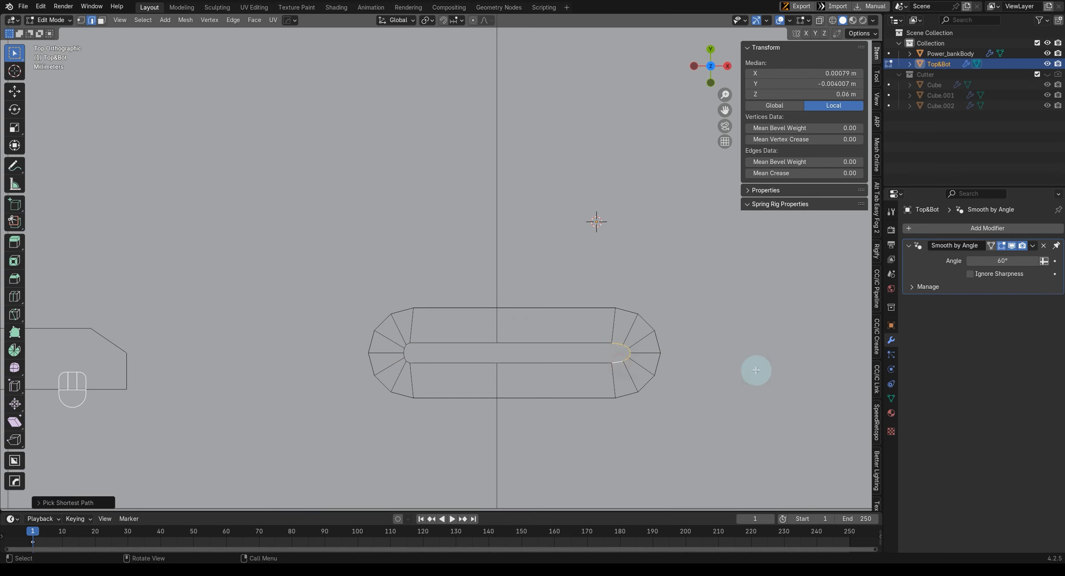
key("s")
key("x")
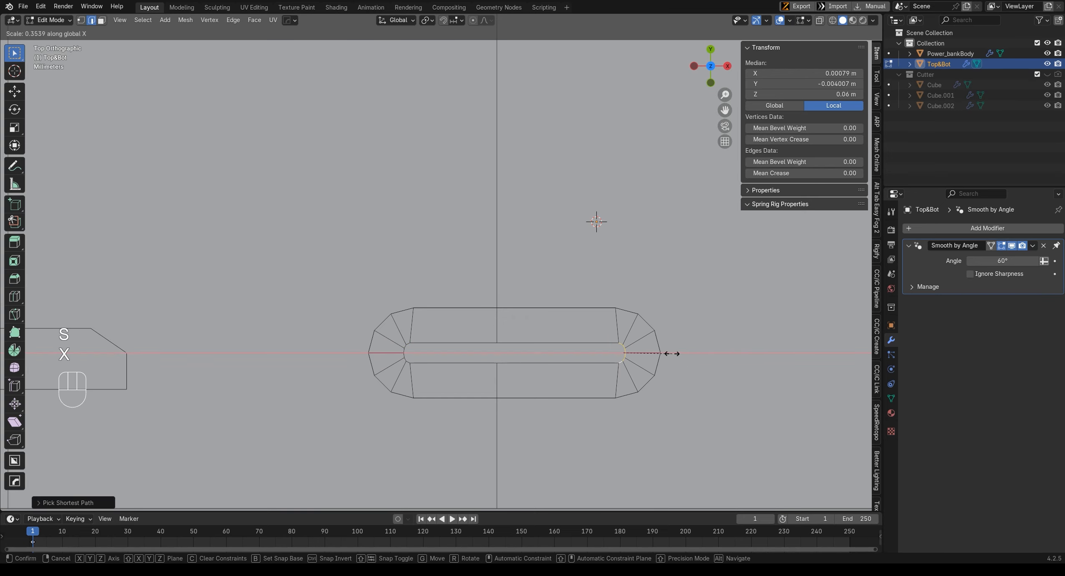
left_click(668, 354)
Step: Select the narrow strip face in the pill-shaped port and extrude it upward by about 0.0113 m
scroll(526, 342, "down", 3)
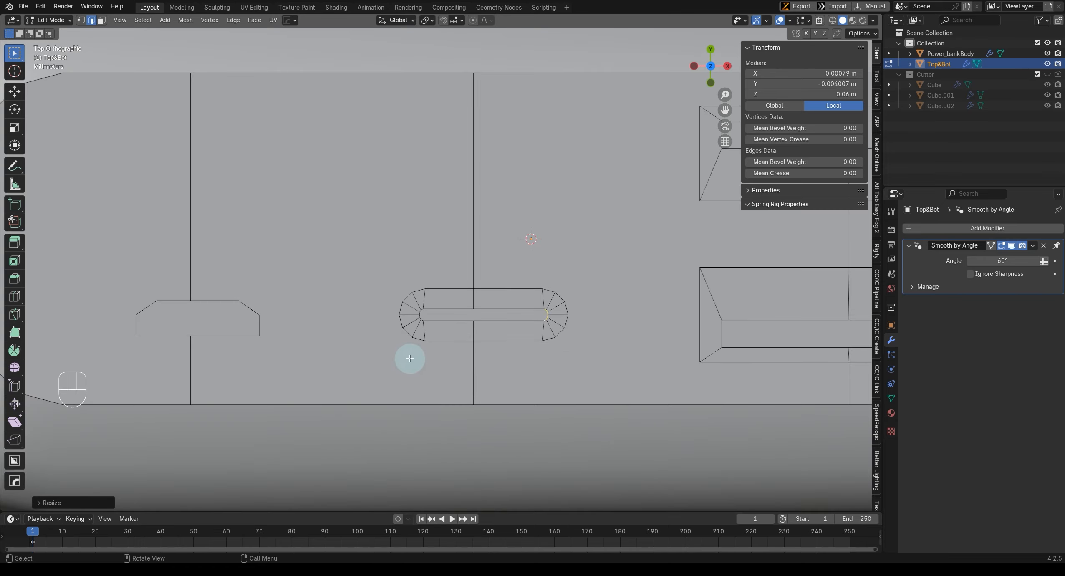
middle_click_drag(488, 352, 523, 359, "shift")
scroll(507, 353, "down", 2)
middle_click_drag(480, 301, 476, 314)
key("Tab")
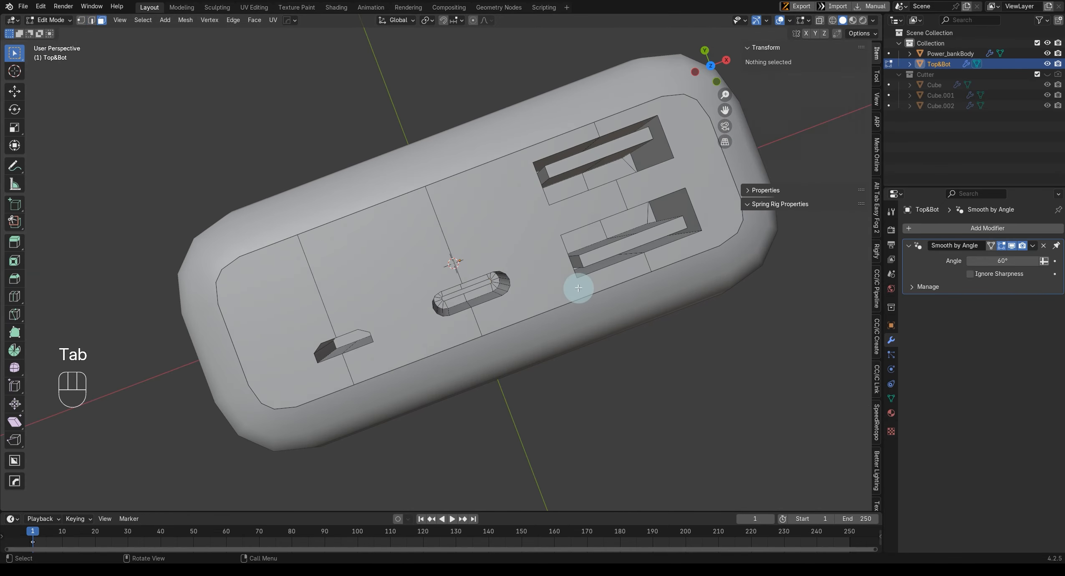
left_click(580, 283)
scroll(501, 304, "up", 3)
left_click(501, 304)
scroll(500, 288, "down", 4)
middle_click_drag(500, 281, 606, 259)
key("e")
left_click(535, 314)
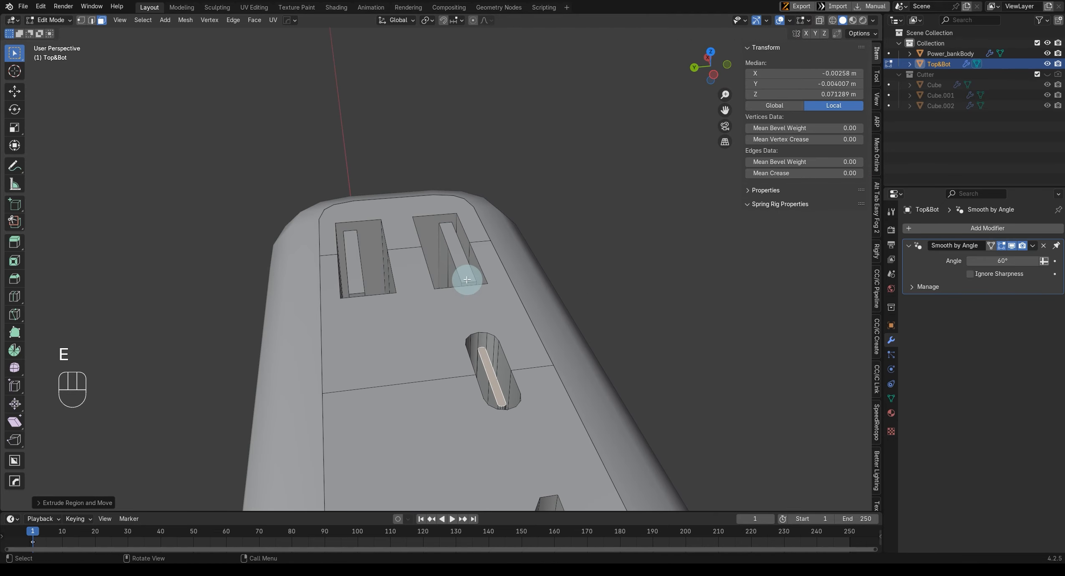
Step: Set the snap target to Vertex and move the pill-shaped port's tongue along Z, level with the rectangular ports' tongues
left_click(454, 20)
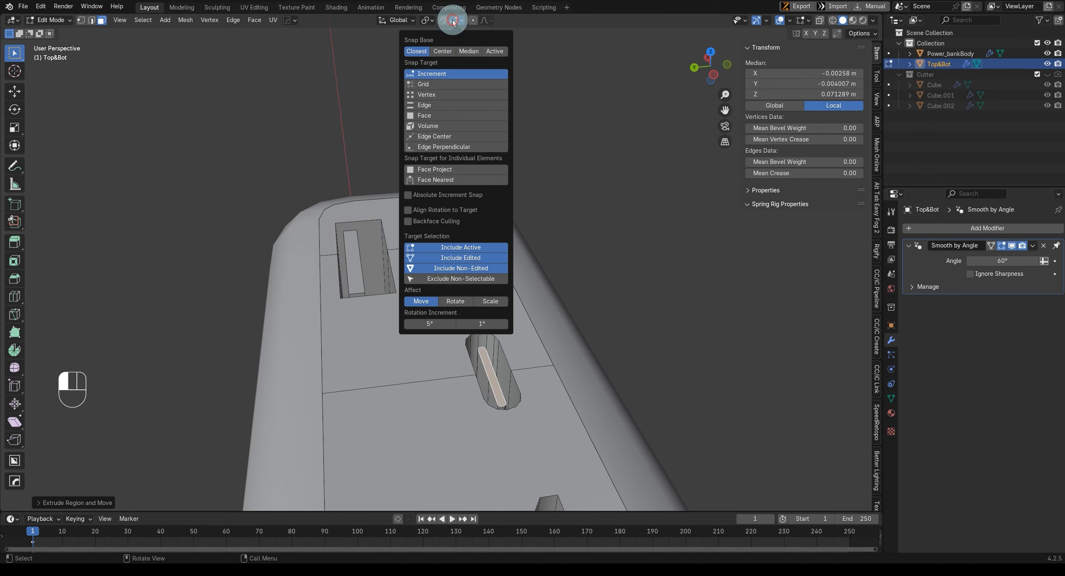
left_click(429, 94)
middle_click_drag(510, 372, 489, 398)
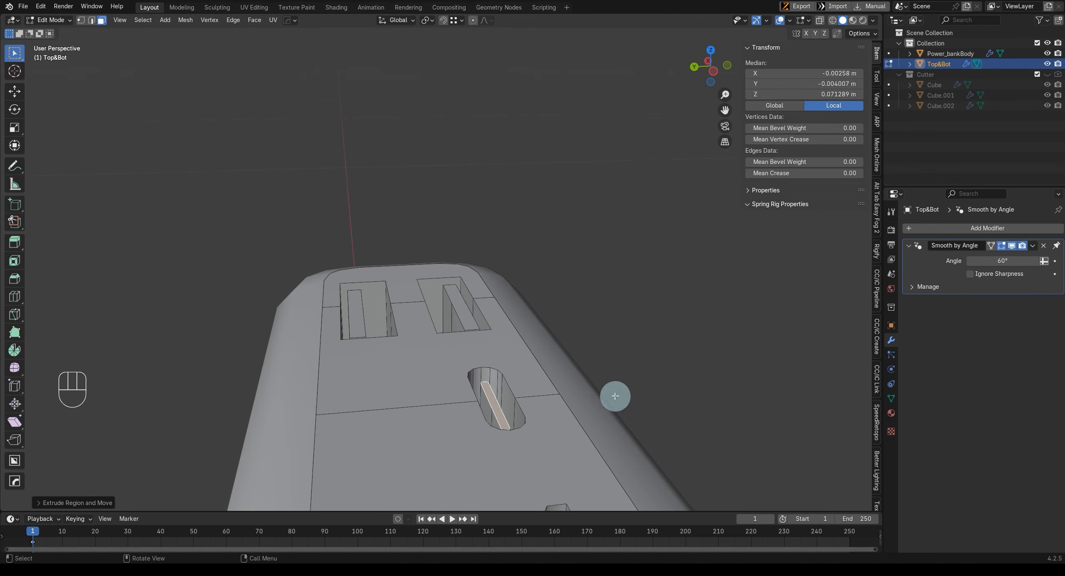
key("g")
key("z")
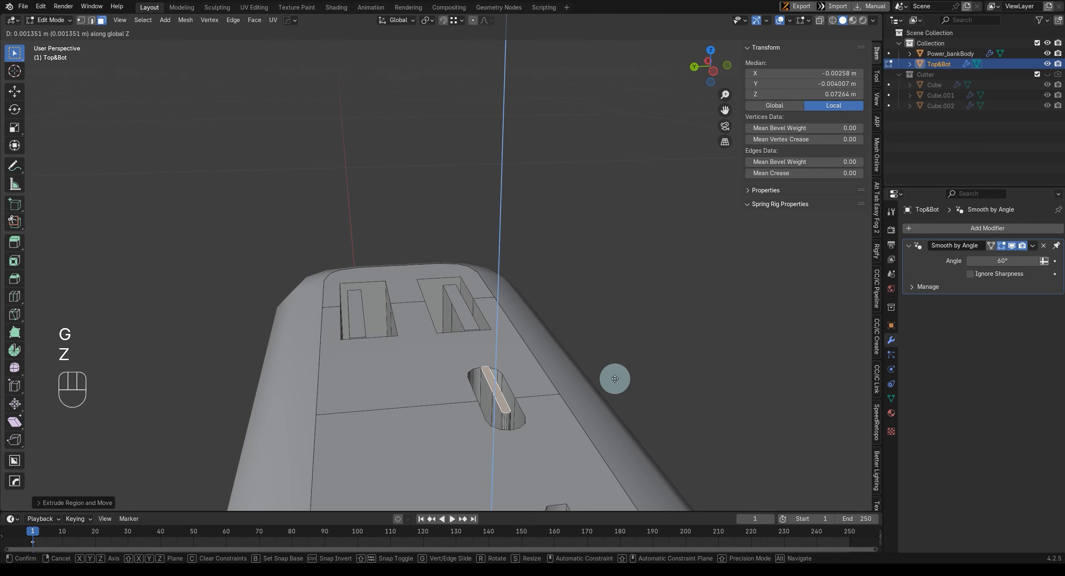
key("ctrl")
left_click(466, 329)
Step: Inset the floor face of the trapezoidal port by about 0.0007 m
middle_click_drag(466, 329, 421, 345)
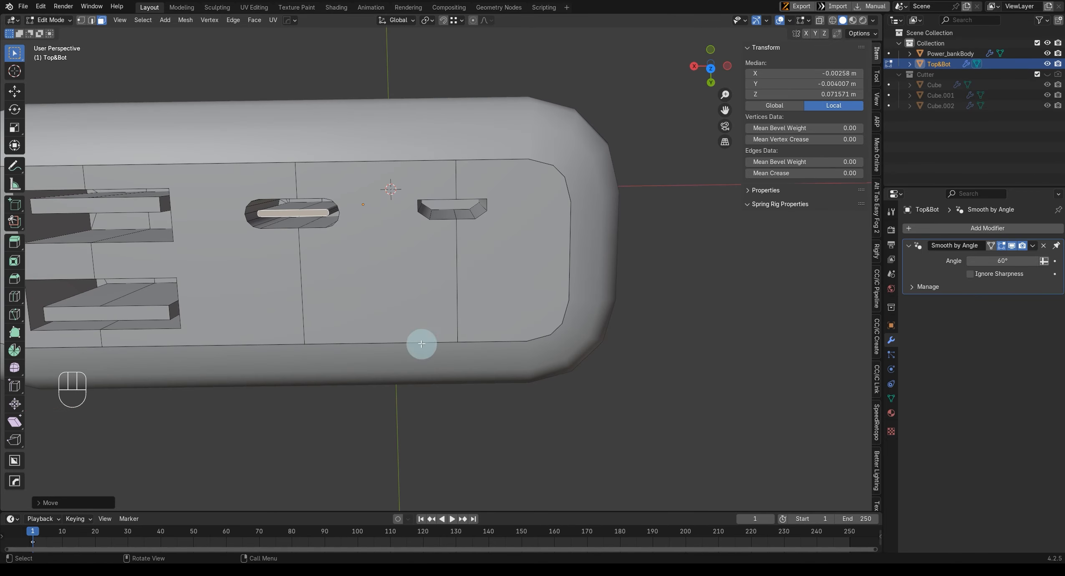
left_click(444, 208)
key("KP_7")
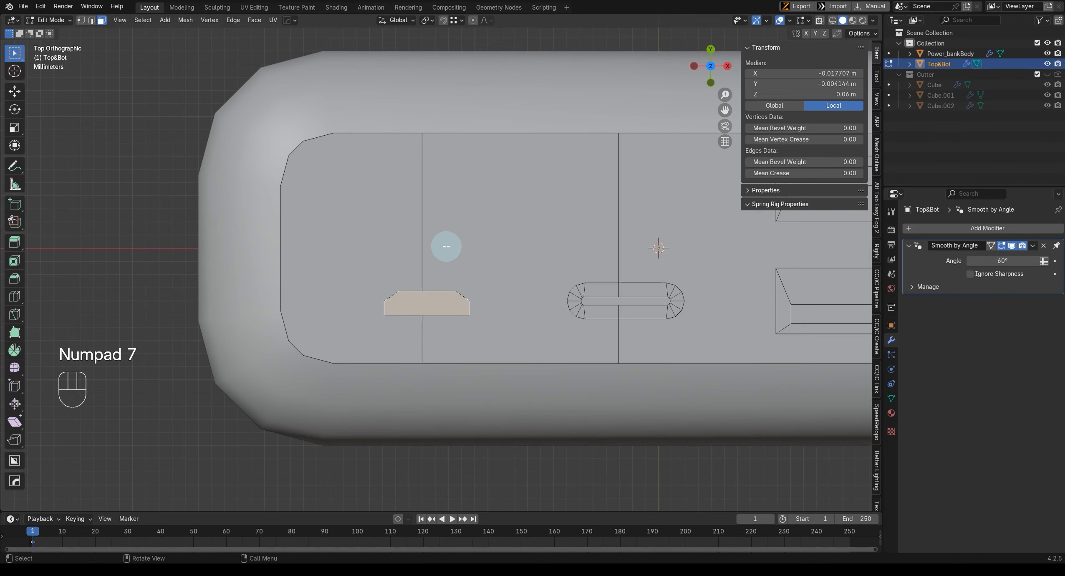
key("i")
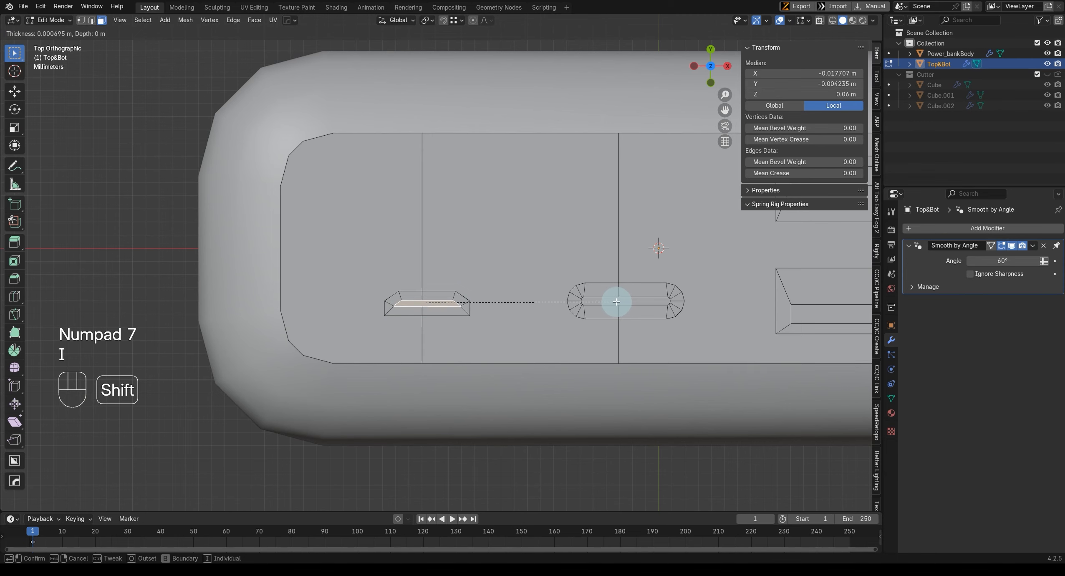
left_click(622, 303)
scroll(483, 305, "up", 3)
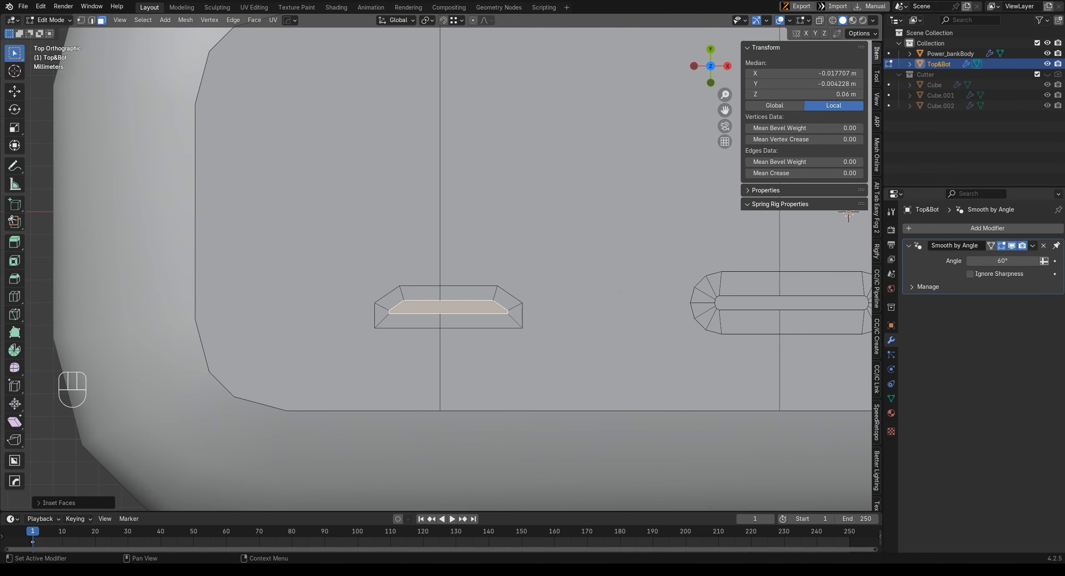
Step: Move the inset face about 0.0003 m along negative Y, toward the trapezoidal port's long edge
key("g")
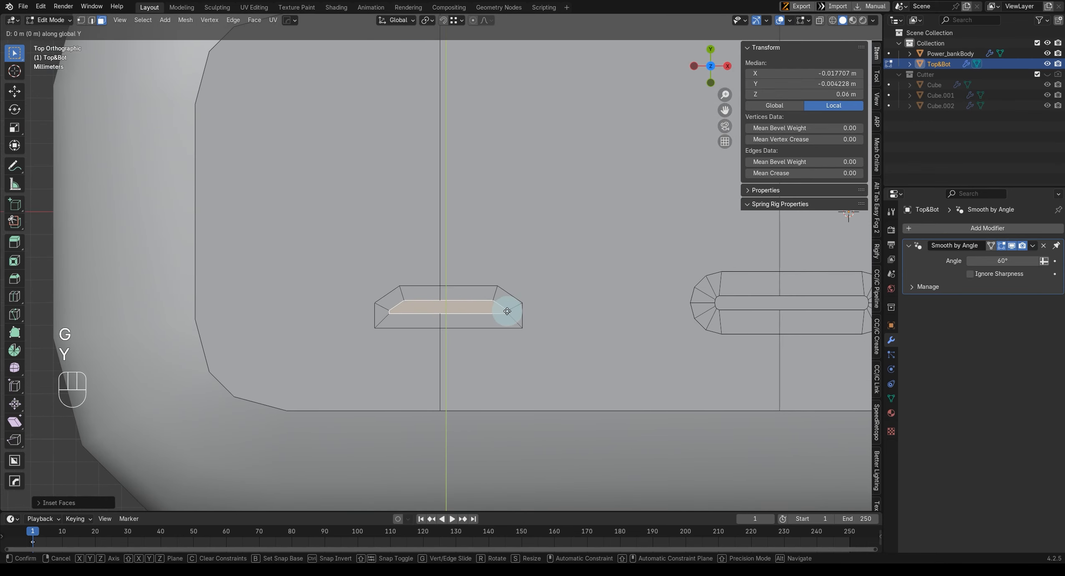
key("y")
left_click(505, 318)
scroll(455, 326, "up", 3)
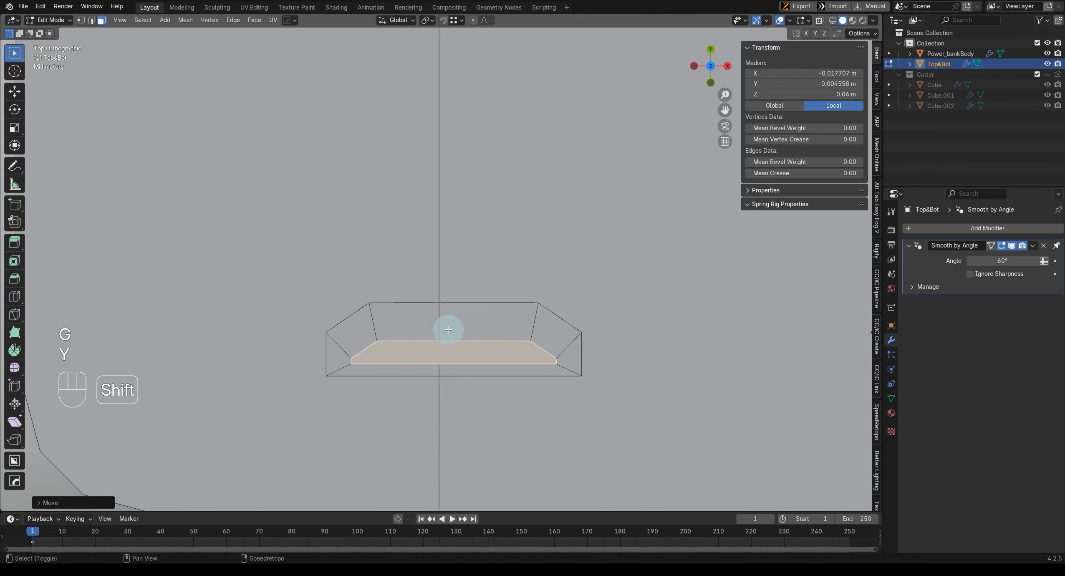
middle_click_drag(455, 326, 456, 305, "shift")
scroll(443, 319, "down", 1)
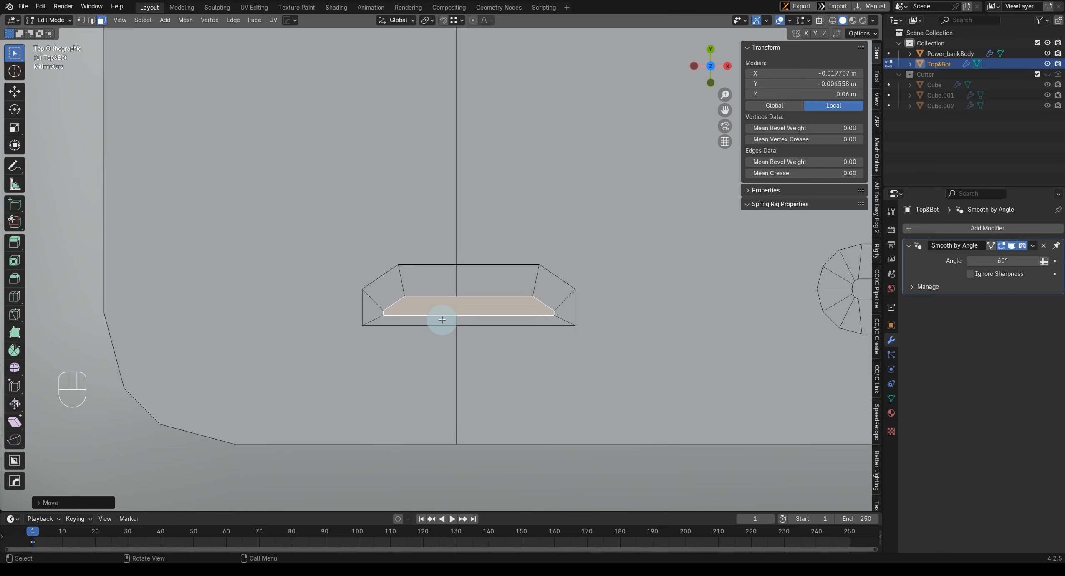
Step: Select the two upper edges of the trapezoidal port's inset face and move them about 0.0004 m along negative Y to form a thin strip
key("Tab")
left_click(444, 289)
key("Tab")
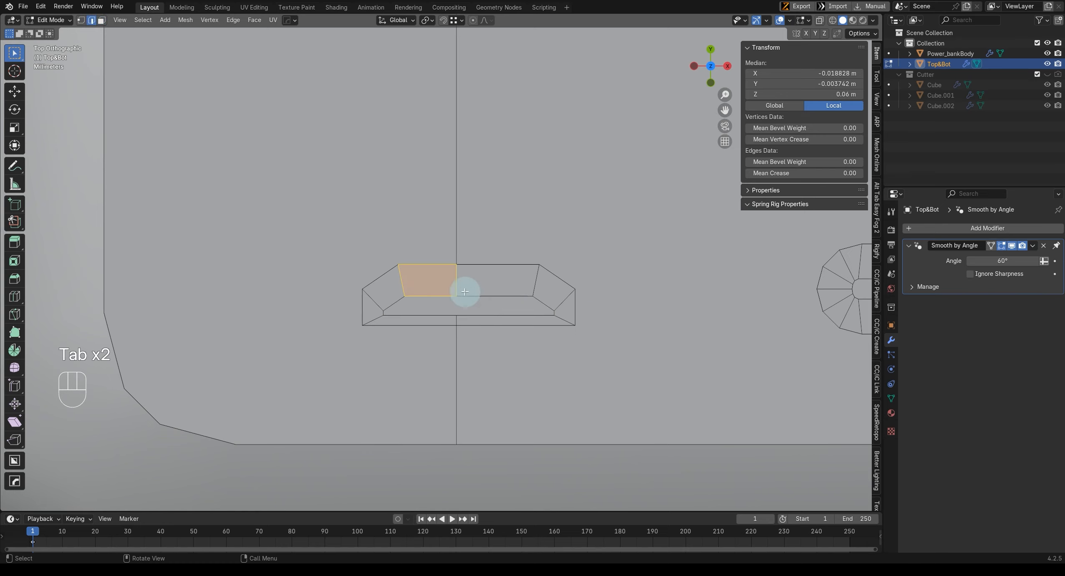
left_click(448, 297)
left_click(488, 294, "shift")
key("g")
key("y")
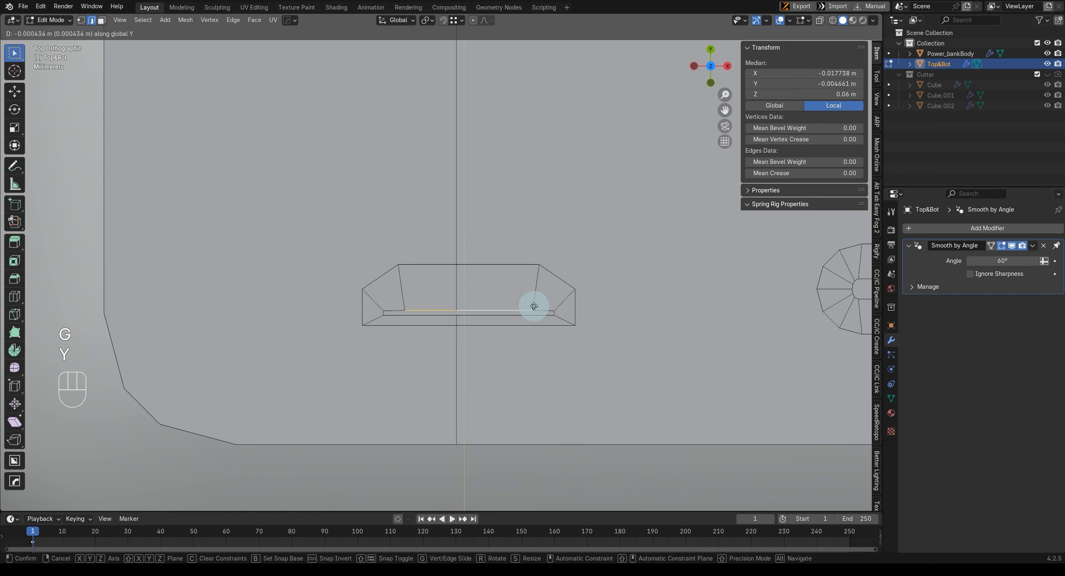
left_click(533, 306)
scroll(537, 316, "up", 1)
Step: Select the thin strip face in the trapezoidal port and scale it by about 0.8 along X
key("Tab")
left_click(557, 324)
key("s")
key("x")
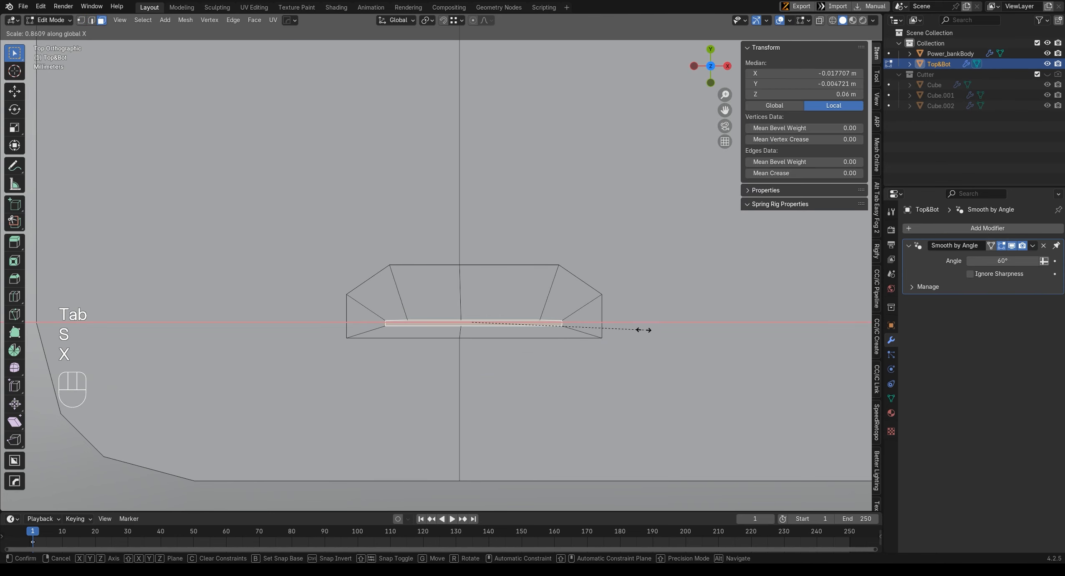
left_click(629, 329)
scroll(468, 326, "down", 2)
mouse_move(469, 326)
middle_mouse_down()
mouse_move(476, 340)
mouse_move(475, 319)
middle_mouse_up()
key("KP_7")
scroll(480, 326, "up", 4)
scroll(505, 305, "down", 2, "shift")
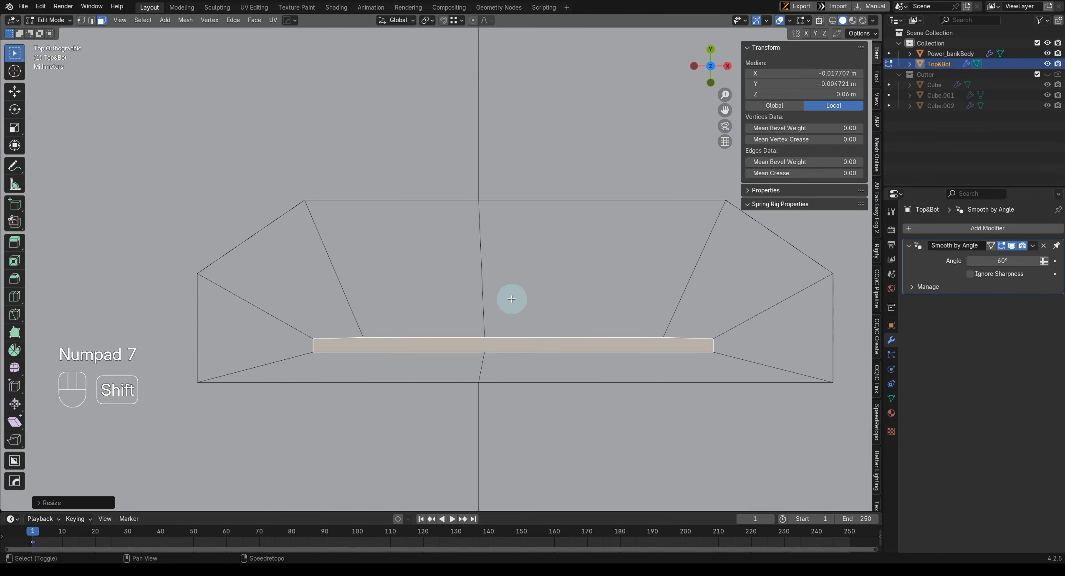
scroll(476, 372, "down", 2)
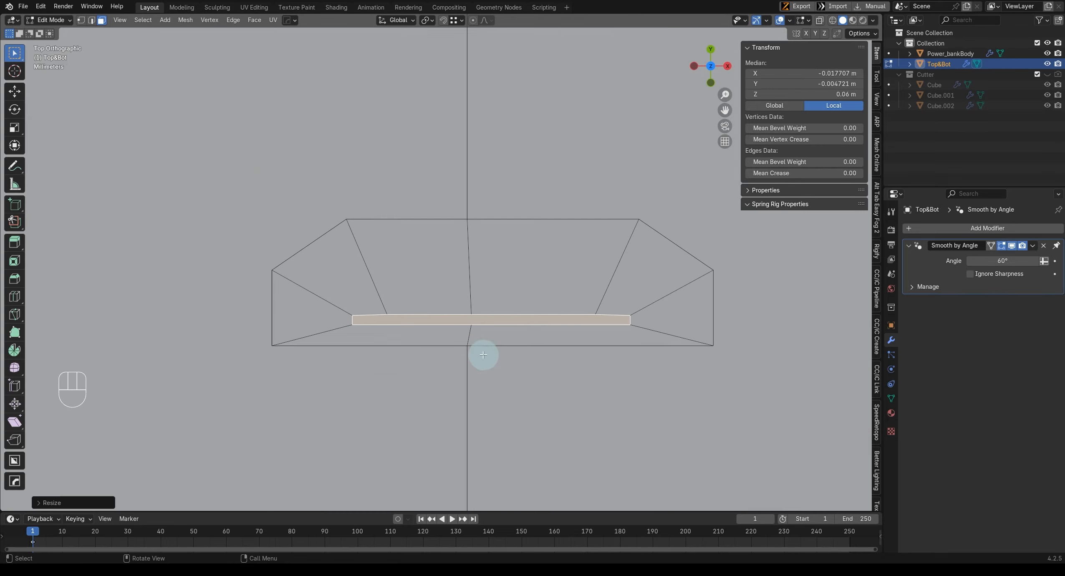
Step: Select the middle edges above and below the strip in the trapezoidal port and flatten them along X with scale 0
key("Tab")
left_click(488, 386)
left_click(468, 294)
left_click(472, 337, "shift")
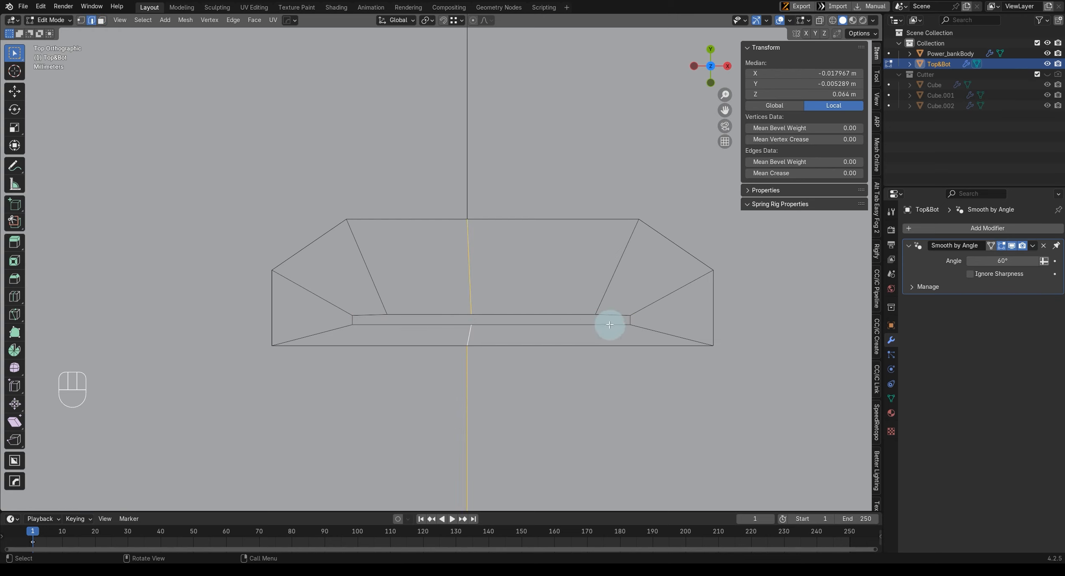
key("s")
key("x")
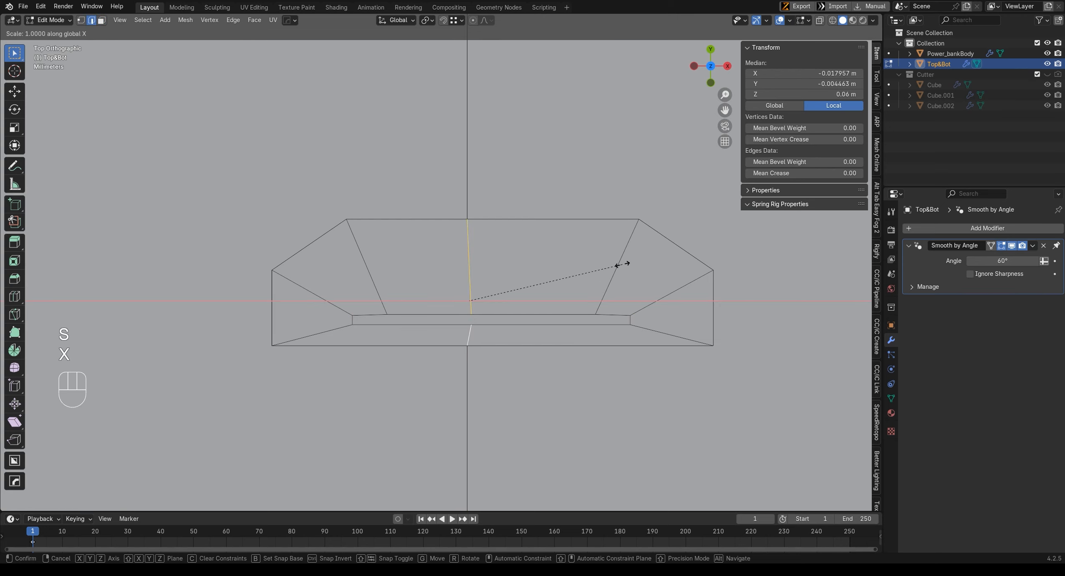
key("KP_0")
left_click(622, 264)
scroll(511, 322, "down", 1)
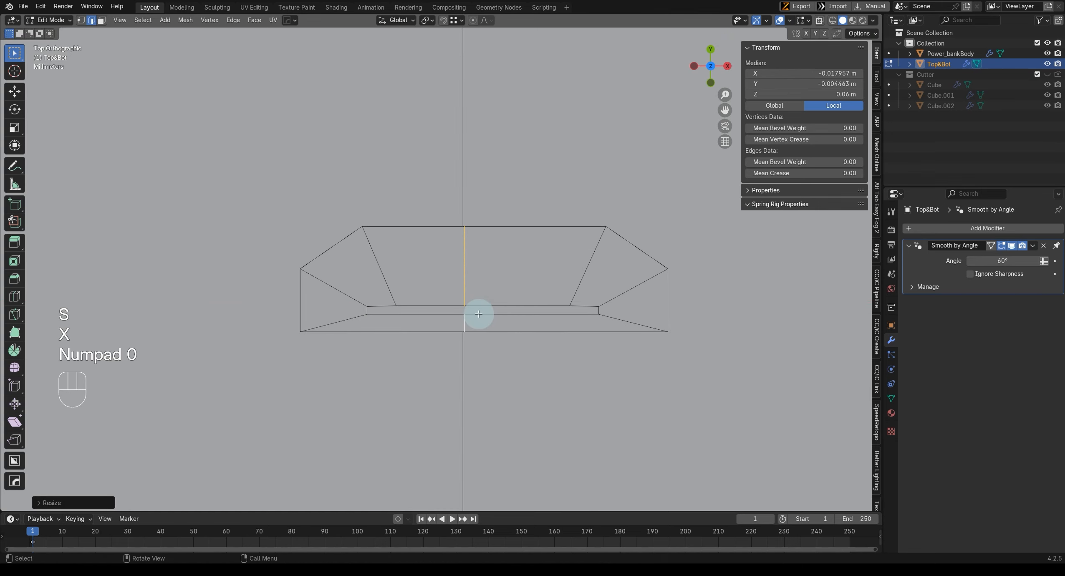
Step: Move the two flattened middle edges along X, snapping them in line with the seam that crosses the port
key("g")
key("x")
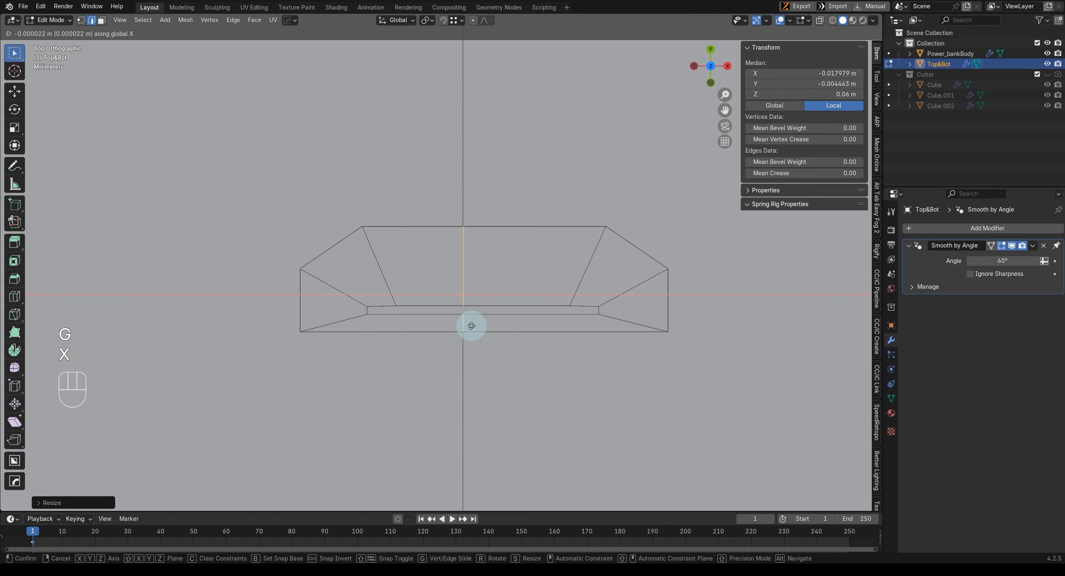
left_click(469, 328, "ctrl")
scroll(449, 324, "up", 3)
key("Tab")
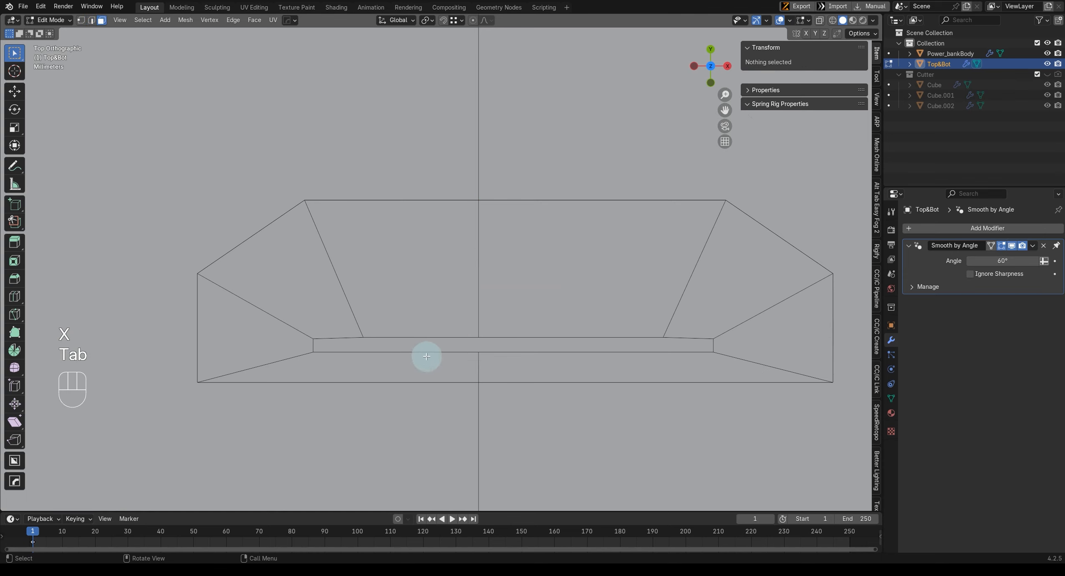
Step: Select both upper edge segments of the thin strip in the trapezoidal port
key("Tab")
left_click(584, 366)
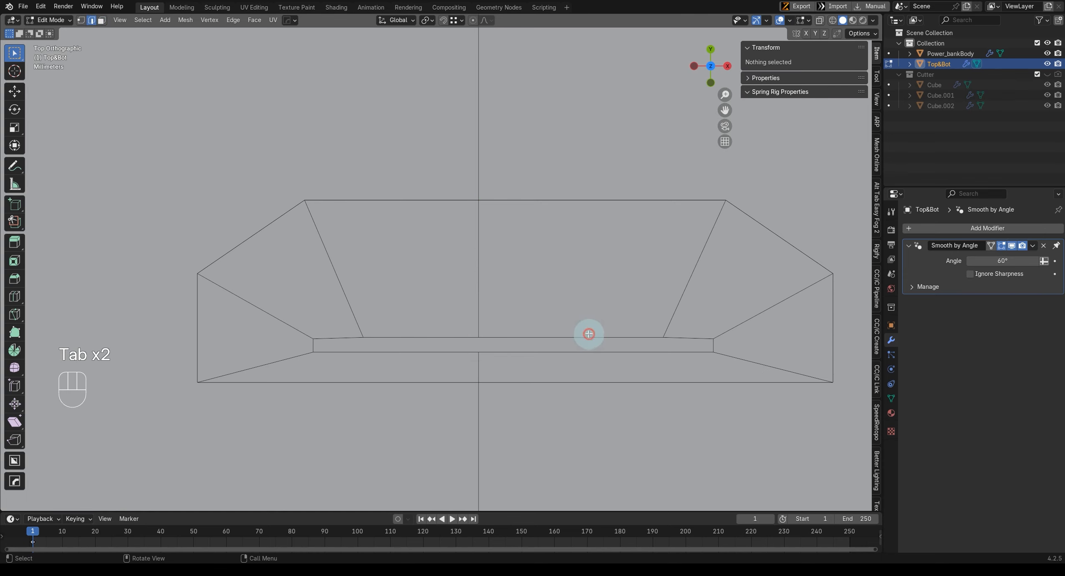
left_click(586, 337)
left_click(430, 337, "shift")
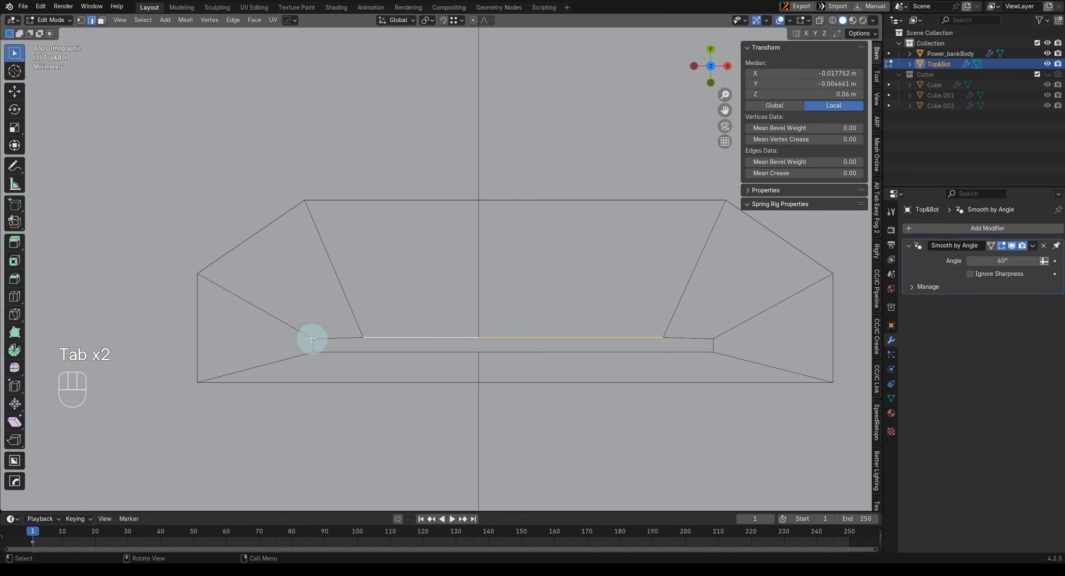
left_click(459, 20)
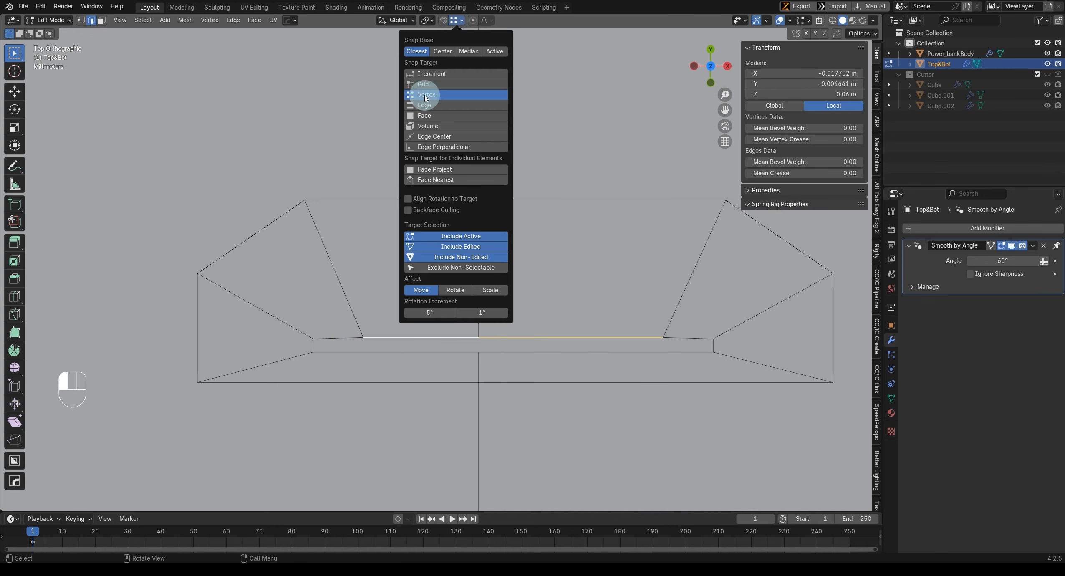
left_click(443, 22)
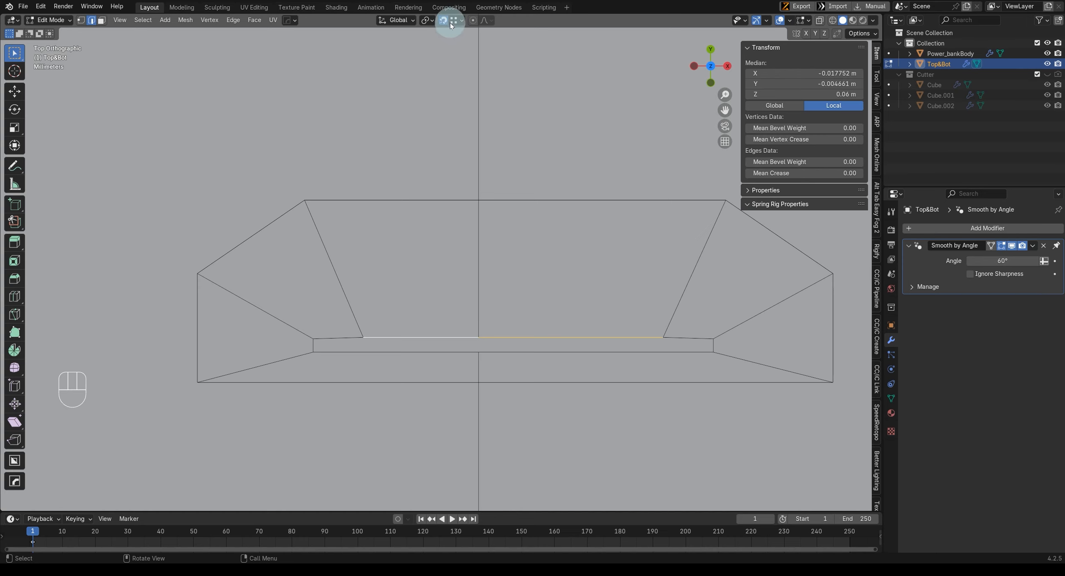
left_click(443, 23)
key("g")
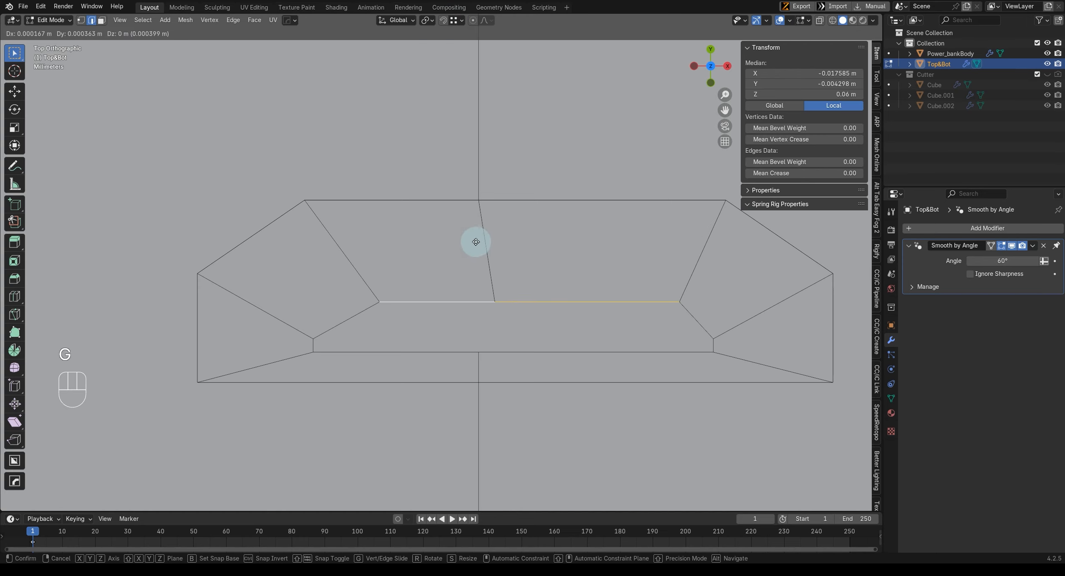
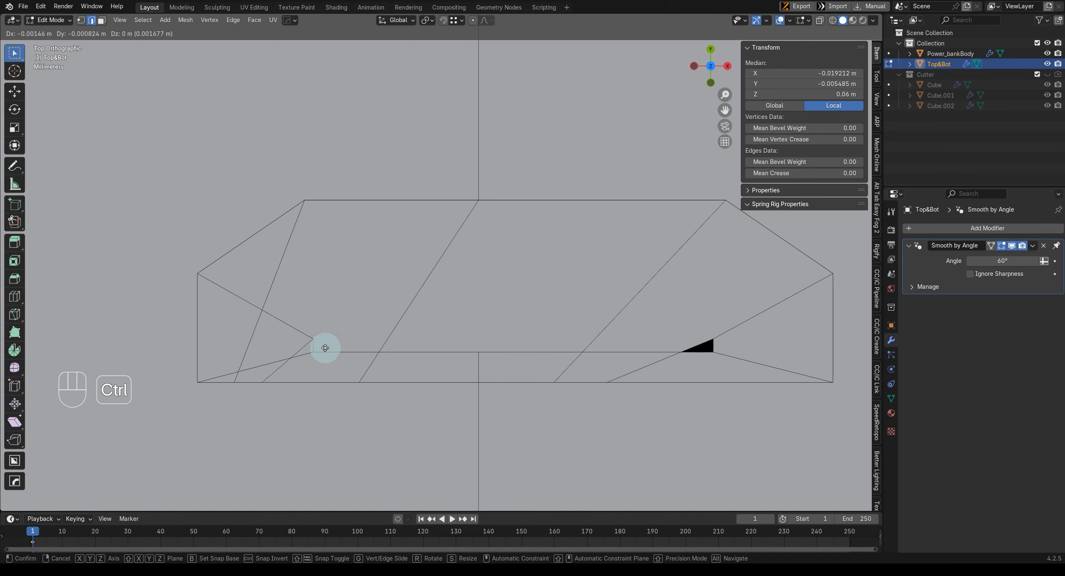
left_click(458, 270)
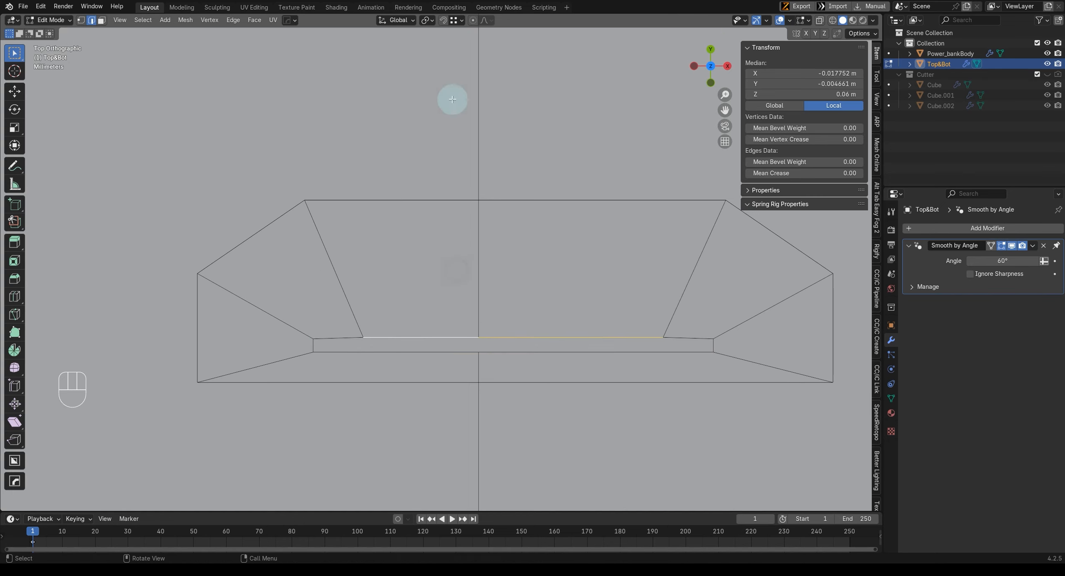
Step: Turn on snapping and move the strip's upper edges along Y, level with its end corner vertices
left_click(443, 21)
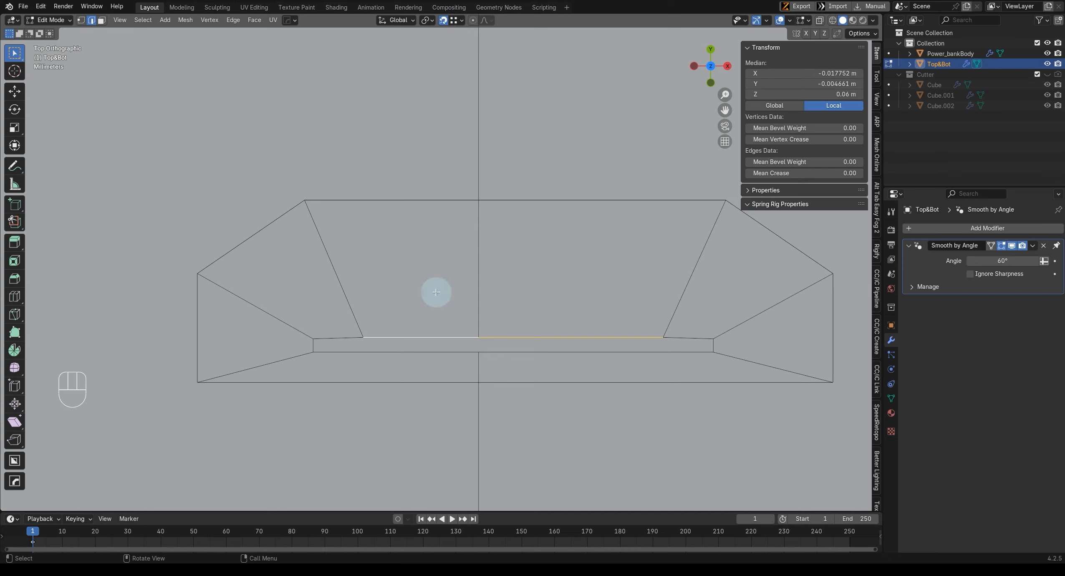
key("g")
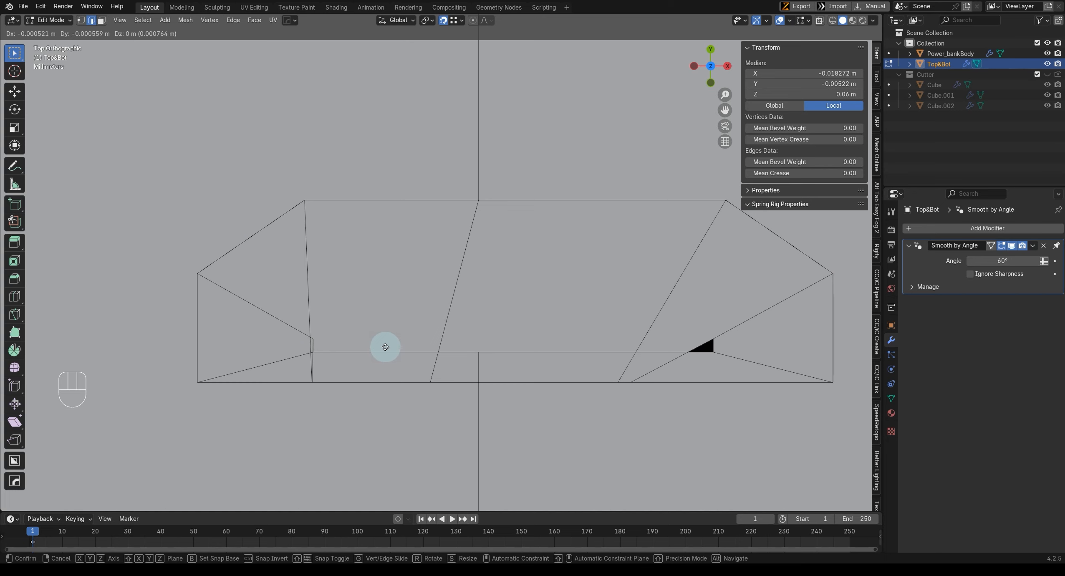
key("y")
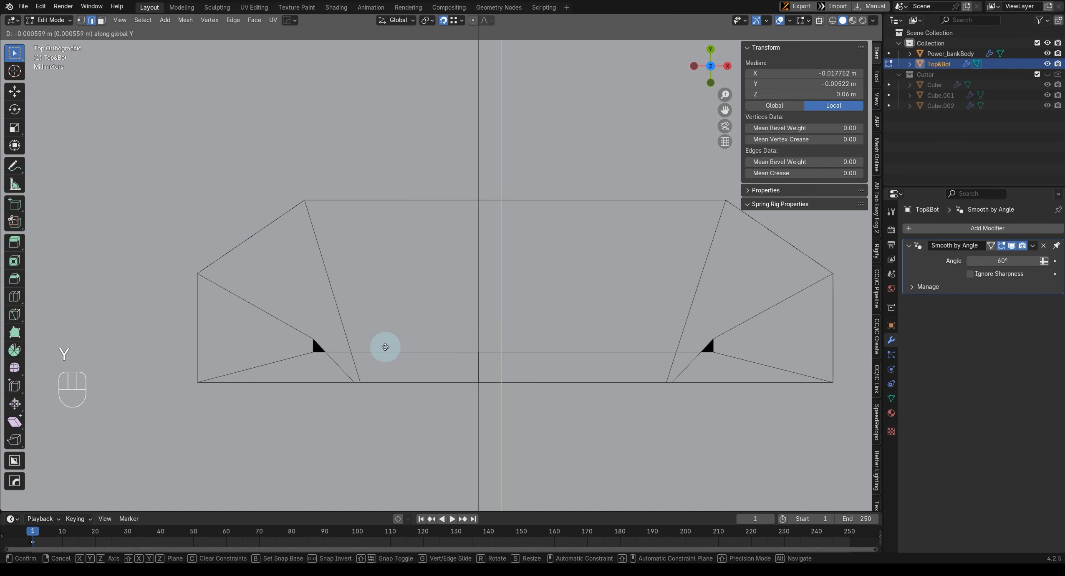
left_click(313, 343)
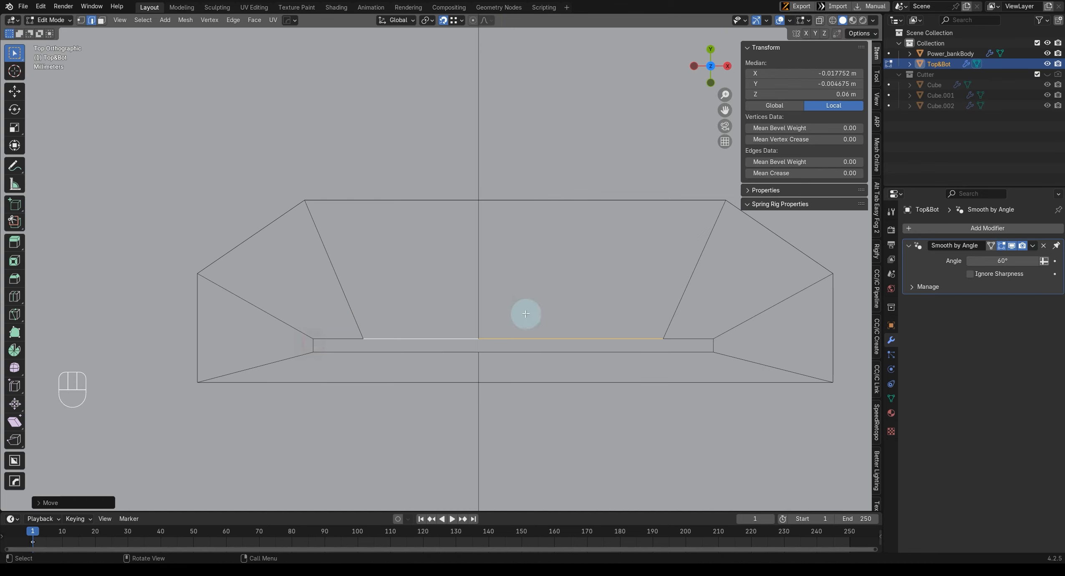
key("Tab")
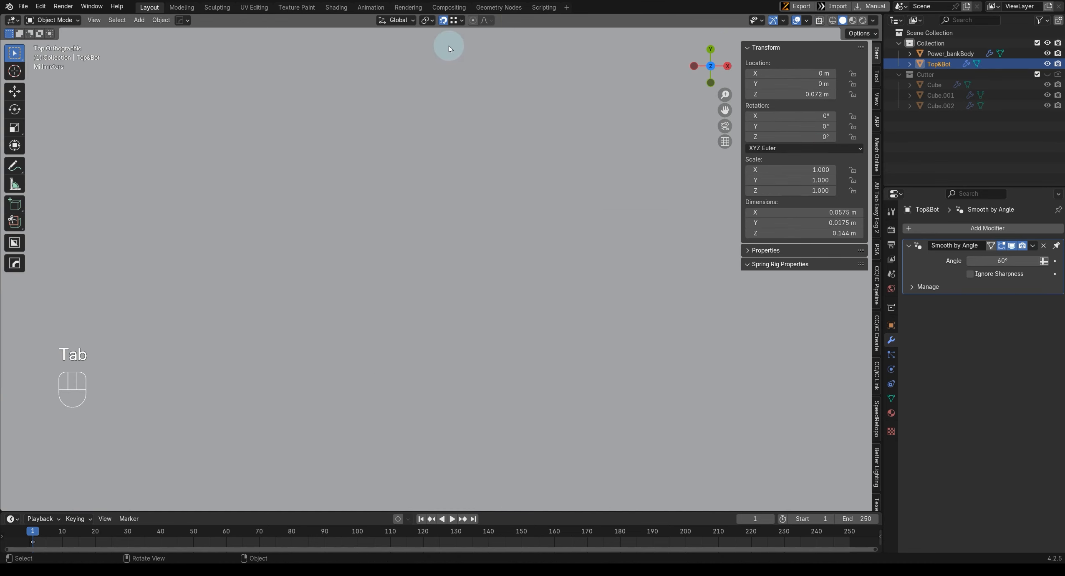
key("Tab")
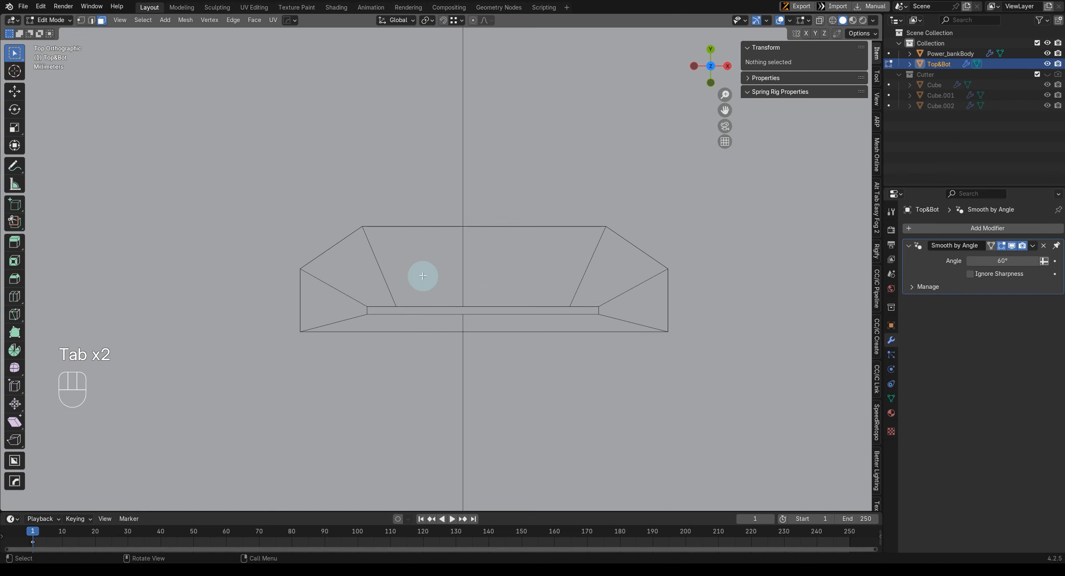
Step: Extrude the trapezoidal port's strip face upward, snapping it level with the pill-shaped port's tongue, and return to Object Mode
left_click(422, 310)
middle_click_drag(459, 338, 513, 322)
key("e")
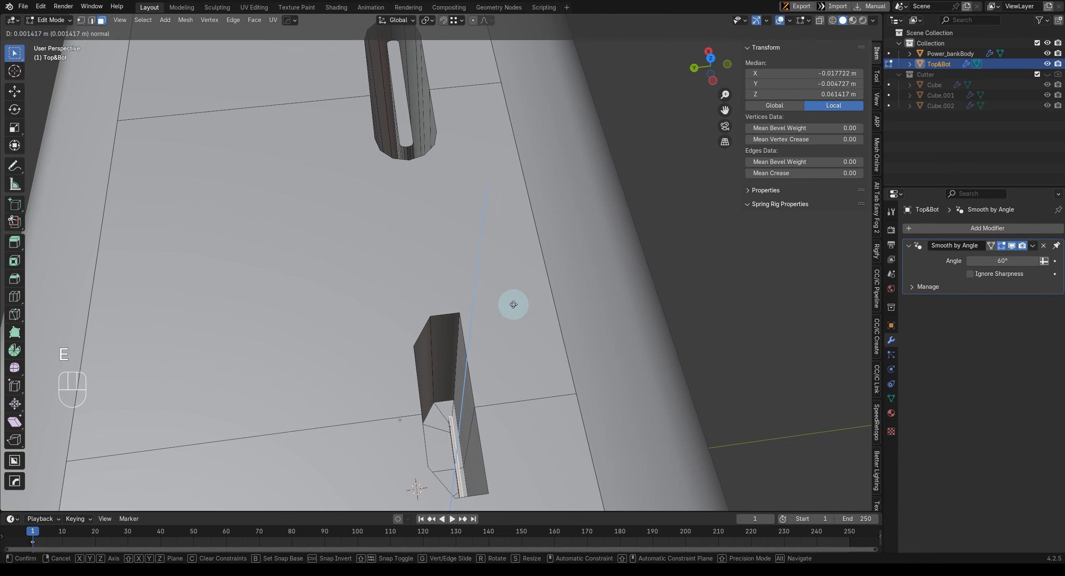
left_click(408, 147)
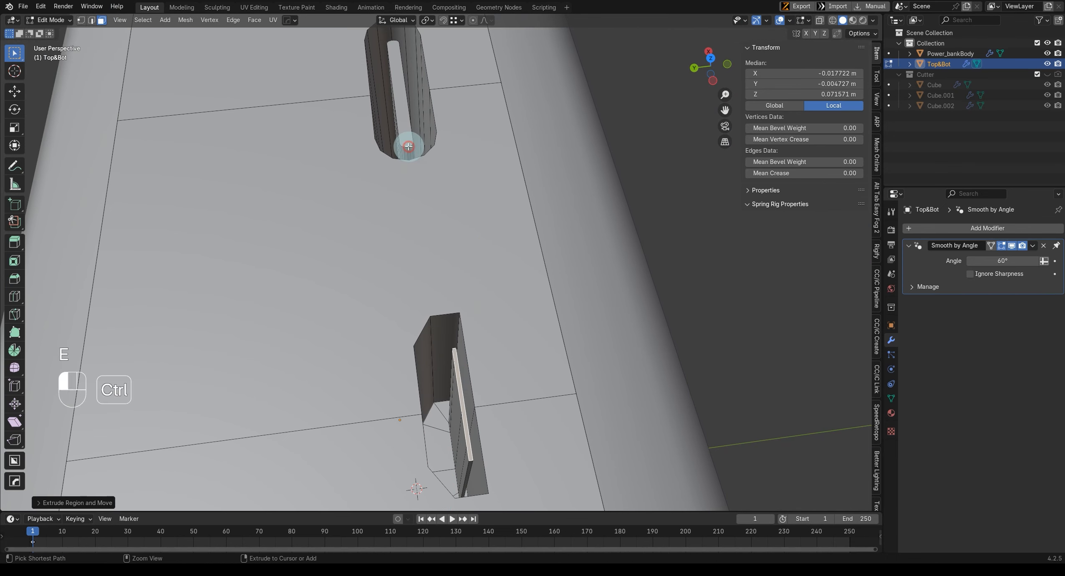
scroll(457, 257, "down", 4)
key("Tab")
Step: Add a HardOps bevel to the Top&Bot object and set the bevel amount to 0.0001 m
scroll(459, 329, "down", 2)
middle_click_drag(435, 363, 578, 417)
middle_click_drag(500, 386, 424, 302)
key("q")
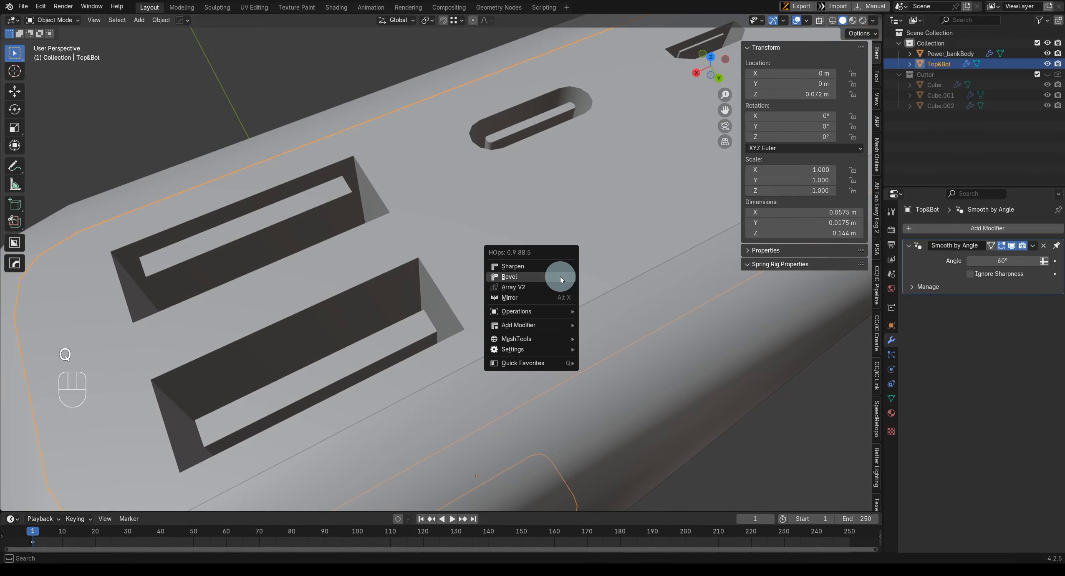
left_click(560, 277)
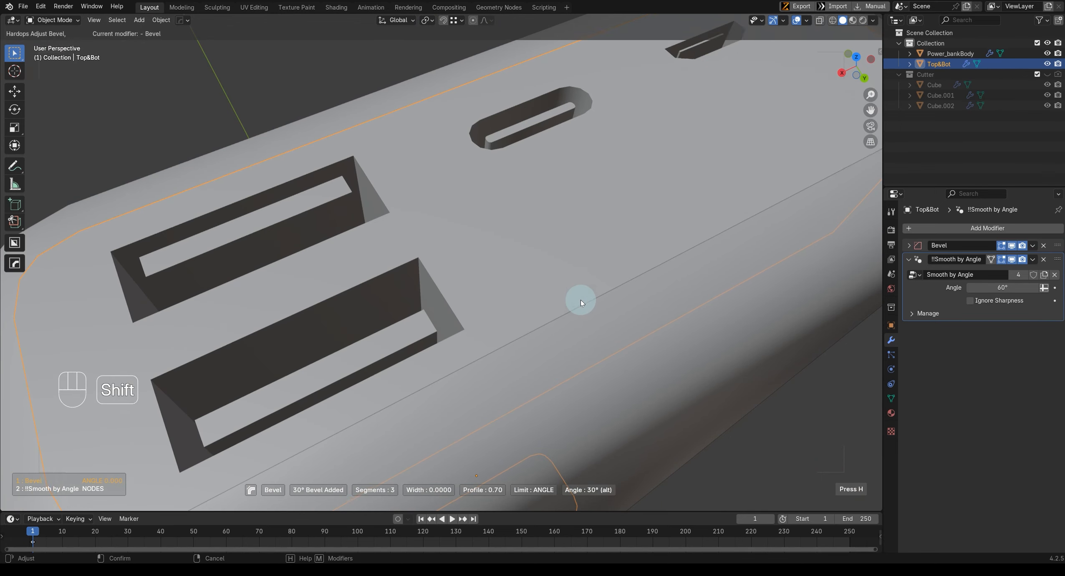
left_click(582, 299)
left_click(911, 246)
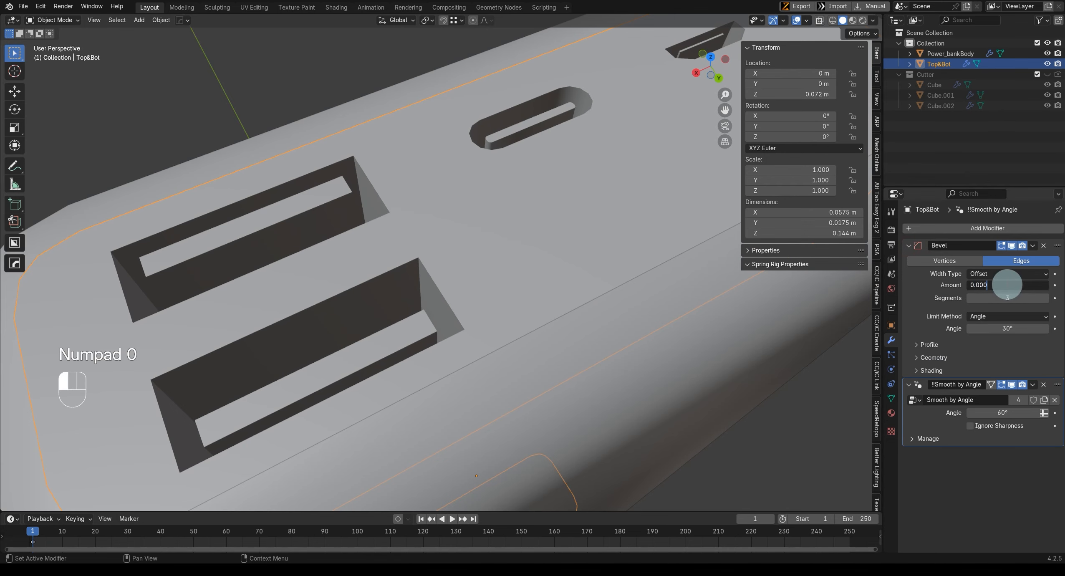
key("Return")
Step: Examine the trapezoidal port's mesh up close in Edit Mode
middle_click_drag(417, 214, 123, 273)
key("Tab")
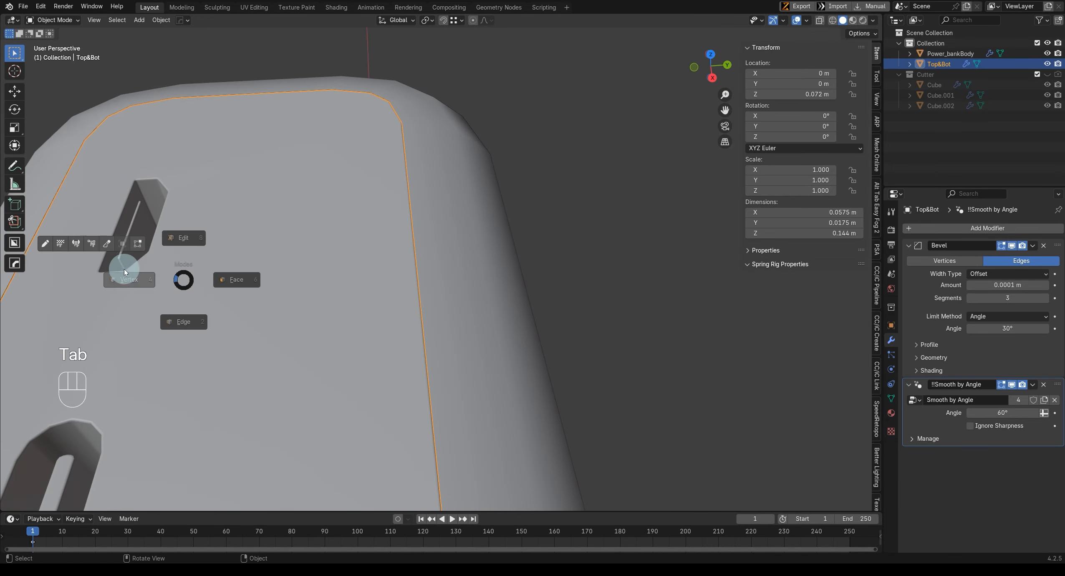
left_click(135, 263)
key("grave")
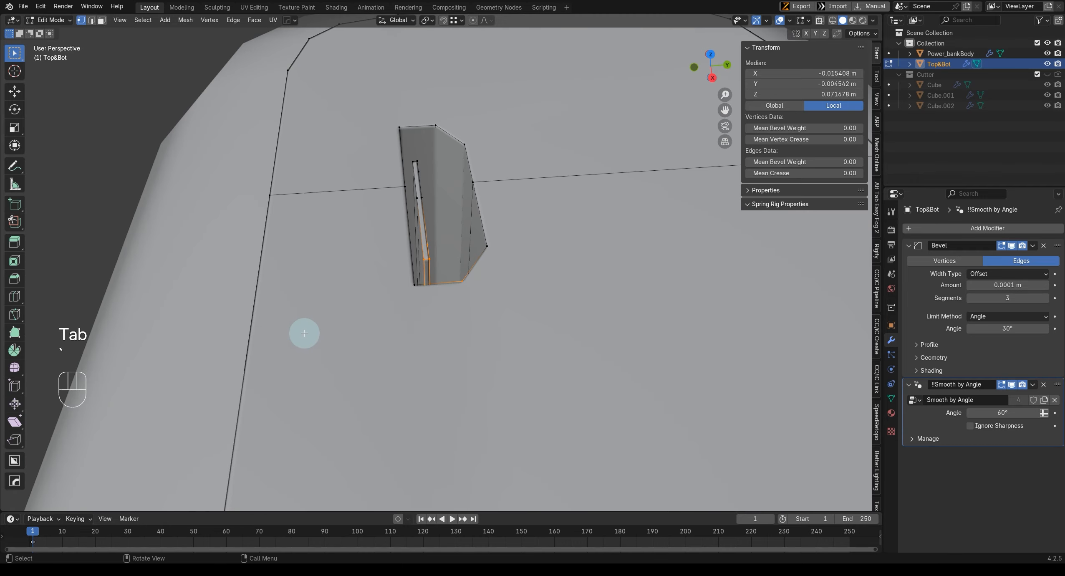
key("grave")
middle_click_drag(359, 318, 421, 347)
key("Tab")
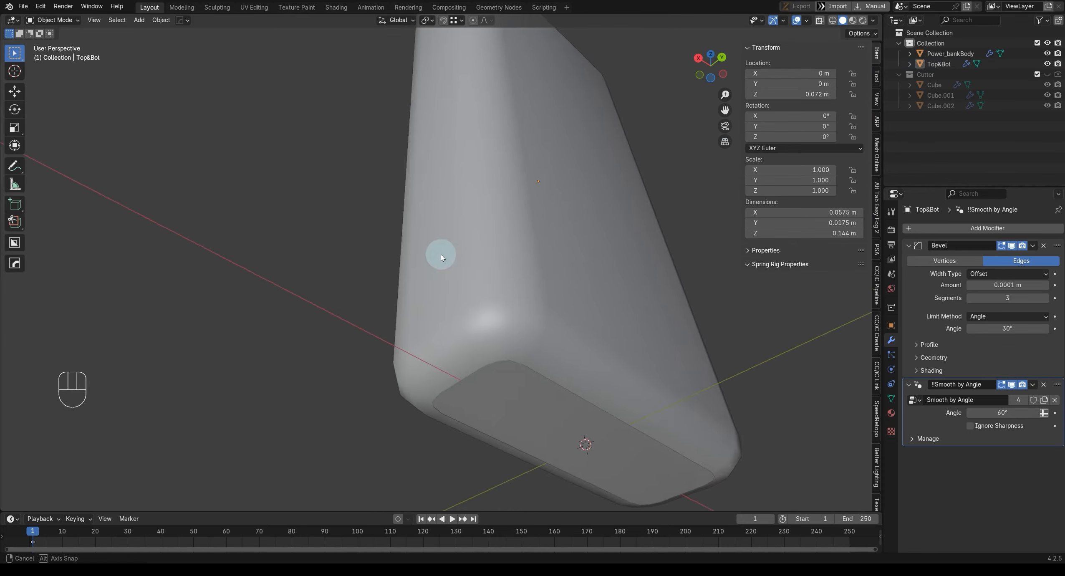
Step: Compare the upper end and narrow side of the body with the power bank reference photo
middle_click_drag(441, 254, 539, 417)
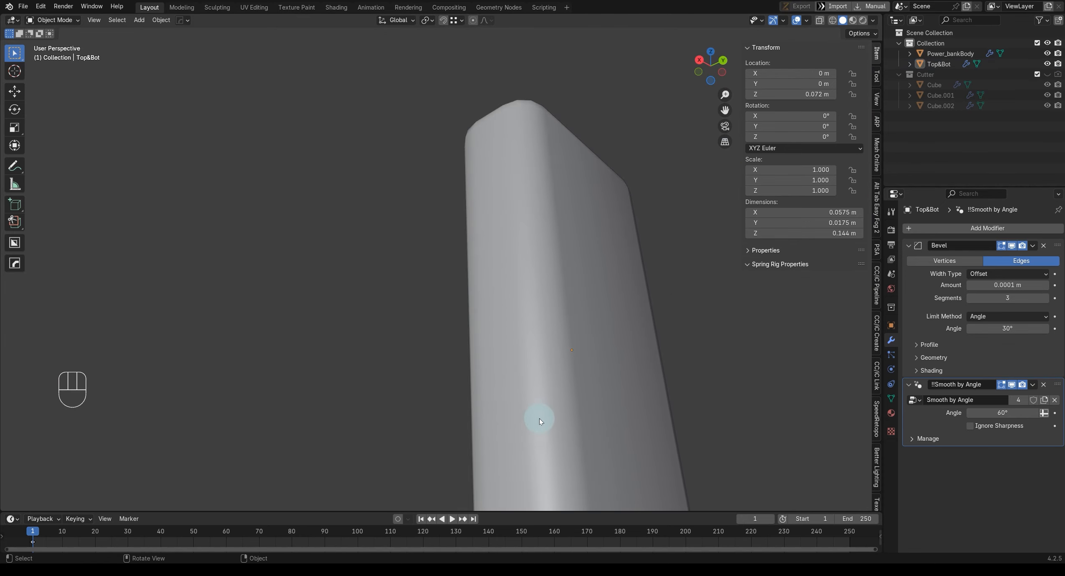
key("KP_3")
scroll(539, 272, "up", 3)
middle_click_drag(535, 207, 557, 271, "shift")
middle_click_drag(557, 271, 501, 273)
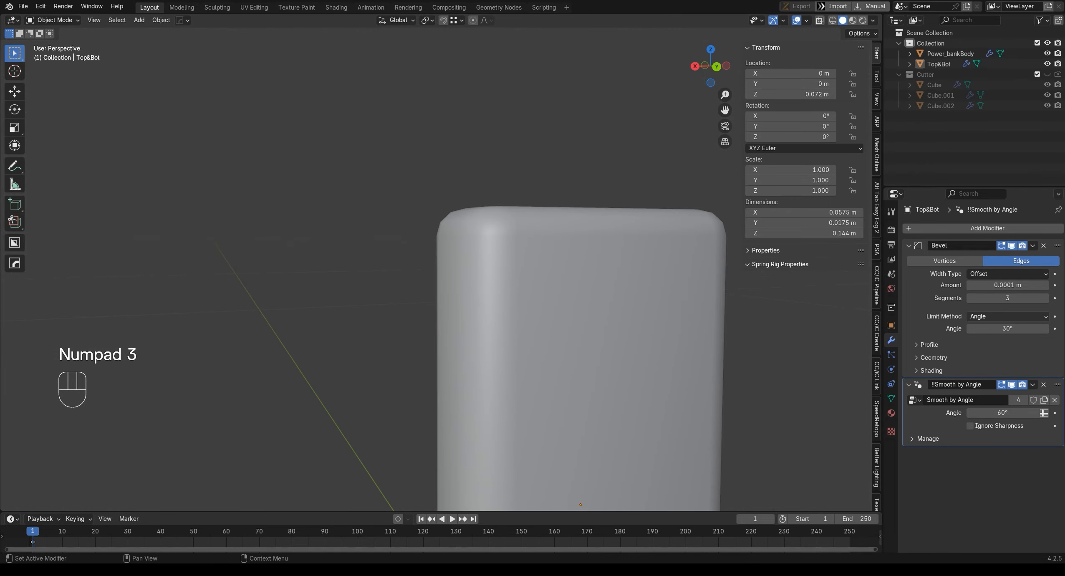
right_click_drag(1060, 234, 395, 267)
scroll(403, 260, "down", 7)
middle_click_drag(421, 212, 336, 305)
middle_click_drag(437, 348, 415, 287)
scroll(415, 287, "up", 5)
middle_click_drag(396, 250, 446, 300)
scroll(433, 283, "up", 1)
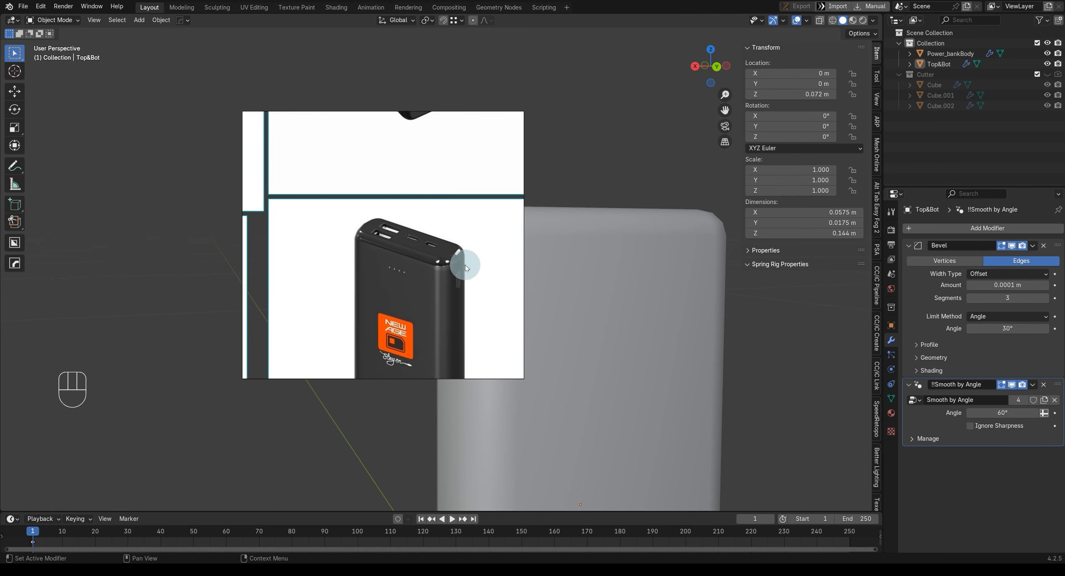
right_click_drag(411, 284, 1064, 255)
middle_click_drag(600, 320, 516, 319)
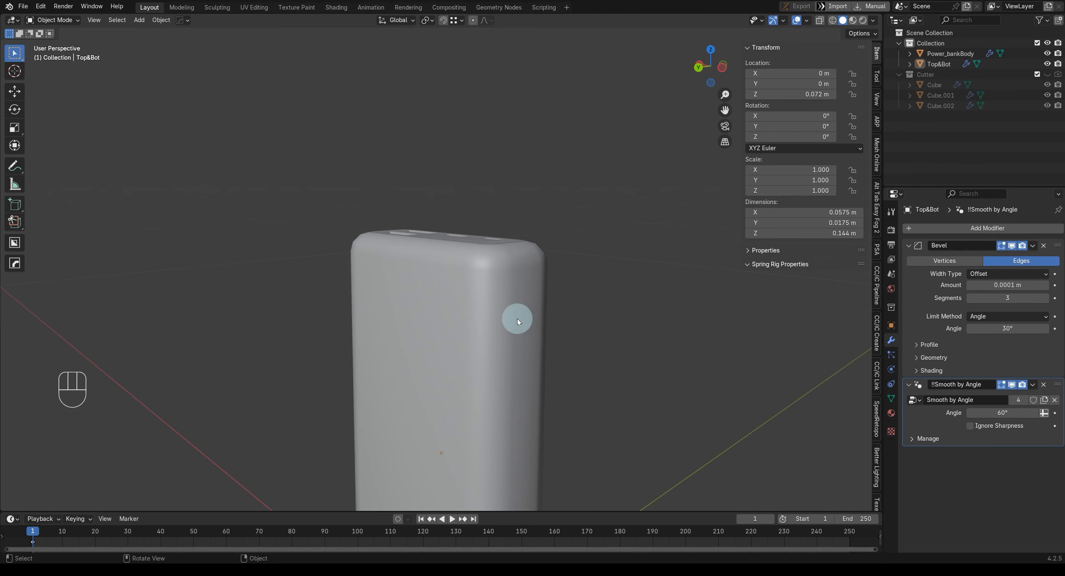
Step: In the right view, draw a BoxCutter box on the body's upper side, about 7.2 by 12.7 mm, with beveled corners
key("KP_3")
left_click(492, 271)
middle_click_drag(492, 271, 486, 303, "shift")
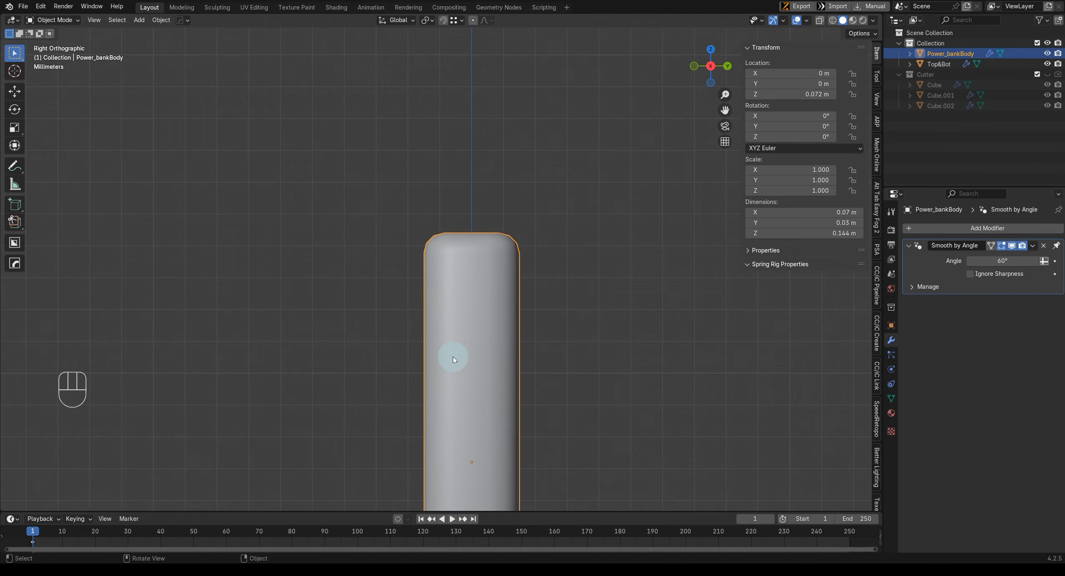
middle_click_drag(468, 337, 473, 292, "shift")
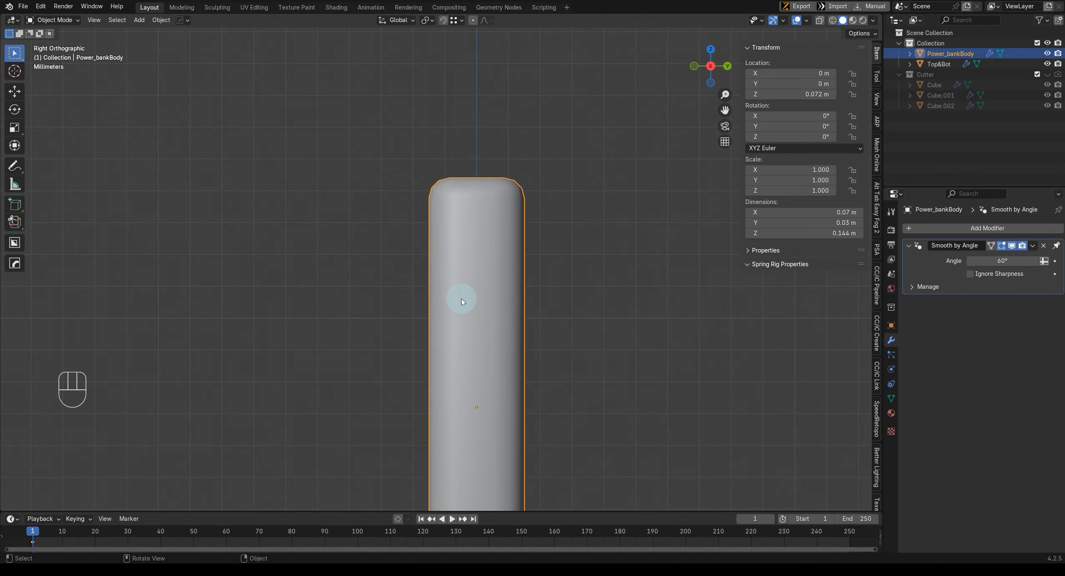
left_click(19, 248)
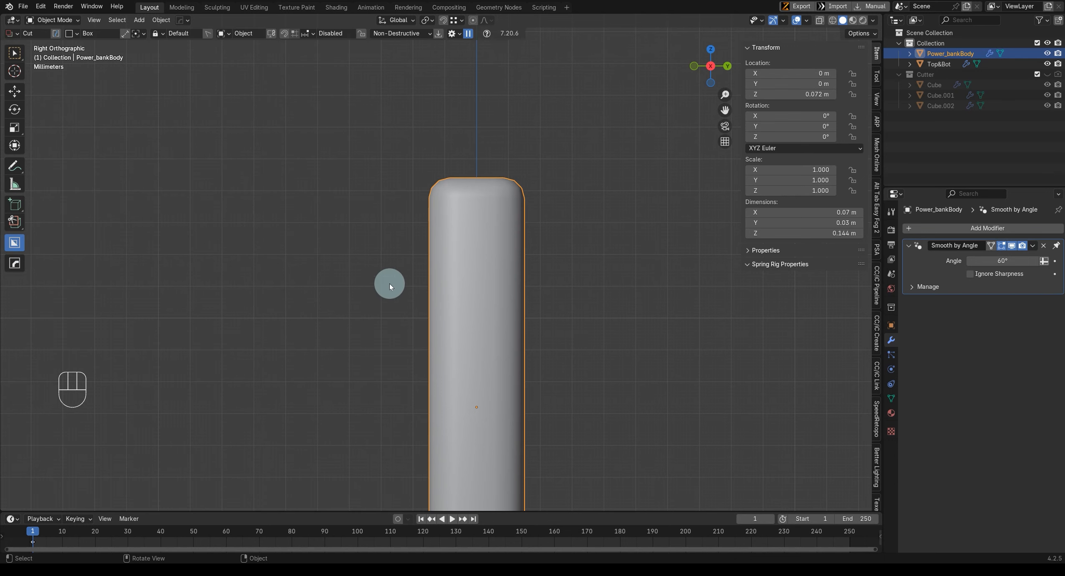
key("ctrl+z")
left_click_drag(436, 230, 478, 302)
key("b")
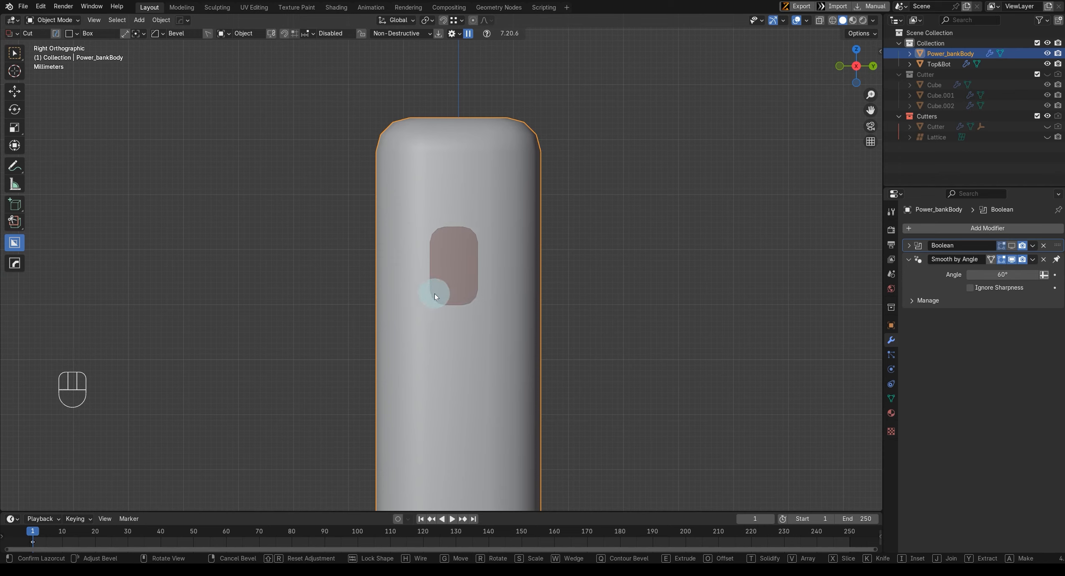
key("Tab")
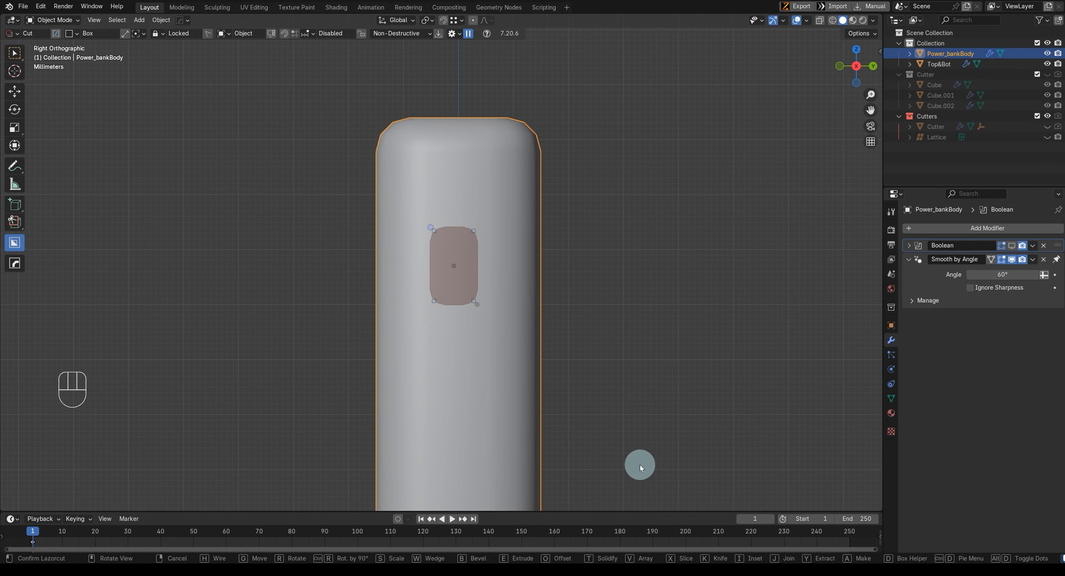
Step: Switch the box to Slice, extrude it into the body's side, and confirm the cut
key("x")
middle_click_drag(513, 294, 548, 287)
left_click_drag(530, 283, 470, 280)
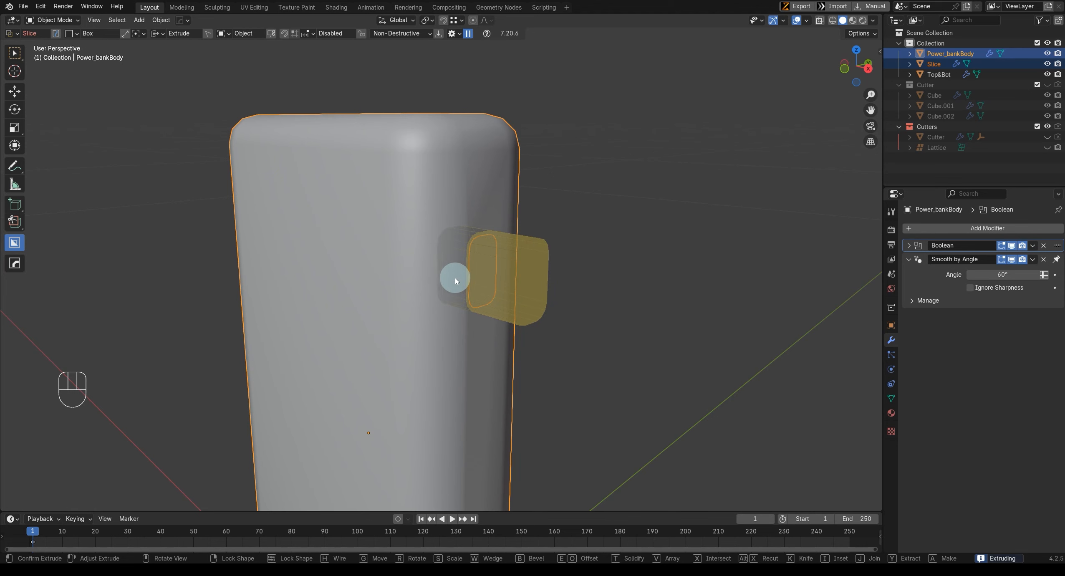
left_click(456, 278)
key("Return")
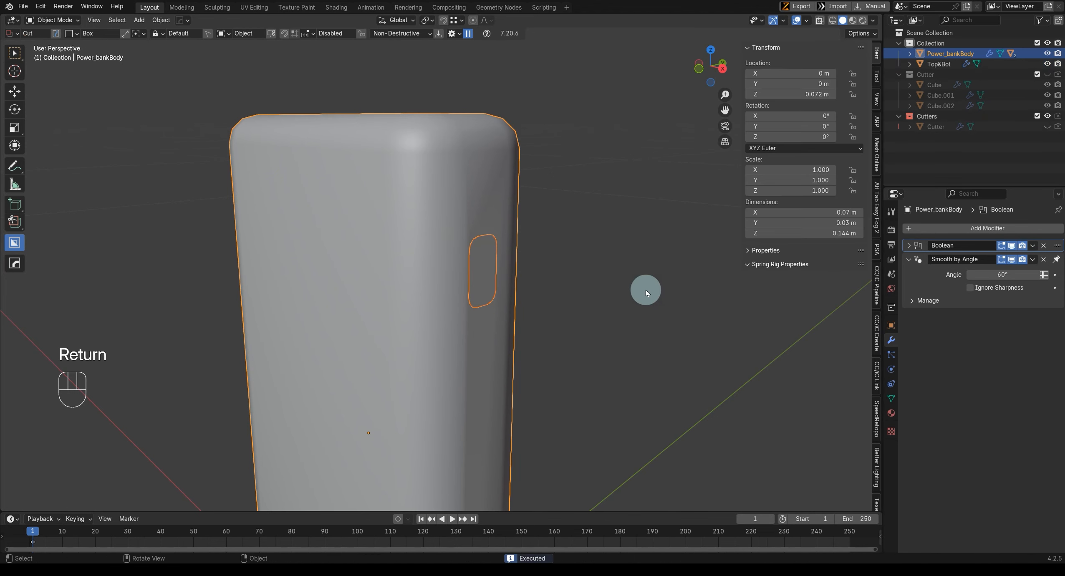
Step: Unhide the cutter in the Cutters collection and select it, viewing it from the right
key("KP_3")
scroll(480, 274, "up", 4)
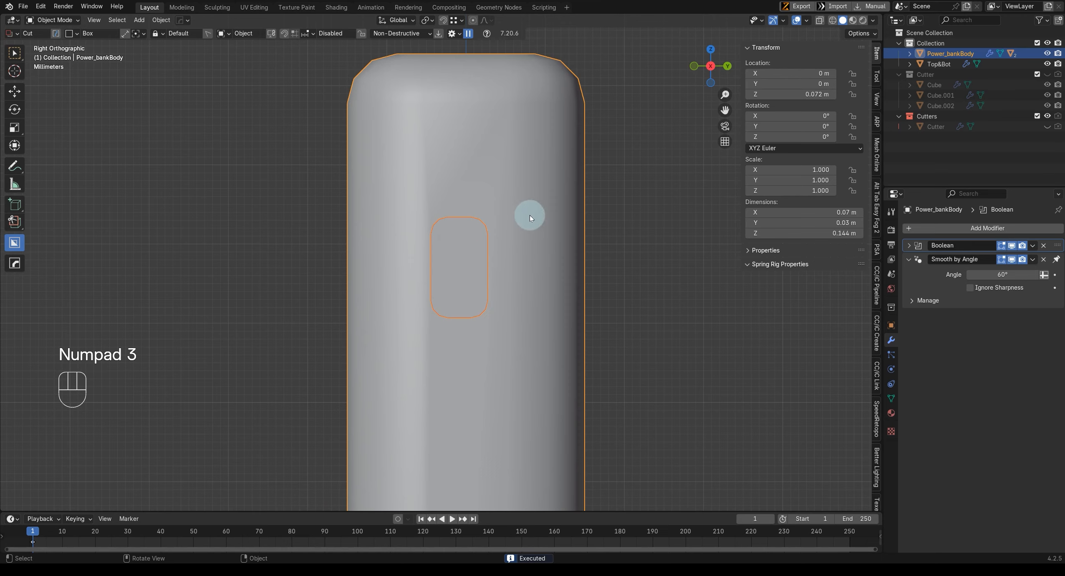
left_click(1047, 121, "shift")
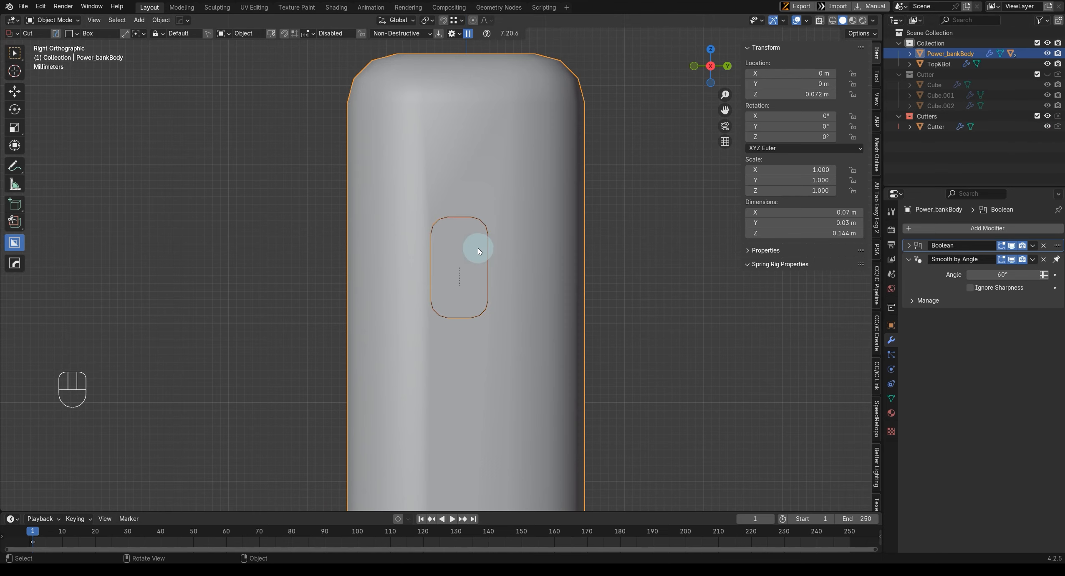
middle_click_drag(478, 248, 602, 267)
left_click(570, 233)
middle_click_drag(571, 233, 515, 245)
key("KP_3")
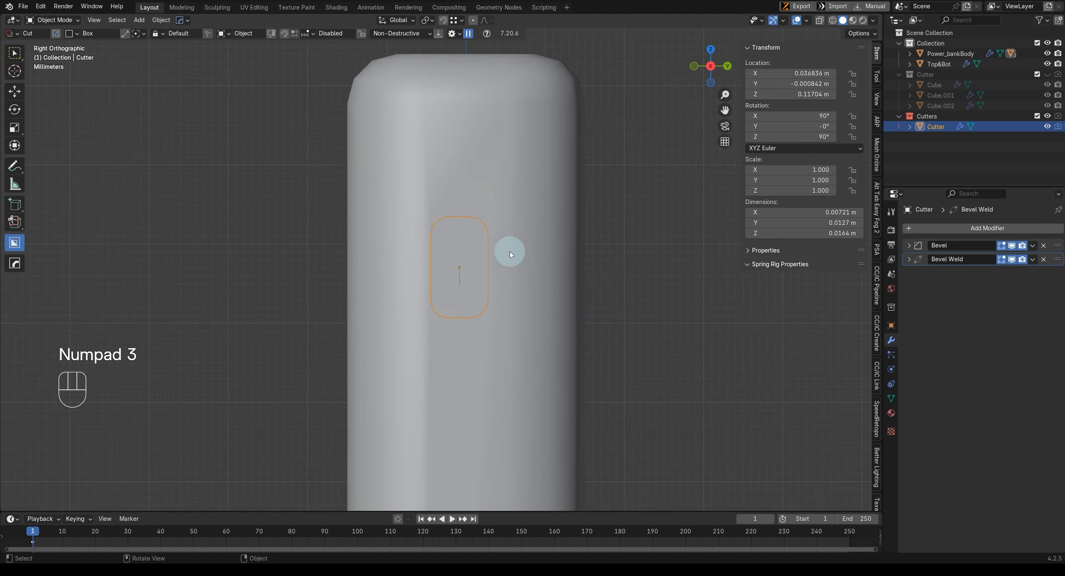
Step: Move the cutter about 1.3 mm along Y and about 5.6 mm up along Z
key("g")
key("y")
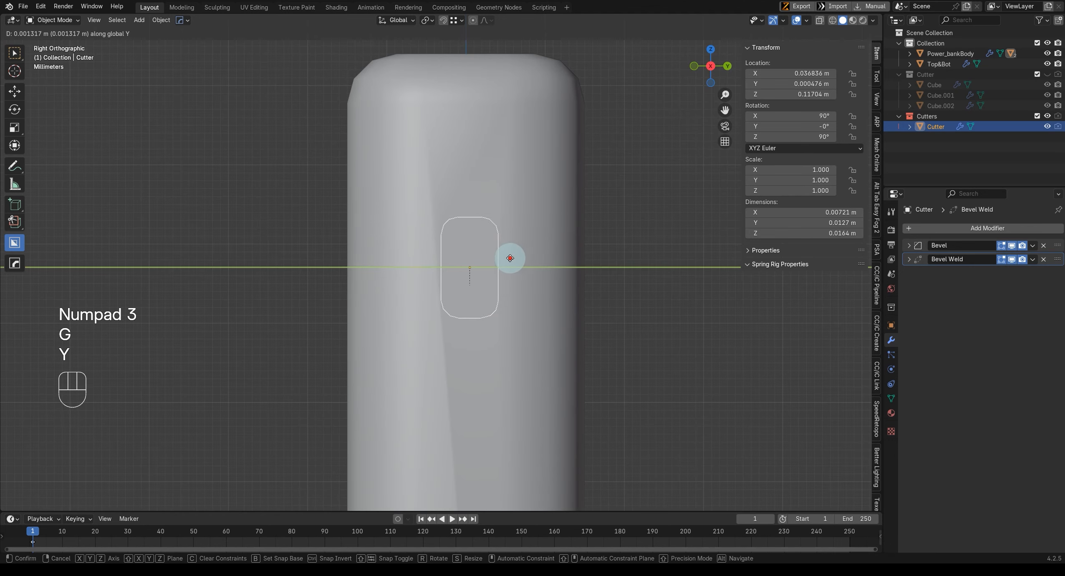
left_click(510, 258)
key("g")
key("z")
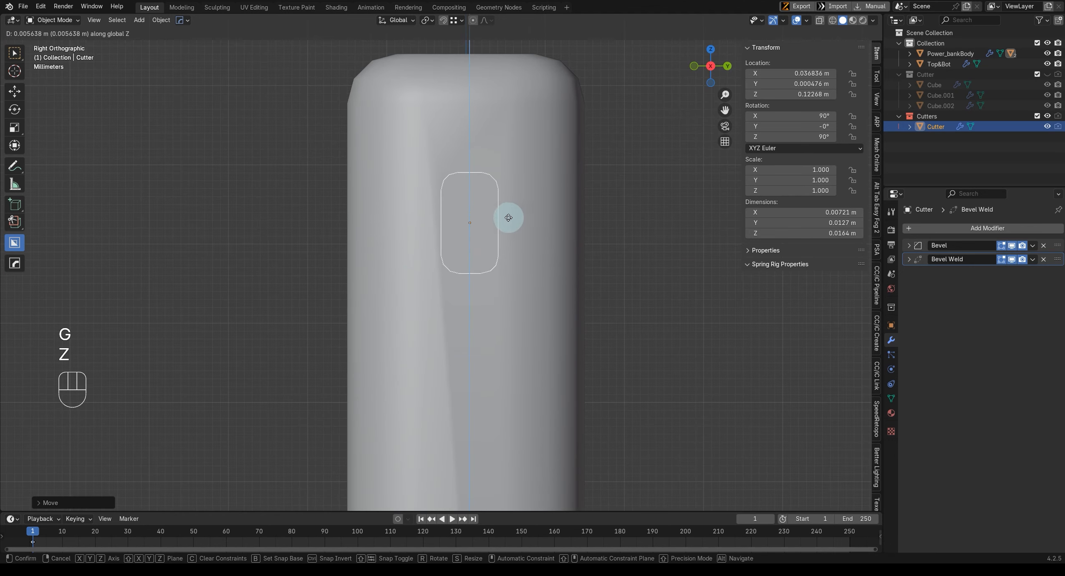
left_click(508, 218)
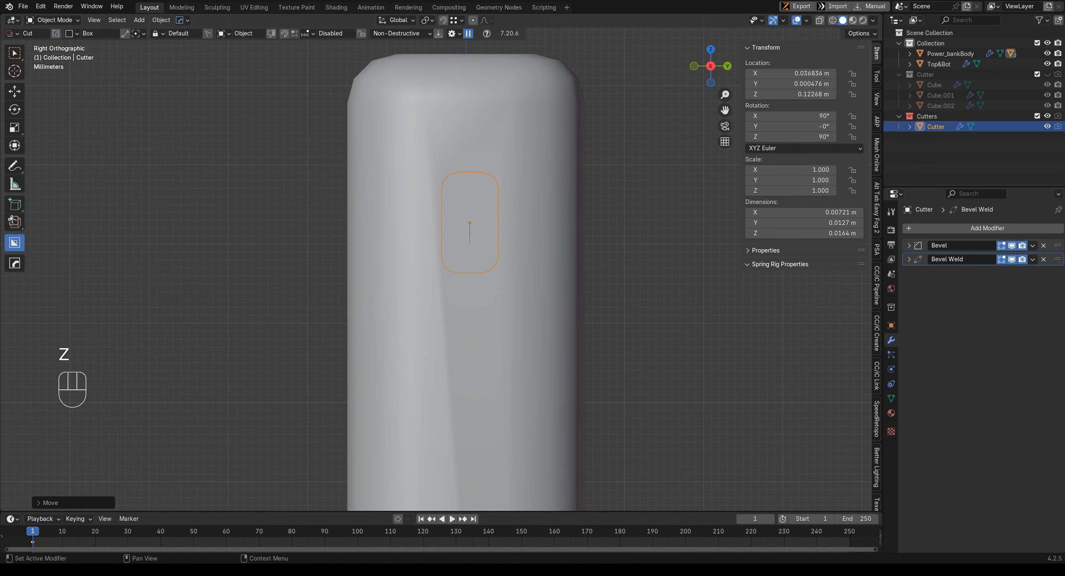
key("Tab")
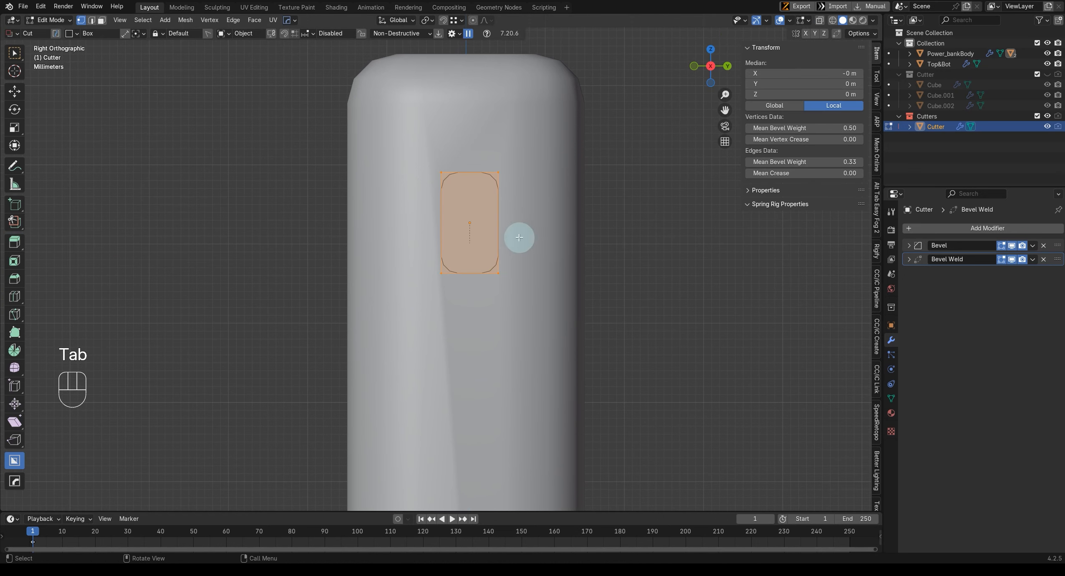
key("shift+z")
left_click_drag(393, 157, 633, 355)
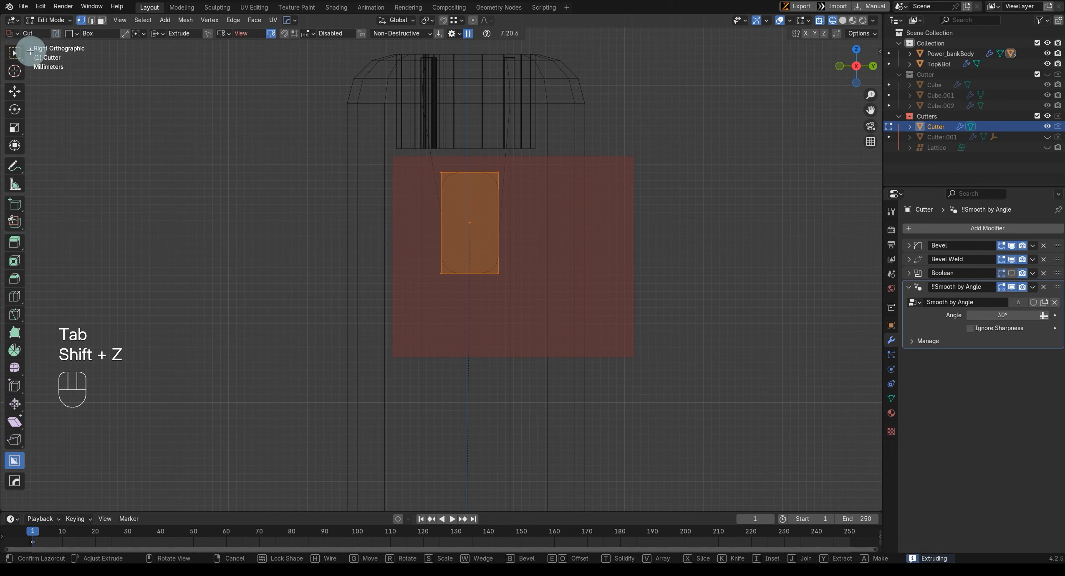
key("Escape")
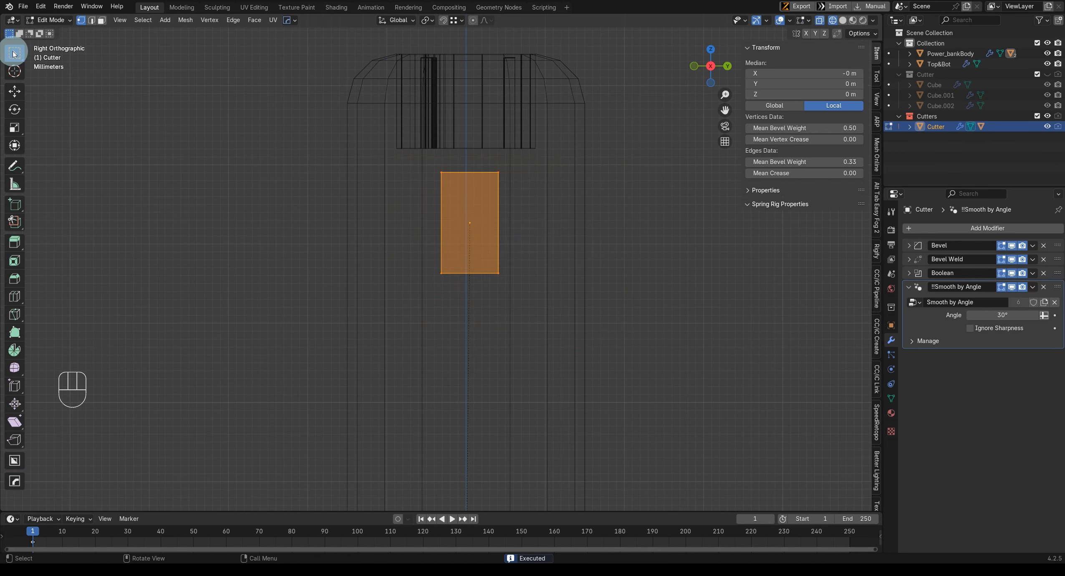
key("ctrl+z")
key("ctrl+z")
Step: Narrow the cutter's mesh along Y in Edit Mode by a factor of about 0.67
middle_click_drag(521, 247, 538, 249)
scroll(539, 249, "down", 3)
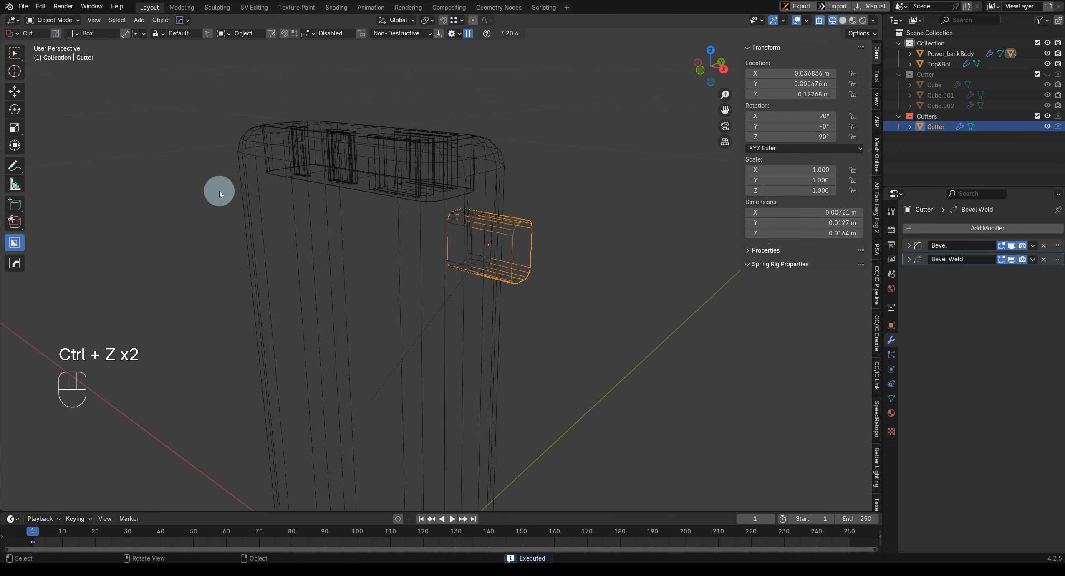
middle_click_drag(430, 205, 423, 252)
key("Tab")
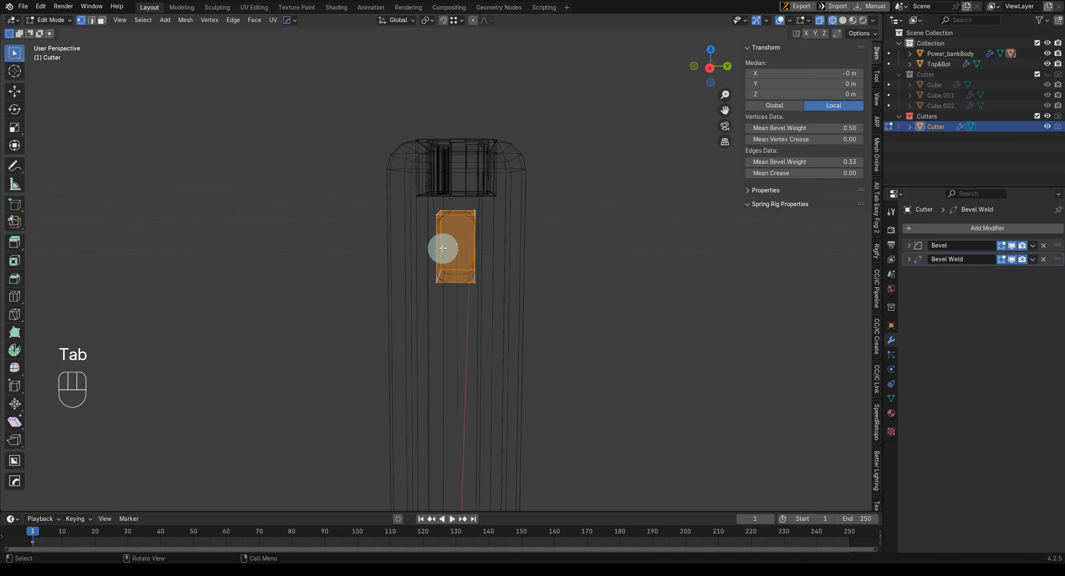
key("s")
key("x")
key("y")
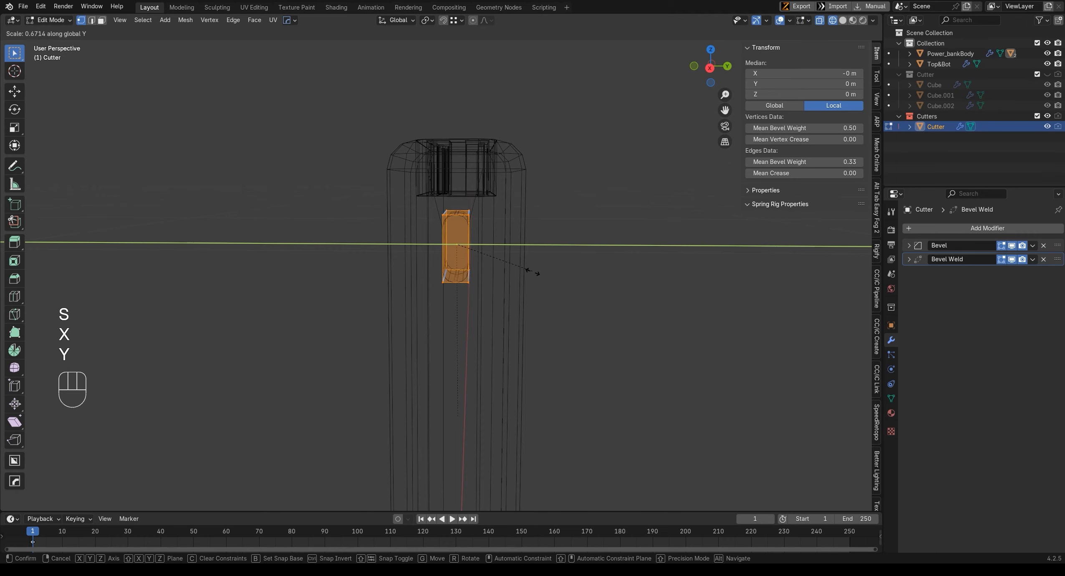
left_click(533, 272)
Step: Rescale the cutter's mesh along Y to about 5.8 mm wide, then return to solid shading and Object Mode
key("KP_3")
scroll(522, 267, "up", 4)
middle_click_drag(530, 244, 509, 266, "shift")
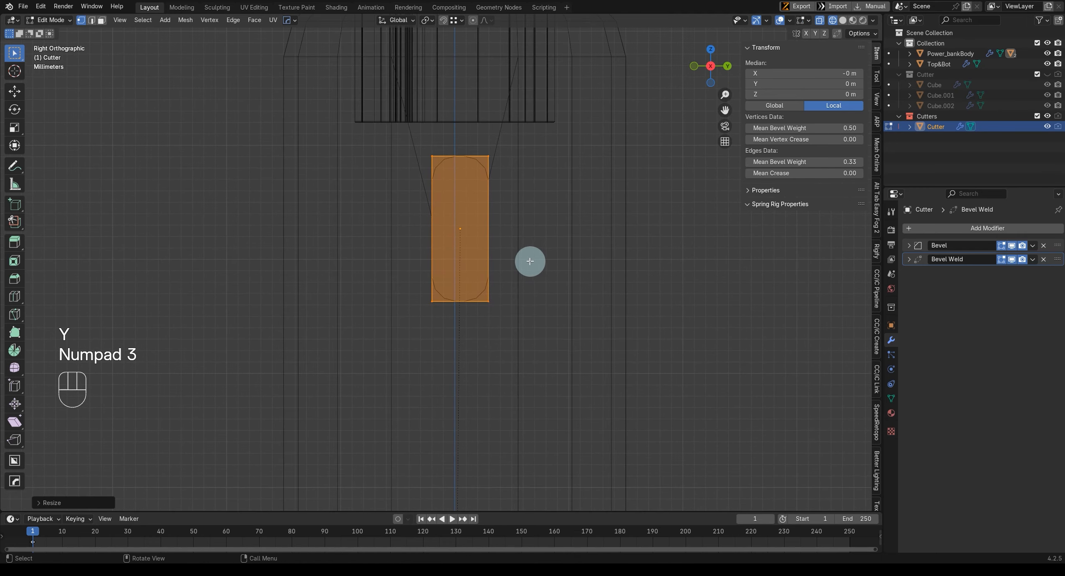
key("s")
key("y")
left_click(543, 268)
key("shift+z")
mouse_move(537, 266)
middle_mouse_down()
mouse_move(550, 290)
mouse_move(533, 305)
mouse_move(500, 290)
mouse_move(542, 291)
middle_mouse_up()
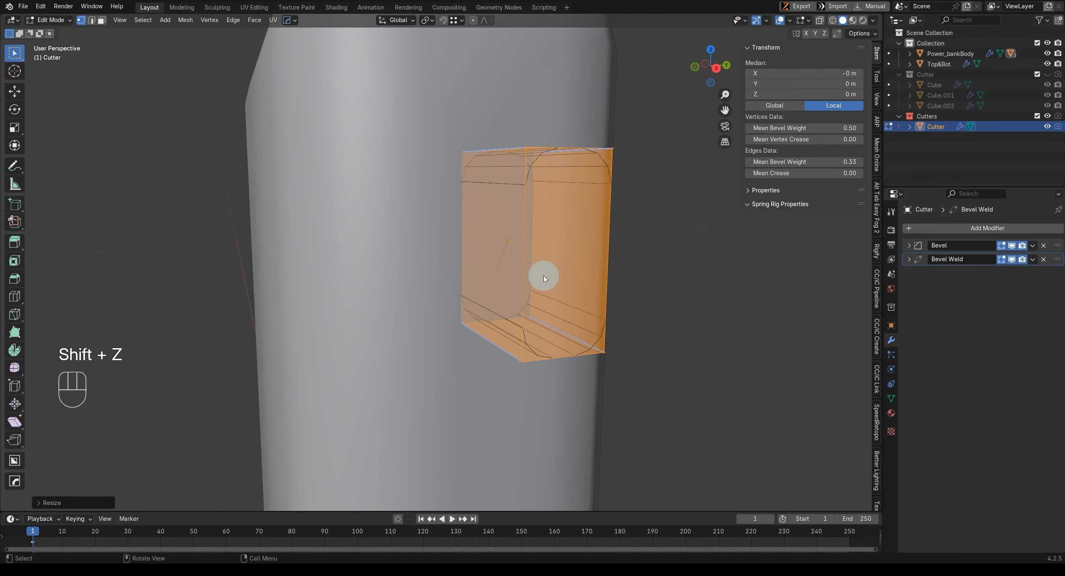
key("Tab")
Step: Hide the side cutter and check the sliced button outline on the body
scroll(488, 266, "down", 5)
middle_click_drag(488, 266, 543, 288)
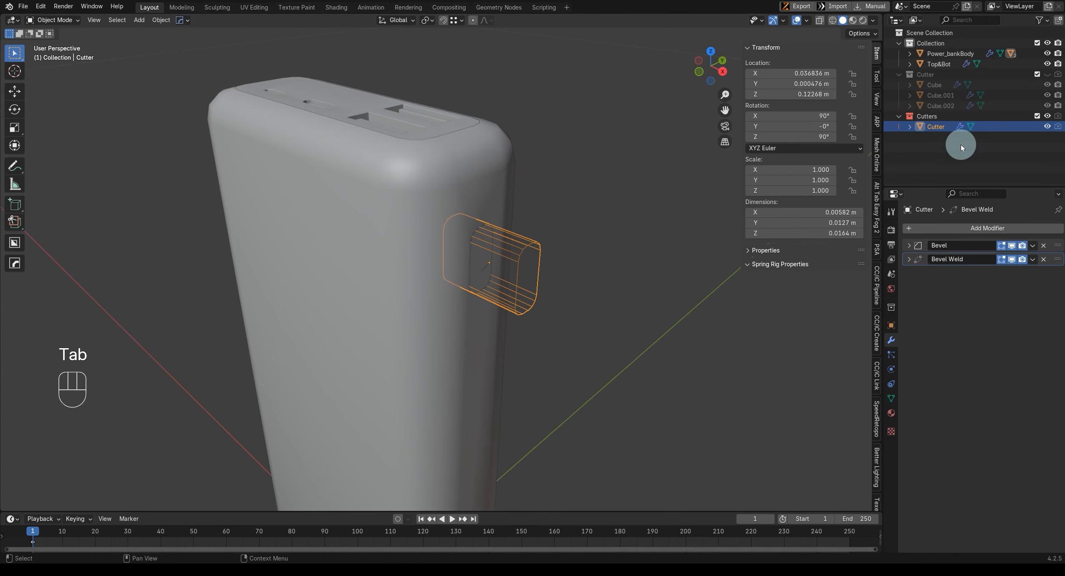
left_click(1048, 126)
middle_click_drag(514, 288, 412, 297)
scroll(437, 246, "down", 5)
middle_click_drag(437, 245, 376, 209)
middle_click_drag(490, 237, 688, 155)
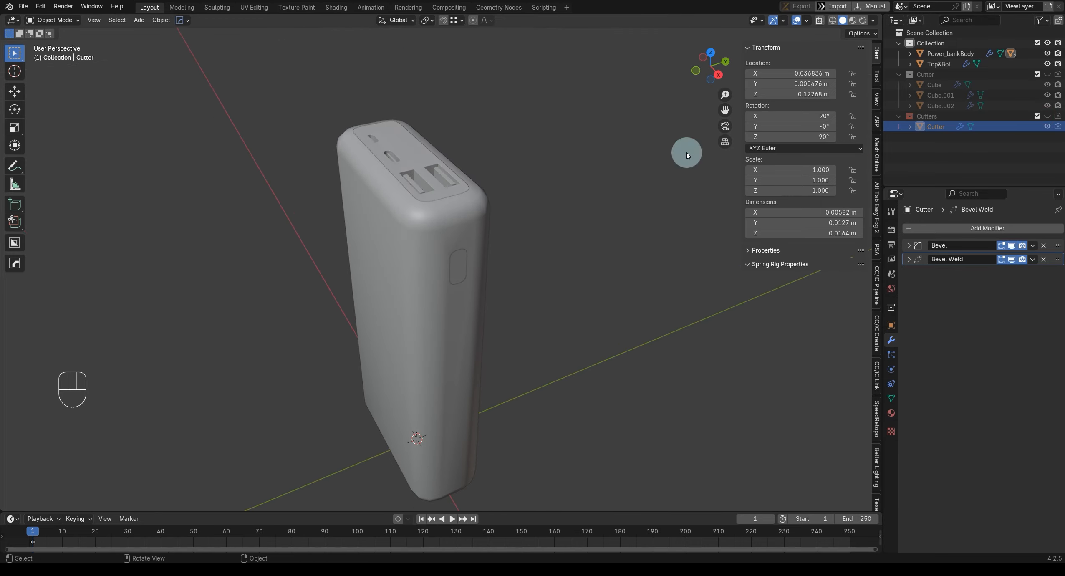
Step: Isolate the power bank body in local view and enter Edit Mode at its side button opening
left_click(802, 21)
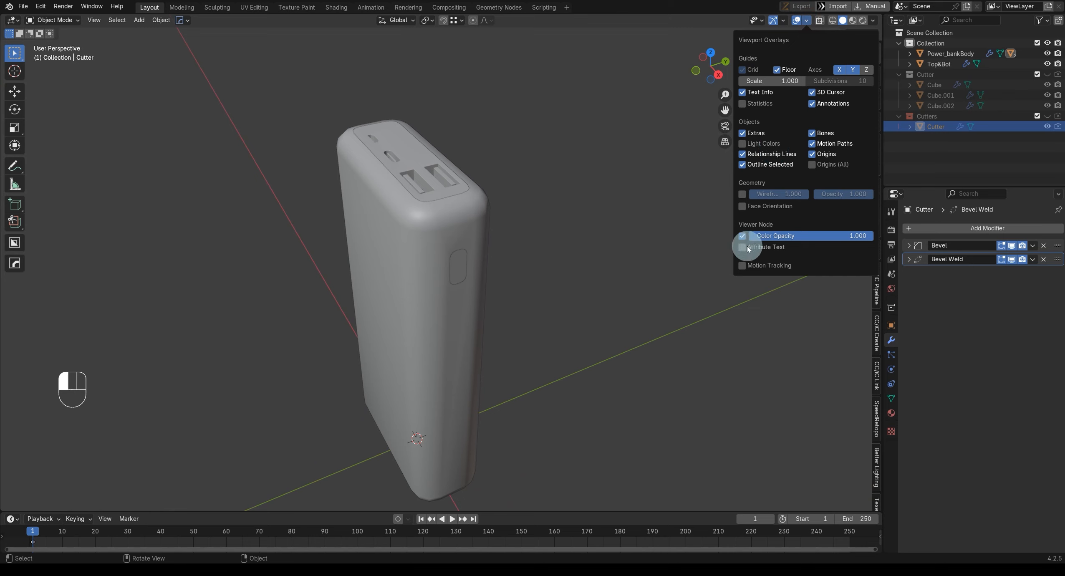
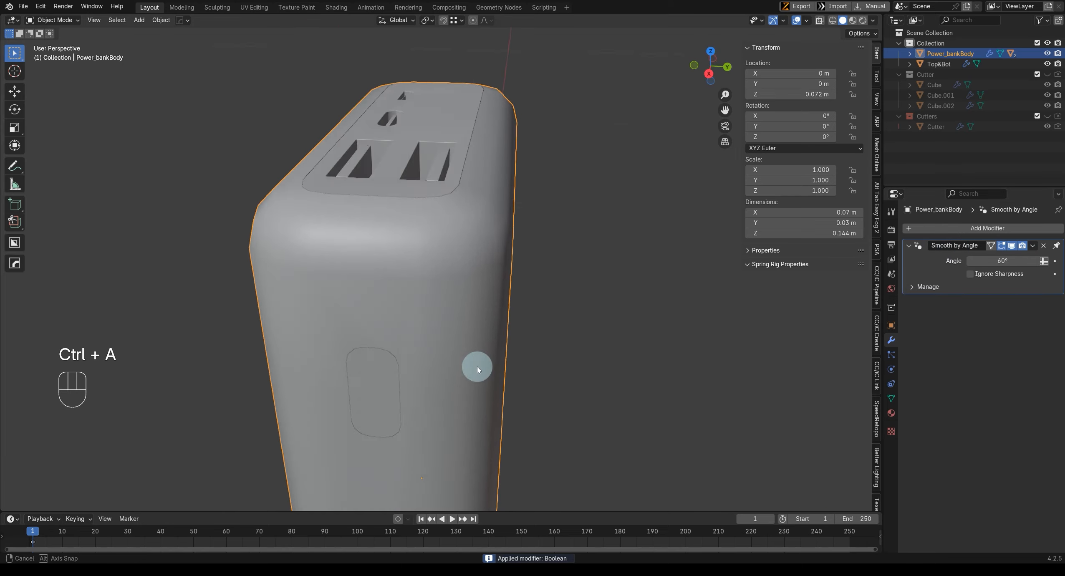
left_click(310, 370)
scroll(358, 374, "up", 1)
key("slash")
middle_click_drag(476, 328, 424, 283)
scroll(377, 291, "up", 4)
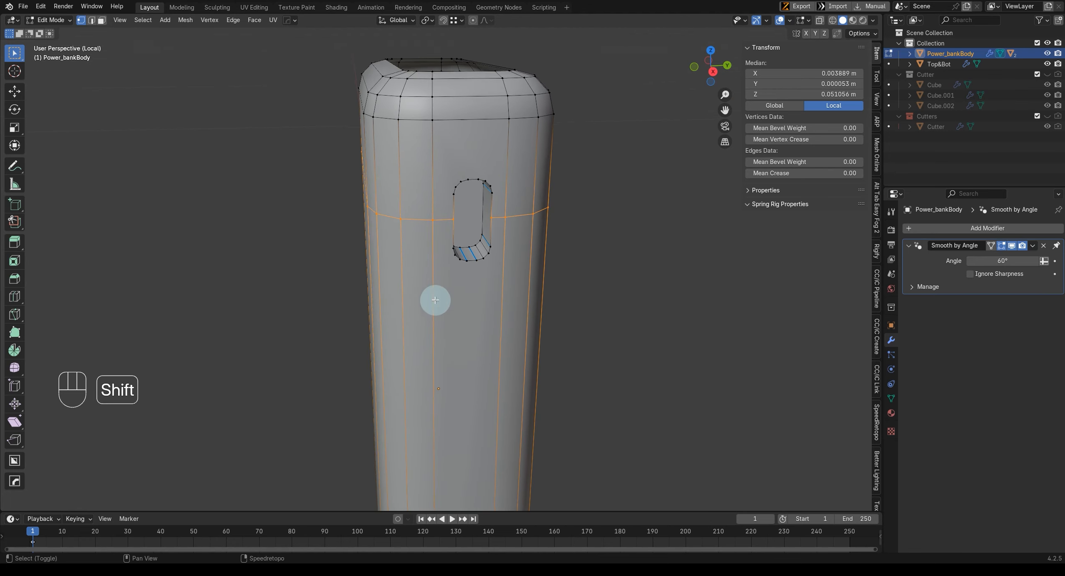
Step: Select the body's entire mesh and set its edges' mean bevel weight to 0
scroll(426, 284, "up", 3)
key("a")
middle_click_drag(586, 228, 537, 271, "shift")
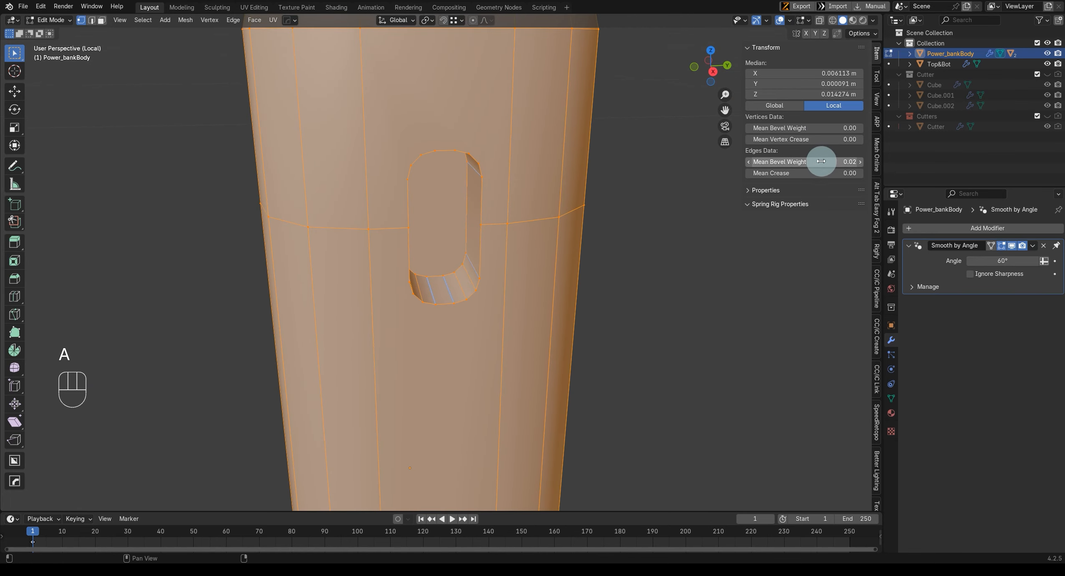
left_click_drag(818, 163, 793, 163)
middle_click_drag(369, 254, 445, 263)
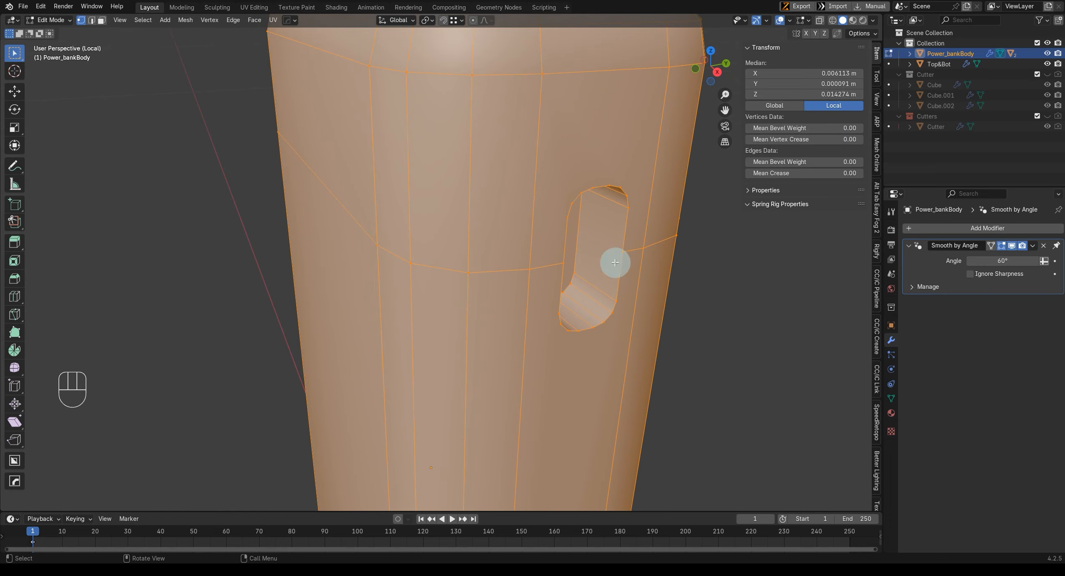
Step: Select only the outer rim edge loop of the side button opening and set its mean bevel weight to 1
left_click(608, 190, "alt")
middle_click_drag(623, 301, 570, 311)
left_click(543, 314, "alt+shift")
key("Tab")
middle_click_drag(544, 350, 488, 336)
left_click_drag(425, 212, 411, 234, "ctrl")
left_click_drag(293, 209, 313, 247, "ctrl")
middle_click_drag(316, 249, 332, 254)
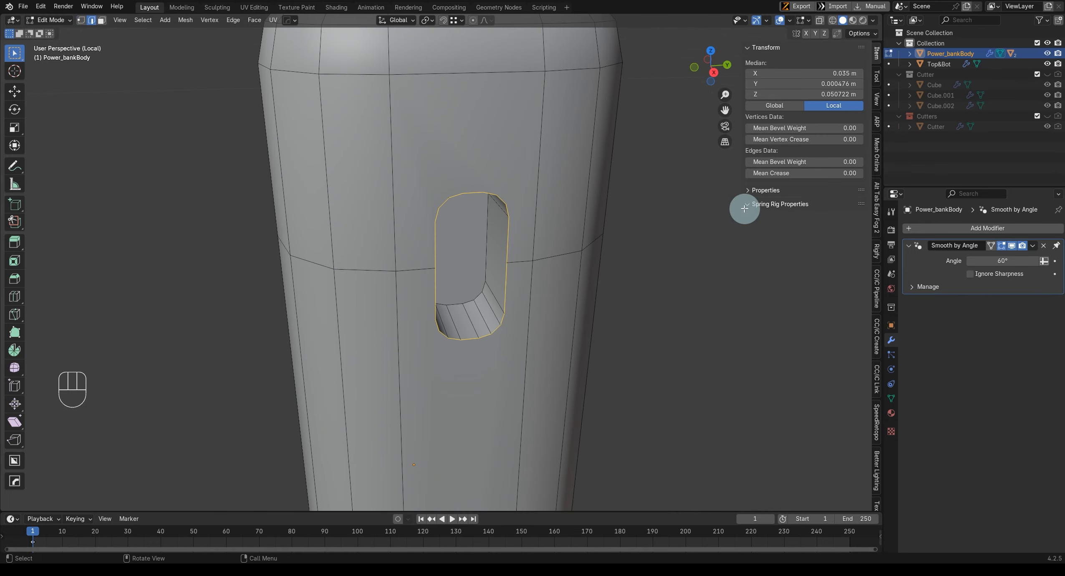
left_click_drag(771, 161, 851, 161)
middle_click_drag(484, 307, 507, 326)
Step: Return to Object Mode and add a Bevel modifier to the body, limited by Weight
key("Tab")
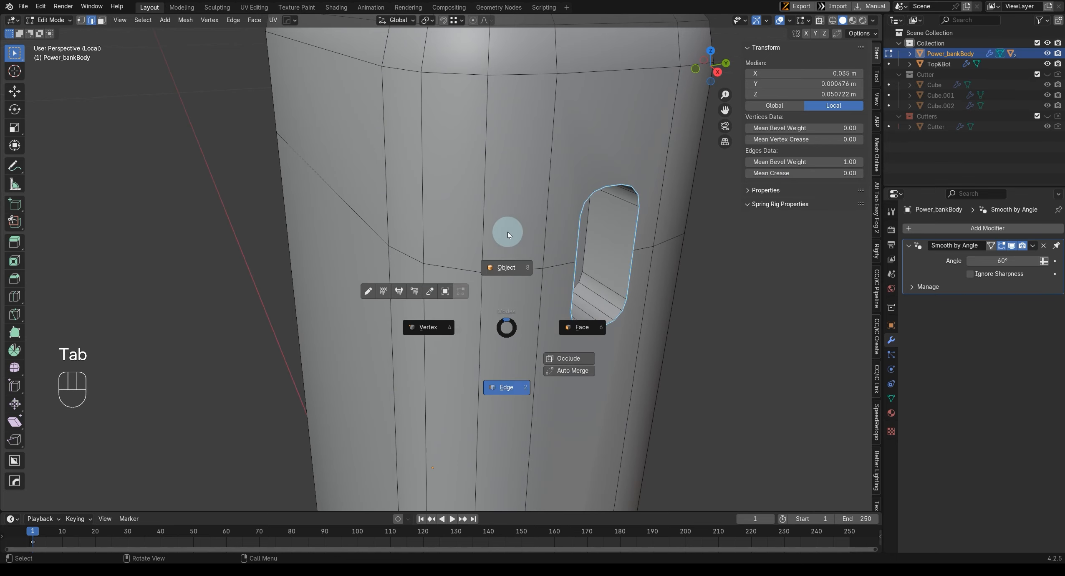
left_click(508, 234)
left_click(916, 228)
mouse_move(912, 229)
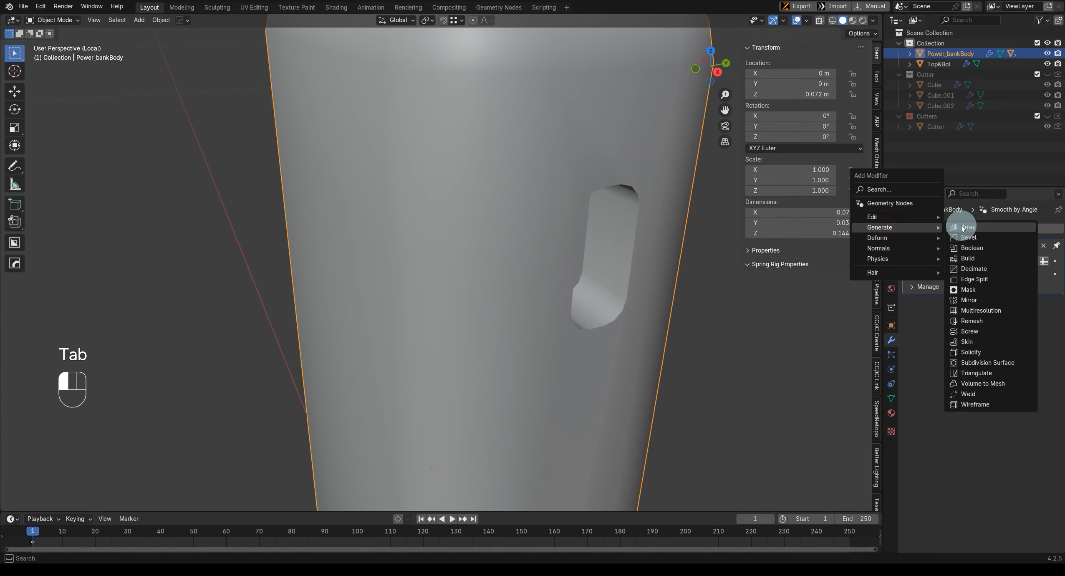
left_click(974, 237)
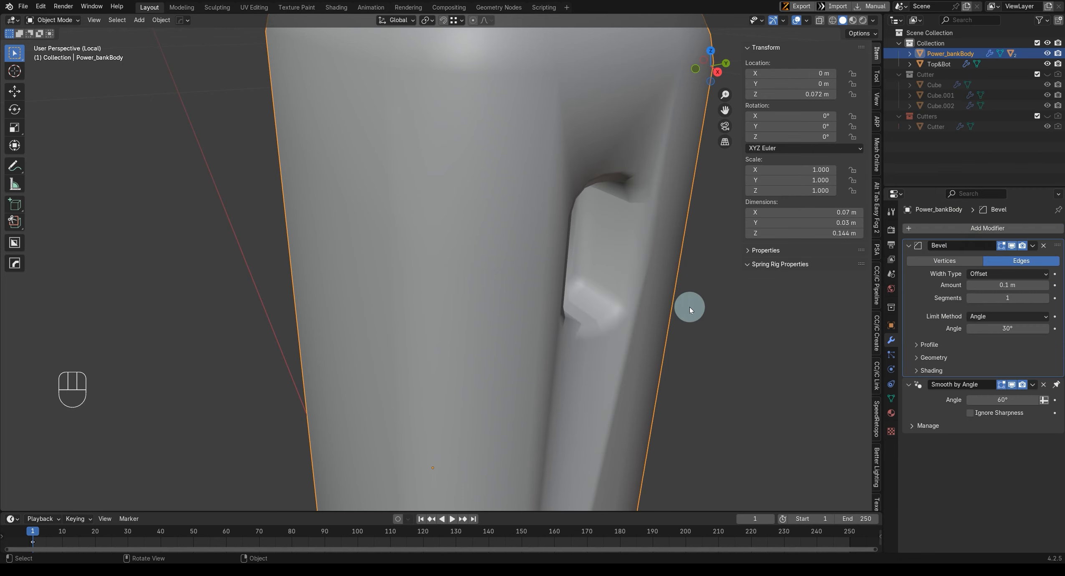
left_click(993, 316)
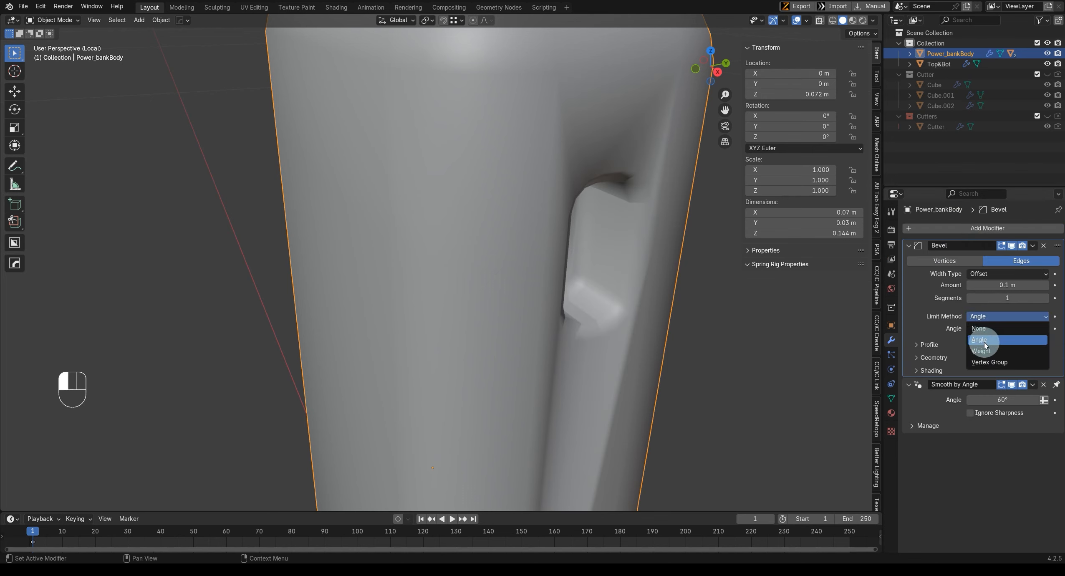
left_click(982, 351)
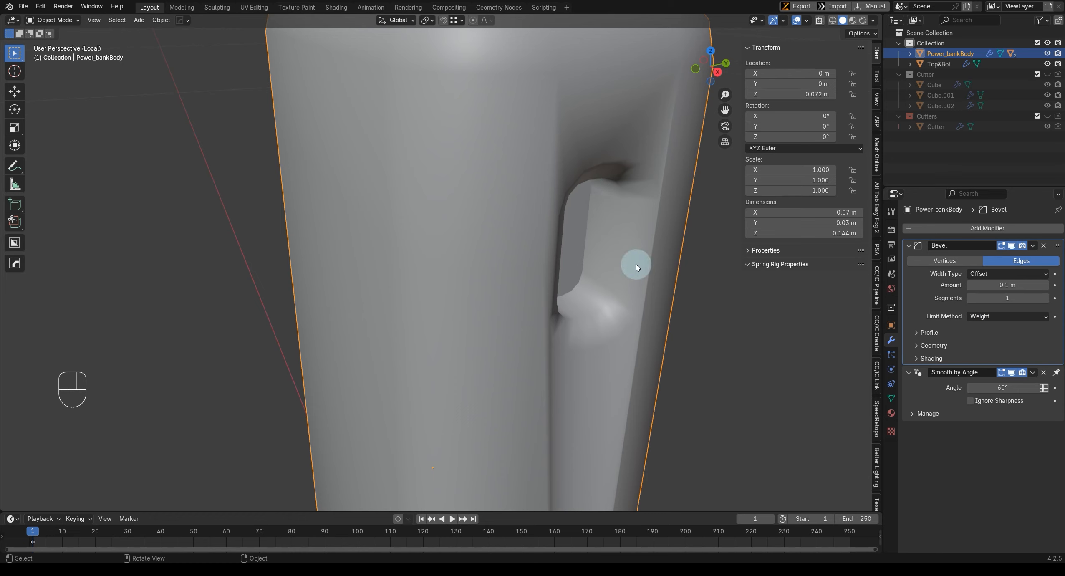
Step: Give the body's Bevel modifier 3 segments and an amount of 0.0002 m
left_click(1046, 299)
left_click(1046, 299)
left_click(1003, 286)
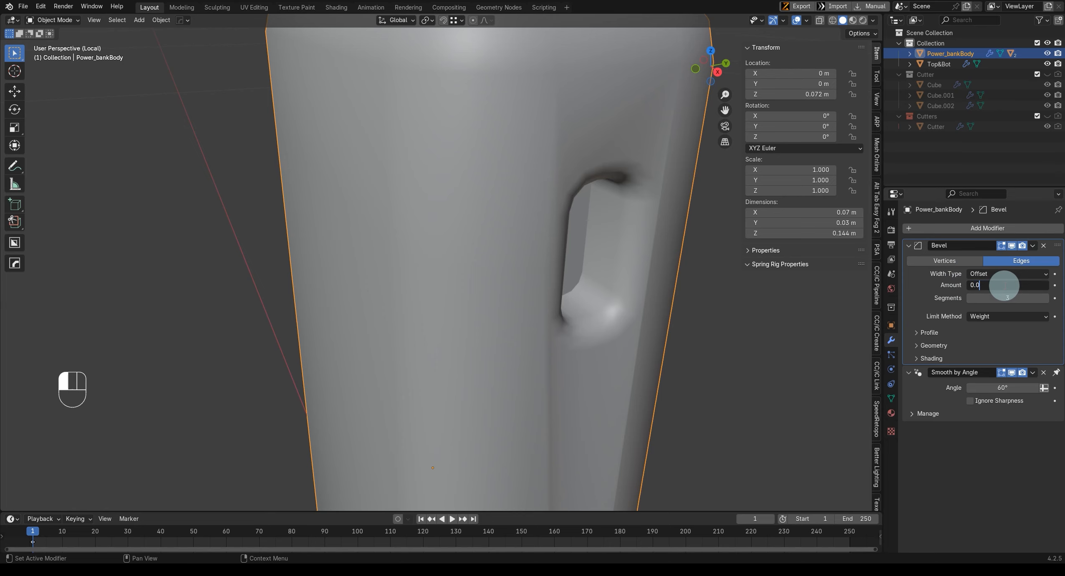
type("0.0002")
key("Return")
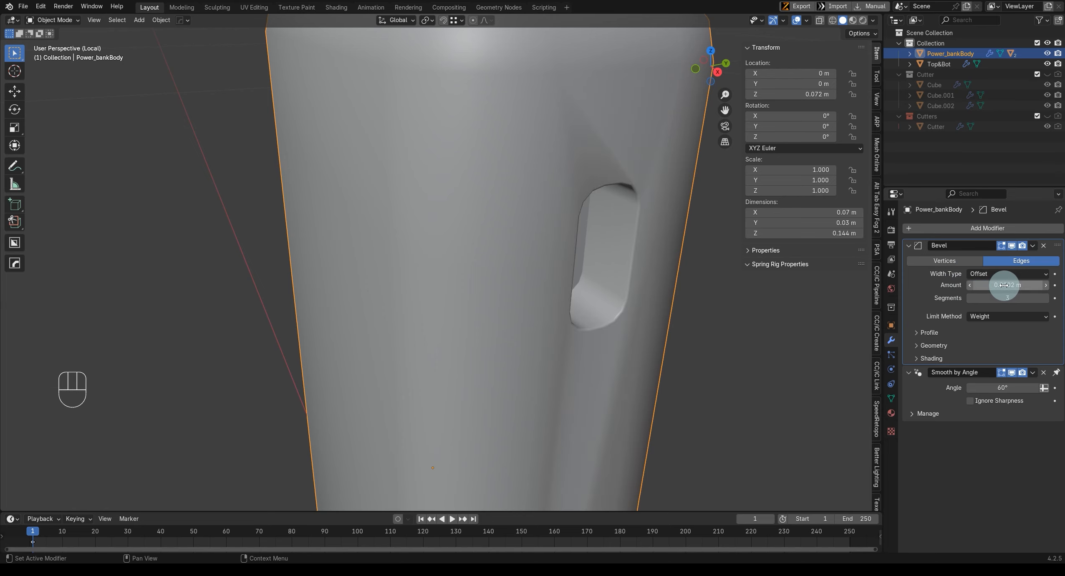
Step: Set the body bevel's outer miter to Arc and its profile shape to 0.7, then leave local view
middle_click_drag(528, 338, 518, 304)
left_click(931, 345)
left_click_drag(991, 362, 984, 395)
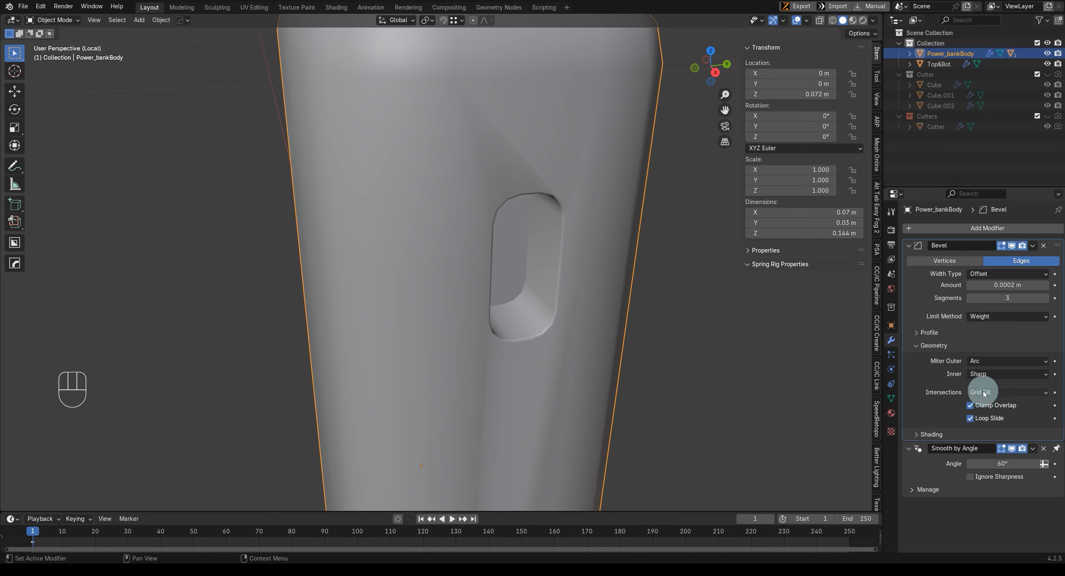
left_click(947, 346)
left_click(935, 332)
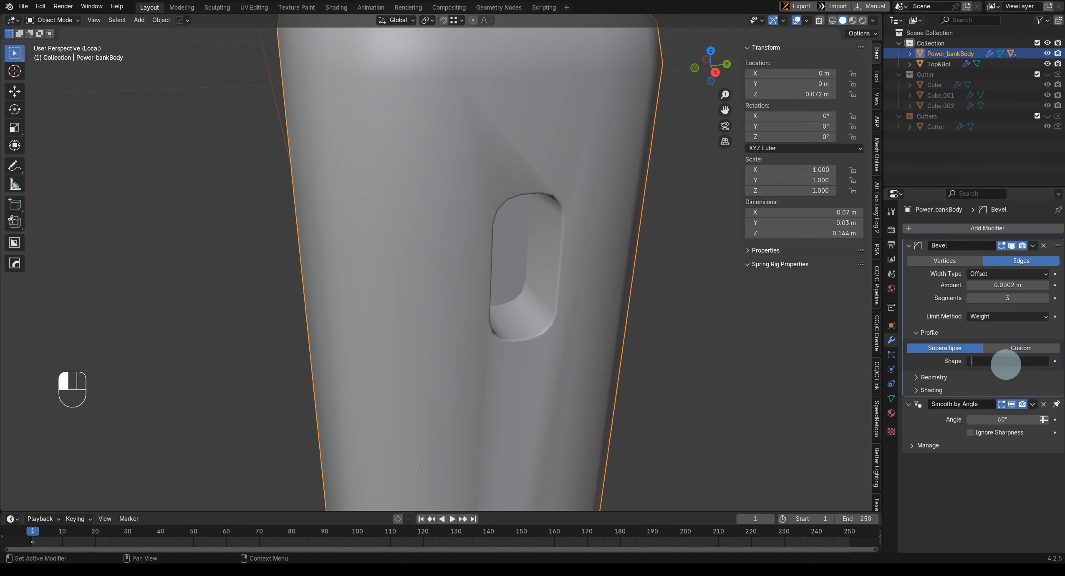
key("KP_Divide")
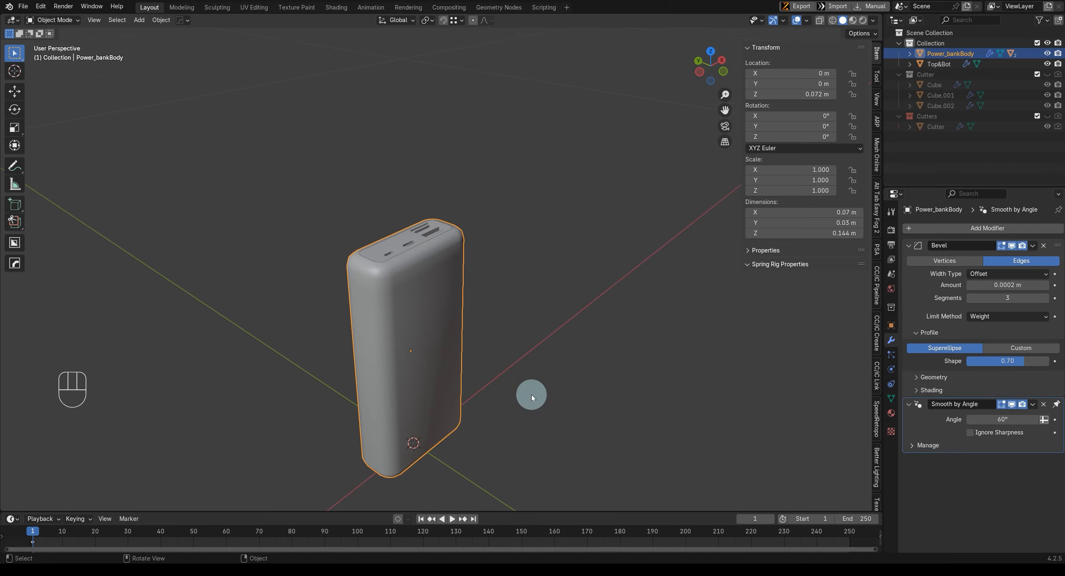
Step: Inspect the body's upper part and its mesh edges in front view, then collapse the Bevel modifier settings
middle_click_drag(436, 317, 377, 313)
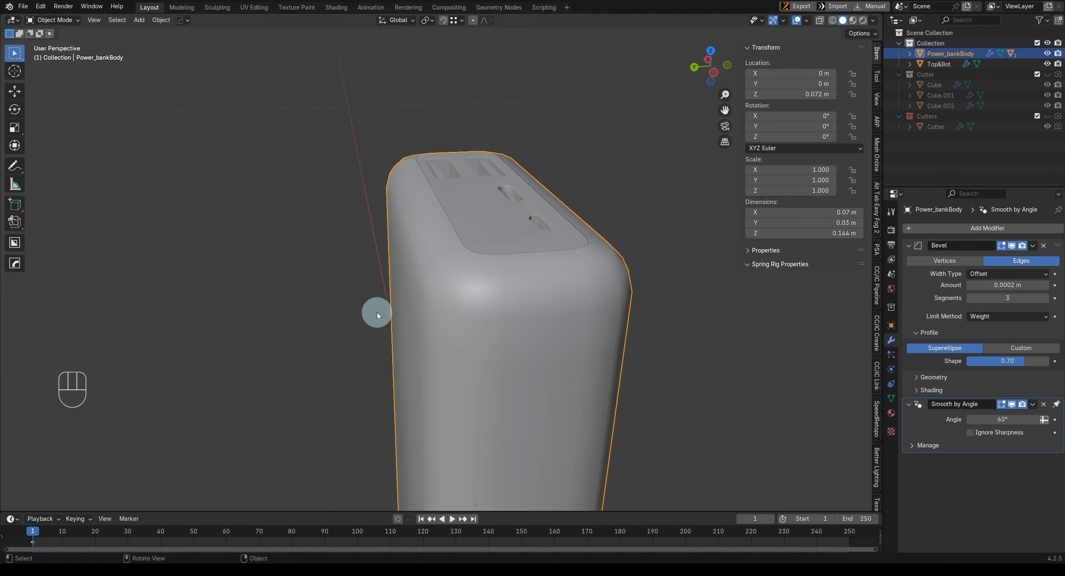
middle_click_drag(329, 317, 467, 291)
key("KP_1")
scroll(359, 295, "up", 2)
key("Tab")
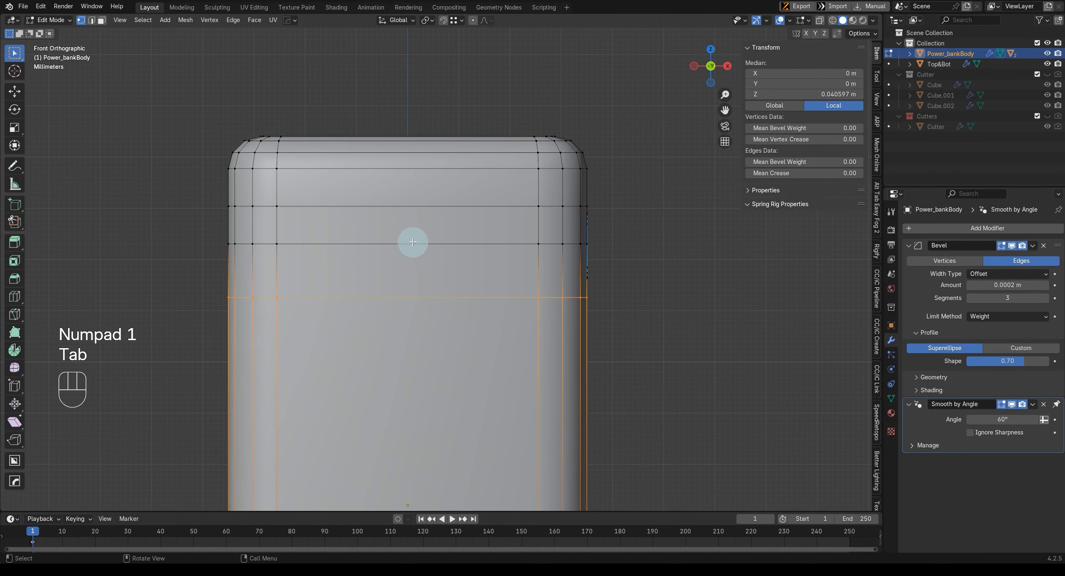
scroll(371, 237, "up", 1)
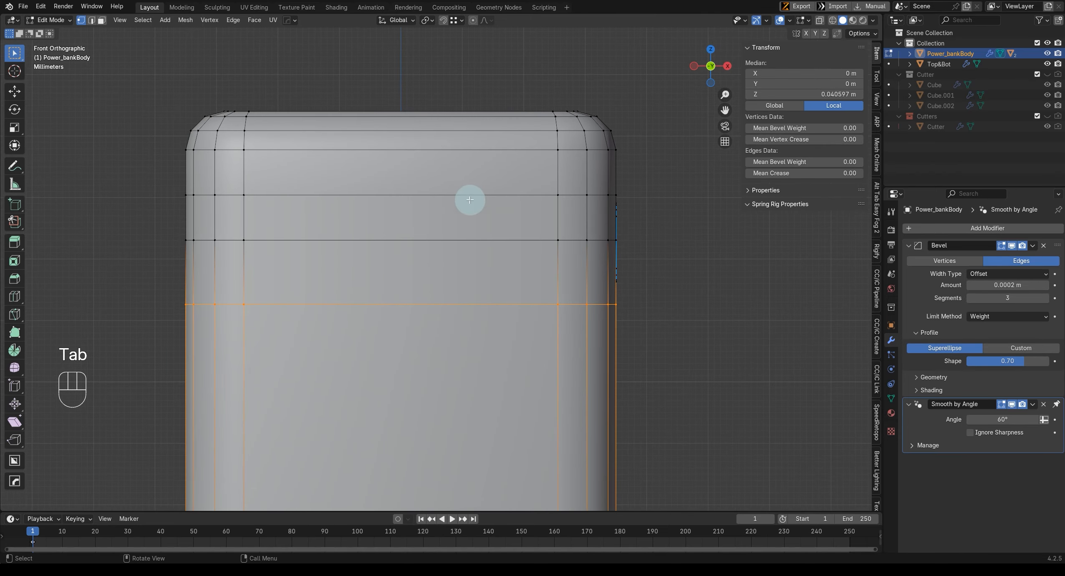
key("Tab")
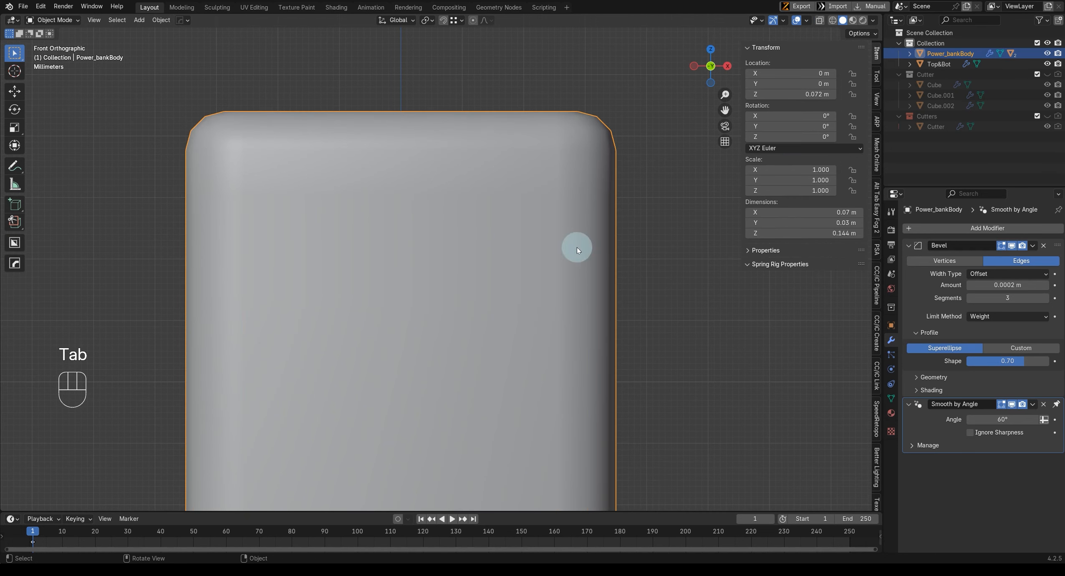
left_click(909, 247)
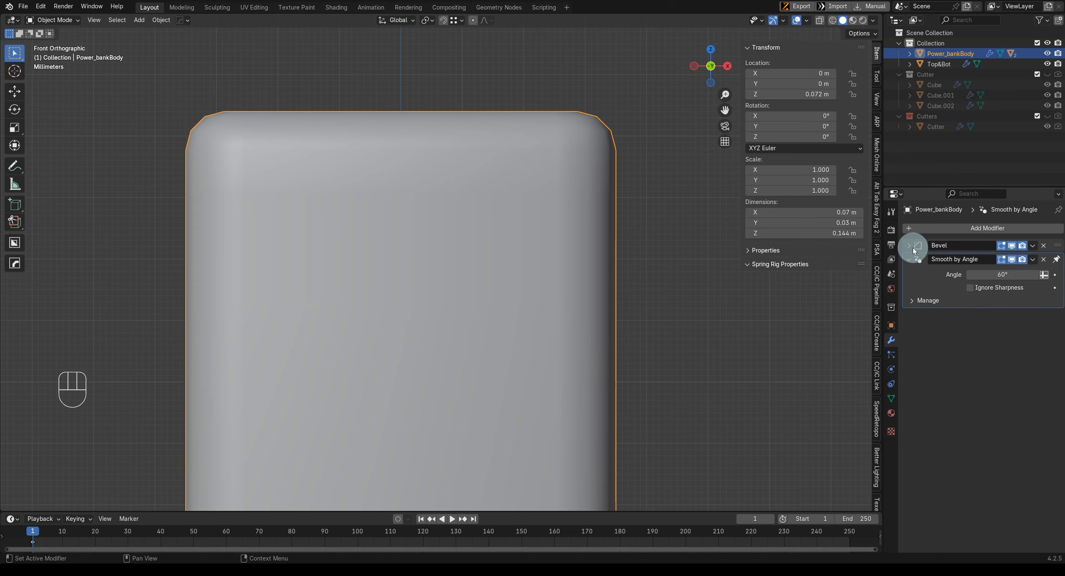
scroll(441, 267, "down", 3)
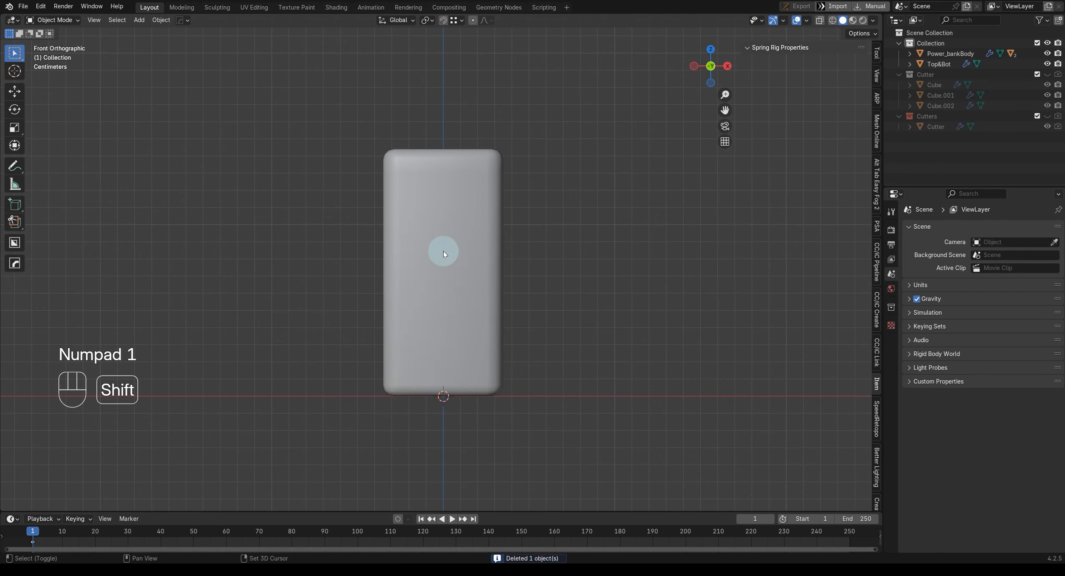
Step: Add a cylinder mesh at the world origin
key("shift+a")
mouse_move(434, 251)
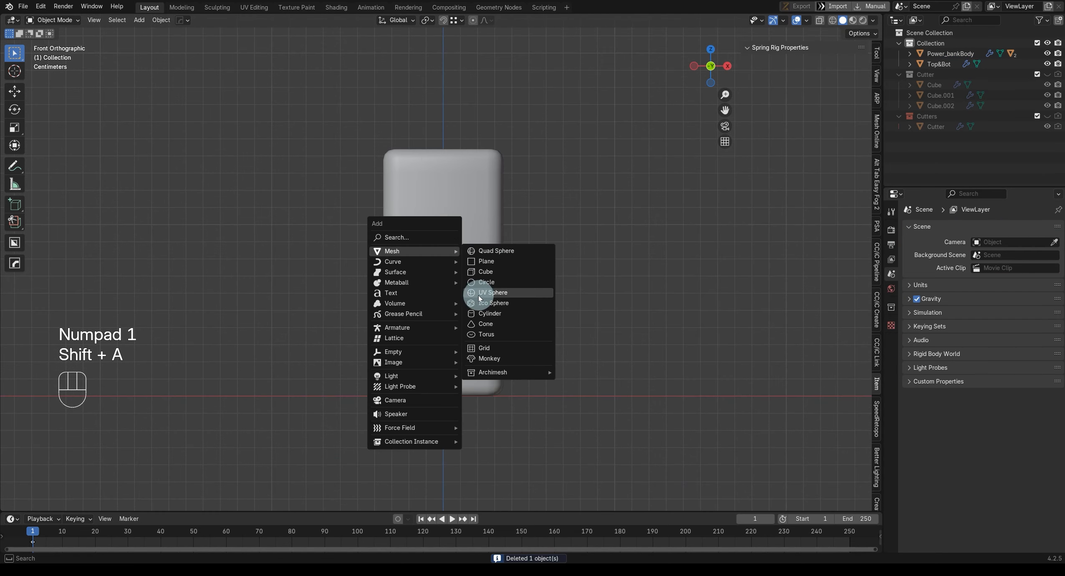
left_click(478, 313)
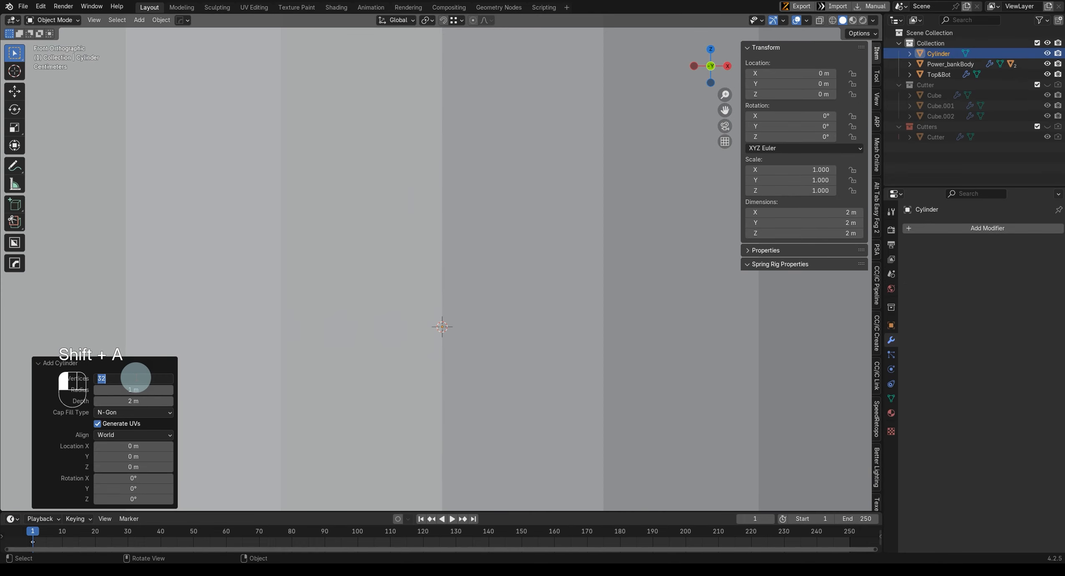
Step: Set the new cylinder to 16 vertices, align it to the view, and set its radius to 0.125 m
key("Return")
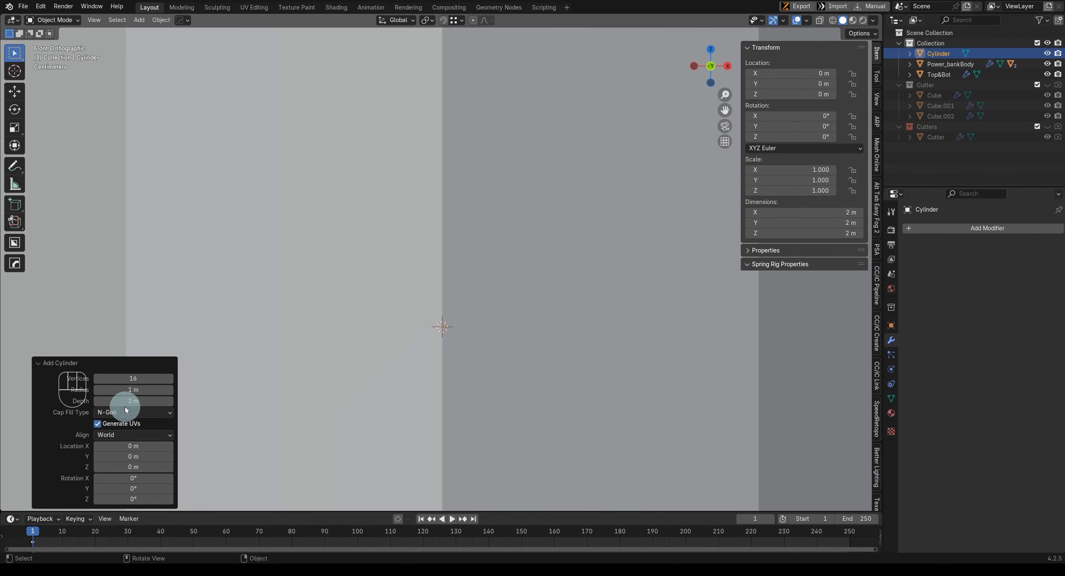
left_click(128, 434)
key("KP_Decimal")
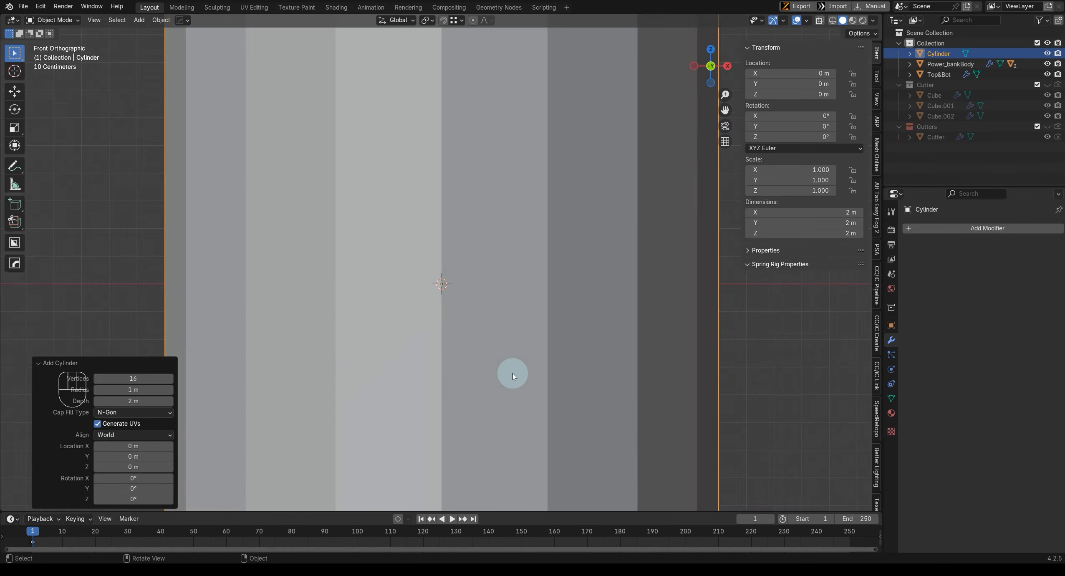
left_click(131, 436)
left_click(109, 450)
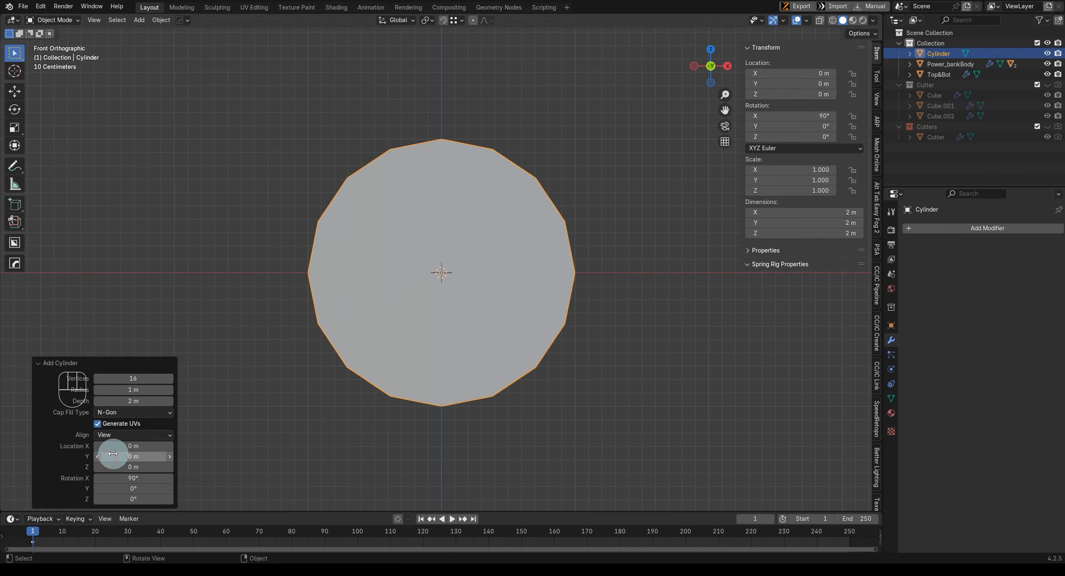
left_click(134, 390)
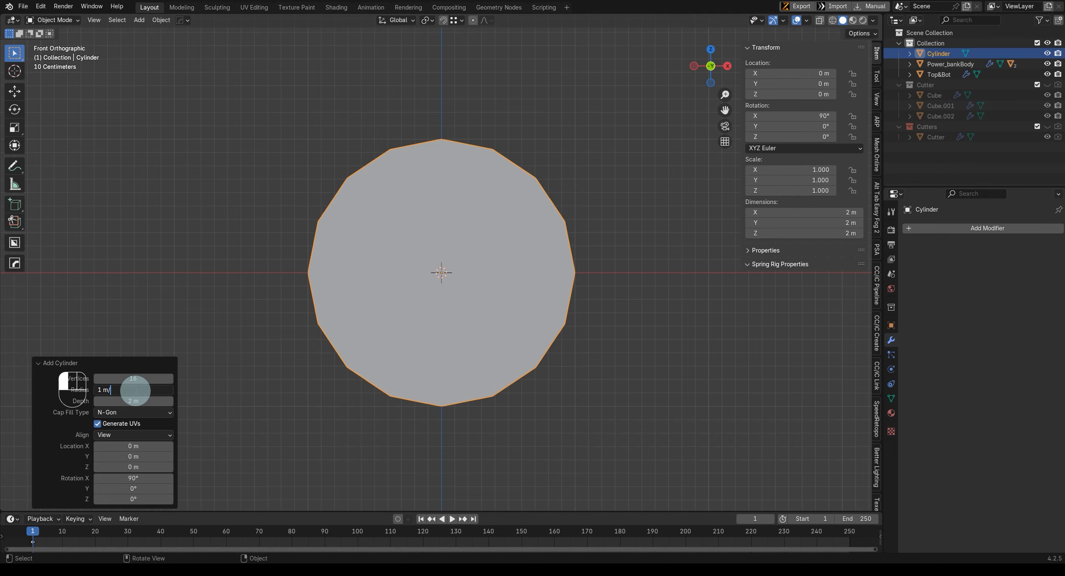
key("Return")
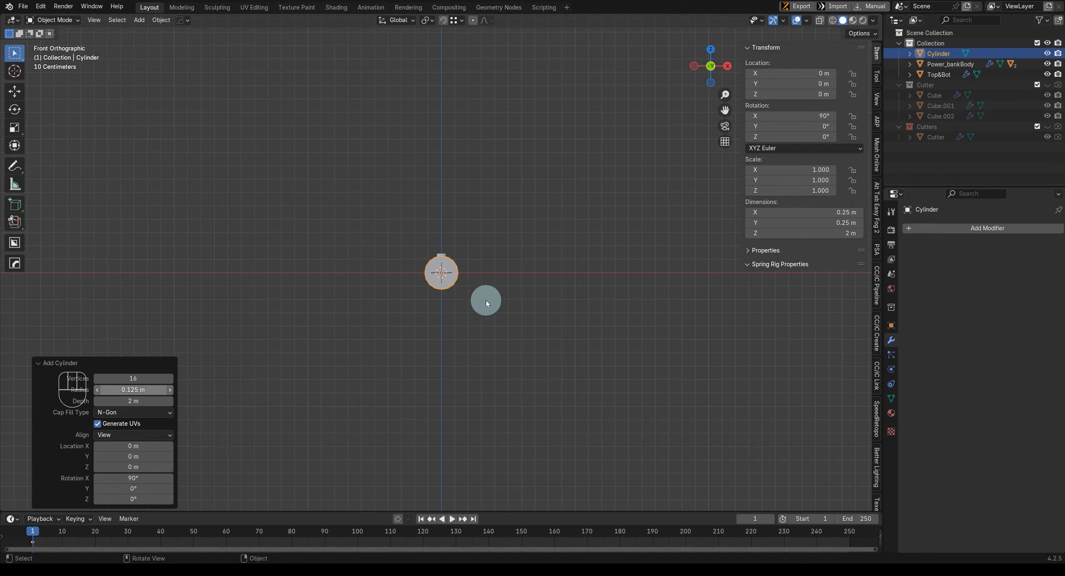
Step: Scale the cylinder uniformly to about 0.096 and raise it about 0.116 m along Z onto the upper power bank body
scroll(488, 281, "up", 9)
key("s")
key("shift+z")
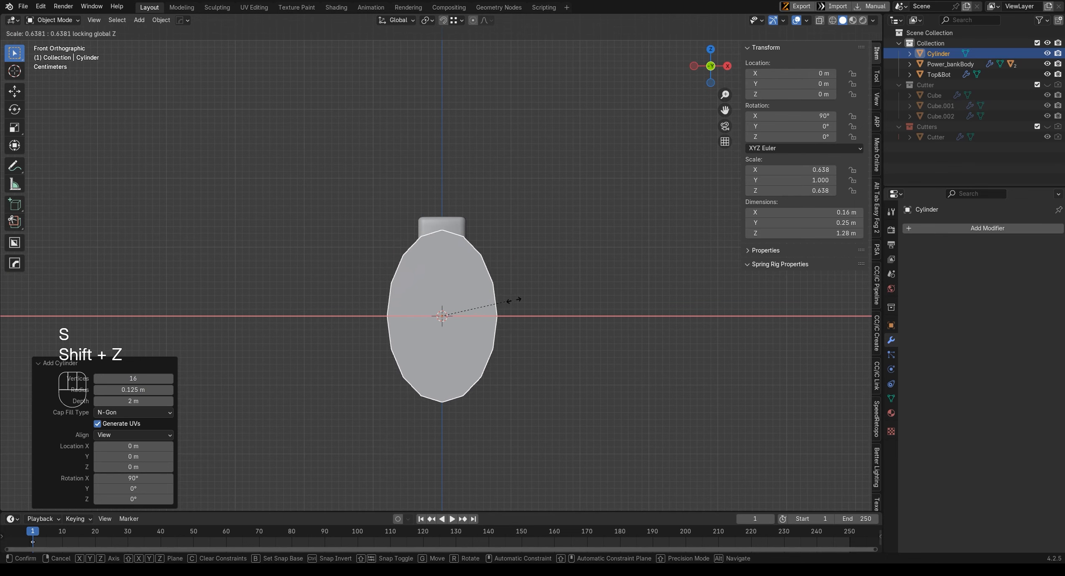
key("s")
left_click(461, 316)
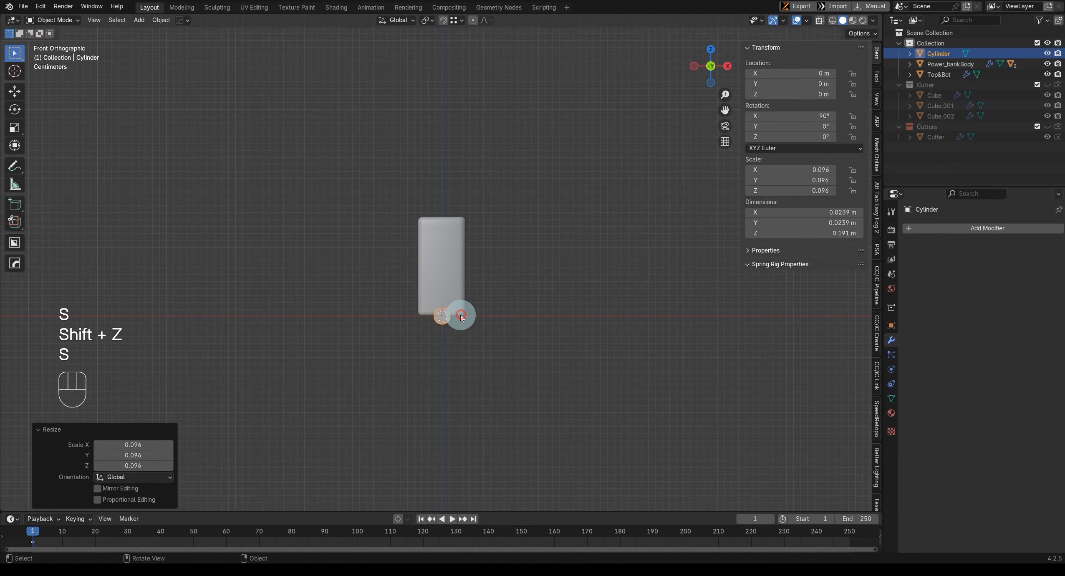
key("g")
key("z")
left_click(465, 238)
Step: Scale the cylinder down uniformly by about 0.377, to roughly 9 mm in diameter
scroll(465, 238, "up", 4)
middle_click_drag(483, 198, 476, 365, "shift")
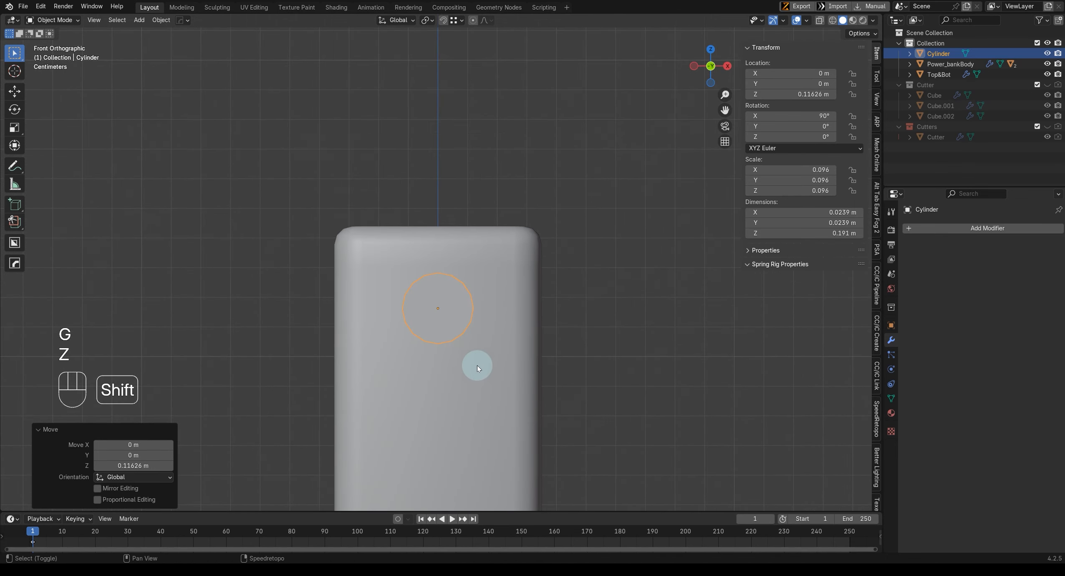
scroll(477, 366, "up", 3)
key("s")
left_click(532, 343)
Step: Shrink the cylinder further, uniformly, to about 0.9 mm in diameter and 7.1 mm in length
key("KP_3")
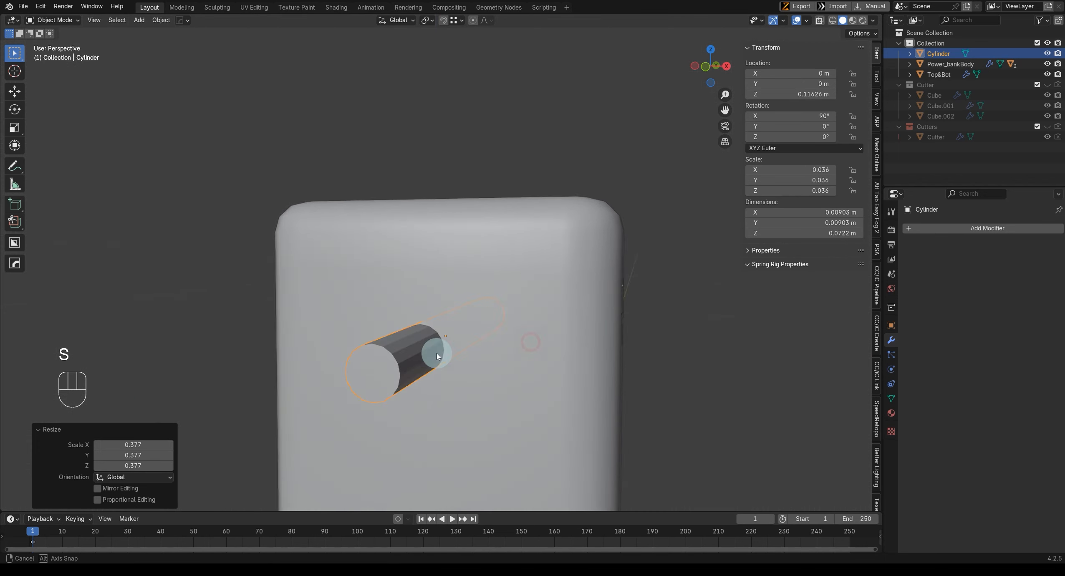
key("KP_1")
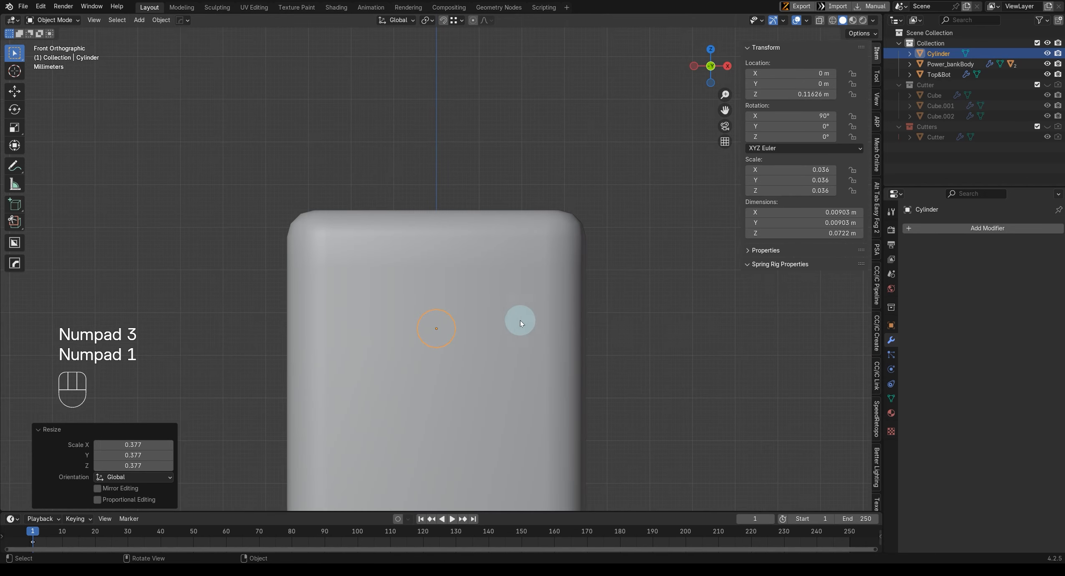
key("s")
key("x")
key("s")
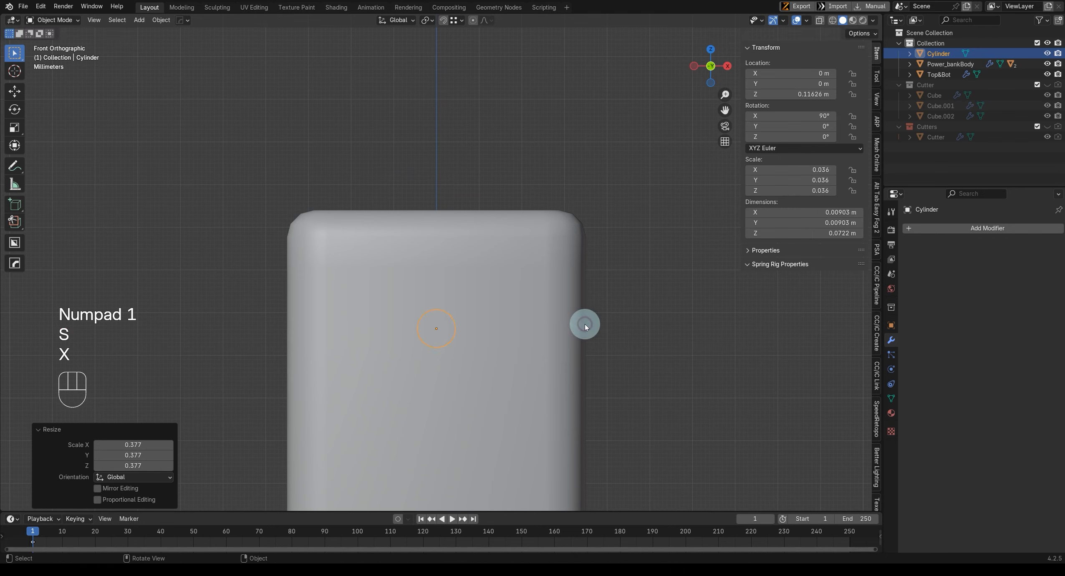
left_click(456, 332)
scroll(447, 328, "up", 4)
middle_click_drag(430, 301, 409, 220, "shift")
scroll(443, 250, "up", 3)
key("s")
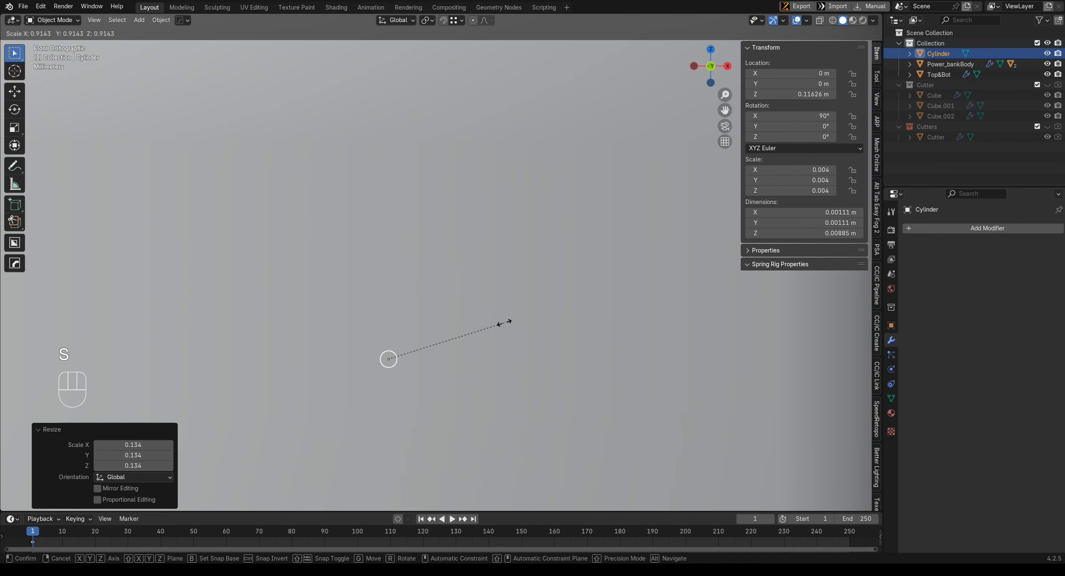
left_click(481, 328)
Step: Move the cylinder about -13 mm along Y into the body's front face and raise it about 15 mm along Z
key("KP_3")
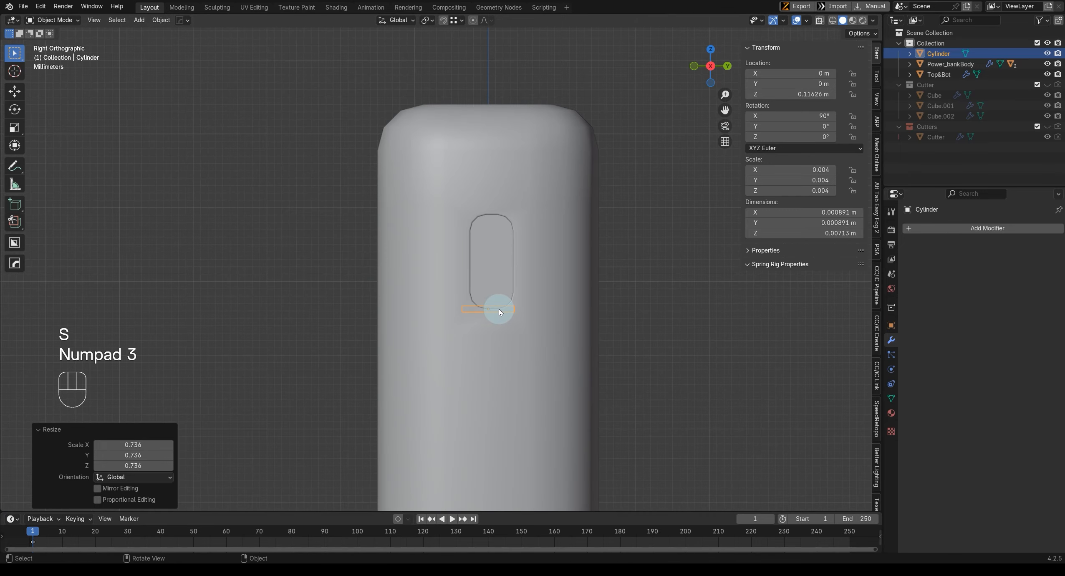
key("g")
key("y")
left_click(403, 302)
key("g")
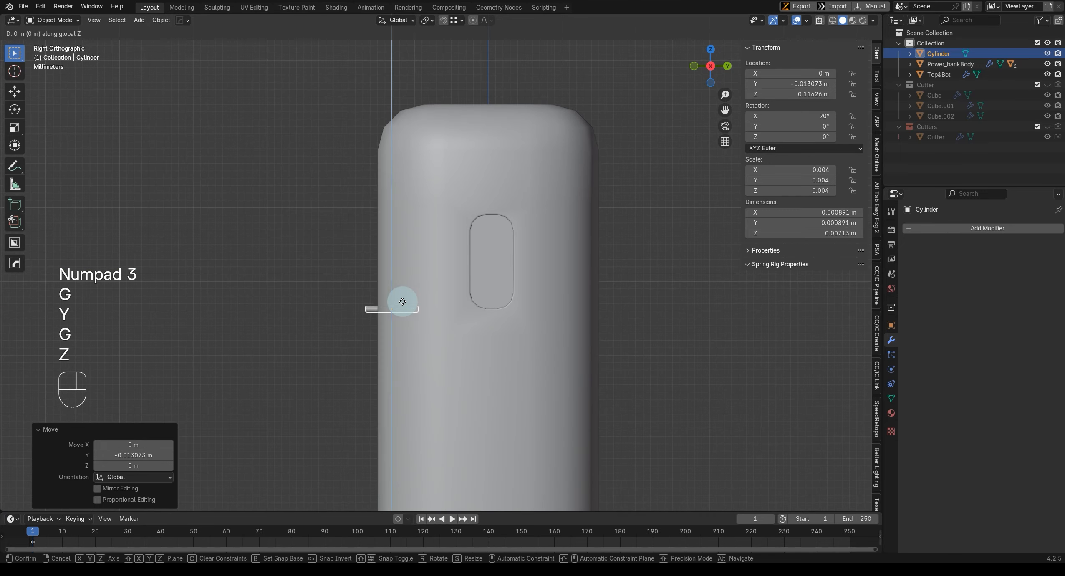
key("z")
left_click(403, 182)
Step: Shift the cylinder about -5.9 mm in X and -1.1 mm in Z in front view, and apply its scale
key("KP_1")
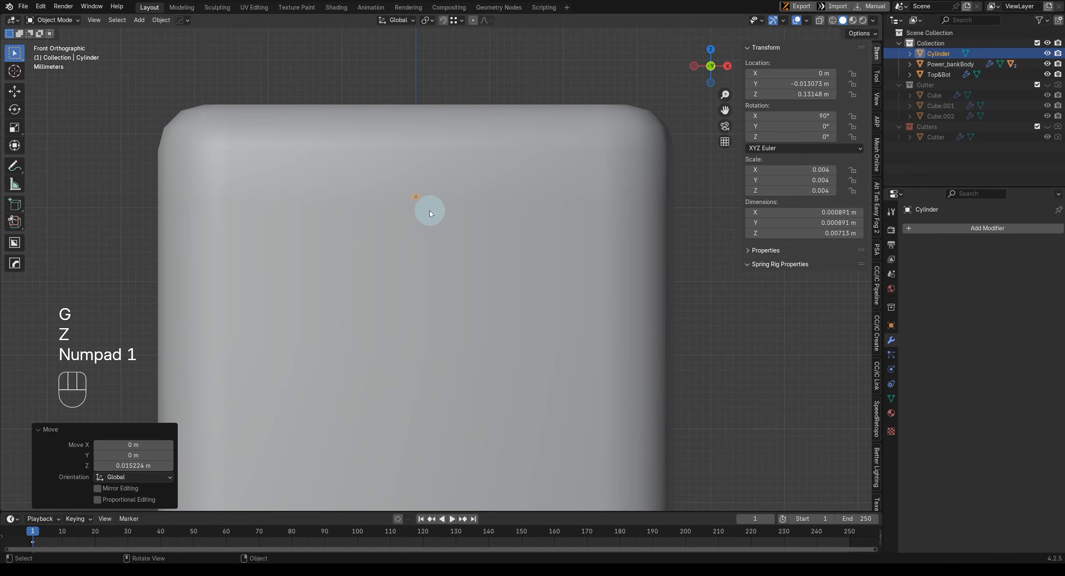
key("g")
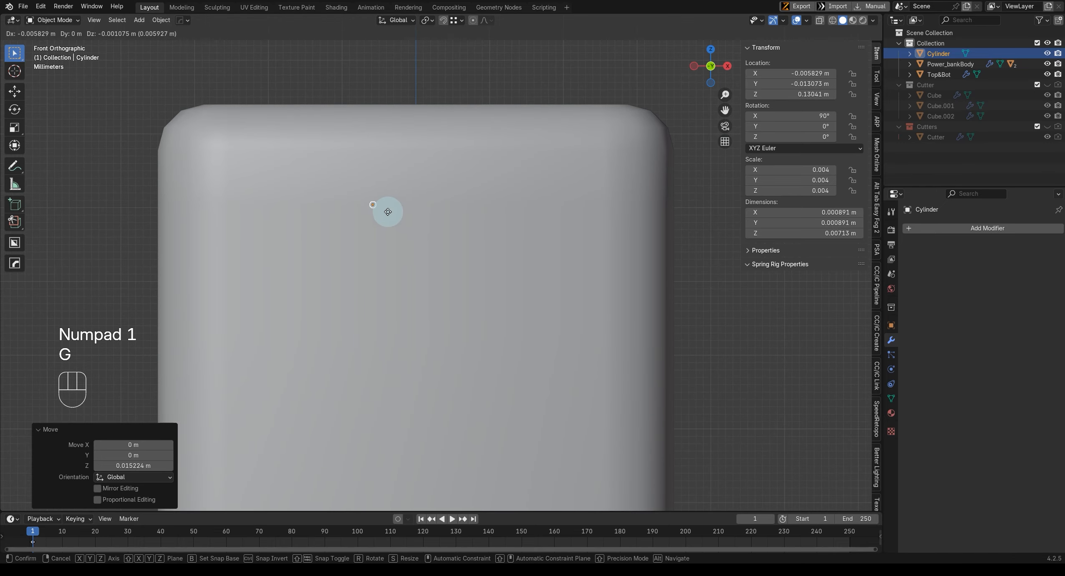
left_click(388, 212)
scroll(387, 213, "up", 3)
key("ctrl+a")
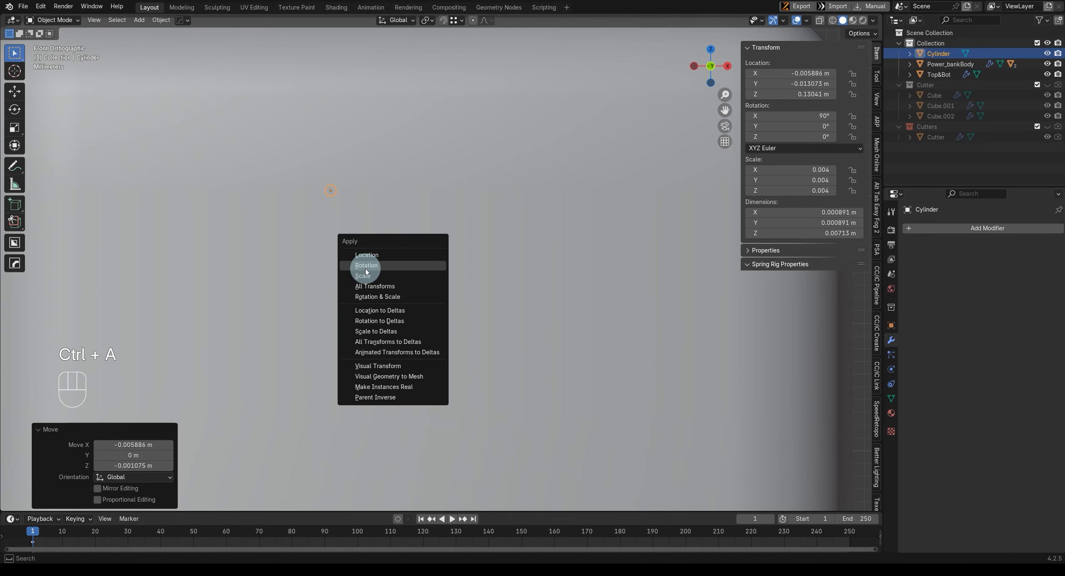
left_click(366, 276)
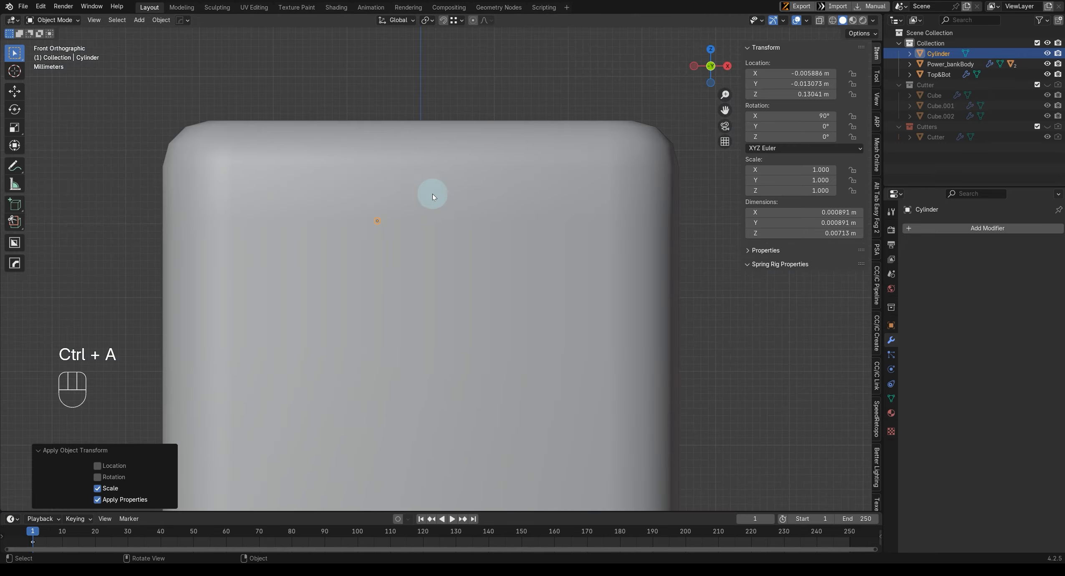
Step: Add an Array modifier to the cylinder with a count of 4 and a relative X offset factor of 3
left_click(922, 229)
mouse_move(898, 230)
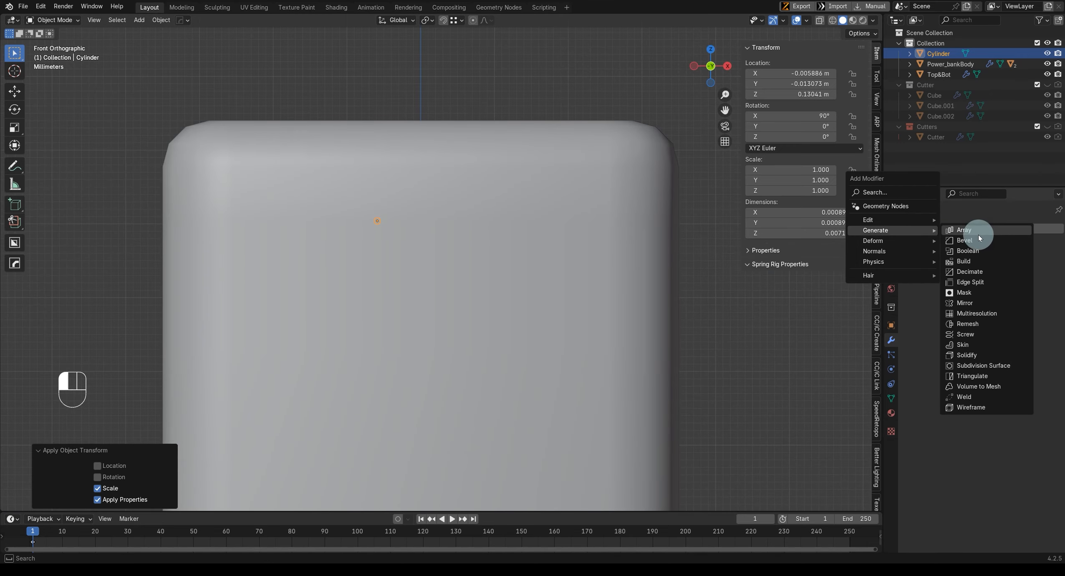
left_click(977, 234)
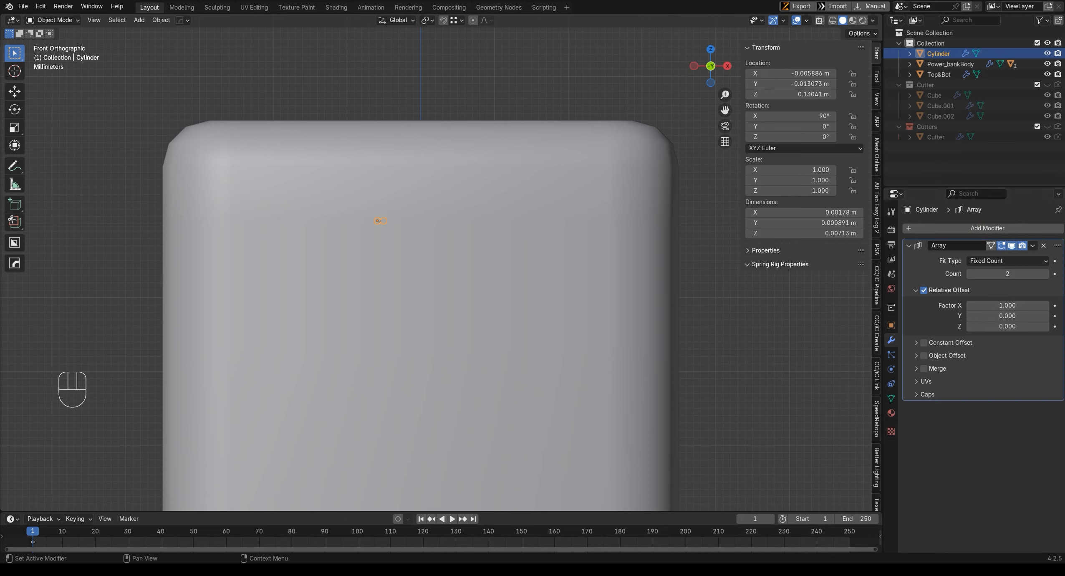
left_click(1012, 276)
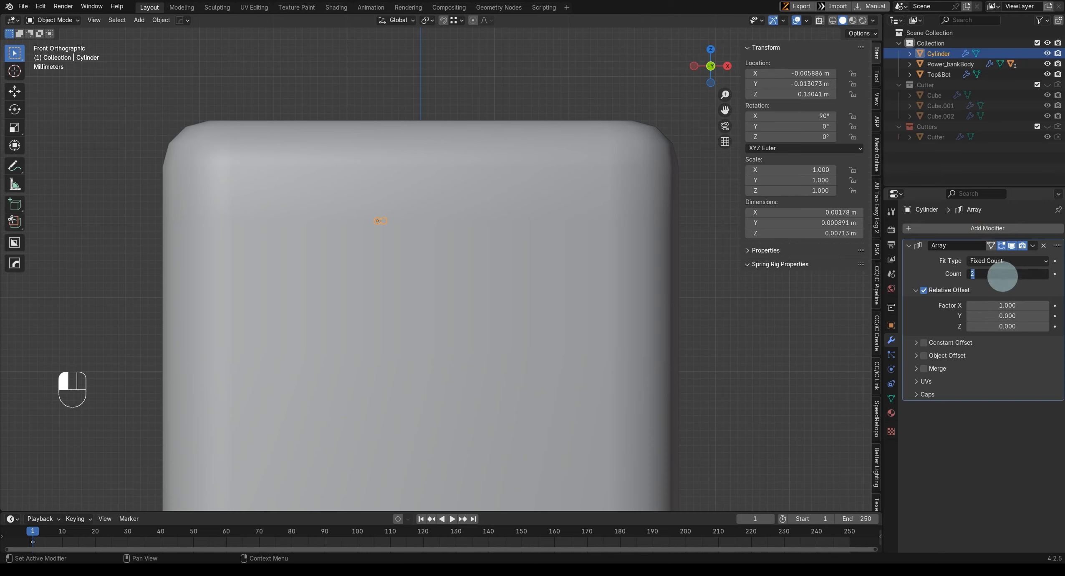
scroll(457, 267, "up", 4)
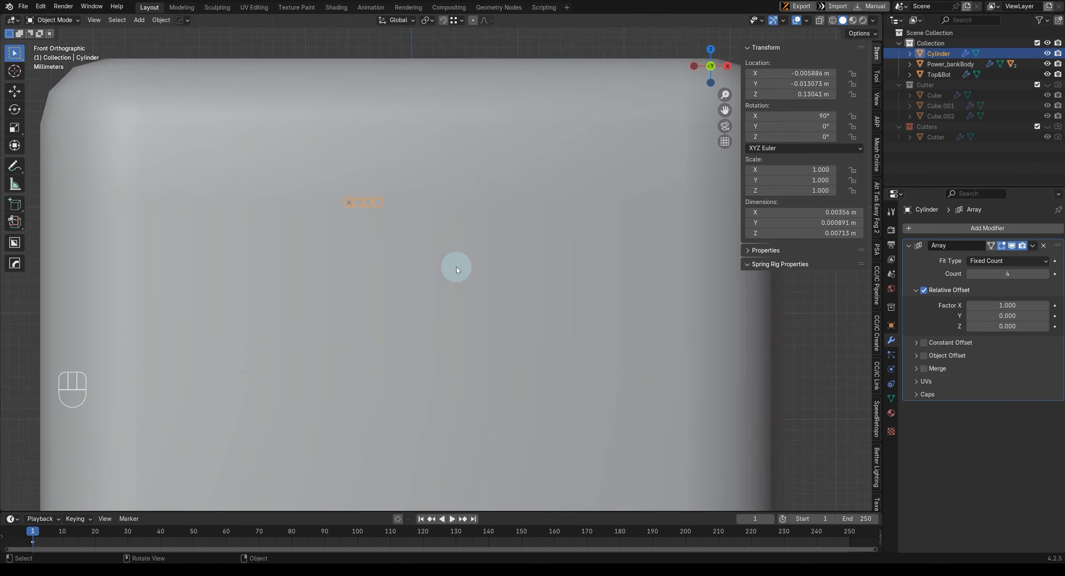
middle_click_drag(646, 226, 705, 292, "shift")
left_click(990, 305)
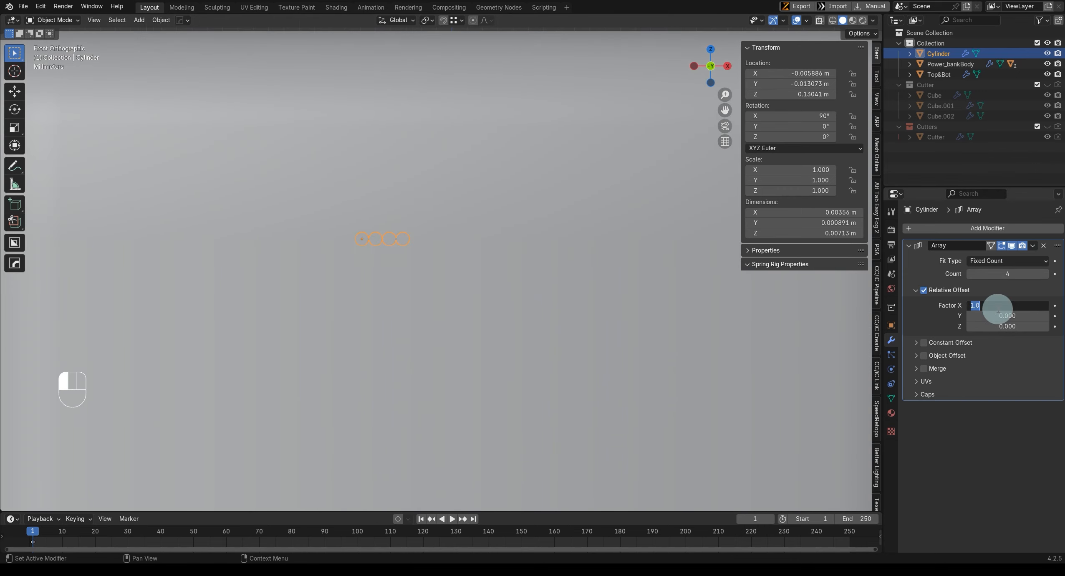
left_click(997, 308)
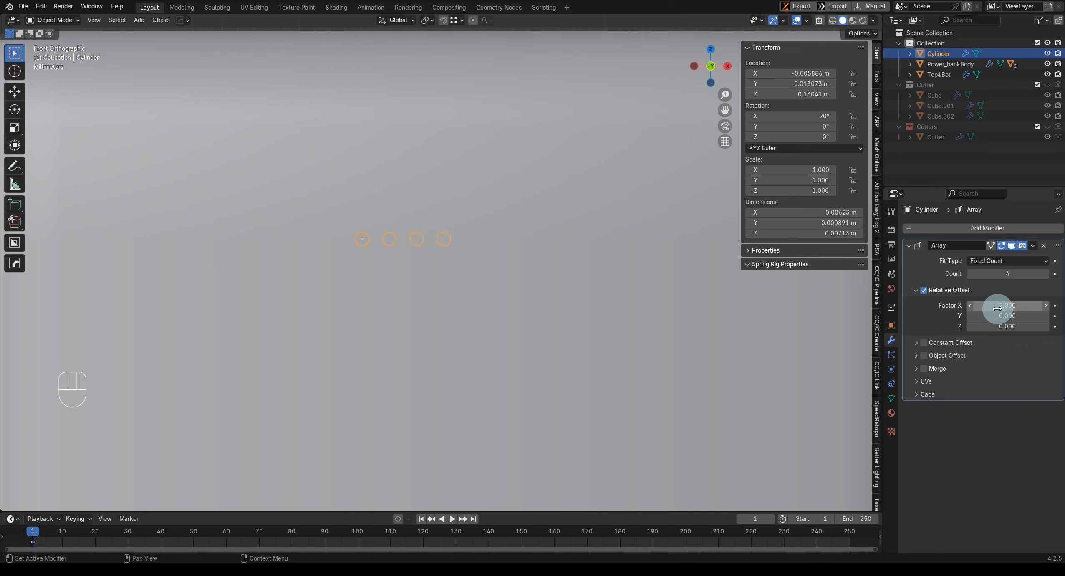
Step: Apply auto smooth shading to the cylinder array with a 60° angle
middle_click_drag(378, 234, 456, 248)
right_click(549, 307)
left_click(514, 314)
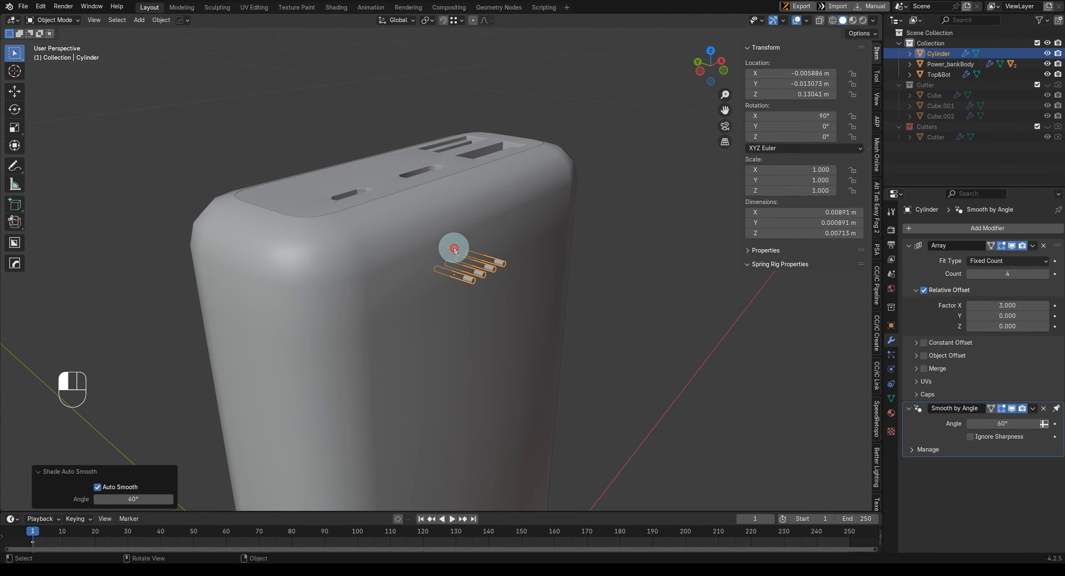
Step: In wireframe front view, move the cylinder row about 1.8 mm in X and -1.8 mm in Z to centre it below the ports
left_click(457, 247)
middle_click_drag(494, 276, 432, 248)
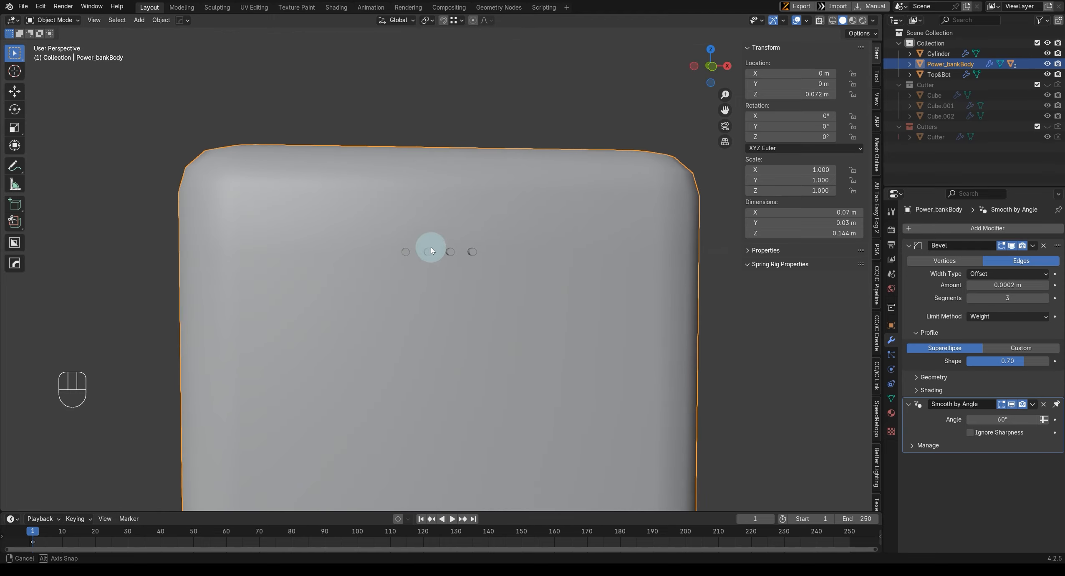
key("KP_1")
key("shift+z")
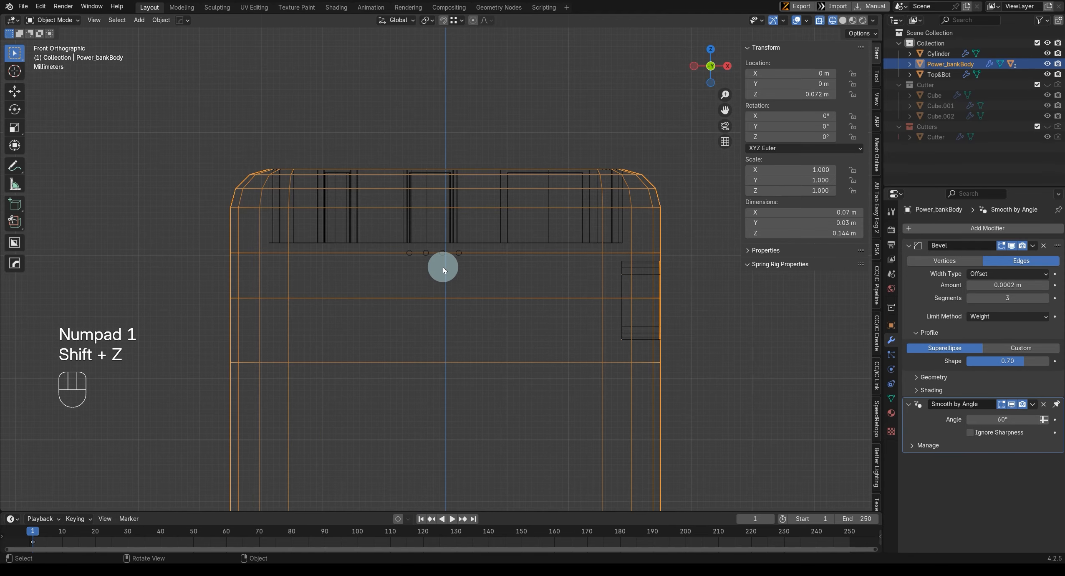
left_click(442, 253)
key("g")
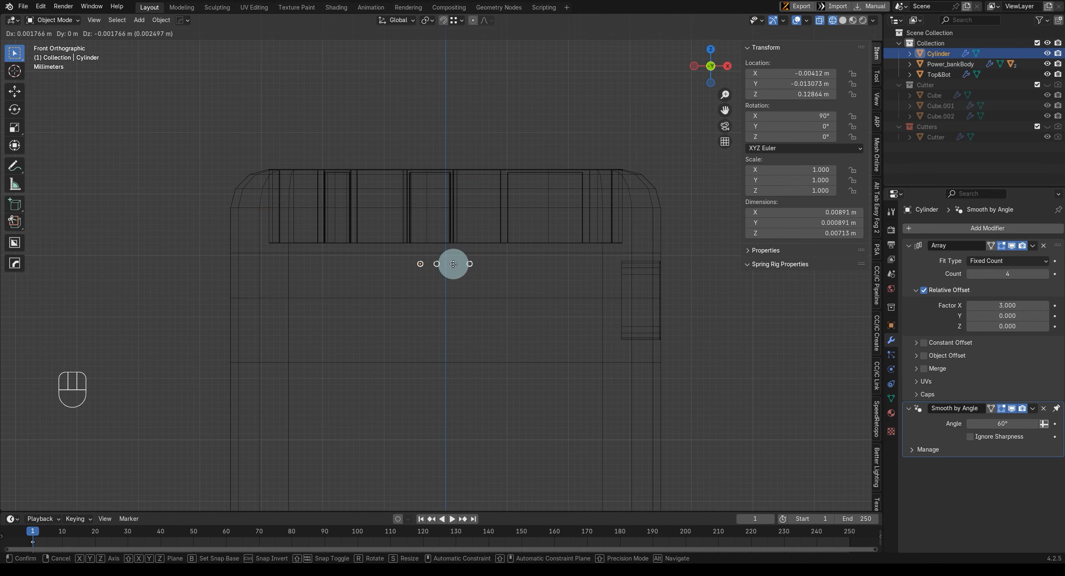
left_click(454, 264)
scroll(459, 271, "up", 4)
left_click(48, 429)
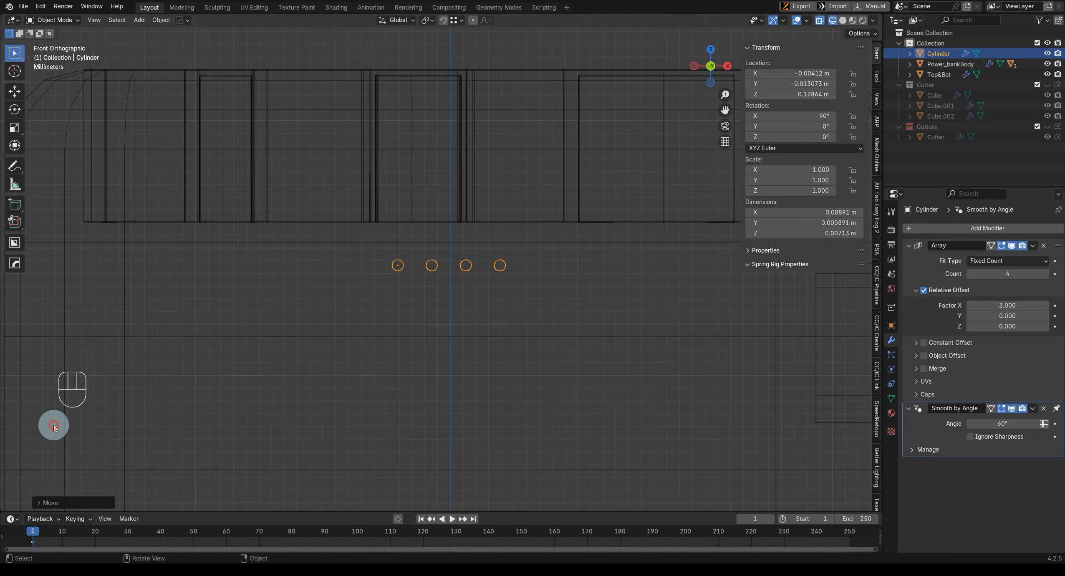
scroll(406, 283, "down", 4)
mouse_move(462, 252)
middle_mouse_down()
mouse_move(498, 274)
mouse_move(433, 297)
middle_mouse_up()
key("shift+z")
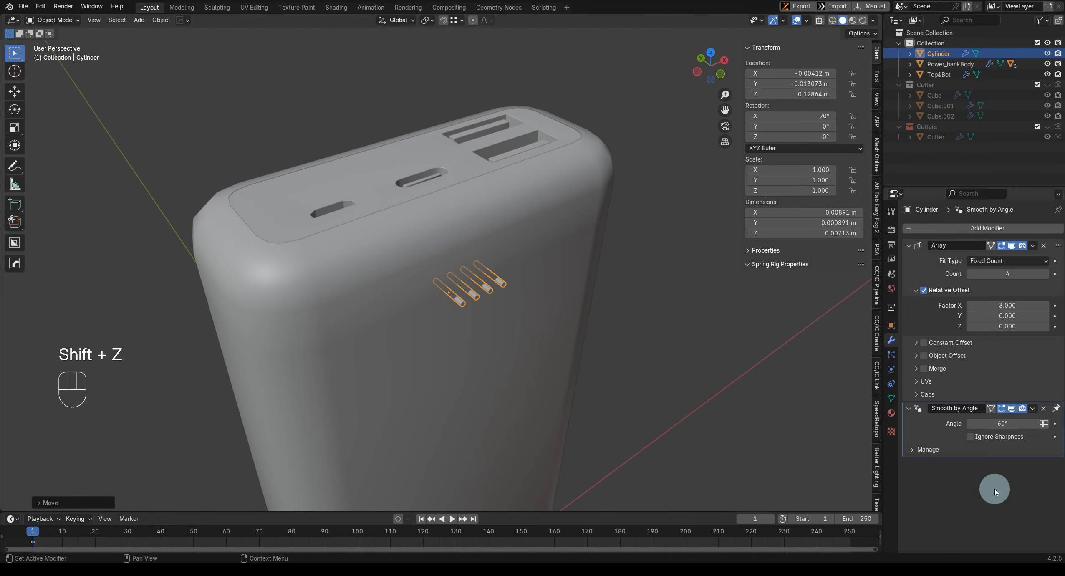
Step: Search the extensions in the preferences for "bool" to check the Bool Tool add-on
left_click(39, 7)
left_click(66, 140)
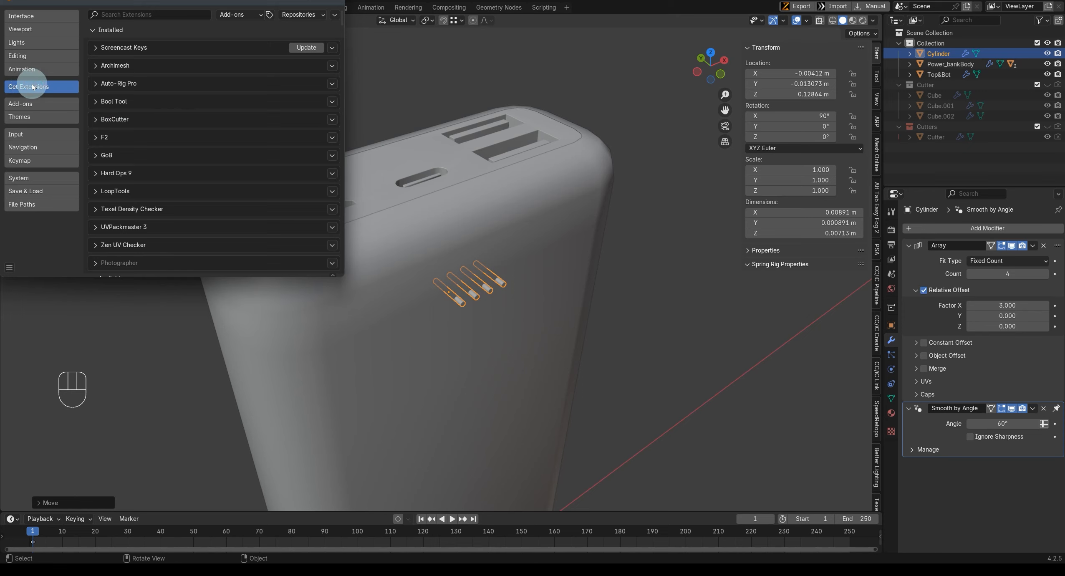
type("bool")
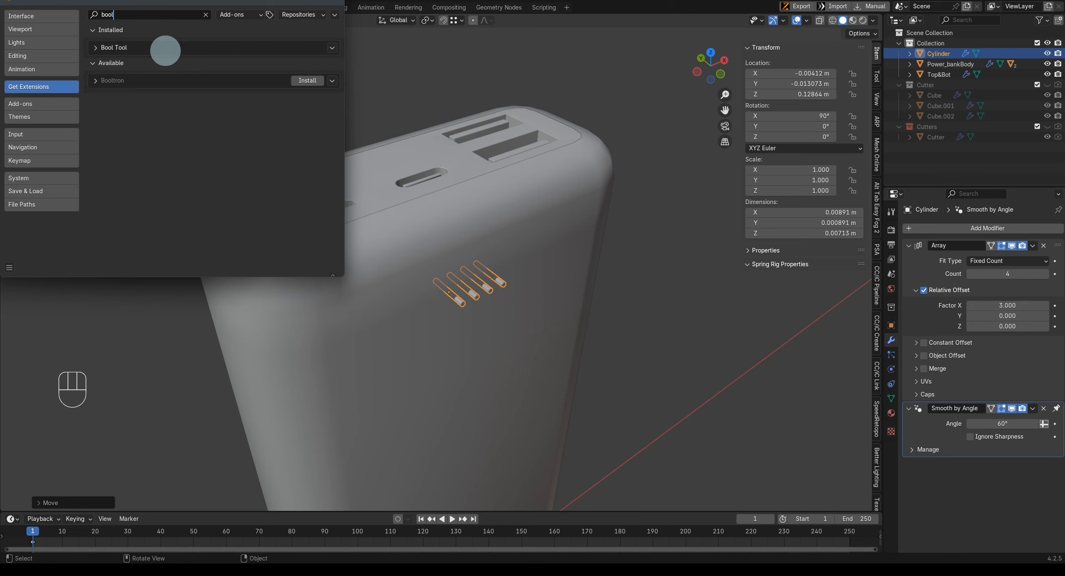
left_click(332, 2)
Step: Cut the four small cylinders out of the power bank body's front face with a Bool Tool brush difference
middle_click_drag(430, 316, 470, 303)
key("g")
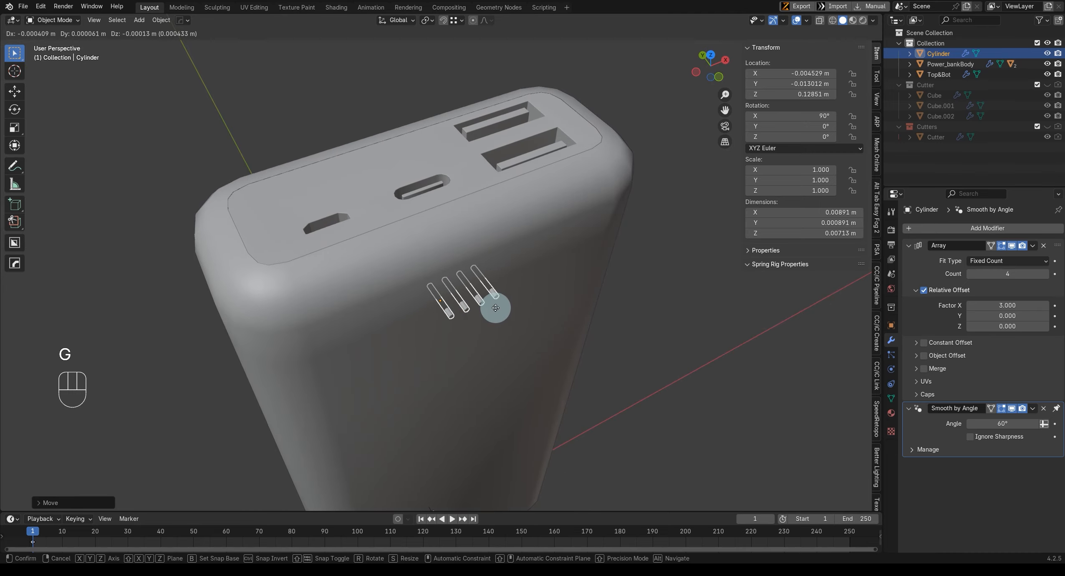
middle_click_drag(483, 290, 517, 282)
left_click(521, 268, "shift")
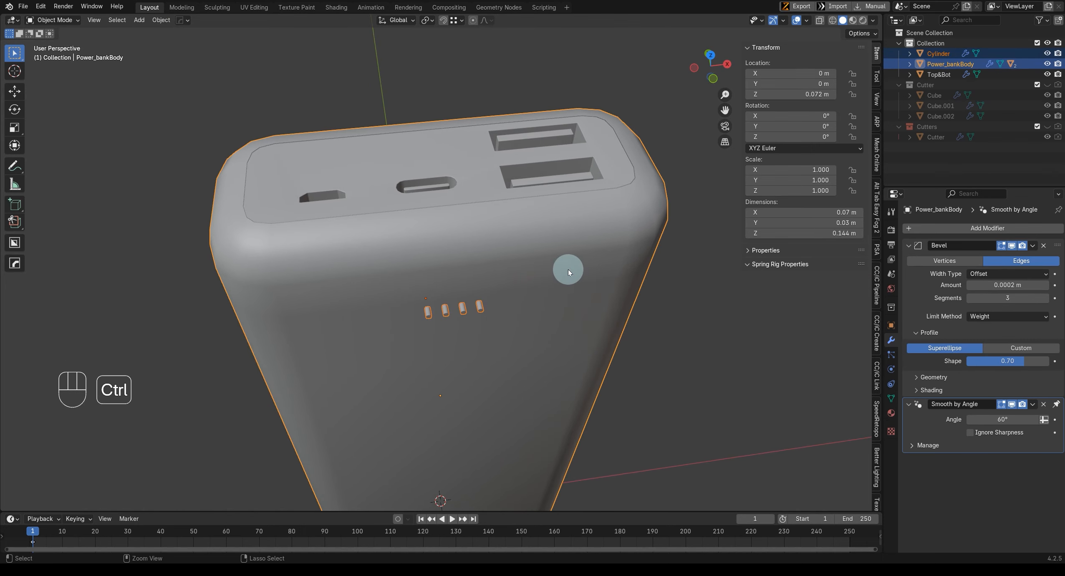
key("ctrl+KP_Subtract")
middle_click_drag(507, 328, 675, 280)
scroll(503, 294, "up", 3)
scroll(499, 335, "up", 3)
middle_click_drag(499, 335, 539, 330)
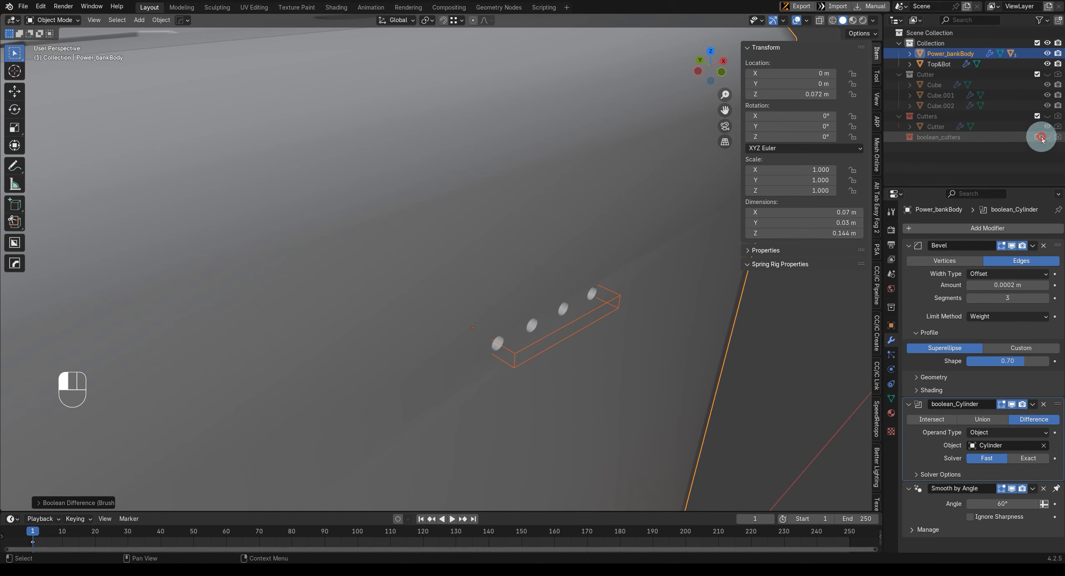
Step: Select the four-cylinder boolean cutter on the front face and hide it
left_click(598, 305)
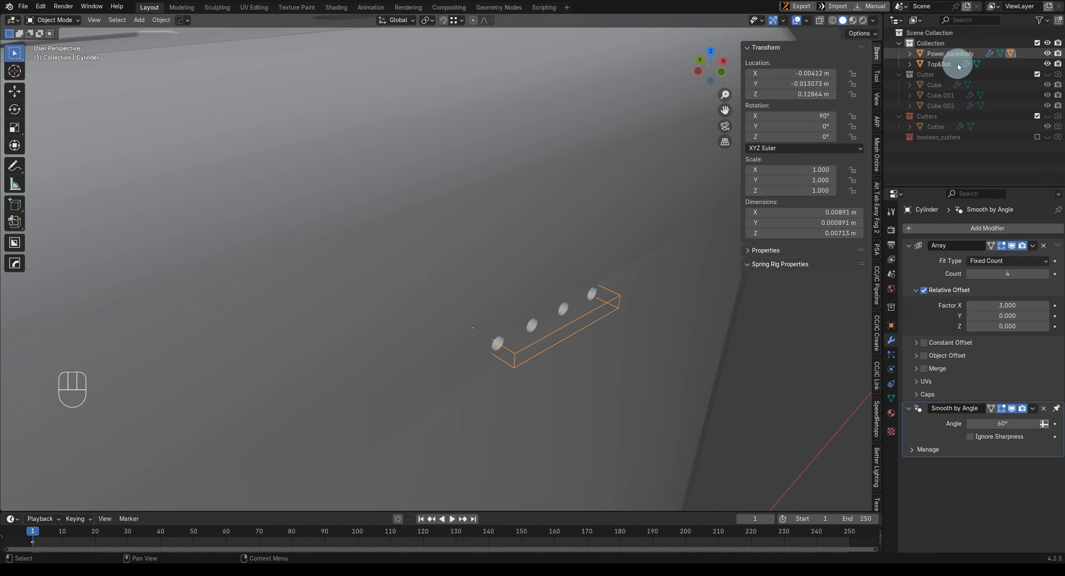
middle_click_drag(642, 255, 516, 301)
key("h")
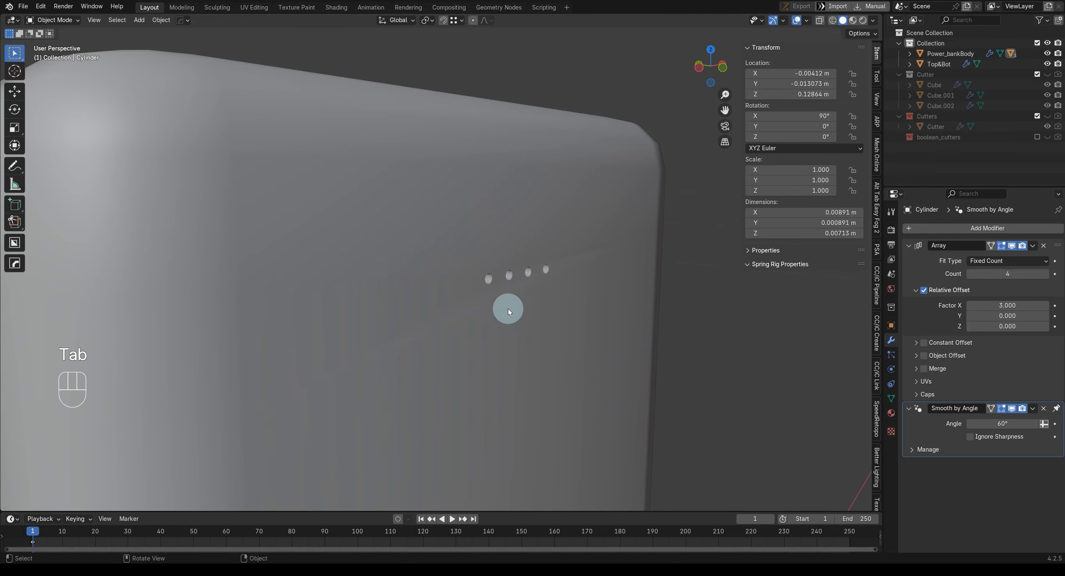
Step: Add a vertical edge loop to the power bank body and slide it to about -4 mm in X, through the leftmost light hole
left_click(518, 299)
key("Tab")
key("Tab")
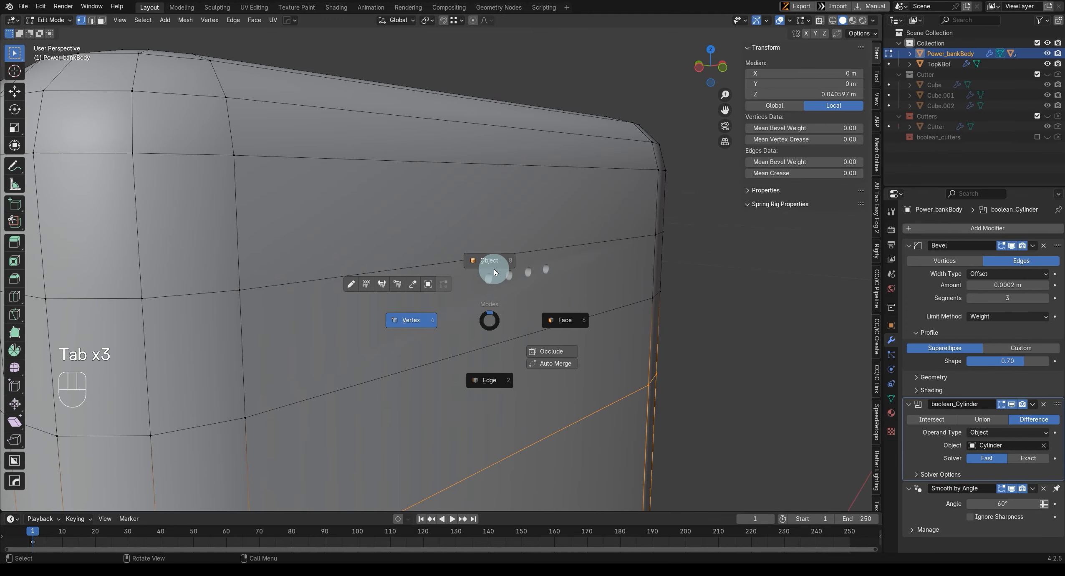
scroll(495, 300, "down", 2)
middle_click_drag(497, 299, 499, 302)
key("Tab")
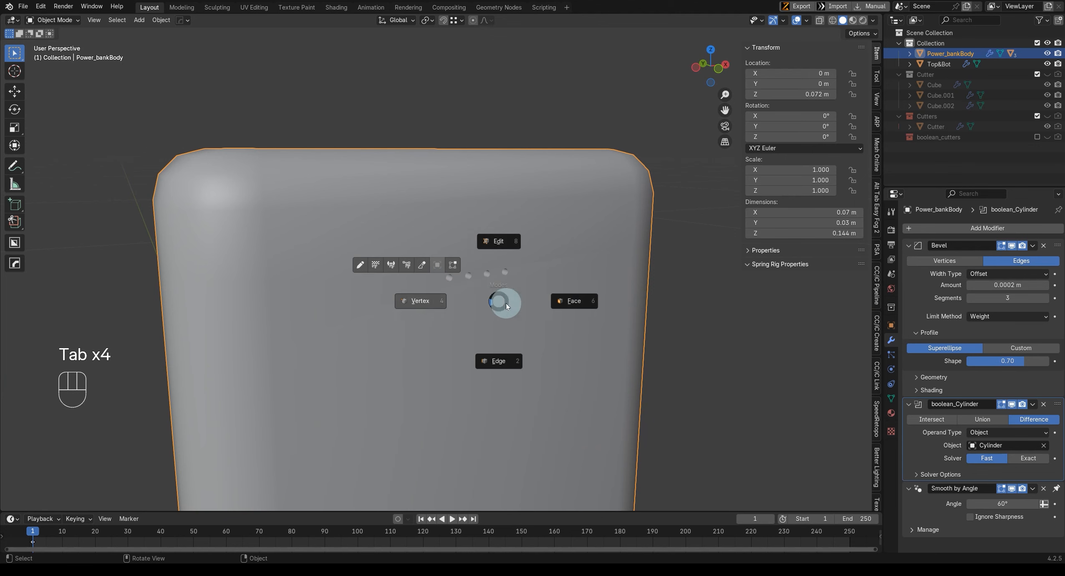
left_click(558, 304)
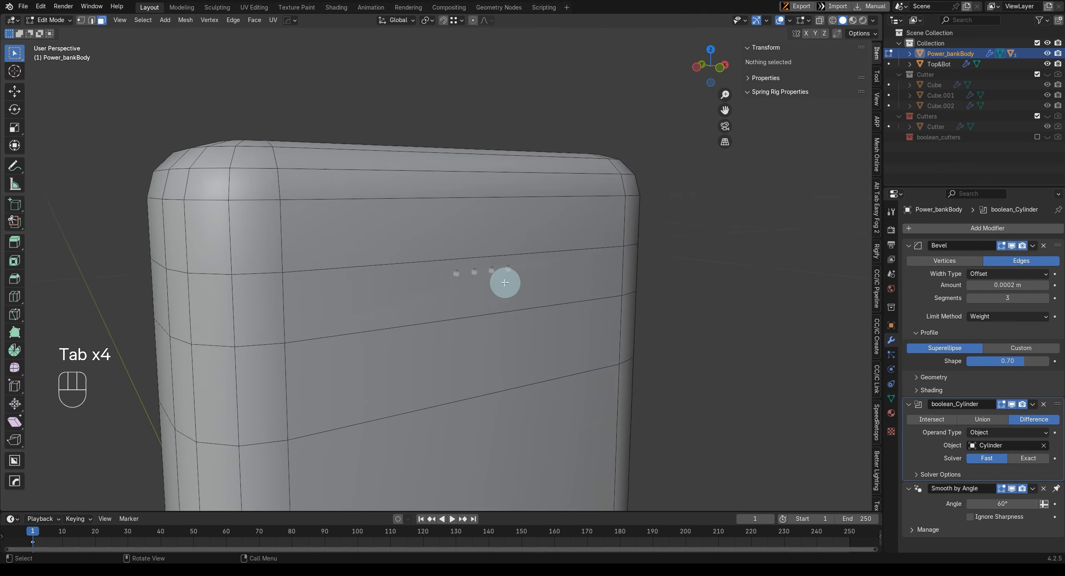
scroll(494, 281, "up", 5)
scroll(474, 285, "down", 4)
key("ctrl+r")
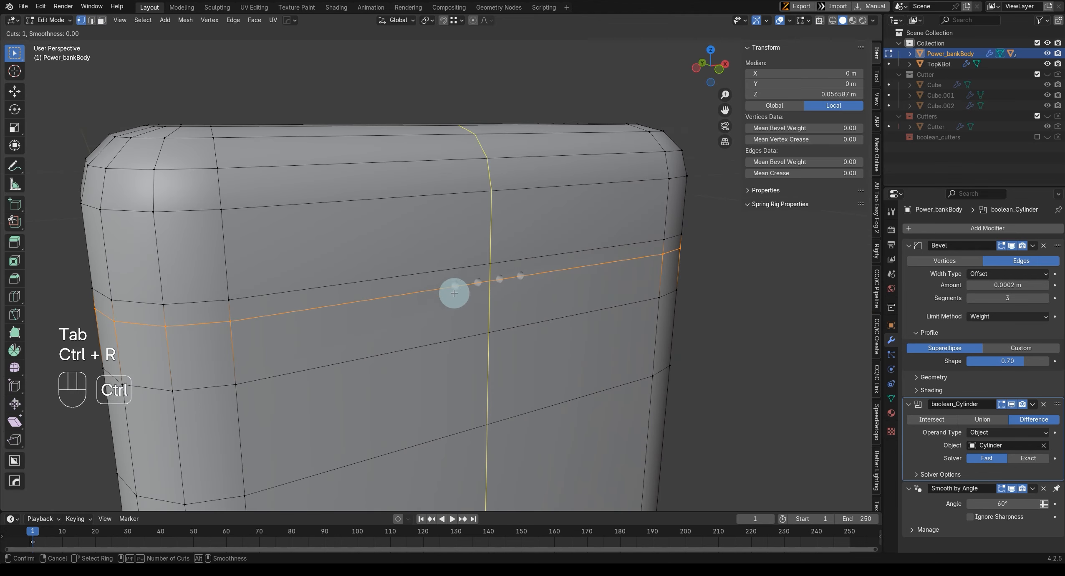
left_click(450, 284)
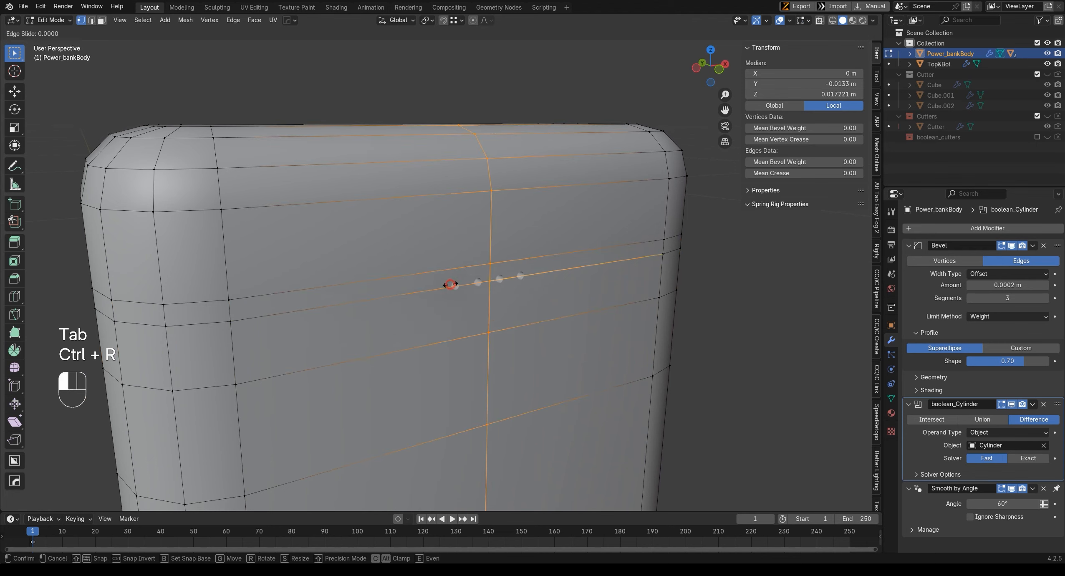
left_click(418, 296)
middle_click_drag(431, 297, 409, 339)
scroll(409, 339, "up", 3)
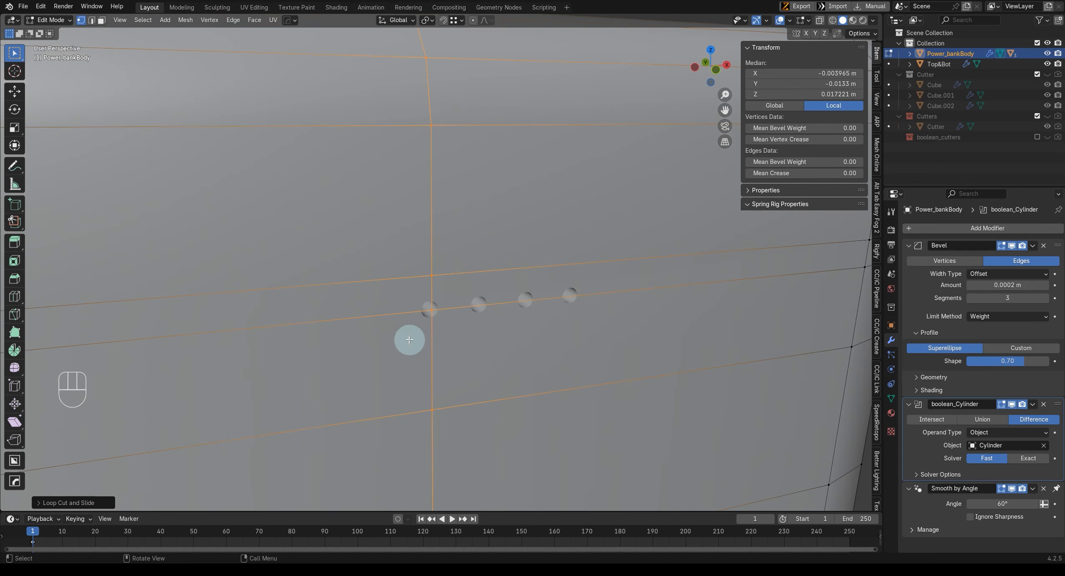
scroll(391, 390, "down", 2)
Step: Add a second vertical edge loop to the body and slide it to the rightmost light hole
key("Tab")
scroll(404, 268, "down", 3)
key("Tab")
middle_click_drag(404, 269, 448, 326)
scroll(448, 326, "up", 2)
key("Tab")
scroll(478, 357, "up", 4)
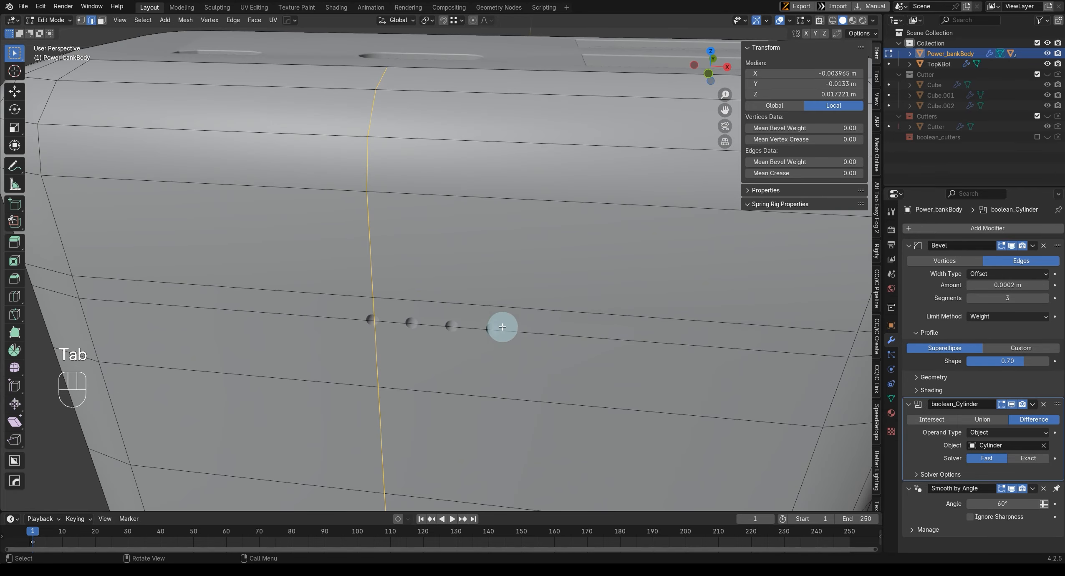
key("ctrl+r")
left_click(498, 320)
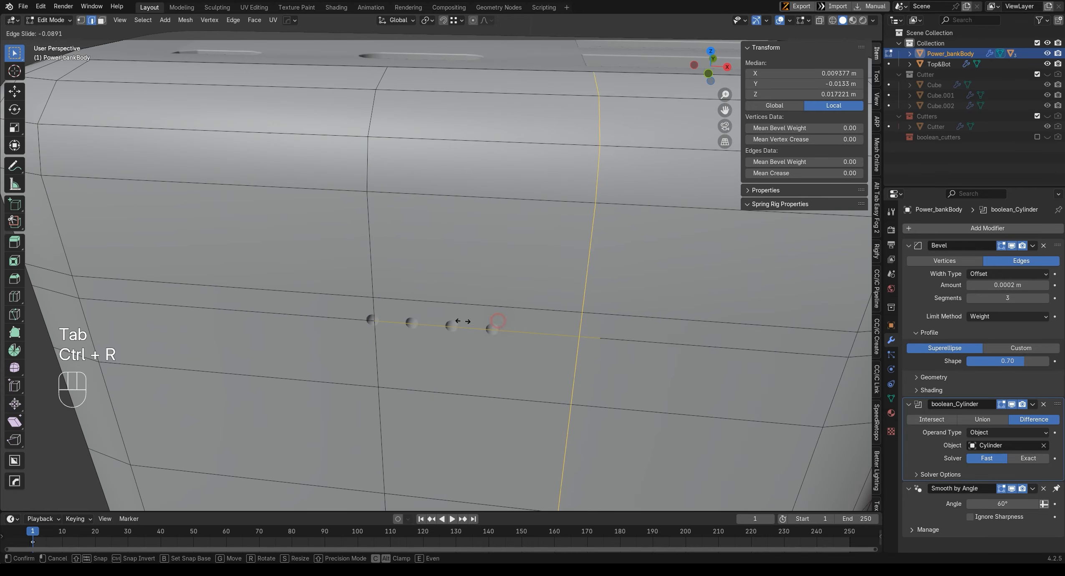
left_click(389, 322)
Step: Dissolve the horizontal edge loop that runs through the four light holes and return to Object Mode
left_click(532, 330, "alt")
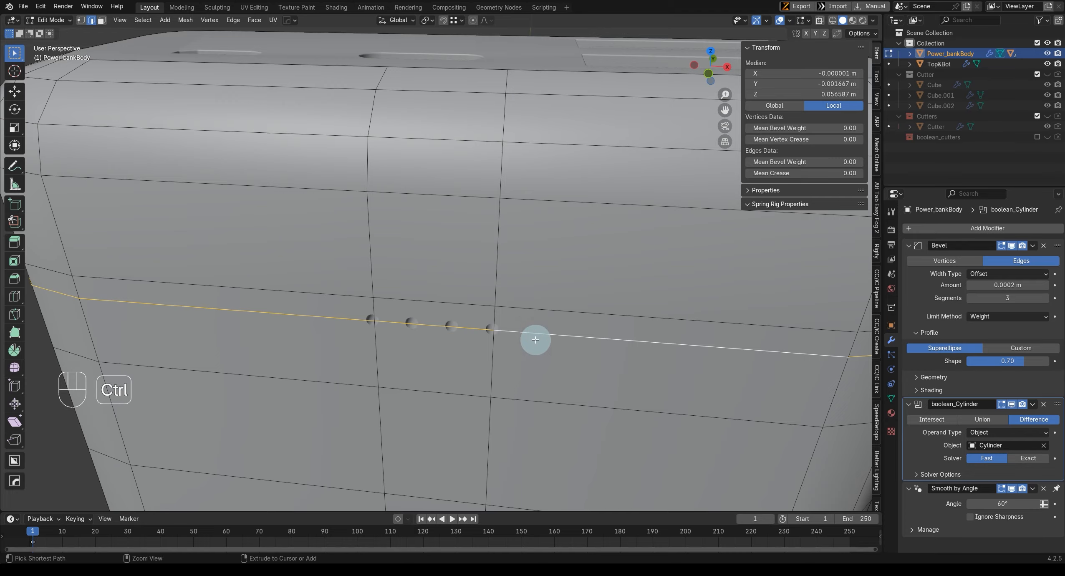
key("ctrl+x")
key("Tab")
mouse_move(507, 340)
middle_mouse_down()
mouse_move(566, 318)
mouse_move(430, 348)
mouse_move(391, 378)
mouse_move(422, 360)
mouse_move(400, 338)
mouse_move(536, 338)
mouse_move(551, 324)
mouse_move(532, 341)
mouse_move(547, 356)
mouse_move(503, 374)
mouse_move(532, 362)
mouse_move(537, 343)
mouse_move(452, 338)
mouse_move(495, 323)
mouse_move(471, 336)
mouse_move(395, 338)
mouse_move(430, 347)
mouse_move(371, 358)
mouse_move(337, 333)
mouse_move(361, 284)
middle_mouse_up()
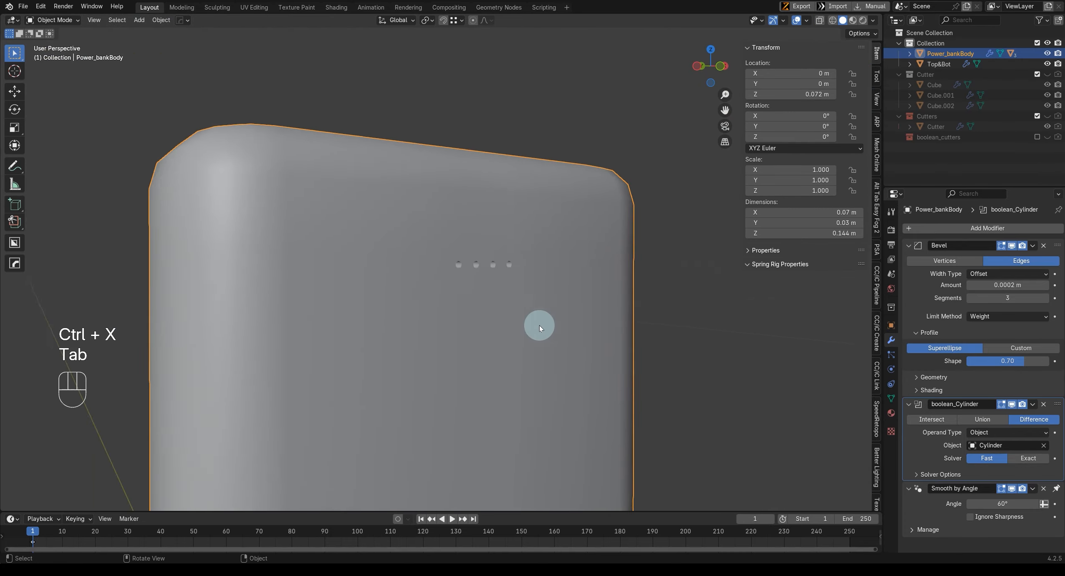
key("shift+z")
key("shift+z")
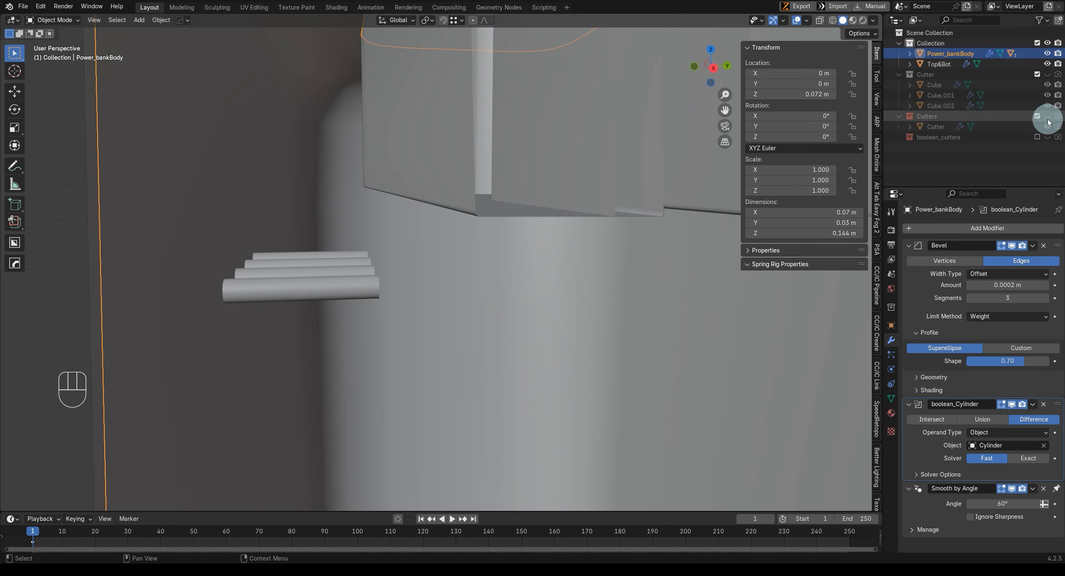
Step: Enable the boolean_cutters collection and unhide its Cylinder object inside the body
left_click(1048, 133, "shift")
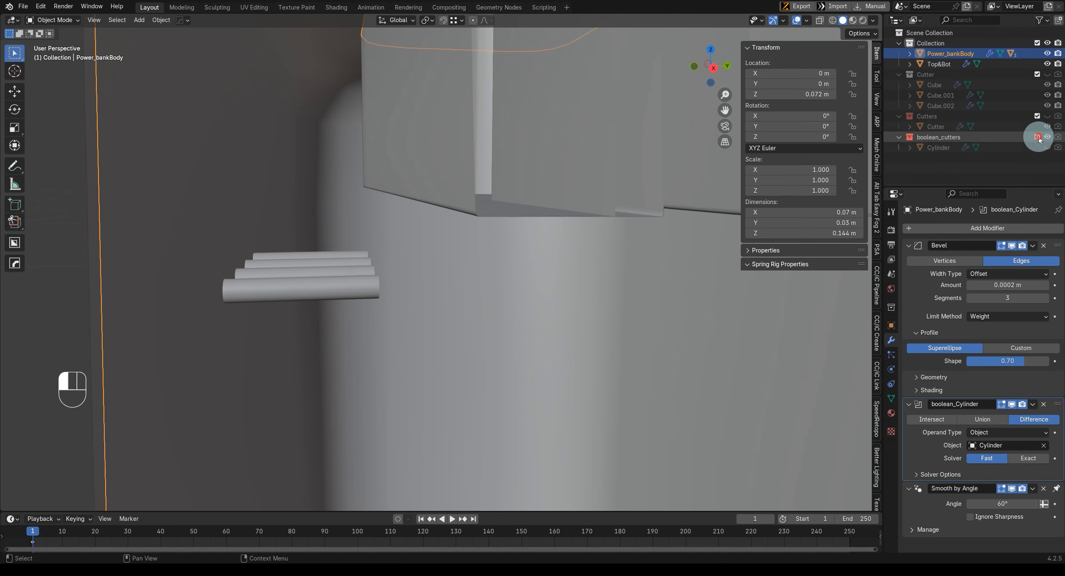
middle_click_drag(481, 285, 429, 279)
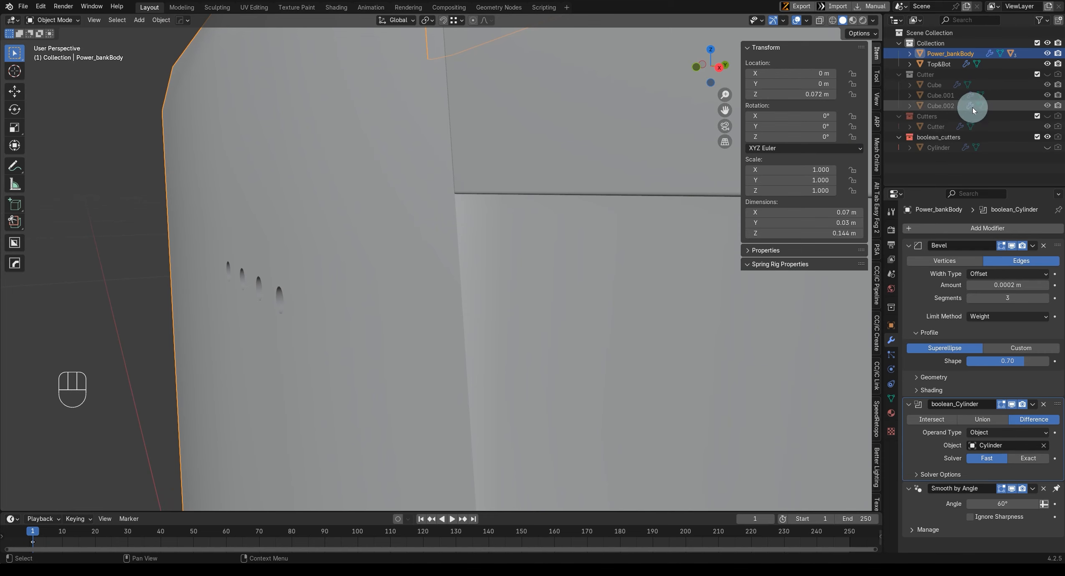
left_click(1046, 44, "shift")
left_click(1046, 44, "shift")
mouse_move(379, 274)
middle_mouse_down()
mouse_move(368, 276)
mouse_move(368, 300)
mouse_move(383, 287)
middle_mouse_up()
left_click(383, 287)
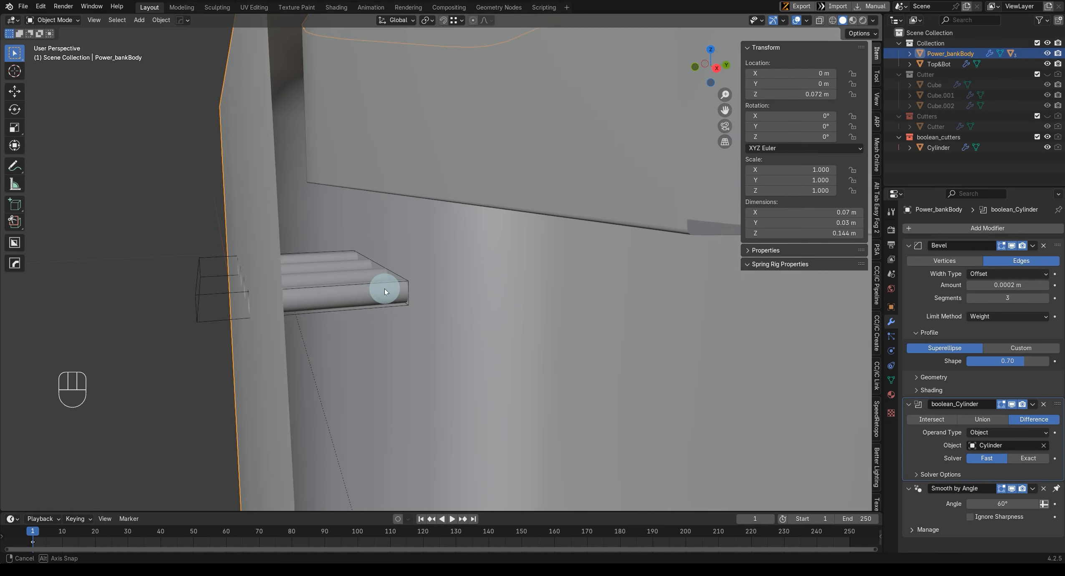
Step: In Edit Mode, move the inner end of the cylinder cutter about -5.2 mm along Y to make the light holes shallow
left_click(194, 295)
key("Tab")
middle_click_drag(278, 304, 332, 312)
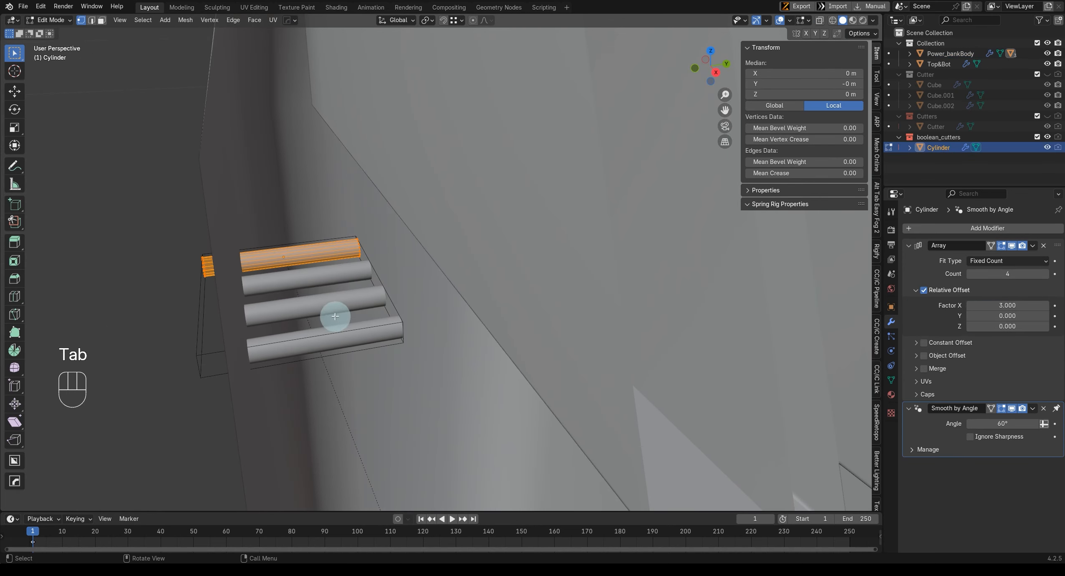
key("shift+z")
key("shift+z")
middle_click_drag(385, 284, 352, 281)
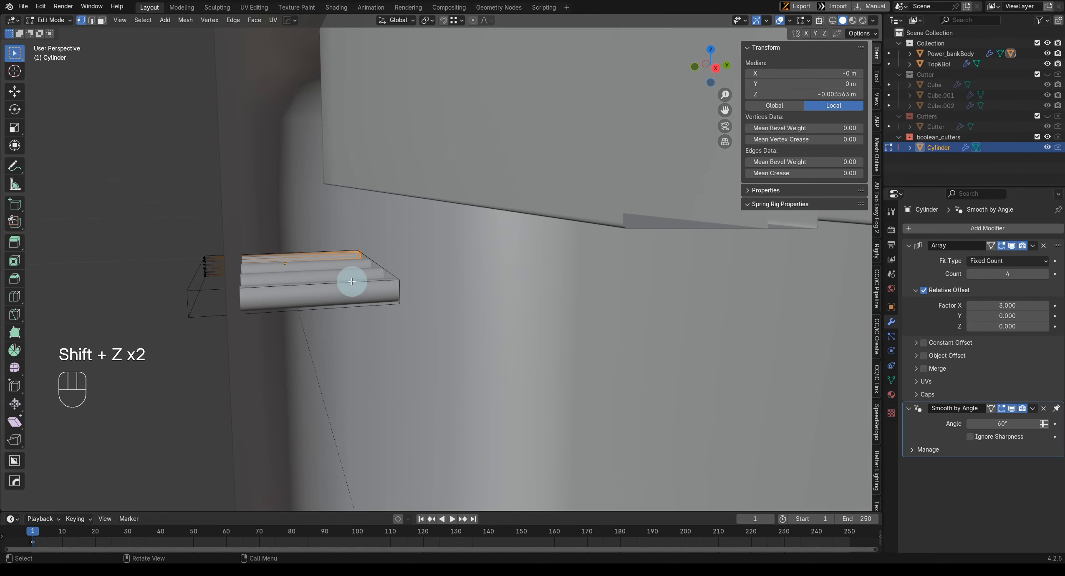
key("g")
key("y")
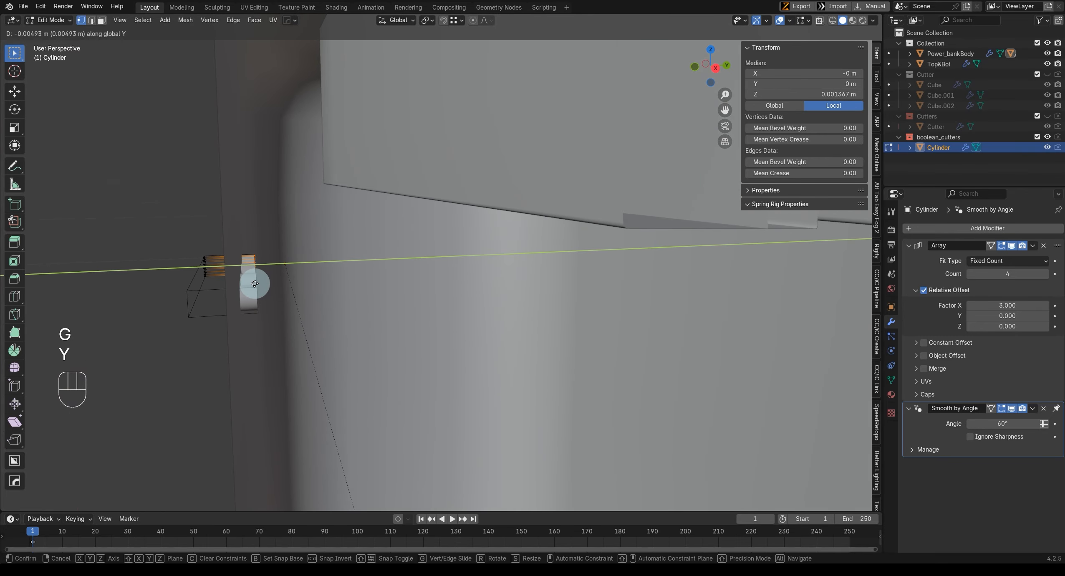
left_click(249, 284)
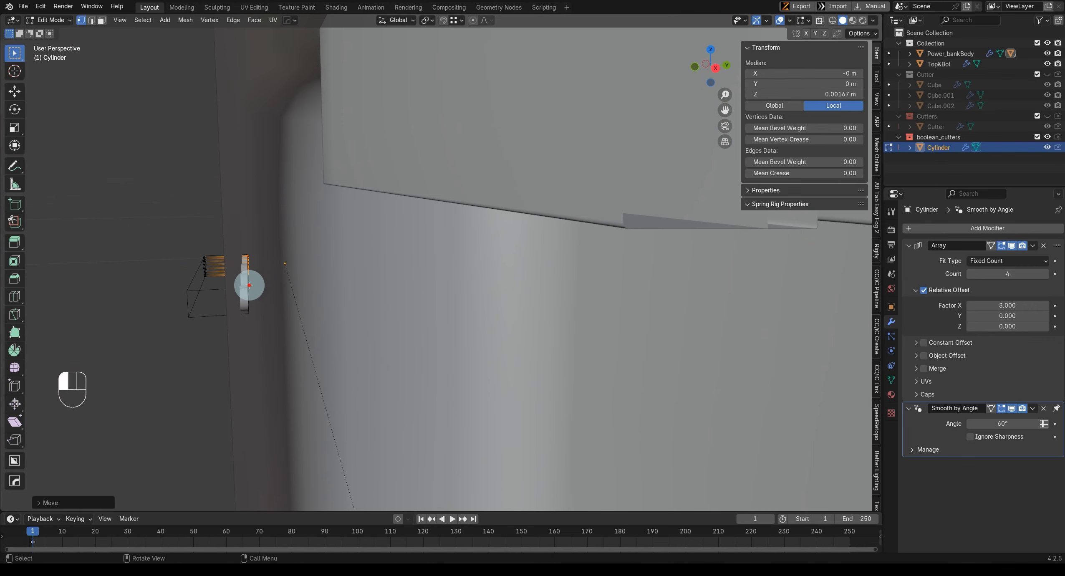
middle_click_drag(248, 284, 375, 250)
key("Tab")
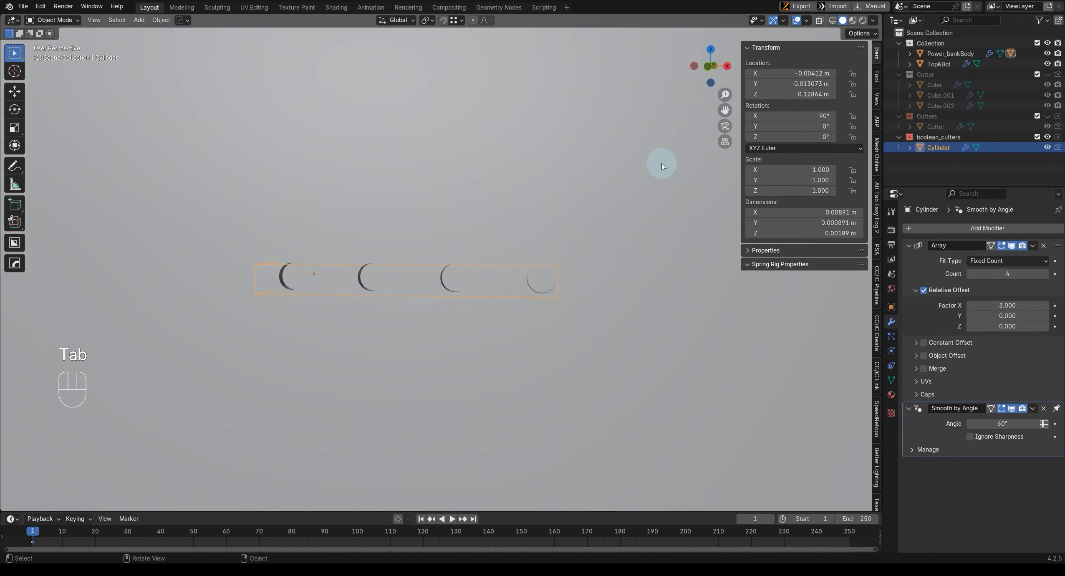
Step: Hide the shortened cylinder cutter and save the file
key("h")
middle_click_drag(395, 324, 320, 352)
scroll(320, 352, "down", 3)
key("ctrl+s")
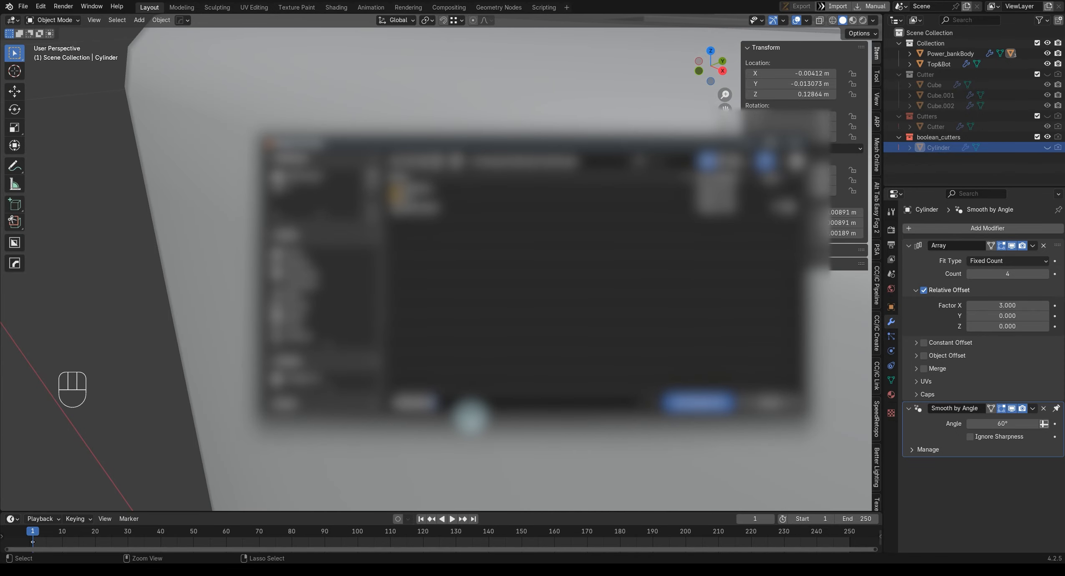
left_click(697, 397)
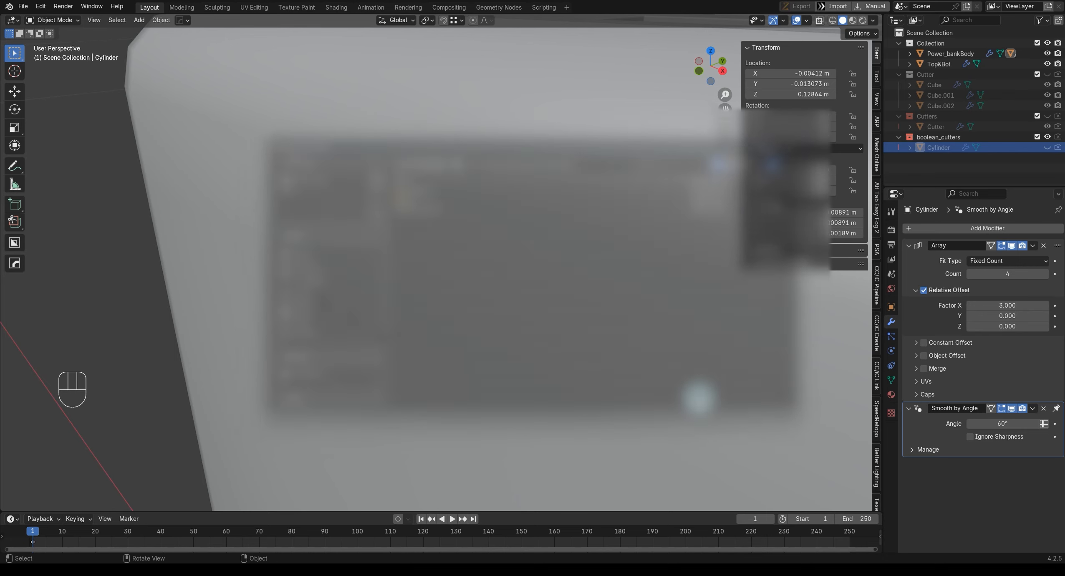
Step: Switch to the Shading workspace and select the power bank body
middle_click_drag(527, 353, 798, 258)
scroll(544, 319, "down", 4)
scroll(543, 319, "down", 2)
scroll(520, 343, "down", 2)
scroll(504, 307, "down", 2)
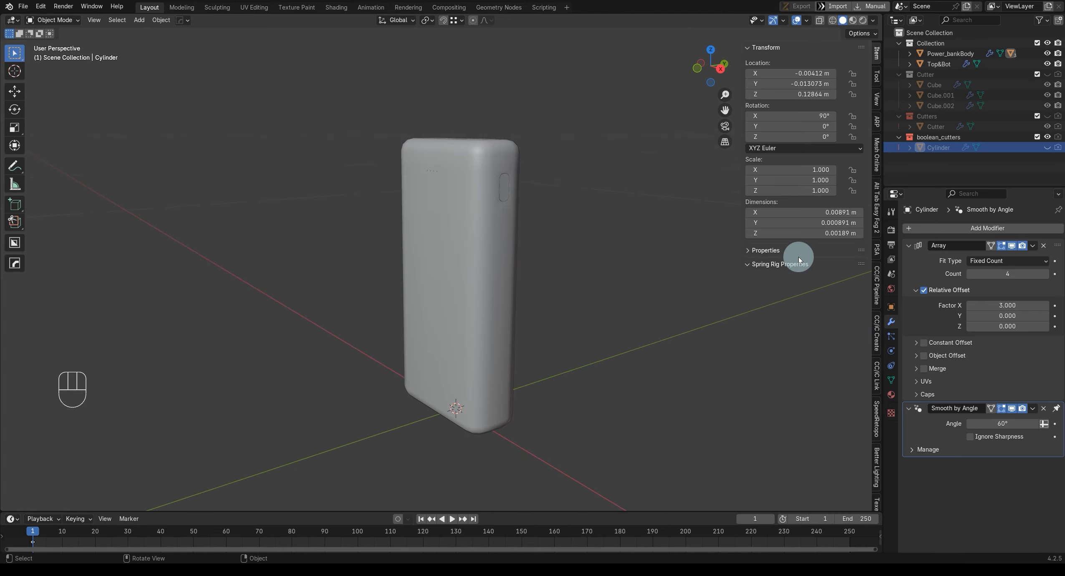
left_click(892, 396)
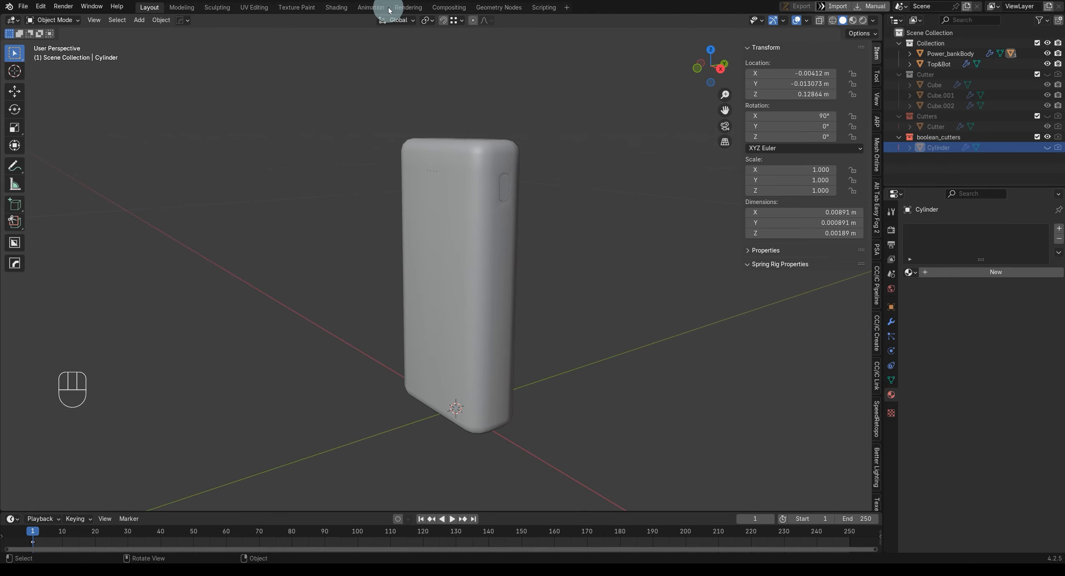
left_click(338, 7)
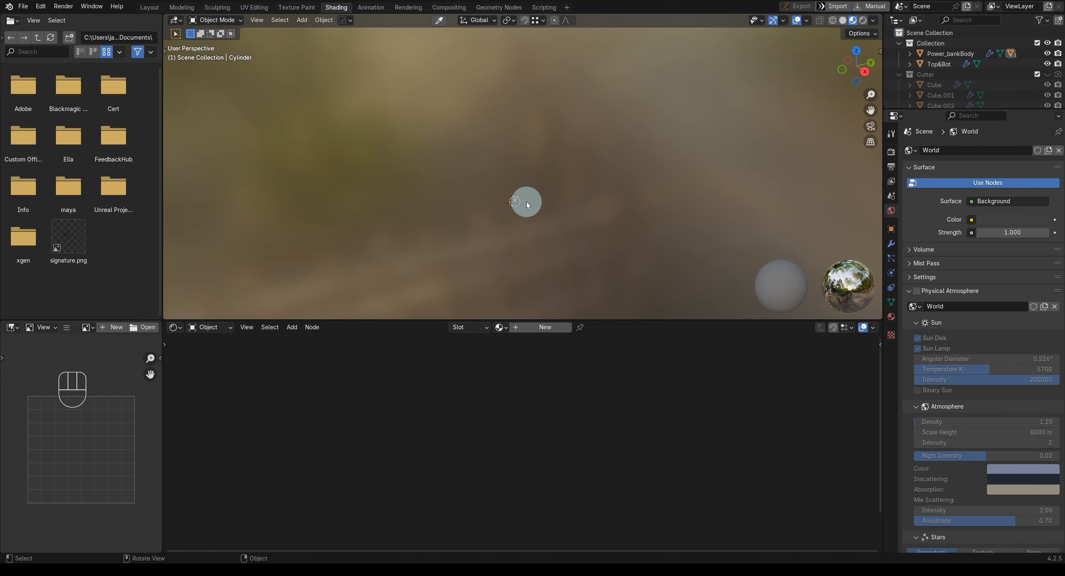
key("grave")
middle_click_drag(534, 207, 539, 184)
left_click(556, 175)
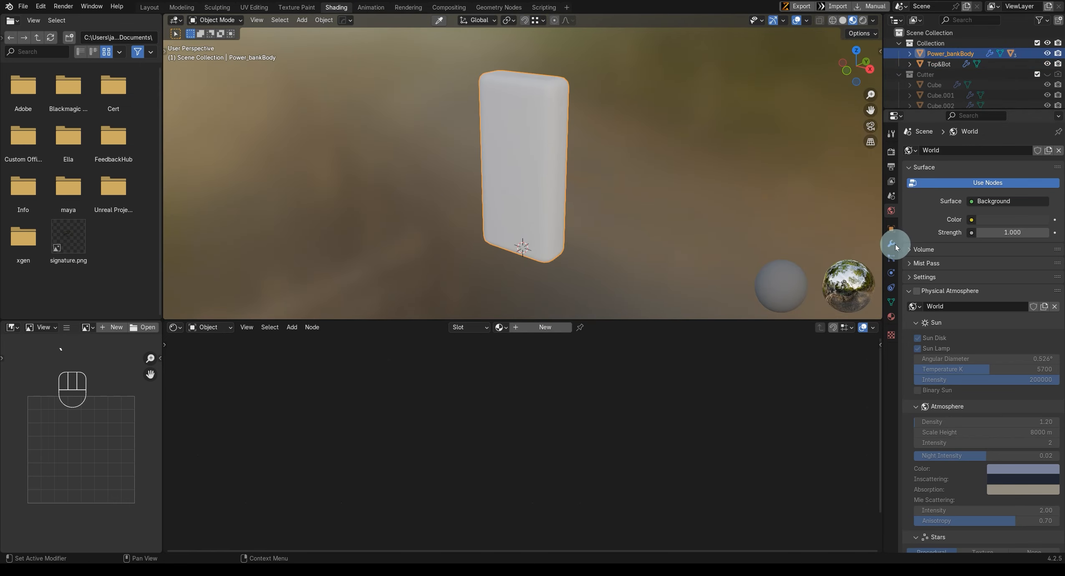
Step: Assign the existing unused material to the power bank body and name it Body
left_click(892, 316)
left_click(908, 193)
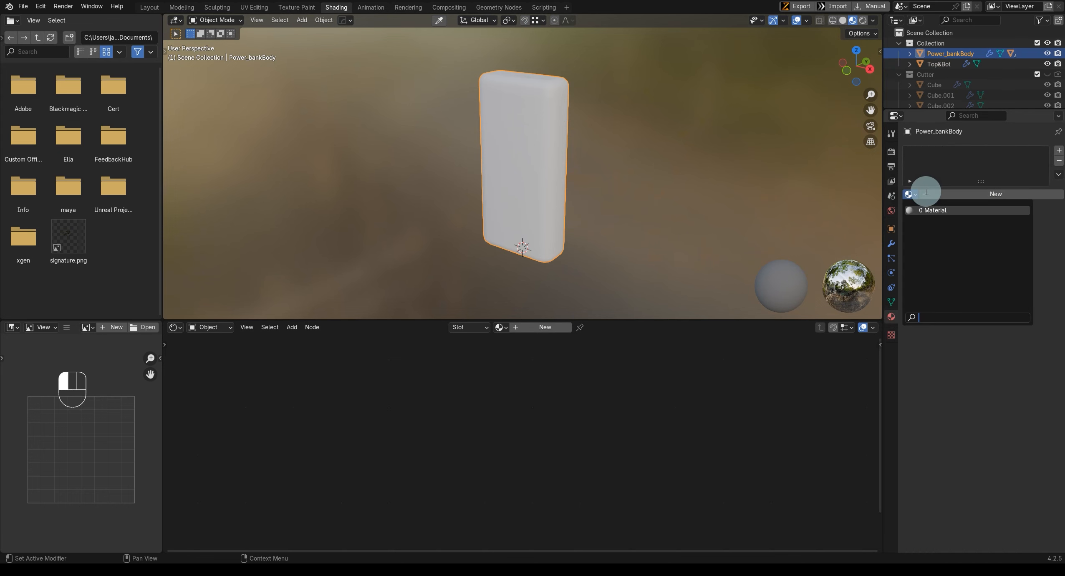
left_click(929, 210)
middle_click_drag(490, 357, 490, 405)
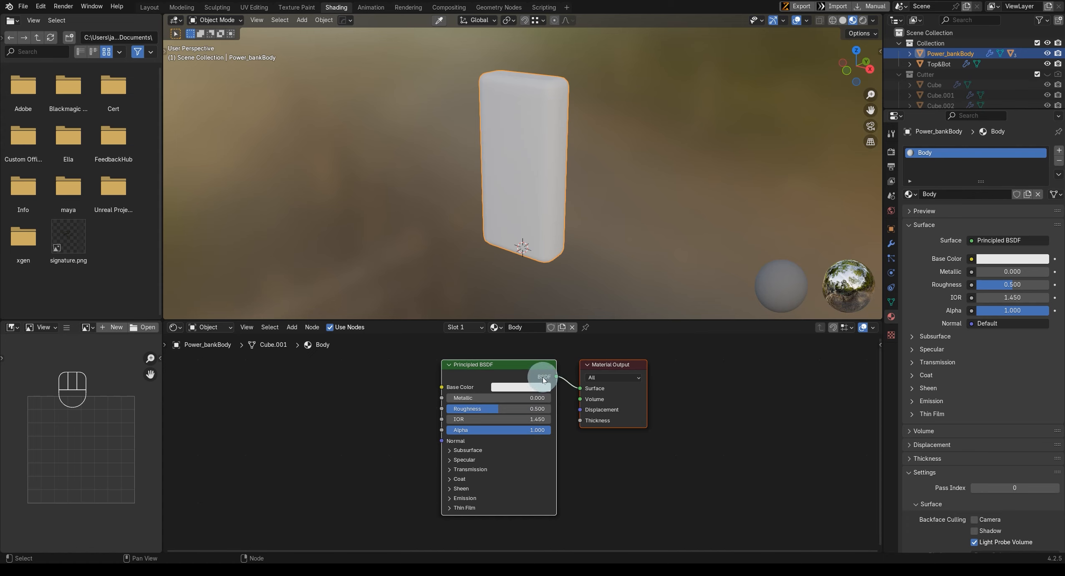
Step: Darken the body material's base color to an HSV value of 0.010 and rename the material Black
left_click(515, 385)
left_click_drag(588, 286, 587, 313)
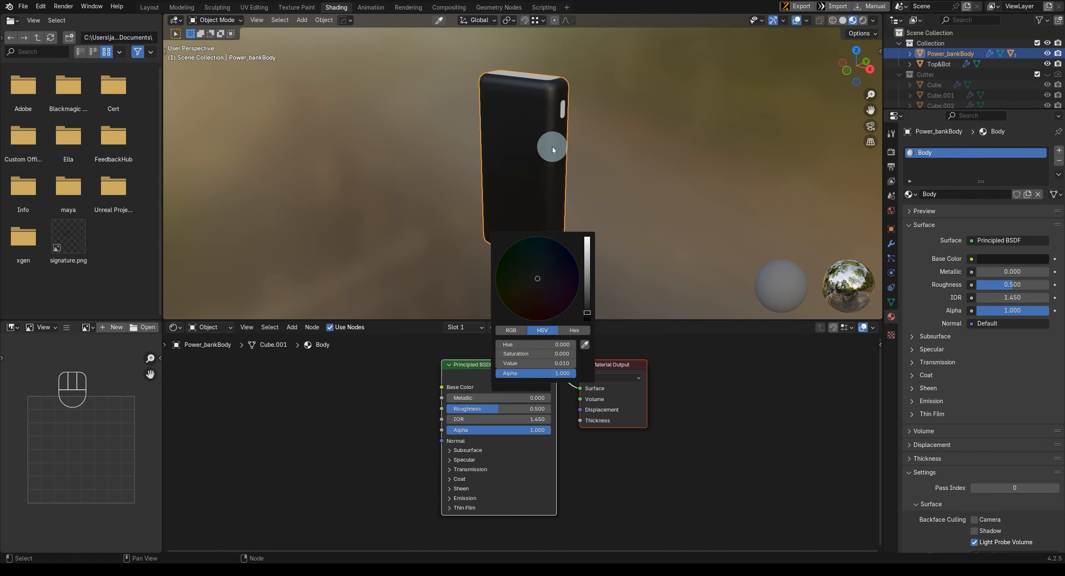
scroll(557, 158, "up", 4)
mouse_move(563, 165)
middle_mouse_down()
mouse_move(530, 175)
mouse_move(548, 177)
middle_mouse_up()
middle_click_drag(547, 121, 544, 190, "shift")
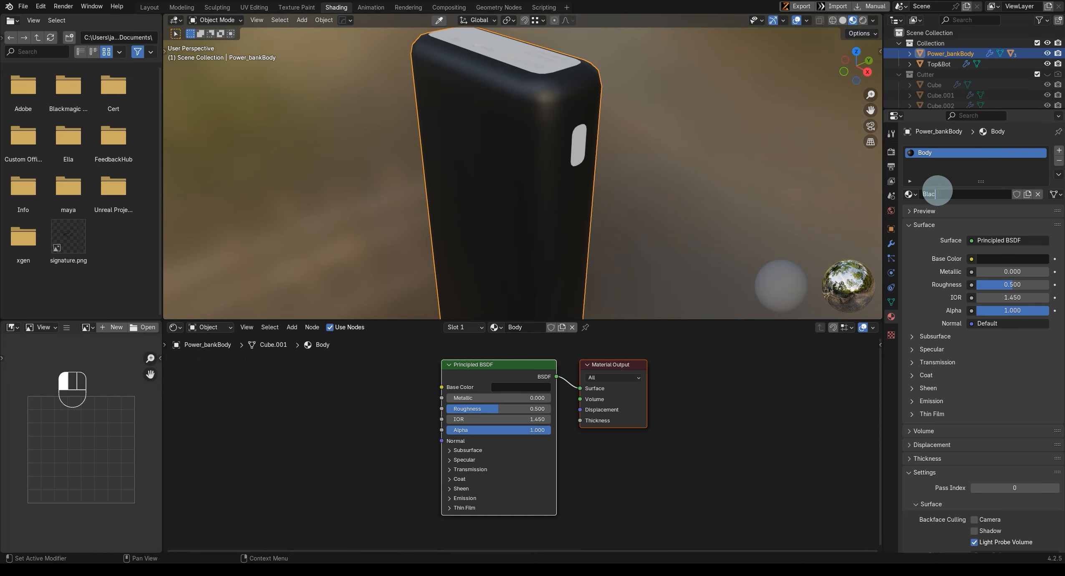
middle_click_drag(619, 192, 518, 209)
scroll(486, 213, "up", 2)
middle_click_drag(478, 199, 490, 280, "shift")
middle_click_drag(472, 228, 549, 227)
scroll(532, 402, "up", 1)
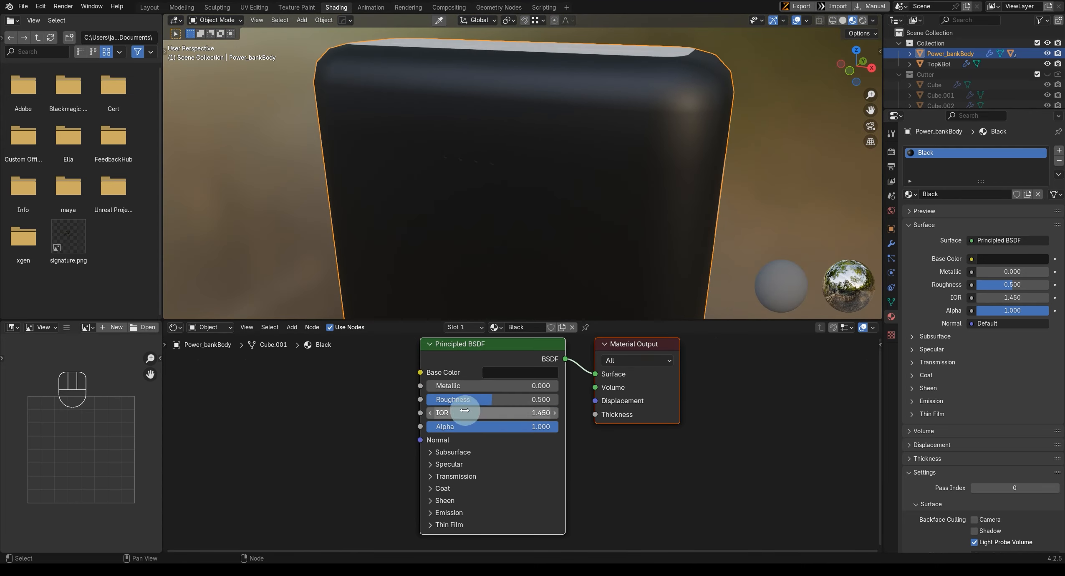
Step: Assign the Black material to the Top&Bot part, and select the side button piece
middle_click_drag(559, 242, 466, 106)
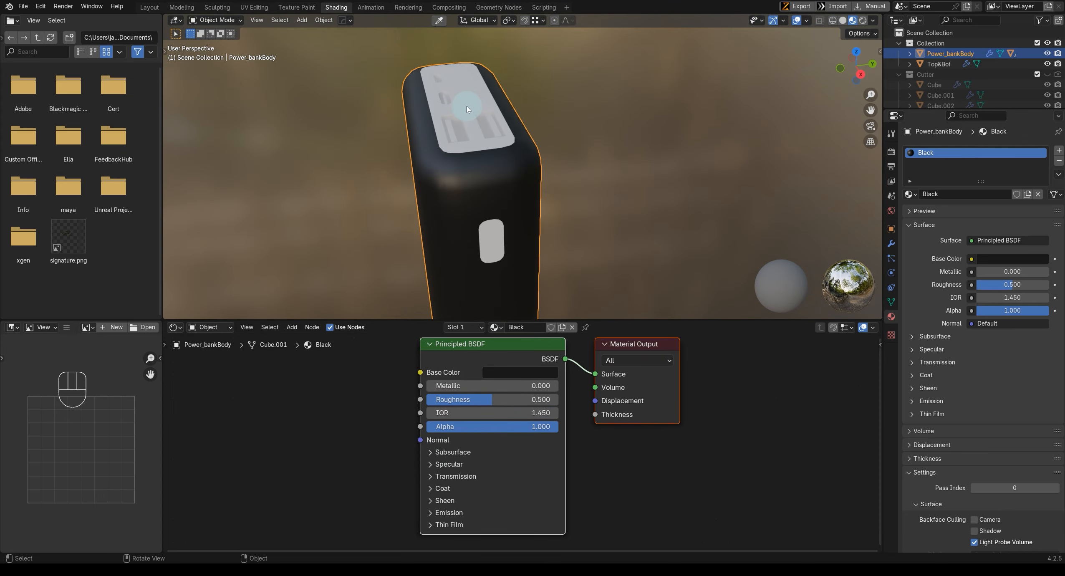
left_click(468, 105)
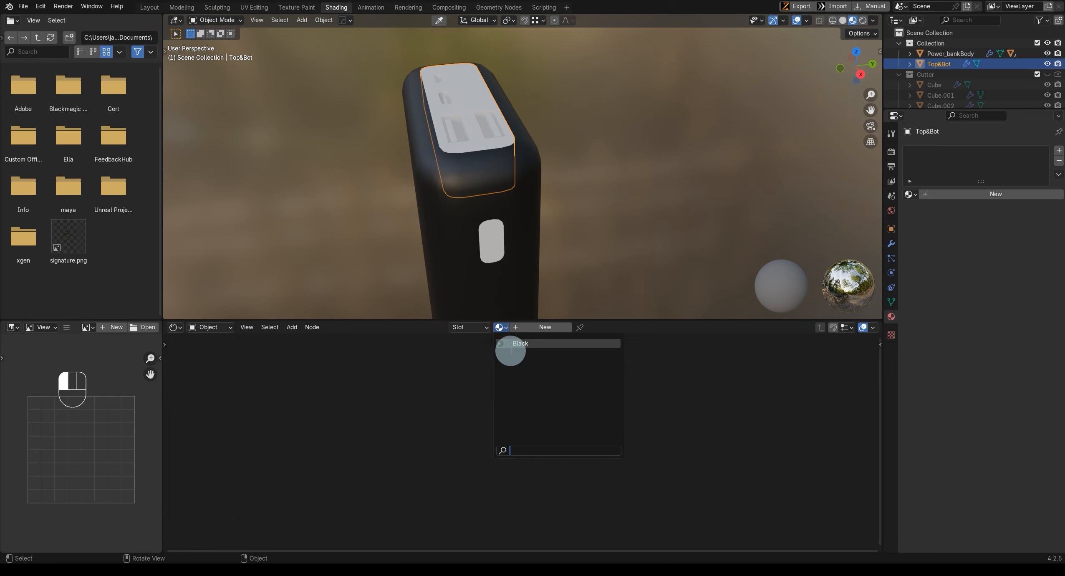
left_click(510, 343)
left_click(486, 243)
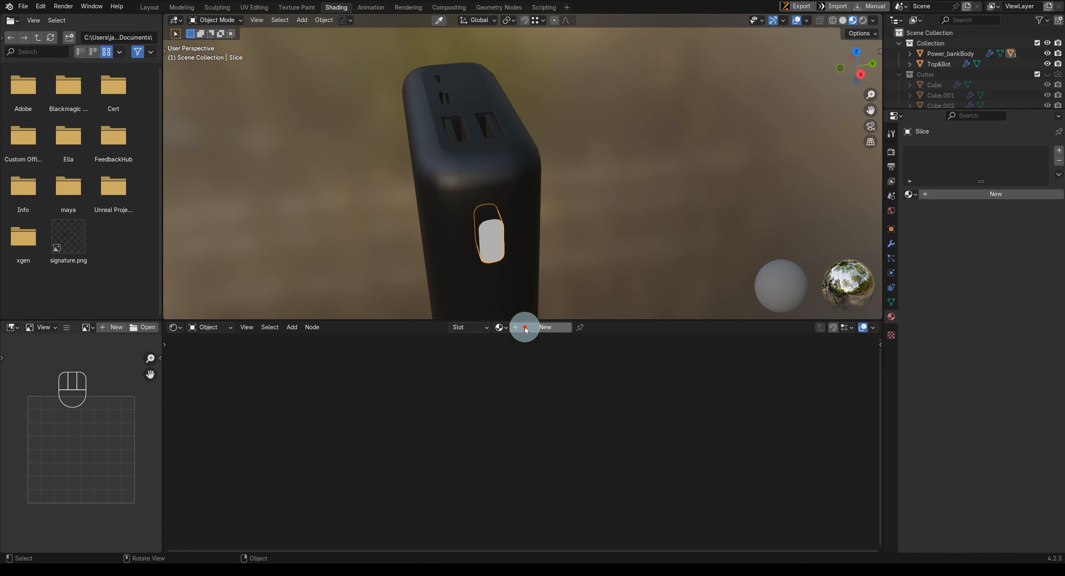
Step: Assign the existing Black material to the side button piece
left_click(543, 327)
key("ctrl+z")
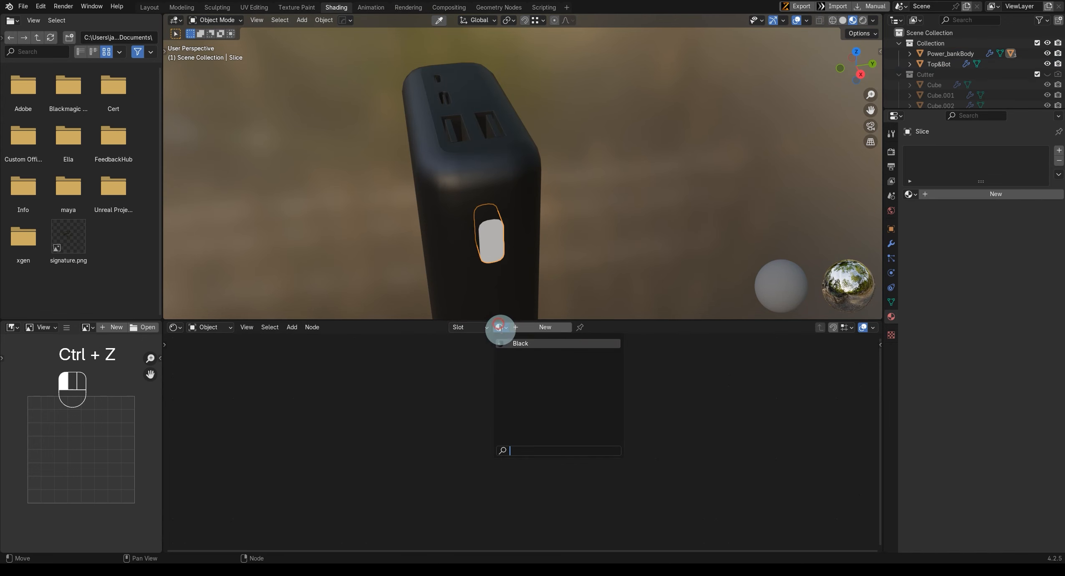
left_click(504, 348)
middle_click_drag(518, 259, 455, 197)
Step: Examine the mesh around the port recesses of the Top&Bot part in Edit Mode
key("Tab")
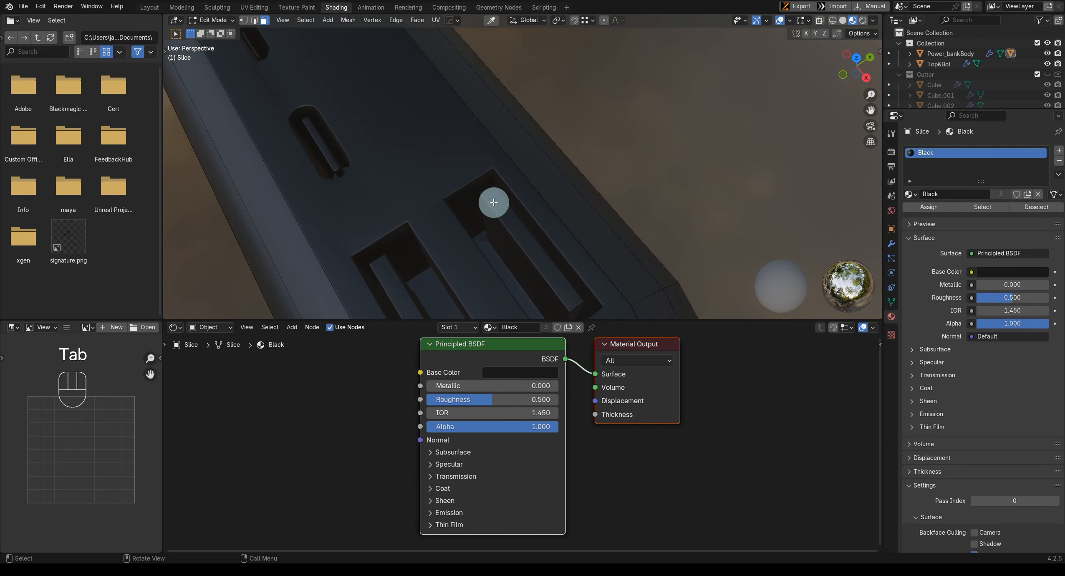
scroll(488, 201, "down", 3)
key("Tab")
left_click(461, 173)
key("Tab")
middle_click_drag(543, 185, 493, 205)
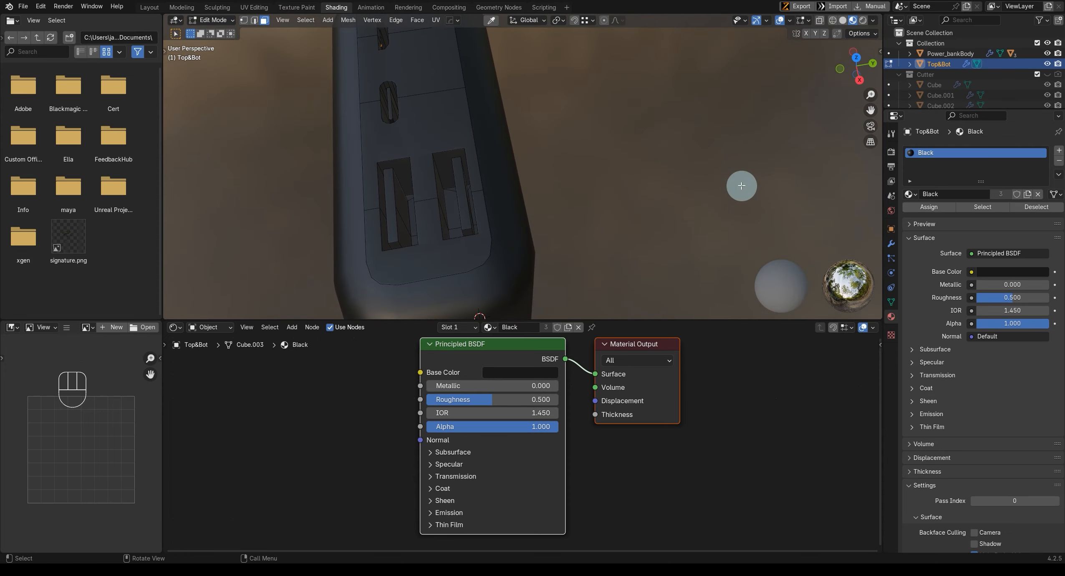
middle_click_drag(562, 277, 592, 249)
key("Tab")
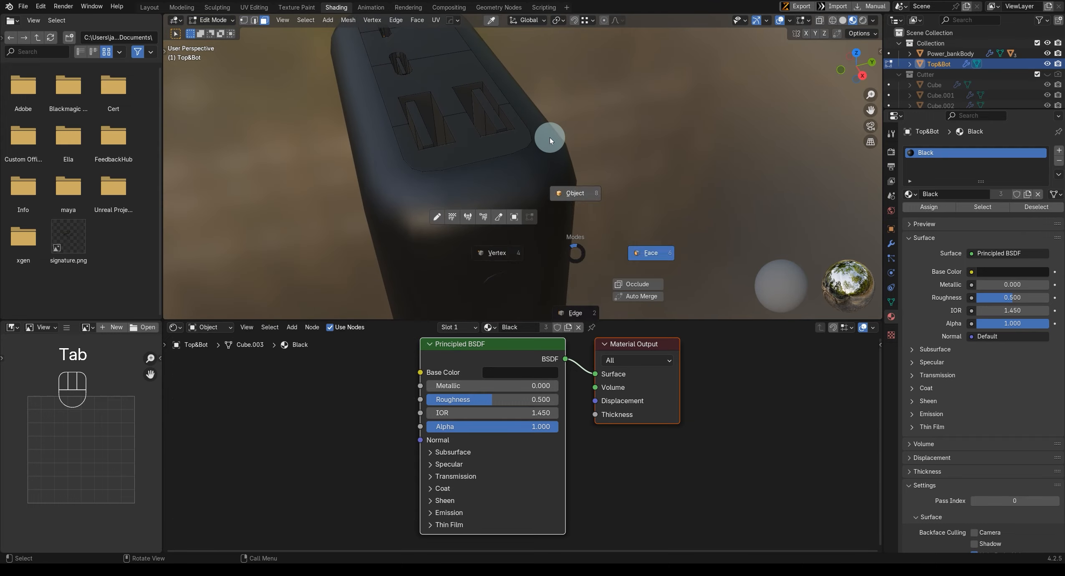
scroll(483, 243, "down", 4)
Step: Replace the side button's material with a new one named Button, darkening its base color to an HSV value of 0.035
middle_click_drag(482, 243, 459, 212)
left_click(487, 167)
key("g")
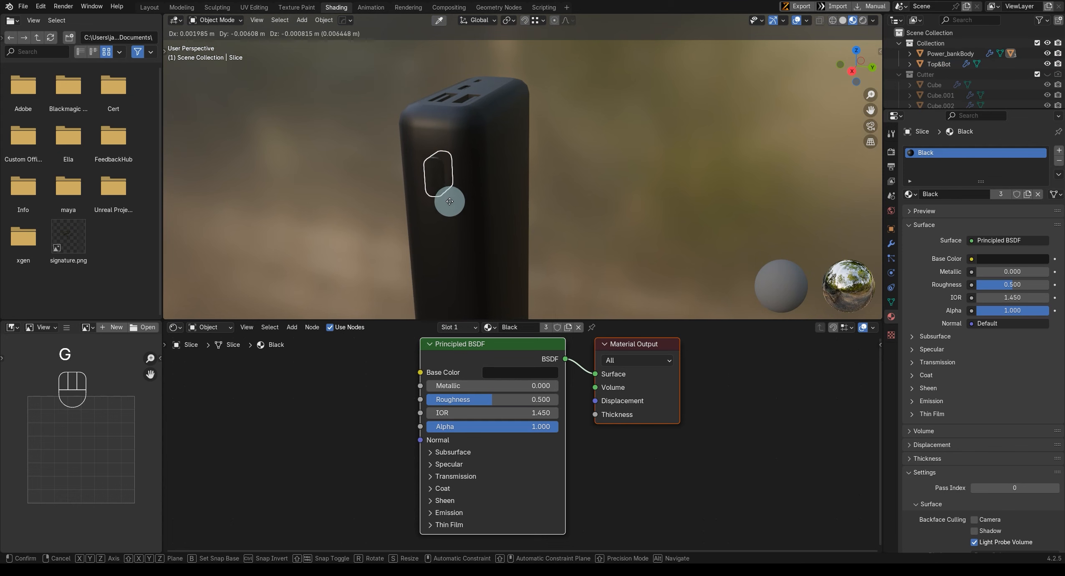
left_click(442, 210)
middle_click_drag(608, 213, 710, 217)
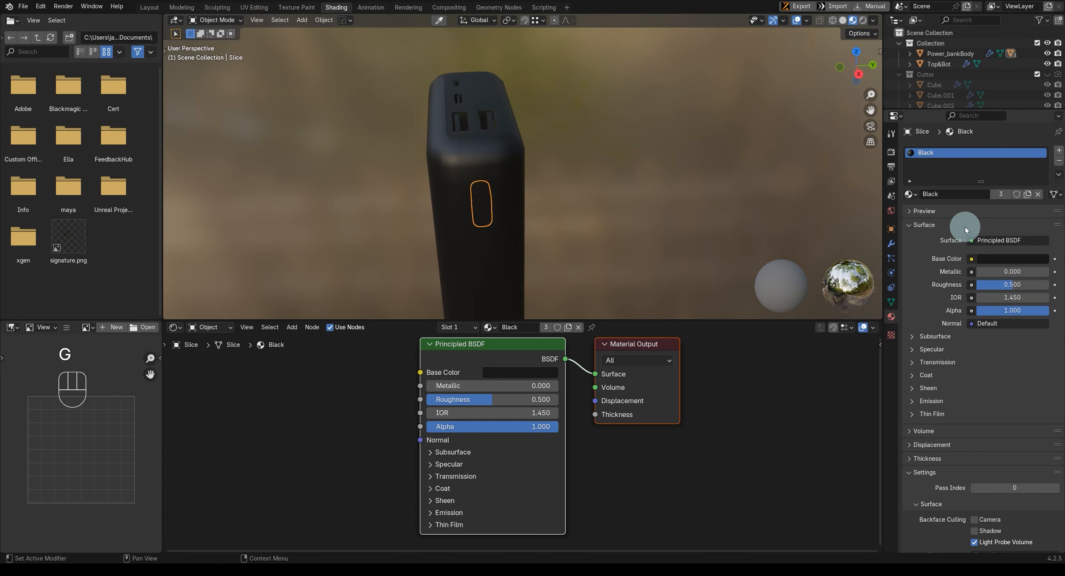
middle_click_drag(552, 364, 560, 392)
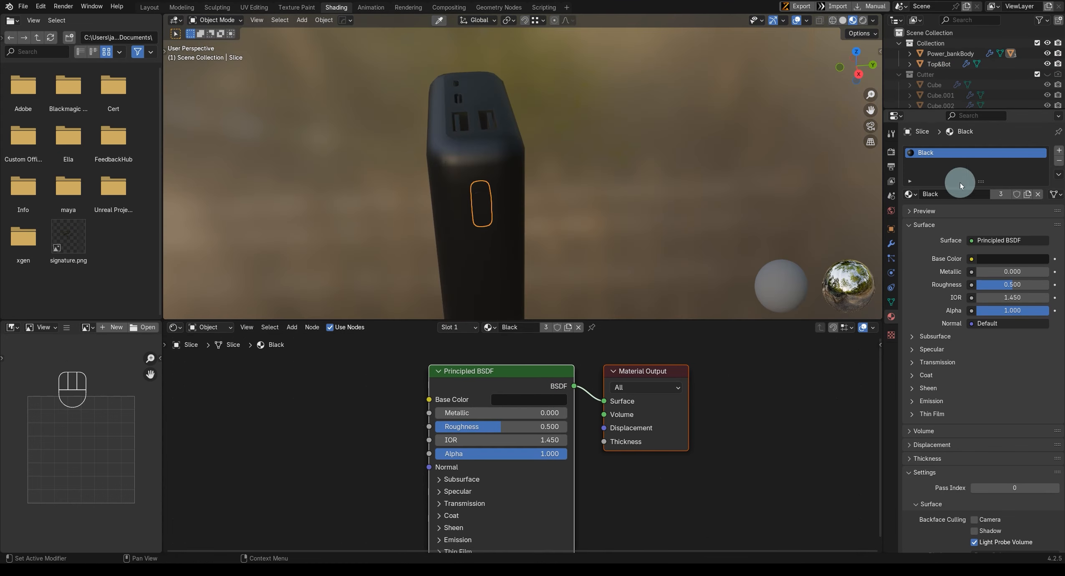
left_click(1059, 161)
left_click(952, 195)
left_click(961, 192)
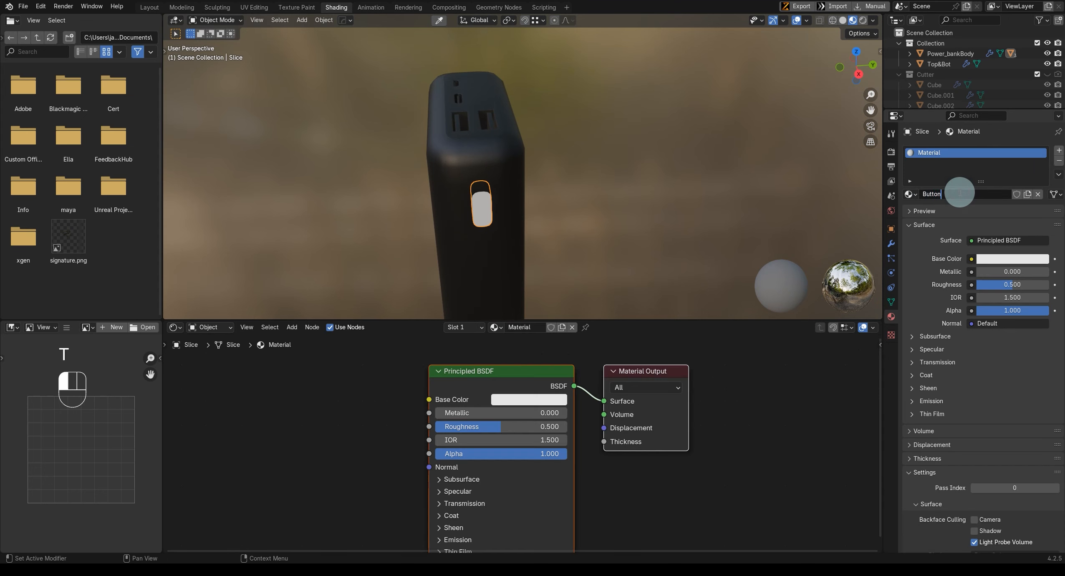
left_click(537, 397)
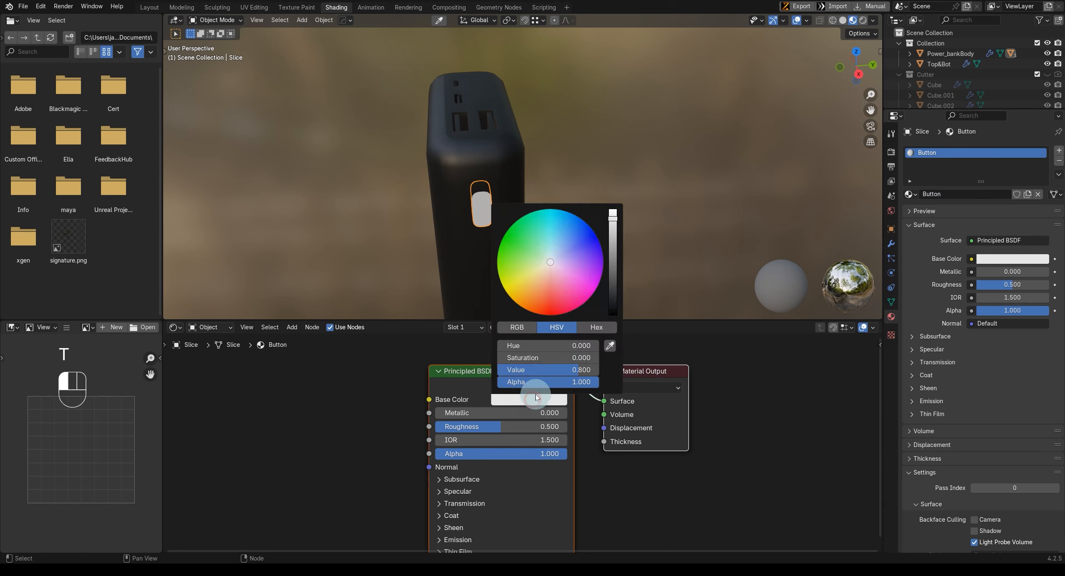
left_click(609, 291)
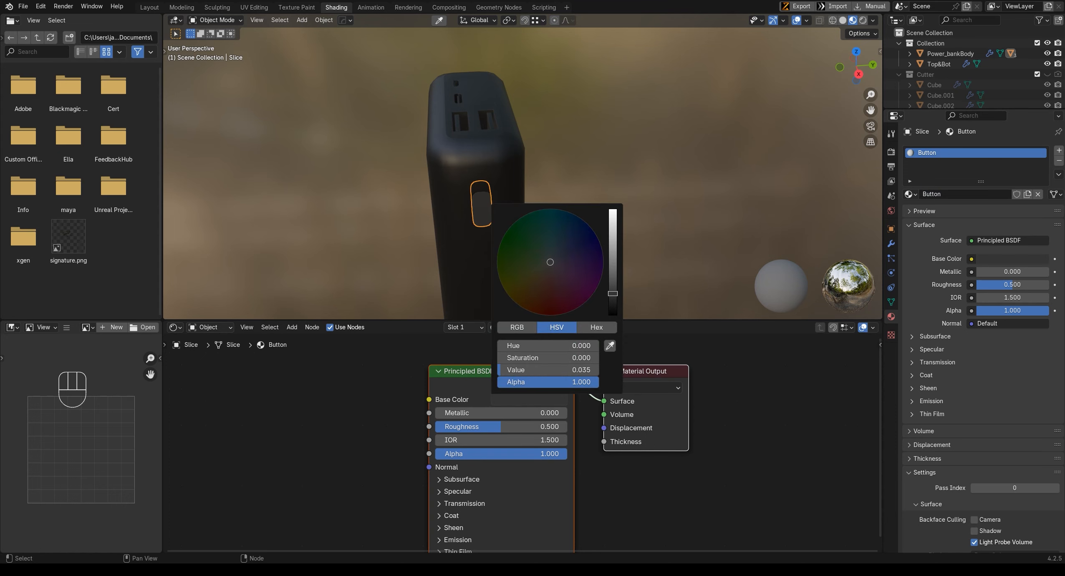
Step: Isolate the Top&Bot part in local view and edit its mesh around the ports
middle_click_drag(507, 71, 516, 209)
left_click(496, 185)
key("Tab")
key("slash")
middle_click_drag(535, 171, 546, 189)
middle_click_drag(546, 188, 552, 256, "shift")
scroll(504, 230, "up", 6)
middle_click_drag(504, 231, 547, 208)
middle_click_drag(547, 209, 555, 174, "shift")
scroll(487, 183, "up", 3)
middle_click_drag(488, 183, 505, 196)
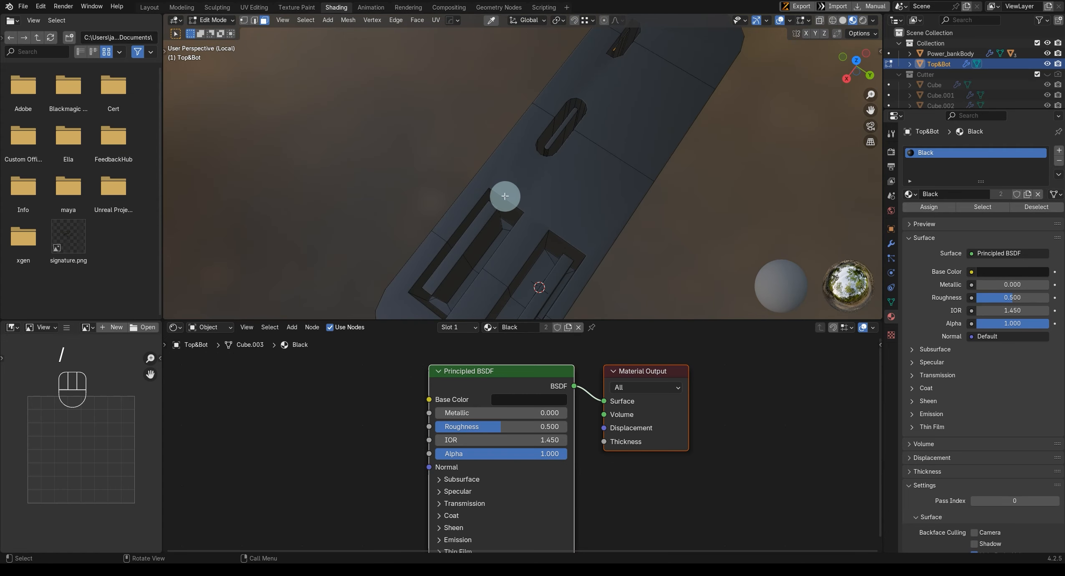
middle_click_drag(402, 149, 501, 211)
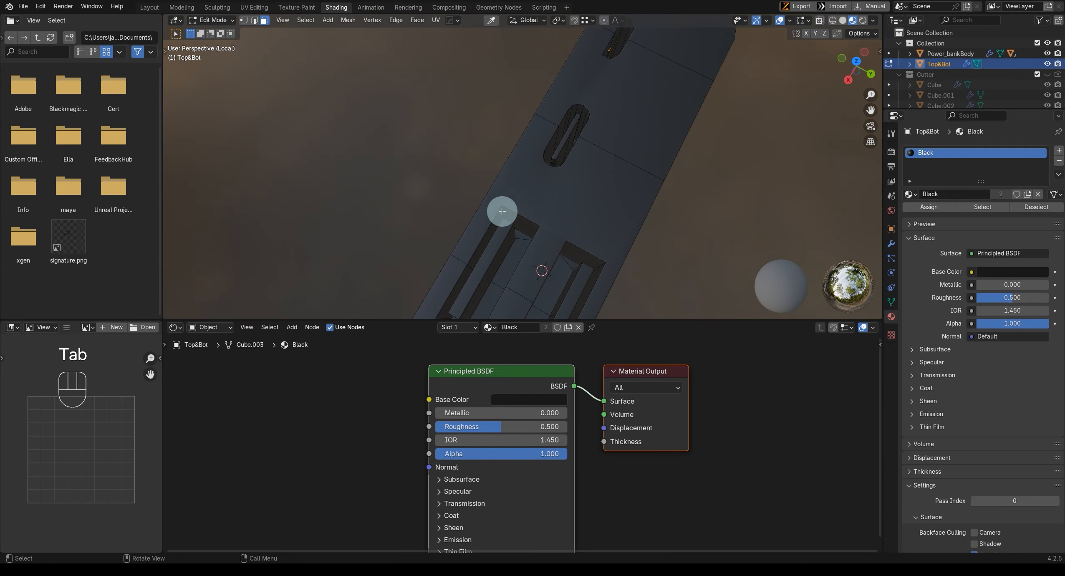
Step: Select the inner wall faces of both large rectangular ports
scroll(512, 234, "down", 3)
middle_click_drag(545, 238, 540, 248)
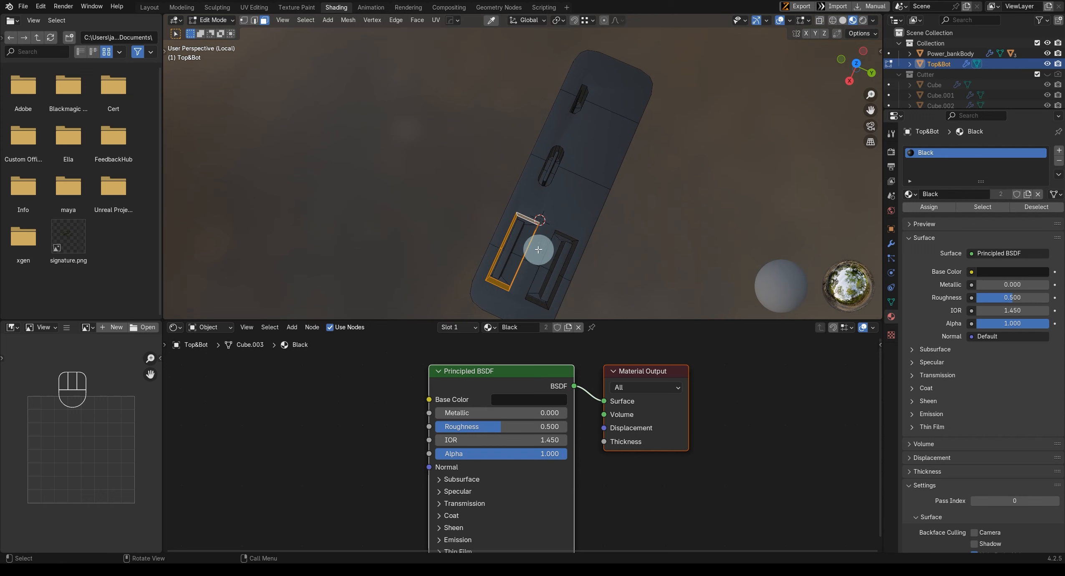
scroll(534, 247, "up", 2)
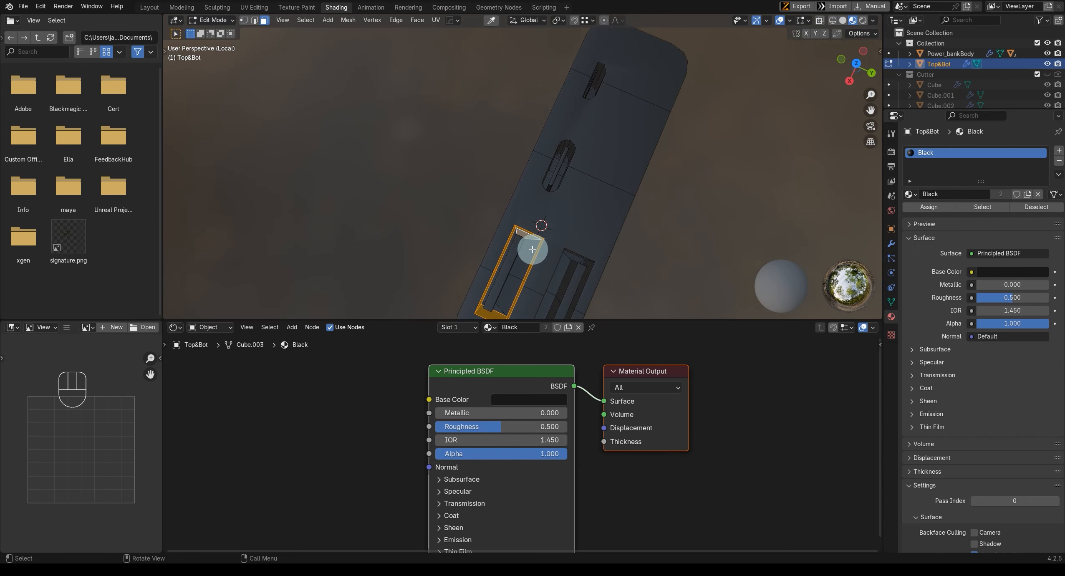
key("KP_7")
scroll(538, 179, "up", 5)
left_click(626, 131, "shift")
left_click(648, 155, "shift")
left_click(573, 160, "shift")
middle_click_drag(577, 103, 569, 153, "shift")
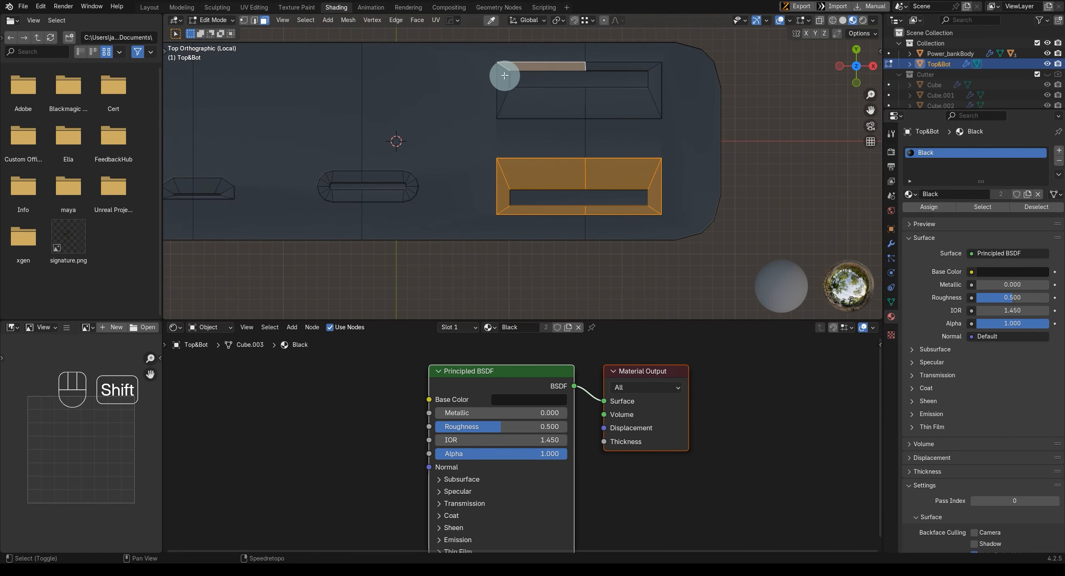
left_click(622, 102, "shift")
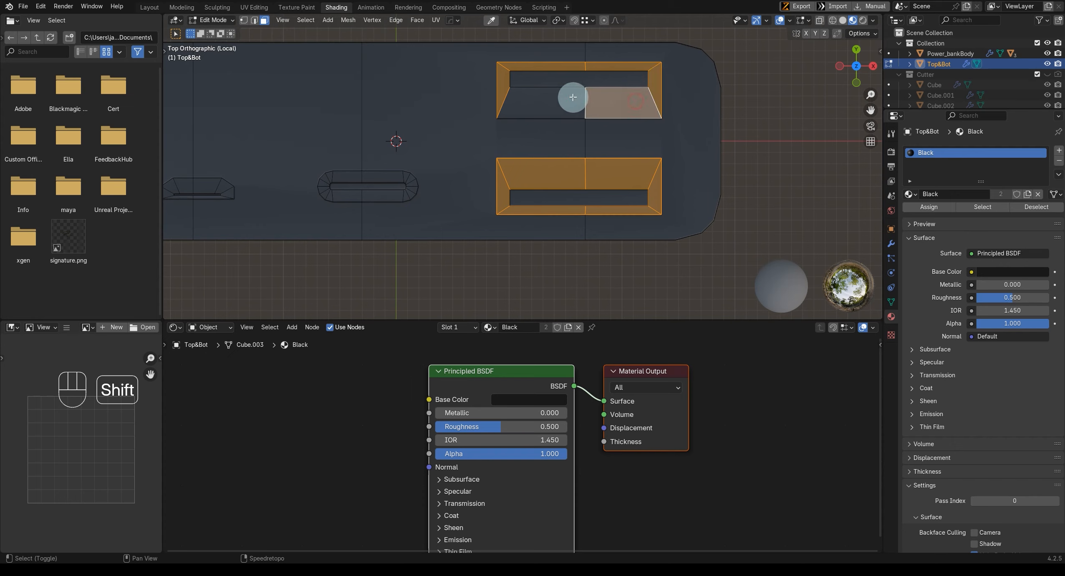
left_click(575, 95, "shift")
Step: Add the inner wall faces of the oval port and the small trapezoidal port to the selection
middle_click_drag(351, 173, 449, 153, "shift")
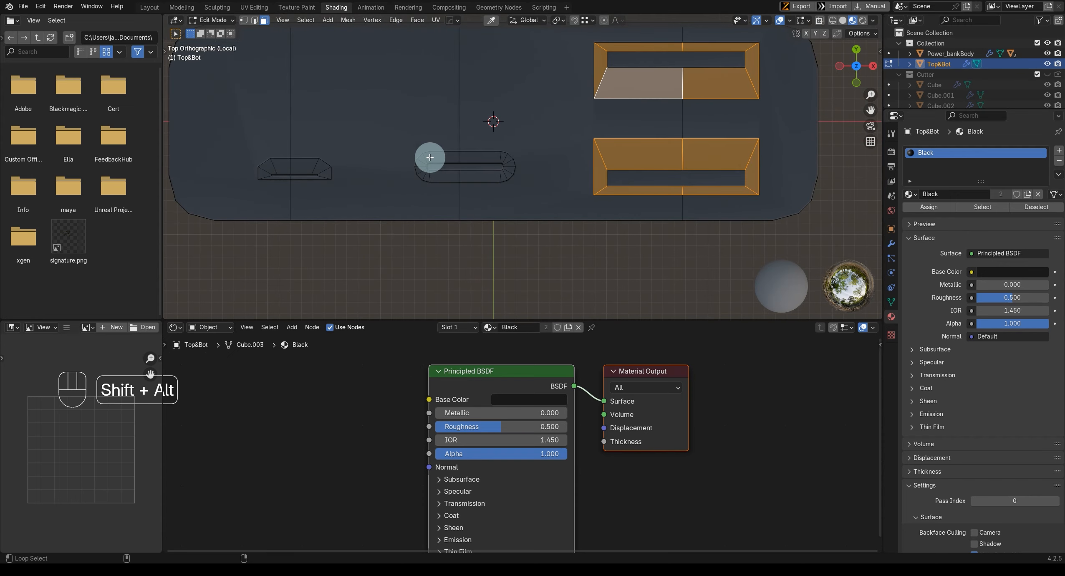
left_click(430, 157, "alt+shift")
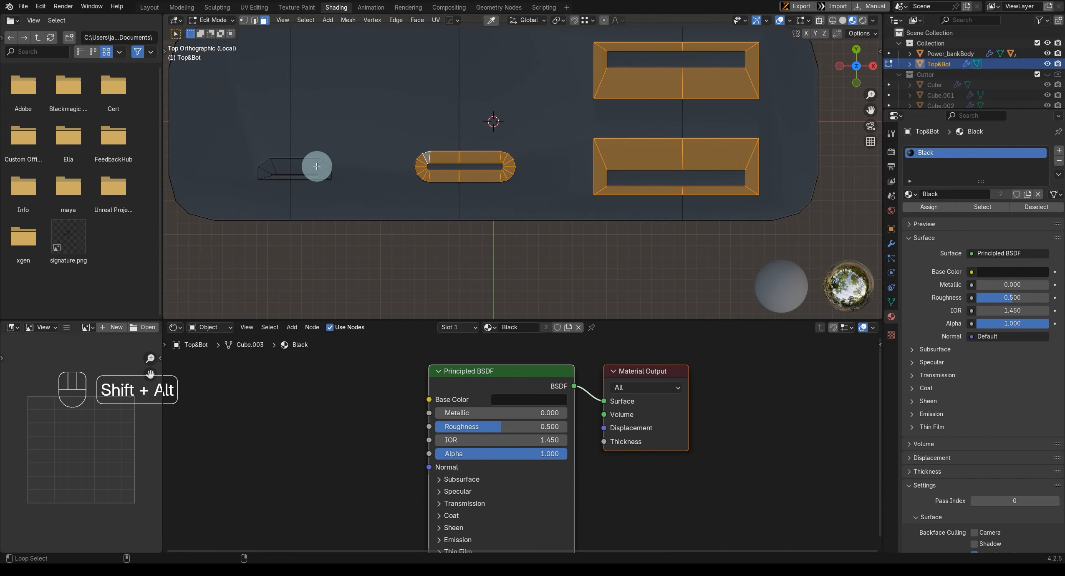
scroll(443, 191, "down", 3)
middle_click_drag(443, 190, 500, 158)
middle_click_drag(440, 173, 463, 147)
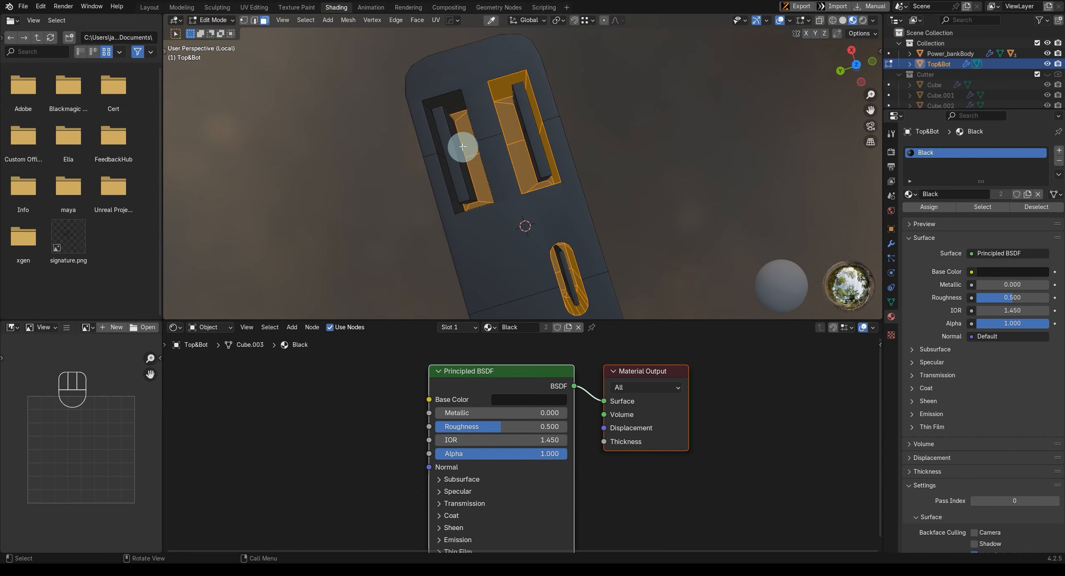
middle_click_drag(430, 110, 895, 166)
middle_click_drag(612, 163, 751, 154)
Step: Create a second material named CP on the Top&Bot part and assign it to the selected port wall faces
left_click(1059, 151)
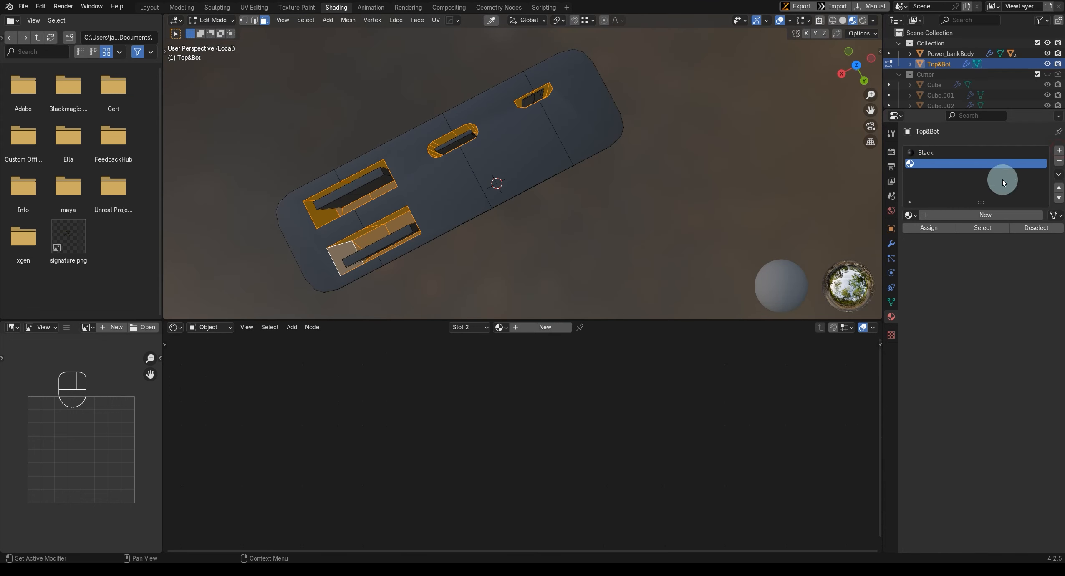
left_click(966, 215)
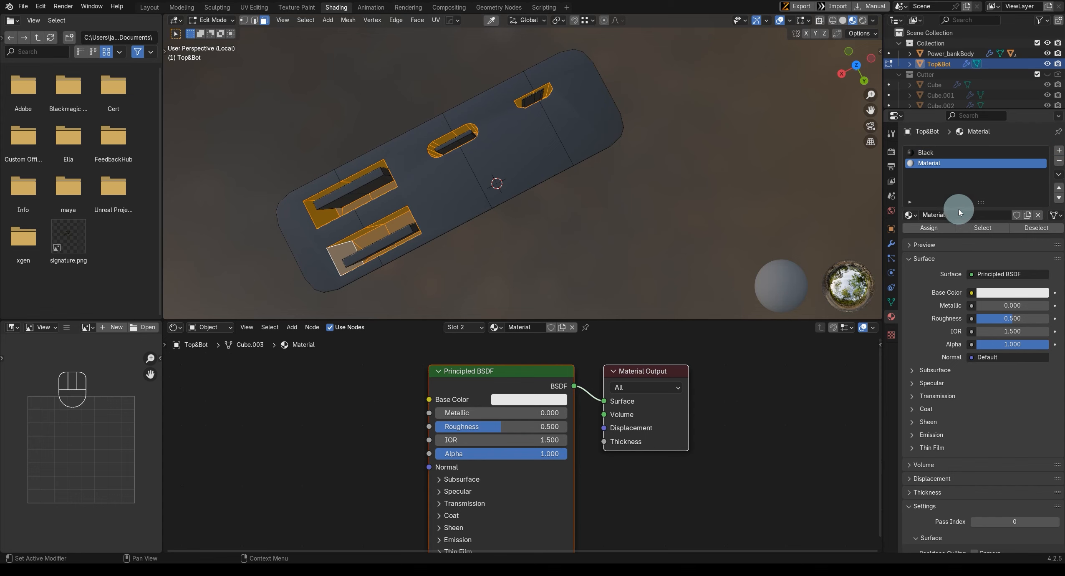
key("shift")
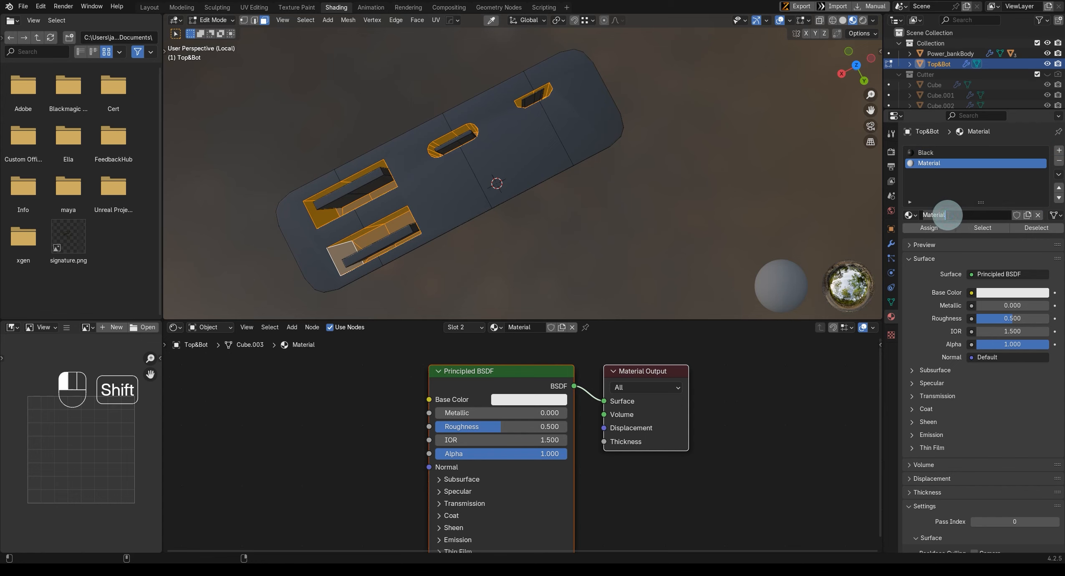
type("CP")
key("Return")
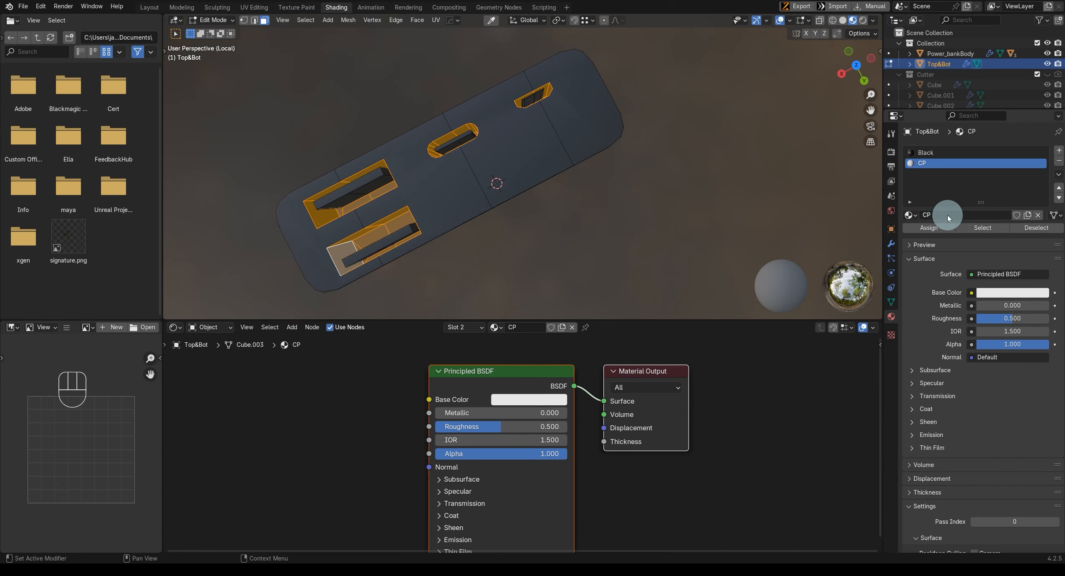
left_click(922, 227)
Step: Set the CP material's metallic to 1.000 and roughness to 0.238, and leave local view
middle_click_drag(553, 180, 582, 144)
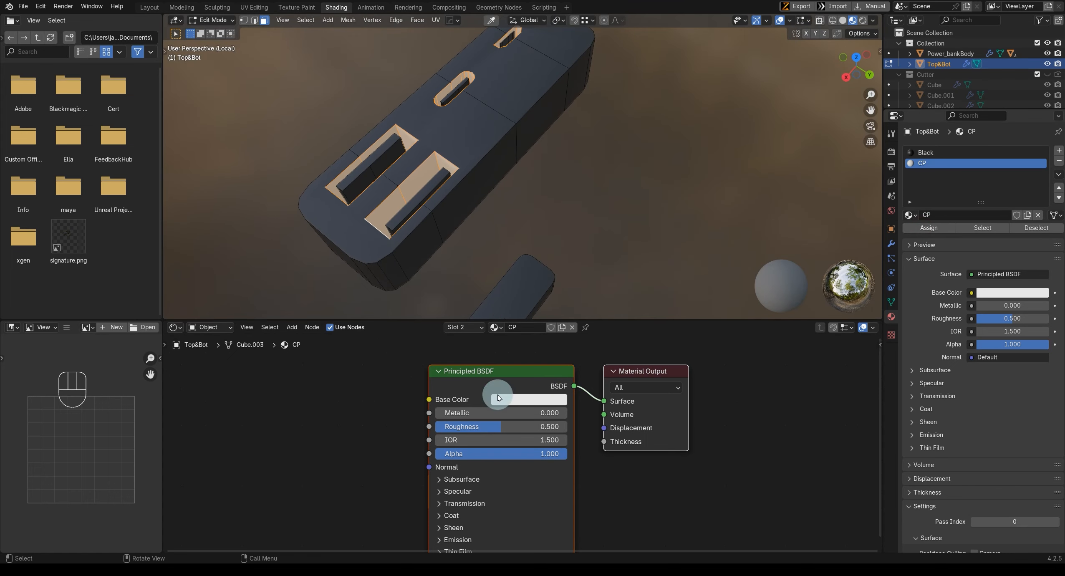
scroll(480, 400, "down", 1)
left_click_drag(452, 417, 486, 425)
key("slash")
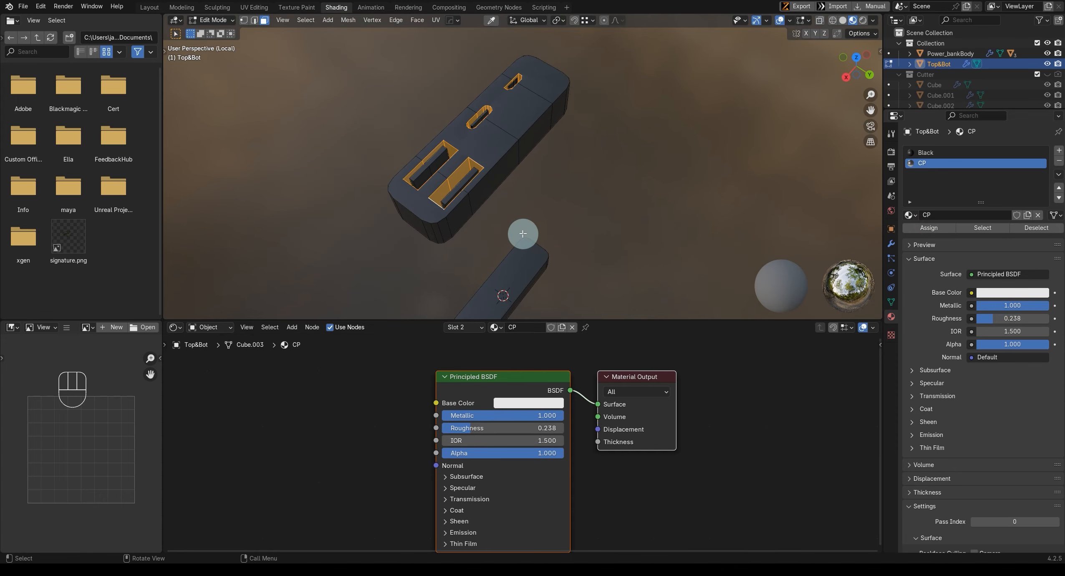
Step: Examine the rims and inner walls of the rectangular ports where the CP and Black materials meet
key("Tab")
middle_click_drag(510, 215, 426, 198)
scroll(426, 198, "up", 5)
middle_click_drag(355, 137, 480, 175, "shift")
key("Tab")
left_click(445, 152, "shift")
scroll(459, 170, "down", 5)
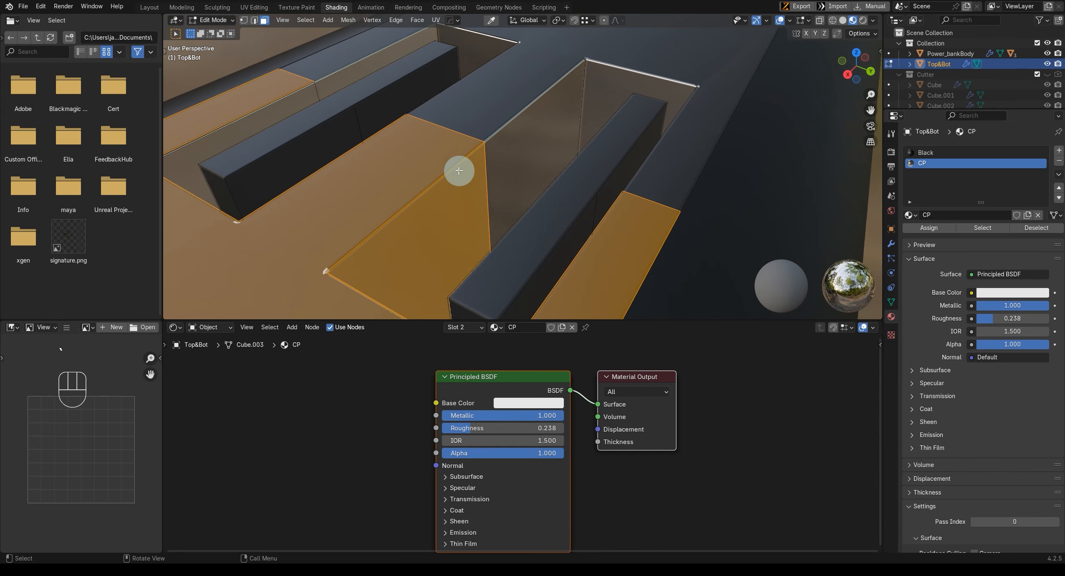
left_click(556, 101)
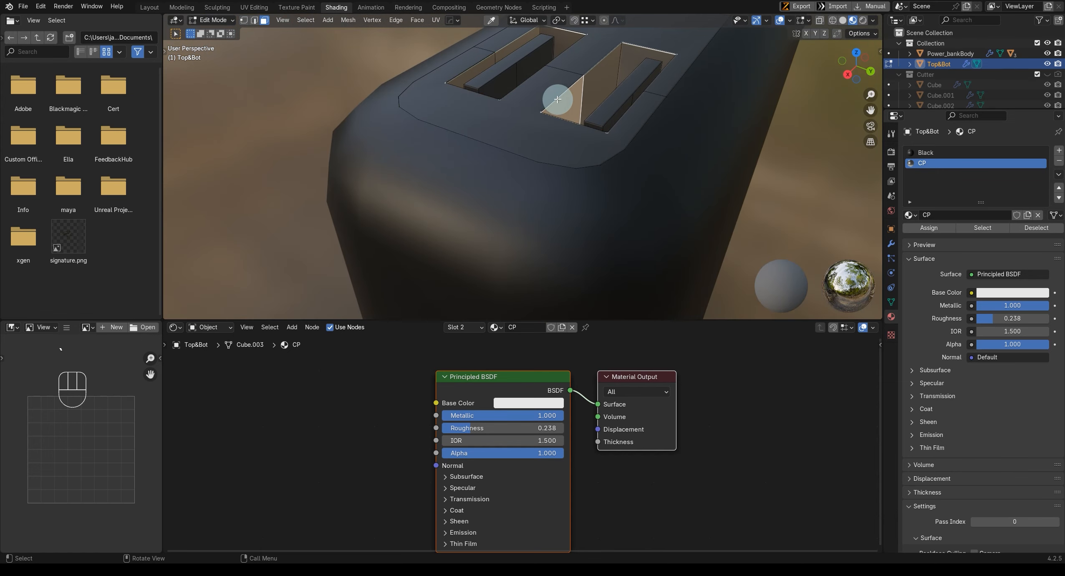
scroll(558, 100, "up", 3)
Step: Switch the Top&Bot part's Bevel modifier display off and on to compare the port edges with and without it
left_click(891, 243)
scroll(538, 129, "up", 4)
middle_click_drag(506, 94, 627, 168)
scroll(538, 130, "down", 2)
key("Tab")
scroll(598, 138, "down", 1)
middle_click_drag(627, 168, 592, 214, "shift")
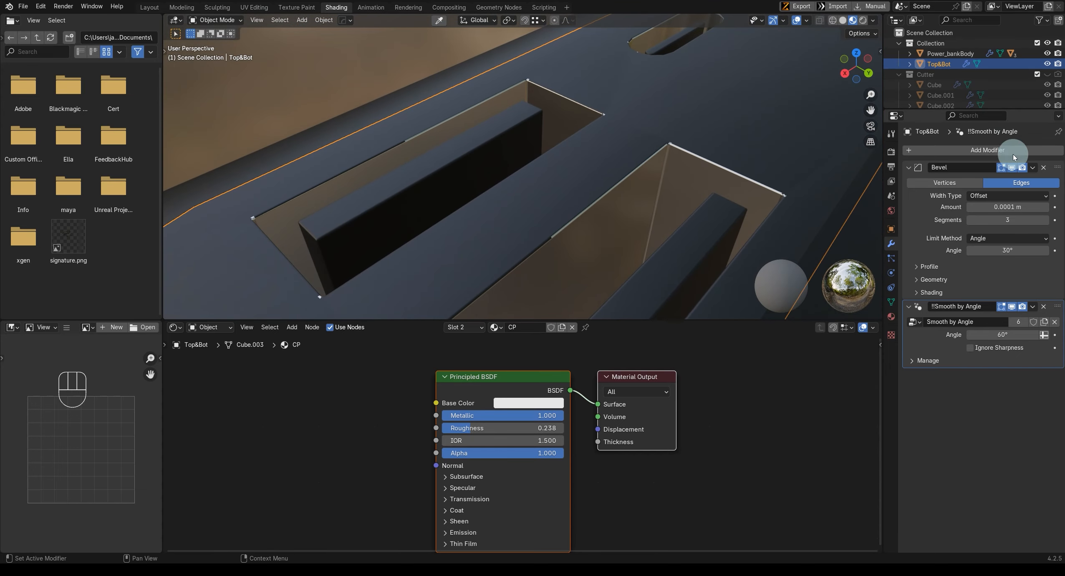
left_click(1012, 169)
left_click(1012, 168)
left_click(1012, 168)
left_click(1012, 169)
left_click(1011, 168)
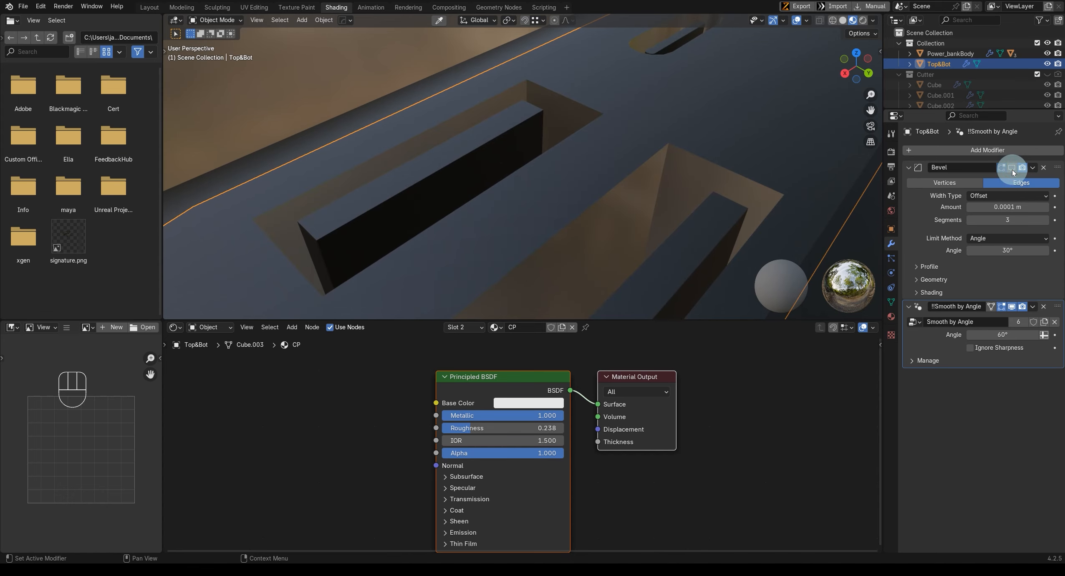
left_click(1012, 169)
left_click(1011, 169)
left_click(1012, 168)
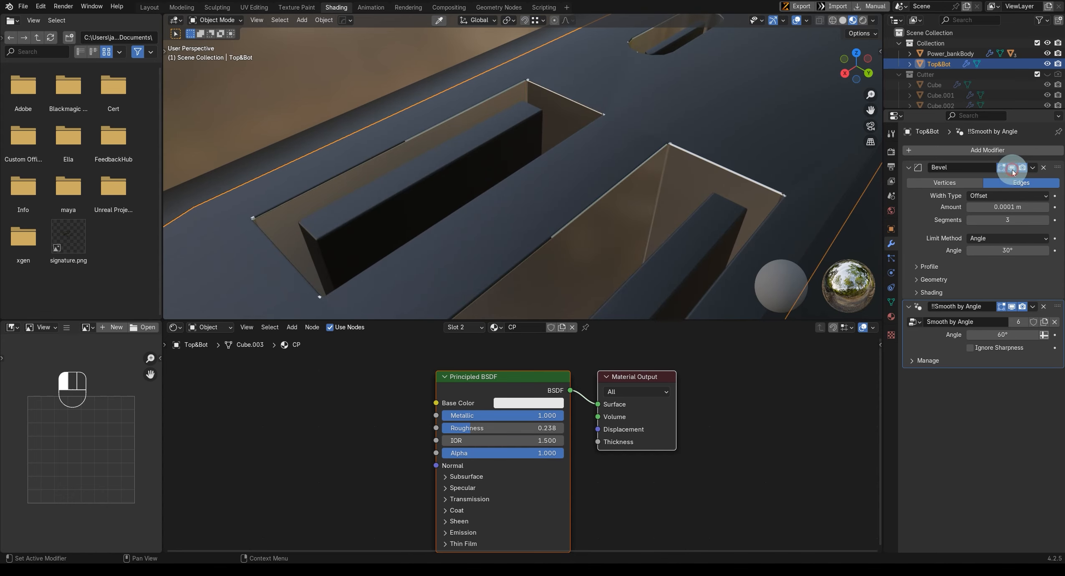
Step: Apply the Bevel modifier on the Top&Bot part
middle_click_drag(605, 183, 556, 188)
scroll(319, 196, "down", 1)
middle_click_drag(319, 204, 390, 246, "shift")
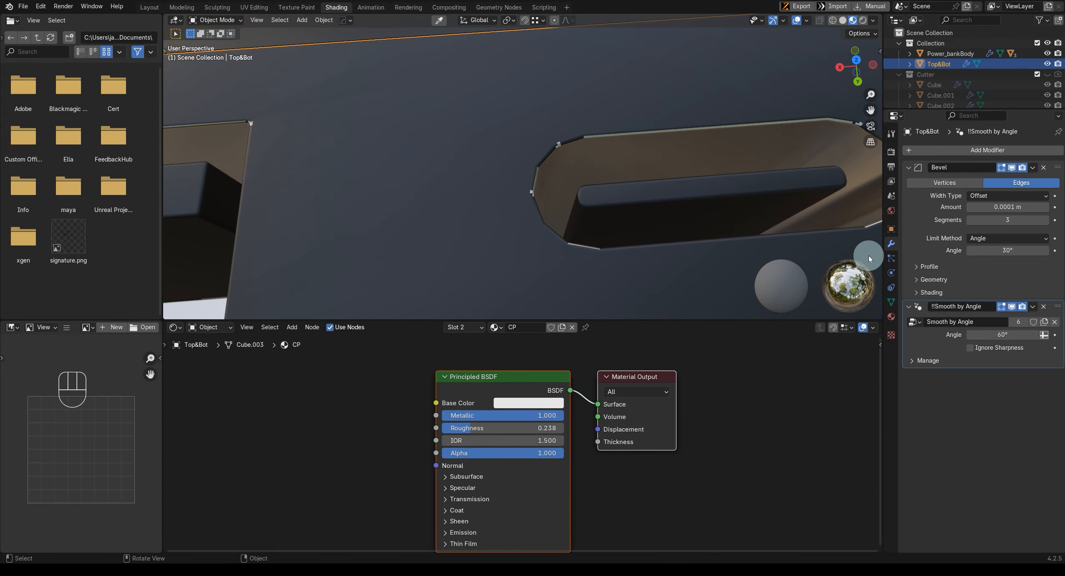
key("ctrl+a")
middle_click_drag(280, 210, 426, 196, "shift")
middle_click_drag(287, 167, 437, 164, "shift")
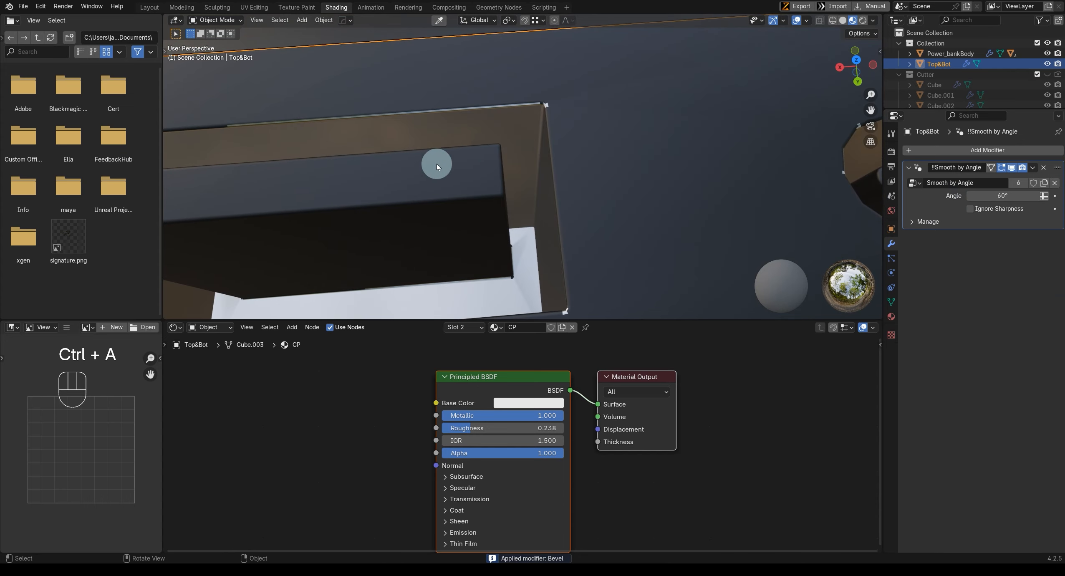
Step: Assign the CP material to the bevel face loops around the rectangular port's rim on the Top&Bot part
key("Tab")
middle_click_drag(510, 161, 542, 178)
mouse_move(545, 125)
middle_mouse_down("shift")
mouse_move(552, 160)
mouse_move(532, 116)
middle_mouse_up("shift")
left_click(532, 114, "alt")
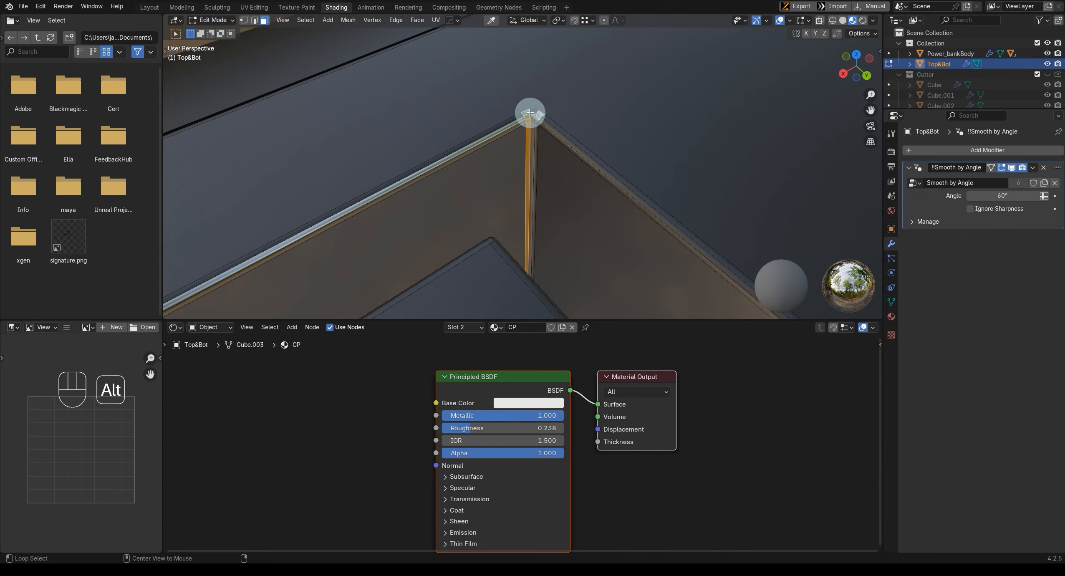
left_click(541, 114, "alt")
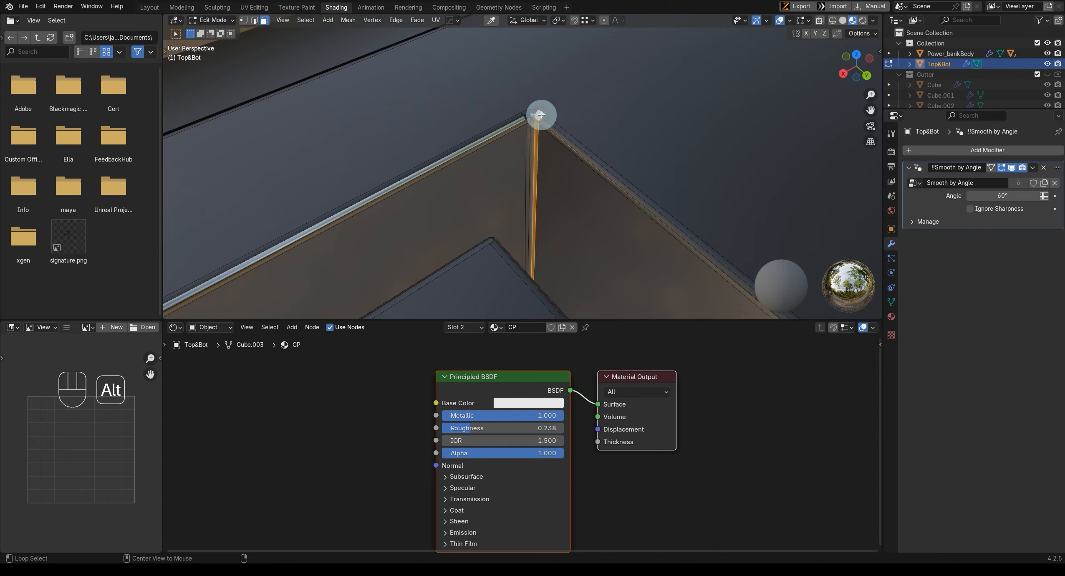
left_click(544, 116, "alt")
left_click(531, 115, "alt+shift")
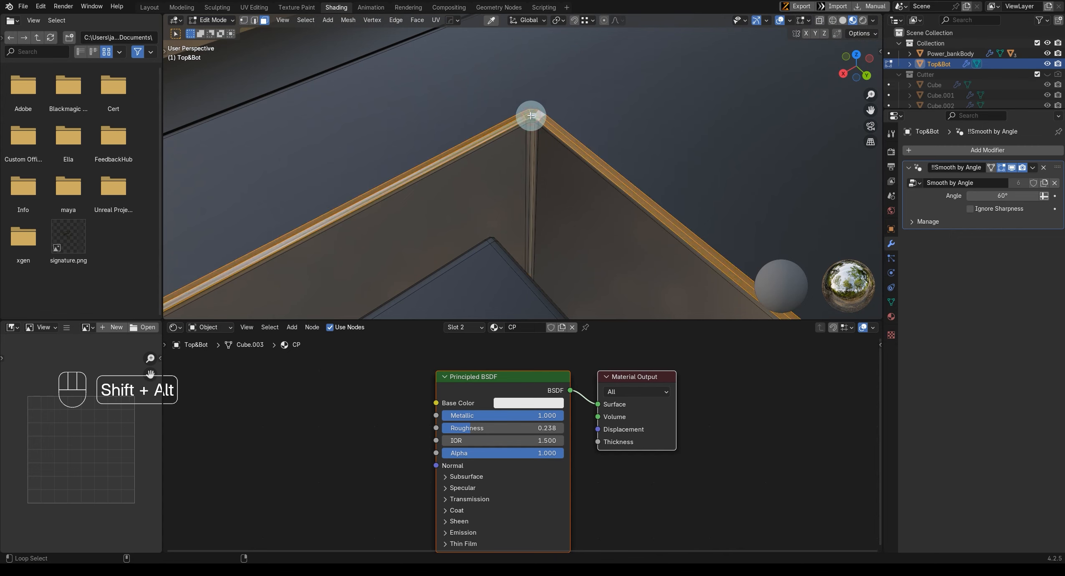
scroll(487, 175, "down", 4)
middle_click_drag(487, 175, 423, 146)
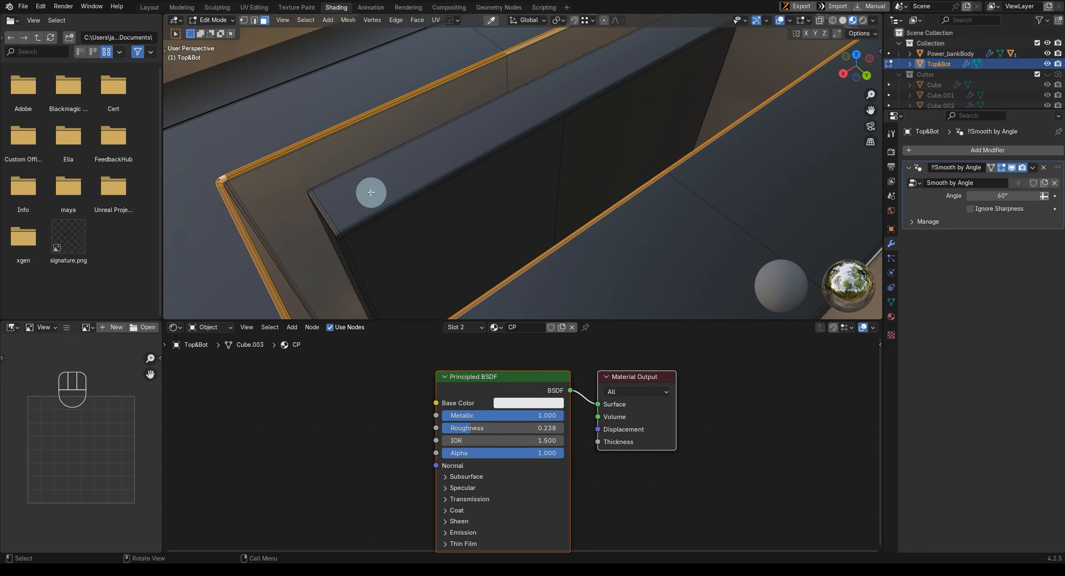
middle_click_drag(390, 184, 269, 196)
middle_click_drag(581, 124, 375, 215, "shift")
middle_click_drag(621, 177, 316, 179, "shift")
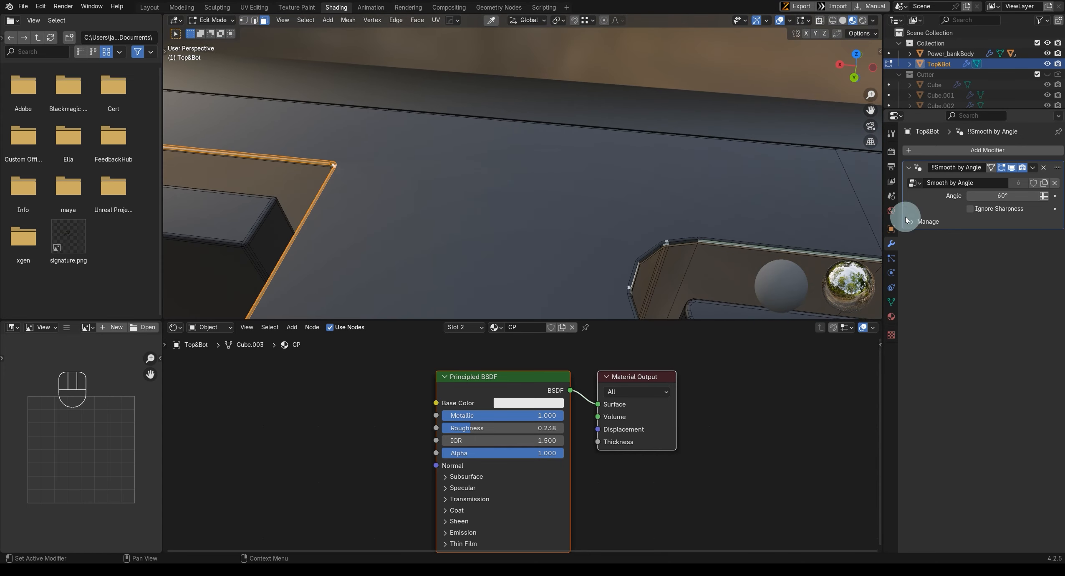
left_click(891, 316)
left_click(927, 228)
middle_click_drag(442, 231, 514, 217)
key("Tab")
Step: Select the bevel face loops around the neighbouring angled-corner port's rim in Edit Mode and assign the CP material to them
middle_click_drag(519, 160, 248, 222)
key("Tab")
middle_click_drag(574, 192, 483, 254)
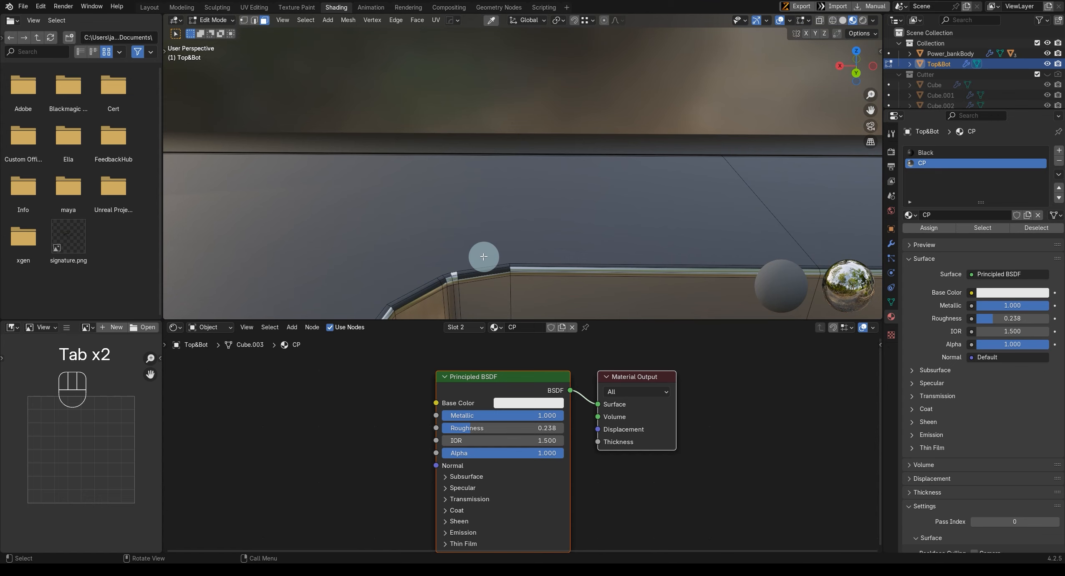
left_click(459, 275, "alt")
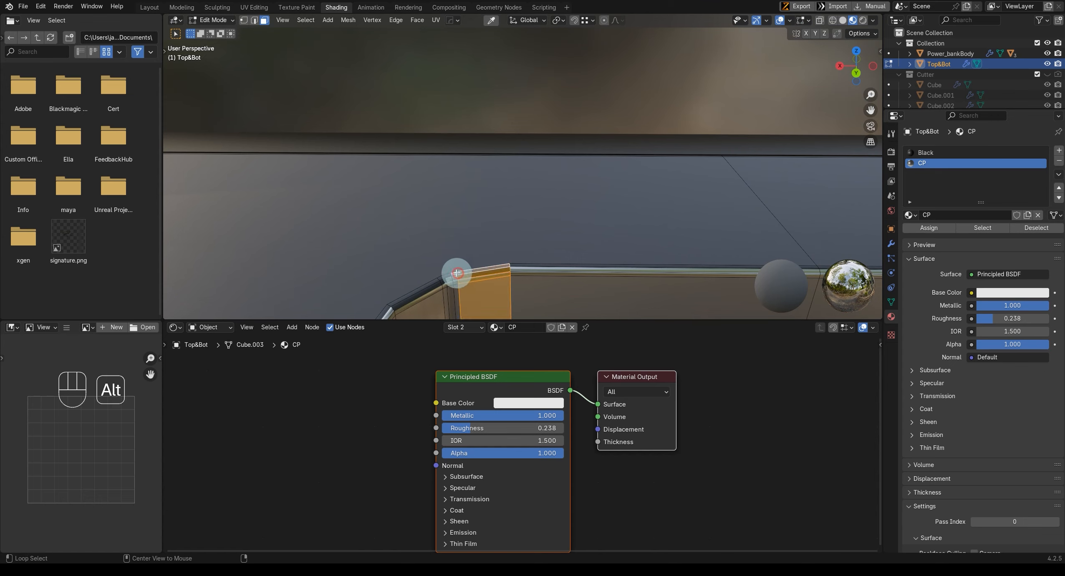
left_click(454, 274, "alt+shift")
scroll(538, 273, "down", 3)
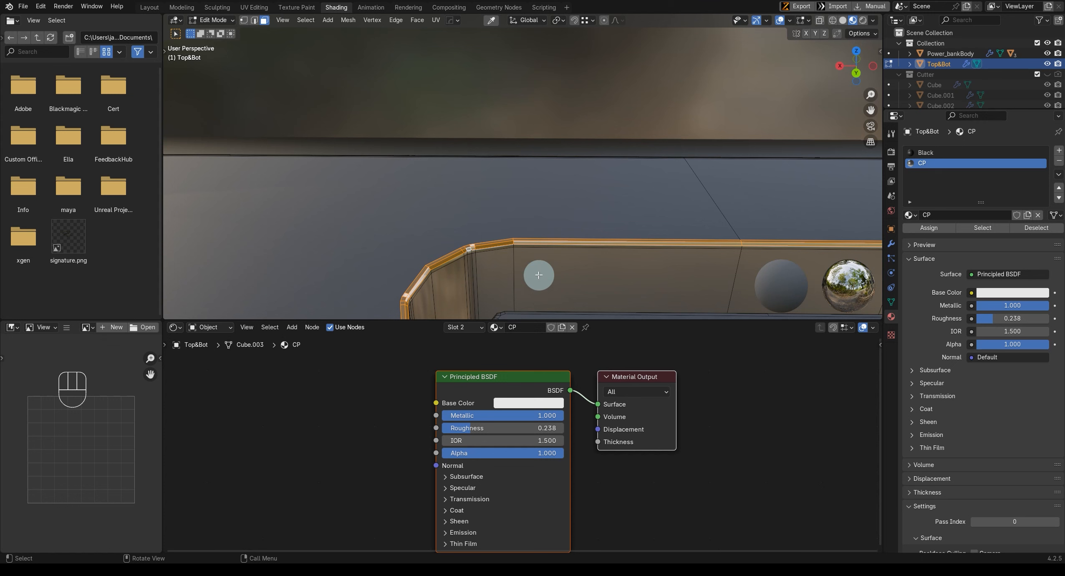
left_click(929, 228)
Step: Assign the CP material to the bevel face loops around the remaining angled-corner port's rim, and leave Edit Mode
middle_click_drag(756, 254, 455, 252)
scroll(556, 193, "up", 2)
middle_click_drag(557, 193, 533, 222, "shift")
scroll(534, 223, "up", 2)
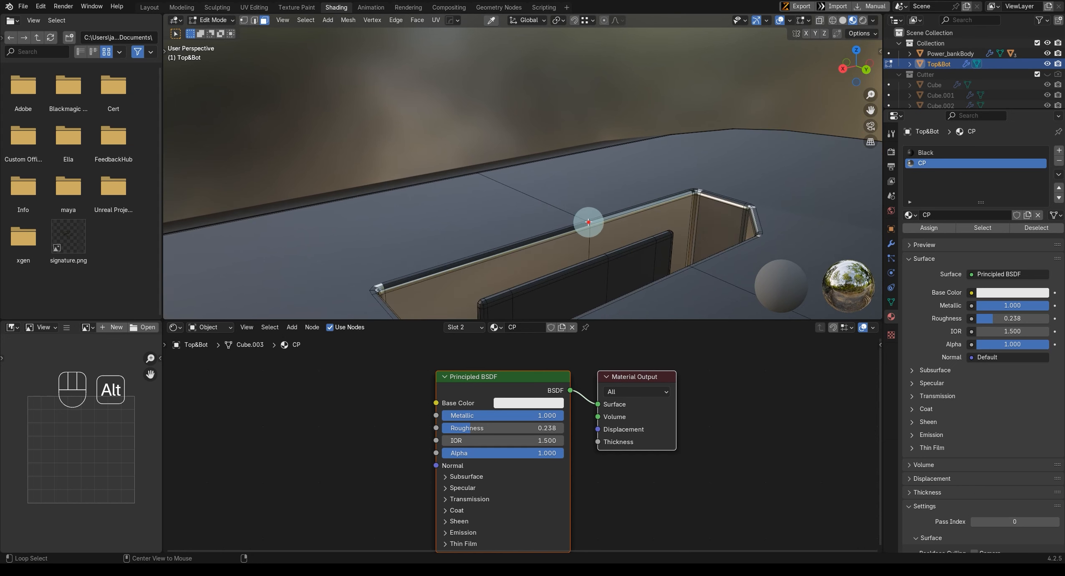
left_click(589, 221, "alt+shift")
left_click(590, 219, "alt+shift")
key("ctrl+z")
left_click(588, 220, "alt+shift")
key("ctrl+z")
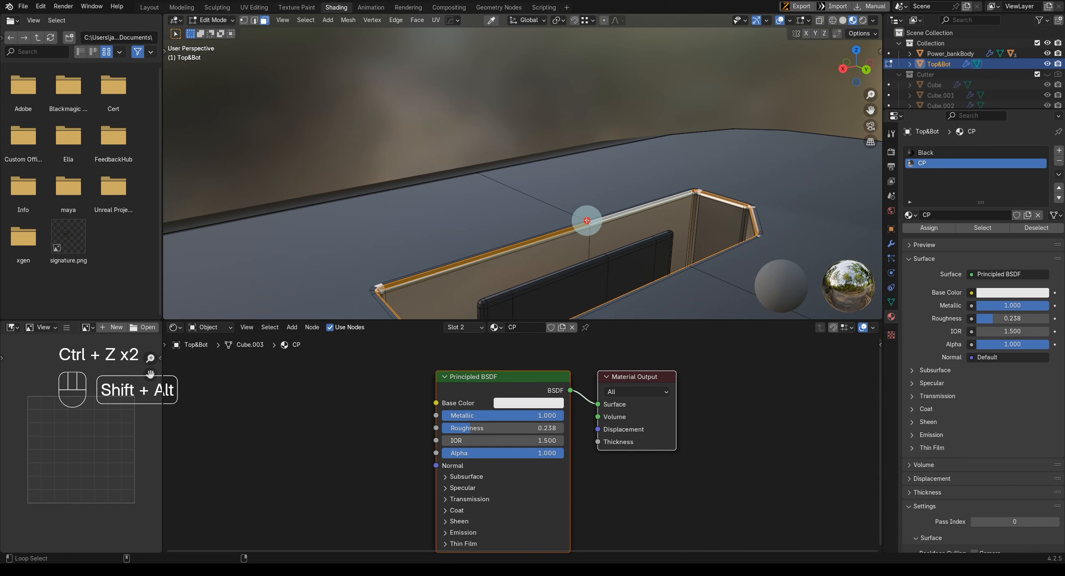
left_click(588, 220, "alt+shift")
left_click(926, 230)
middle_click_drag(739, 231, 516, 176)
scroll(622, 236, "down", 2)
key("Tab")
Step: Apply the boolean_Cylinder modifier on the Power_bankBody object
key("KP_1")
scroll(492, 223, "up", 3)
left_click(520, 196)
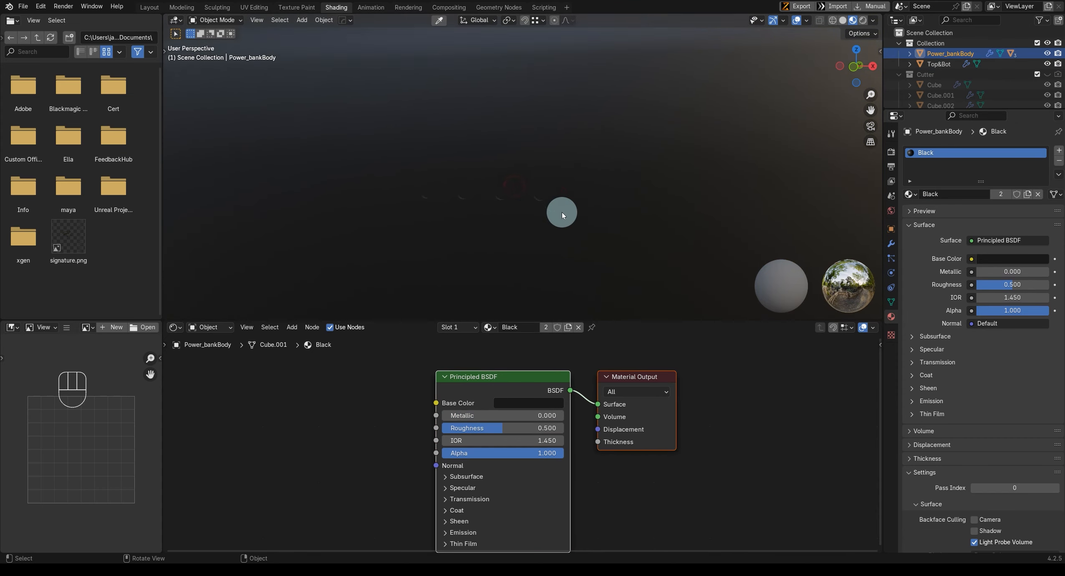
scroll(523, 215, "down", 2)
left_click(891, 244)
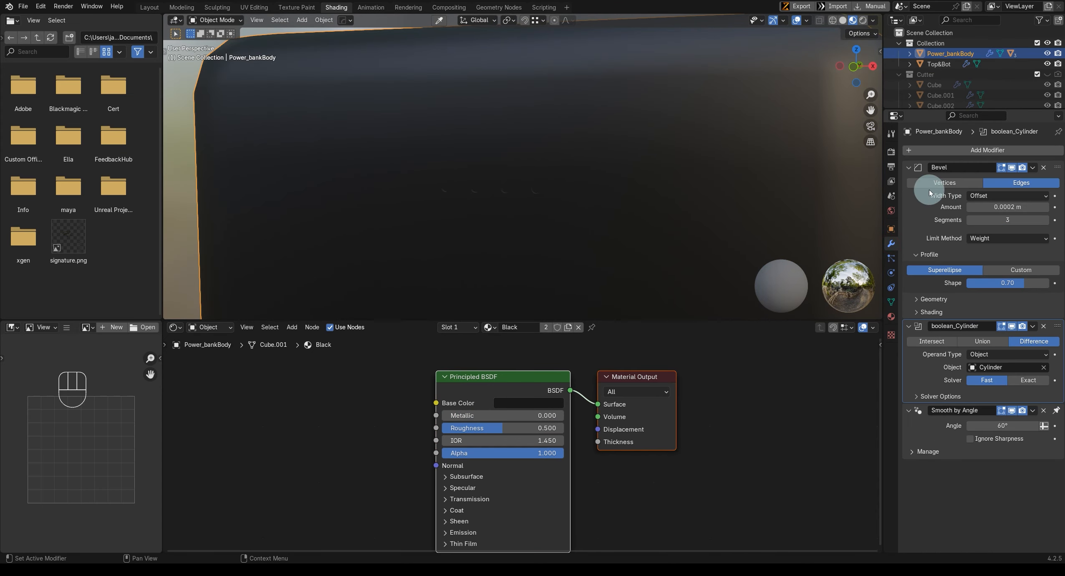
left_click(912, 171)
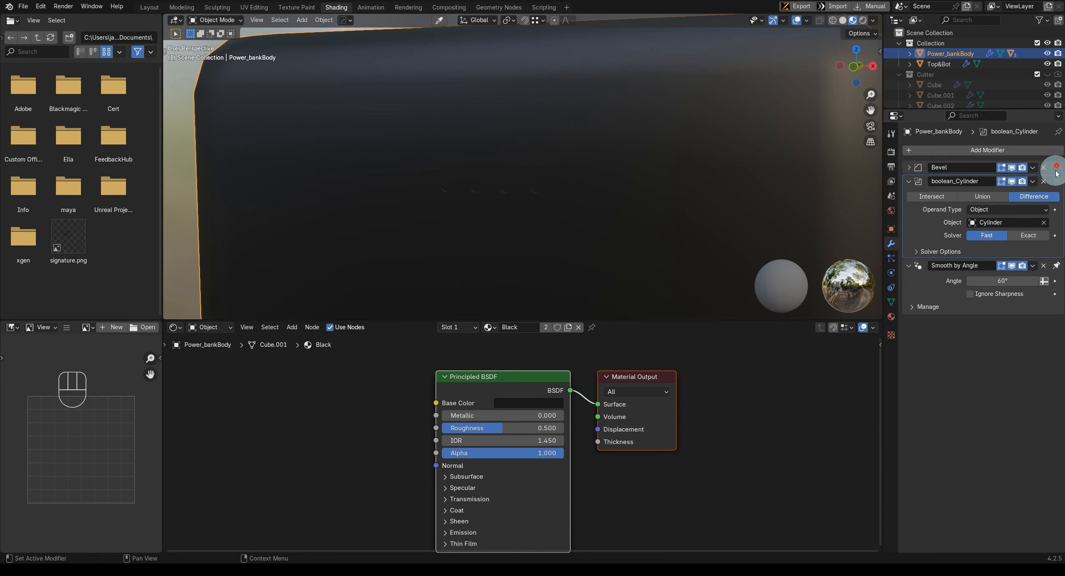
key("ctrl+a")
Step: Select the four round indicator light faces on the front of the power bank body in Edit Mode
middle_click_drag(856, 180, 513, 177)
key("Tab")
middle_click_drag(577, 195, 550, 190)
scroll(497, 185, "up", 4)
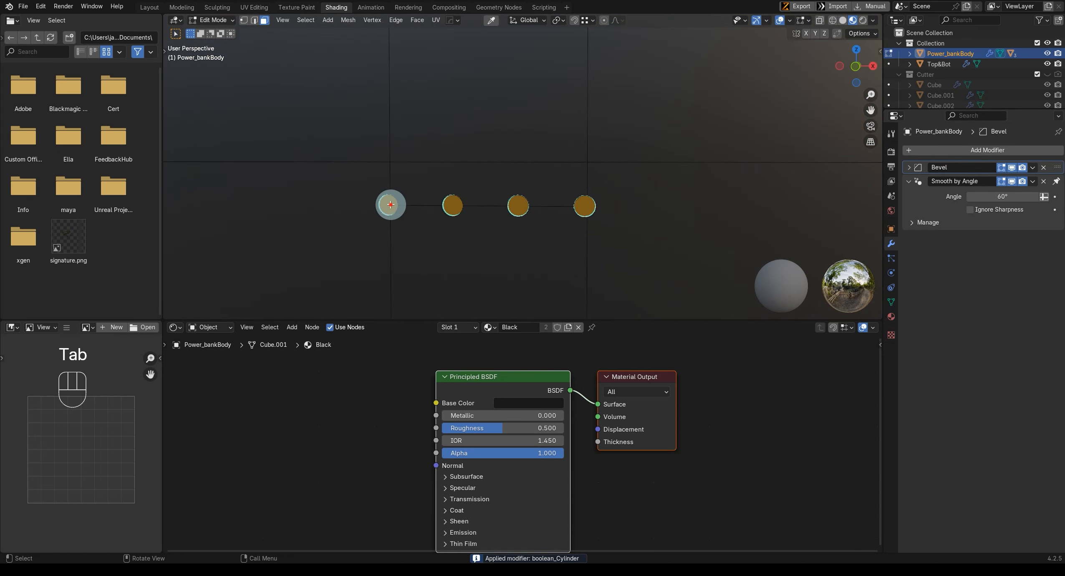
left_click(390, 205)
left_click(447, 205, "shift")
left_click(523, 204, "shift")
left_click(576, 201, "shift")
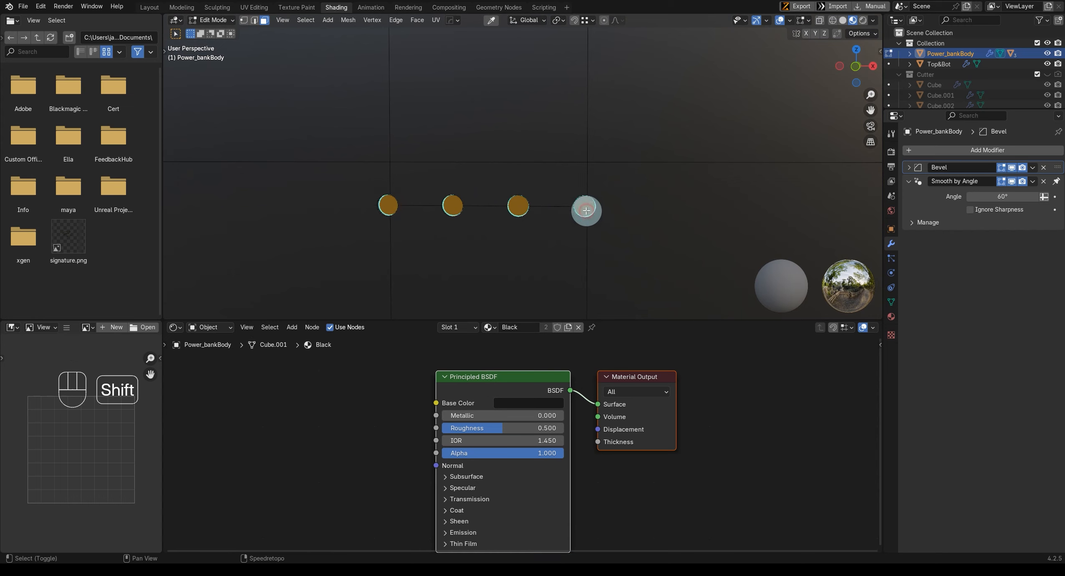
Step: Add a second material slot to Power_bankBody with a new material named Led
left_click(891, 316)
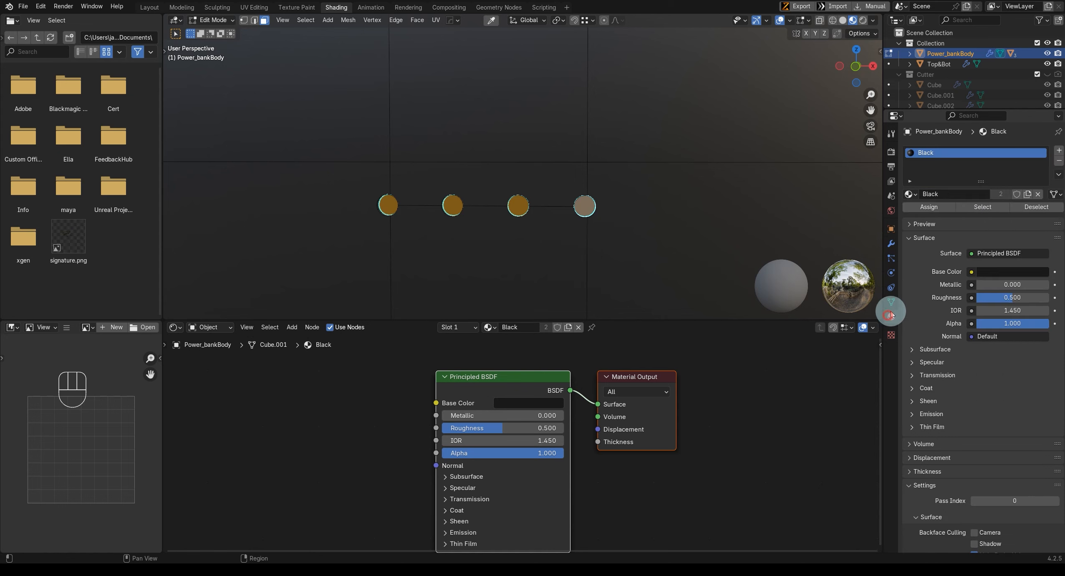
left_click(1059, 150)
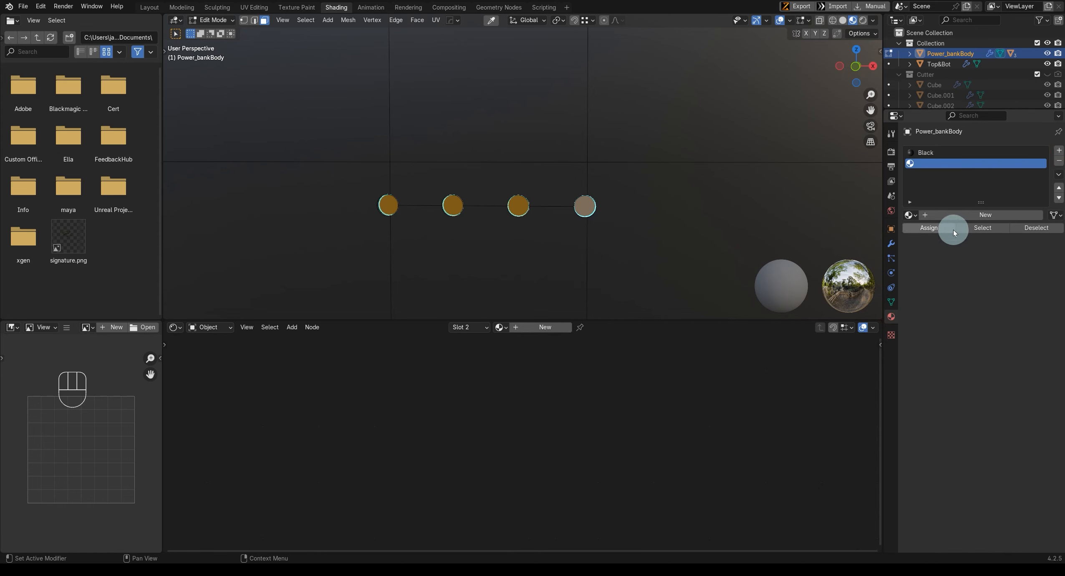
left_click(961, 217)
left_click(959, 214)
type("Led")
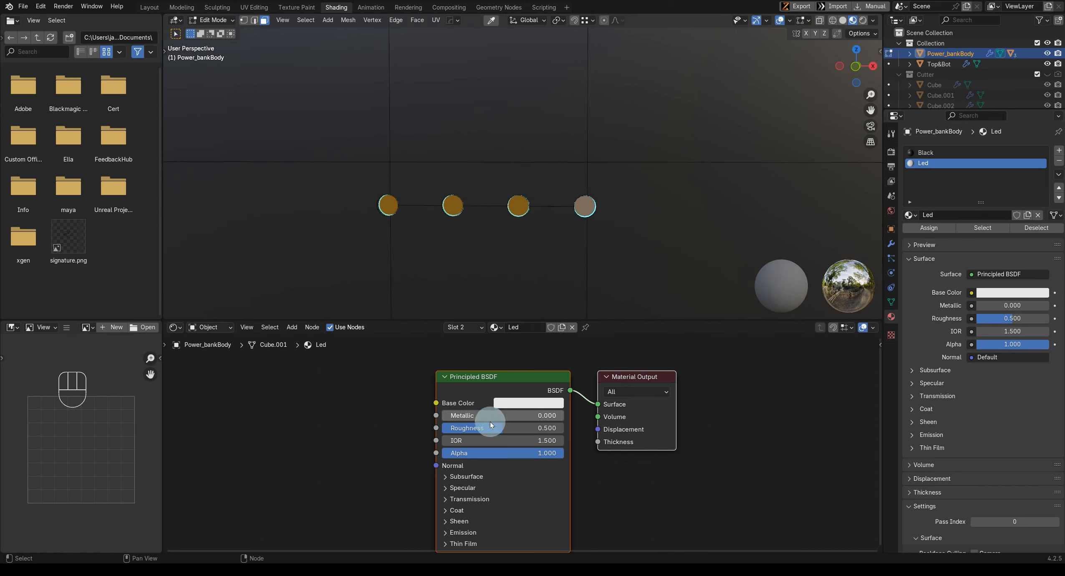
Step: Set the Led material's emission strength to 2.000, apply the material to the four selected faces, and leave Edit Mode for the front view
middle_click_drag(487, 540, 515, 435)
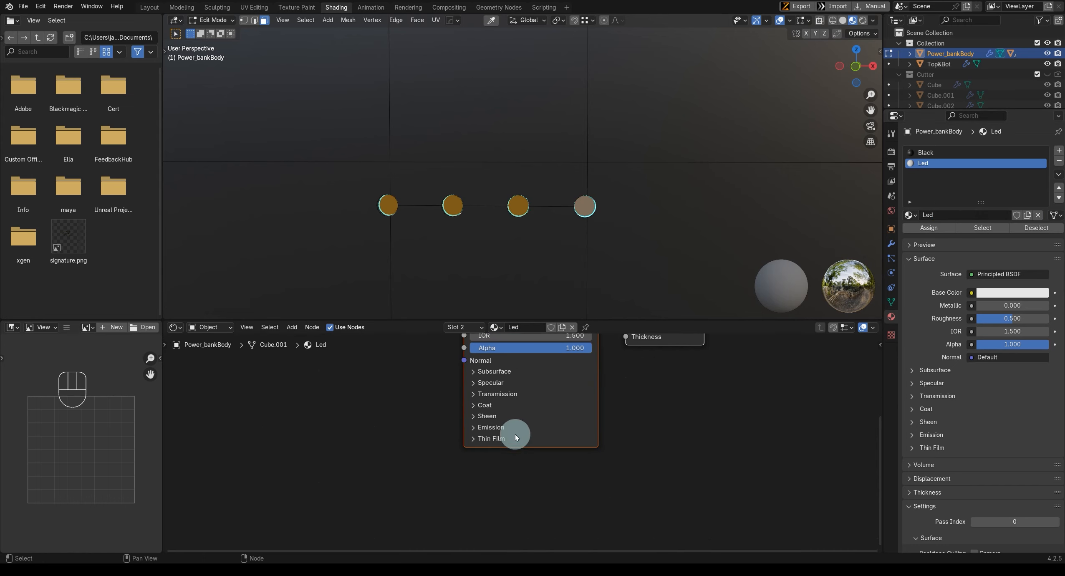
left_click(473, 429)
mouse_move(483, 454)
left_mouse_down()
mouse_move(601, 453)
mouse_move(495, 453)
left_mouse_up()
left_click(494, 453)
type("2")
key("Return")
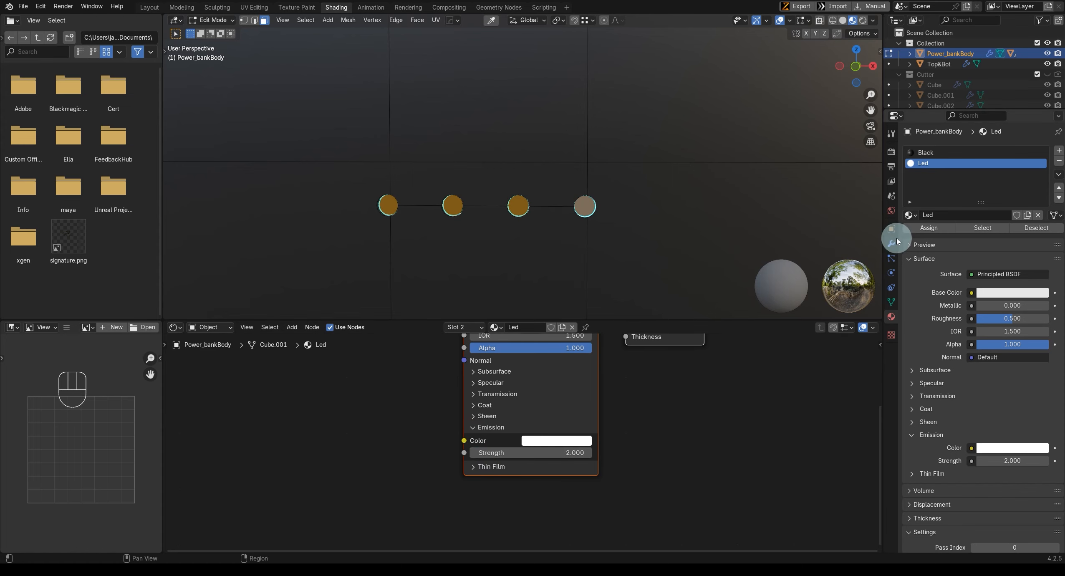
key("Tab")
middle_click_drag(643, 220, 504, 127)
key("KP_1")
scroll(507, 241, "down", 1)
scroll(504, 127, "down", 2)
Step: Bring in New-Age-Logo.png as an image texture node and transfer it to the Black material's node tree, clear of the Principled BSDF
middle_click_drag(514, 393, 542, 458)
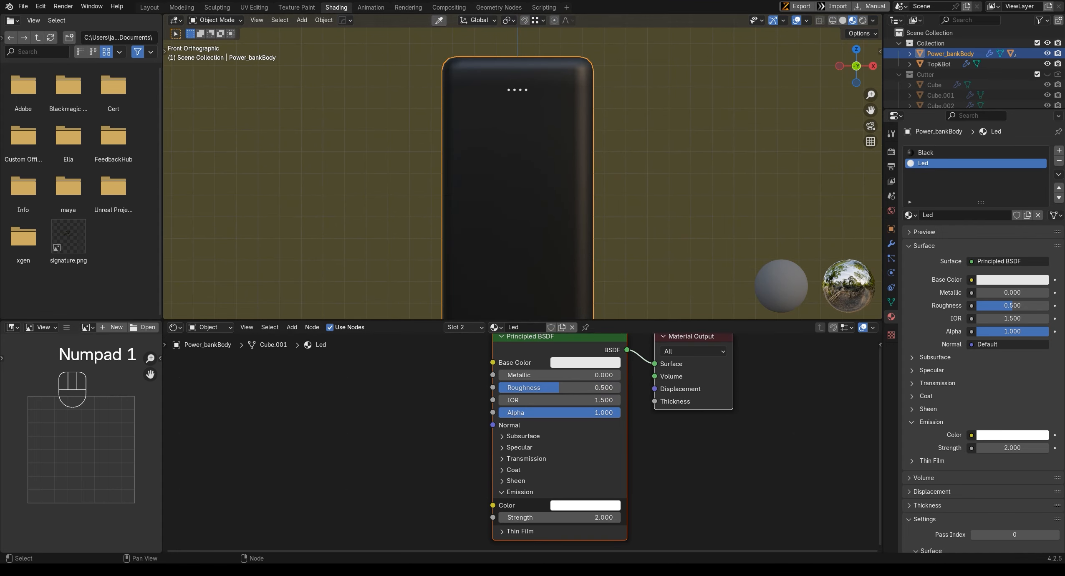
scroll(632, 224, "down", 2)
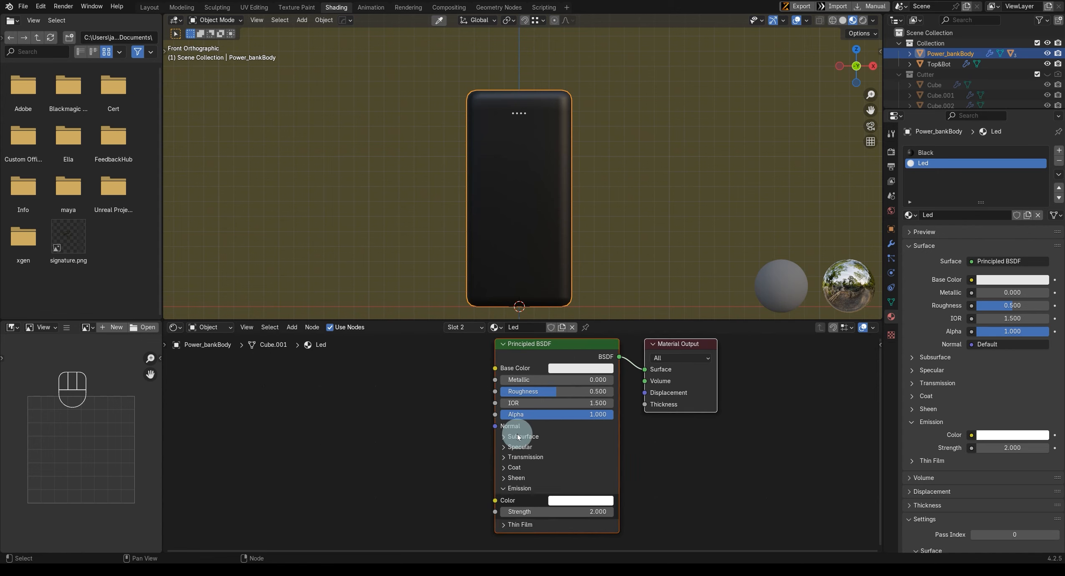
scroll(517, 434, "down", 3)
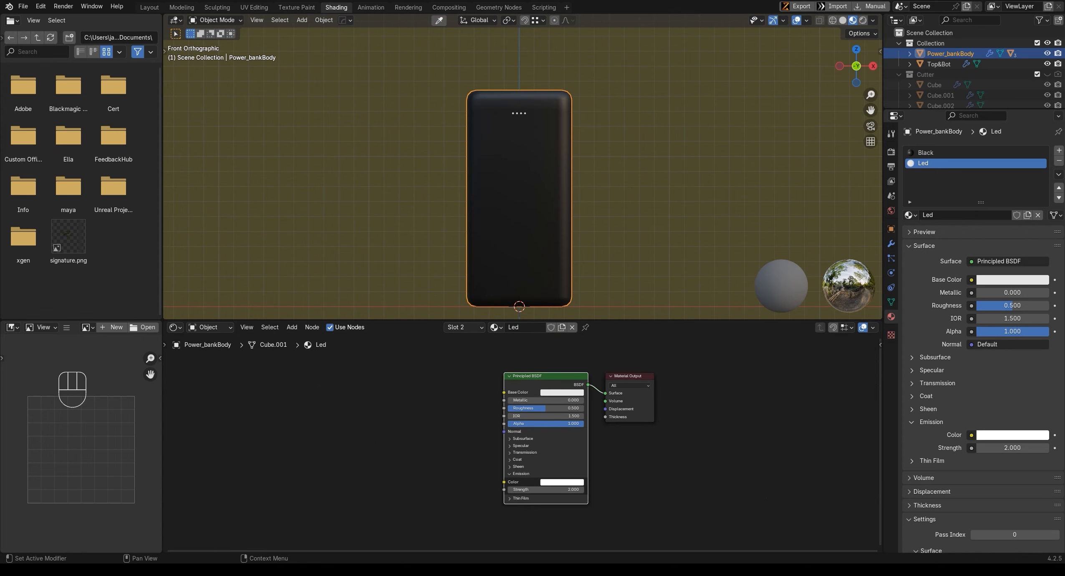
left_click_drag(325, 402, 327, 402)
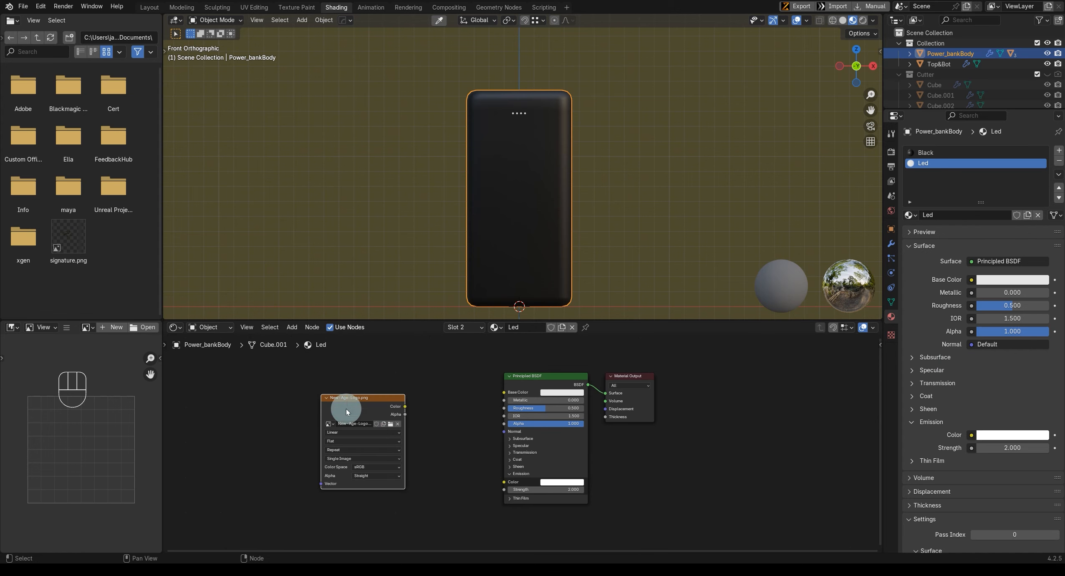
scroll(357, 412, "down", 1)
left_click(360, 412)
middle_click_drag(414, 436, 401, 394)
scroll(401, 394, "down", 2)
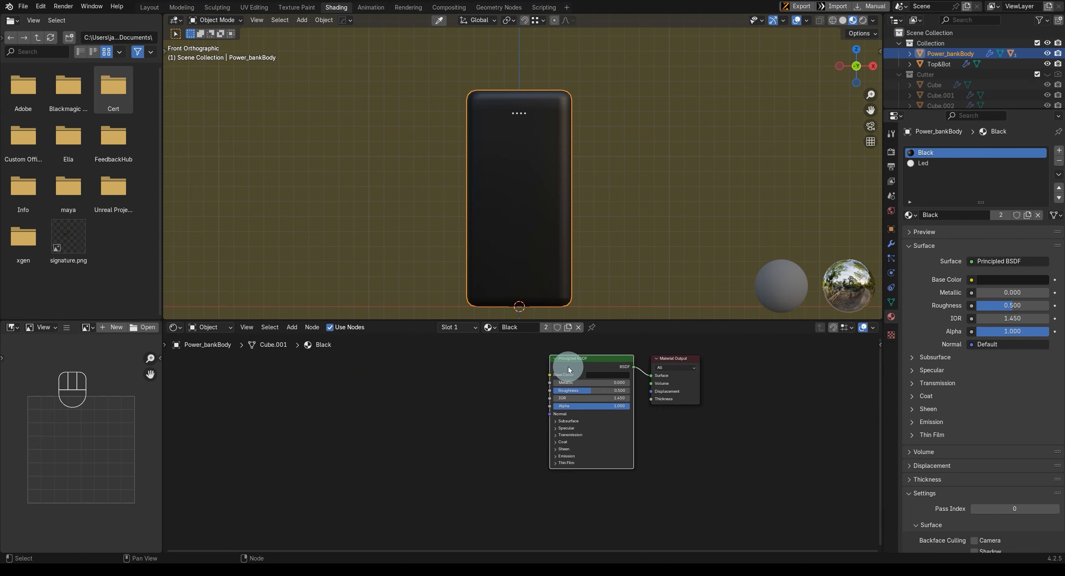
left_click(568, 362)
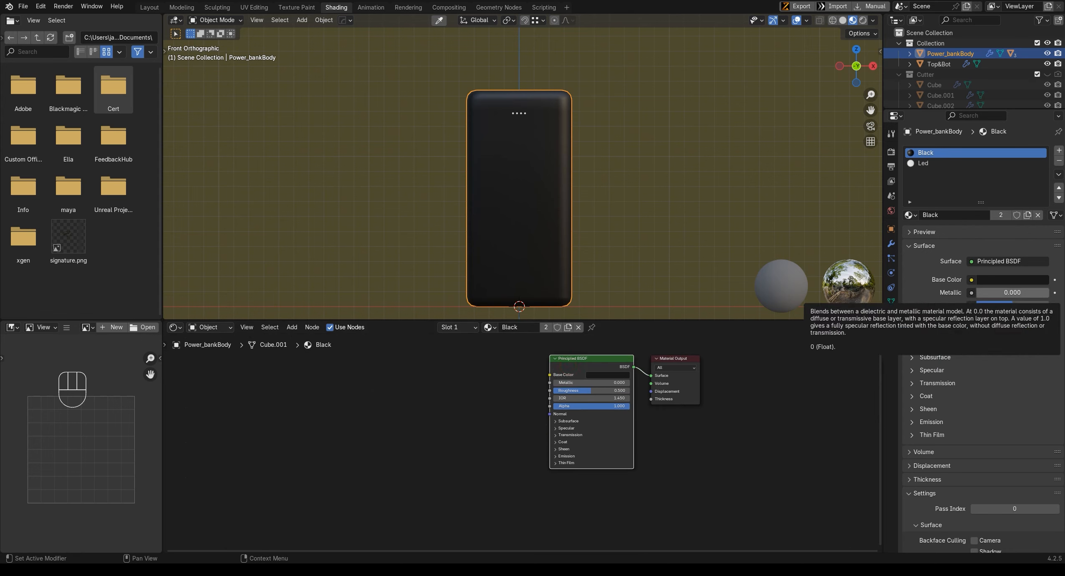
left_click(412, 424)
key("ctrl+v")
scroll(443, 395, "down", 1)
left_click_drag(443, 395, 370, 372)
scroll(488, 420, "down", 1)
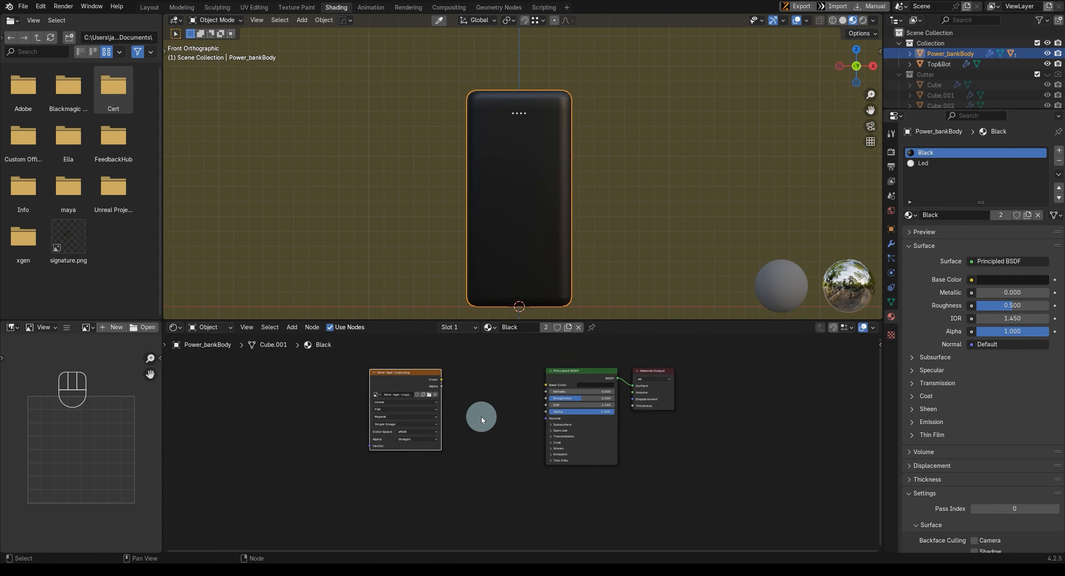
Step: Add a second Principled BSDF fed by the logo texture's Color in its Base Color, and place the original Principled BSDF below it
key("shift+a")
left_click(450, 406)
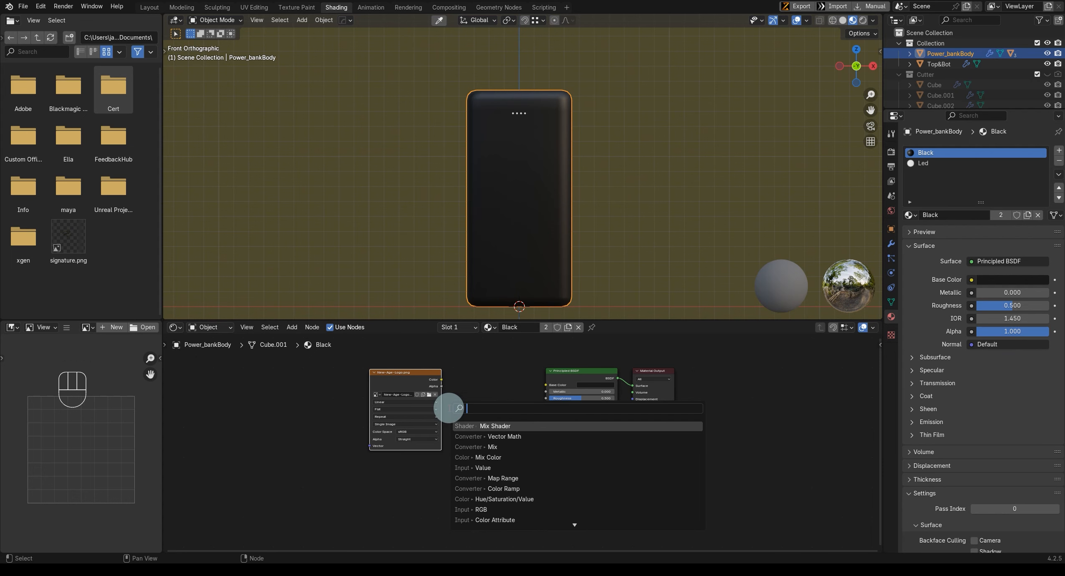
type("pr")
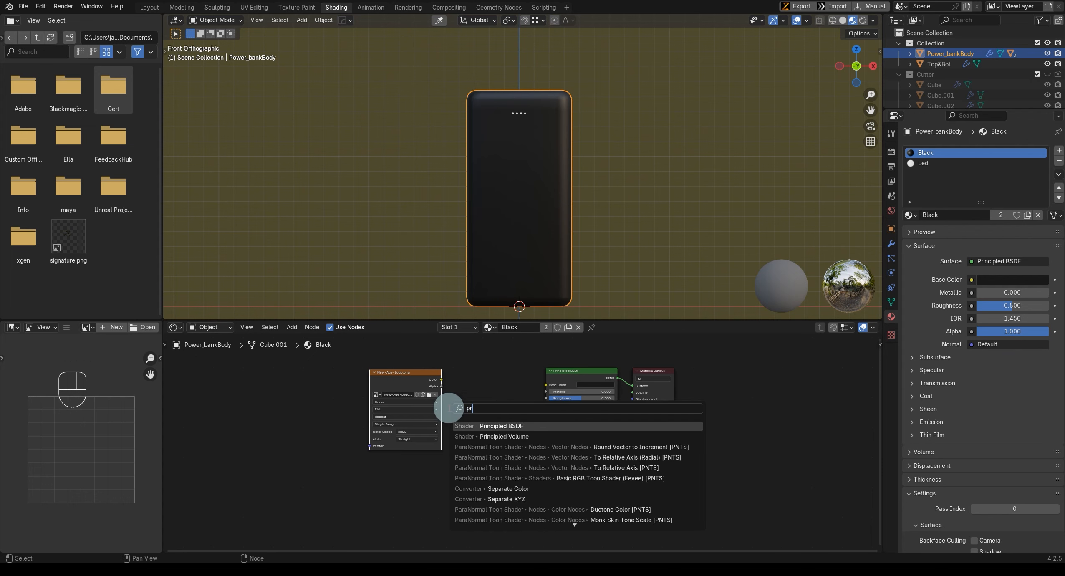
left_click(486, 424)
left_click(481, 371)
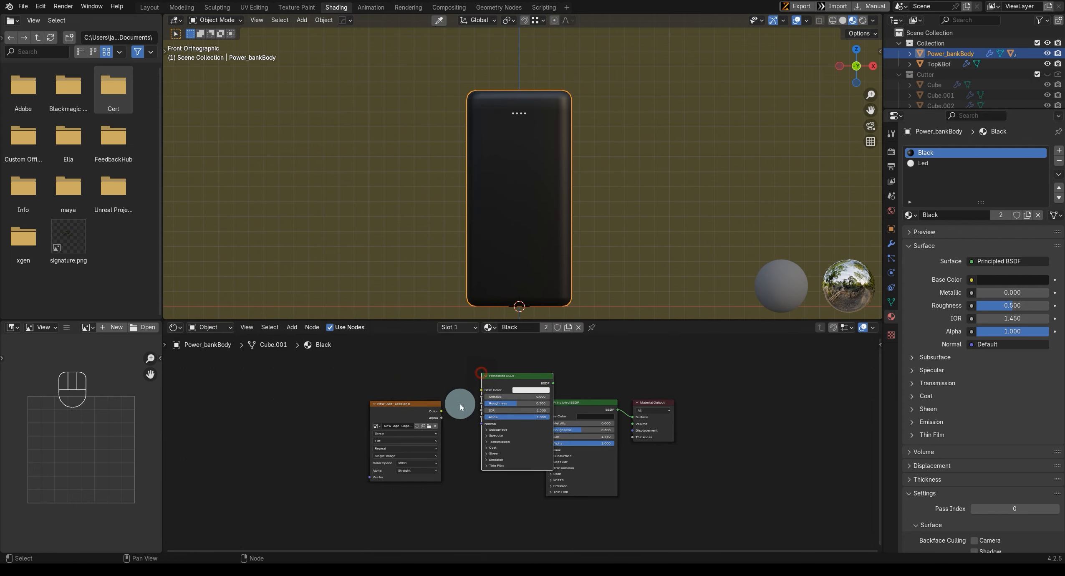
left_click_drag(438, 411, 483, 389)
left_click_drag(582, 403, 515, 495)
middle_click_drag(605, 456, 595, 428, "shift")
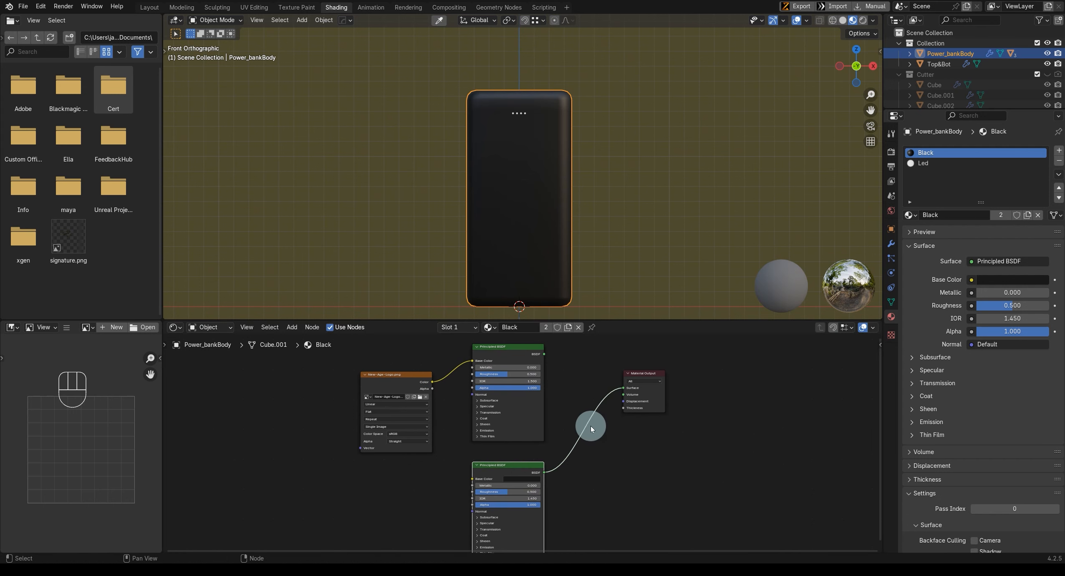
Step: Cut the original shader's link to the Material Output and combine both Principled BSDFs through a Mix Shader feeding the output's Surface
mouse_move(584, 402)
right_mouse_down("ctrl")
mouse_move(593, 429)
mouse_move(584, 413)
right_mouse_up("ctrl")
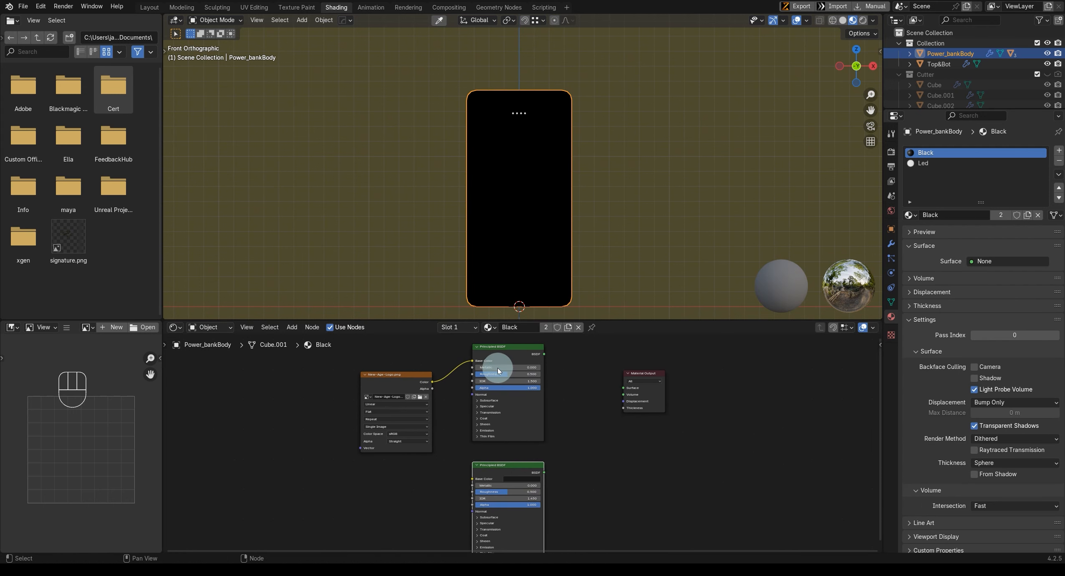
left_click(511, 350, "ctrl+shift")
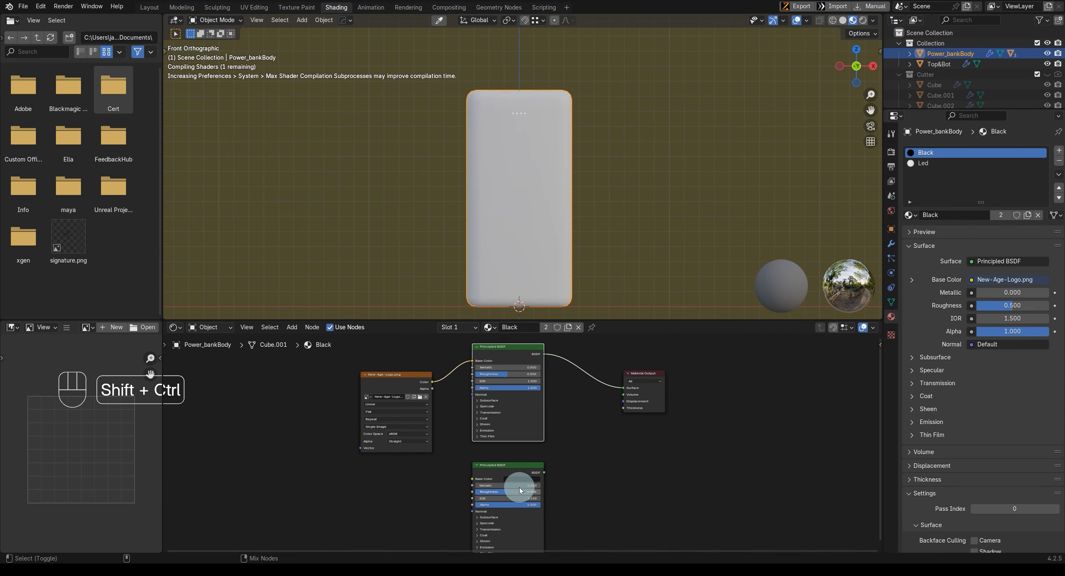
key("ctrl+z")
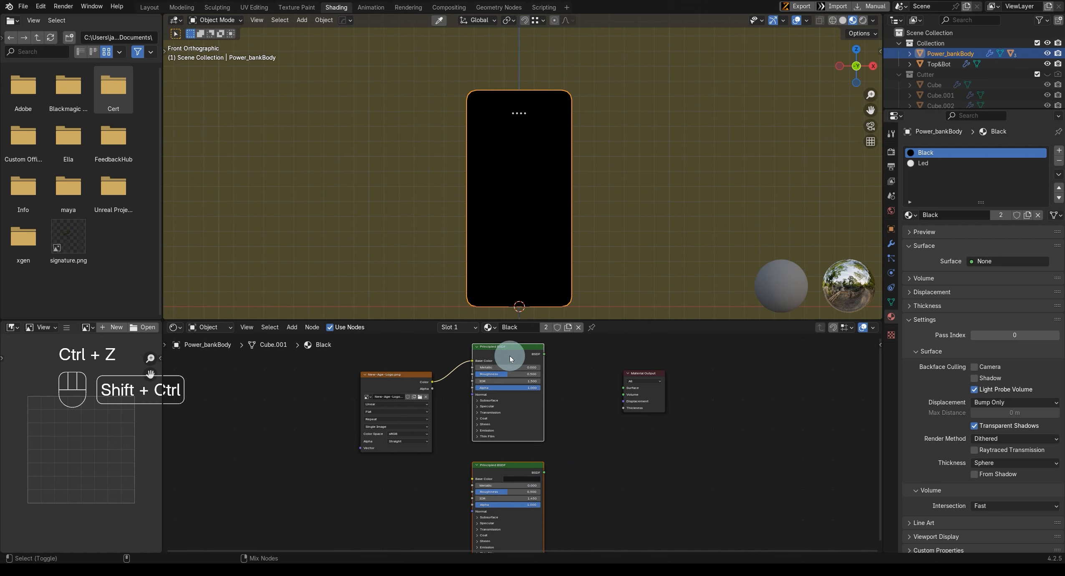
right_click_drag(510, 354, 507, 499, "ctrl+shift")
left_click_drag(602, 410, 627, 389)
Step: Space out the Black material's nodes, moving the Mix Shader and Material Output away from the shaders and the logo texture farther before them
left_click_drag(694, 459, 592, 364)
key("g")
left_click(694, 425)
left_click_drag(378, 378, 314, 387)
middle_click_drag(551, 215, 460, 205)
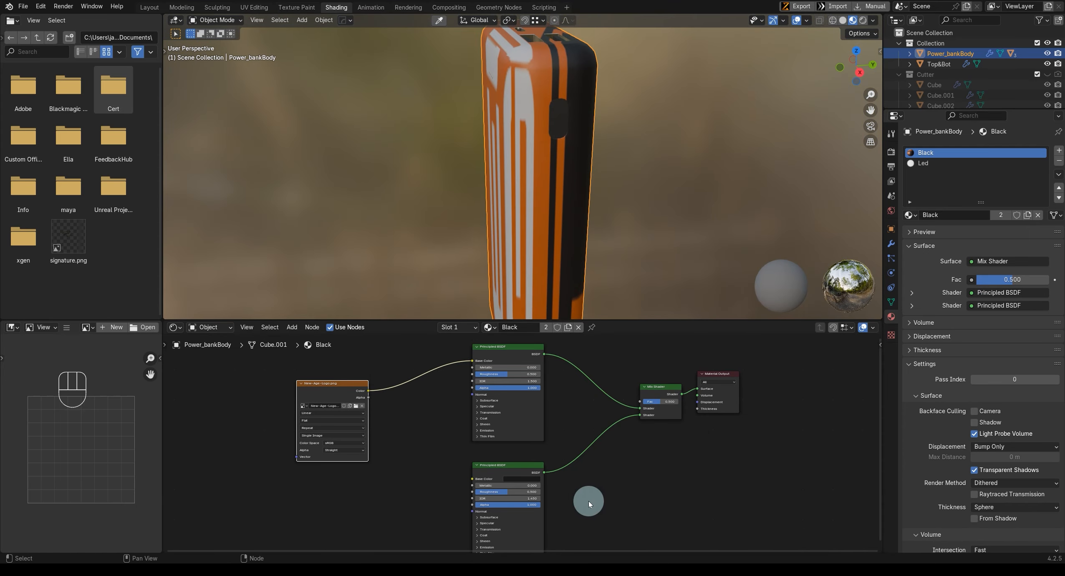
Step: Switch to the Layout workspace and edit the Power_bankBody mesh in vertex selection mode from the right side
middle_click_drag(589, 501, 622, 487)
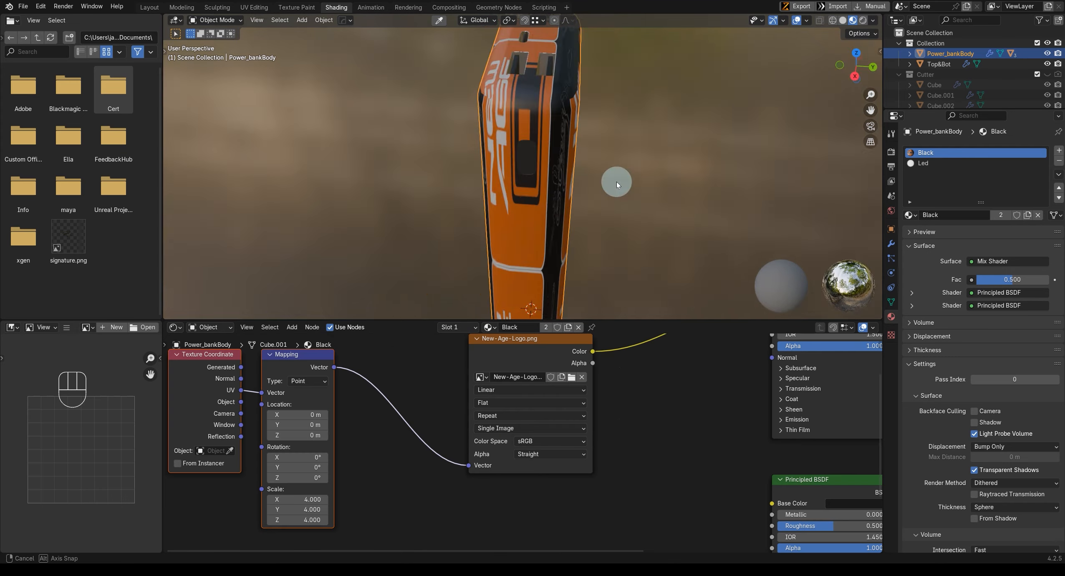
middle_click_drag(616, 181, 570, 190)
middle_click_drag(721, 174, 841, 90)
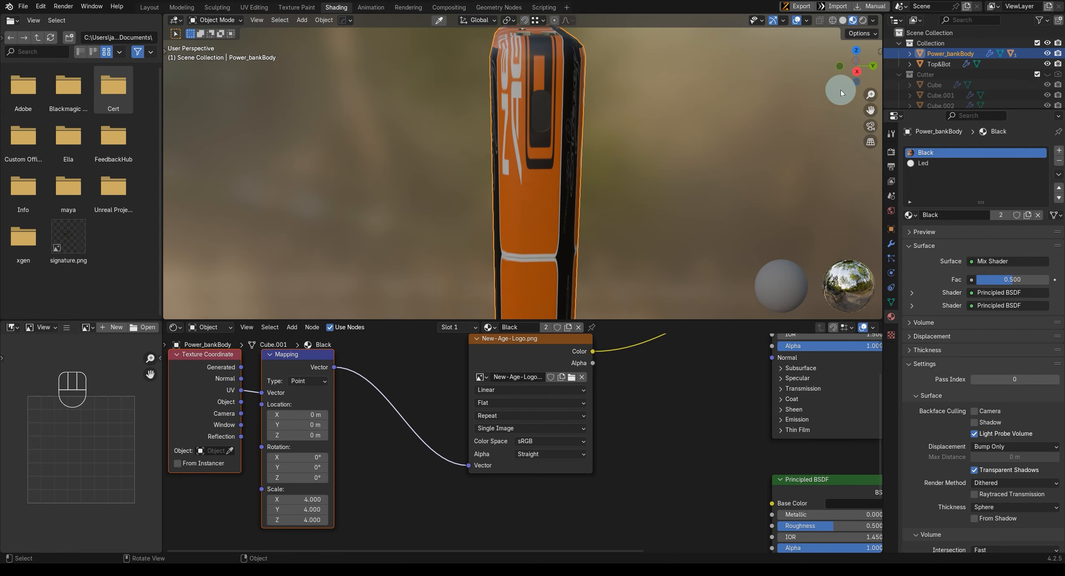
left_click(145, 10)
mouse_move(571, 288)
middle_mouse_down()
mouse_move(488, 288)
mouse_move(485, 277)
middle_mouse_up()
scroll(509, 238, "up", 3)
middle_click_drag(512, 234, 532, 249)
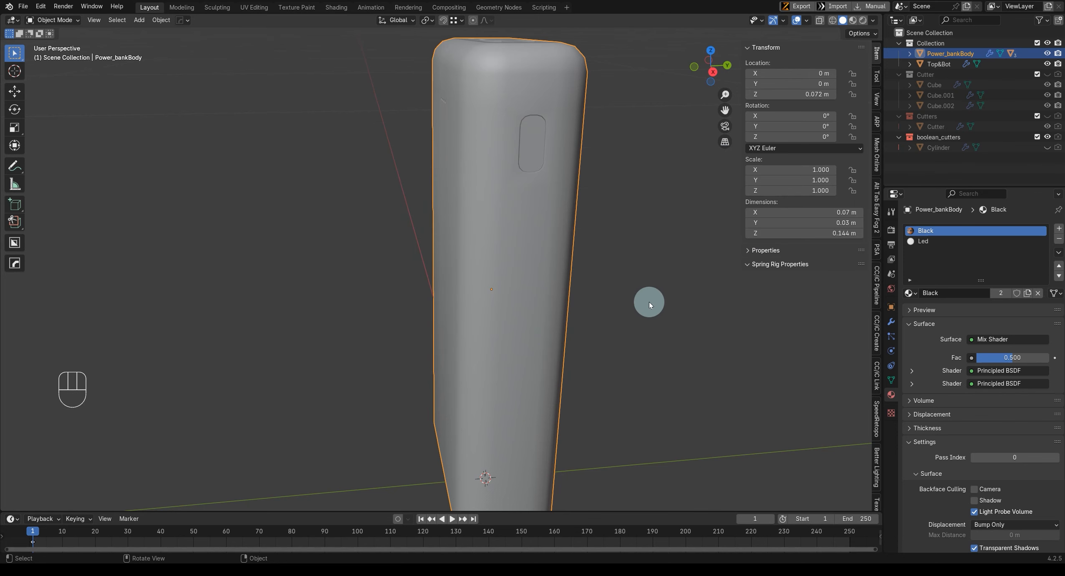
middle_click_drag(649, 302, 510, 132)
key("Tab")
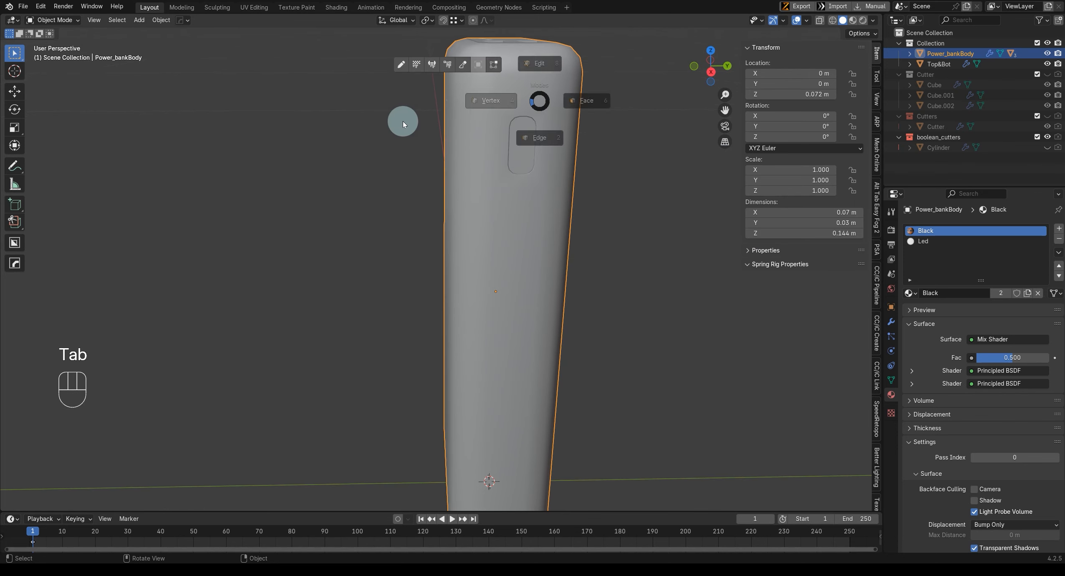
middle_click_drag(512, 96, 512, 179)
key("KP_3")
scroll(257, 333, "down", 3)
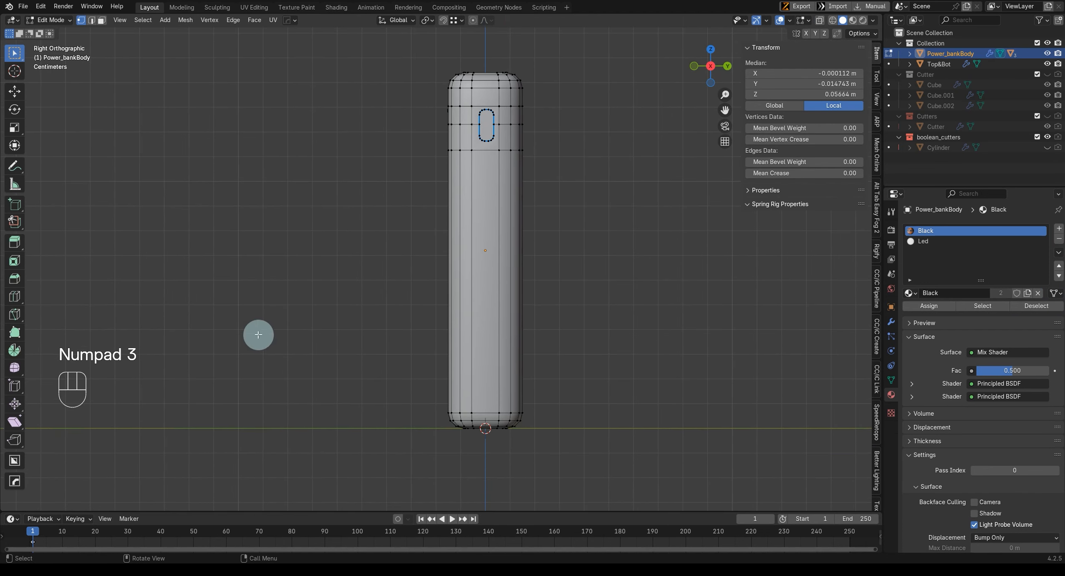
key("k")
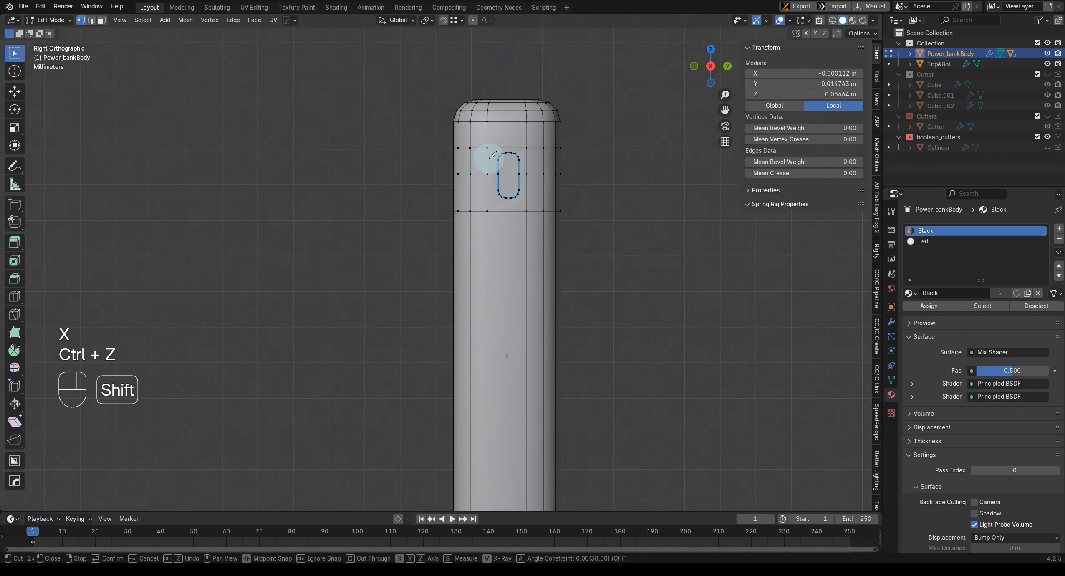
middle_click_drag(504, 81, 494, 130, "shift")
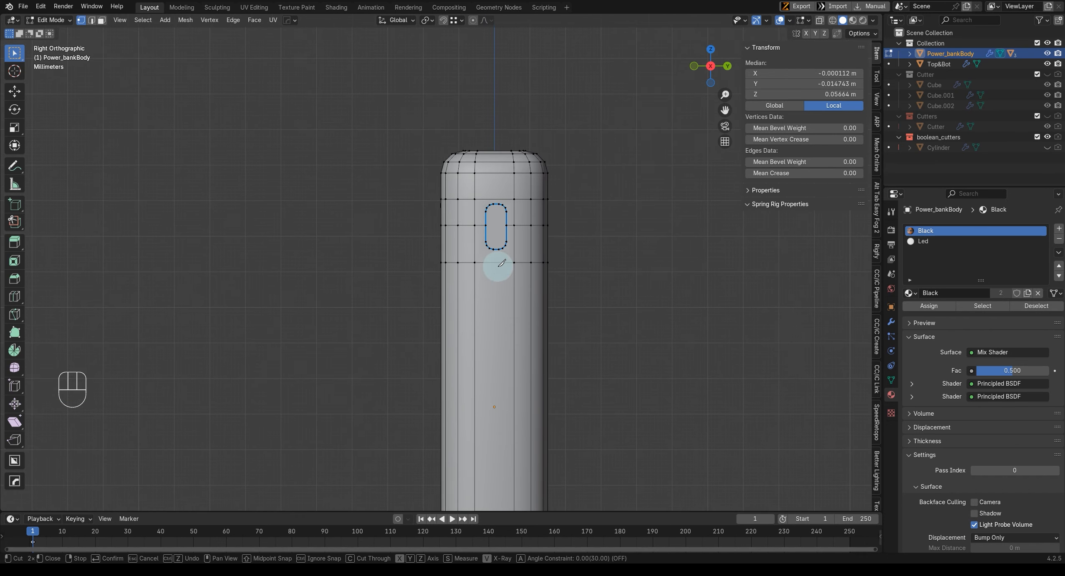
scroll(501, 369, "down", 1)
middle_click_drag(504, 358, 492, 274, "shift")
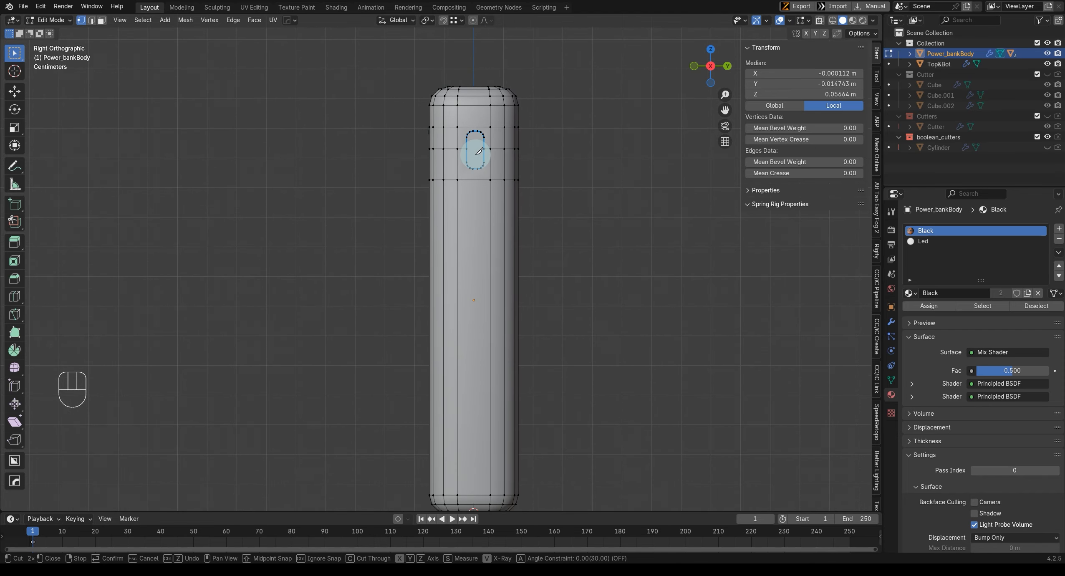
scroll(475, 184, "up", 3)
middle_click_drag(486, 176, 474, 224, "shift")
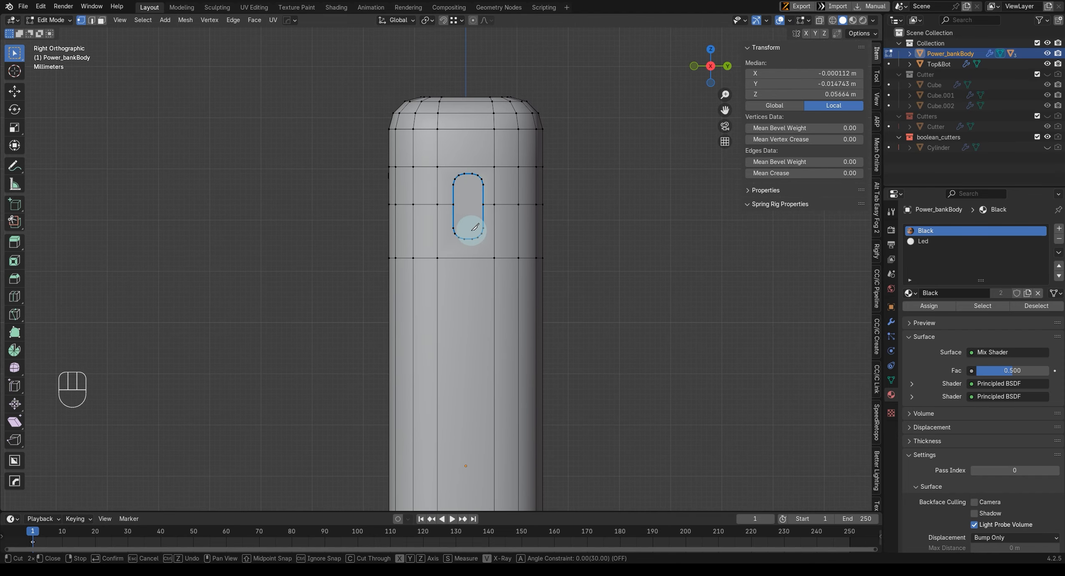
scroll(486, 226, "up", 3)
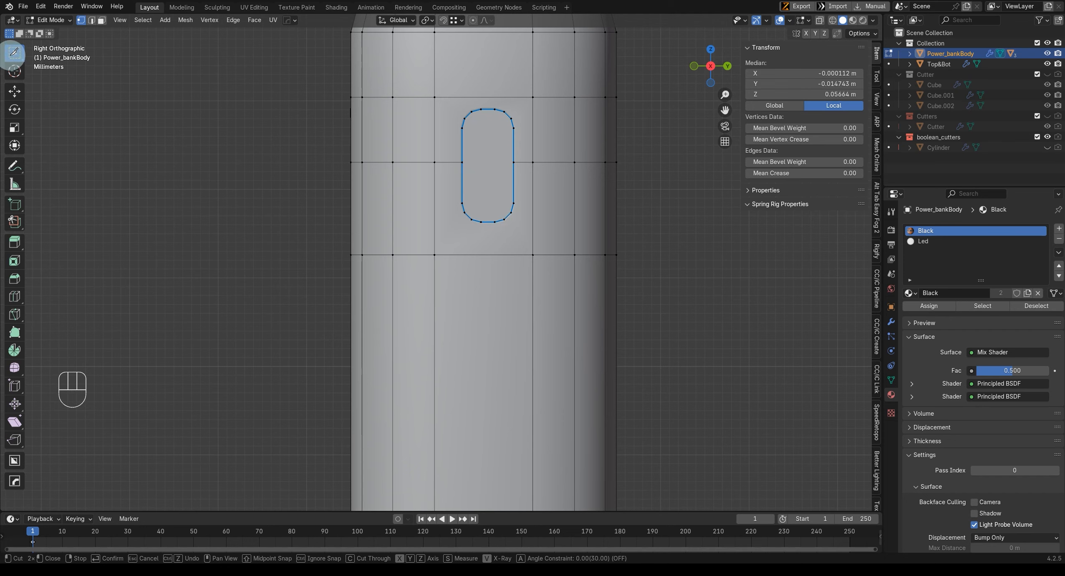
key("Escape")
key("Escape")
left_click(14, 52)
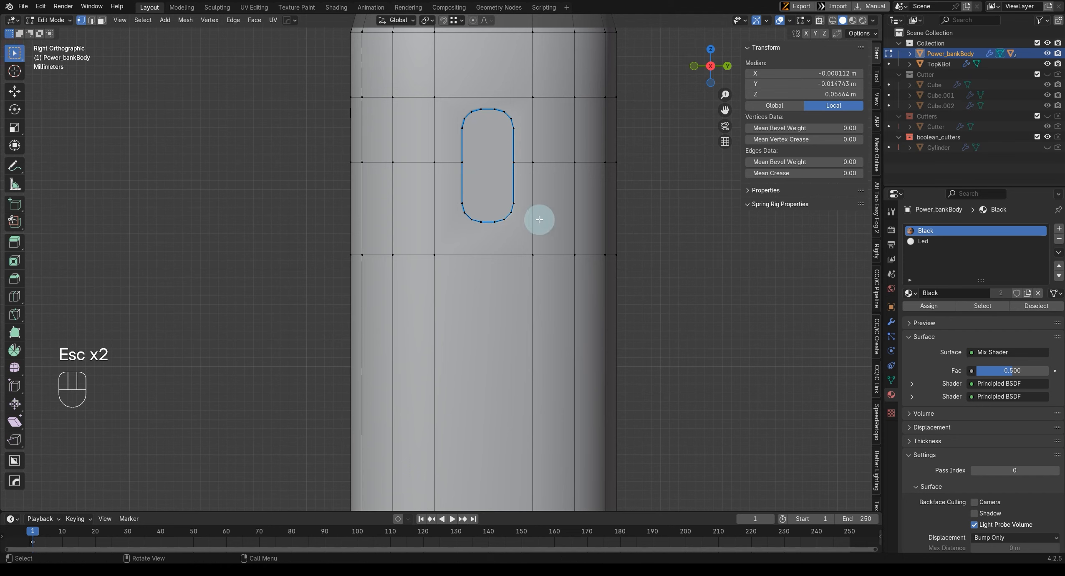
Step: Subdivide the middle edges at the top and bottom of the side button recess's outline, then return to vertex selection
scroll(509, 205, "up", 2)
key("Tab")
middle_click_drag(507, 200, 486, 170, "shift")
left_click(492, 135, "shift")
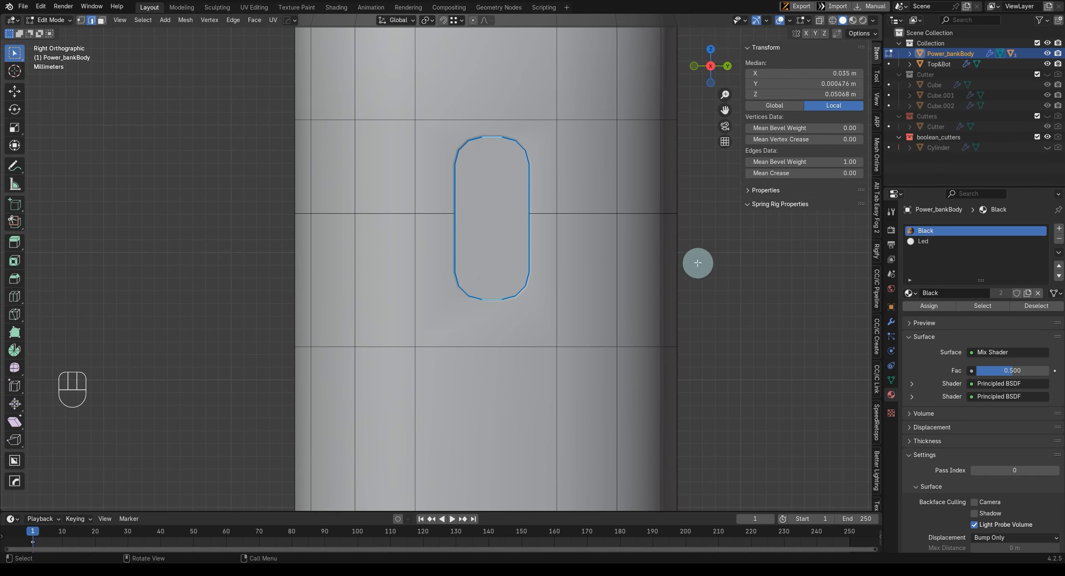
left_click(891, 321)
right_click(603, 271)
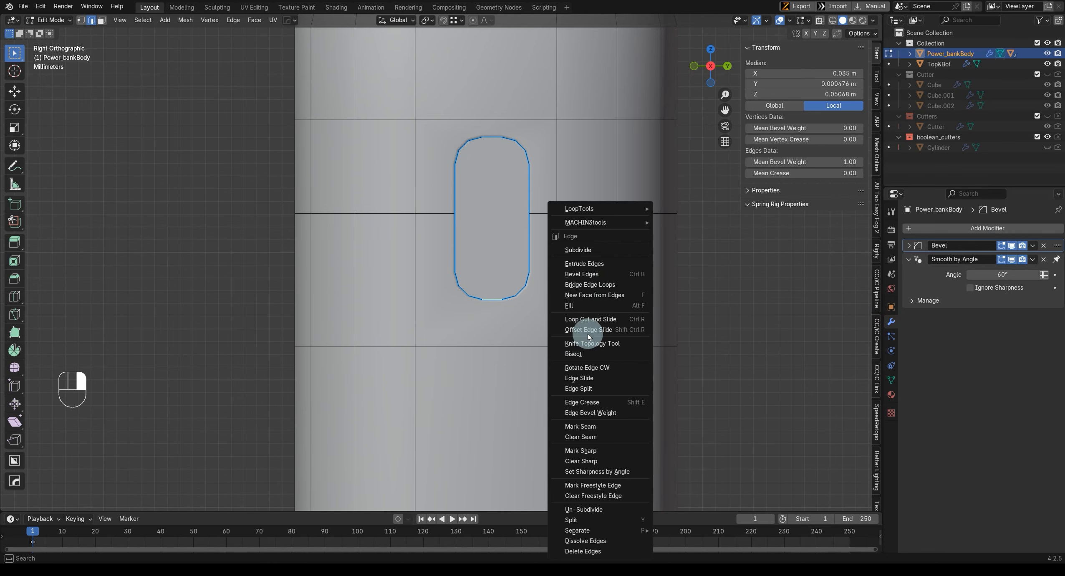
left_click(596, 249)
key("Tab")
left_click(476, 171)
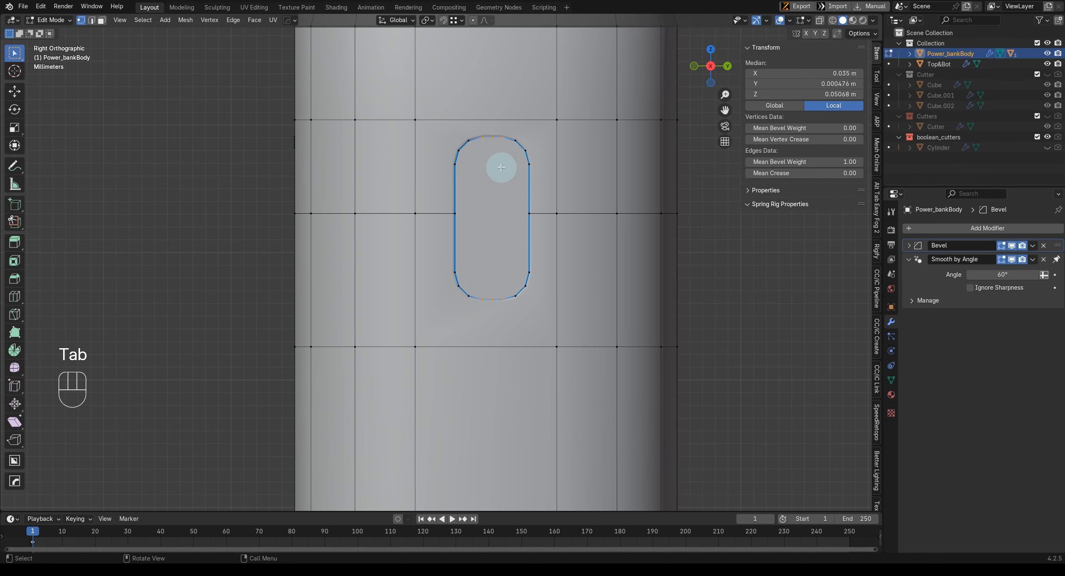
scroll(505, 107, "up", 1)
scroll(501, 263, "down", 2)
middle_click_drag(493, 304, 490, 276, "shift")
scroll(490, 254, "down", 2)
middle_click_drag(489, 228, 473, 261, "shift")
key("k")
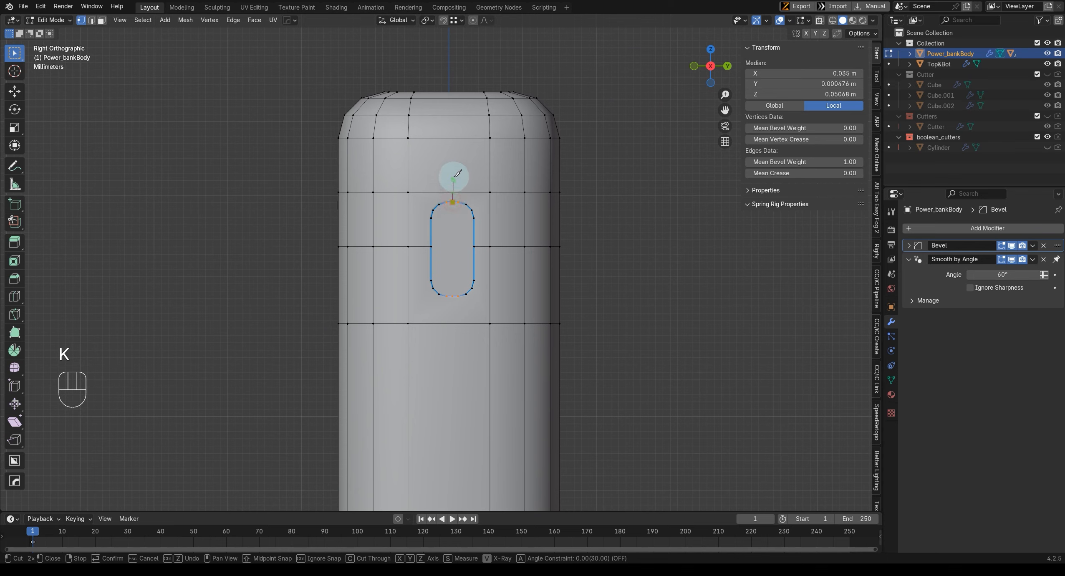
key("z")
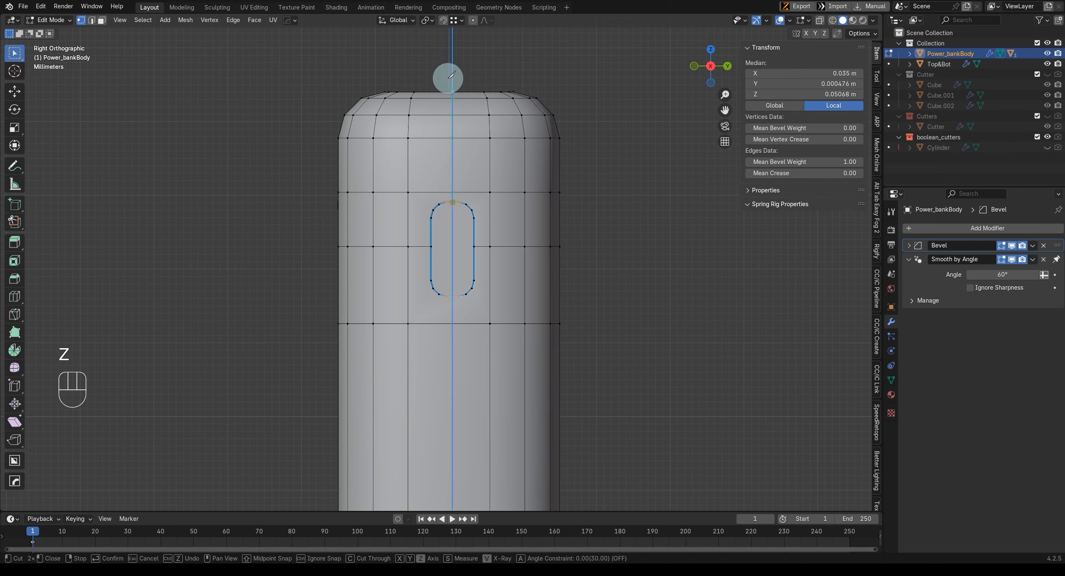
key("Escape")
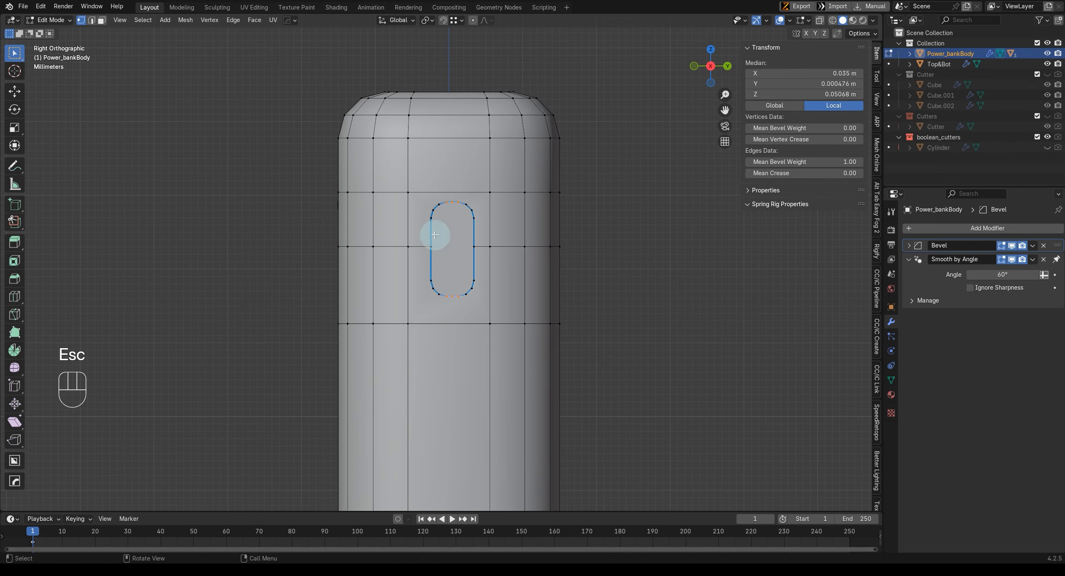
key("k")
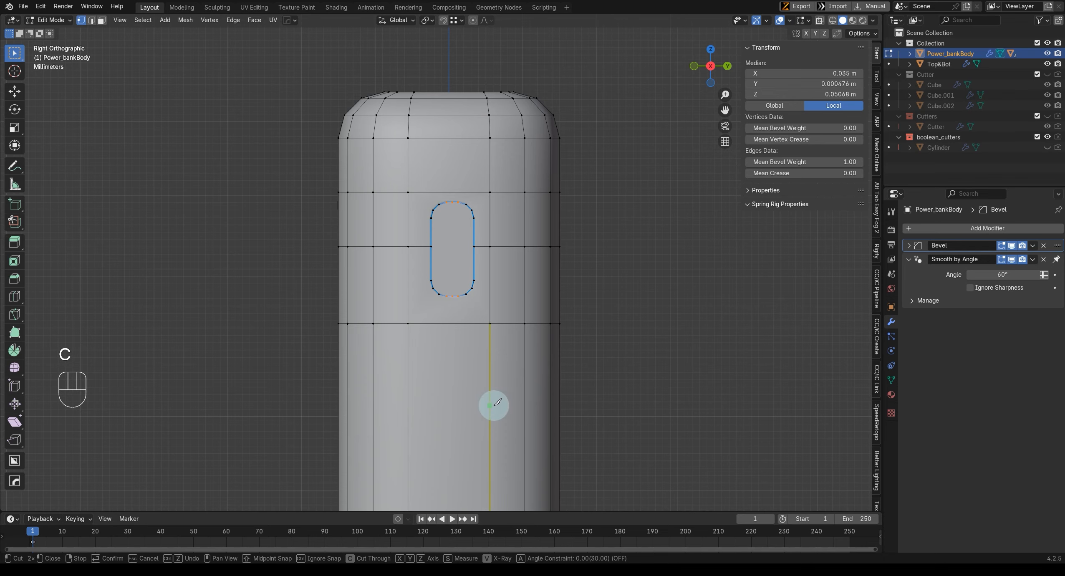
middle_click_drag(563, 305, 419, 287)
key("KP_3")
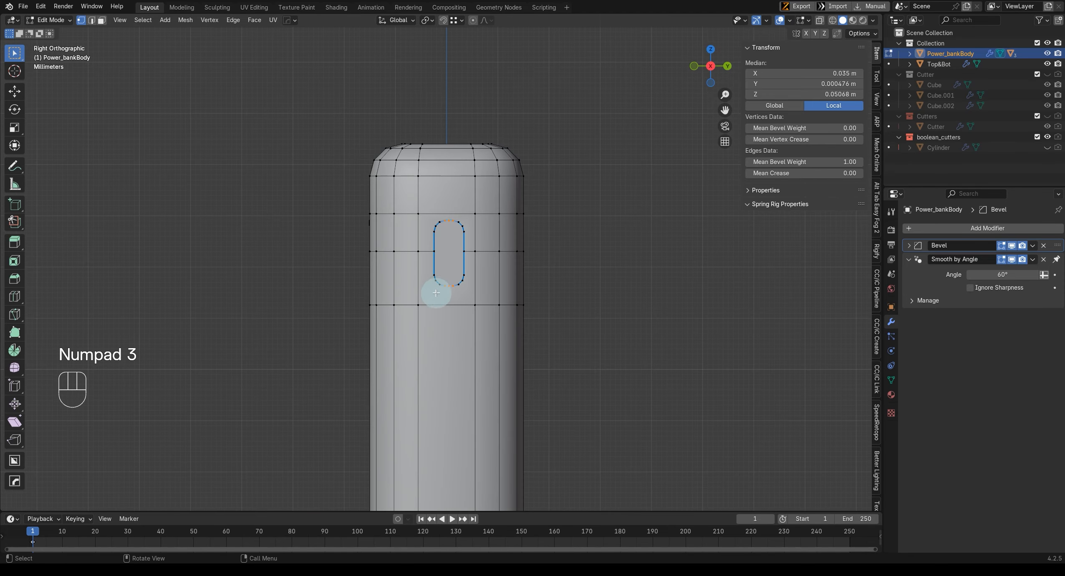
Step: Knife a vertical cut-through line from the top midpoint of the recess outline up past the body's upper end
scroll(423, 302, "up", 3)
key("k")
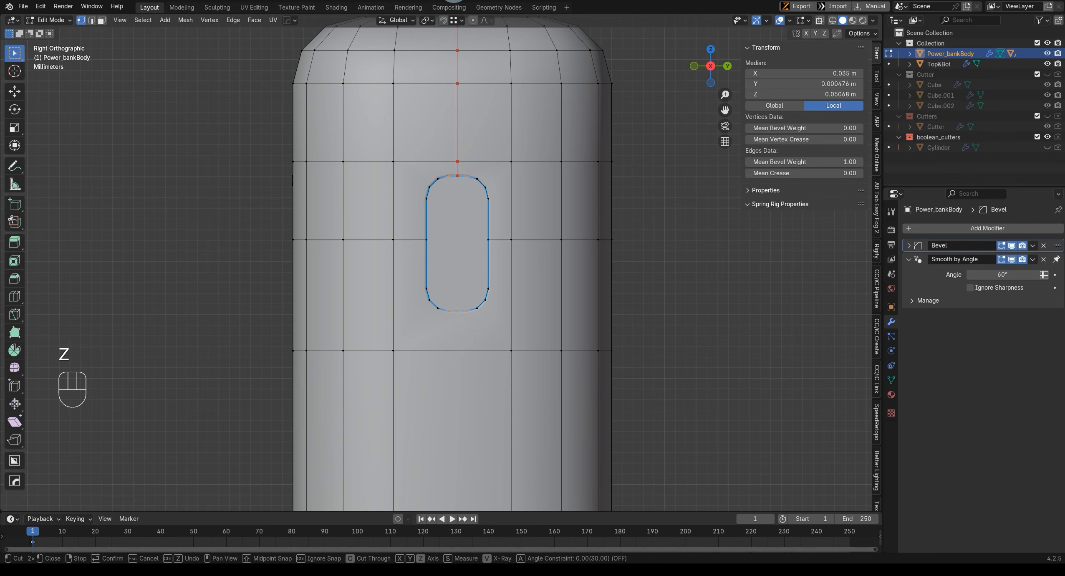
key("Return")
Step: Knife a vertical cut-through line from the bottom midpoint of the recess outline down past the body's base
middle_click_drag(461, 128, 463, 219)
key("KP_3")
scroll(462, 226, "up", 2)
scroll(457, 231, "down", 1)
key("k")
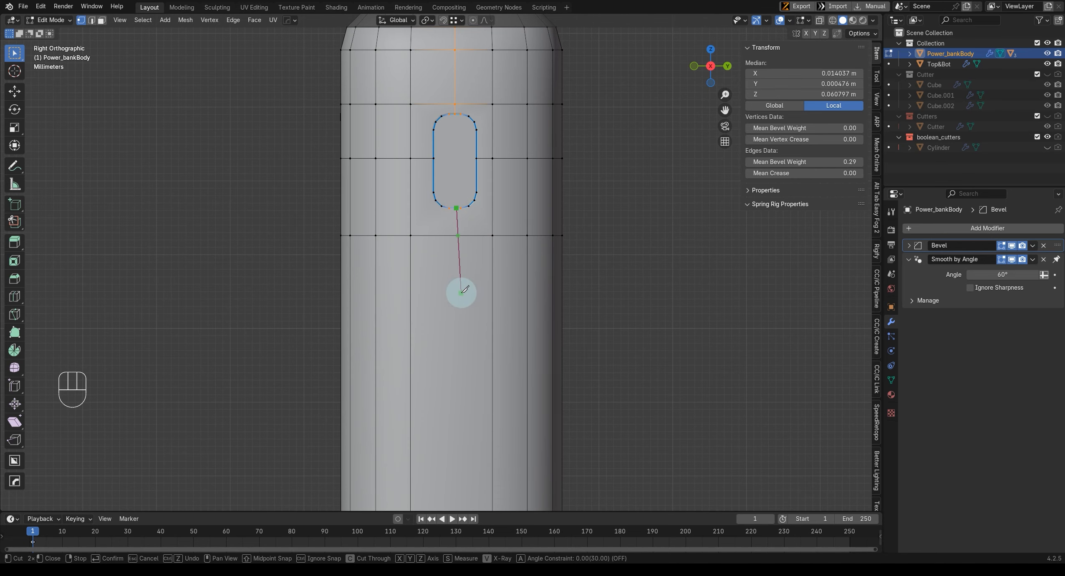
scroll(461, 292, "up", 5)
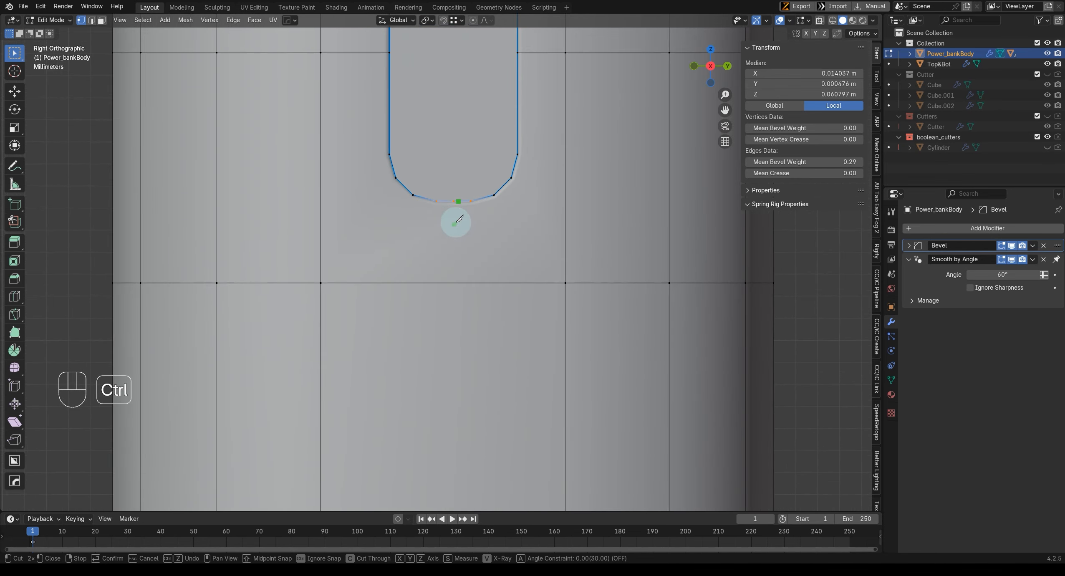
key("ctrl+z")
key("k")
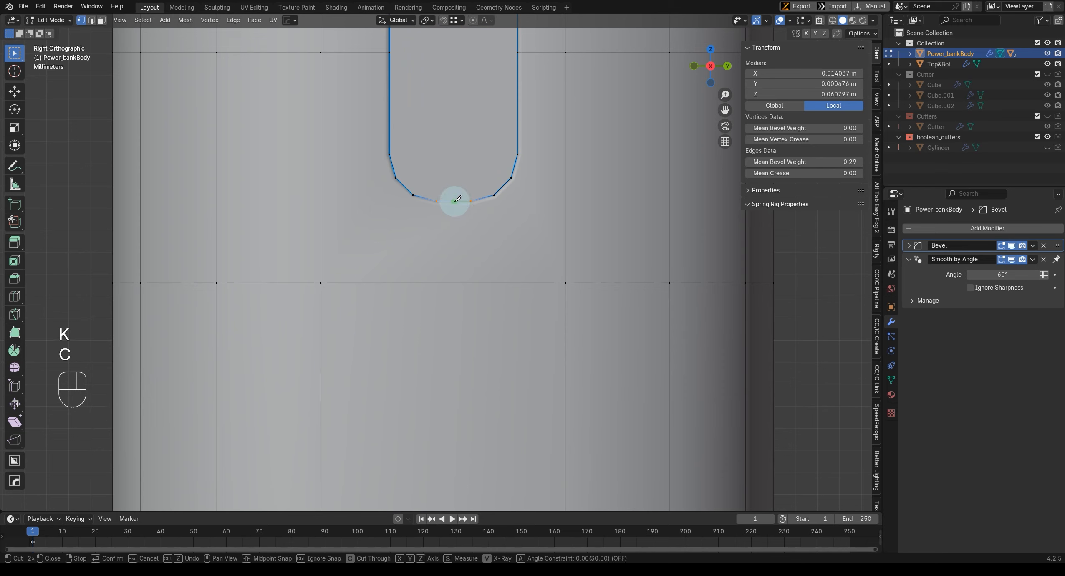
scroll(454, 276, "down", 10)
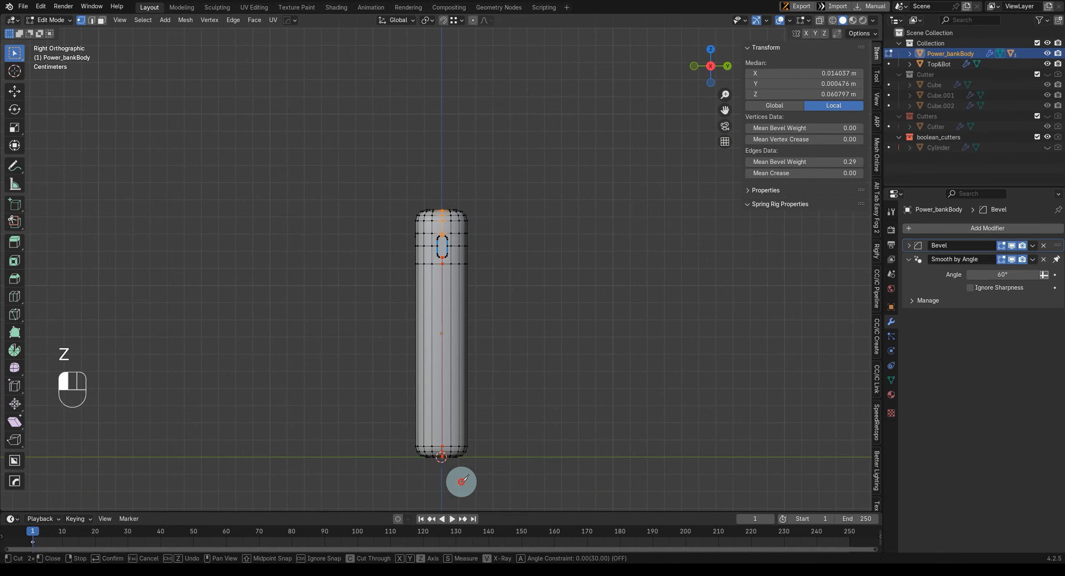
key("Return")
Step: Inspect the new vertical cuts on the body's opposite side and around the button recess
scroll(435, 321, "up", 10)
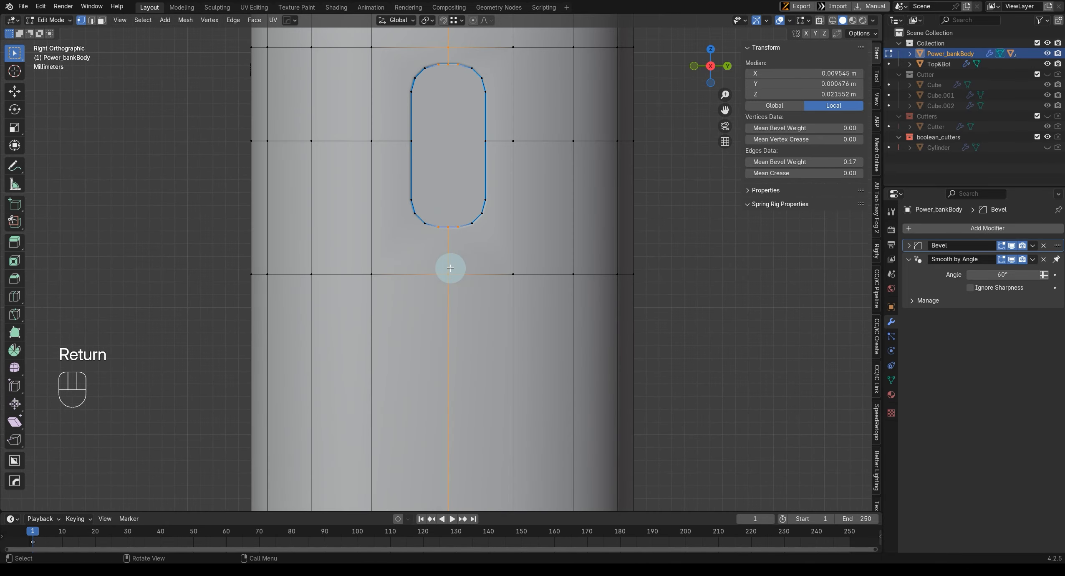
middle_click_drag(396, 252, 681, 265)
middle_click_drag(359, 267, 518, 271)
key("Tab")
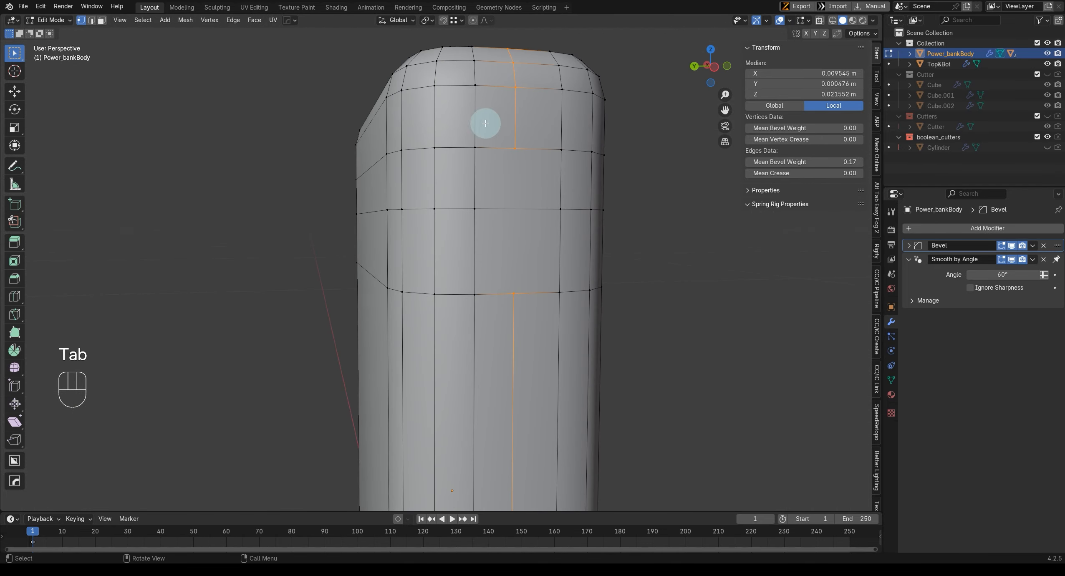
left_click(516, 149)
middle_click_drag(520, 286, 454, 274)
scroll(421, 235, "up", 5)
scroll(422, 235, "down", 5)
key("KP_3")
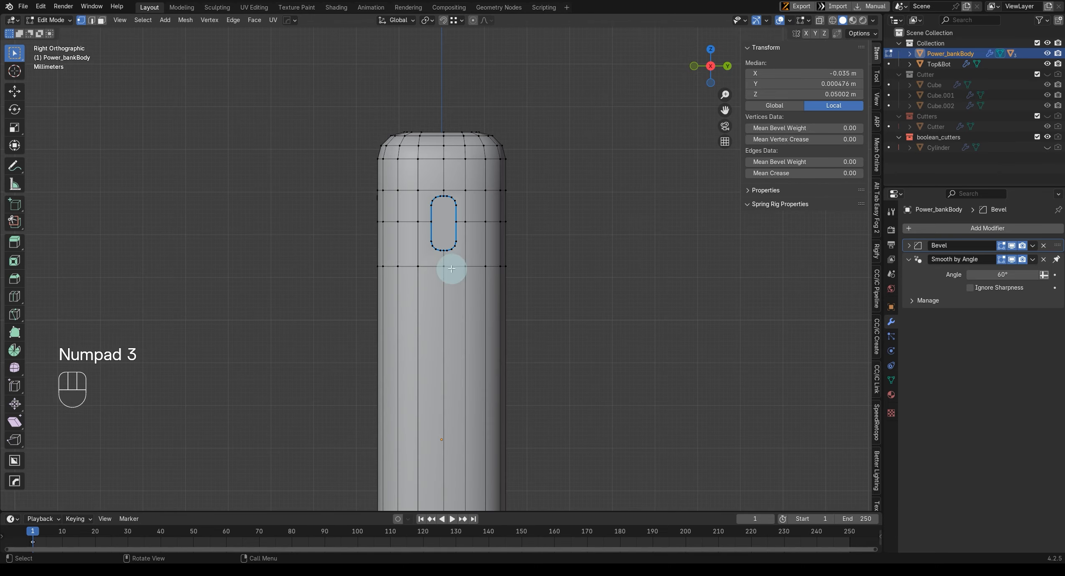
Step: Select all faces of the body's front half with X-ray on and separate the selection into its own object
key("shift+z")
scroll(388, 231, "down", 2)
left_click(101, 20)
left_click_drag(288, 116, 441, 385)
middle_click_drag(441, 386, 480, 32, "shift")
scroll(453, 129, "down", 3)
left_click_drag(419, 78, 462, 283, "shift")
key("shift+z")
mouse_move(482, 188)
middle_mouse_down()
mouse_move(483, 176)
mouse_move(481, 300)
mouse_move(572, 249)
middle_mouse_up()
key("p")
left_click(571, 249)
Step: Leave Edit Mode and rename the separated front half as Power_bankBodyFront
key("Tab")
middle_click_drag(482, 254, 453, 233)
left_click(416, 200)
scroll(453, 234, "up", 4)
middle_click_drag(480, 280, 415, 288)
left_click(956, 66)
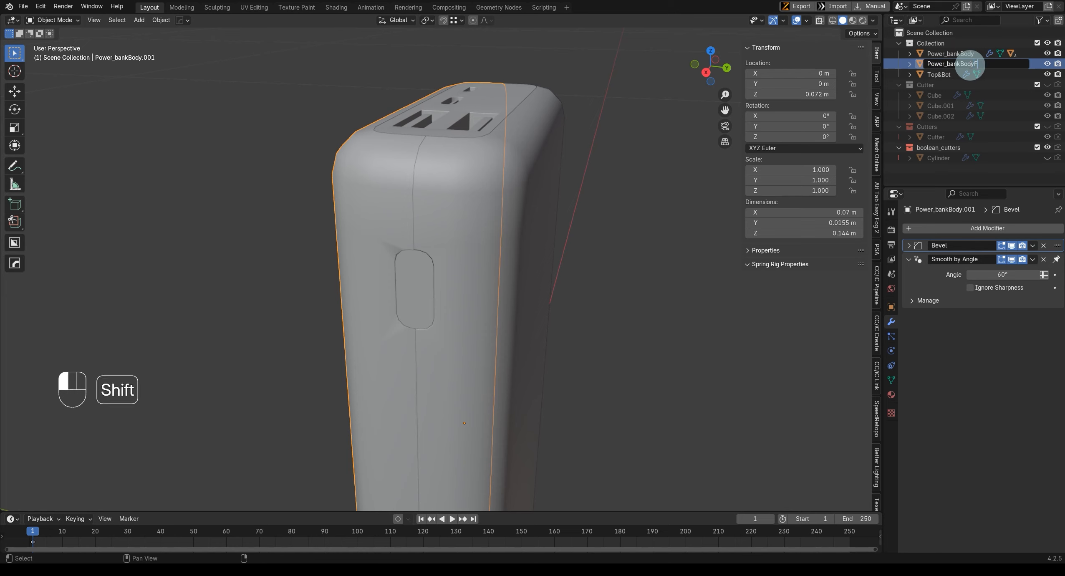
type("Front")
key("Return")
Step: Check how the two body halves divide and examine the front half's mesh around the button recess
left_click(544, 133)
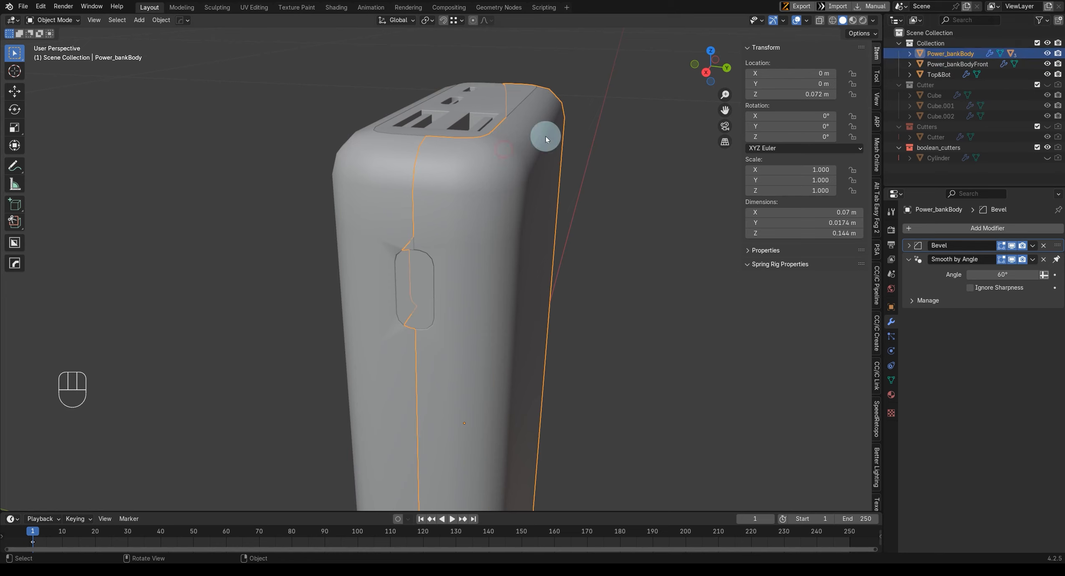
middle_click_drag(417, 201, 387, 201)
left_click(378, 175)
middle_click_drag(491, 208, 400, 210)
scroll(364, 229, "up", 3)
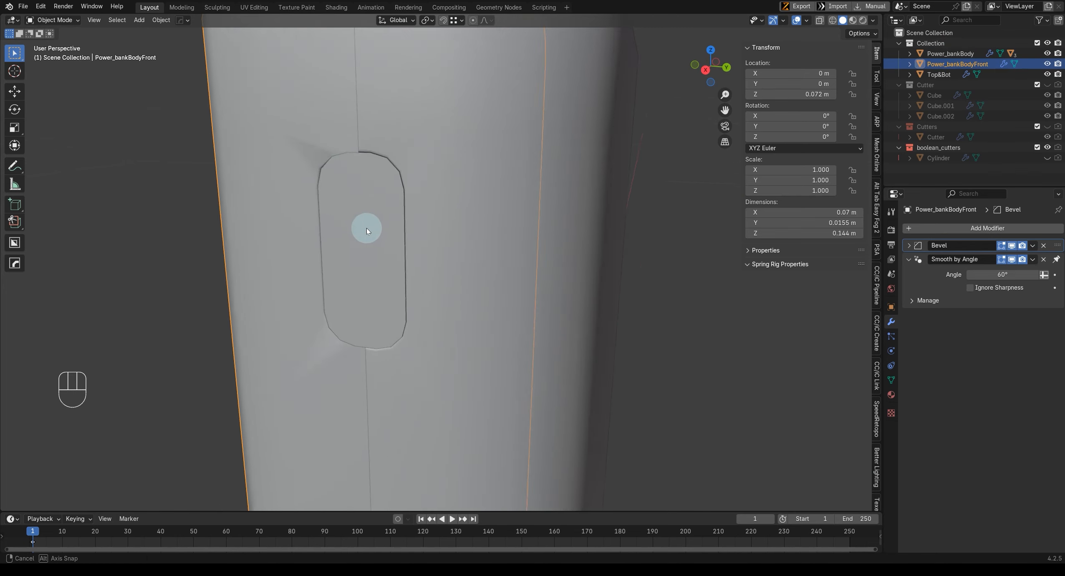
key("Tab")
middle_click_drag(354, 250, 388, 229)
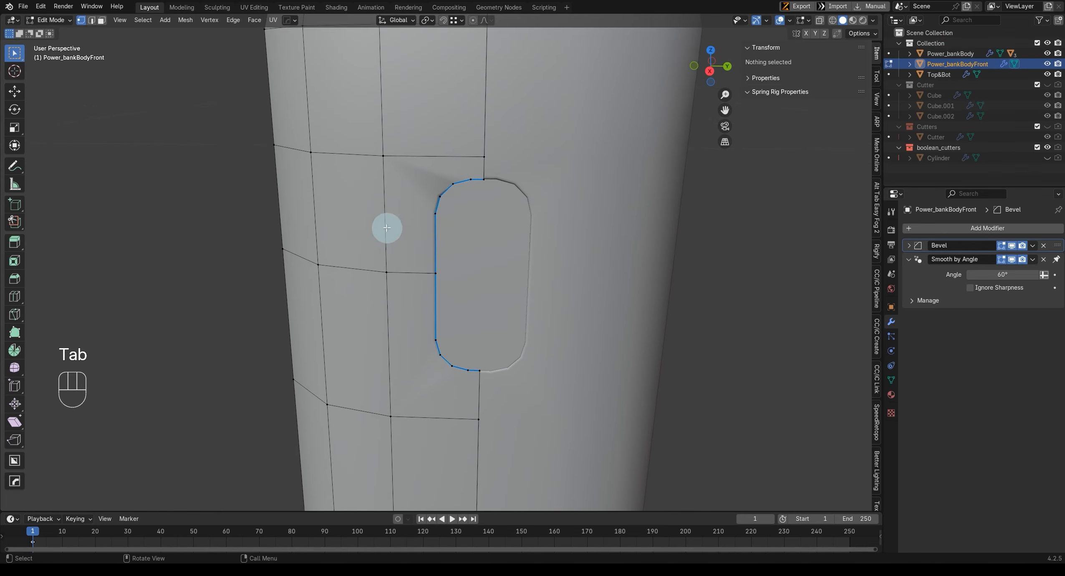
middle_click_drag(440, 195, 442, 204, "shift")
Step: Undo the renaming and separation of the body's front half
key("ctrl+z")
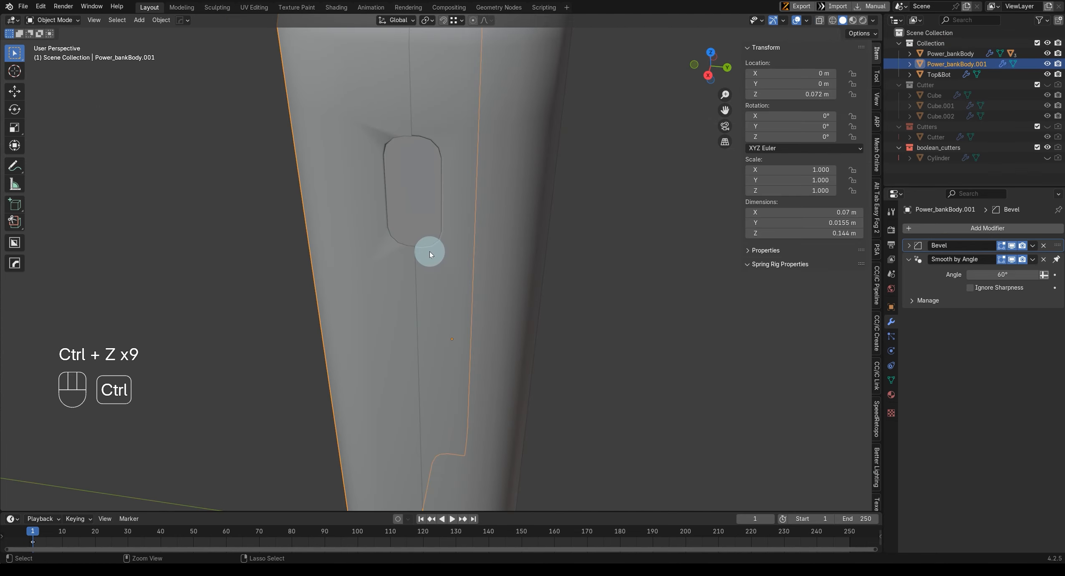
key("ctrl+z")
key("ctrl+z")
key("ctrl+z")
key("ctrl+z")
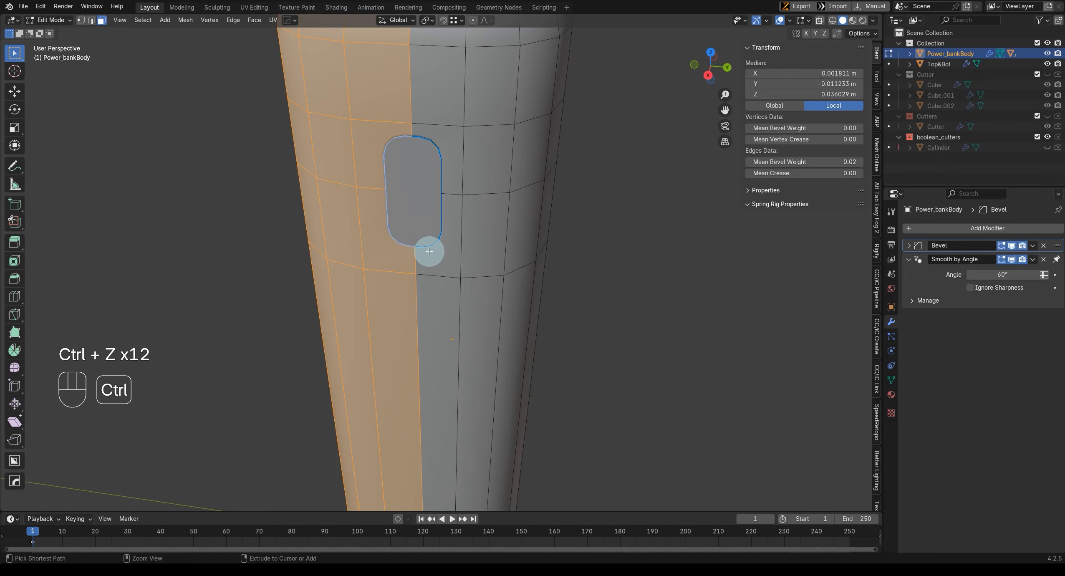
Step: Isolate the power bank body in local view to expose the empty button recess
key("KP_1")
key("shift+z")
key("KP_3")
middle_click_drag(492, 229, 446, 252, "shift")
key("shift+z")
key("KP_Divide")
scroll(450, 229, "up", 2)
middle_click_drag(446, 251, 454, 169)
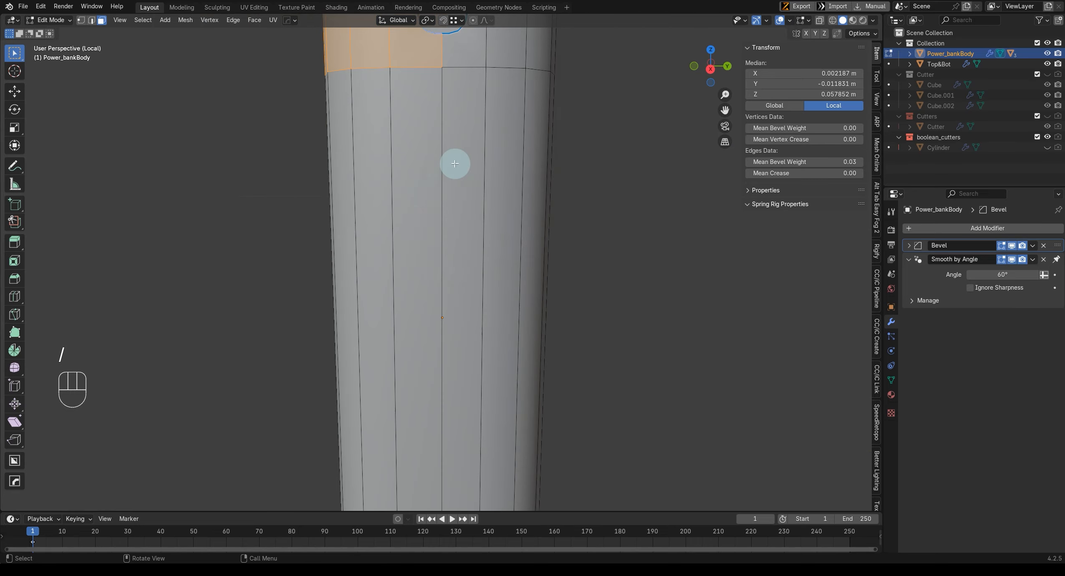
Step: Connect the middle vertices at the top and bottom of the recess's floor with a vertical edge
middle_click_drag(470, 96, 476, 295, "shift")
key("Tab")
scroll(409, 227, "up", 4)
middle_click_drag(434, 200, 419, 290, "shift")
left_click(407, 342)
middle_click_drag(408, 340, 438, 243)
middle_click_drag(464, 57, 422, 225, "shift")
left_click(432, 164, "shift")
key("j")
scroll(422, 224, "down", 4)
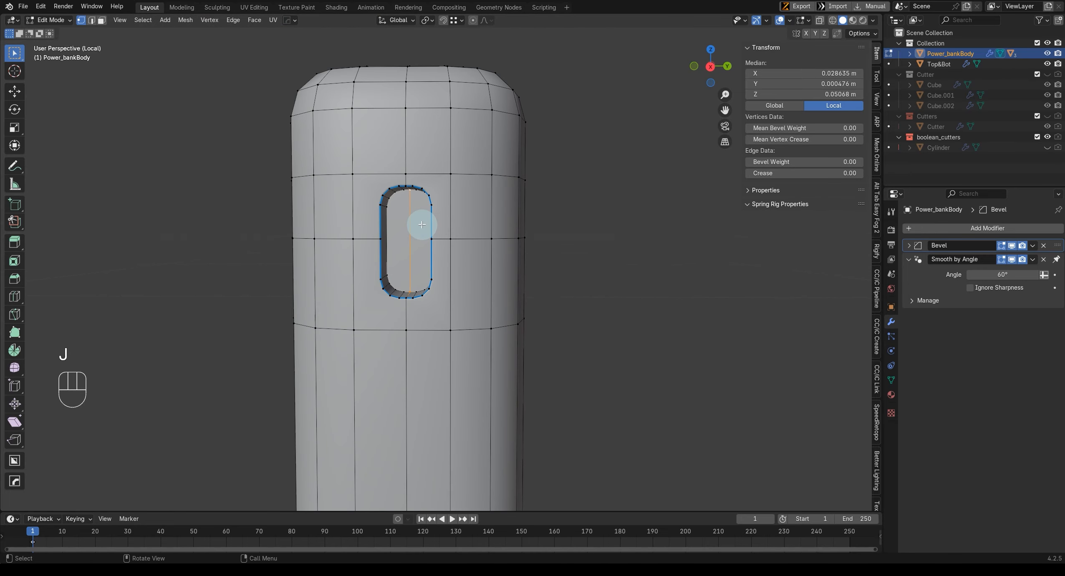
Step: Select all faces of the body's front half from top to bottom in the right orthographic view with X-ray enabled
key("KP_3")
key("shift+z")
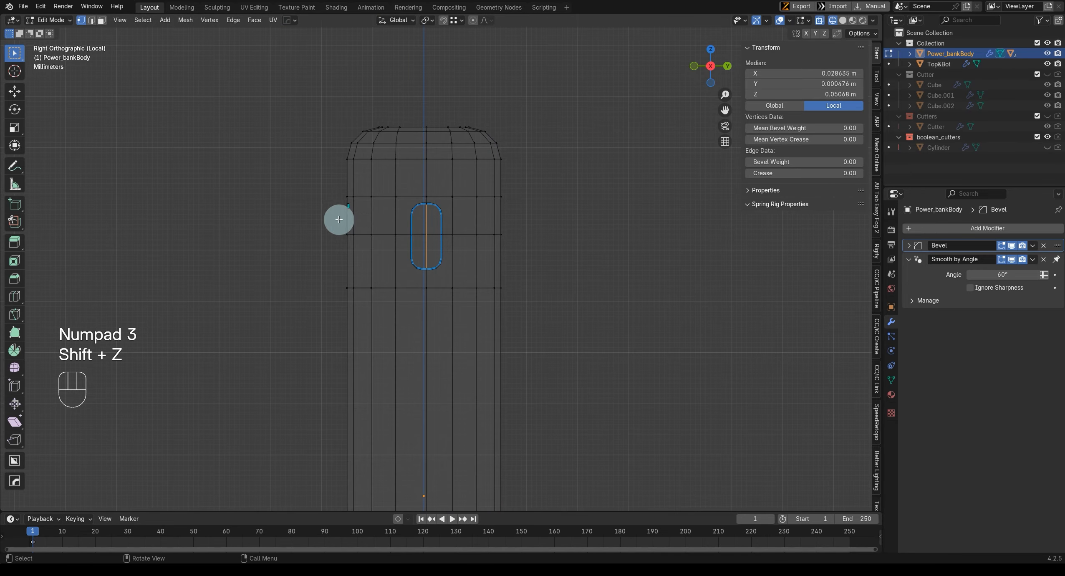
key("Tab")
scroll(475, 214, "down", 3)
left_click_drag(310, 124, 428, 364)
middle_click_drag(428, 349, 369, 124, "shift")
left_click_drag(370, 125, 456, 460, "shift")
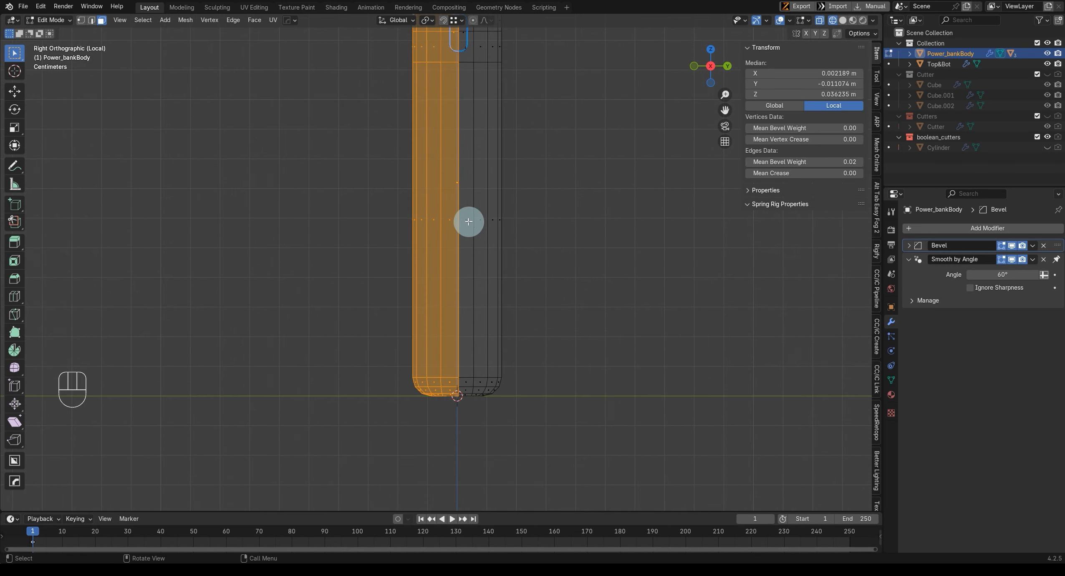
middle_click_drag(471, 230, 476, 464, "shift")
key("shift+z")
Step: Add the recess's missed middle wall faces at its lower and upper ends and separate the selected front half into its own object
scroll(460, 272, "up", 1)
scroll(462, 286, "up", 3)
mouse_move(451, 286)
middle_mouse_down()
mouse_move(416, 287)
mouse_move(442, 293)
middle_mouse_up()
scroll(495, 356, "up", 2)
middle_click_drag(494, 357, 495, 333)
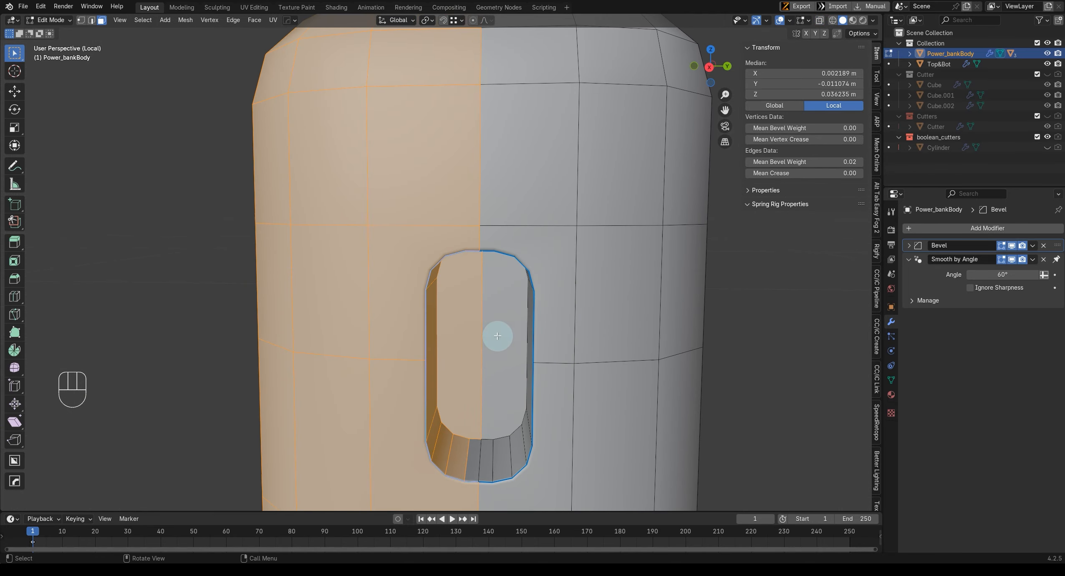
left_click(474, 456, "shift")
middle_click_drag(474, 455, 491, 137, "shift")
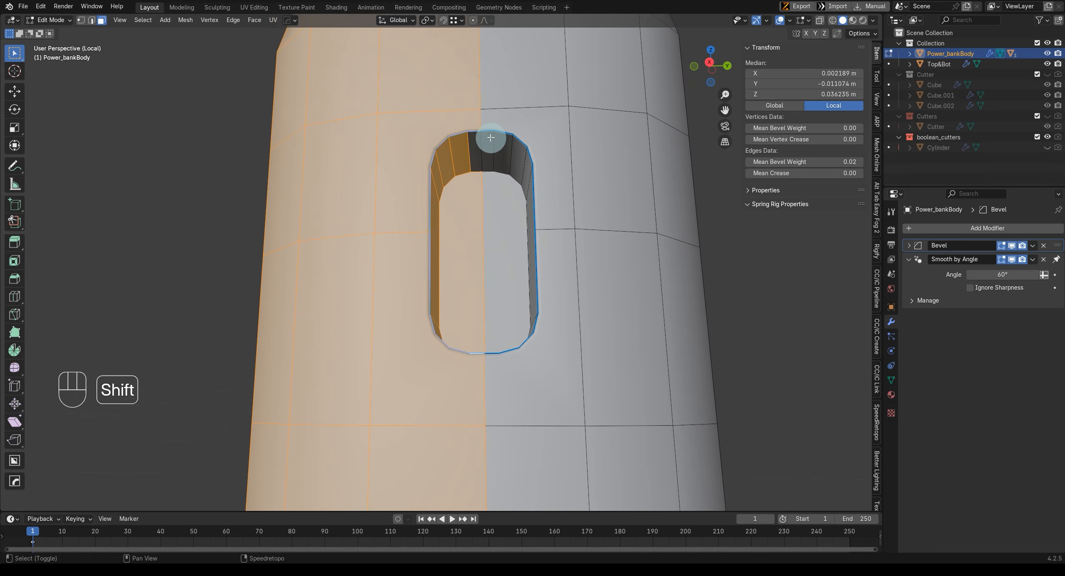
left_click(475, 145, "shift")
key("p")
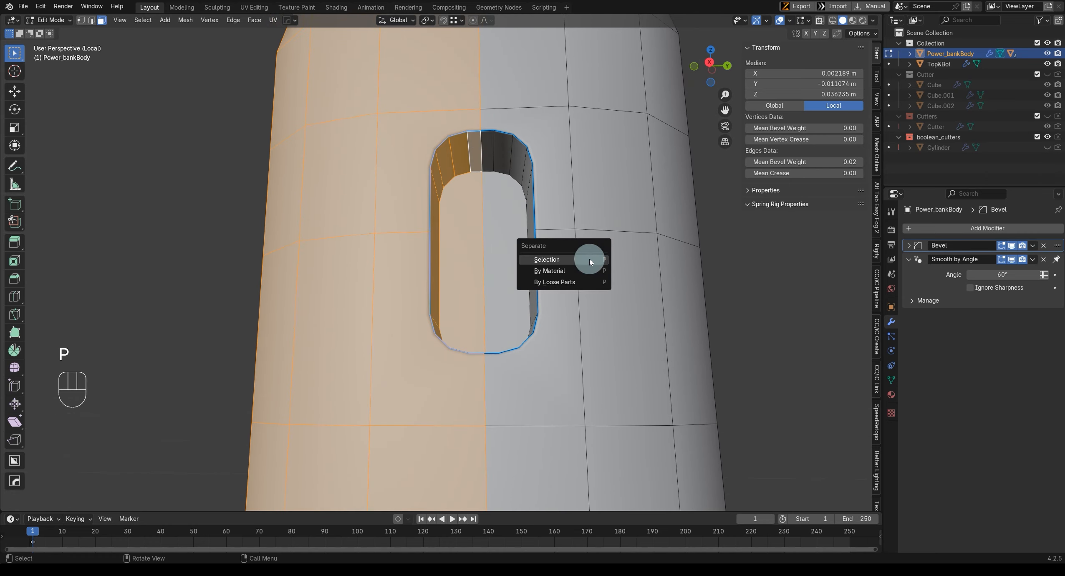
left_click(591, 259)
key("Tab")
Step: Leave local view and examine the division between the two body halves around the side button
scroll(497, 227, "down", 5)
middle_click_drag(497, 227, 675, 311)
key("slash")
scroll(509, 279, "down", 2)
left_click(759, 356)
scroll(441, 269, "down", 4)
middle_click_drag(441, 270, 552, 271)
left_click(548, 281)
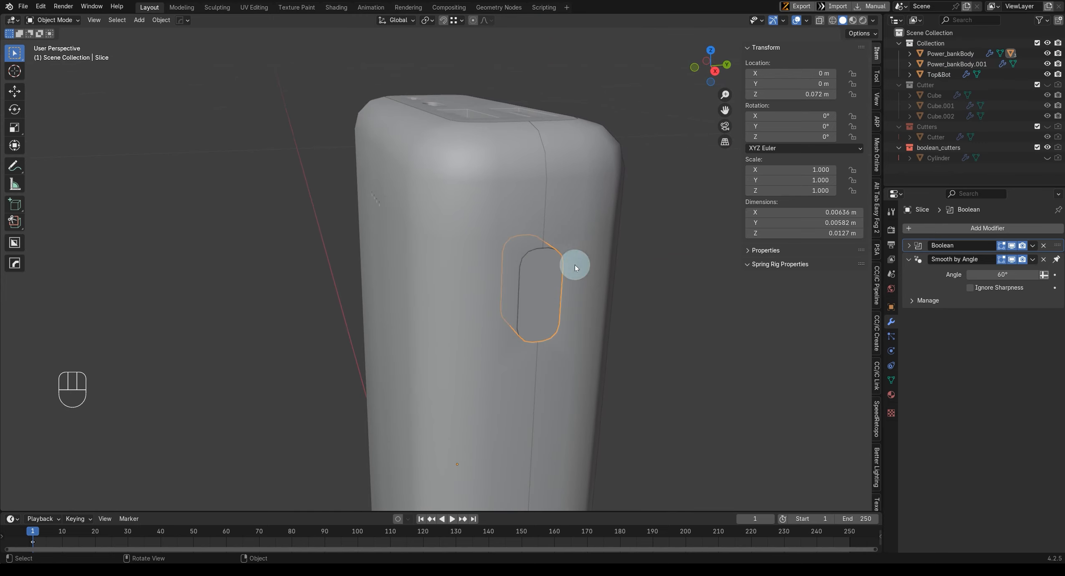
double_click(950, 54)
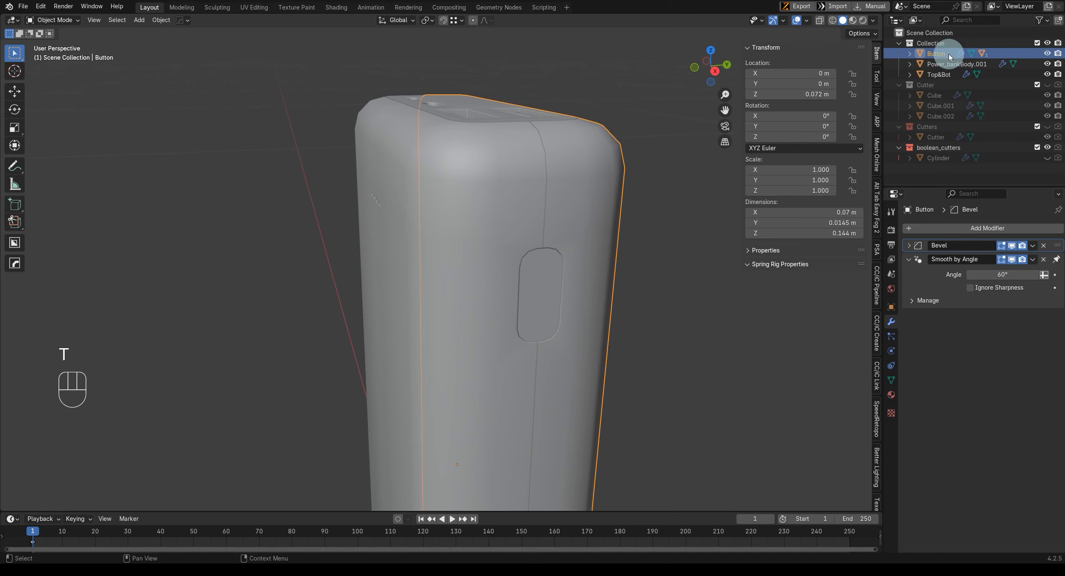
key("ctrl+z")
middle_click_drag(576, 213, 600, 229)
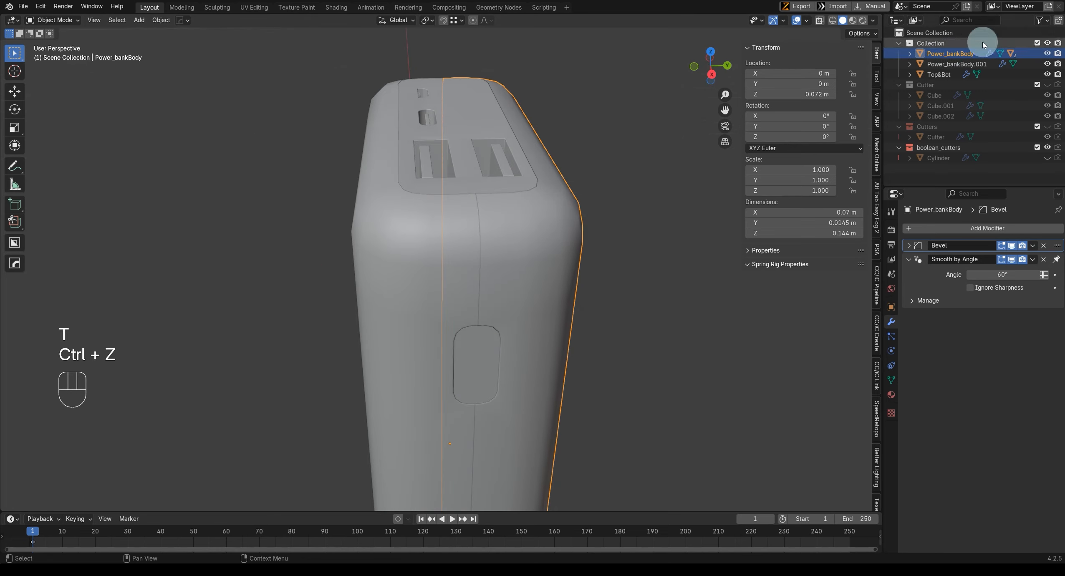
Step: Rename the Slice object nested under Power_bankBody as Button
left_click(488, 350)
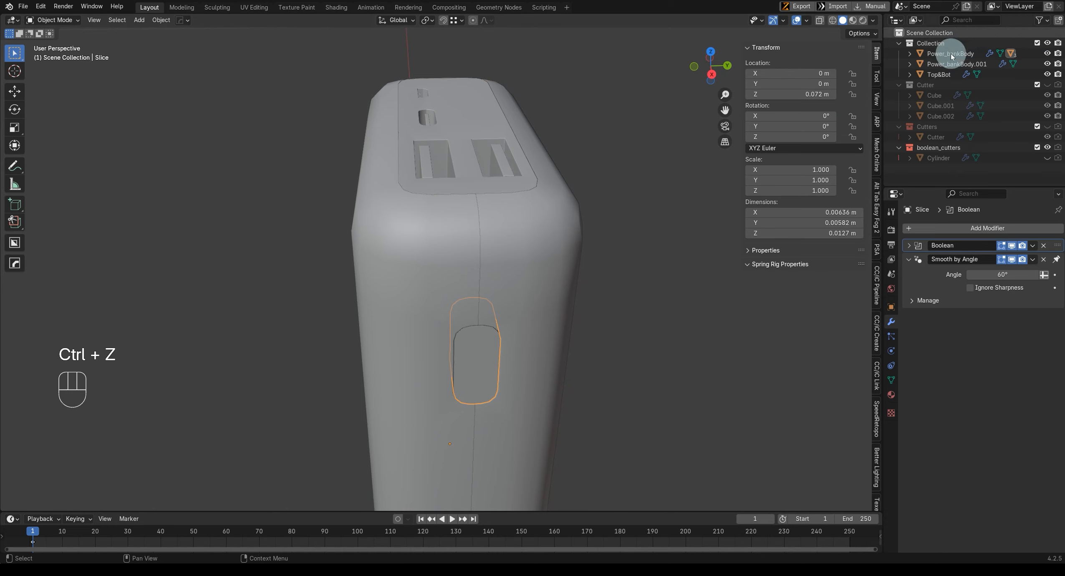
left_click(910, 53)
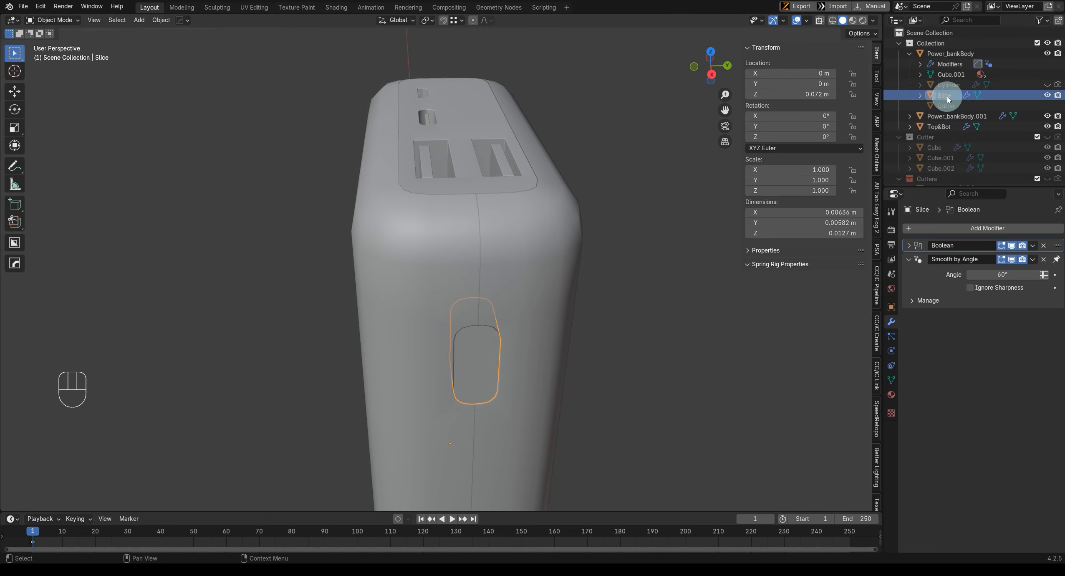
double_click(947, 96)
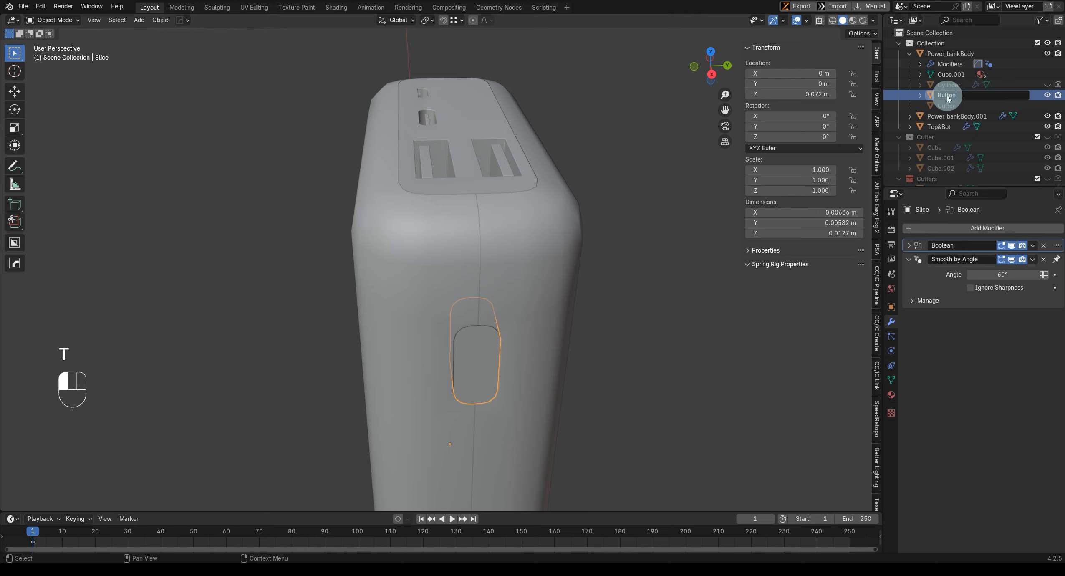
key("Return")
middle_click_drag(417, 348, 528, 273)
left_click(910, 53)
middle_click_drag(735, 176, 486, 278)
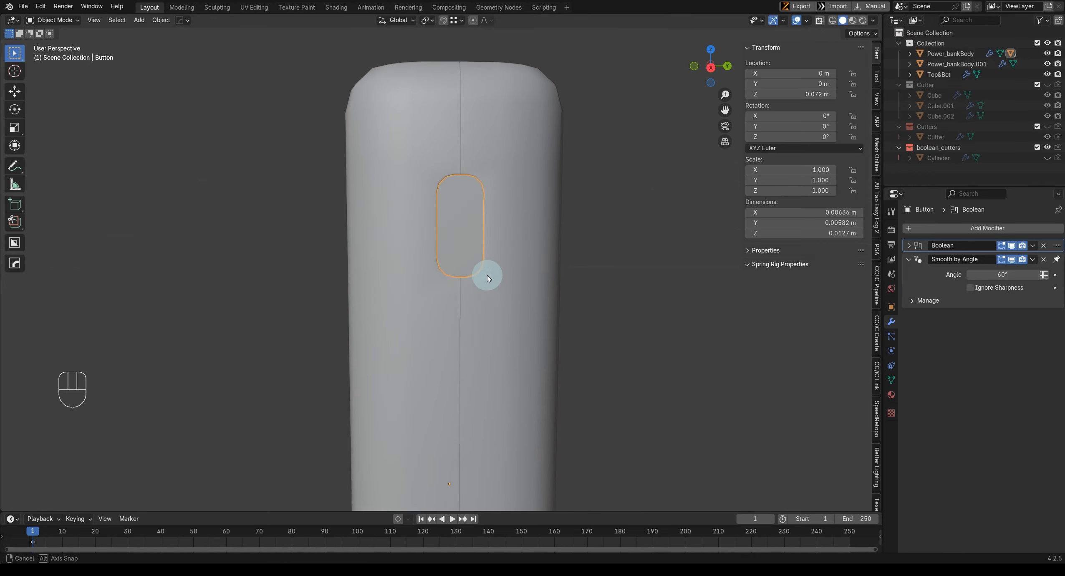
Step: Try to take the Button object out of the Power_bankBody hierarchy and place it directly in Collection
left_click(909, 54)
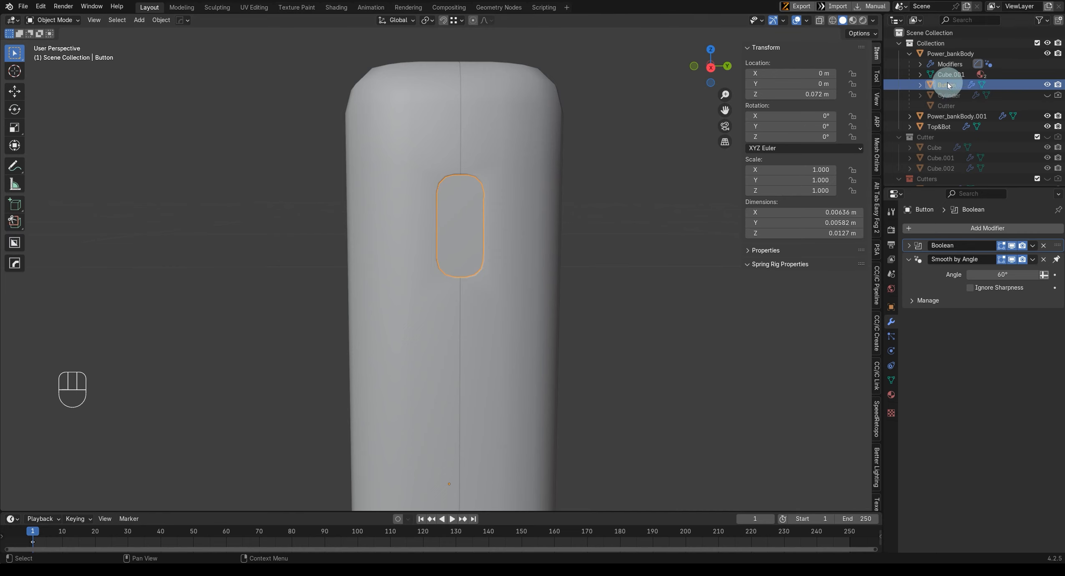
left_click(908, 54)
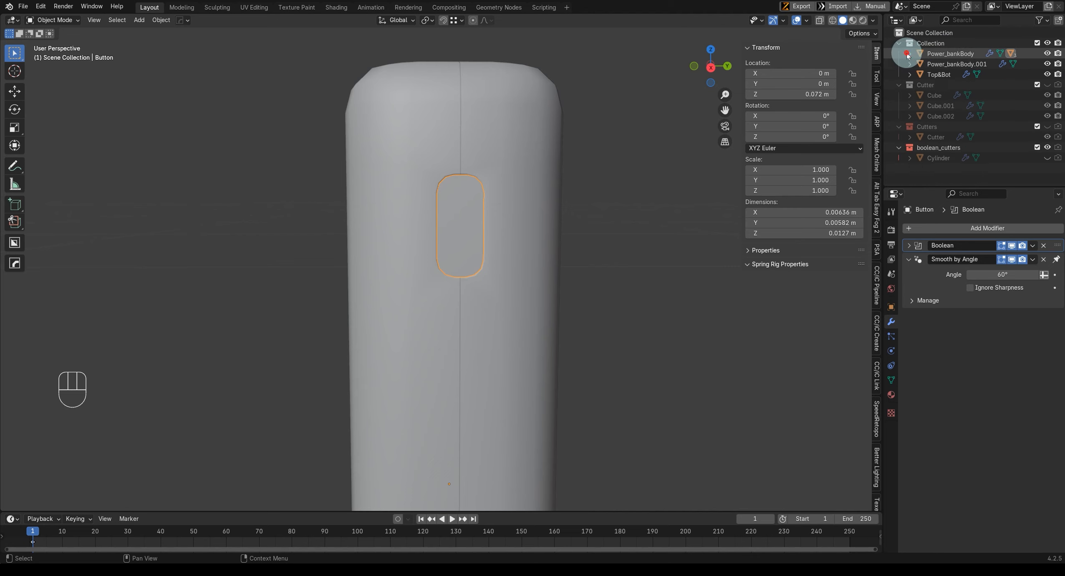
left_click(908, 55)
left_click_drag(941, 84, 931, 47)
middle_click_drag(405, 231, 542, 245)
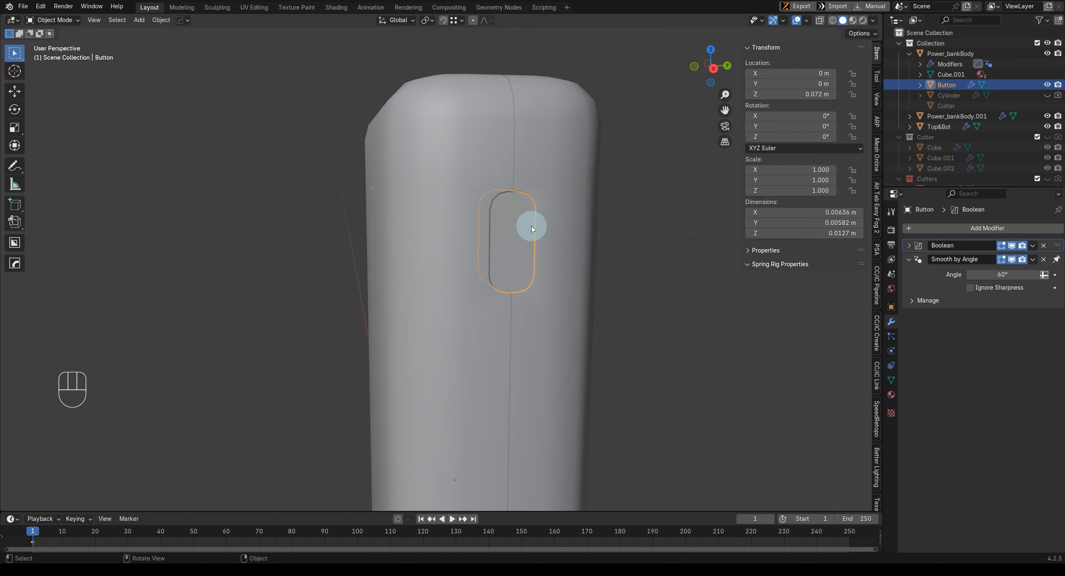
Step: Test-move the Power_bankBody half to check whether the button follows it, and cancel the move
left_click(553, 178)
key("g")
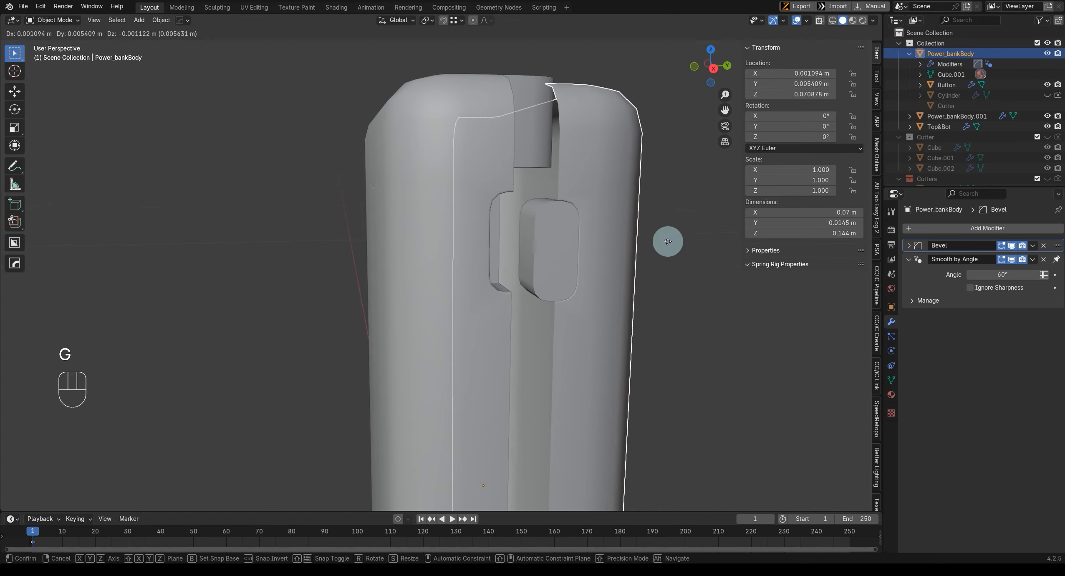
right_click(587, 251)
middle_click_drag(497, 314, 533, 218)
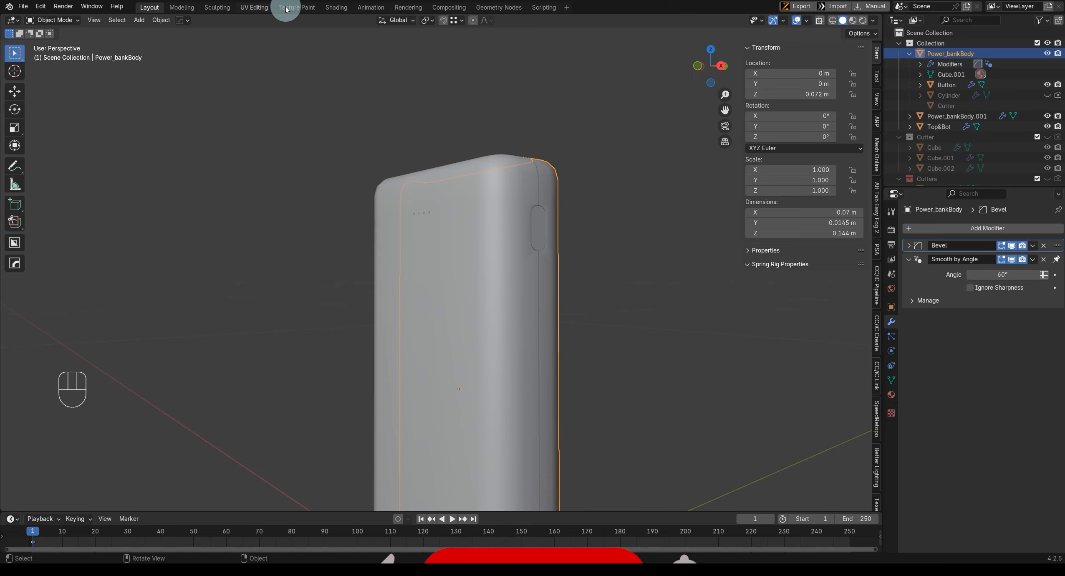
Step: Examine how the logo material maps onto the power bank in the Shading workspace
left_click(336, 7)
middle_click_drag(581, 223, 534, 238)
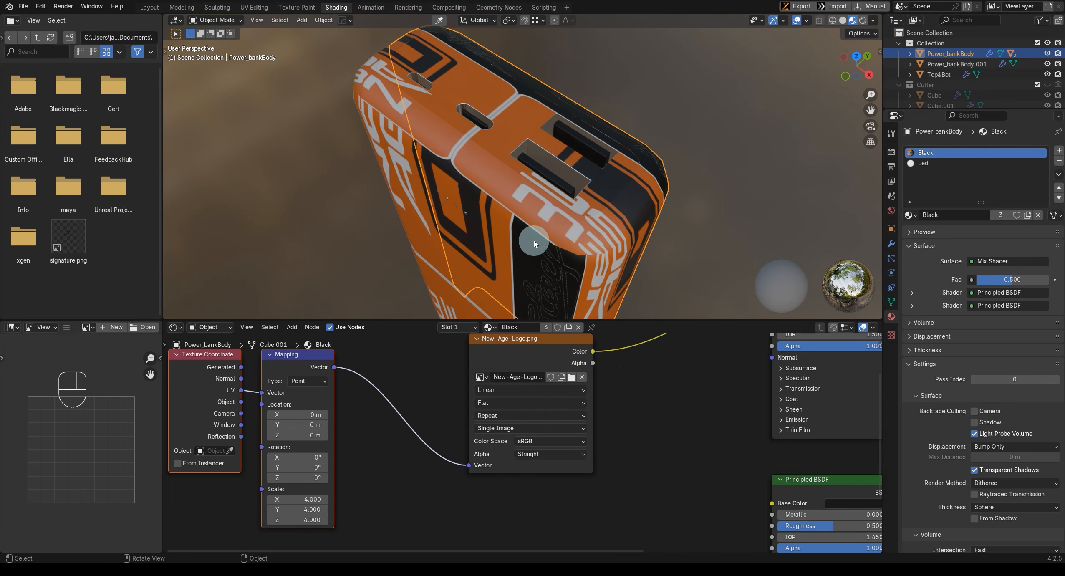
middle_click_drag(534, 240, 267, 6)
Step: Open the UV Editing workspace, frame the power bank in the 3D viewport and return it to Object Mode
left_click(267, 6)
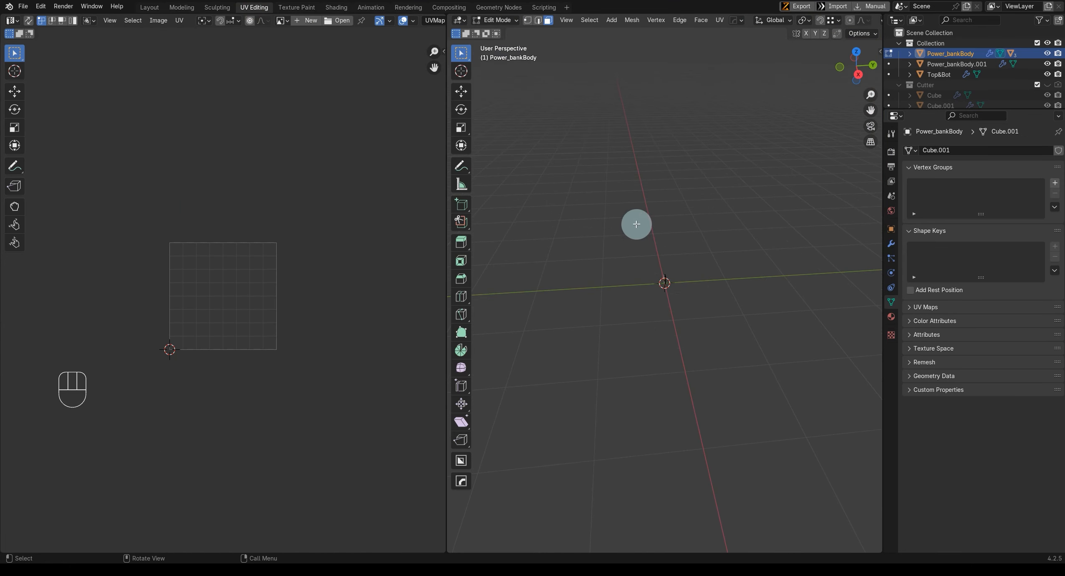
key("grave")
left_click(785, 383)
scroll(685, 338, "up", 2)
mouse_move(685, 337)
middle_mouse_down()
mouse_move(585, 321)
mouse_move(708, 302)
middle_mouse_up()
scroll(584, 321, "down", 4)
key("Tab")
Step: Select the body's separated front half and return the viewport to solid shading
key("z")
left_click(702, 362)
mouse_move(703, 362)
middle_mouse_down()
mouse_move(763, 357)
mouse_move(663, 326)
middle_mouse_up()
left_click(641, 250)
mouse_move(645, 258)
middle_mouse_down()
mouse_move(600, 265)
mouse_move(622, 308)
mouse_move(669, 334)
middle_mouse_up()
key("z")
left_click(749, 356)
middle_click_drag(748, 356, 716, 296)
Step: Unwrap the entire mesh of the body's front half and inspect its UV layout over the logo image
key("Tab")
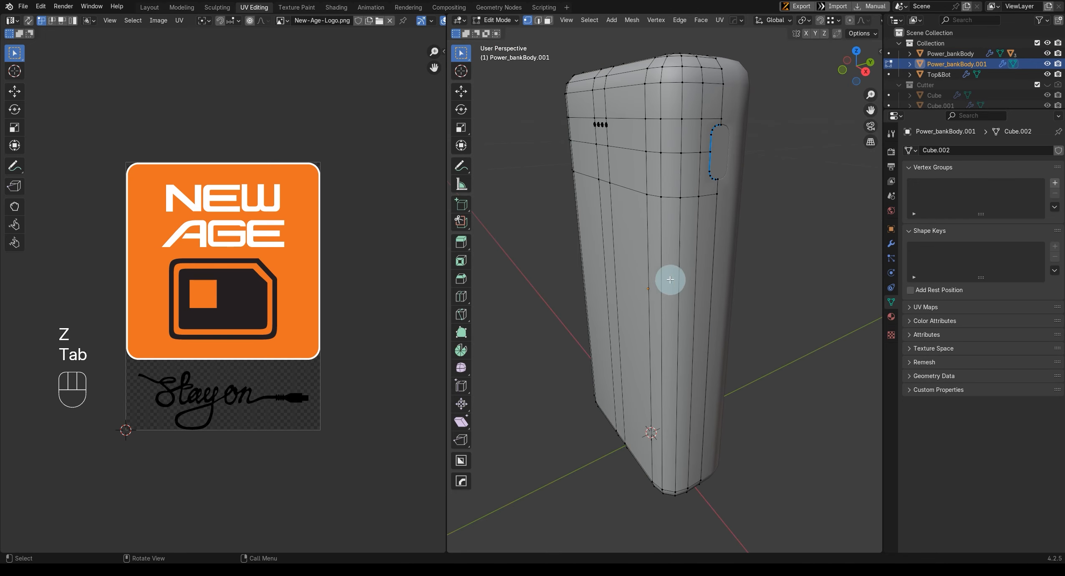
key("a")
scroll(693, 267, "down", 3)
scroll(692, 280, "up", 5)
key("u")
left_click(682, 283)
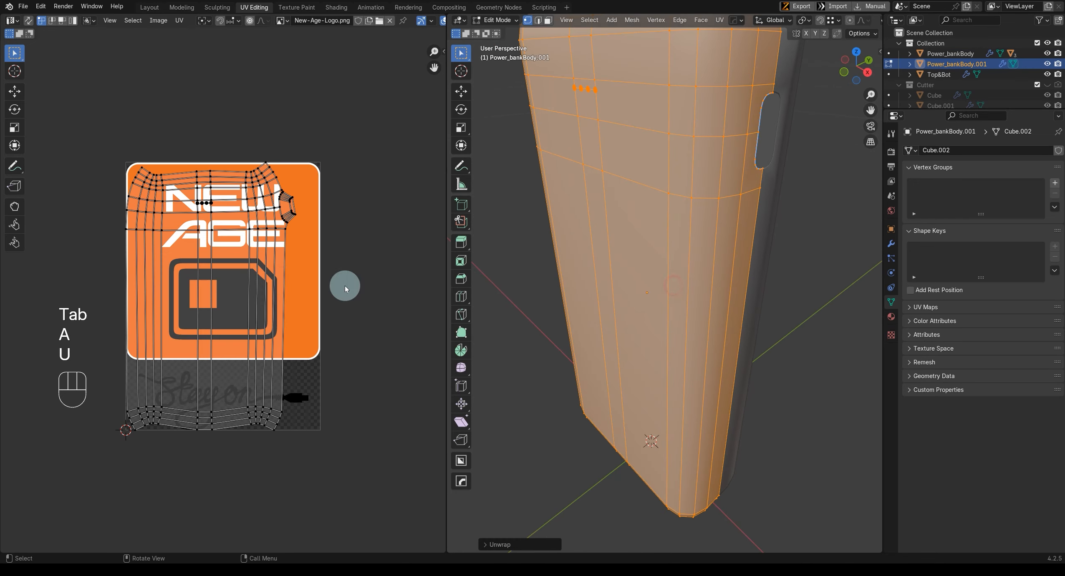
scroll(234, 261, "up", 2)
middle_click_drag(271, 349, 333, 358, "shift")
middle_click_drag(264, 219, 251, 276, "shift")
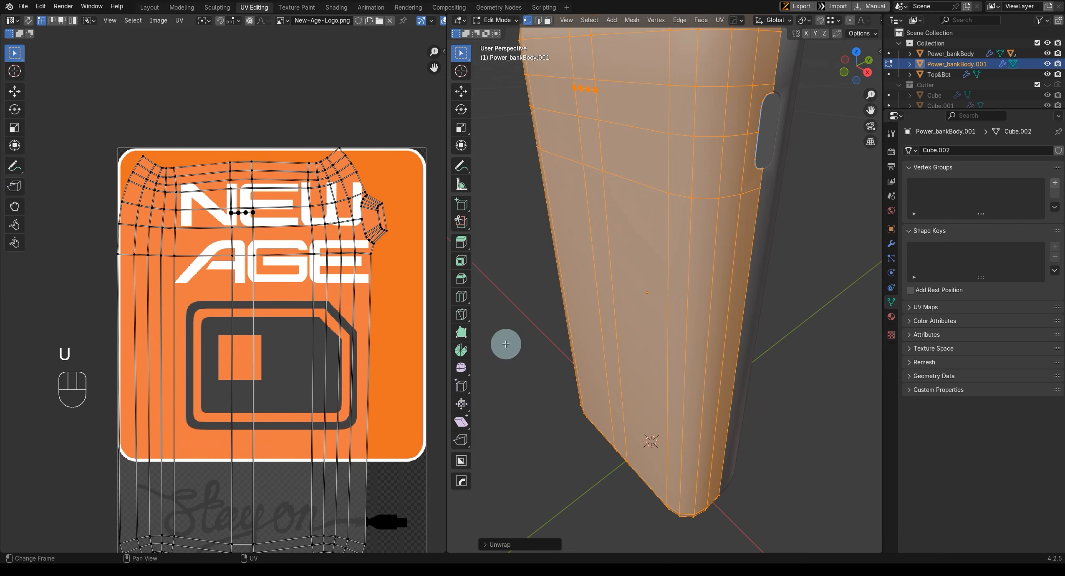
Step: Try a Smart UV Project on the entire front half and undo it
middle_click_drag(659, 203, 639, 208)
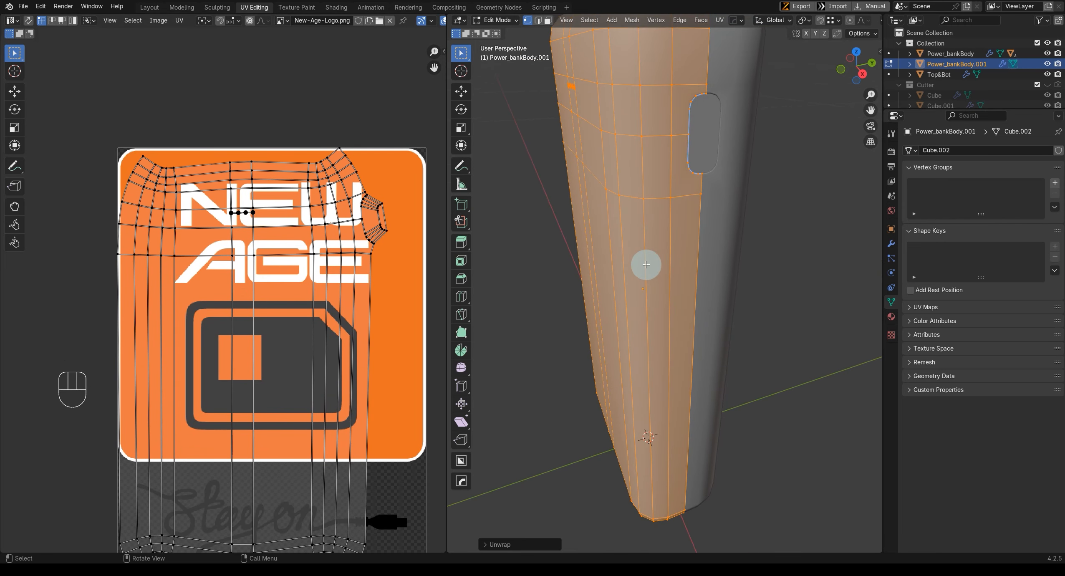
key("Tab")
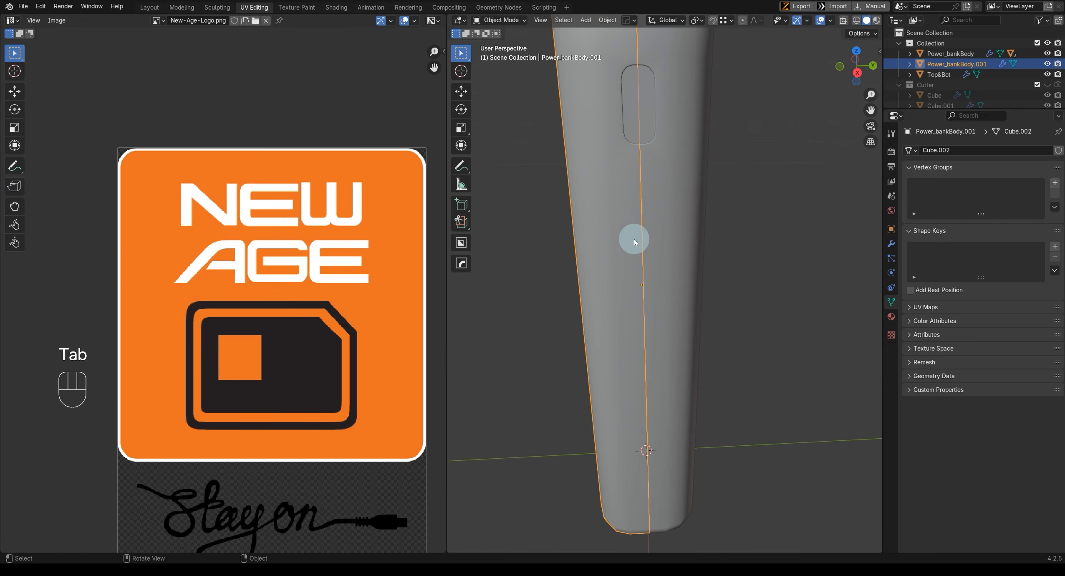
scroll(633, 347, "down", 5)
middle_click_drag(633, 347, 678, 362)
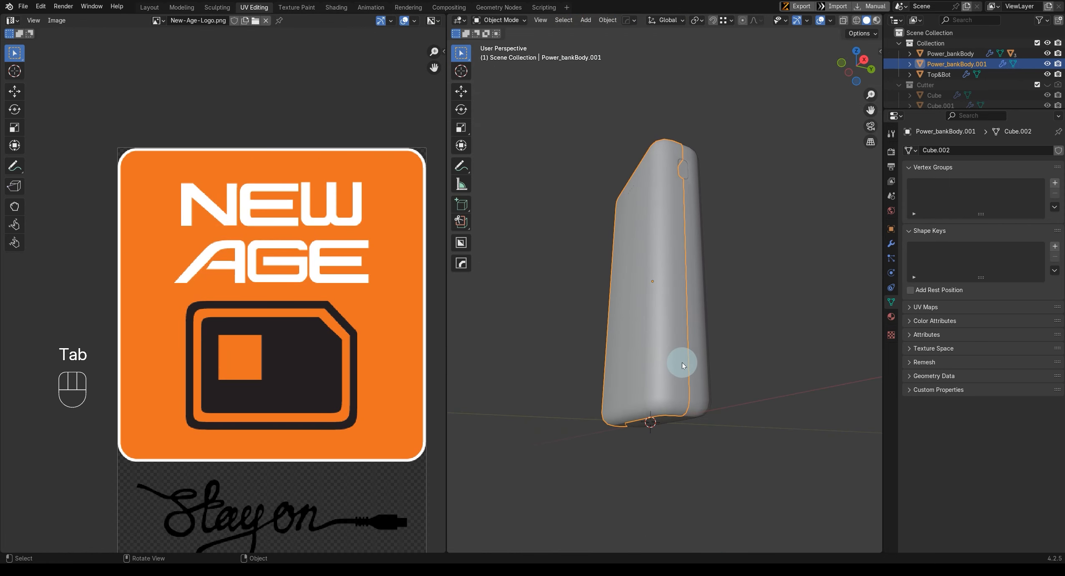
key("Tab")
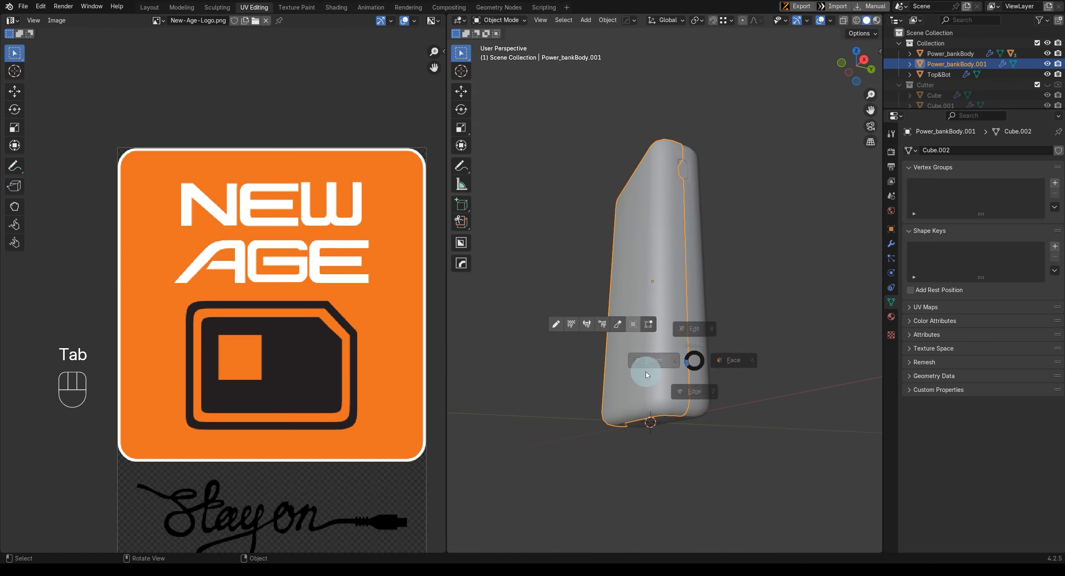
key("u")
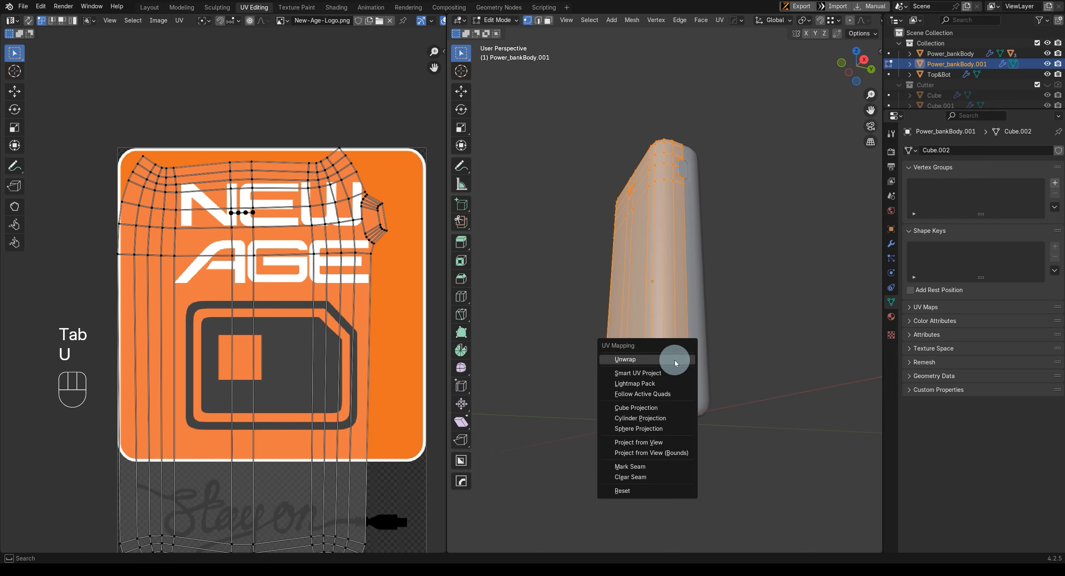
left_click(638, 377)
left_click(599, 468)
scroll(299, 409, "up", 1)
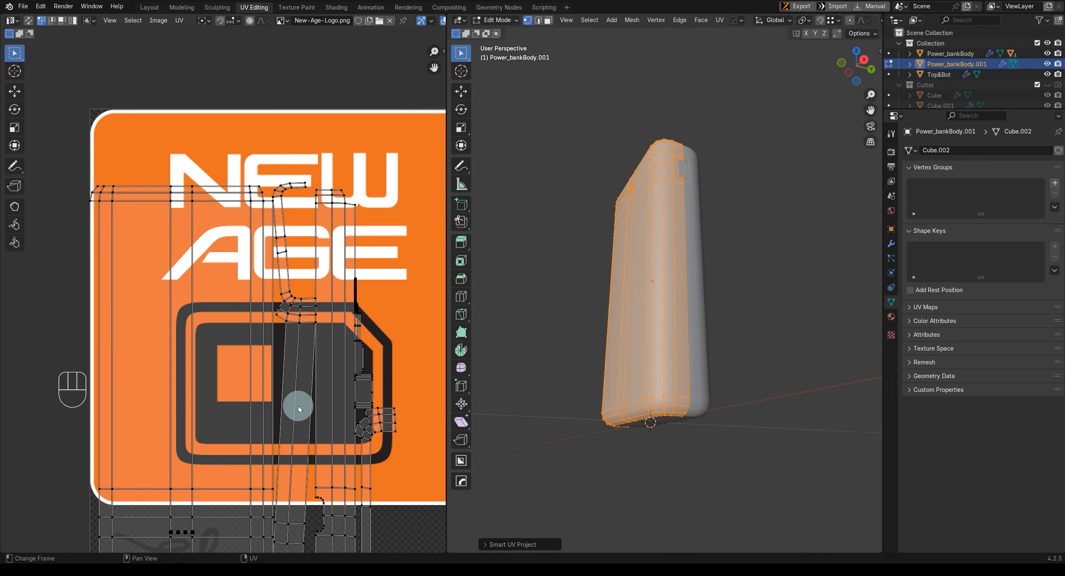
scroll(299, 408, "up", 1)
key("ctrl+z")
Step: Try to mark the vertical edge loop on the front half's rounded side corner as a seam, and undo it
middle_click_drag(604, 341, 681, 220)
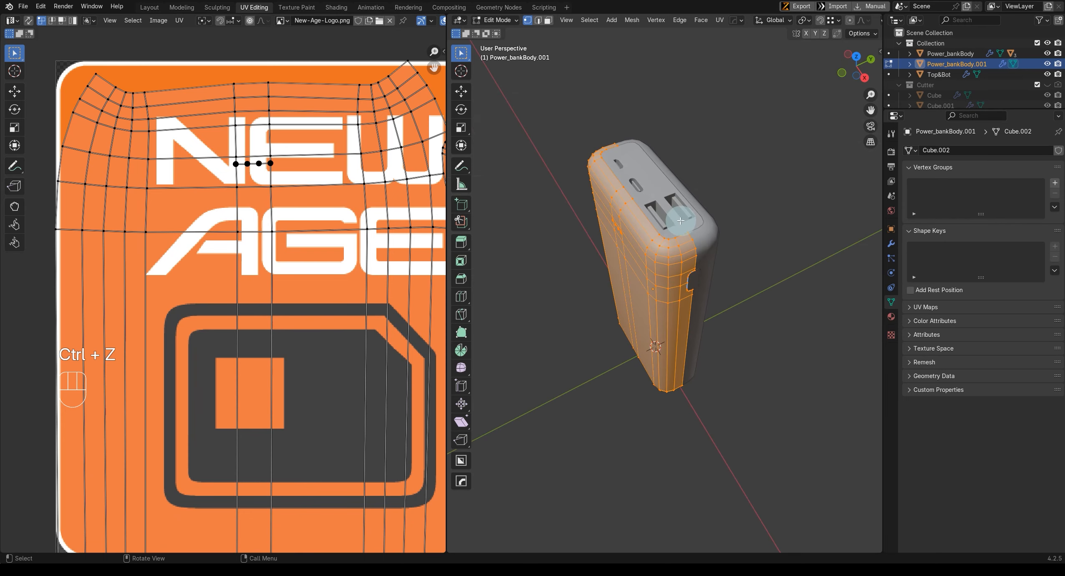
scroll(681, 221, "up", 3)
left_click(677, 255, "alt")
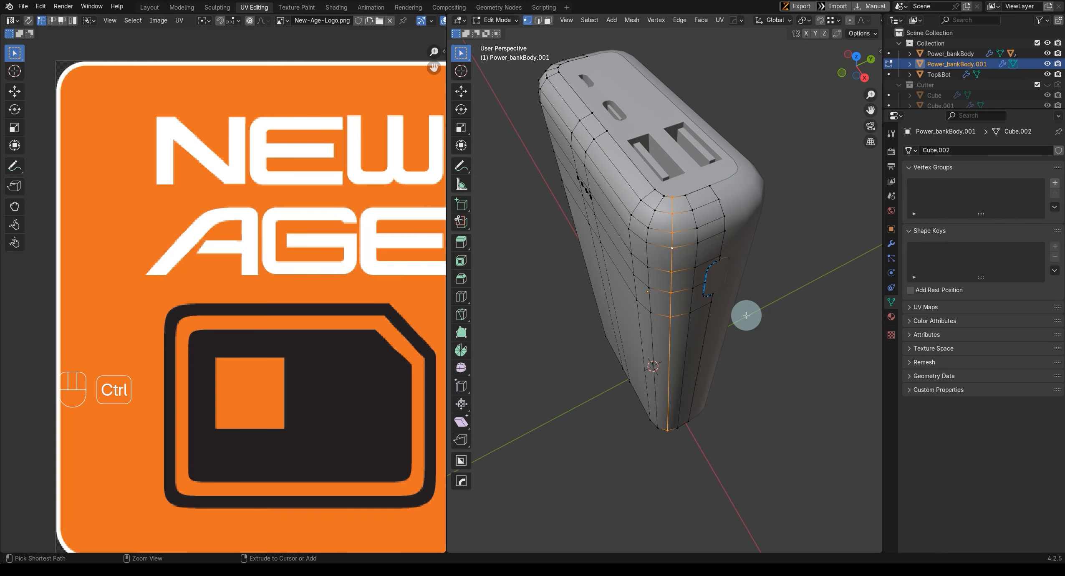
key("ctrl+e")
left_click(702, 464)
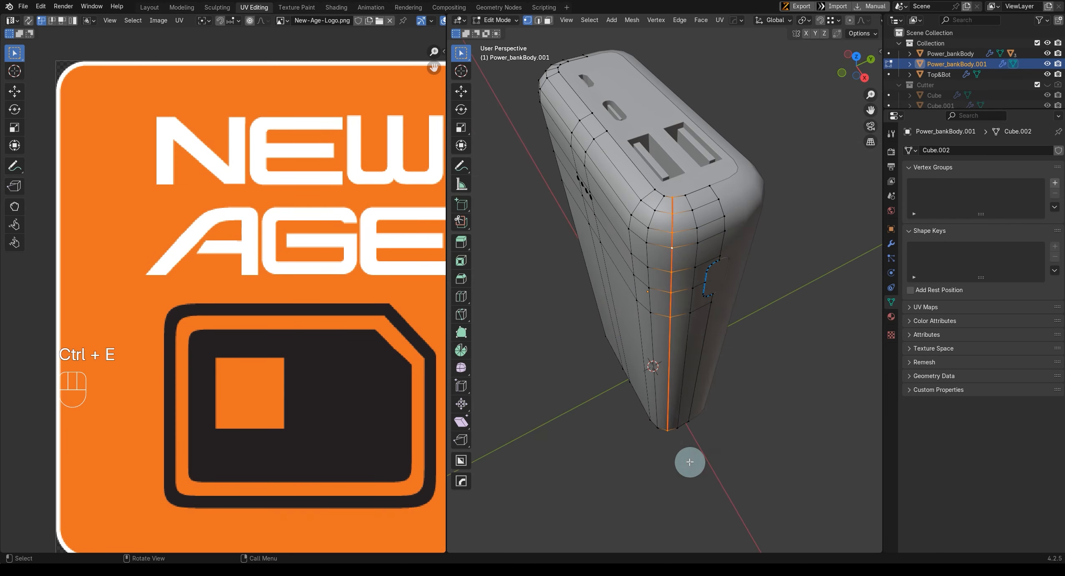
middle_click_drag(689, 463, 698, 400)
scroll(698, 400, "down", 4)
key("ctrl+z")
Step: Isolate the front half in local view from its hollow side and switch to edge selection near the button recess
middle_click_drag(687, 344, 558, 371)
key("slash")
middle_click_drag(644, 220, 637, 159)
scroll(648, 240, "up", 2)
scroll(751, 295, "up", 2)
left_click(628, 112, "alt")
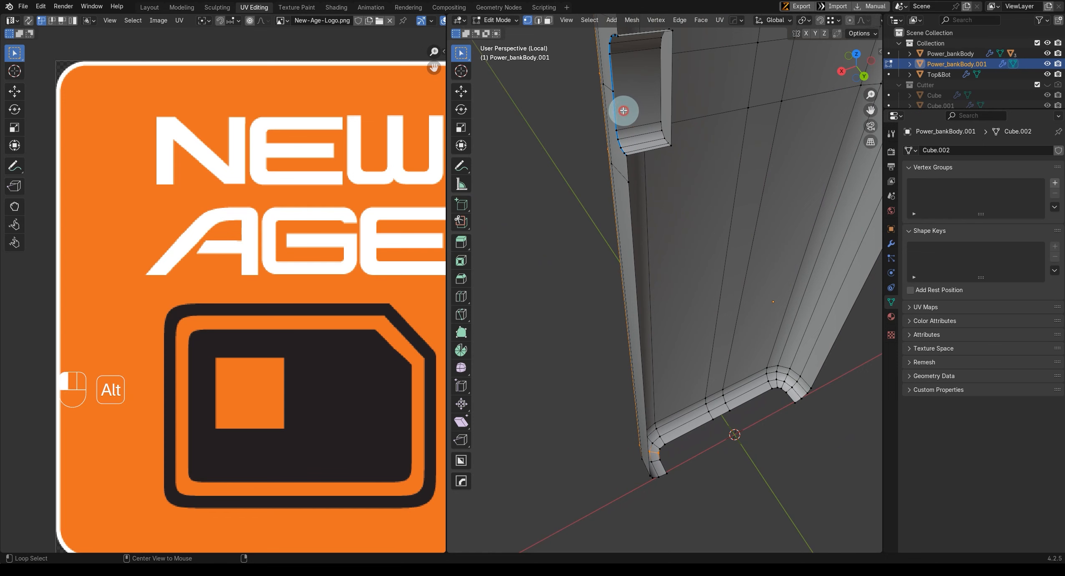
key("Tab")
Step: Select the outer rim edges of the front half's button recess and mark them as a seam
left_click(612, 133, "alt")
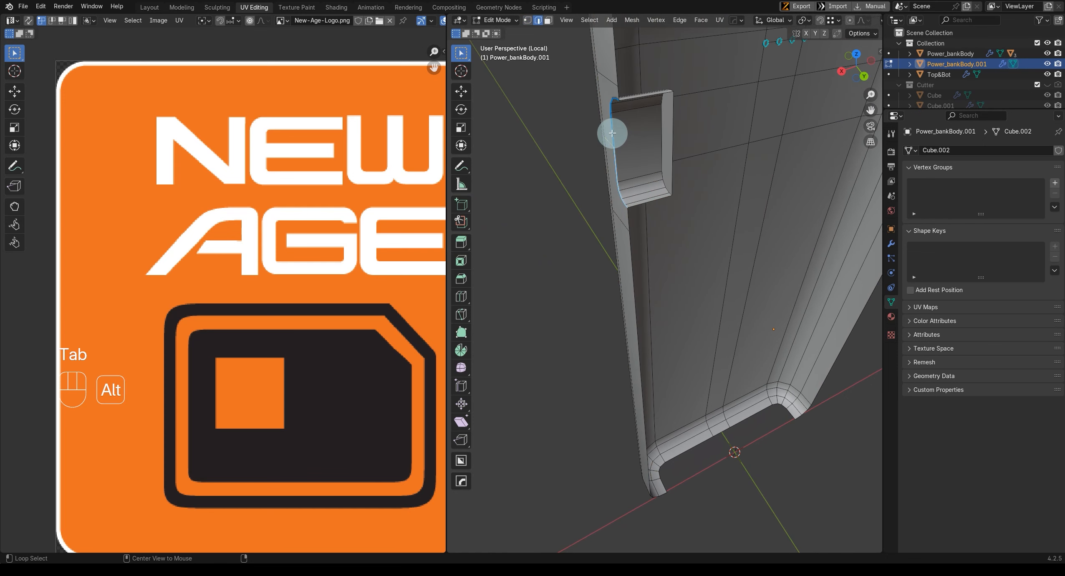
left_click(612, 149, "alt+shift")
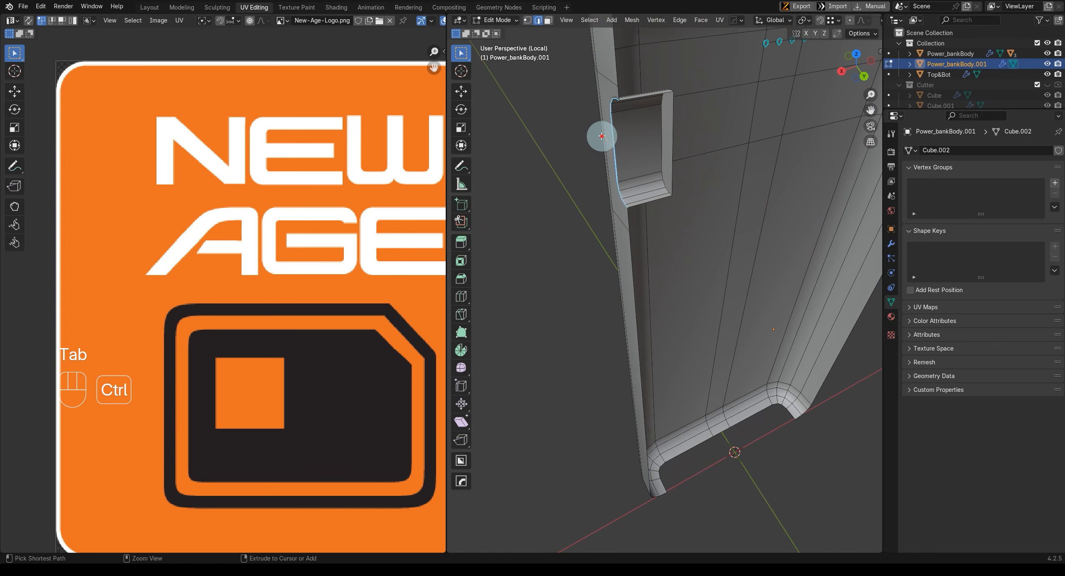
mouse_move(632, 162)
middle_mouse_down()
mouse_move(626, 202)
mouse_move(653, 266)
mouse_move(645, 283)
mouse_move(623, 238)
mouse_move(626, 178)
middle_mouse_up()
key("ctrl+e")
left_click(674, 292)
scroll(670, 301, "down", 5)
mouse_move(669, 304)
middle_mouse_down()
mouse_move(661, 318)
mouse_move(656, 309)
middle_mouse_up()
key("ctrl+e")
left_click(694, 313)
scroll(694, 322, "down", 4)
middle_click_drag(694, 323, 687, 347)
scroll(688, 348, "down", 2)
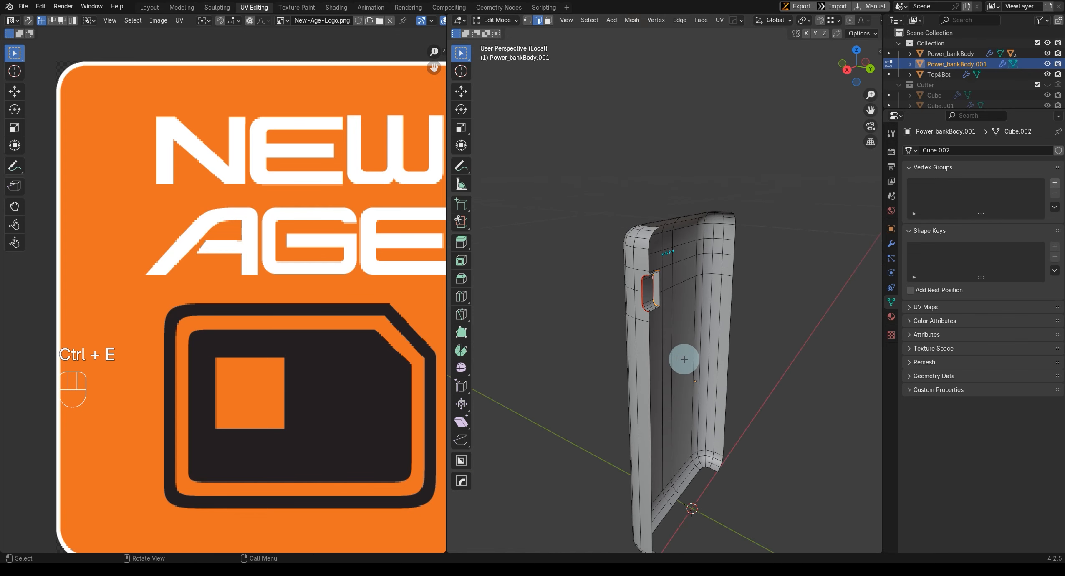
Step: Select the entire front half and unwrap it along its marked seams
key("a")
scroll(683, 359, "down", 1)
key("m")
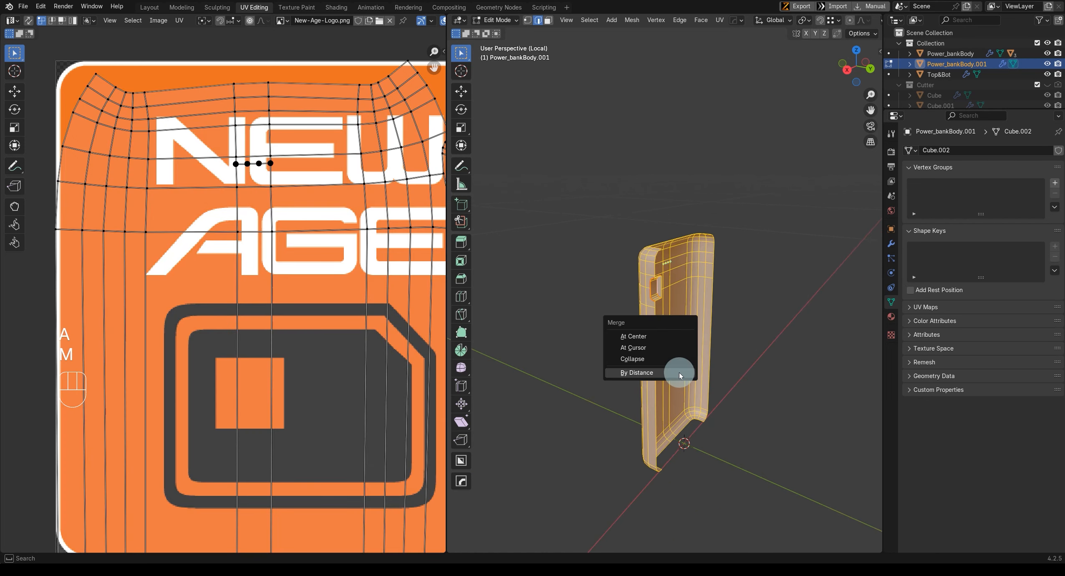
key("Escape")
key("u")
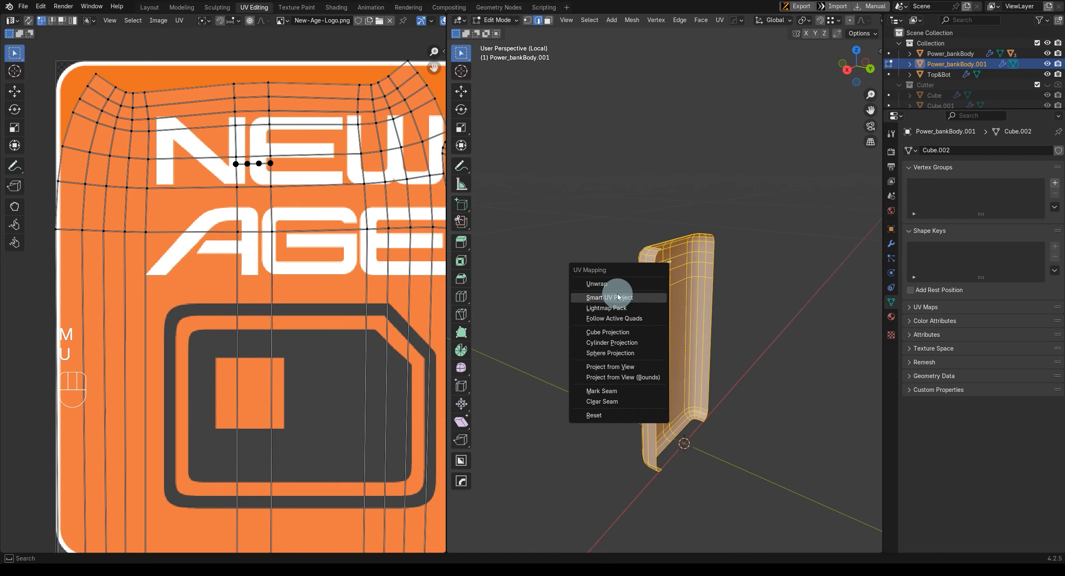
left_click(613, 279)
Step: Examine the unwrapped layout along the lower edge and around the small separate UV islands
scroll(233, 321, "down", 3)
scroll(232, 321, "up", 2)
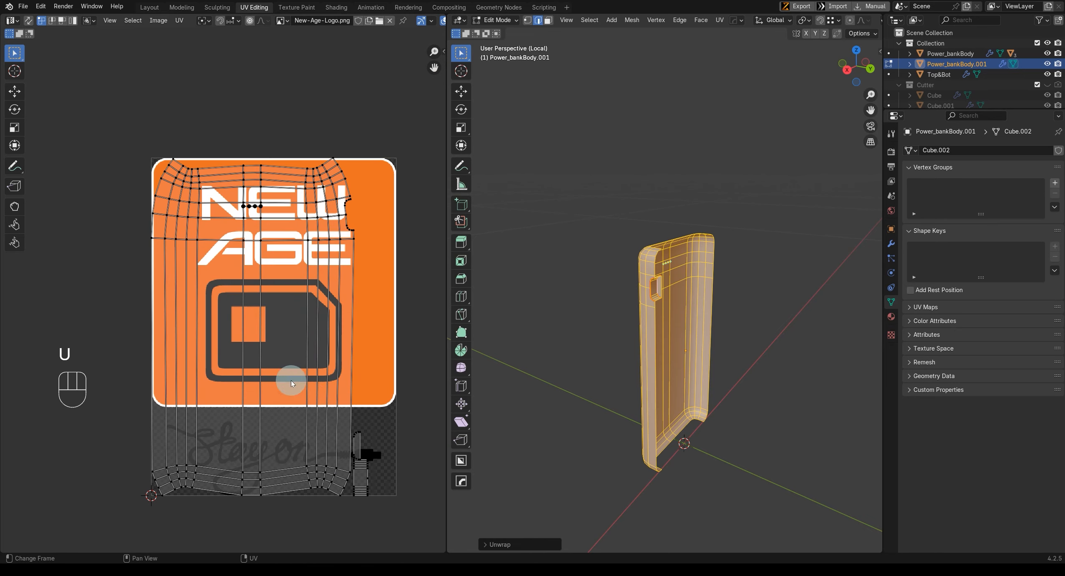
middle_click_drag(330, 418, 291, 347, "shift")
middle_click_drag(251, 448, 252, 376, "shift")
scroll(300, 401, "up", 3)
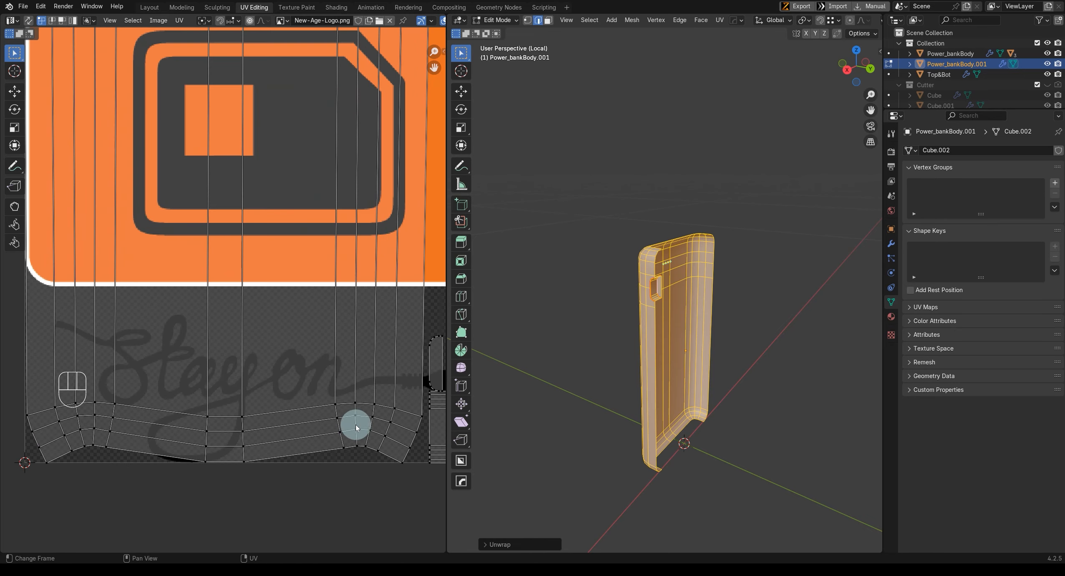
middle_click_drag(353, 429, 233, 414, "shift")
scroll(326, 412, "down", 2)
scroll(334, 408, "up", 1)
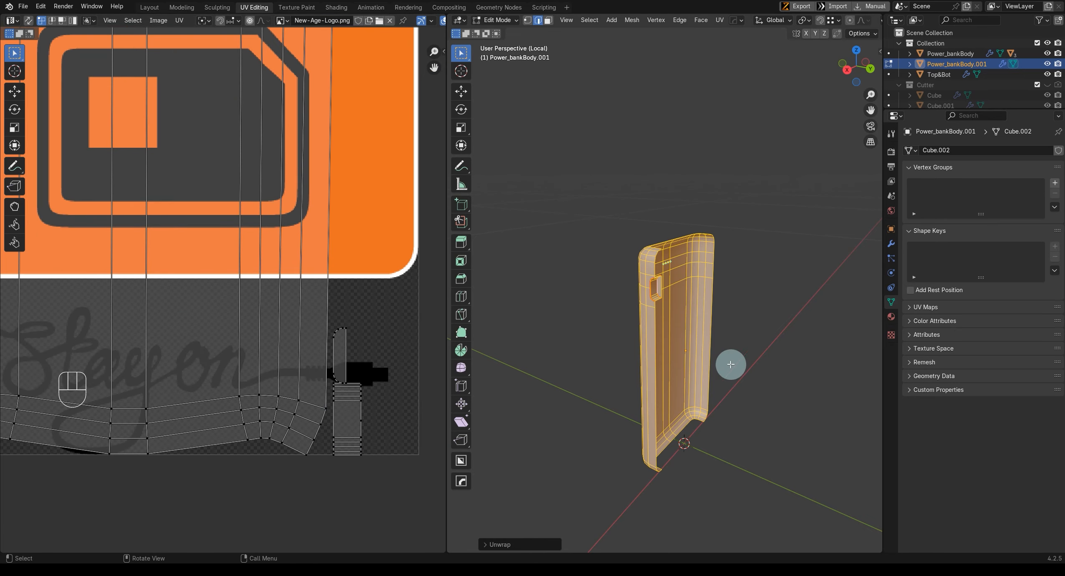
Step: Exit local view and switch to the Shading workspace
key("slash")
middle_click_drag(730, 371, 710, 376)
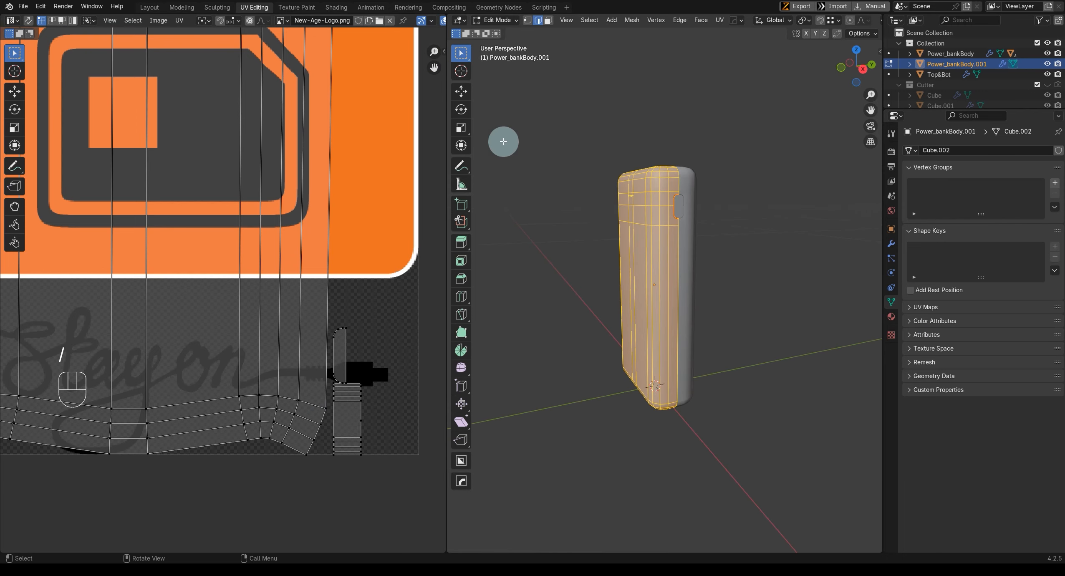
left_click(336, 8)
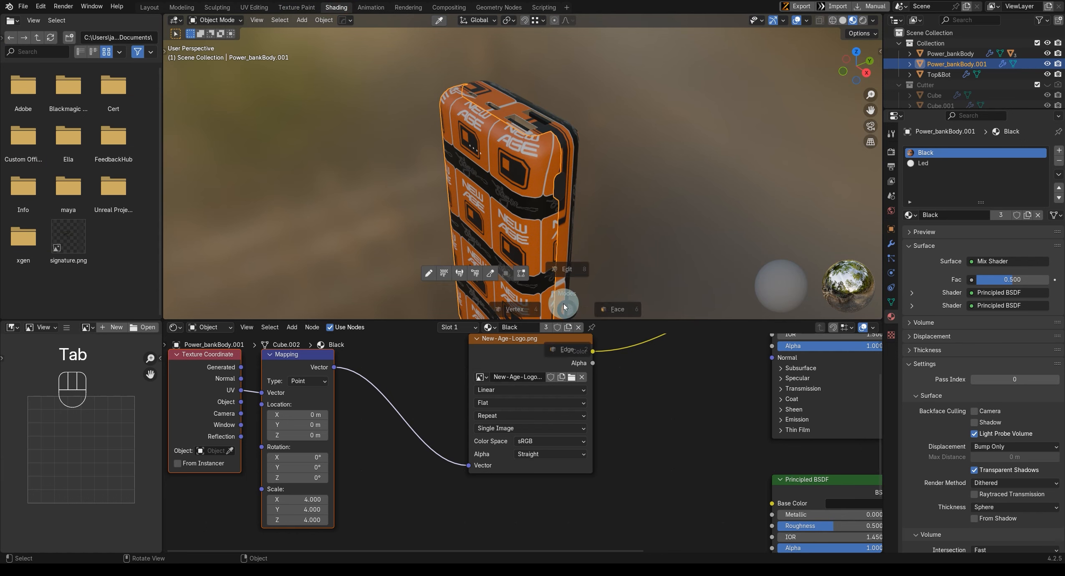
Step: Remove the Black material slot from the front half of the power bank
left_click(973, 159)
middle_click_drag(608, 209, 495, 236)
left_click(1058, 162)
left_click(698, 395)
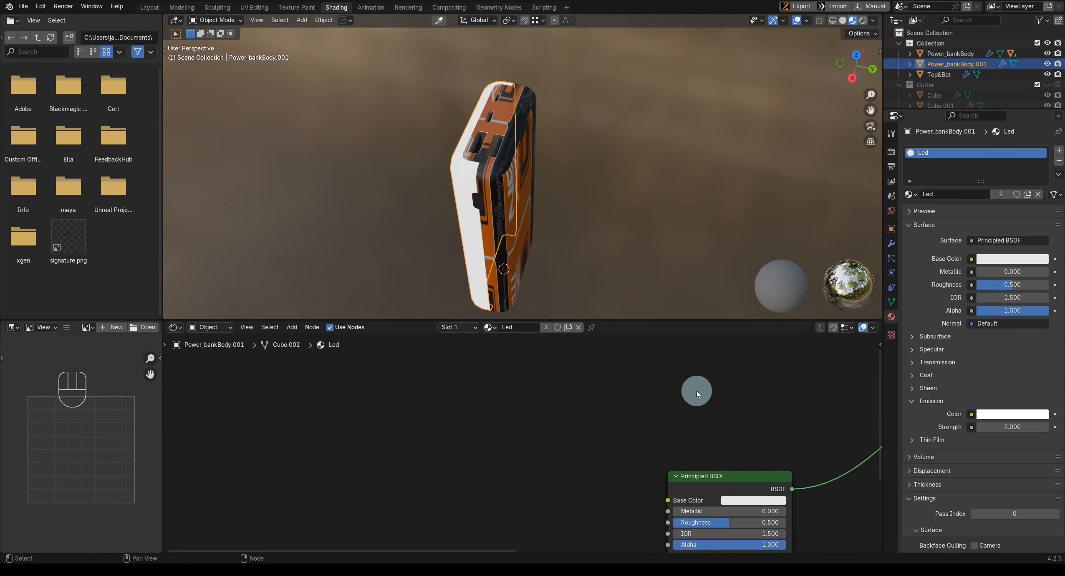
Step: In the back half's Black material, delete the logo texture nodes with their Principled BSDF, and link the black Principled BSDF to the Material Output
left_click(502, 182)
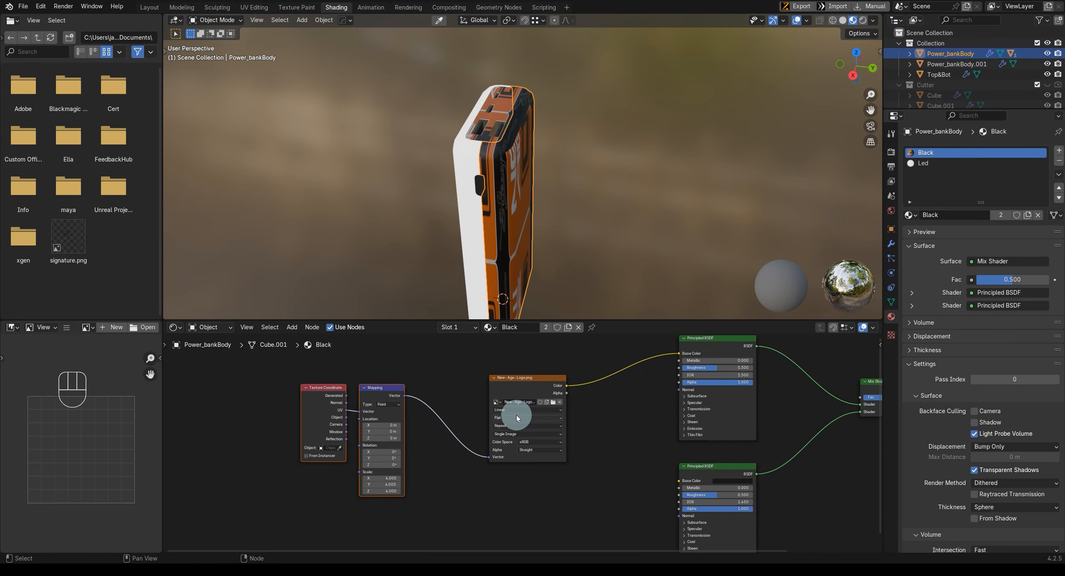
left_click_drag(335, 370, 578, 498)
key("x")
left_click(675, 356)
key("x")
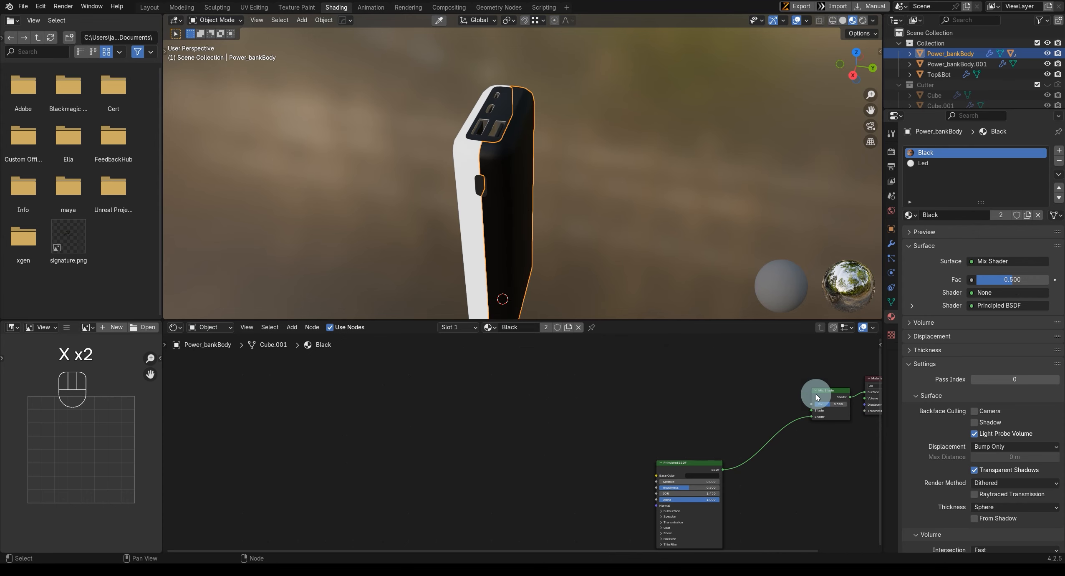
left_click_drag(812, 417, 837, 393)
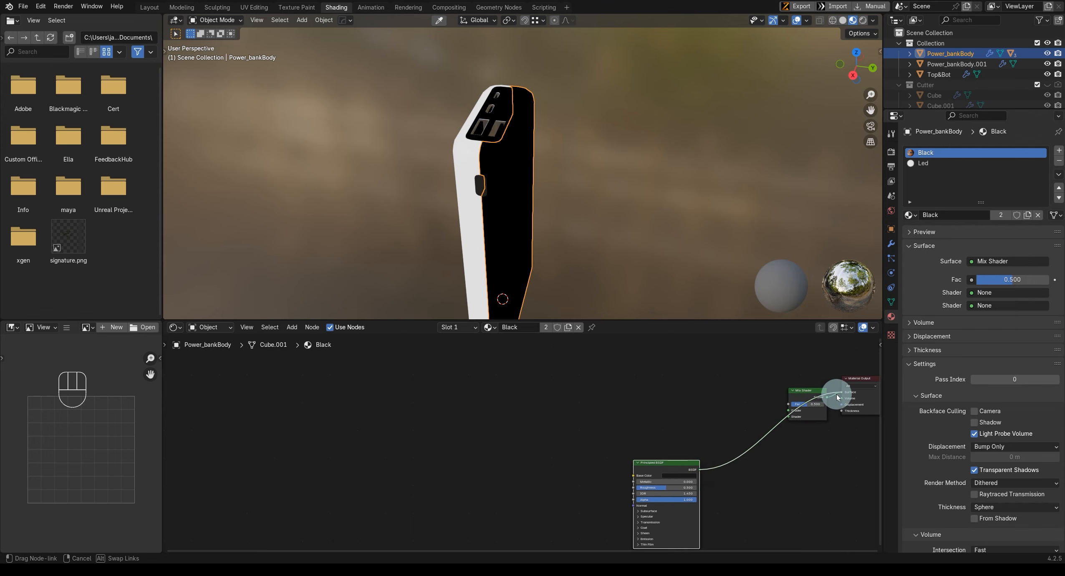
left_click(805, 394)
Step: Add a second material slot to the front half with a new material named Black+logo
middle_click_drag(495, 184, 540, 188)
left_click(514, 165)
scroll(514, 165, "down", 3)
scroll(540, 188, "up", 2)
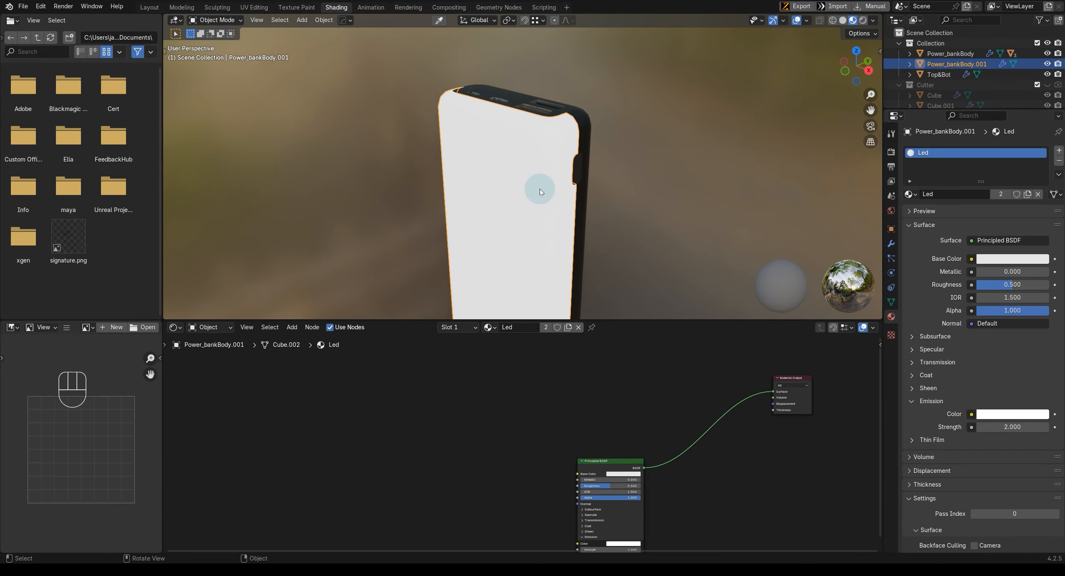
left_click(1059, 151)
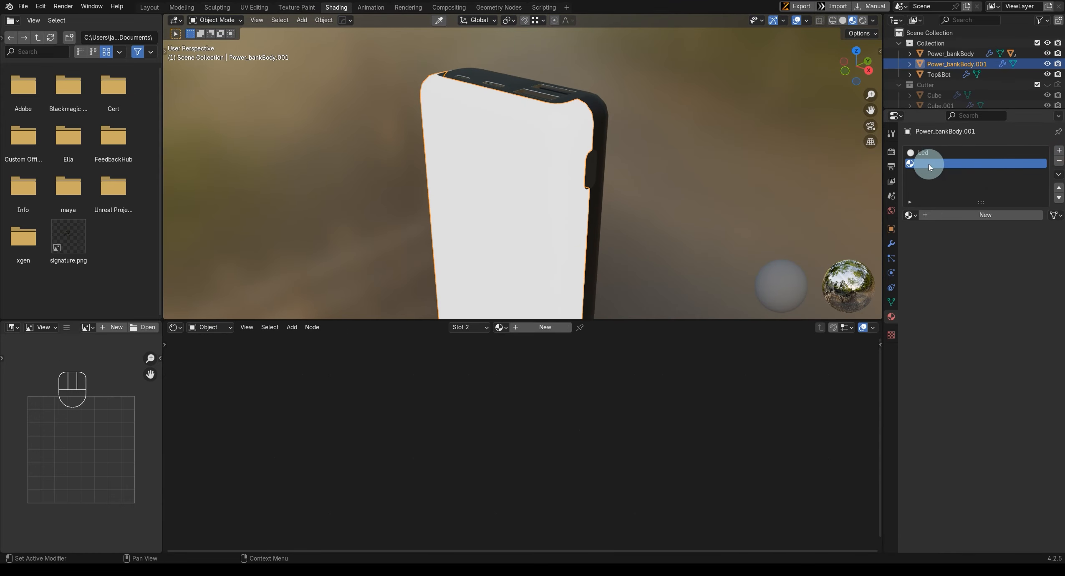
left_click(967, 216)
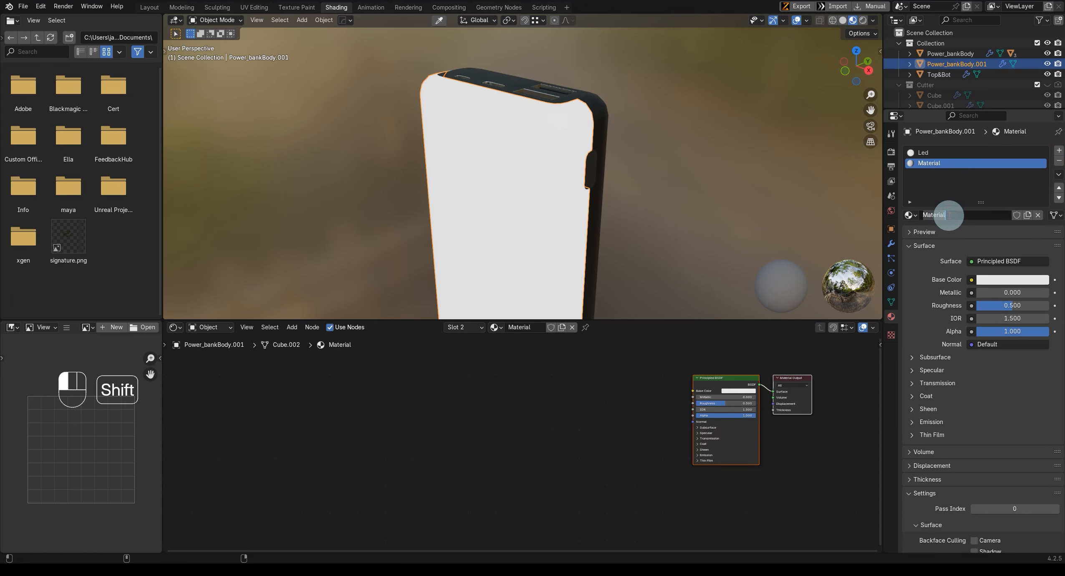
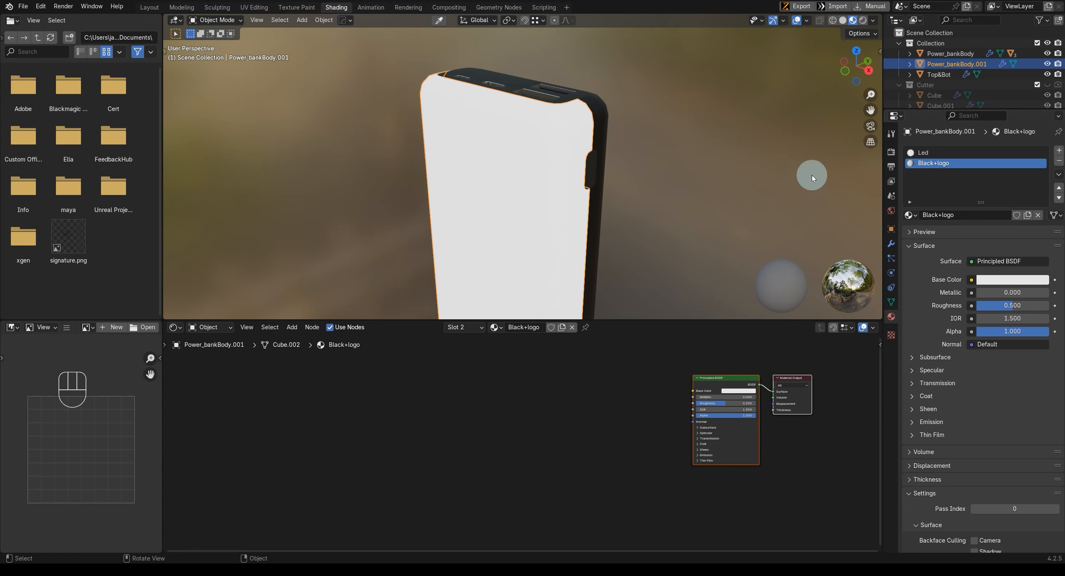
Step: In face mode, select all linked faces of the front half except the four small LED circles
key("Tab")
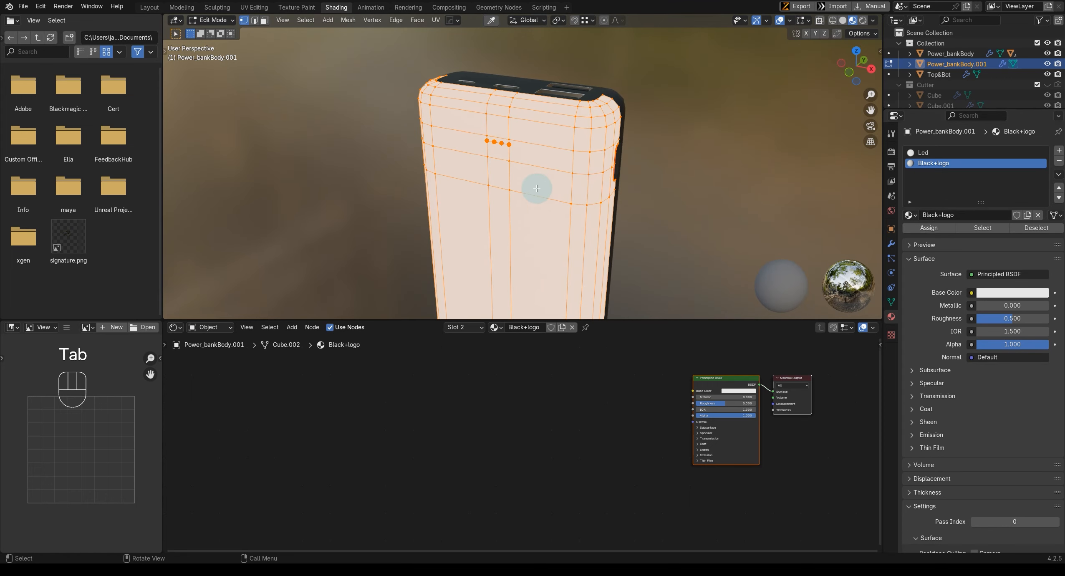
key("Tab")
left_click(534, 204)
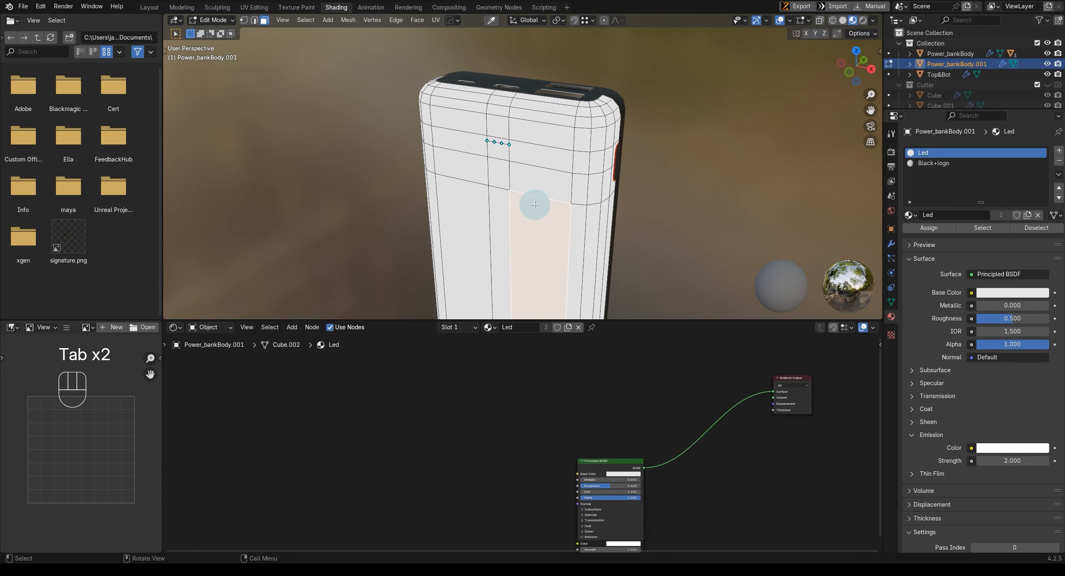
key("l")
scroll(545, 195, "up", 4)
middle_click_drag(528, 222, 554, 201)
scroll(536, 247, "up", 4)
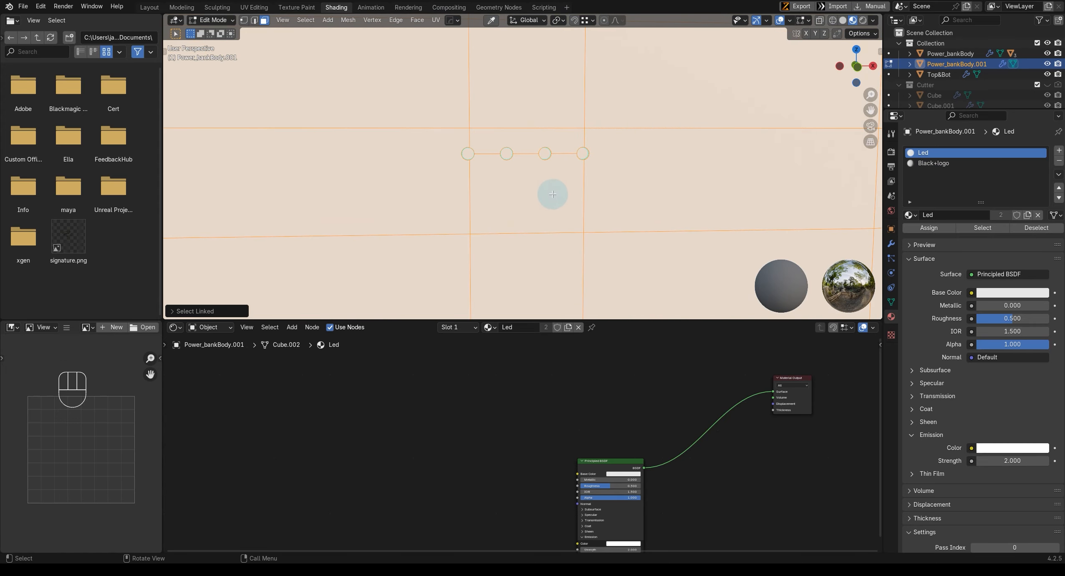
scroll(551, 187, "up", 2)
left_click(551, 146, "ctrl")
key("ctrl+z")
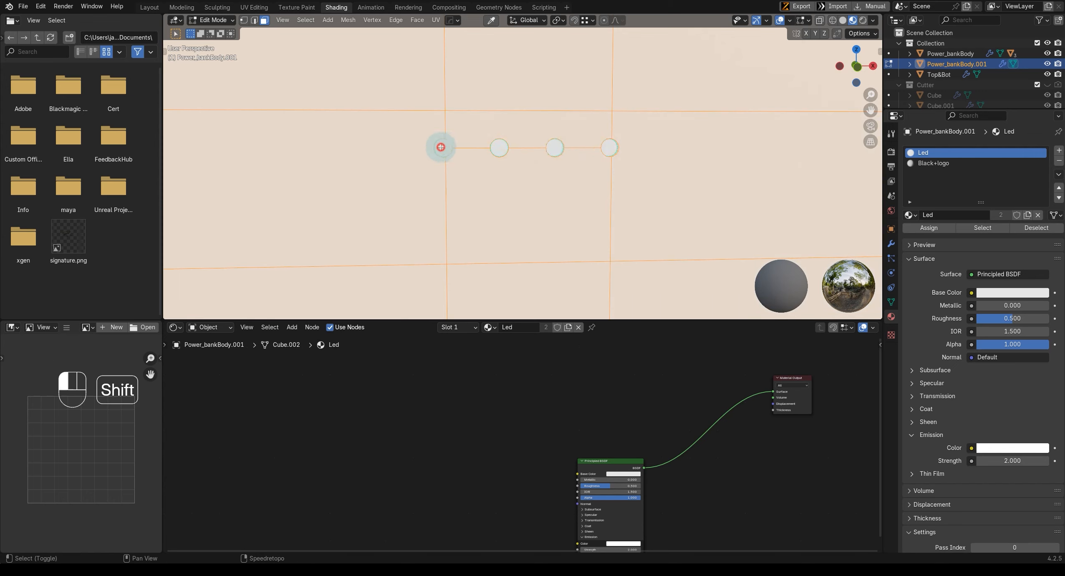
left_click(440, 147, "shift")
Step: Assign the Black+logo material to the selected faces of the front half
scroll(515, 175, "down", 4)
middle_click_drag(551, 296, 520, 297)
scroll(515, 251, "down", 3)
middle_click_drag(514, 251, 478, 255)
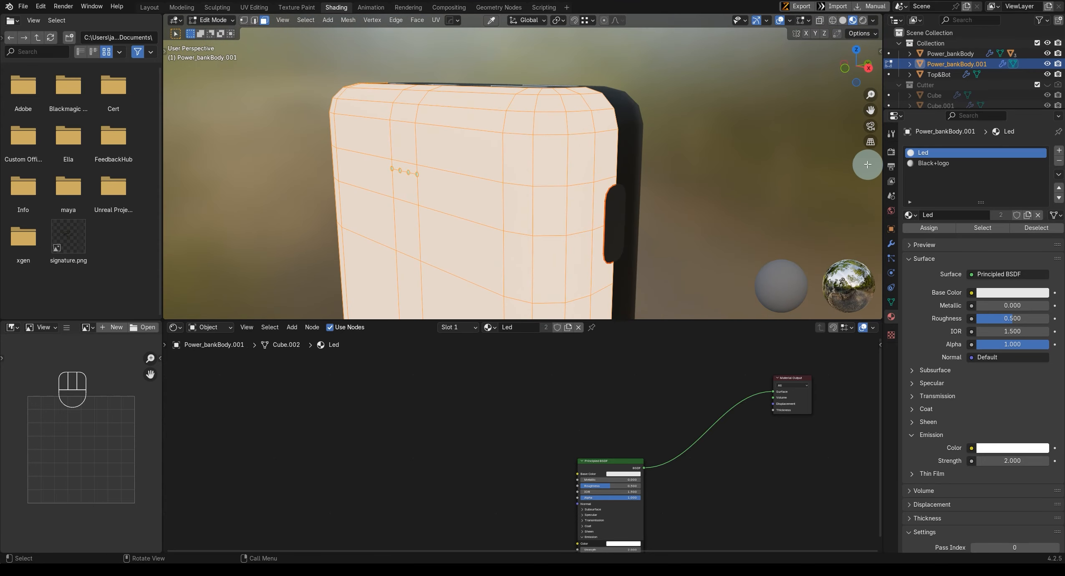
left_click(923, 165)
left_click(921, 227)
middle_click_drag(469, 236, 520, 253)
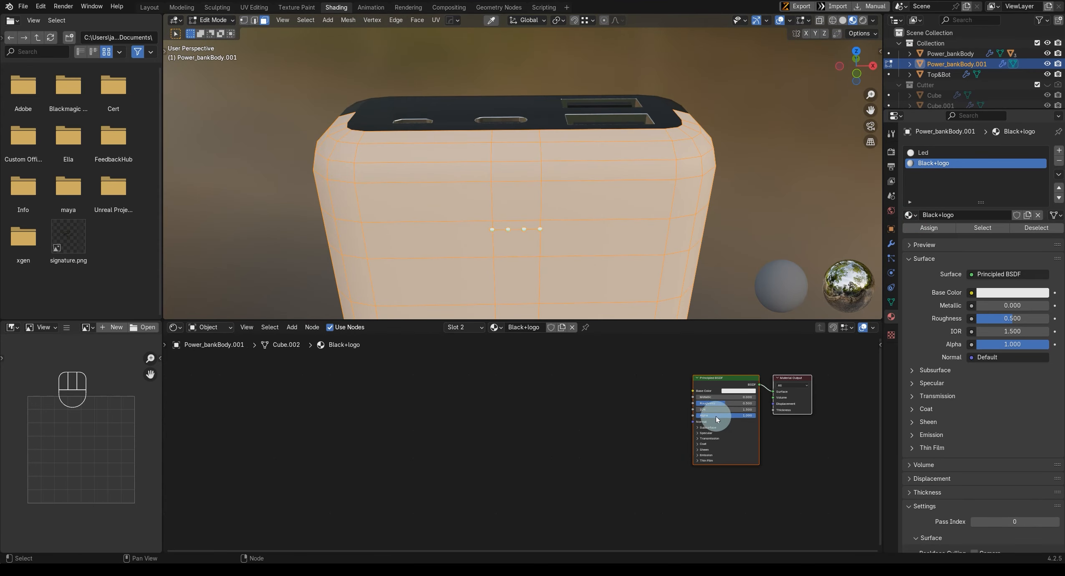
Step: Darken the Black+logo material's base color to near black and return to Object Mode
left_click(736, 391)
left_click_drag(776, 343, 776, 354)
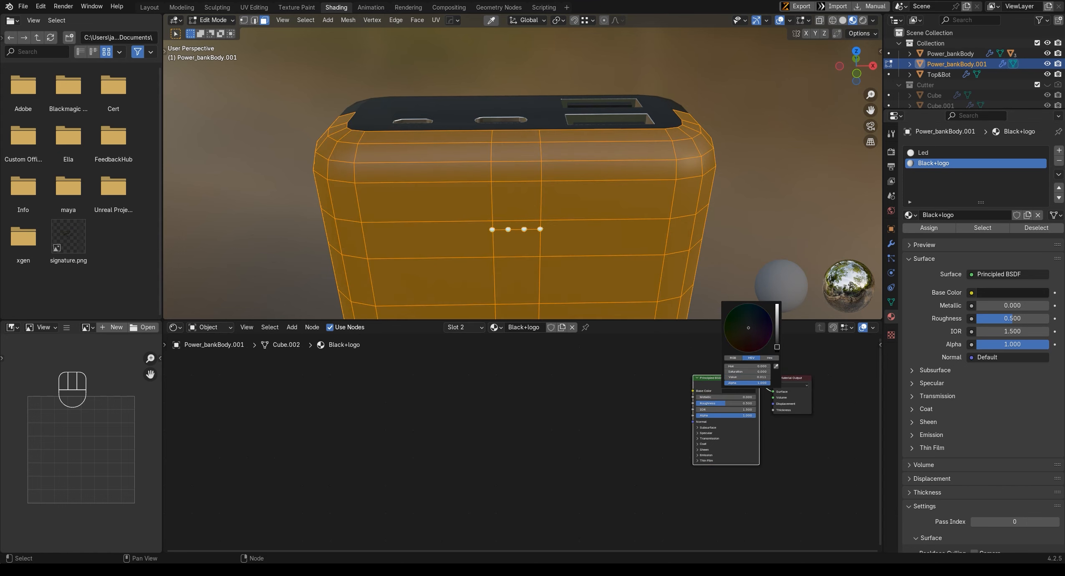
key("Tab")
middle_click_drag(517, 205, 513, 241)
Step: Add the New-Age-Logo.png image texture and link its Color to the Base Color of a duplicated Principled BSDF
left_click_drag(698, 386, 673, 391)
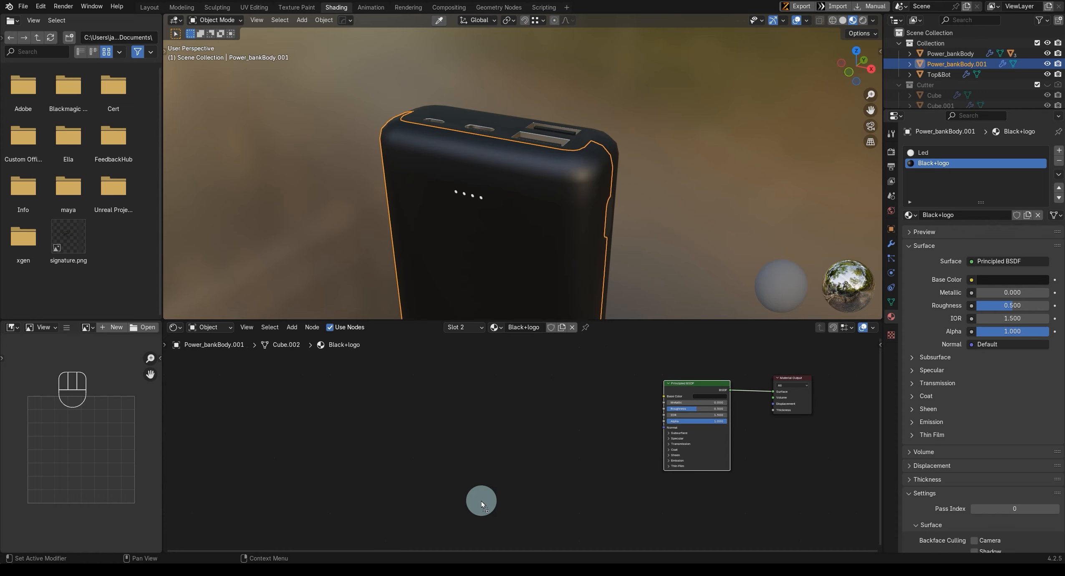
left_click_drag(381, 441, 343, 385)
left_click(673, 388)
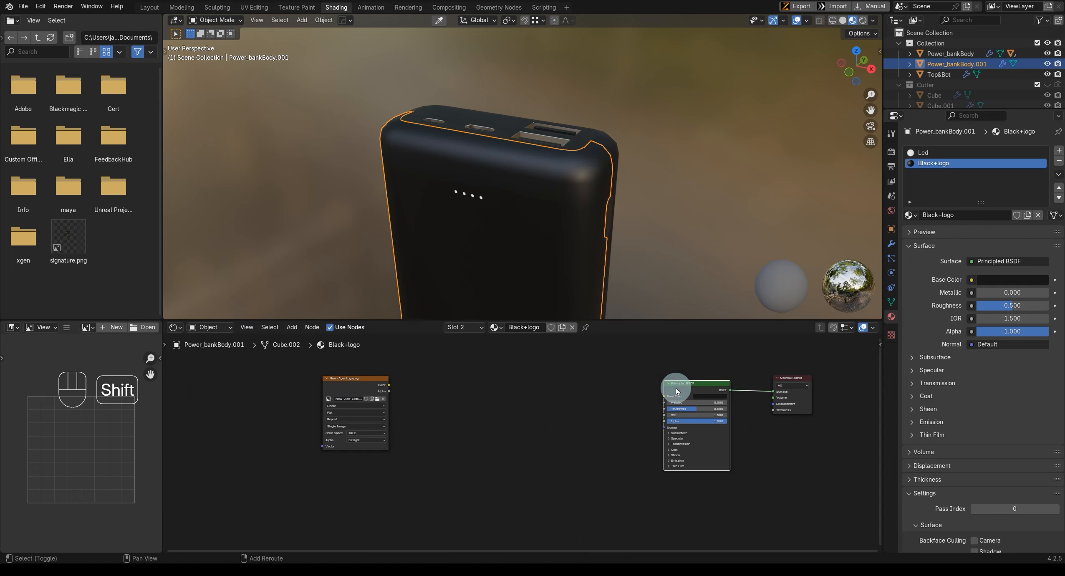
key("shift+d")
left_click(502, 377)
left_click_drag(387, 393, 493, 388)
Step: Combine the logo and black Principled BSDF nodes through a Mix Shader and space the nodes apart
right_click_drag(528, 386, 689, 386, "ctrl+shift")
left_click_drag(690, 386, 522, 494)
left_click_drag(766, 394, 651, 451)
middle_click_drag(651, 451, 670, 417, "shift")
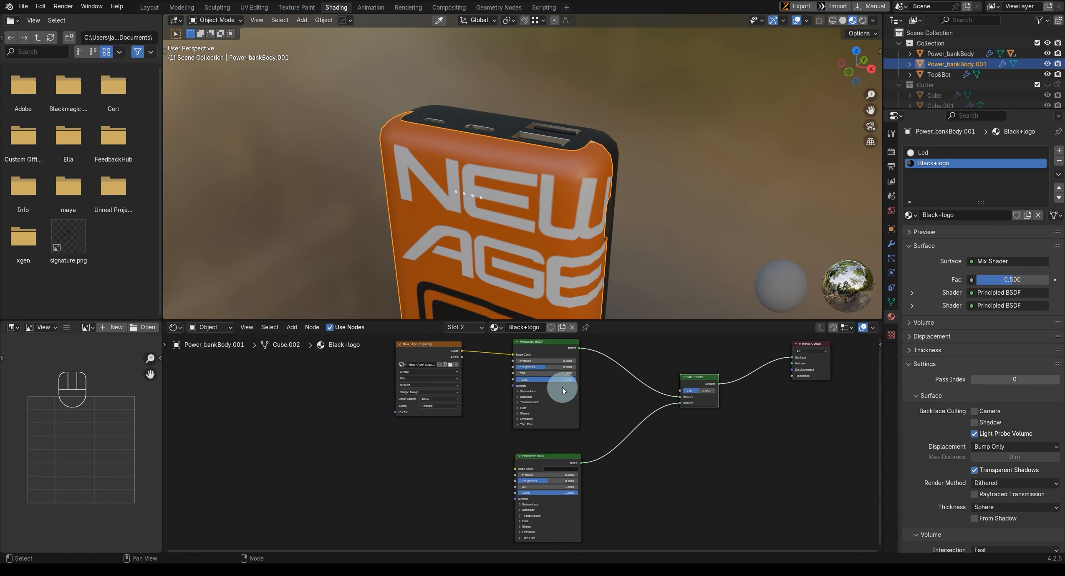
scroll(695, 393, "up", 2)
middle_click_drag(695, 393, 655, 434, "shift")
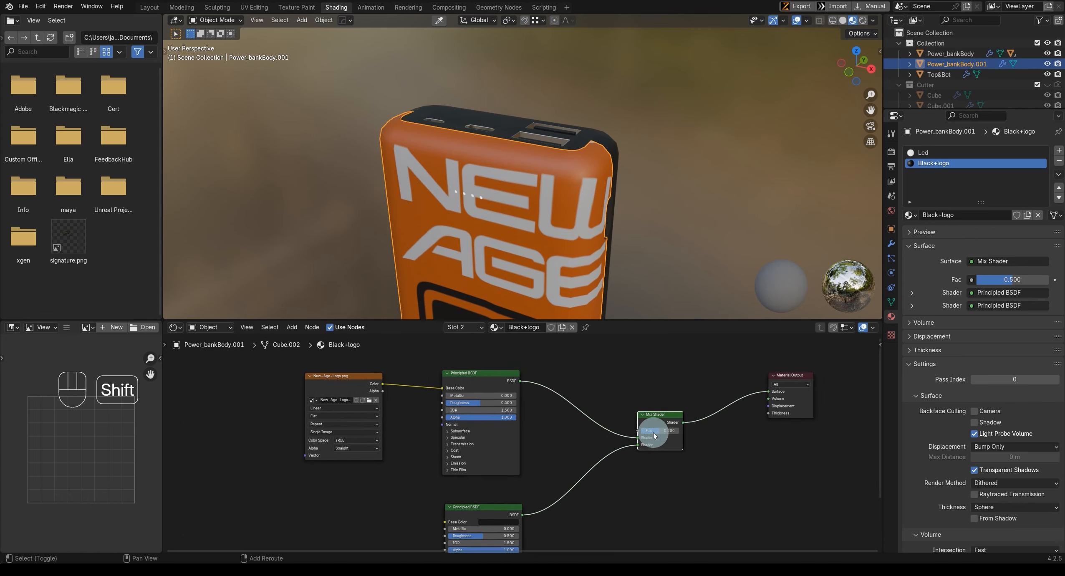
middle_click_drag(532, 265, 508, 241)
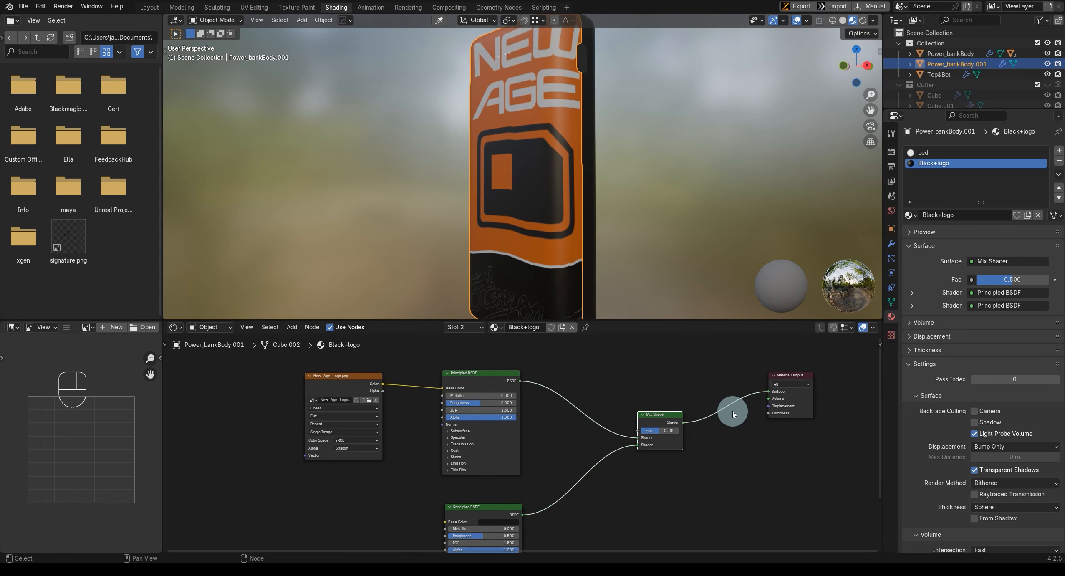
Step: Add linked Texture Coordinate and Mapping nodes to the New-Age-Logo.png texture, and move them clear of it
middle_click_drag(412, 456, 452, 447)
left_click(364, 382)
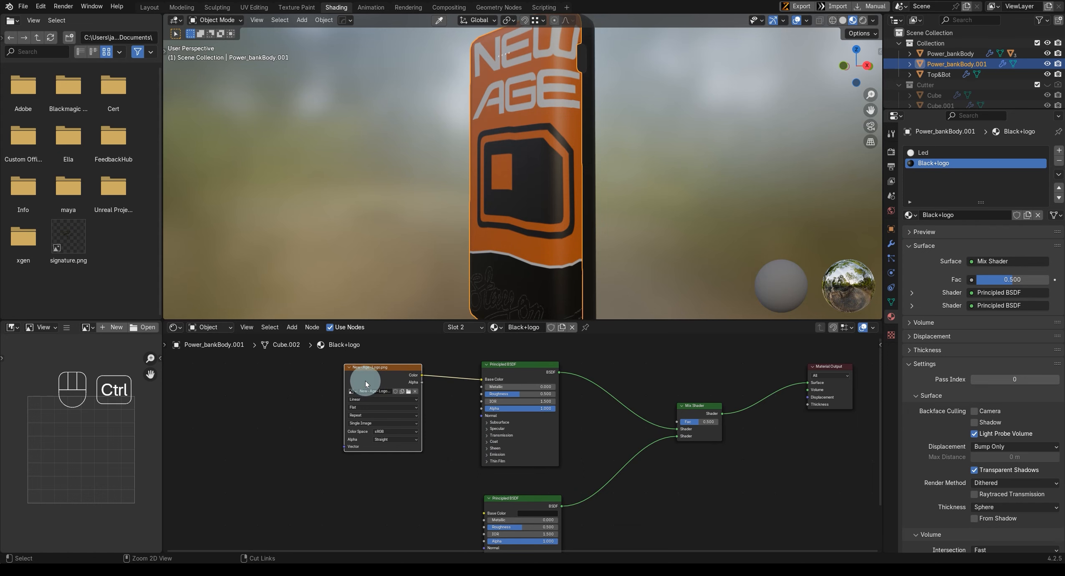
key("ctrl+t")
middle_click_drag(323, 461, 470, 476, "shift")
scroll(394, 448, "up", 4)
left_click_drag(387, 373, 316, 397)
left_click(330, 402)
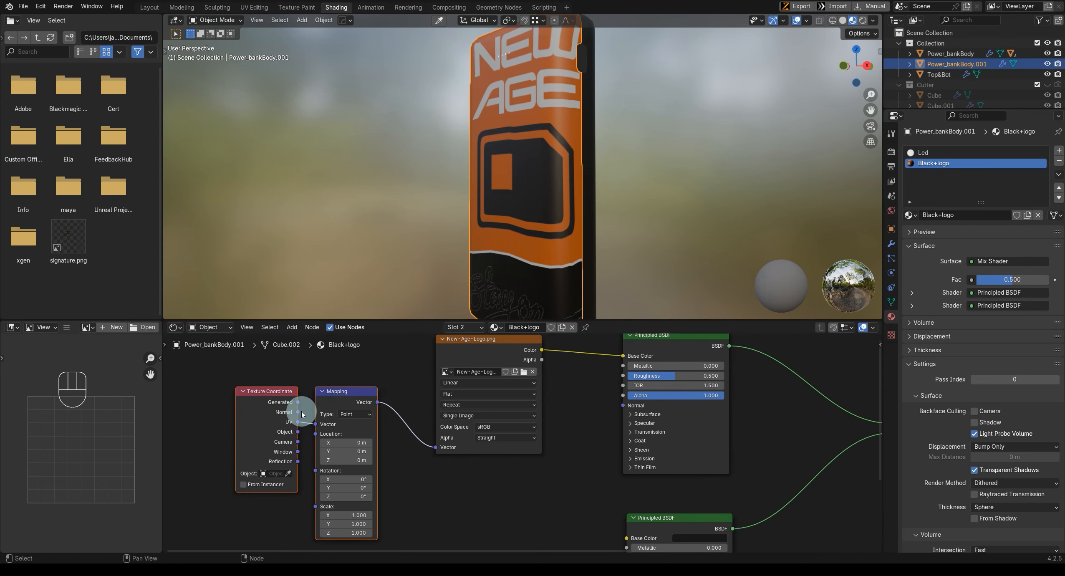
middle_click_drag(282, 498, 449, 479, "shift")
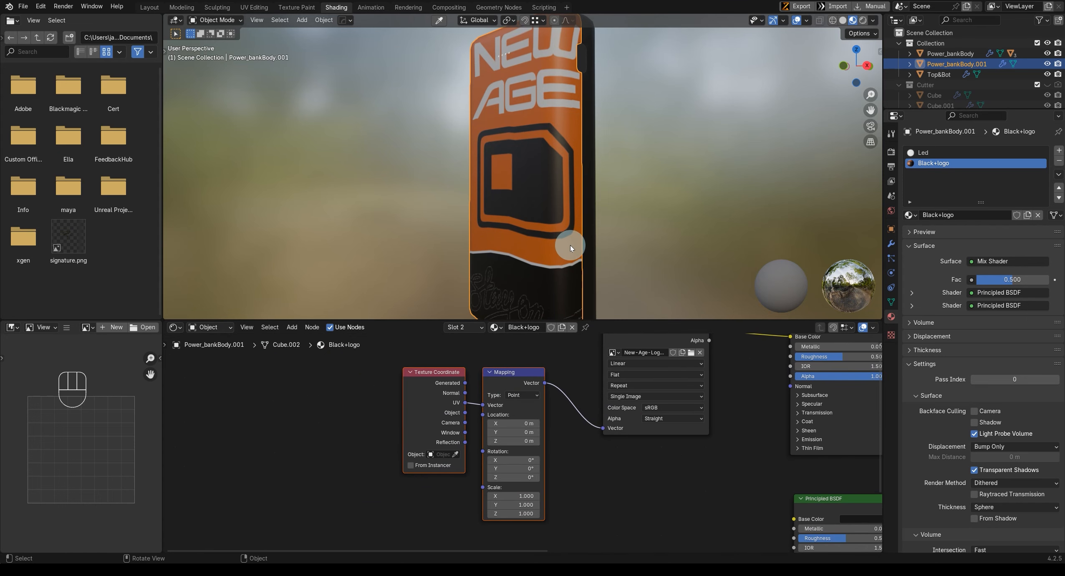
Step: Put the front half in Edit Mode, and turn the image editor into a wider UV Editor
key("Tab")
scroll(463, 268, "down", 3)
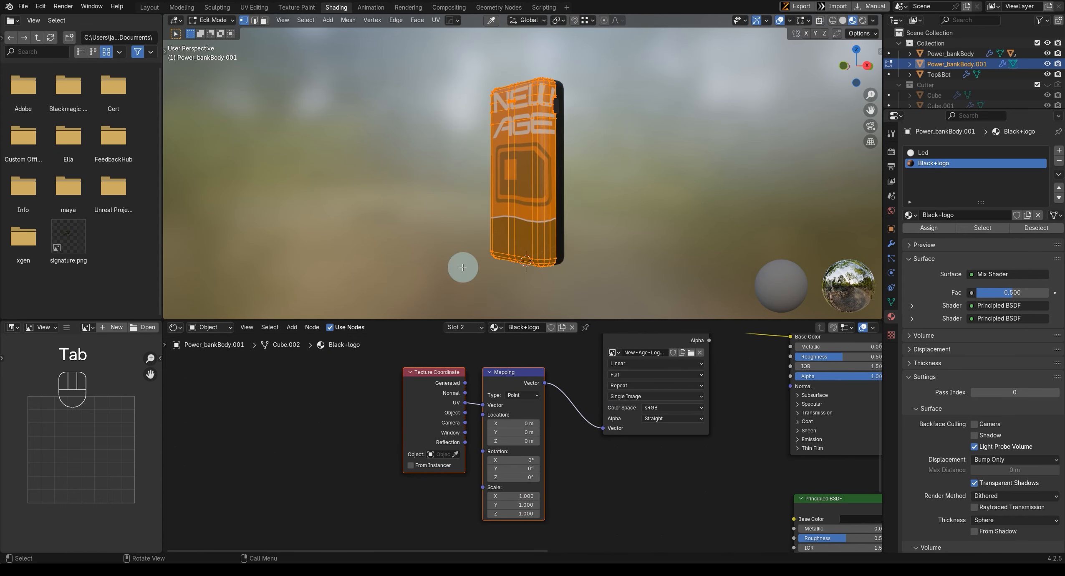
left_click(12, 327)
left_click(25, 378)
left_click_drag(162, 404, 273, 399)
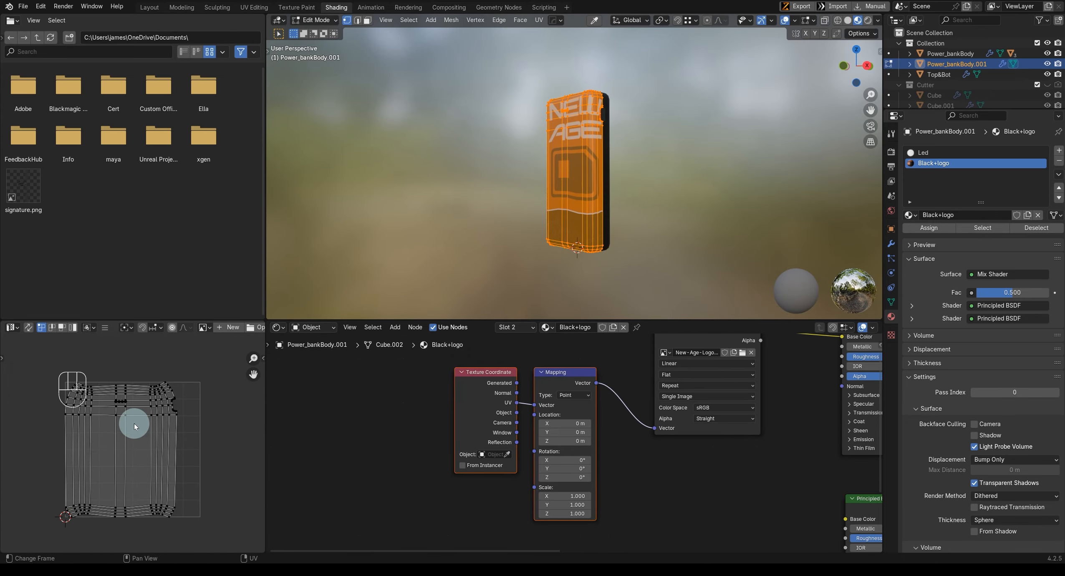
Step: Select all of the front half's UVs and scale them up by about 3.02
key("a")
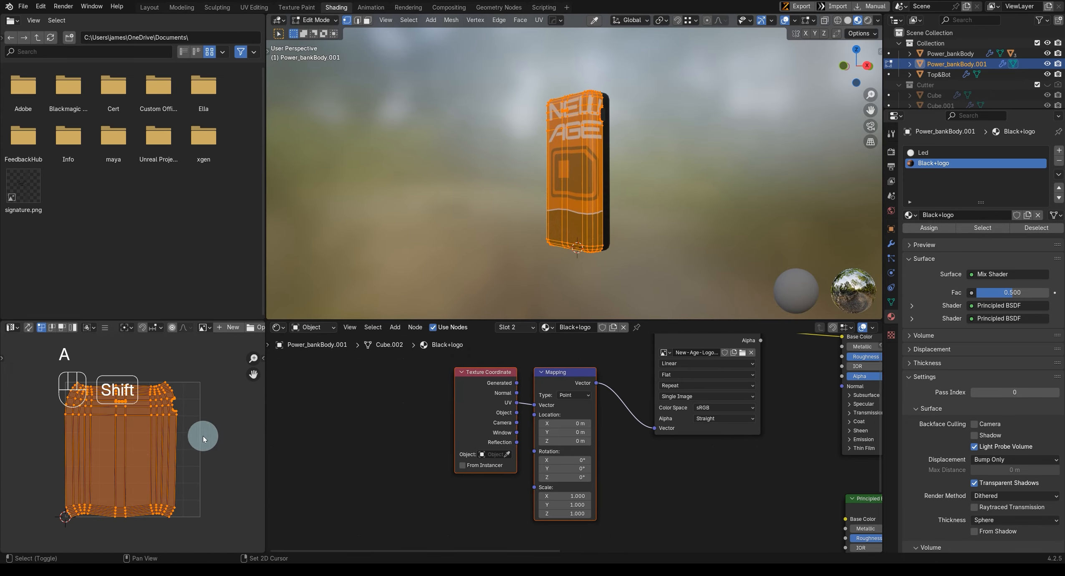
key("s")
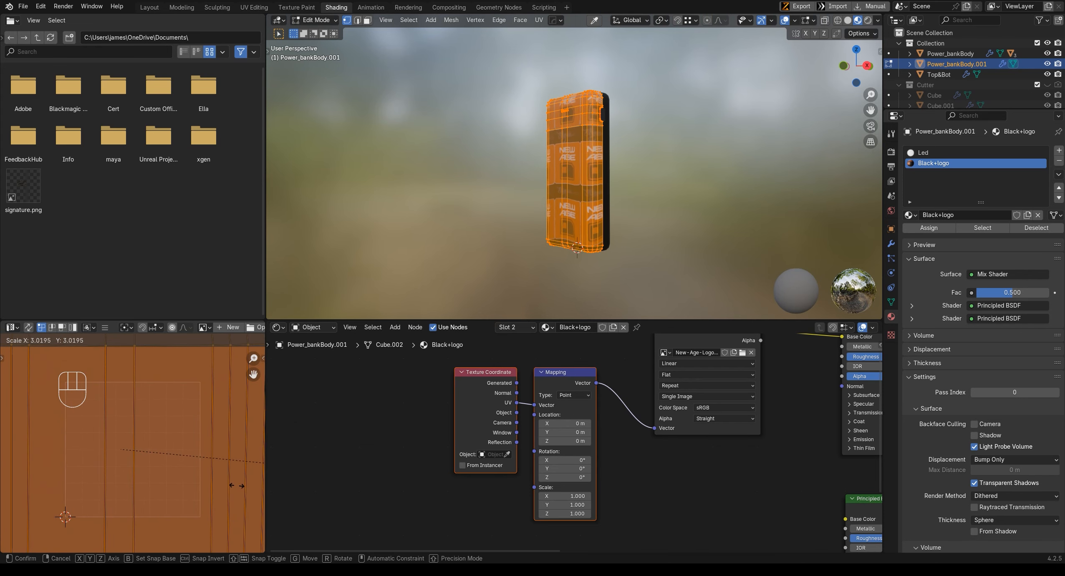
left_click(237, 487)
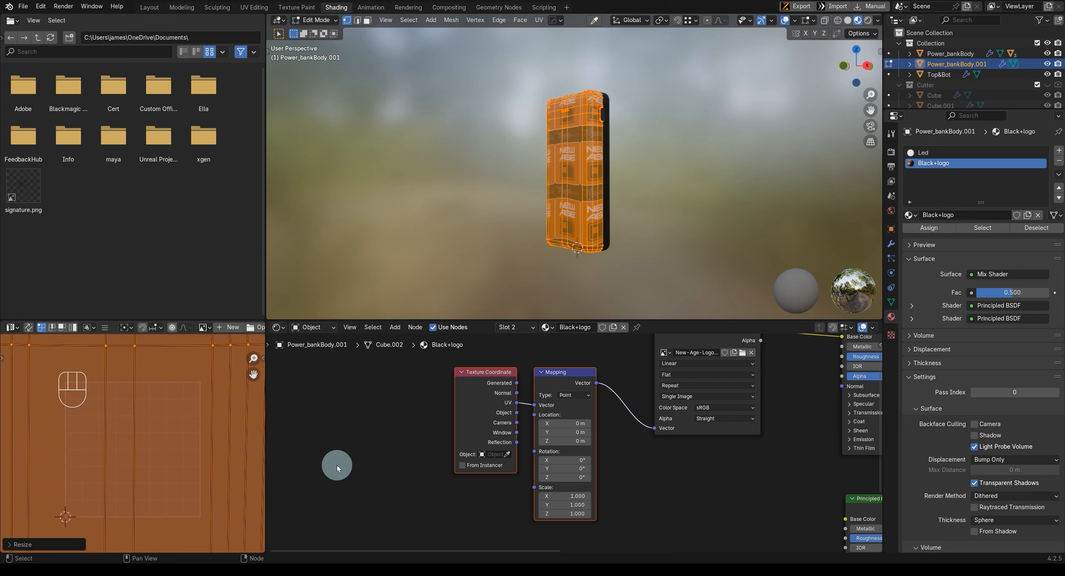
Step: Set the New-Age-Logo.png texture's extension to Clip and check the single logo on the body outside Edit Mode
scroll(725, 457, "up", 2)
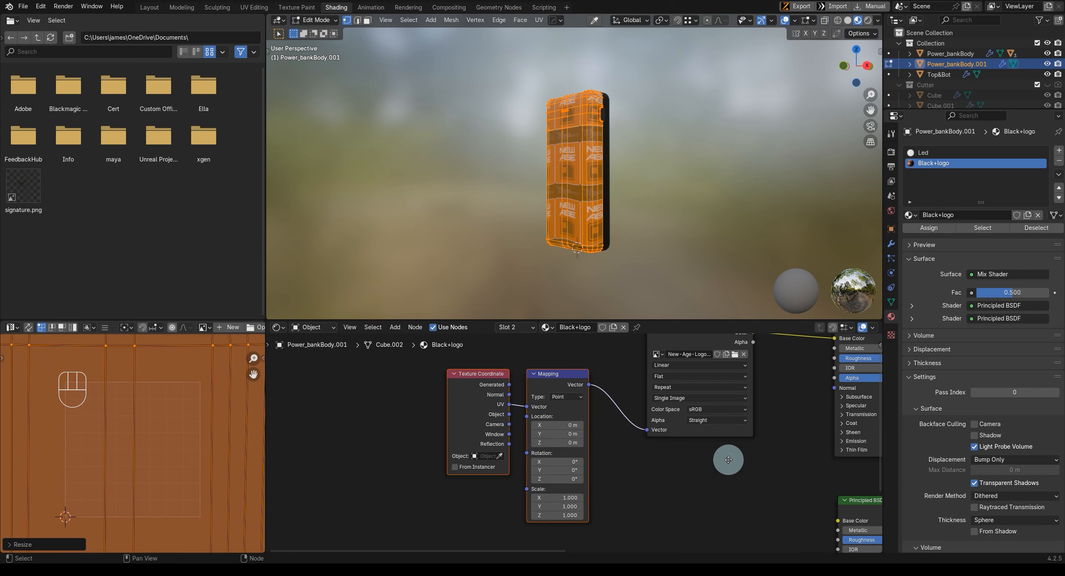
left_click(675, 377)
left_click(520, 368)
left_click(642, 389)
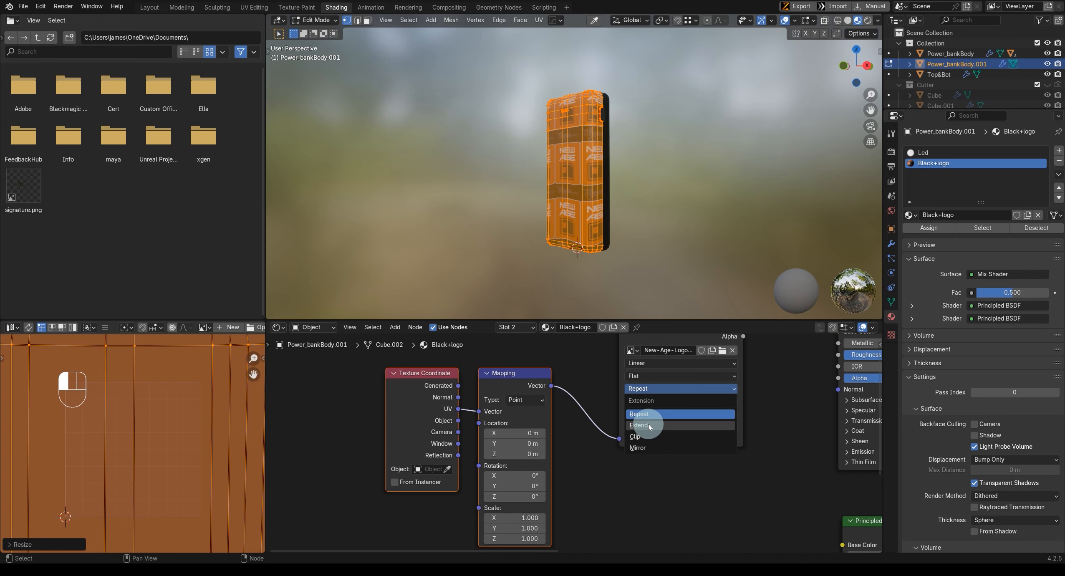
left_click(648, 437)
middle_click_drag(624, 228, 647, 292)
scroll(574, 274, "up", 3)
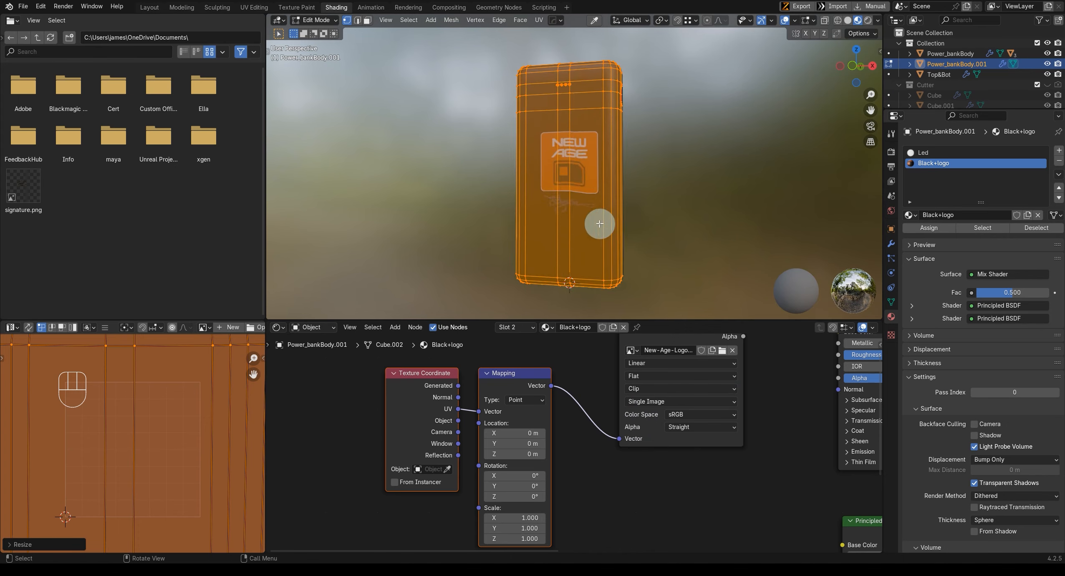
key("Tab")
middle_click_drag(599, 194, 633, 216)
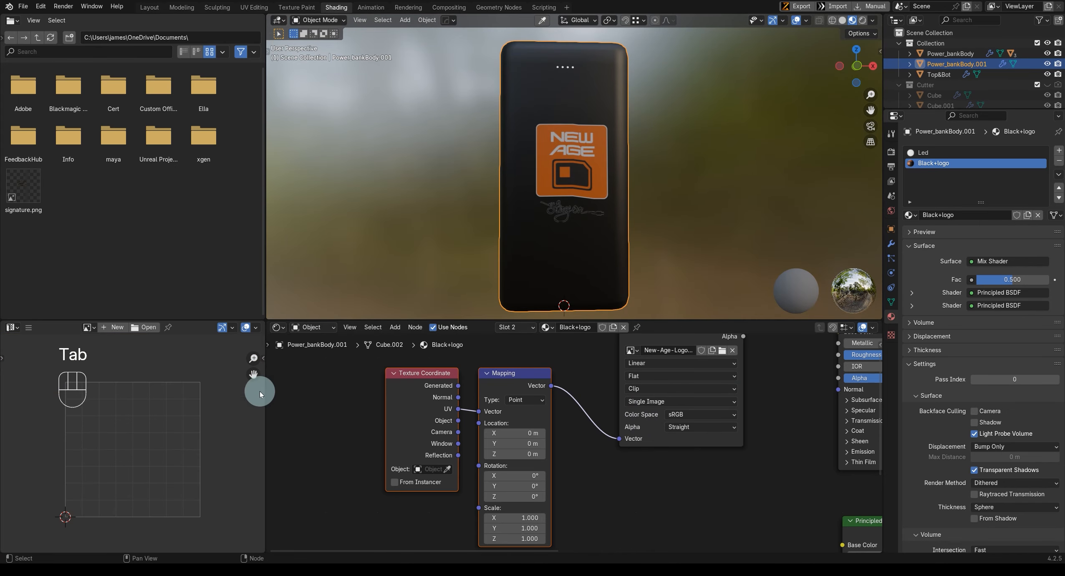
key("Tab")
scroll(143, 509, "down", 5)
scroll(148, 485, "up", 2)
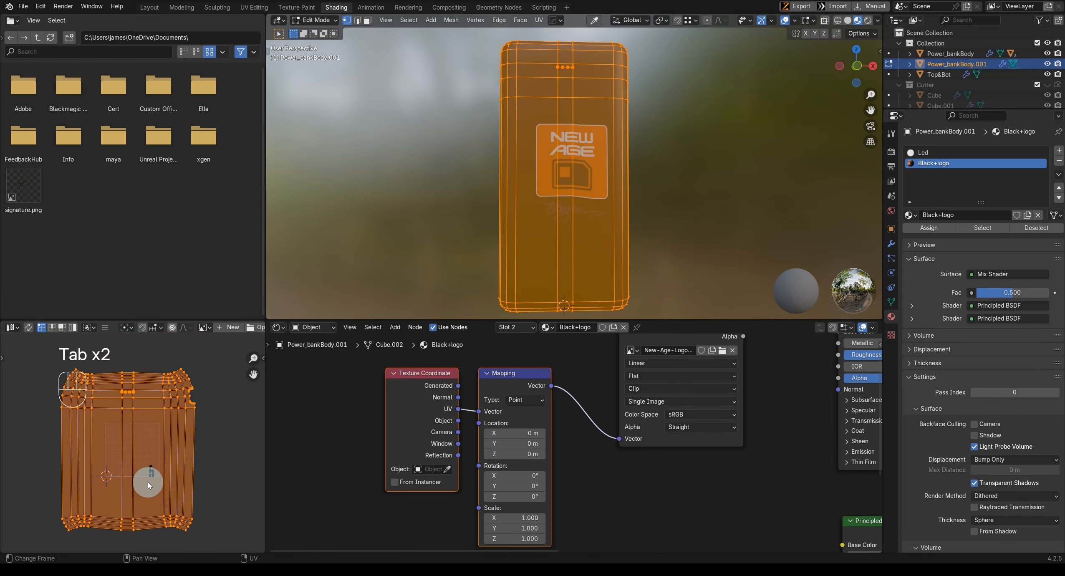
scroll(148, 485, "up", 3)
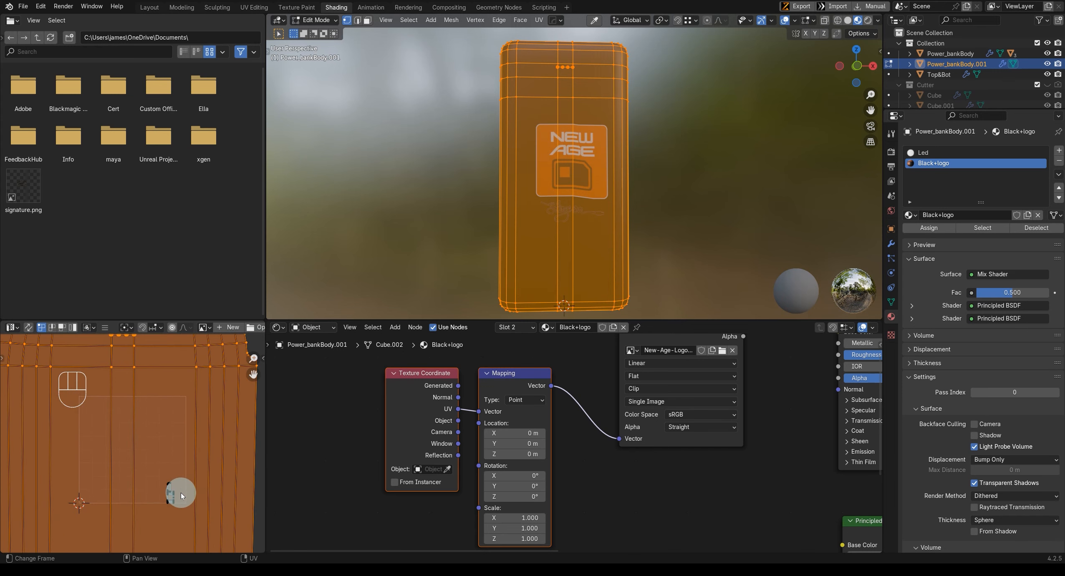
scroll(178, 494, "down", 2)
key("s")
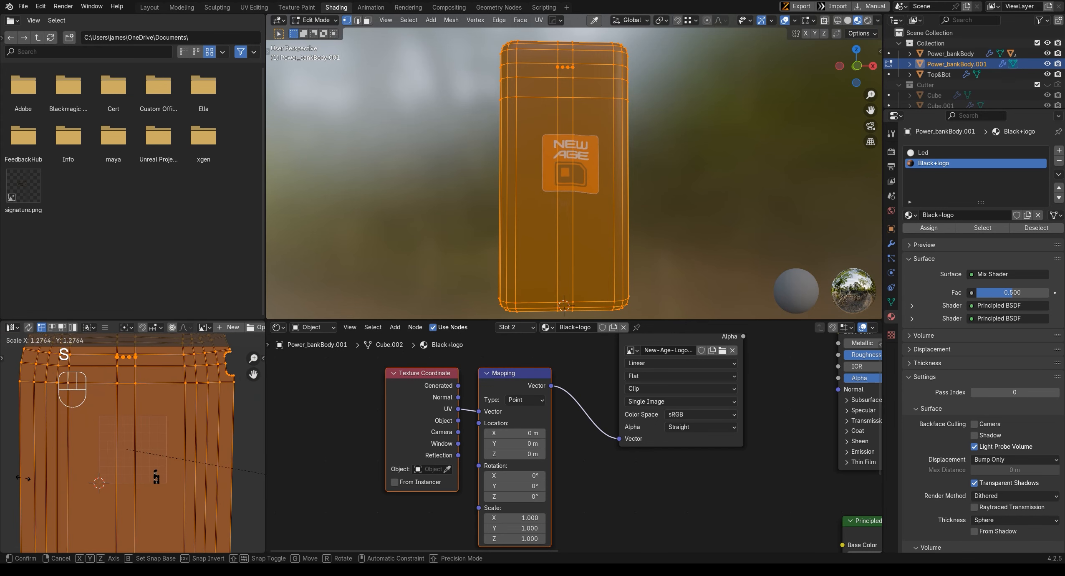
right_click(33, 480)
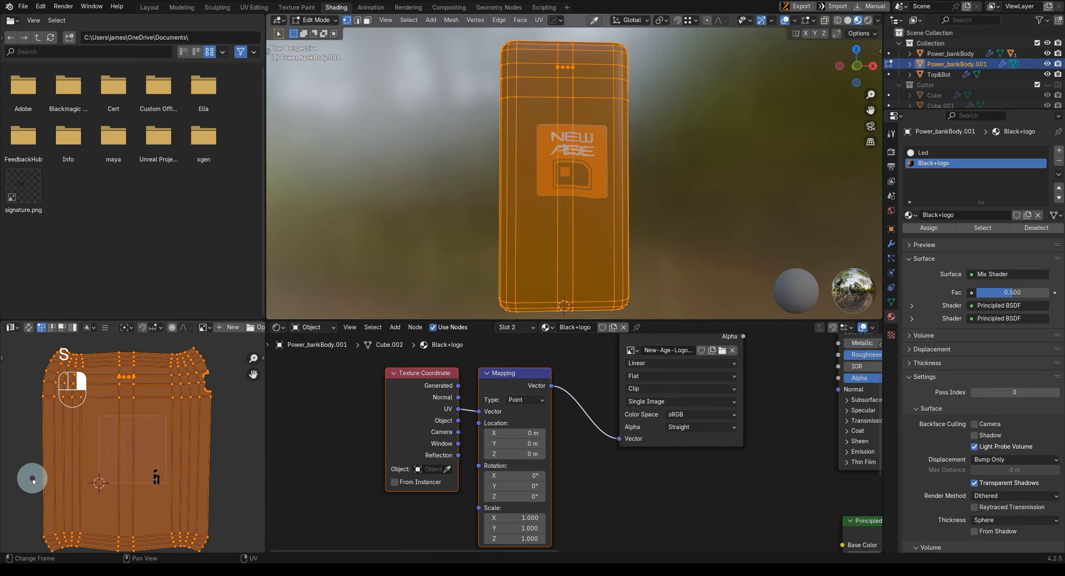
Step: Try the Extend extension on the logo texture and revert it to Clip
left_click(670, 392)
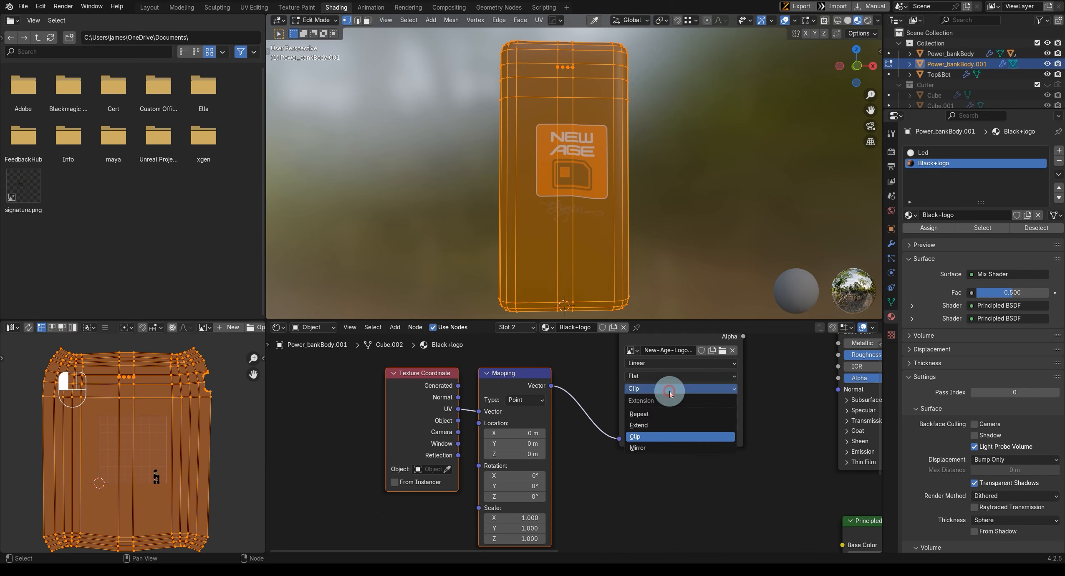
left_click(654, 426)
left_click(646, 391)
left_click(645, 437)
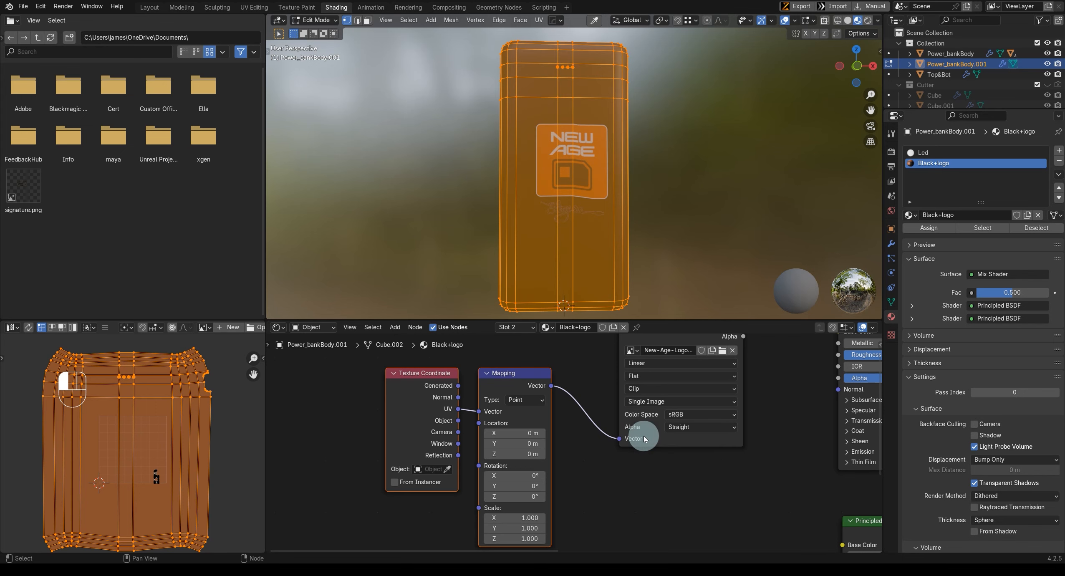
middle_click_drag(616, 158, 533, 195)
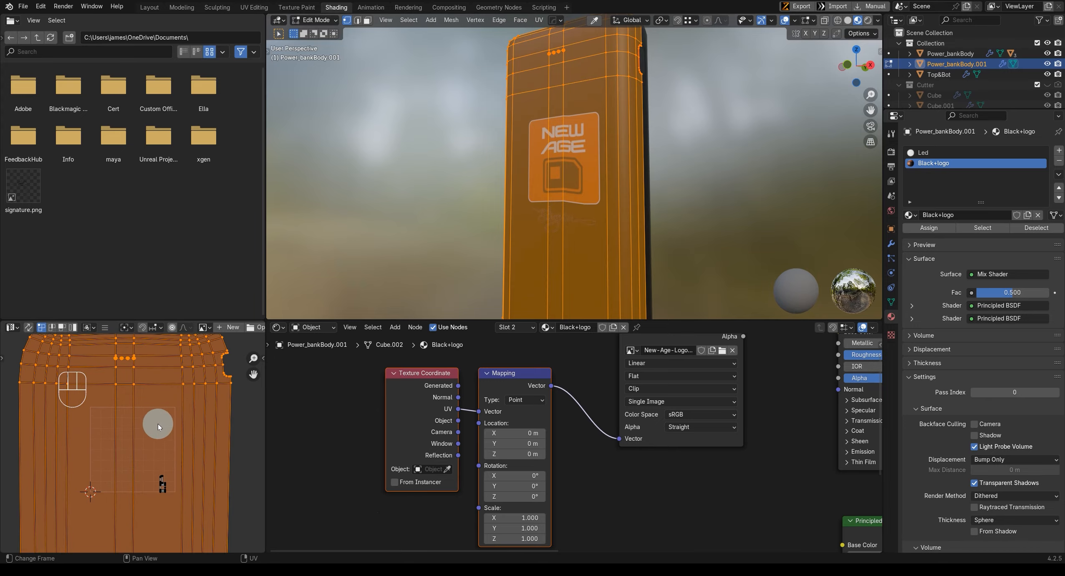
Step: Flatten the lower horizontal UV edge loop along Y in the maximized UV Editor and pin it
key("ctrl+space")
scroll(557, 329, "up", 4)
scroll(563, 347, "up", 2, "shift")
scroll(563, 347, "down", 3)
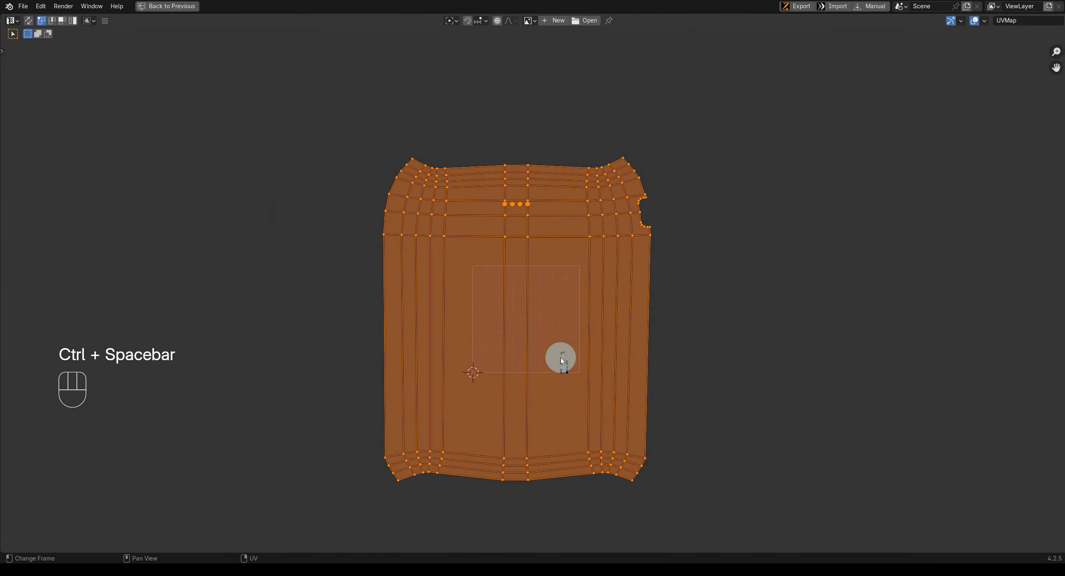
scroll(541, 362, "down", 2, "shift")
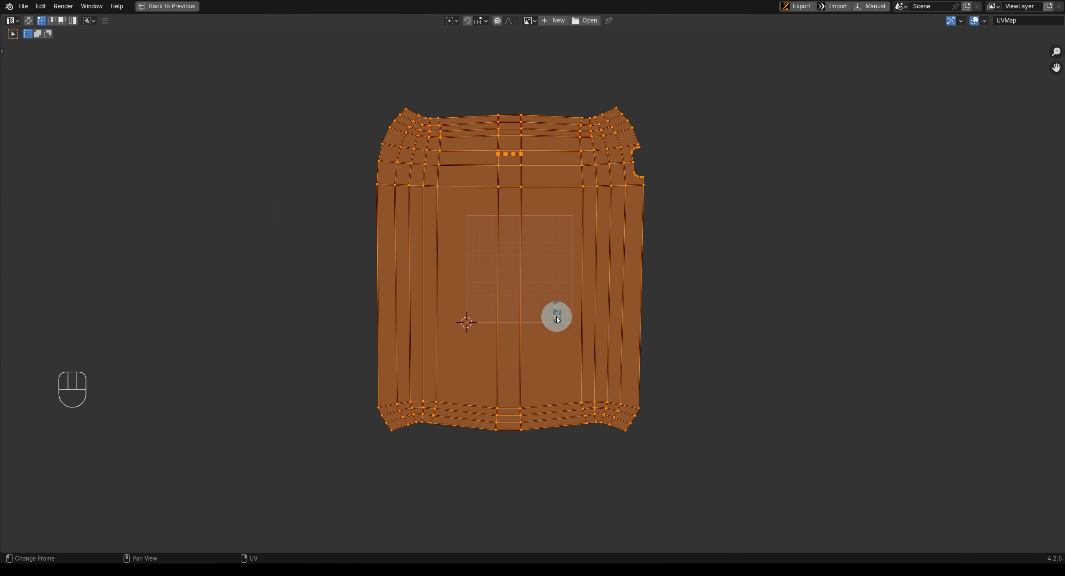
left_click(545, 404, "alt")
scroll(573, 411, "up", 1)
key("s")
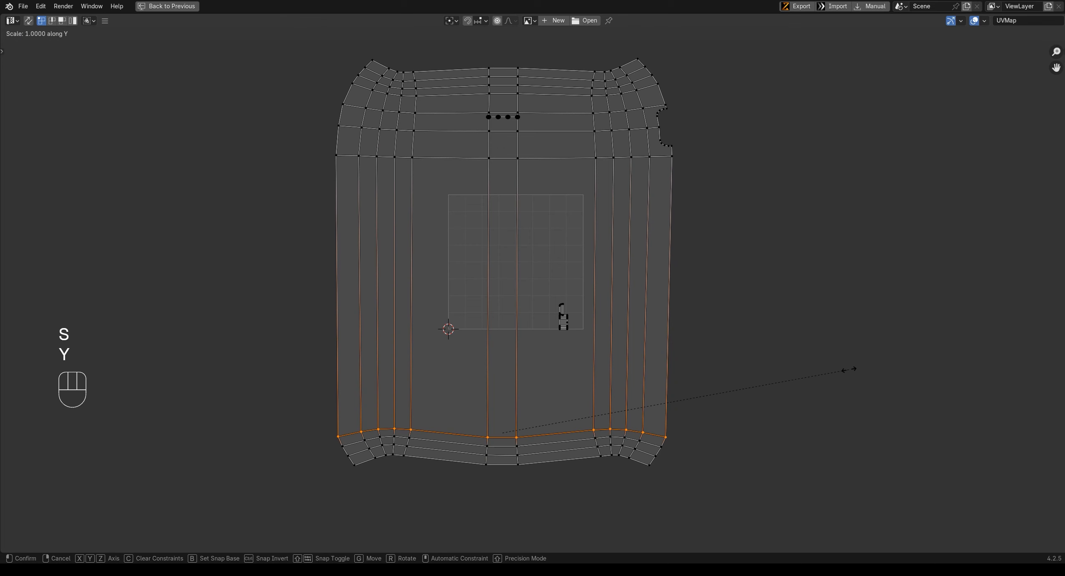
left_click(850, 372)
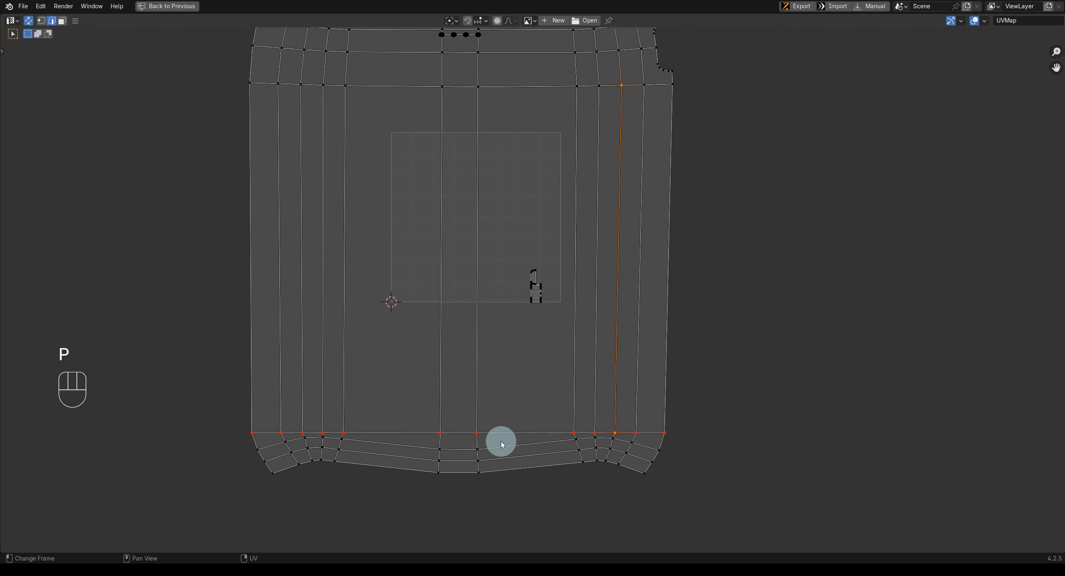
Step: Select the whole UV layout, examine its four LED circles up close, and restore the editor layout
key("a")
middle_click_drag(613, 338, 606, 397)
middle_click_drag(673, 351, 722, 517, "shift")
scroll(665, 439, "up", 4)
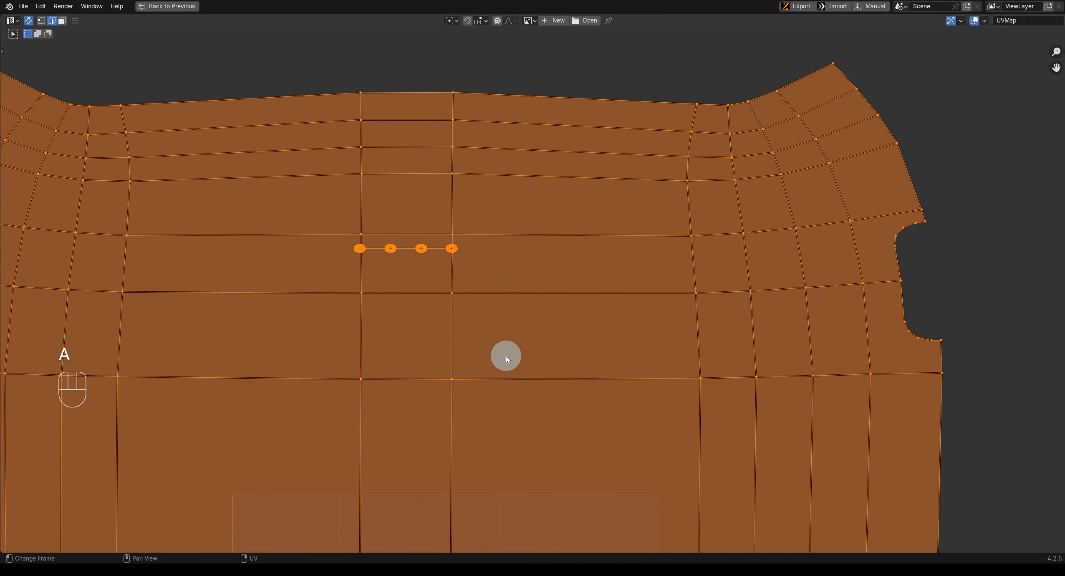
scroll(505, 356, "up", 4)
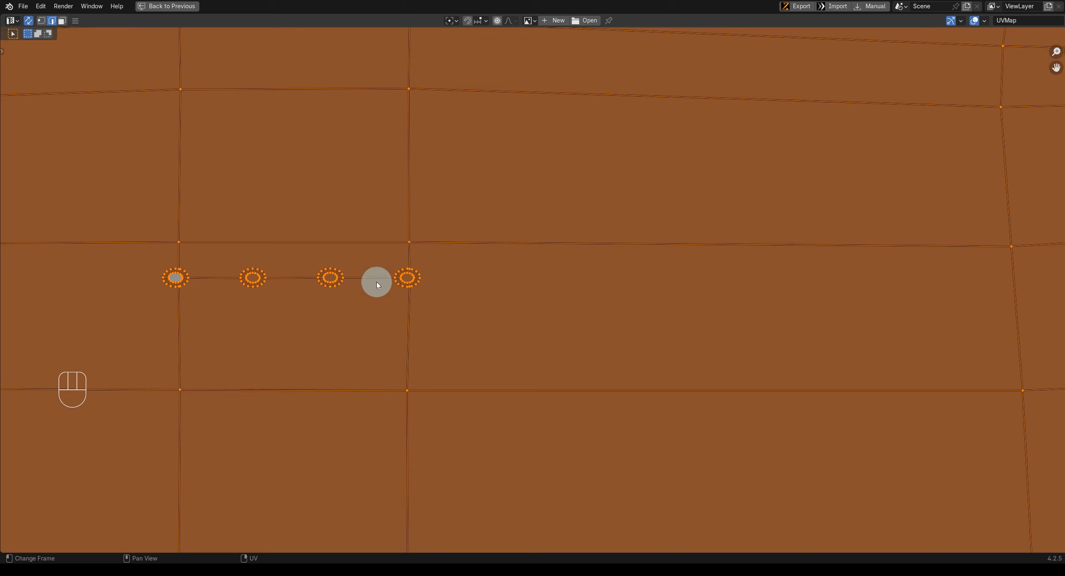
scroll(394, 290, "down", 3)
key("ctrl+space")
Step: Select the faces of the four LED circles on the front half and mark seams around them
middle_click_drag(533, 208, 538, 318, "shift")
scroll(581, 189, "up", 4)
middle_click_drag(577, 156, 578, 215, "shift")
middle_click_drag(528, 212, 557, 210)
scroll(557, 209, "up", 7)
middle_click_drag(455, 211, 521, 213, "shift")
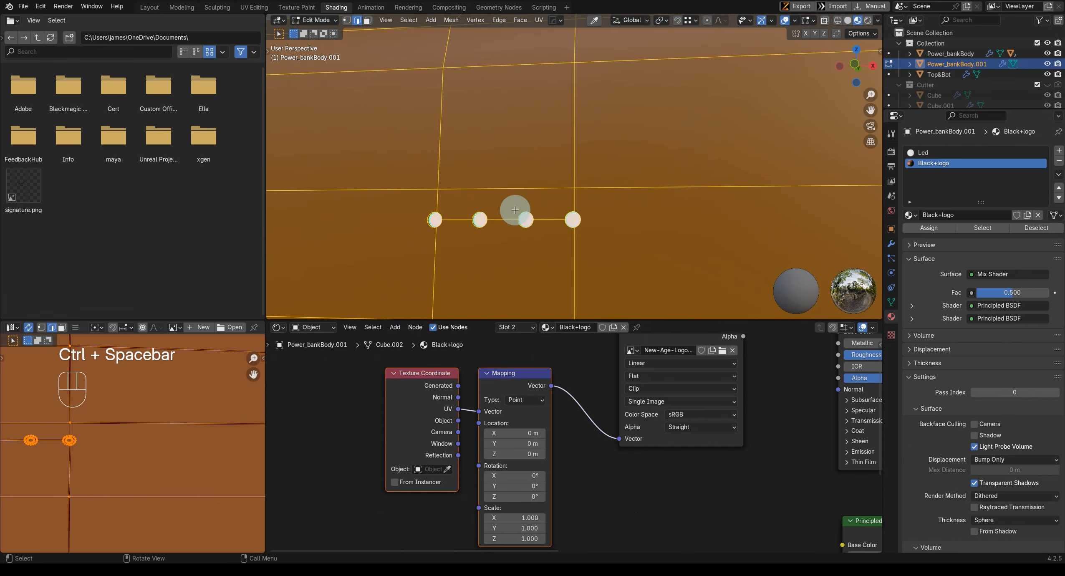
key("Tab")
left_click(613, 212)
scroll(559, 230, "up", 2)
left_click(564, 250)
mouse_move(565, 250)
middle_mouse_down()
mouse_move(571, 265)
mouse_move(610, 263)
mouse_move(597, 244)
mouse_move(562, 245)
middle_mouse_up()
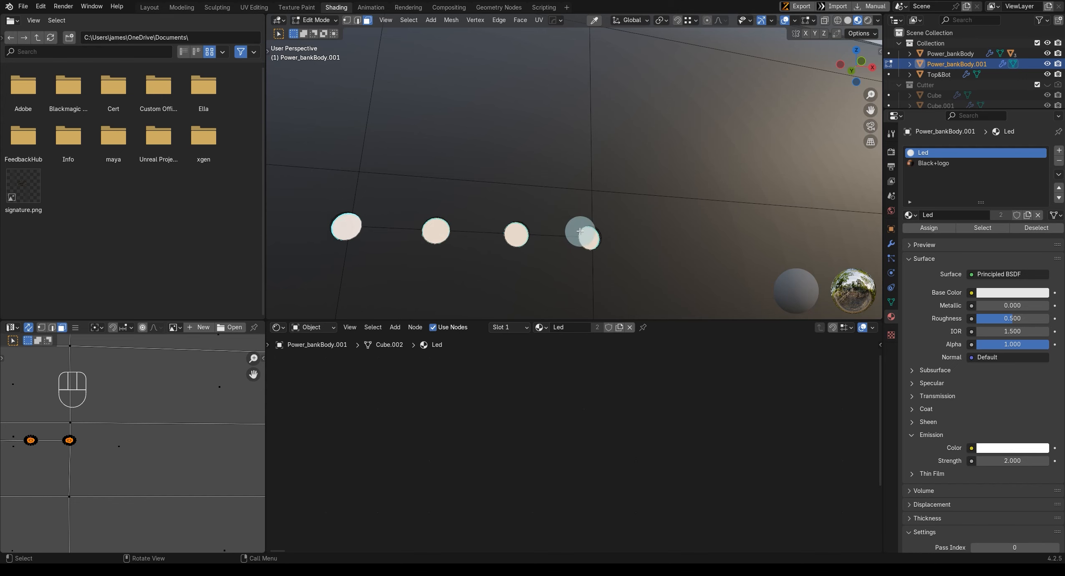
key("ctrl+e")
left_click(557, 234)
scroll(556, 234, "down", 3)
mouse_move(556, 234)
middle_mouse_down()
mouse_move(483, 264)
mouse_move(563, 242)
middle_mouse_up()
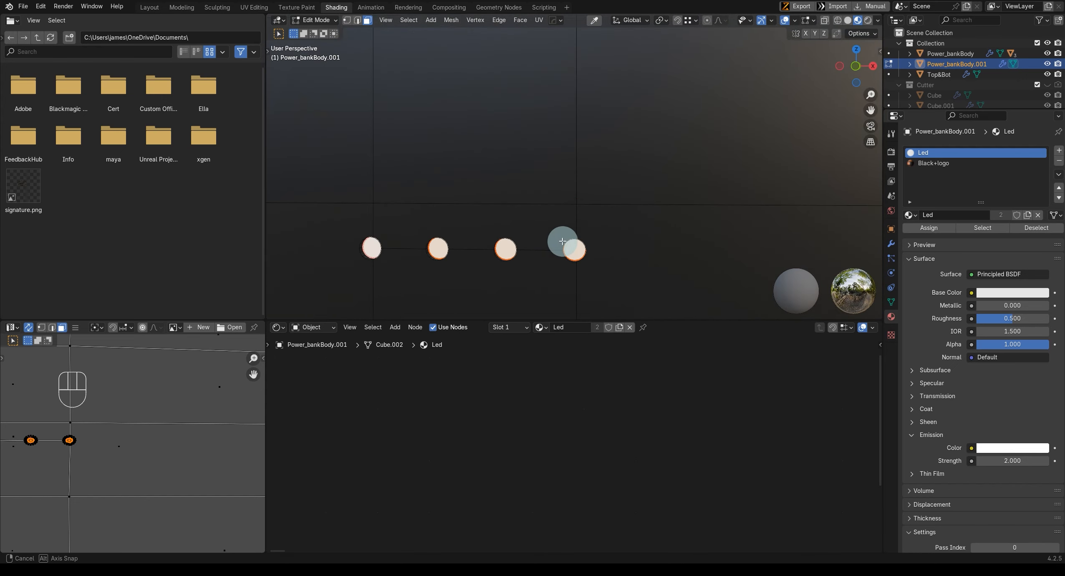
Step: Select all of the front half's faces in the maximized UV Editor and unwrap them again
scroll(557, 245, "down", 5)
scroll(151, 444, "down", 3)
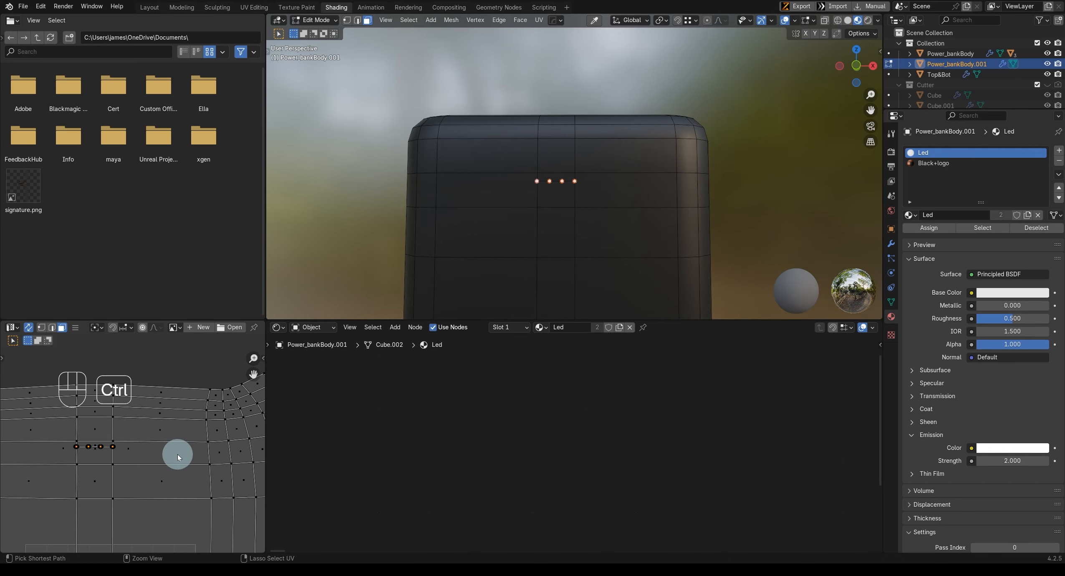
key("ctrl+space")
scroll(543, 350, "up", 3)
key("a")
scroll(543, 375, "down", 7)
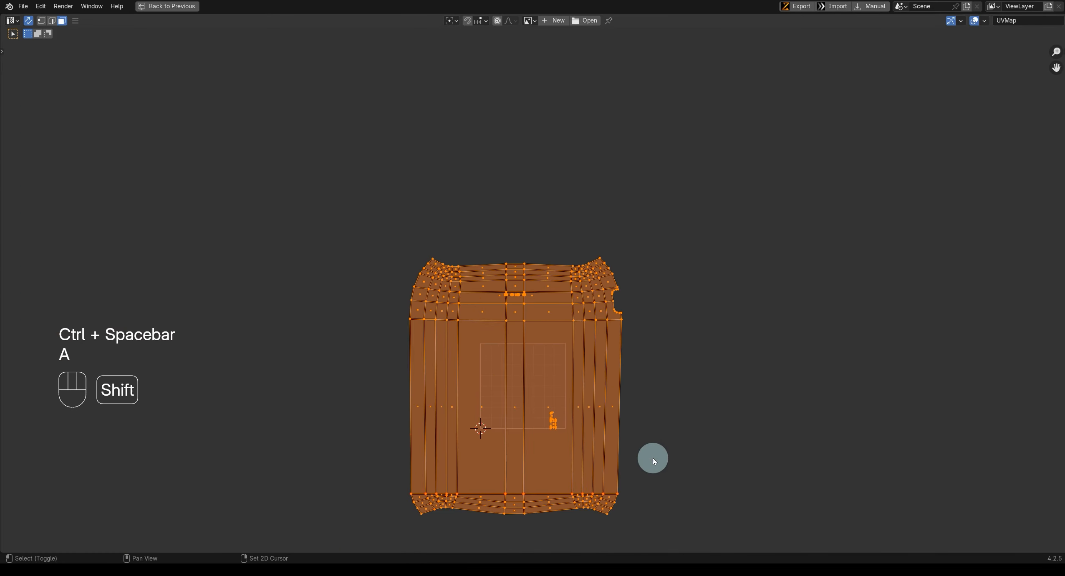
scroll(658, 376, "up", 1)
key("u")
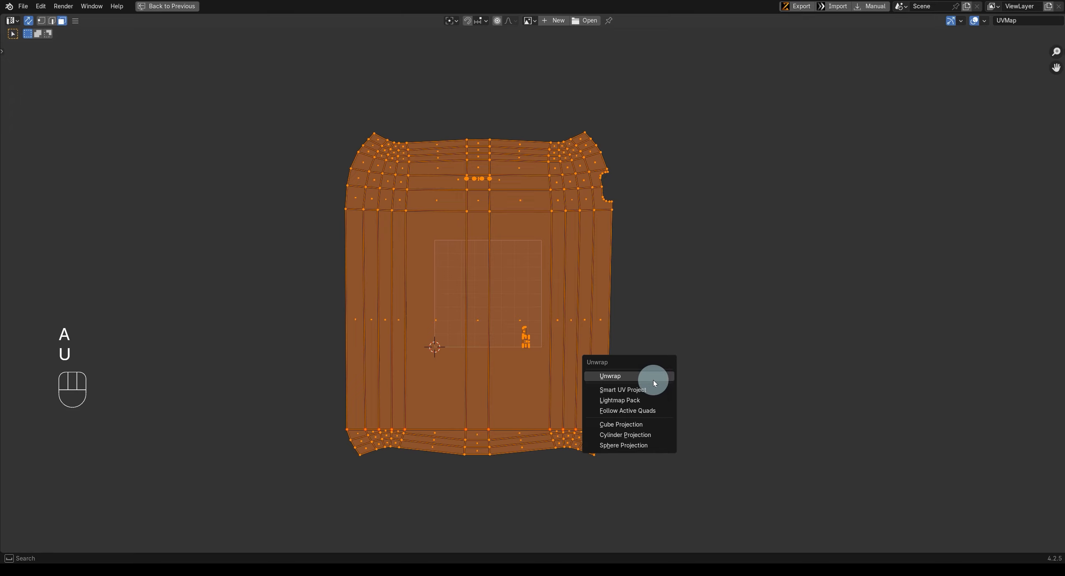
left_click(653, 382)
Step: Examine the separate UV islands inside the new unwrap and restore the editor layout
scroll(509, 347, "up", 2, "shift")
scroll(516, 377, "up", 4)
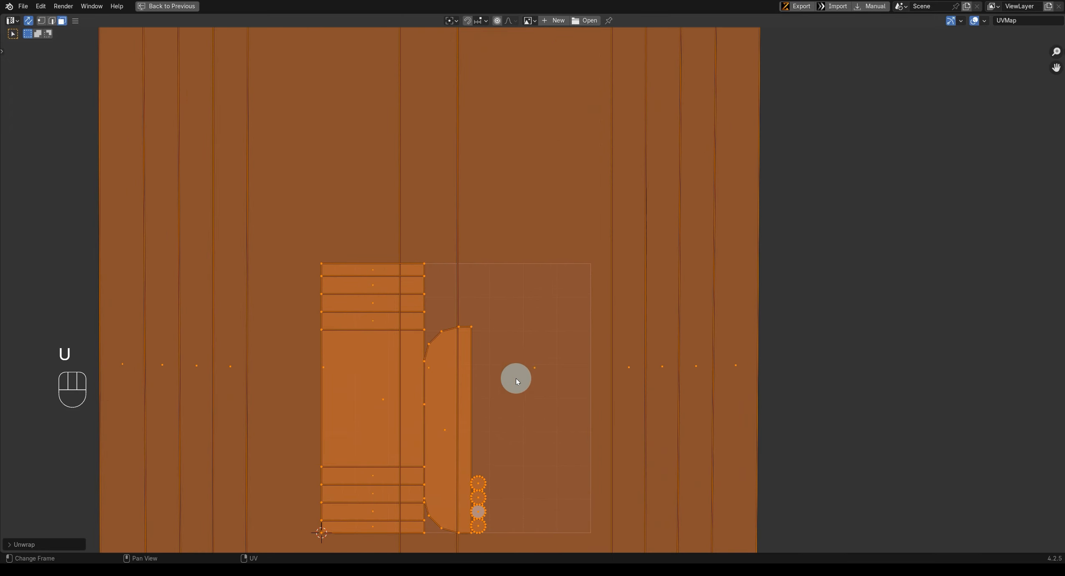
middle_click_drag(516, 378, 514, 267, "shift")
scroll(502, 354, "down", 4)
scroll(528, 404, "up", 3)
middle_click_drag(513, 404, 540, 457, "shift")
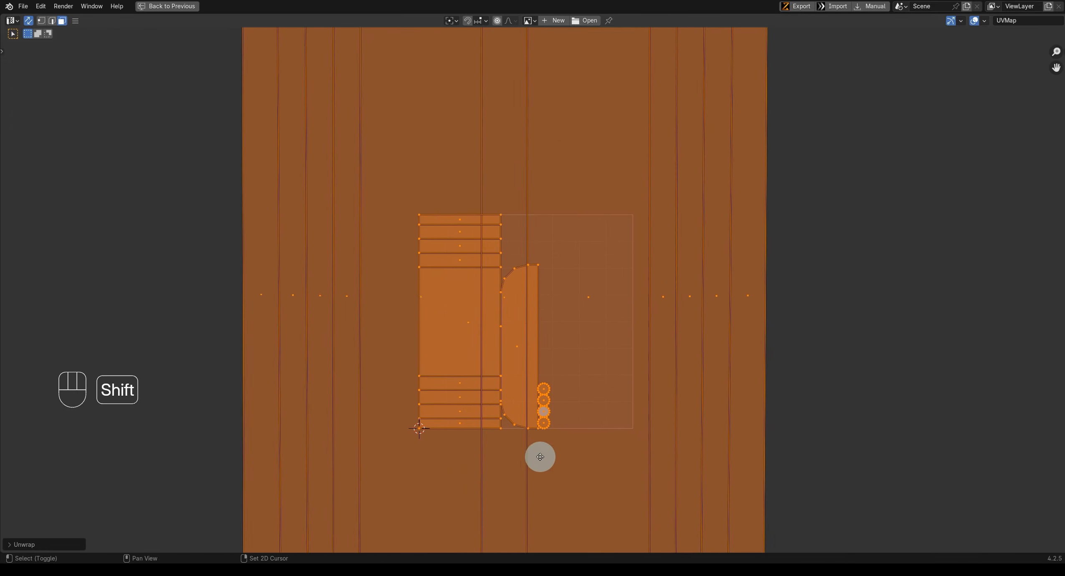
scroll(526, 397, "up", 4, "shift")
scroll(524, 207, "down", 2)
scroll(526, 218, "up", 1)
key("ctrl+space")
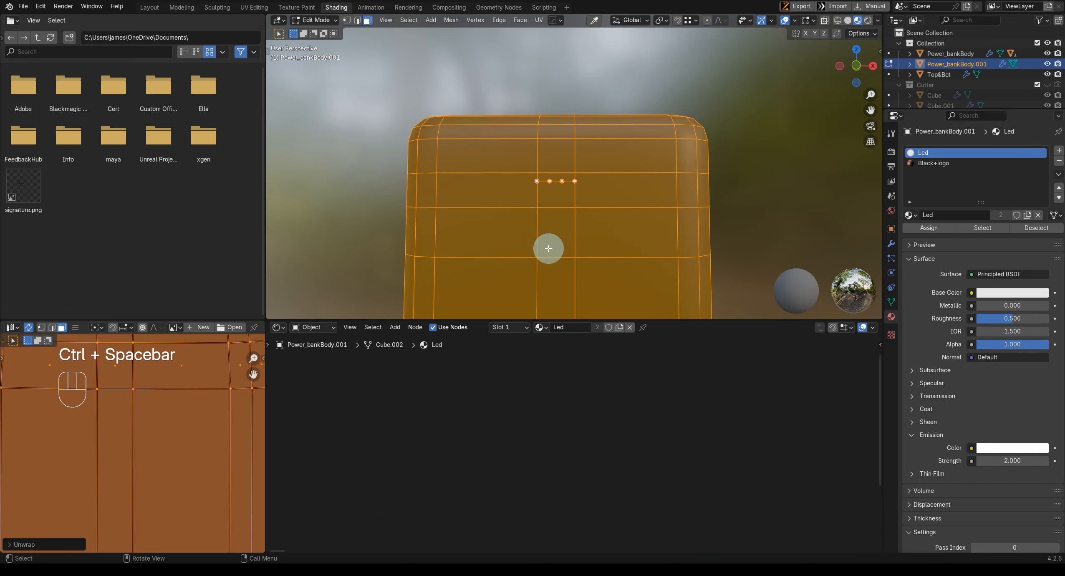
Step: Widen all of the UVs along X until the logo on the body looks roughly square
scroll(548, 248, "down", 5)
scroll(554, 202, "up", 2)
middle_click_drag(559, 245, 570, 174, "shift")
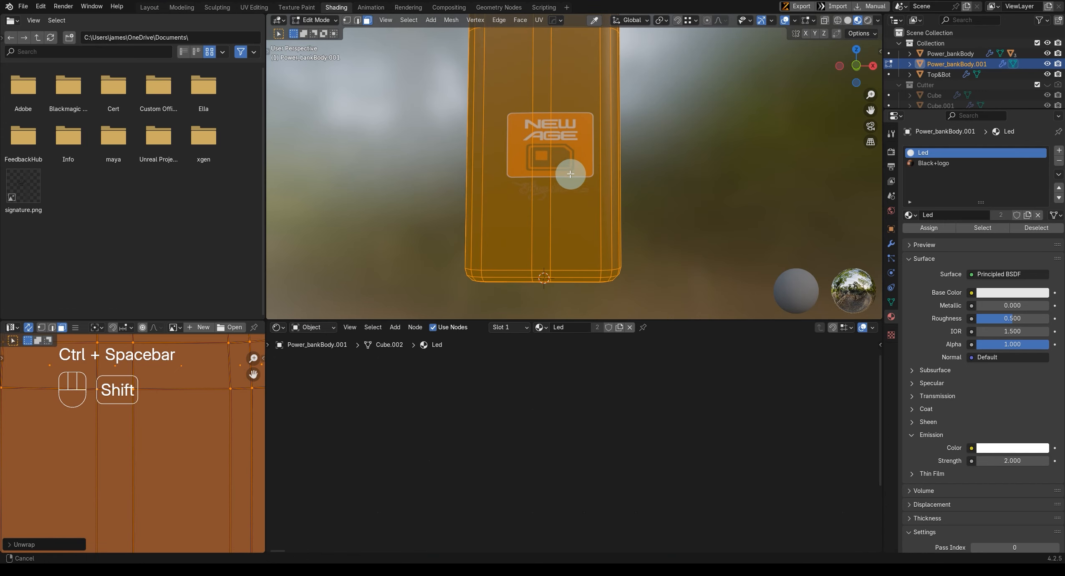
scroll(569, 179, "up", 1)
scroll(175, 407, "down", 5)
middle_click_drag(199, 499, 197, 446, "shift")
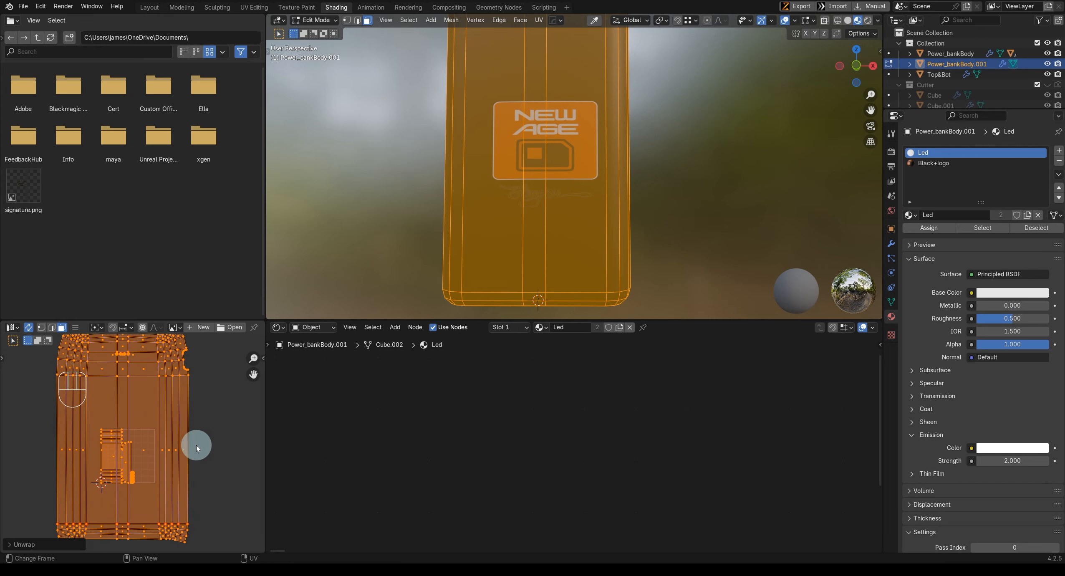
key("s")
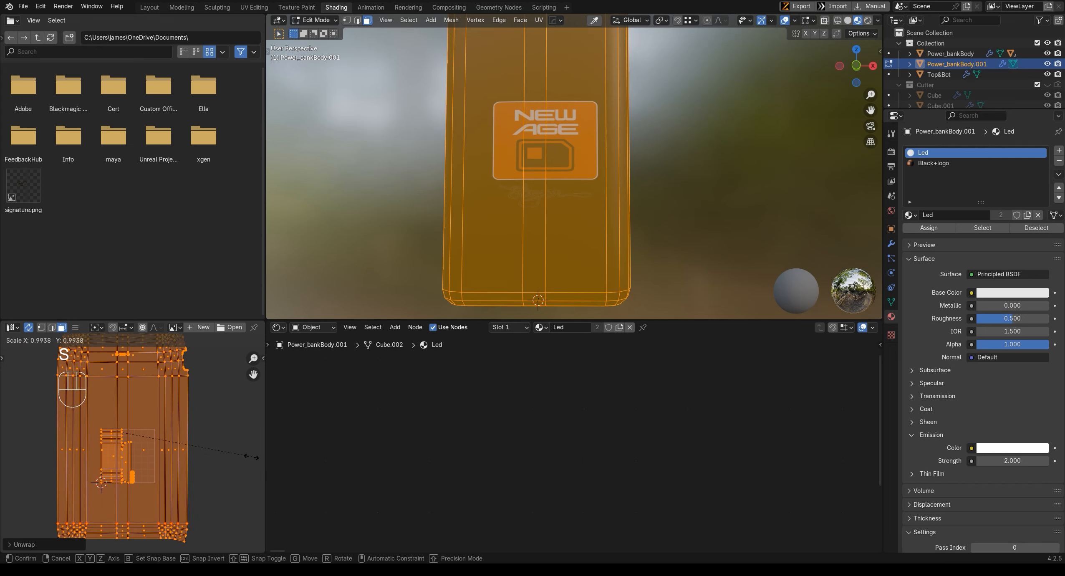
key("x")
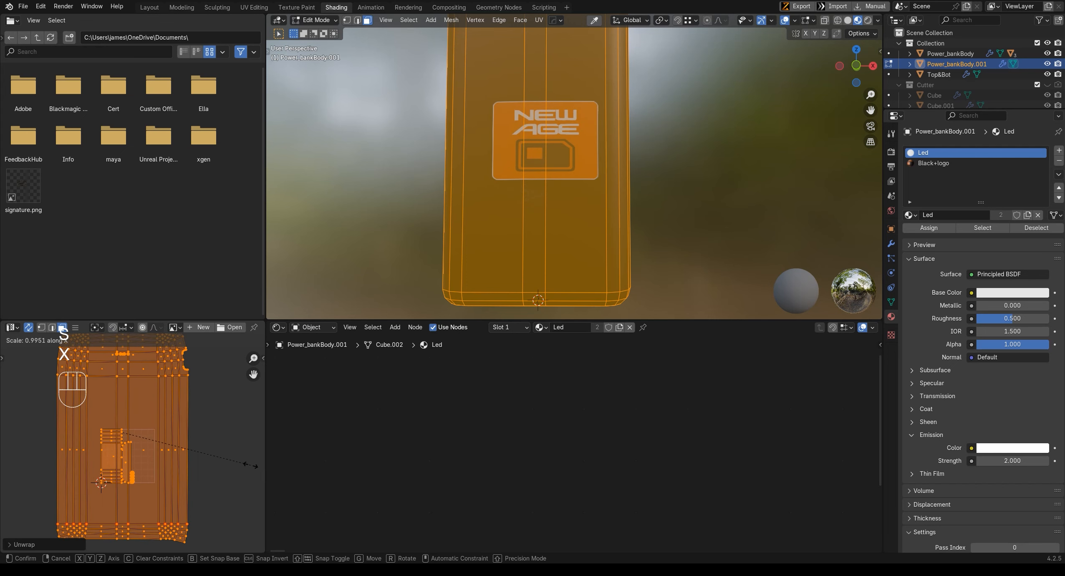
left_click(25, 474)
Step: Move all UVs down along Y to raise the logo, and check it in Object Mode from the front
key("g")
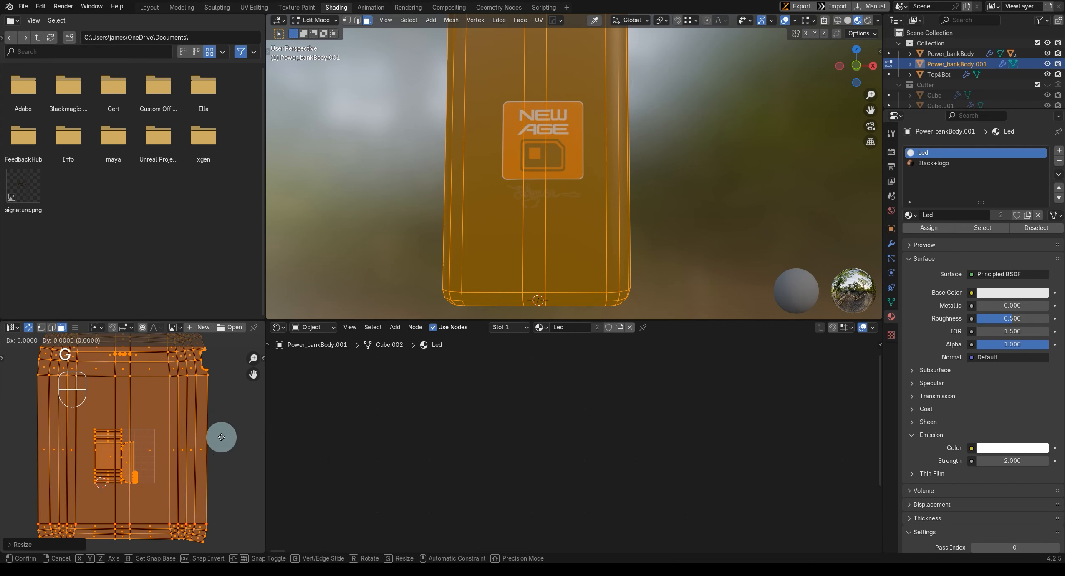
key("y")
left_click(222, 466)
key("shift+c")
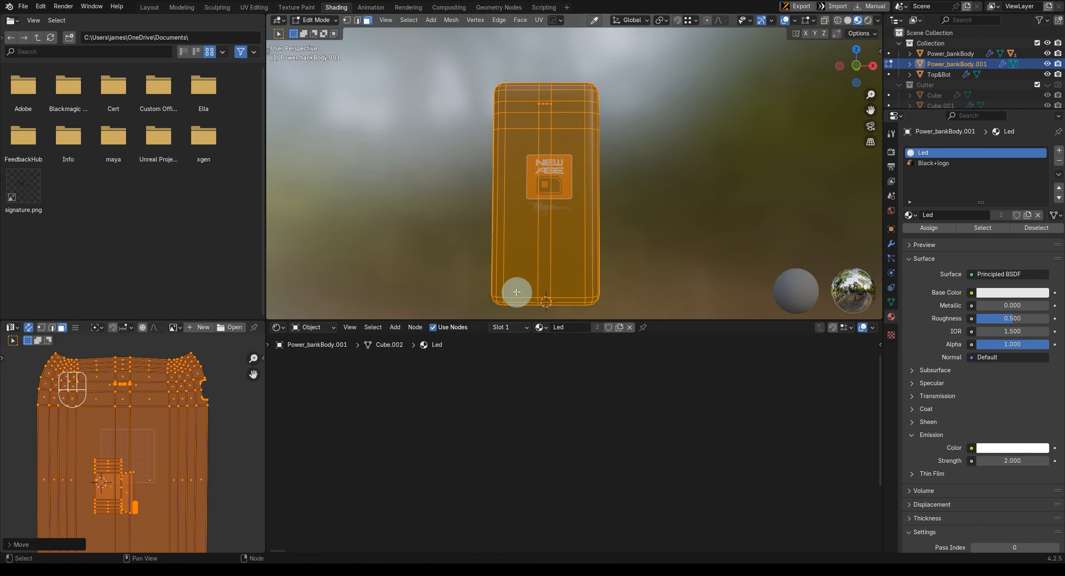
key("Tab")
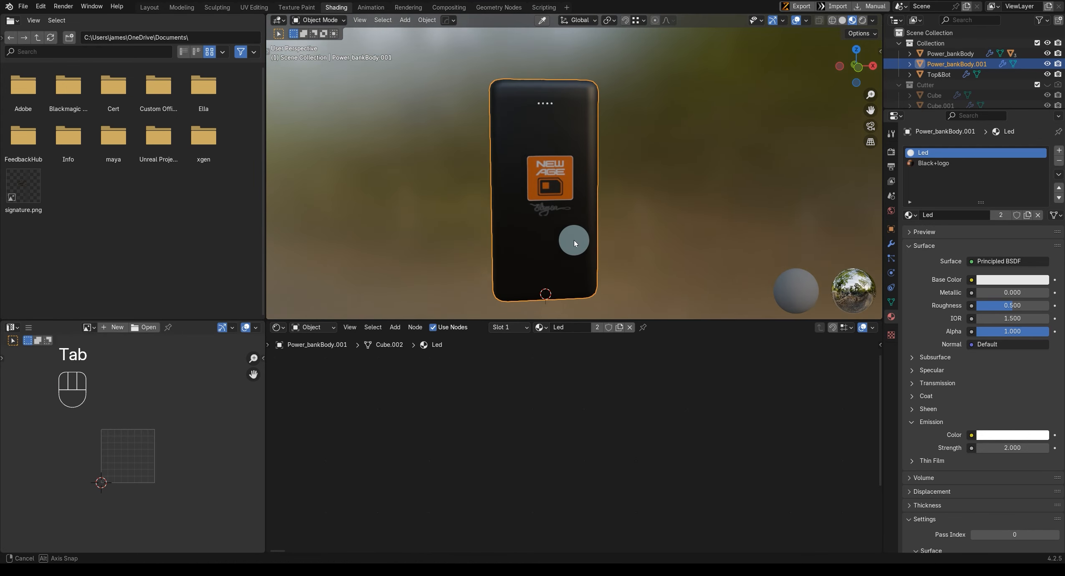
key("KP_1")
scroll(574, 242, "up", 1)
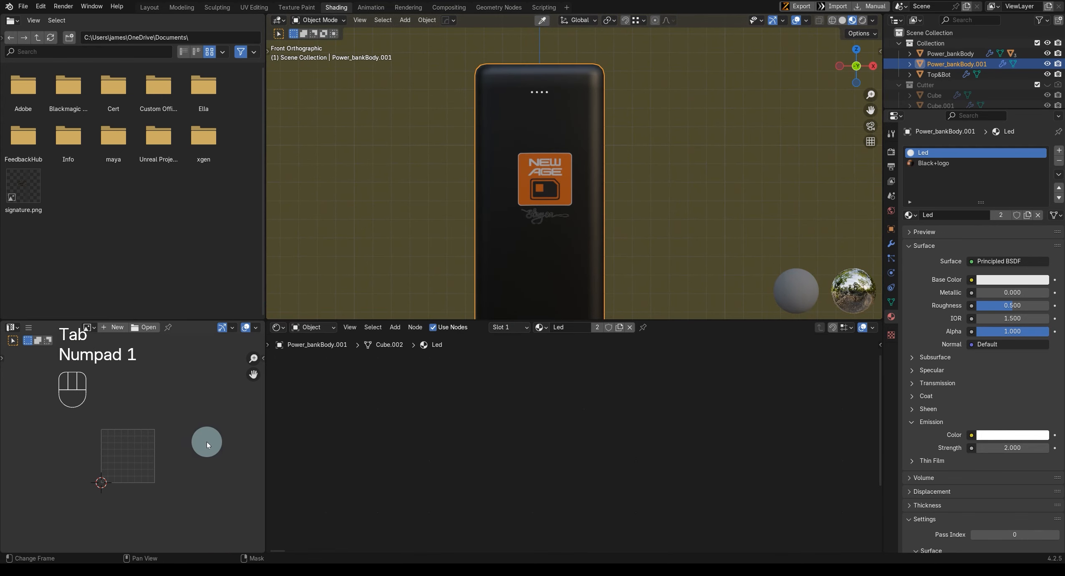
Step: Shift all of the front half's UVs slightly sideways to centre the logo on the body, and return to Object Mode
key("Tab")
key("g")
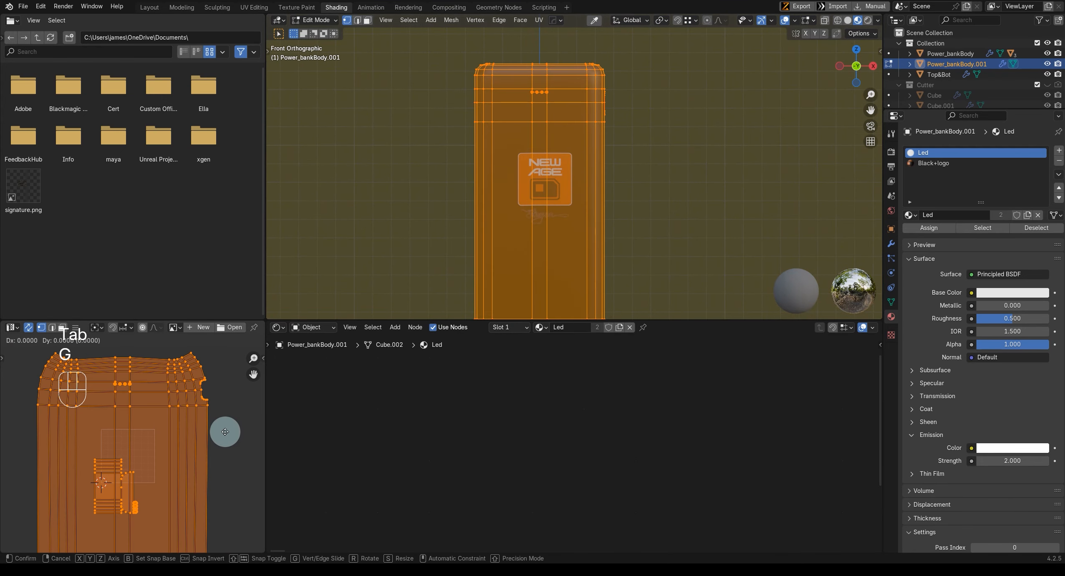
left_click(247, 432)
key("Tab")
Step: Examine the logo and the signature beneath it on the front body up close and from several angles
mouse_move(622, 150)
middle_mouse_down()
mouse_move(525, 175)
mouse_move(626, 151)
middle_mouse_up()
scroll(556, 186, "up", 4)
mouse_move(552, 189)
middle_mouse_down("shift")
mouse_move(586, 153)
mouse_move(601, 196)
mouse_move(530, 188)
mouse_move(587, 195)
mouse_move(570, 199)
mouse_move(603, 213)
mouse_move(568, 221)
mouse_move(601, 171)
mouse_move(620, 179)
mouse_move(558, 184)
mouse_move(639, 196)
mouse_move(643, 184)
mouse_move(591, 196)
mouse_move(646, 187)
mouse_move(584, 191)
mouse_move(598, 166)
mouse_move(556, 171)
mouse_move(599, 180)
mouse_move(583, 169)
middle_mouse_up("shift")
scroll(586, 153, "up", 4)
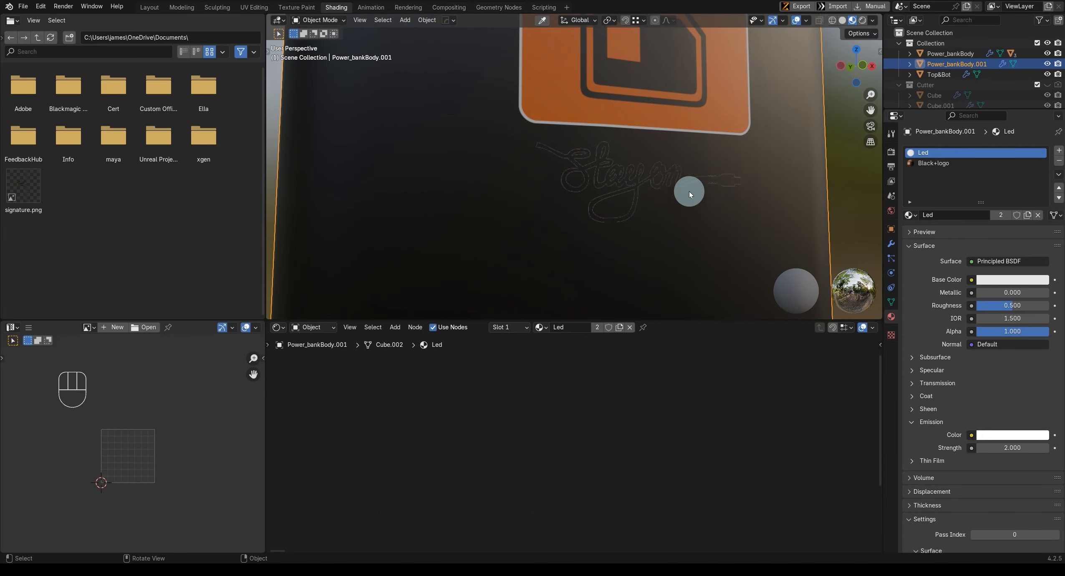
middle_click_drag(689, 192, 604, 226)
scroll(604, 226, "down", 3)
middle_click_drag(595, 182, 569, 156)
scroll(581, 191, "down", 2)
scroll(581, 191, "up", 3)
middle_click_drag(581, 190, 599, 179)
scroll(598, 178, "down", 2)
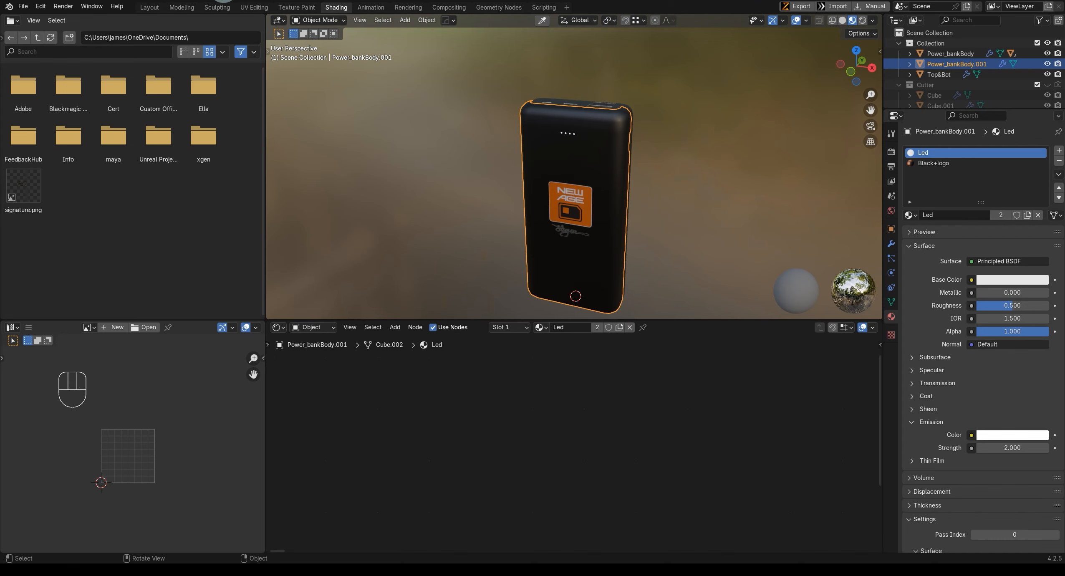
Step: Switch to the Layout workspace and add a plane mesh under the power bank
left_click(146, 8)
middle_click_drag(540, 273, 489, 326)
scroll(490, 326, "down", 2)
key("KP_1")
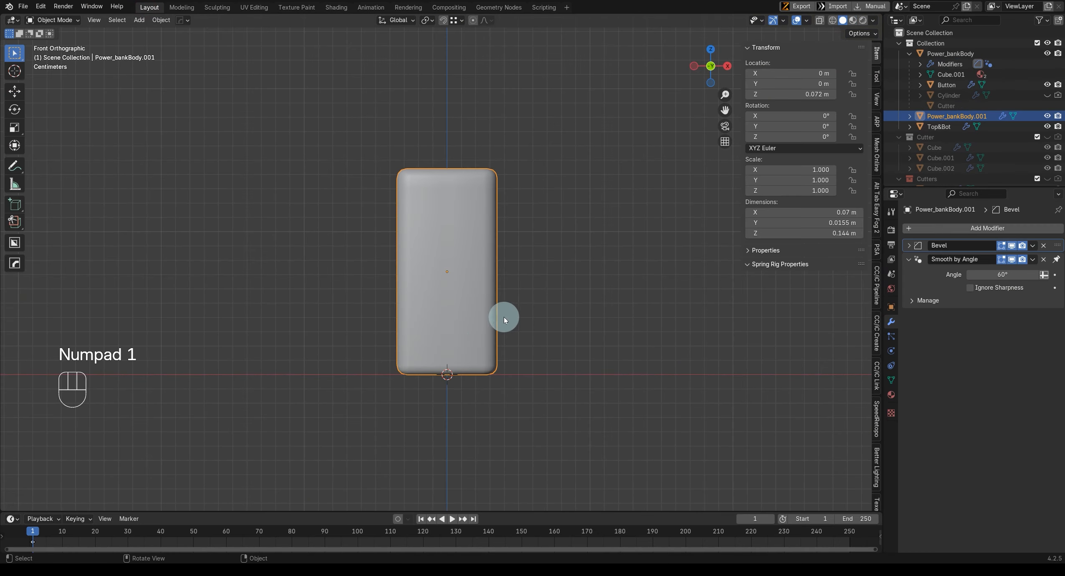
scroll(456, 323, "down", 2)
key("shift+a")
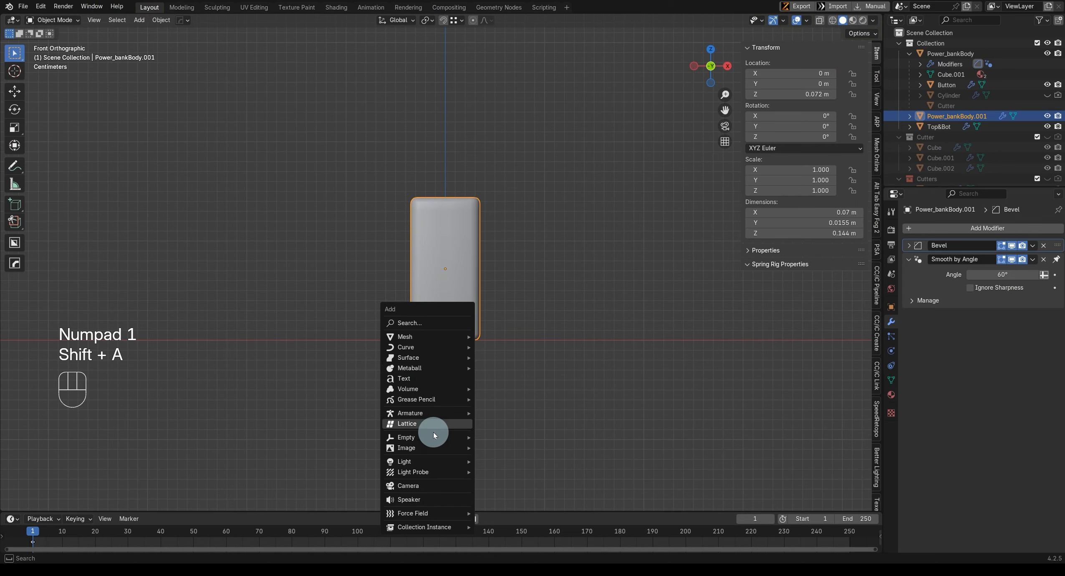
mouse_move(444, 335)
left_click(509, 348)
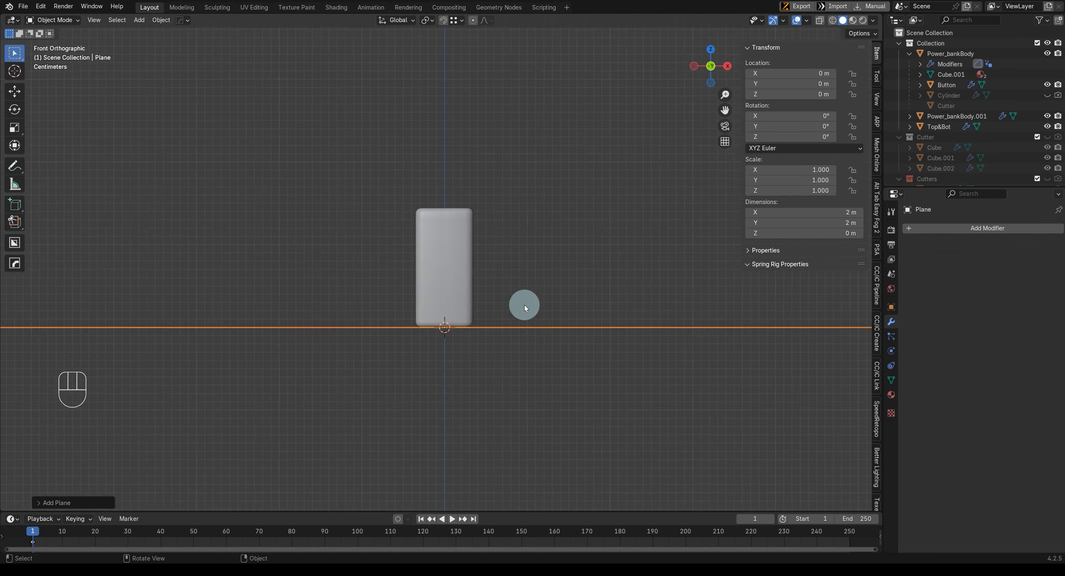
Step: Extrude the plane's back edge about 0.99 m upward along Z to form a backdrop wall
middle_click_drag(536, 264, 497, 285)
scroll(496, 285, "down", 7)
key("Tab")
left_click(568, 219)
key("e")
key("z")
left_click(579, 15)
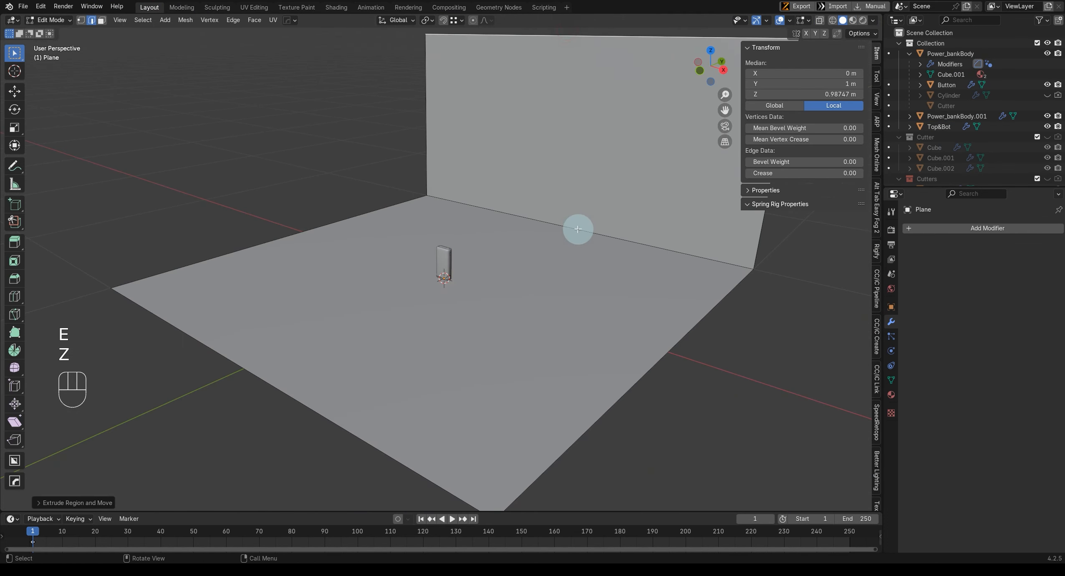
Step: Bevel the edge between floor and wall into a wide multi-segment curve and shade the backdrop smooth
left_click(577, 229)
key("ctrl+b")
scroll(709, 272, "up", 5)
left_click(749, 261)
key("Tab")
right_click(549, 235)
left_click(550, 238)
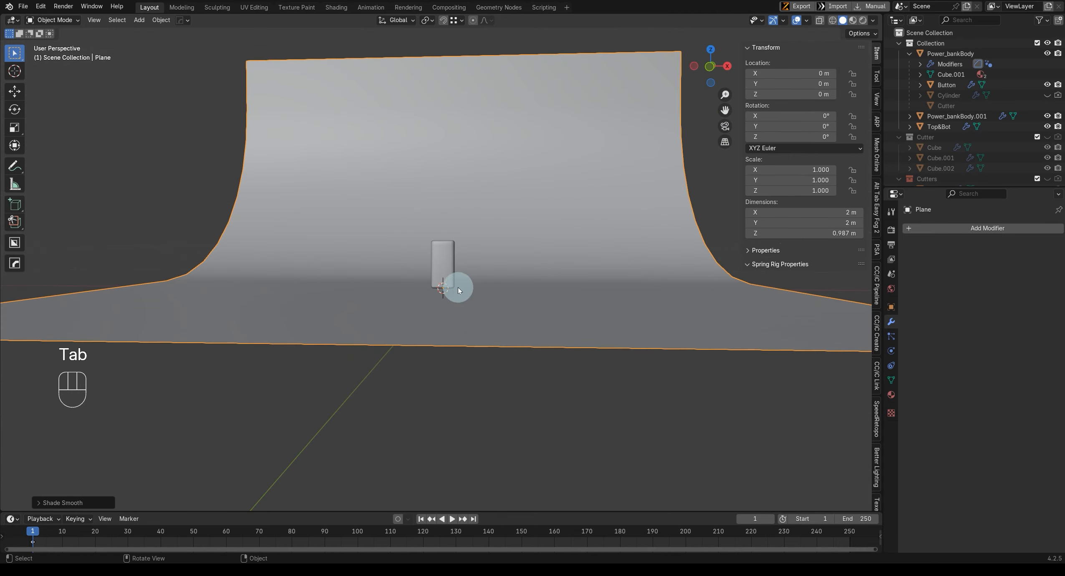
Step: Add a camera, align it to the front view and move it to frame the power bank
key("KP_1")
key("shift+a")
left_click(421, 465)
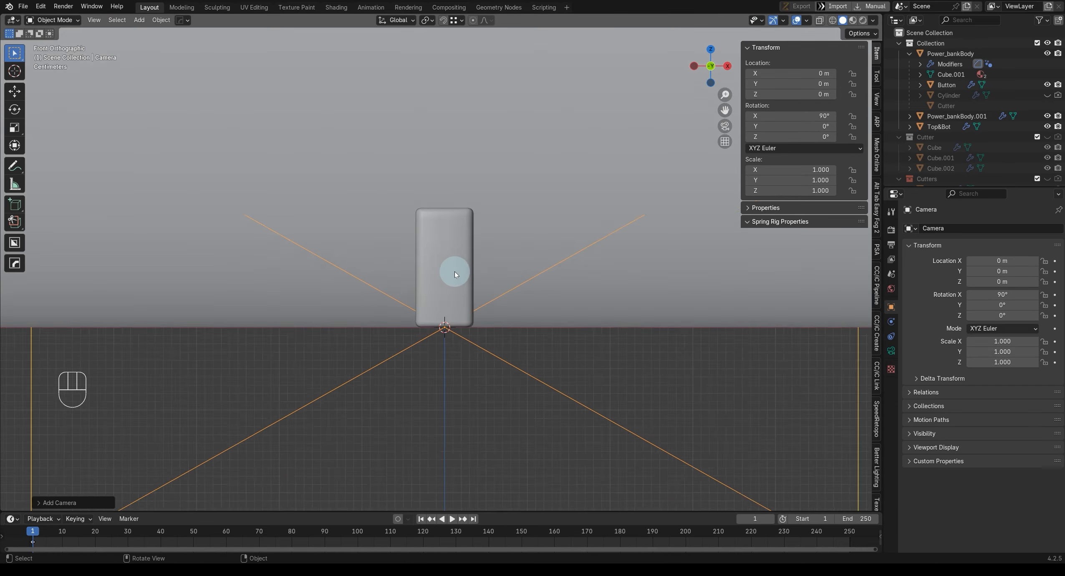
key("ctrl+alt+KP_0")
key("g")
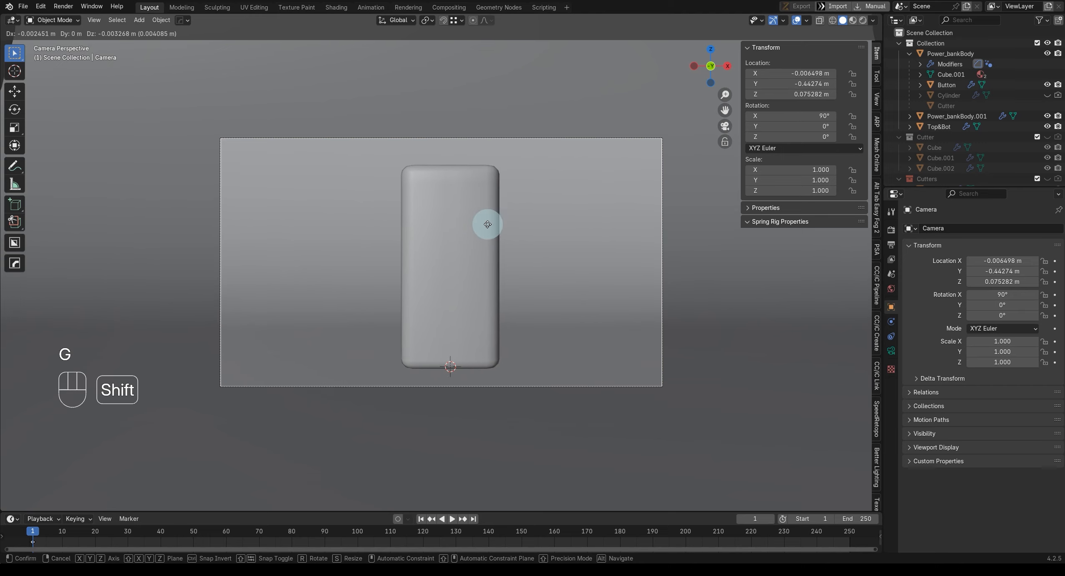
left_click(484, 224)
left_click(482, 221)
middle_click_drag(482, 221, 542, 267)
left_click(449, 122)
scroll(577, 244, "down", 9)
left_click(552, 202, "shift")
middle_click_drag(552, 202, 414, 198)
scroll(464, 304, "up", 5)
scroll(464, 303, "up", 5)
left_click_drag(414, 198, 489, 213)
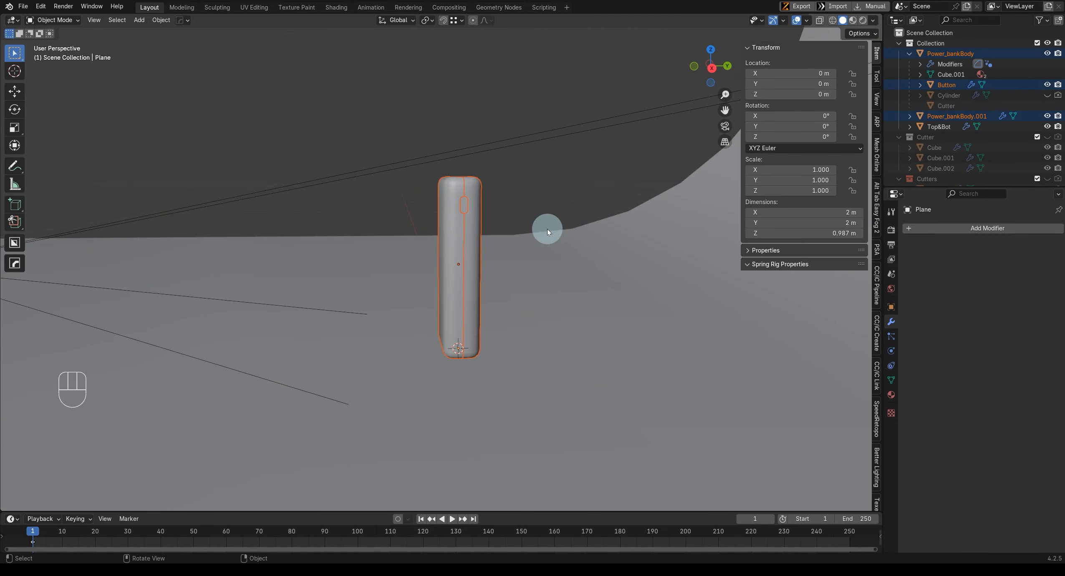
key("r")
key("z")
left_click(535, 240)
key("KP_0")
key("r")
key("z")
right_click(509, 262)
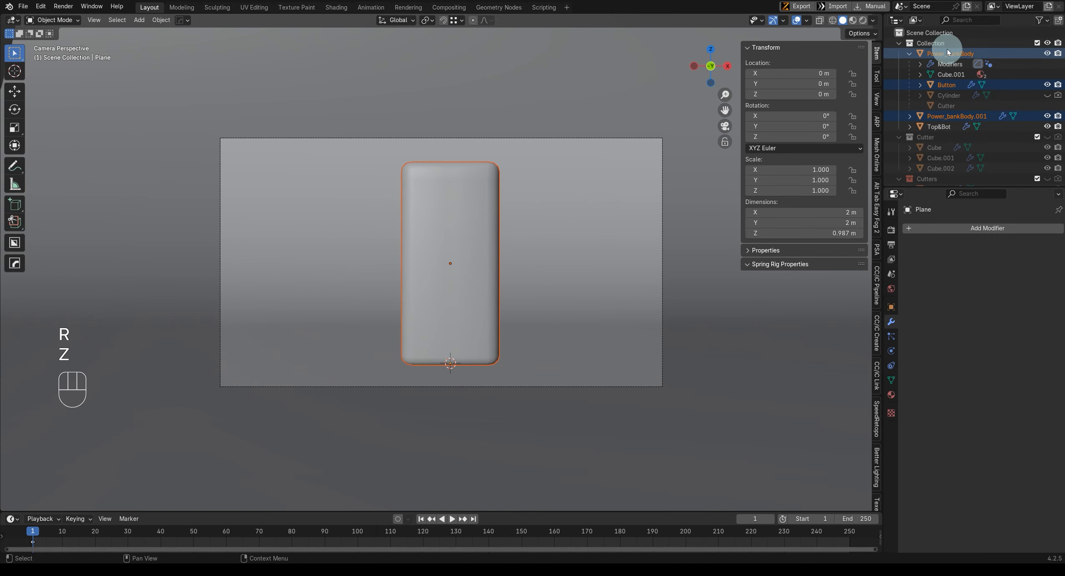
Step: Select all of the power bank's parts in wireframe, then return to the camera view in solid shading
left_click(942, 55)
scroll(951, 154, "down", 3)
key("shift+z")
middle_click_drag(467, 238, 334, 242)
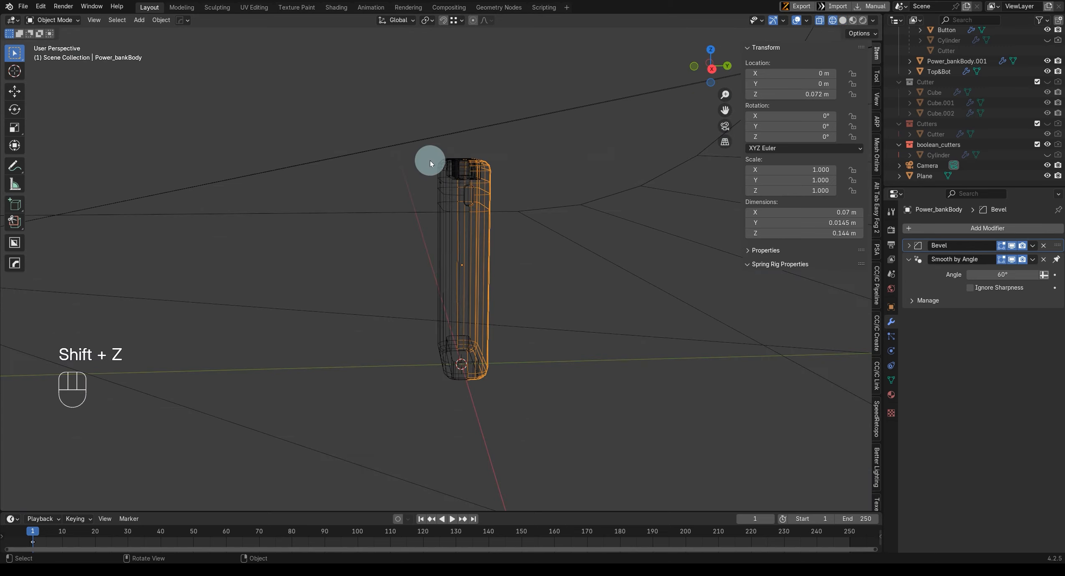
left_click_drag(430, 162, 492, 205)
middle_click_drag(493, 205, 470, 324)
scroll(527, 256, "down", 3)
key("g")
right_click(543, 244)
key("KP_0")
key("shift+z")
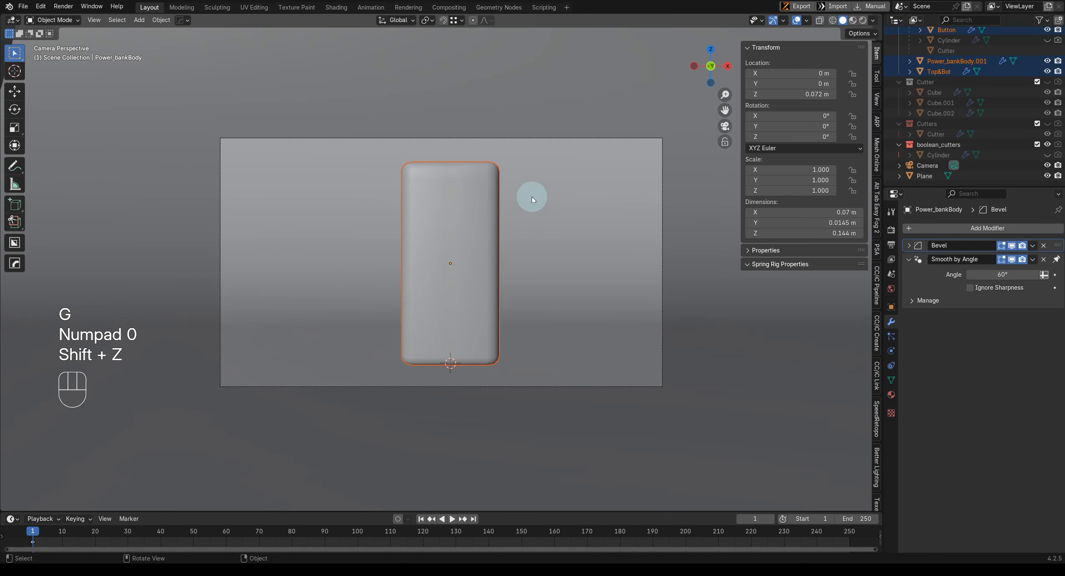
Step: Rotate the selected power bank parts about -30° around the global Z axis
key("r")
key("z")
right_click(506, 165)
key("r")
key("z")
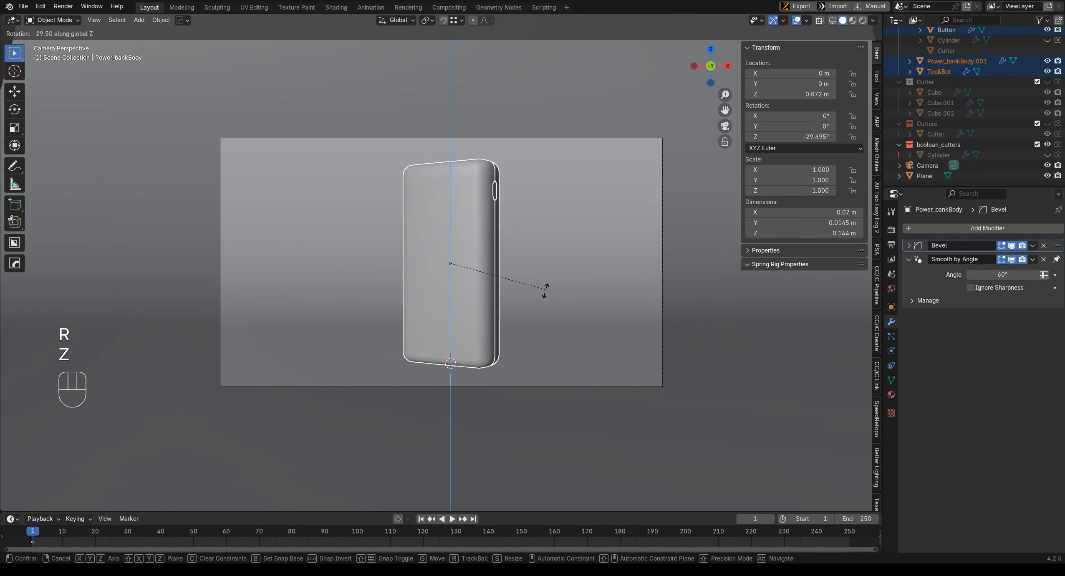
left_click(538, 293)
scroll(519, 267, "down", 2)
scroll(519, 267, "up", 2)
Step: Set the render engine to Cycles with a maximum of 128 render samples, and save the file
left_click(549, 125)
scroll(660, 219, "down", 2)
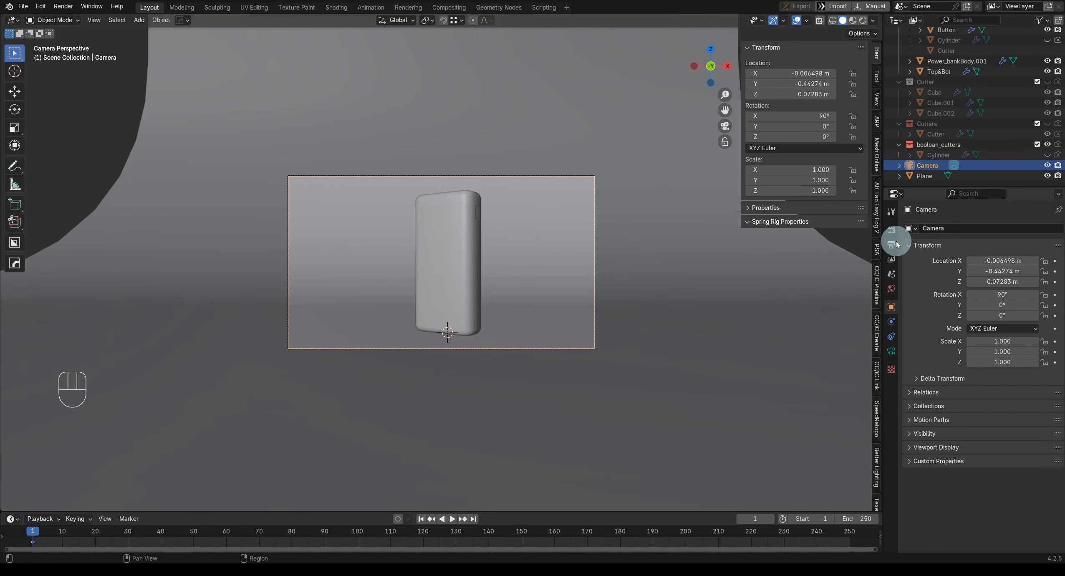
left_click(891, 230)
left_click(983, 263)
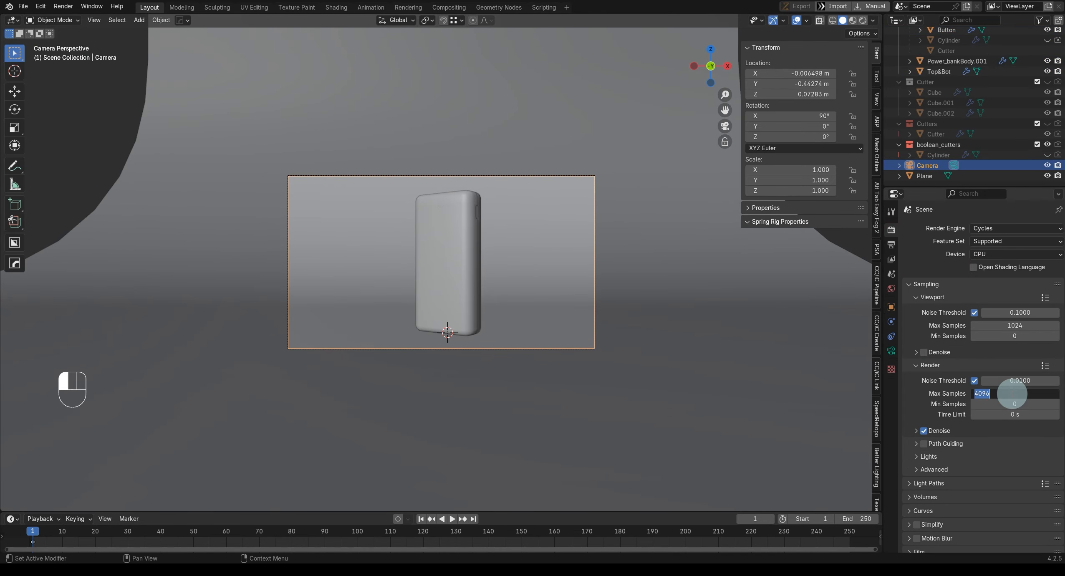
key("ctrl+s")
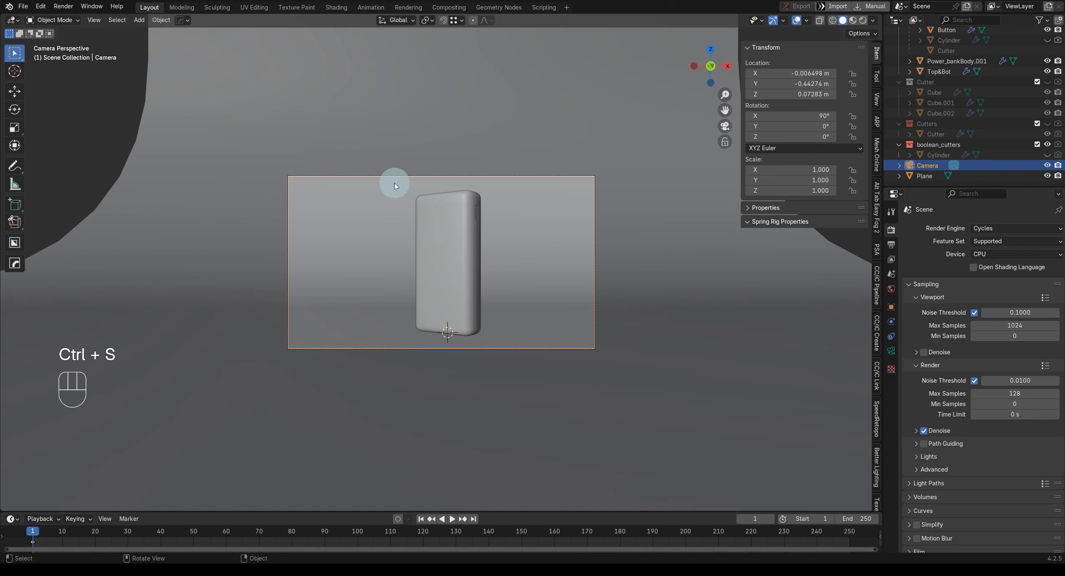
Step: Render a test image from the camera and close the render window
left_click(449, 238)
left_click(58, 6)
left_click(87, 19)
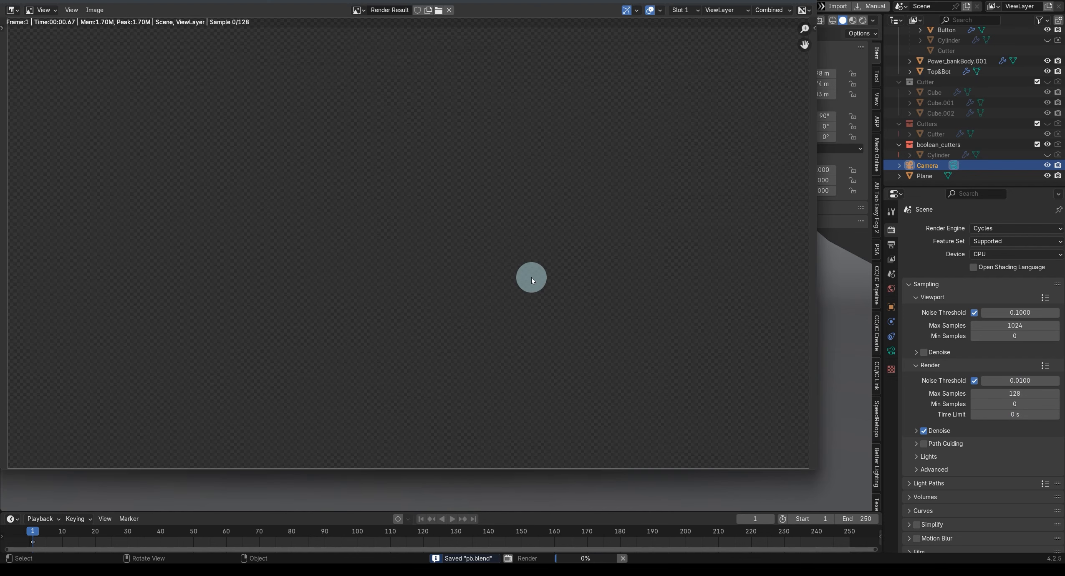
key("Escape")
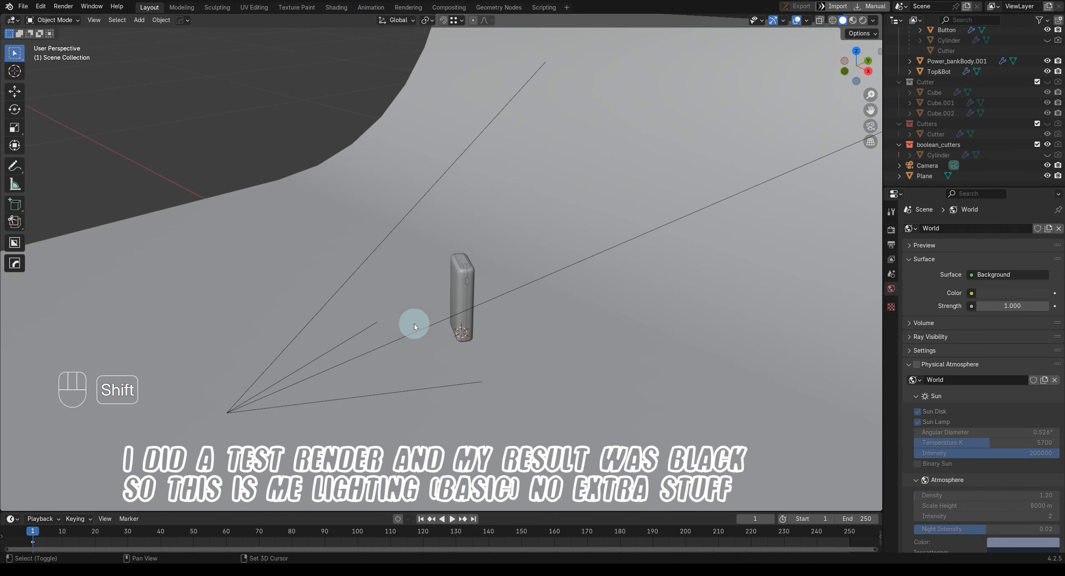
Step: Add an area light and, in the right view, rotate it toward the power bank and place it in front
key("shift+a")
mouse_move(382, 300)
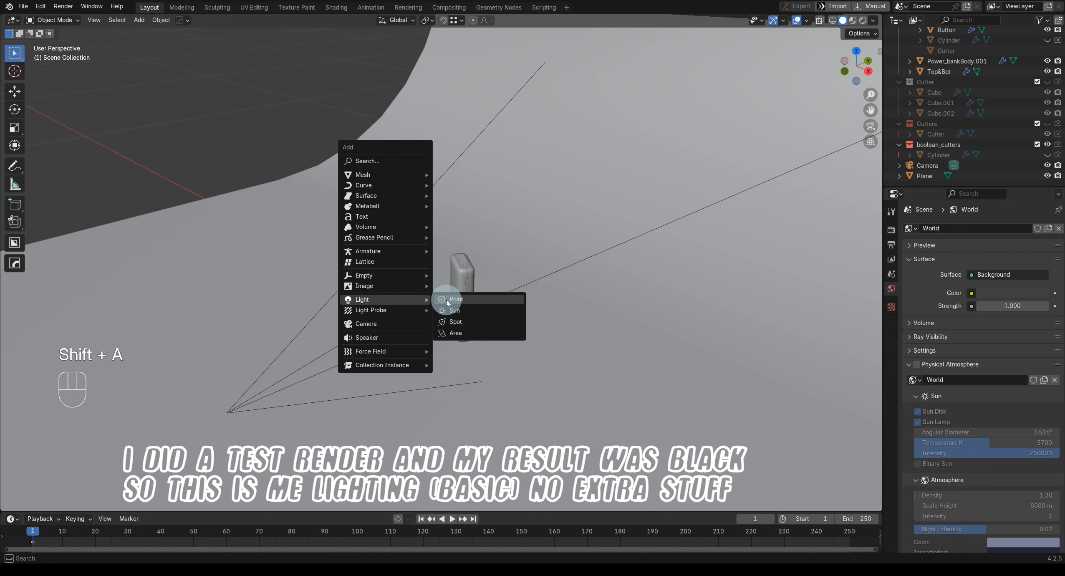
left_click(454, 331)
key("KP_3")
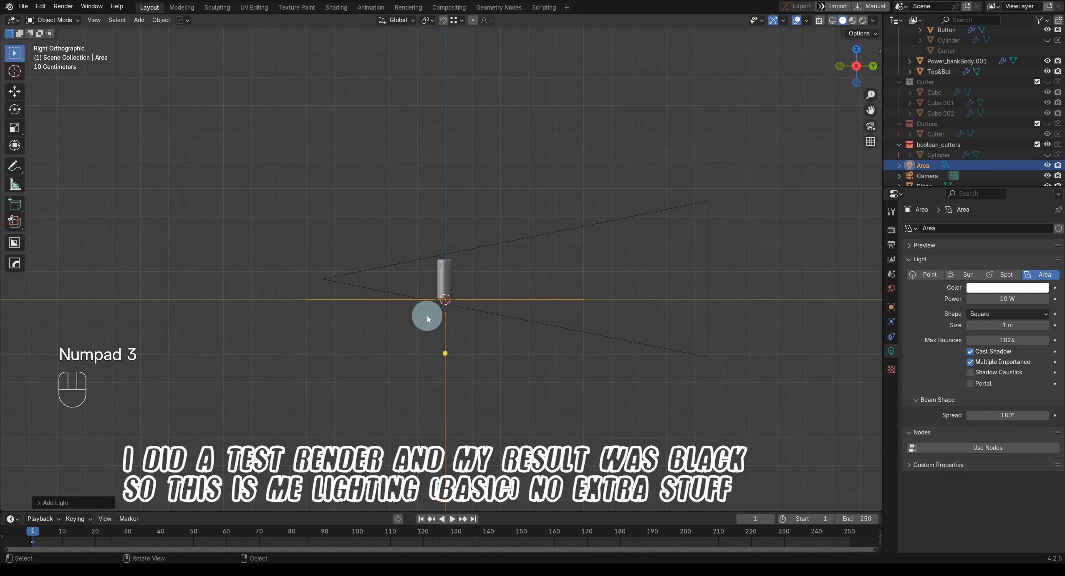
key("r")
left_click(495, 133)
key("g")
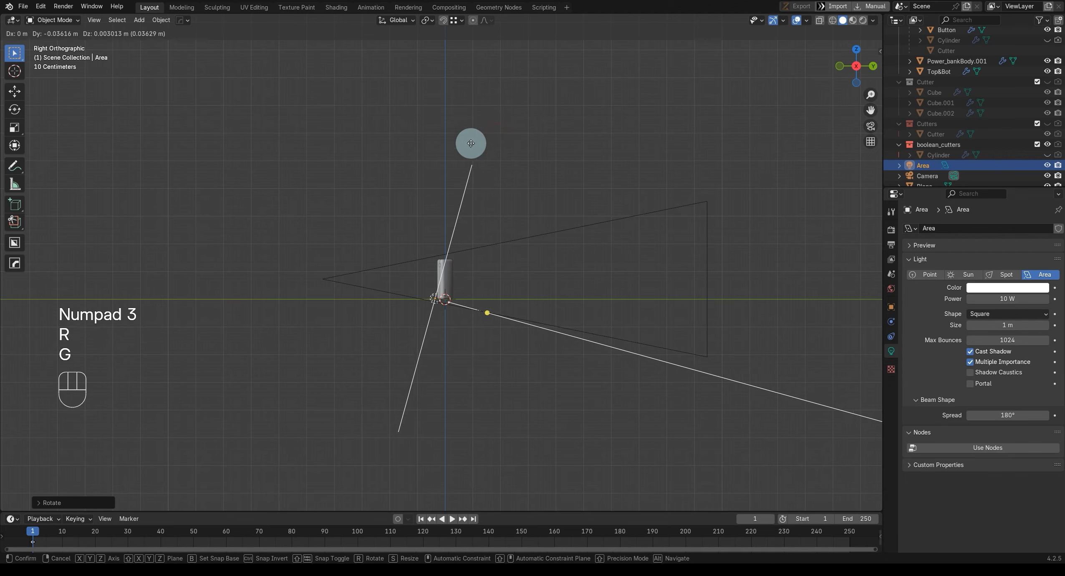
left_click(383, 114)
Step: Move the area light farther forward along Y and aside along X, then rotate it about 20° toward the power bank
key("KP_1")
middle_click_drag(525, 268, 554, 377)
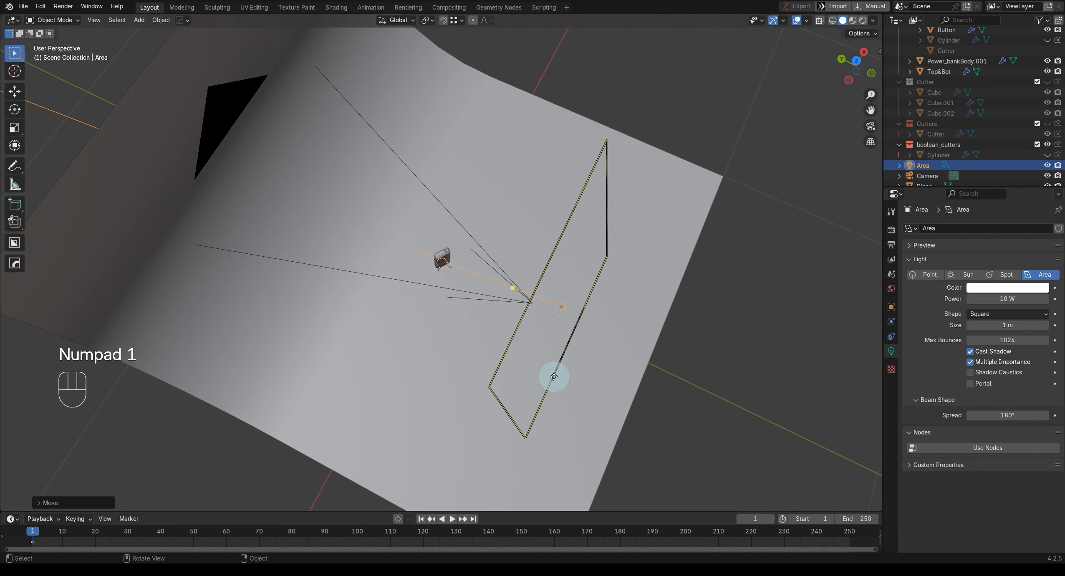
key("g")
key("y")
key("g")
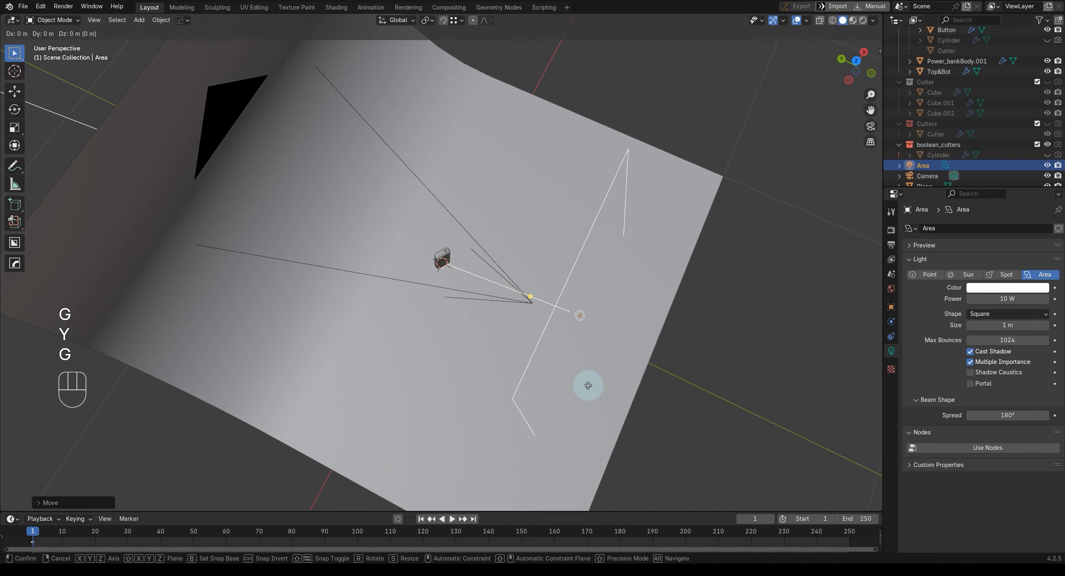
key("y")
key("x")
key("r")
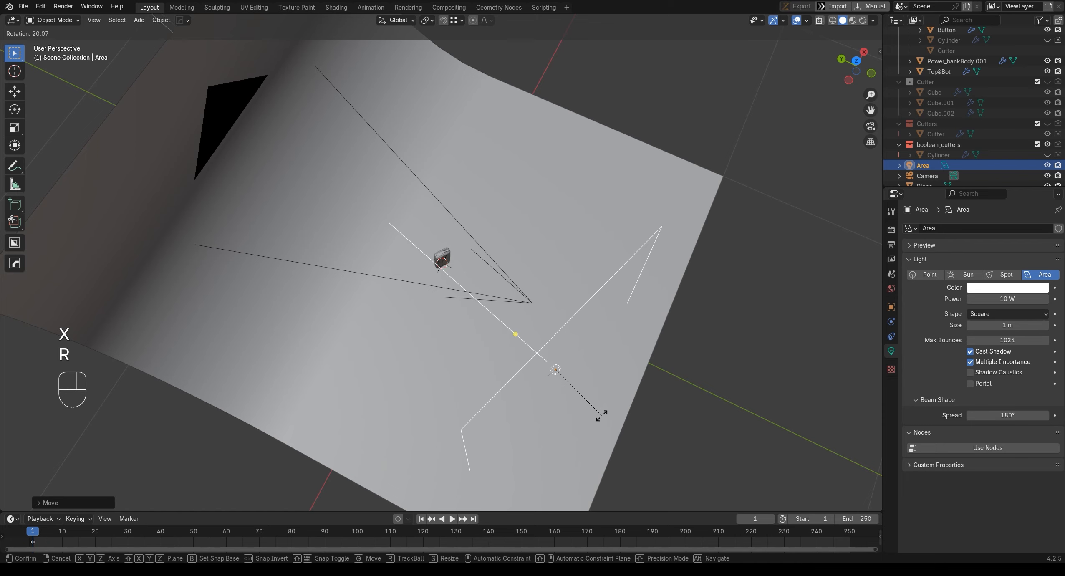
left_click(600, 420)
Step: Check the lighting through the camera in rendered shading, then return to solid shading
scroll(468, 328, "down", 8)
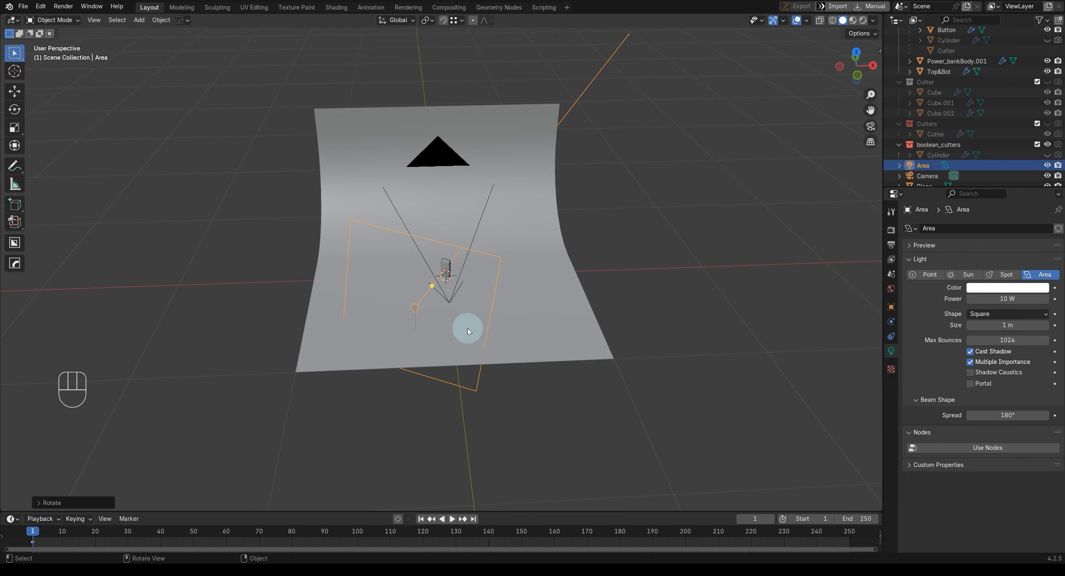
key("KP_0")
key("z")
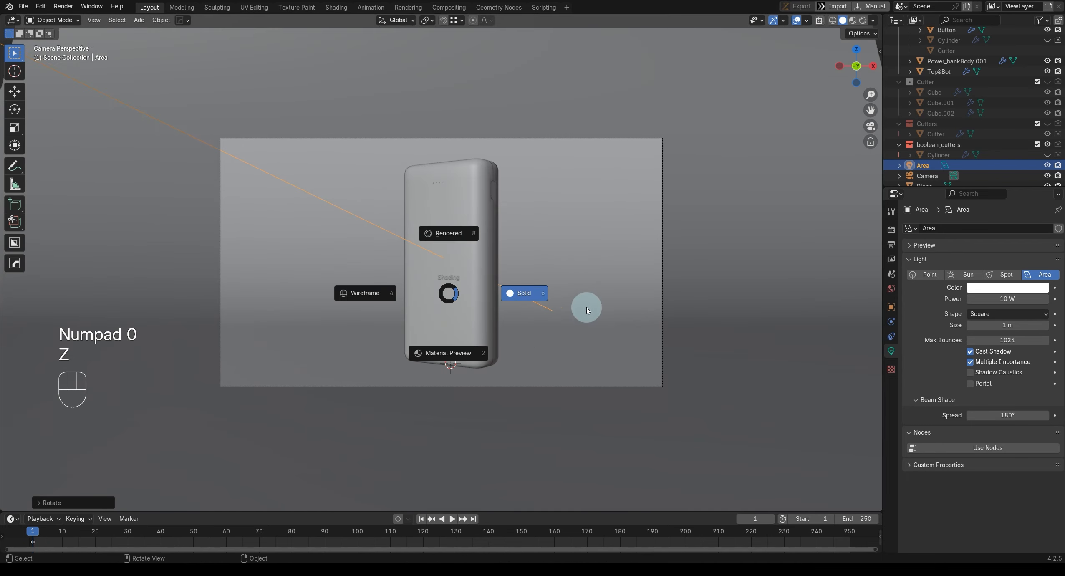
left_click(452, 235)
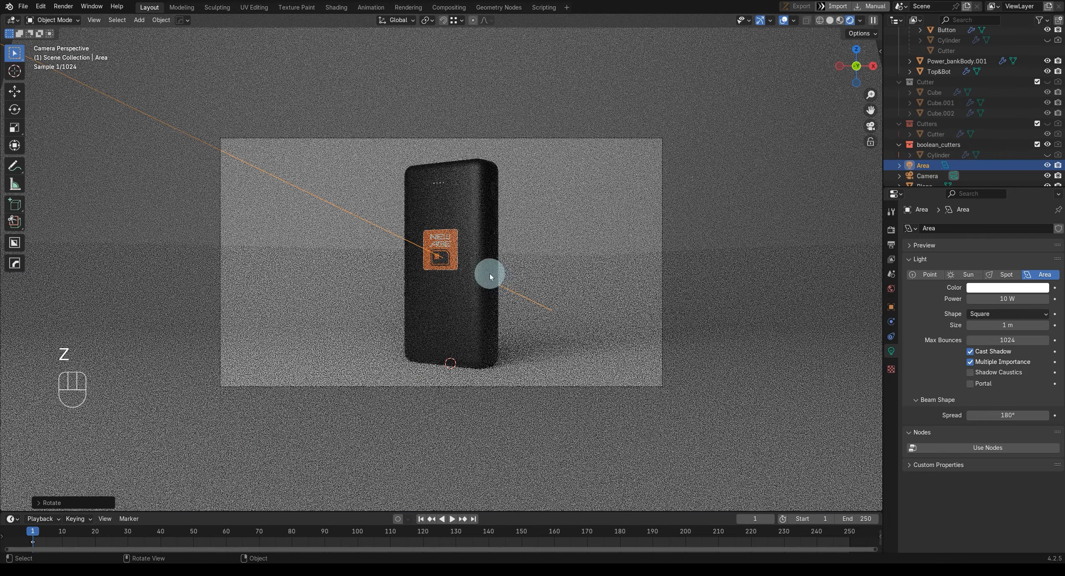
key("z")
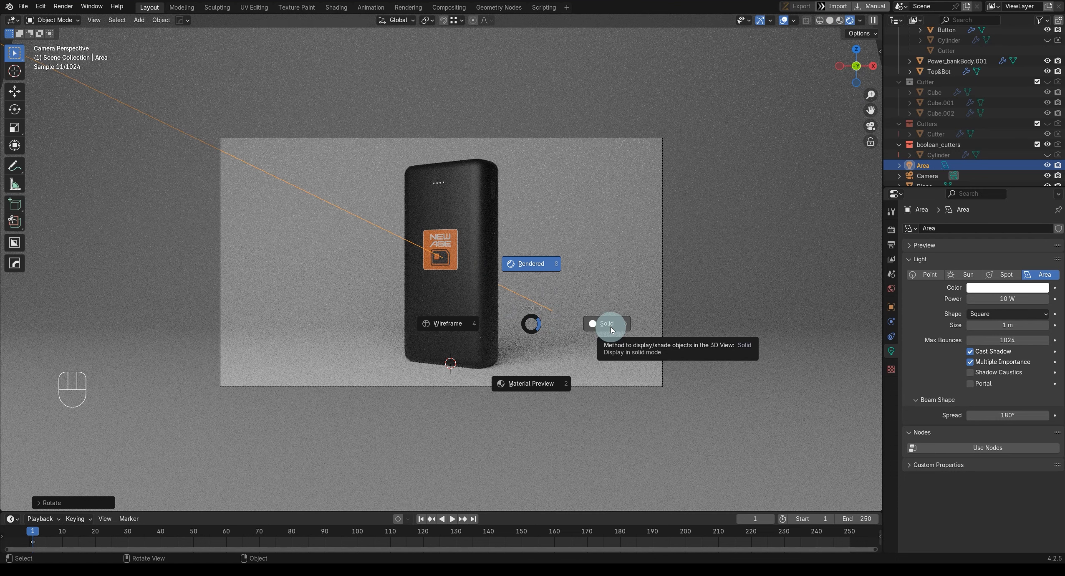
left_click(609, 327)
scroll(270, 326, "down", 4)
scroll(62, 72, "up", 2)
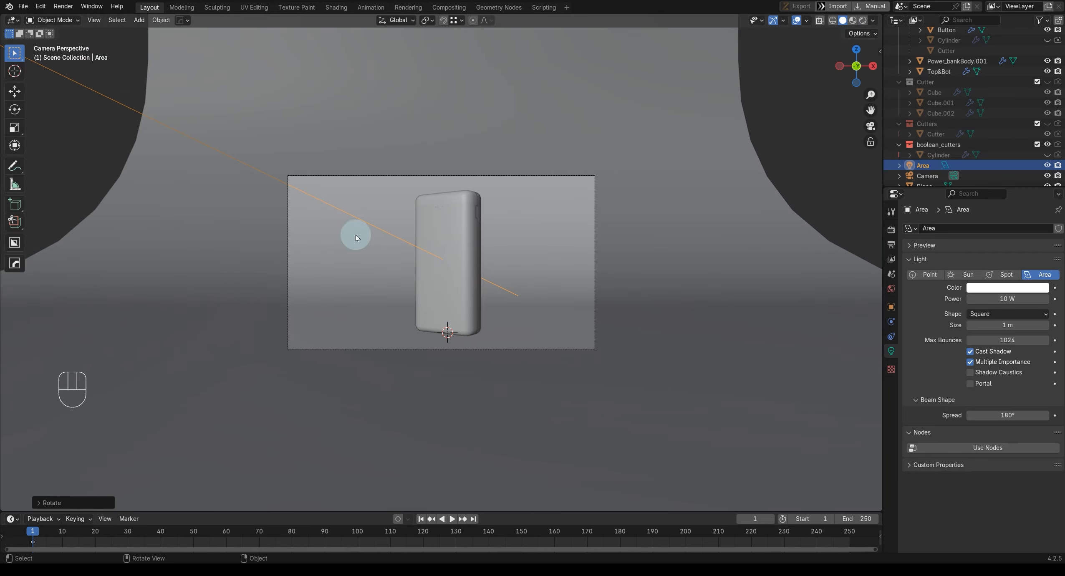
Step: Display the World shader nodes in the Shading workspace and select the Background node
left_click(254, 7)
scroll(336, 333, "down", 4)
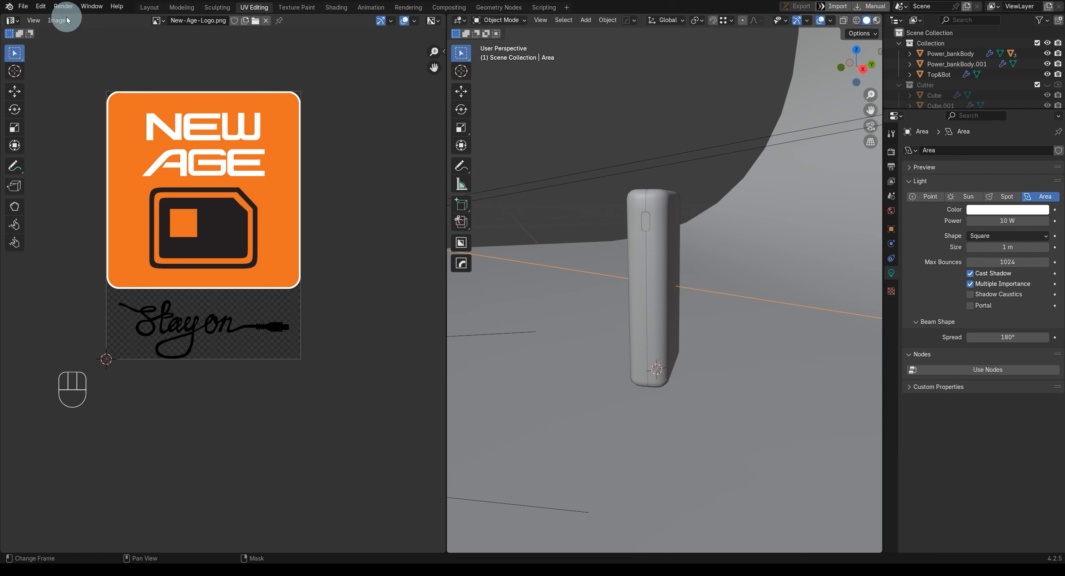
left_click(336, 7)
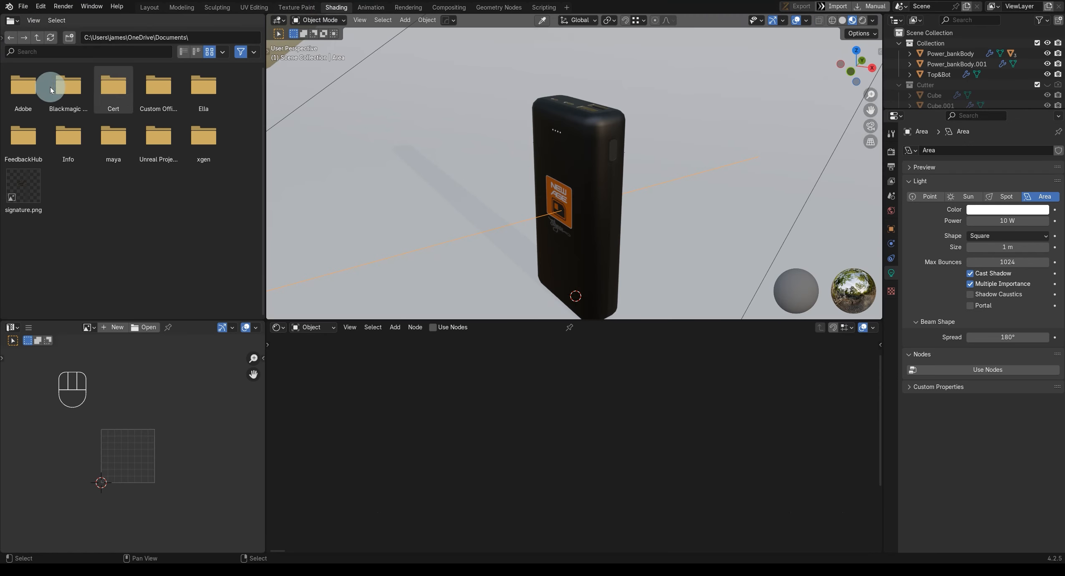
left_click(318, 327)
left_click(320, 362)
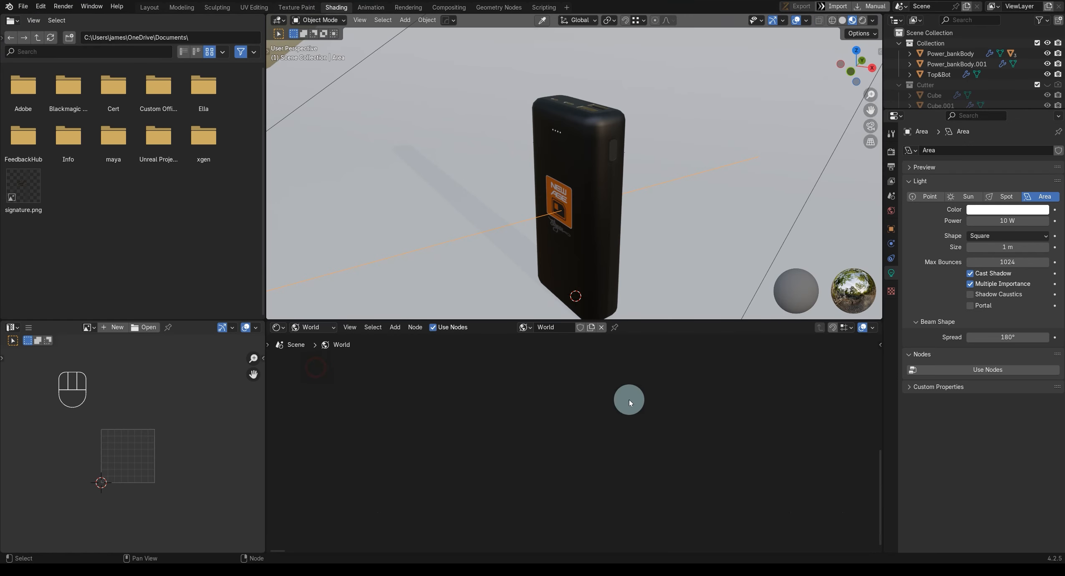
middle_click_drag(569, 387, 392, 426)
scroll(699, 443, "up", 4)
middle_click_drag(699, 442, 640, 475)
scroll(640, 475, "up", 5)
left_click(602, 405)
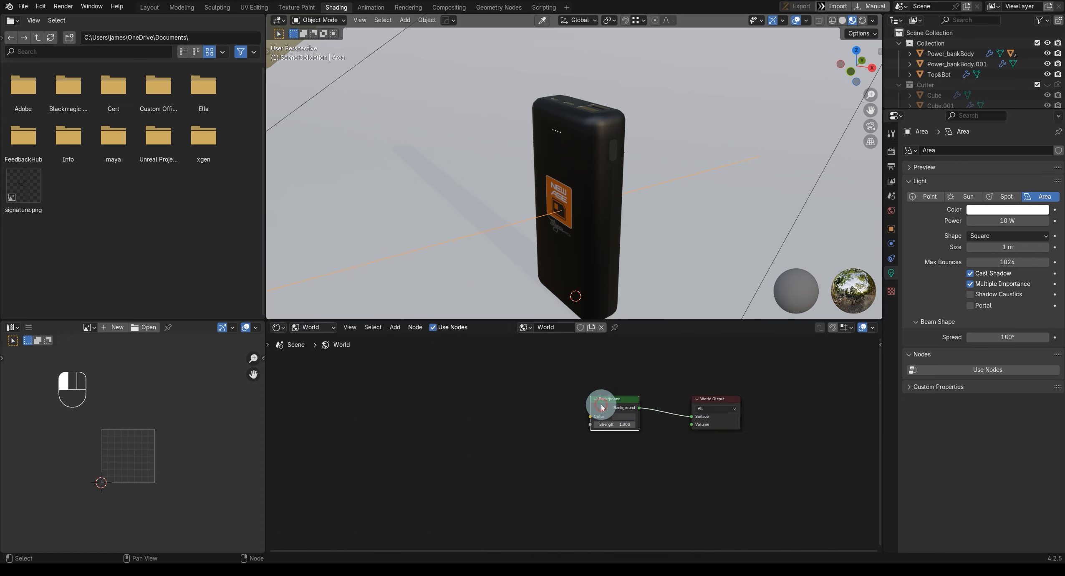
Step: Add an Environment Texture with Mapping and Texture Coordinate nodes to the world Background and load pretoria_gardens_8k.hdr into it
key("ctrl+t")
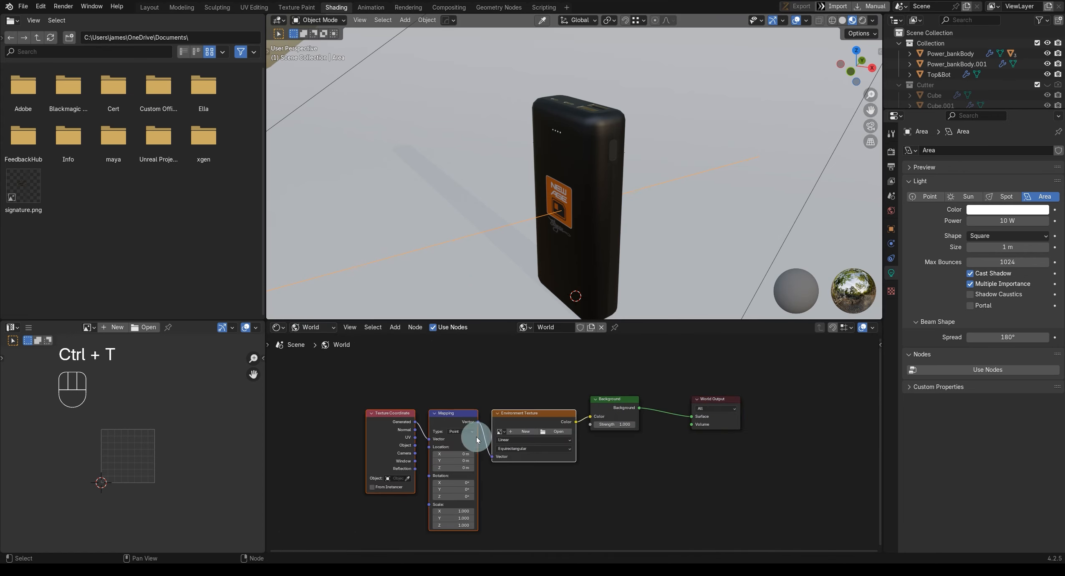
left_click(562, 433)
left_click(290, 378)
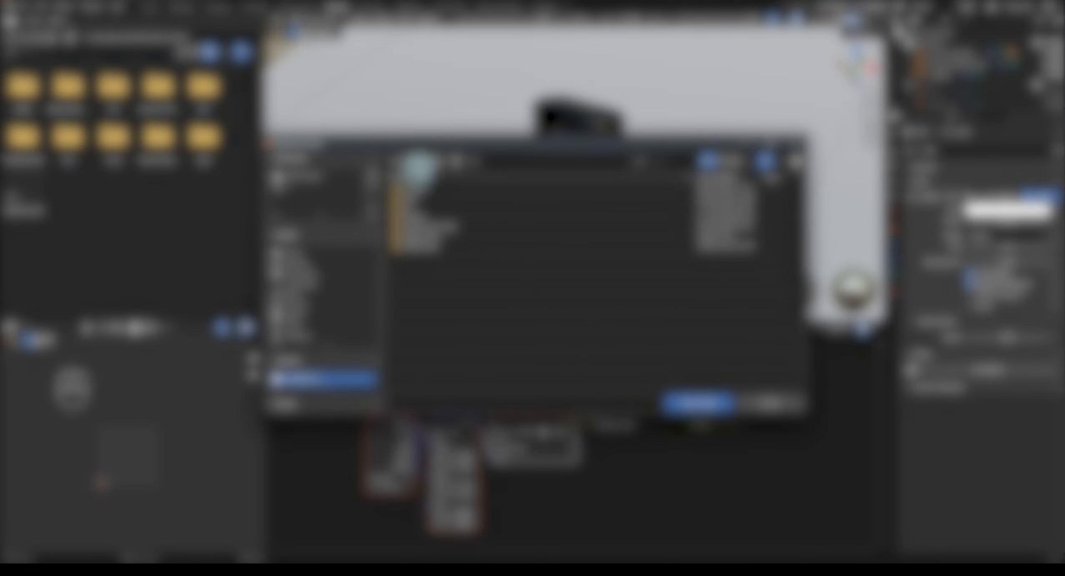
double_click(418, 188)
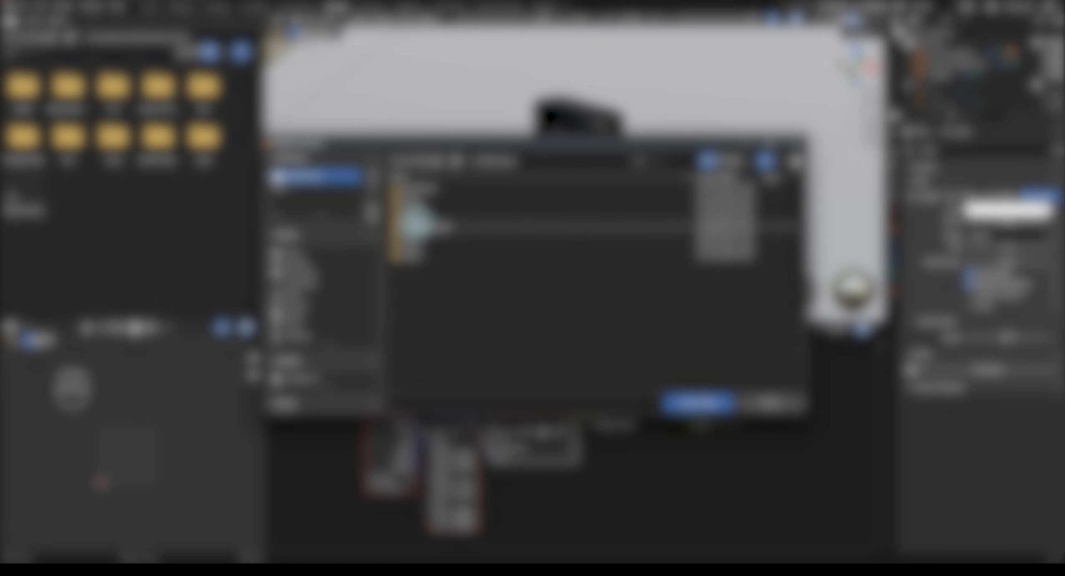
double_click(426, 207)
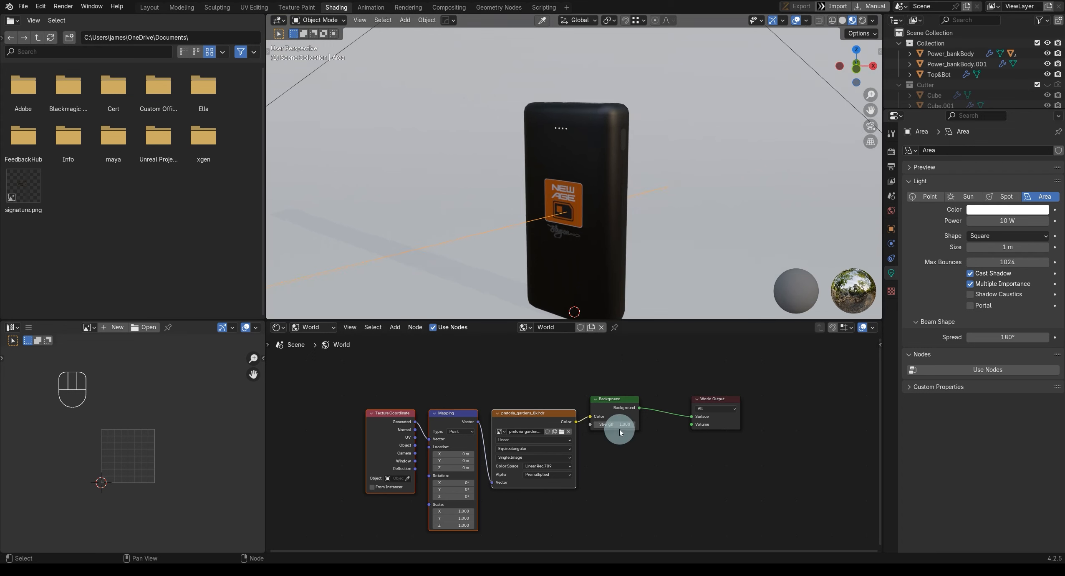
Step: Set the world Background strength to 0.5 and check the lighting in rendered shading
scroll(622, 427, "up", 2)
left_click(629, 414)
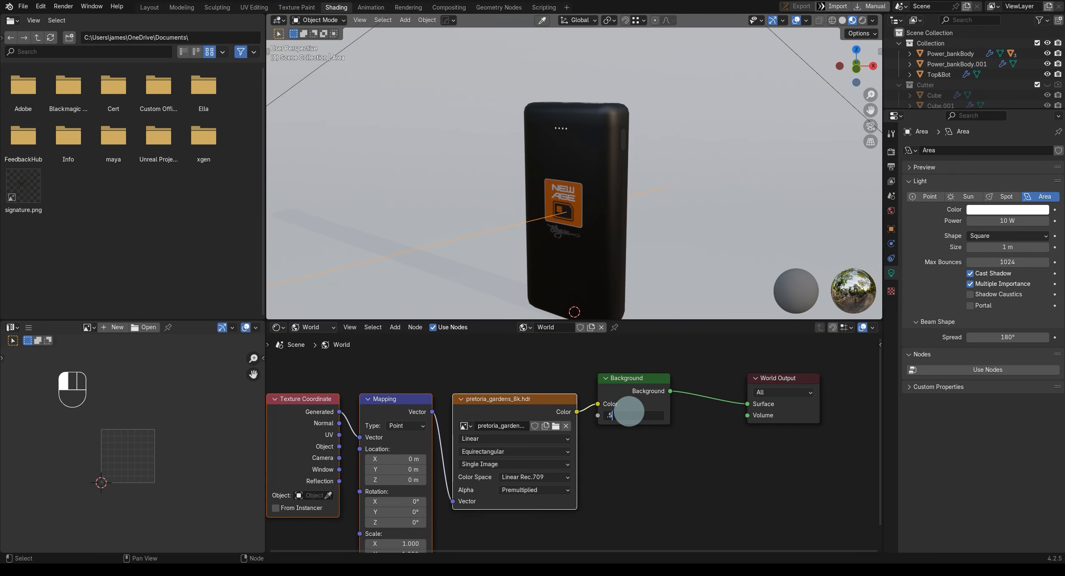
type("0.5")
key("Return")
key("z")
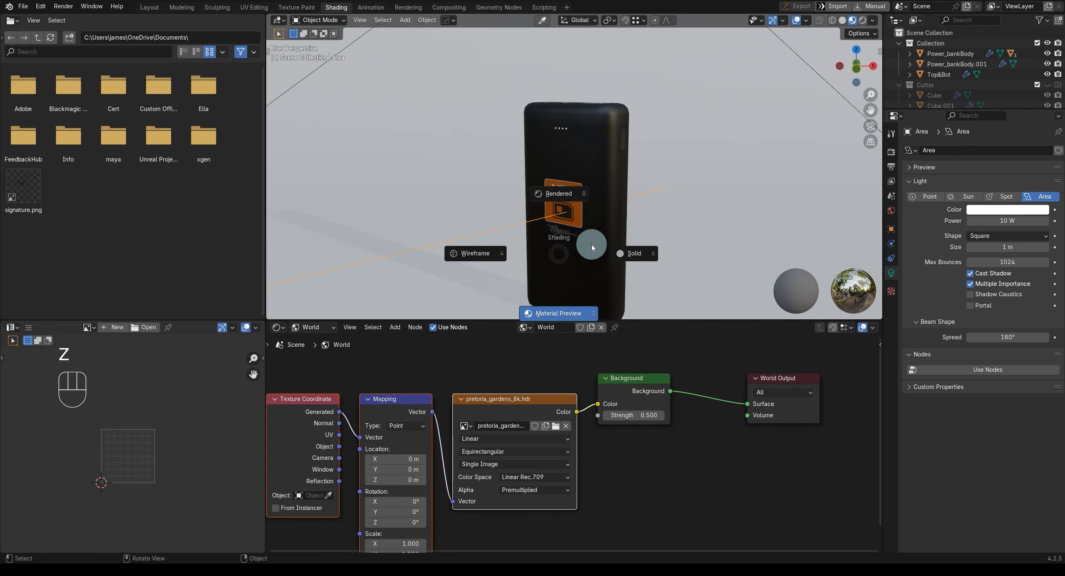
left_click(568, 192)
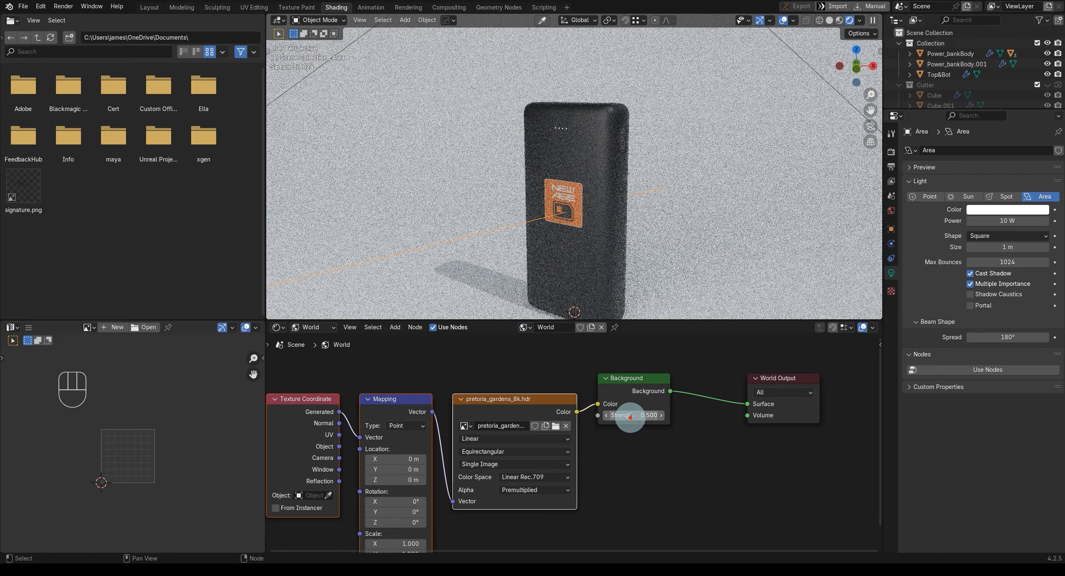
Step: Set the world Background strength to 0.2, check it in rendered shading, and return the viewport to solid shading
left_click(630, 415)
type(".2")
key("Return")
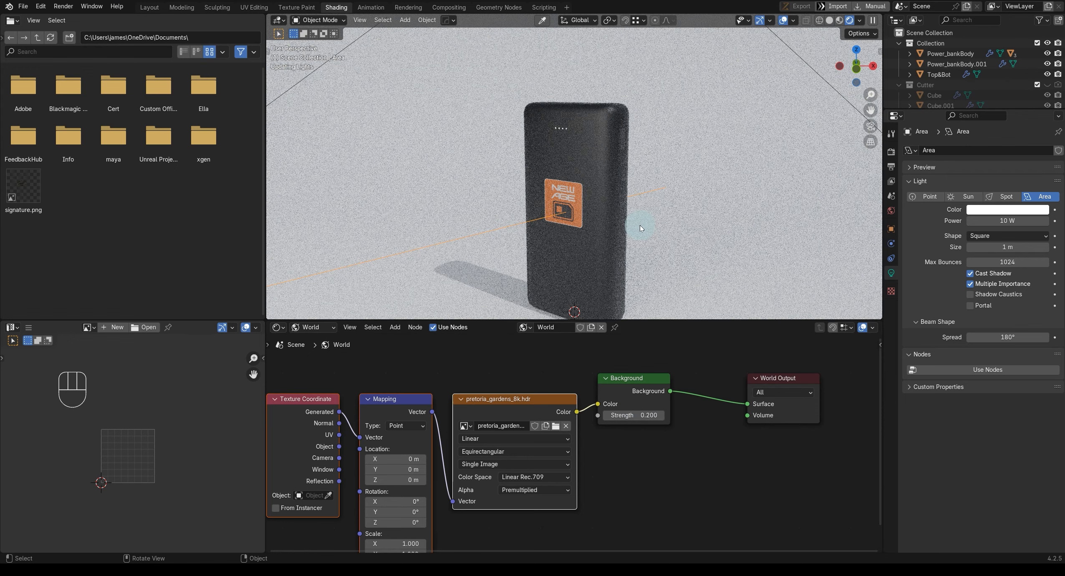
key("z")
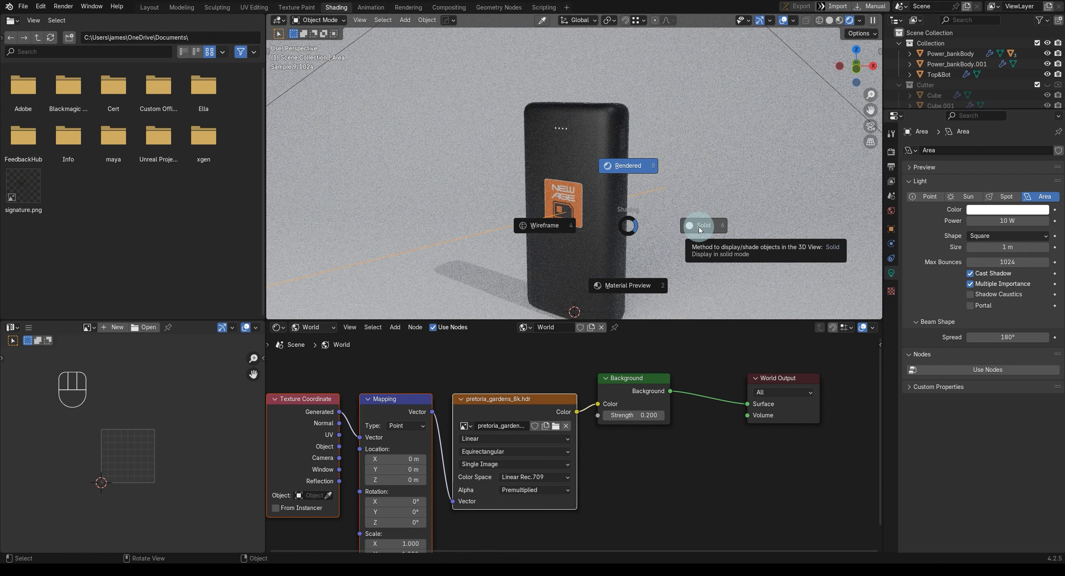
left_click(699, 226)
scroll(542, 150, "down", 8)
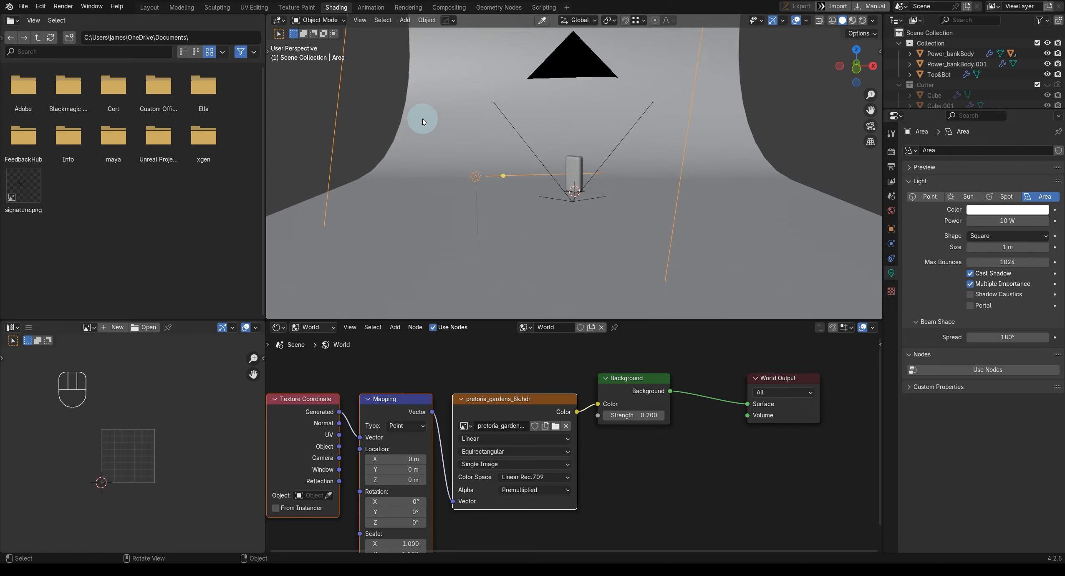
Step: Save the project file and render the camera view as a still image
left_click(24, 6)
left_click(39, 75)
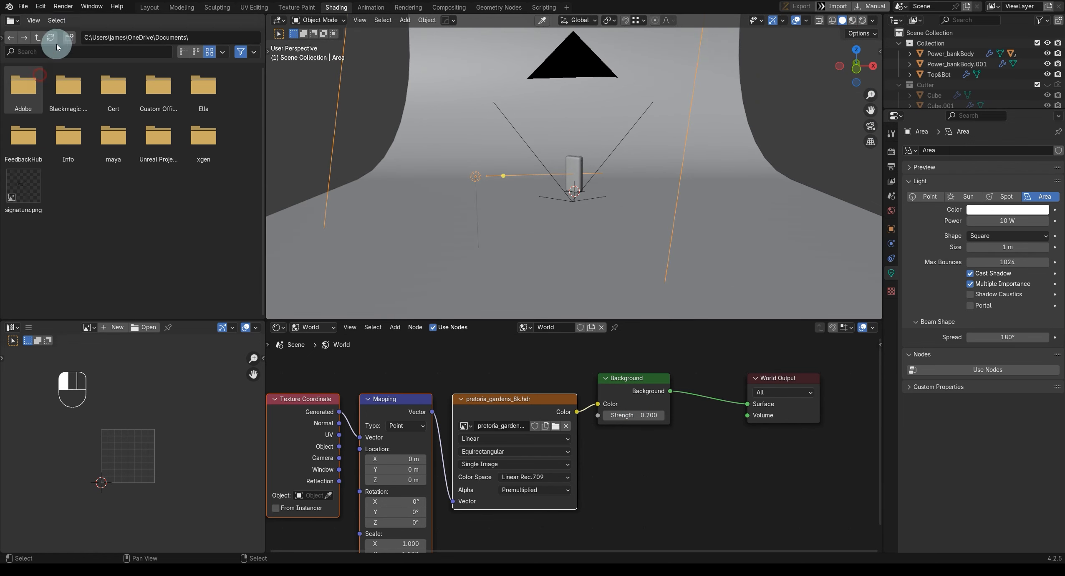
left_click(63, 6)
left_click(79, 21)
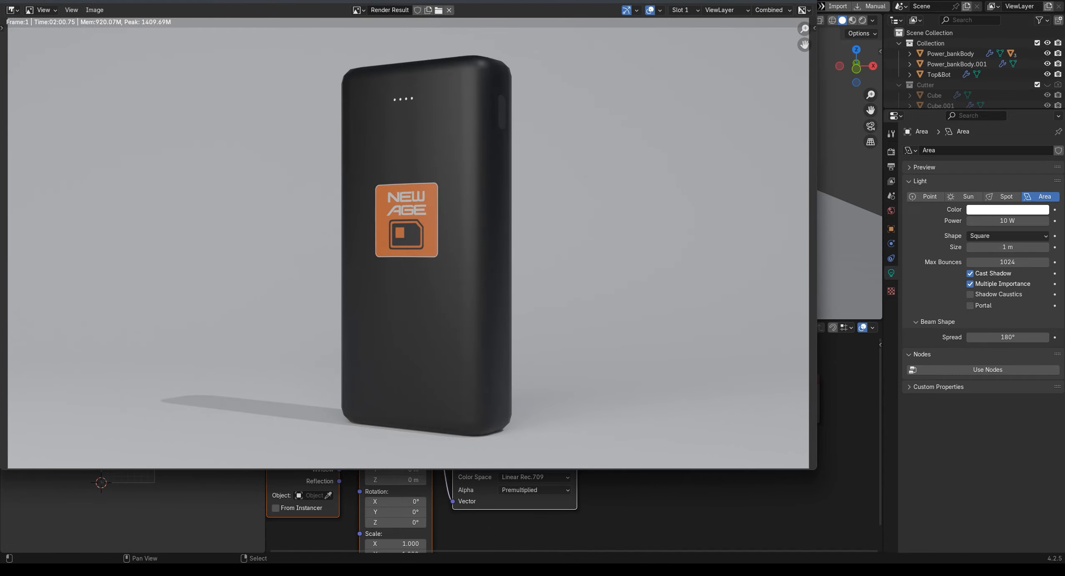
Step: Save the finished power bank render as an image file in the chosen folder
left_click(95, 10)
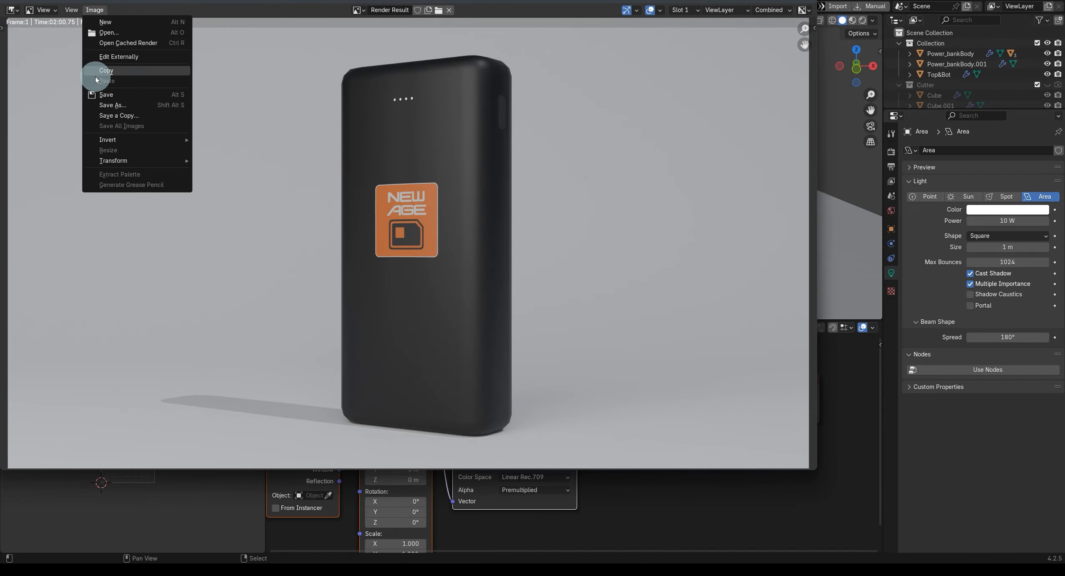
left_click(112, 105)
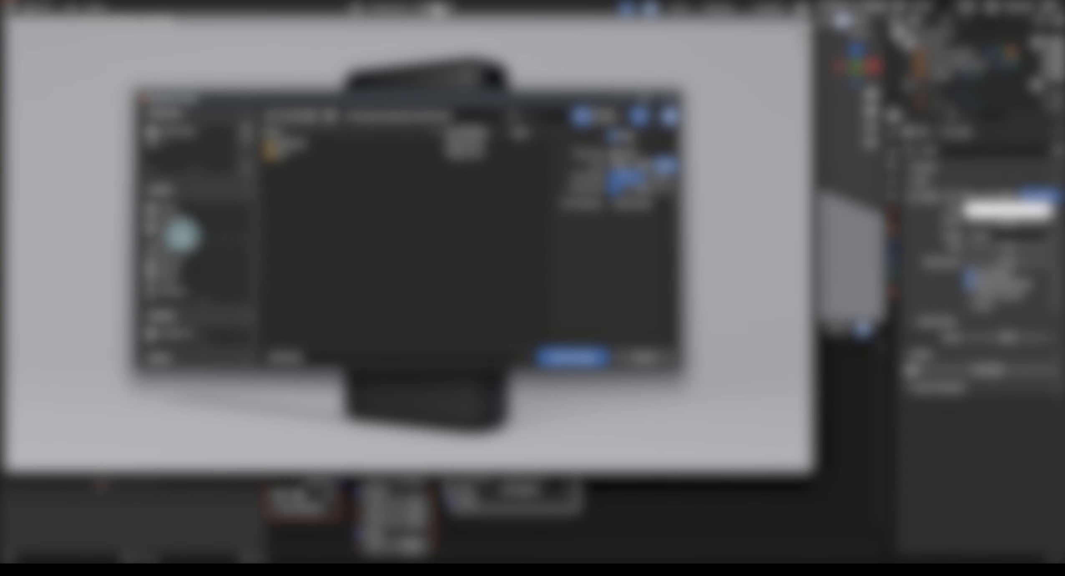
left_click(173, 217)
left_click(570, 357)
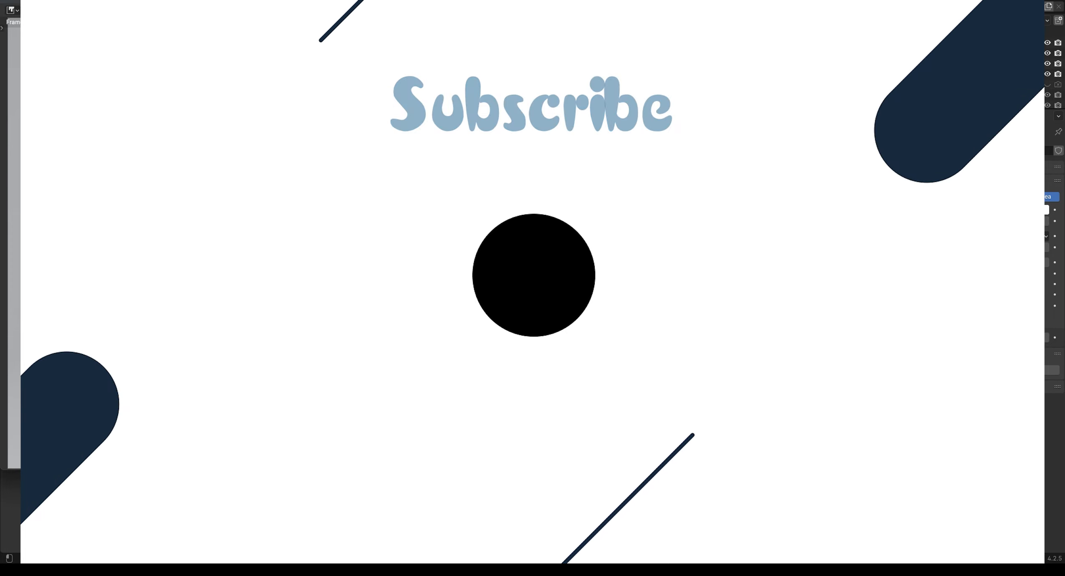